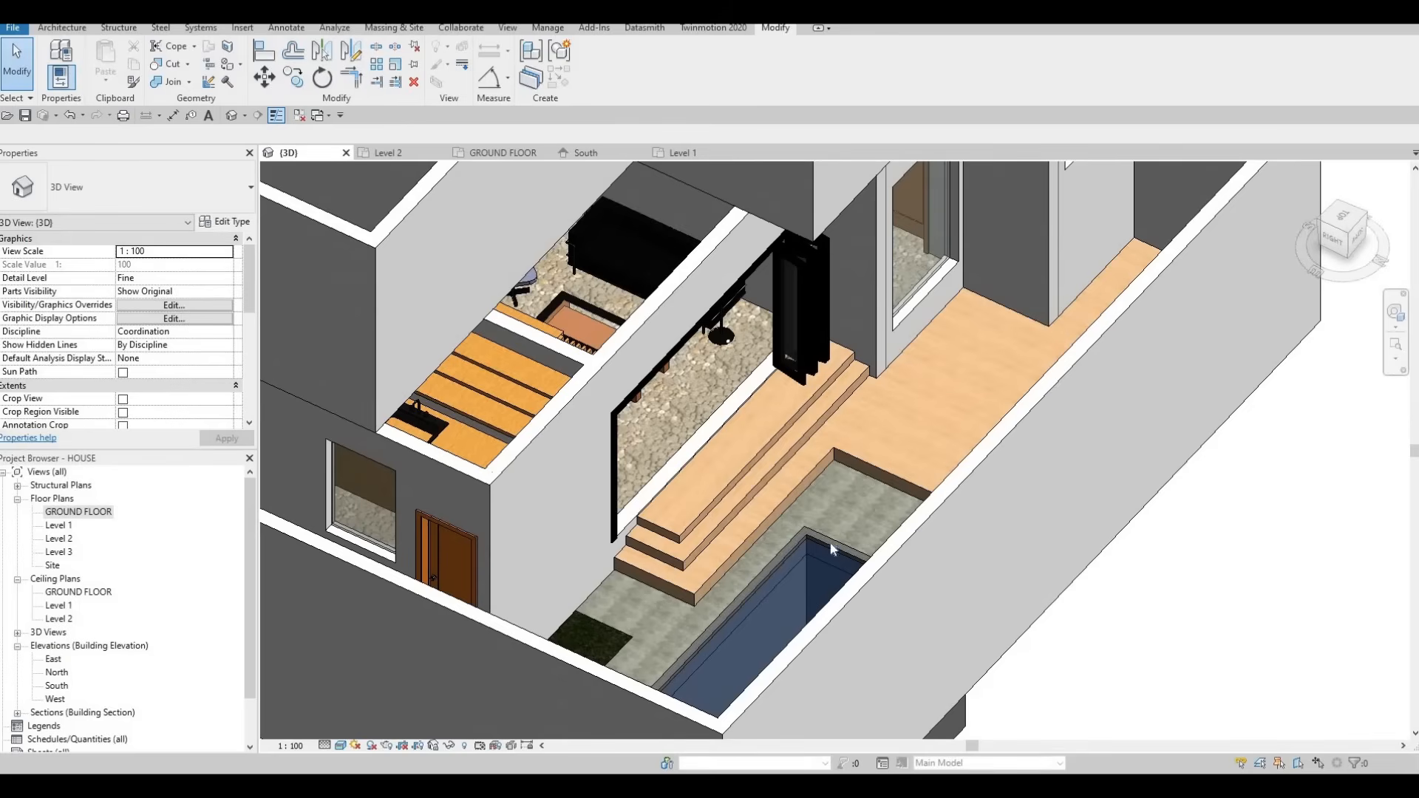
On the GROUND FLOOR plan, extend the short end edge of the lowest terrace step's floor boundary toward the lawn, and save the project
scroll(739, 584, "down", 2)
scroll(681, 607, "up", 2)
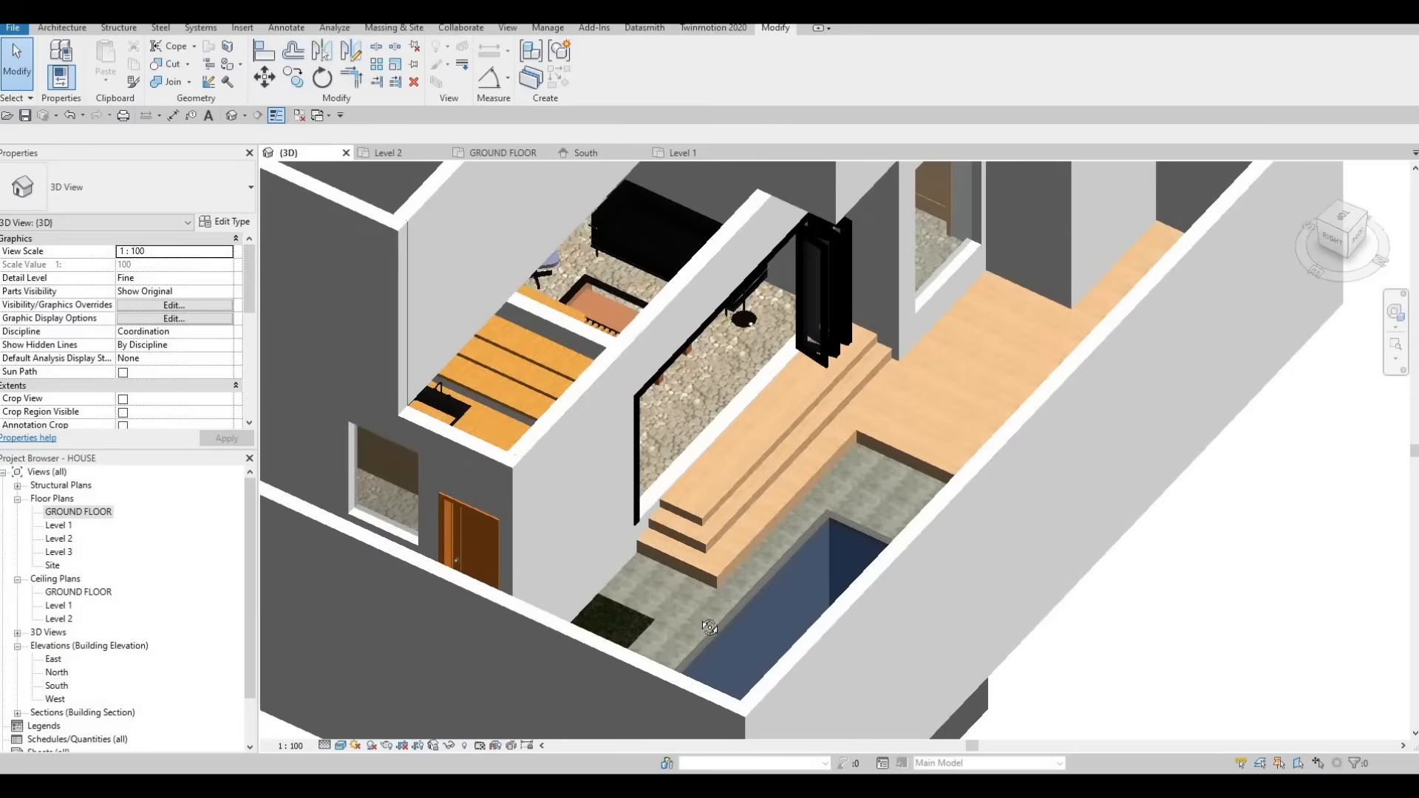
middle_click_drag(662, 606, 737, 549, "shift")
scroll(737, 549, "up", 3)
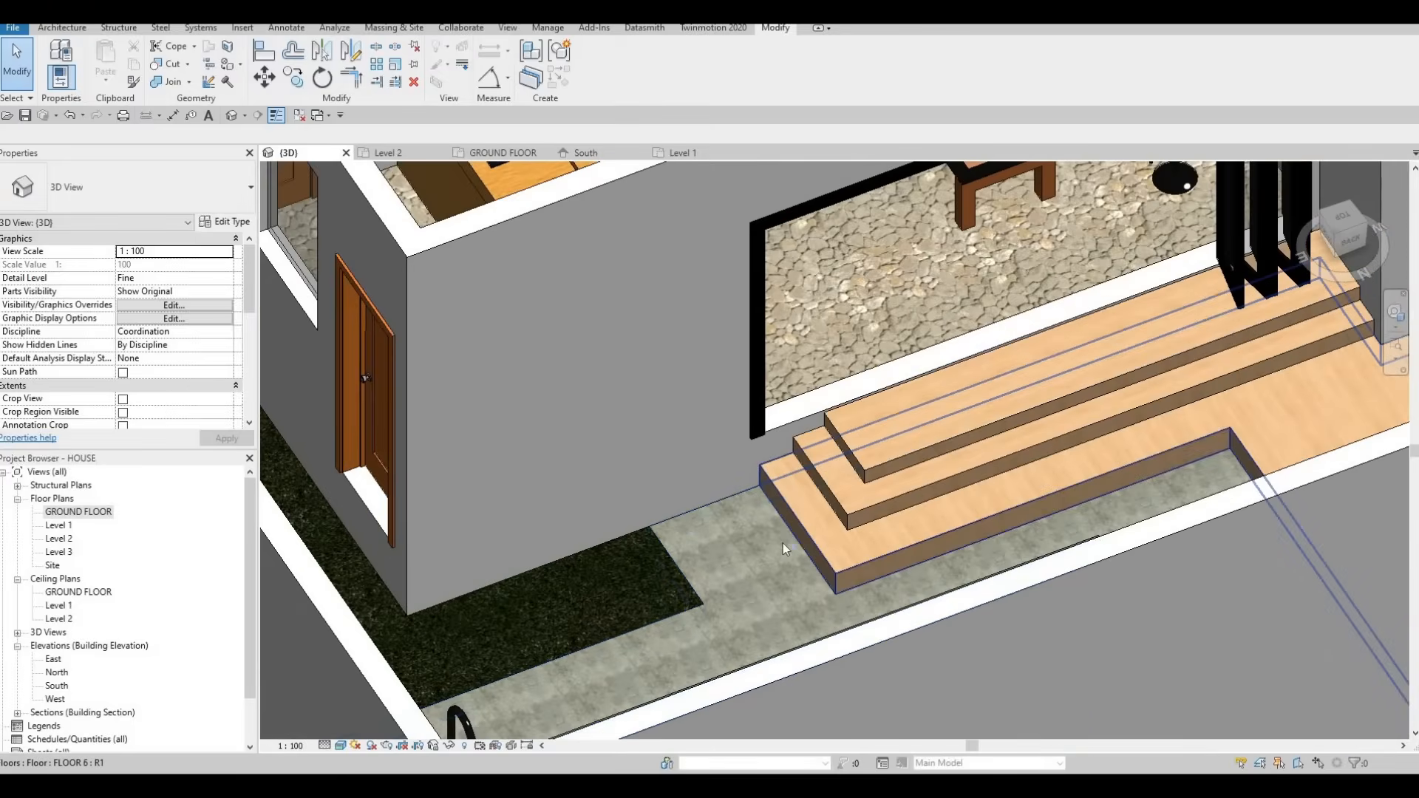
left_click(810, 531)
key("Escape")
key("Escape")
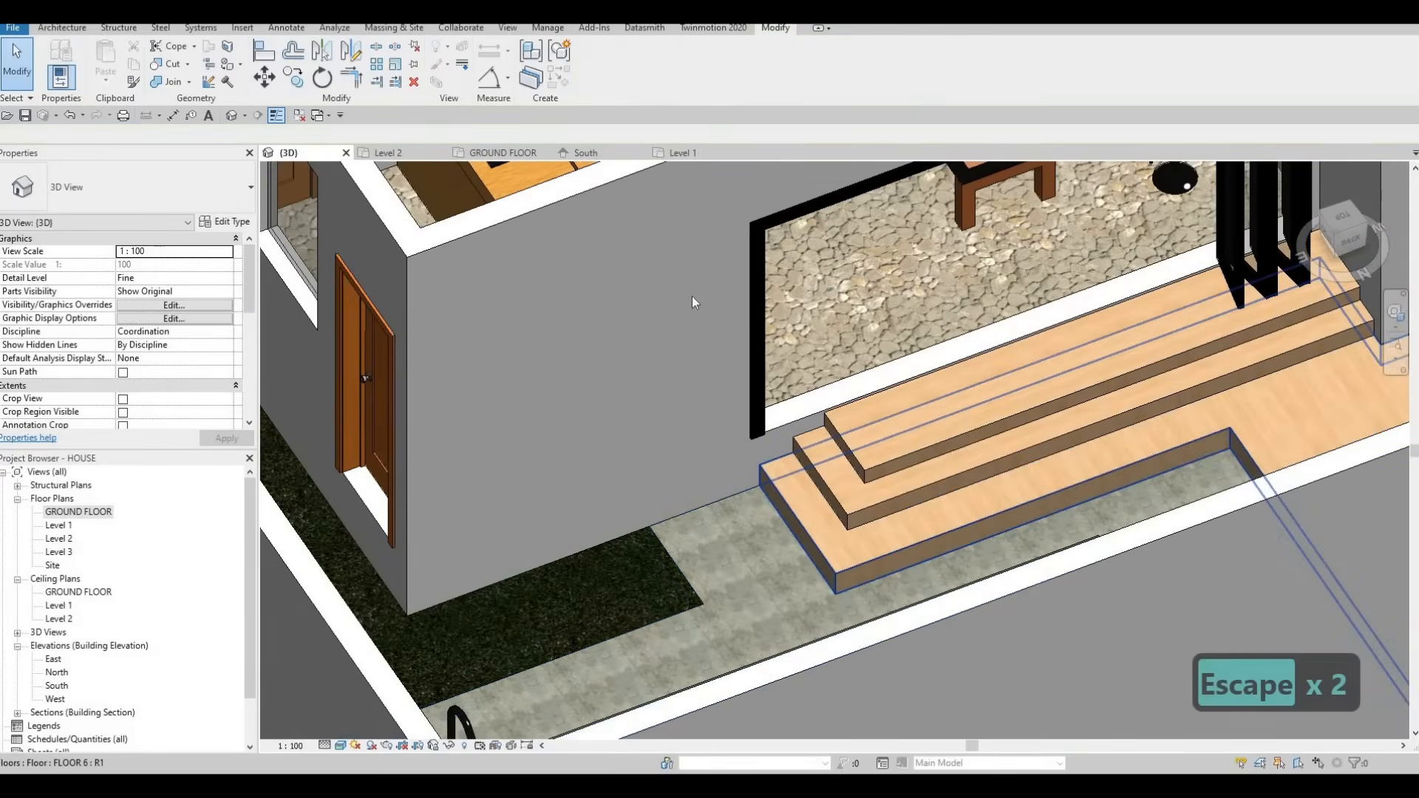
left_click(805, 538)
left_click(600, 65)
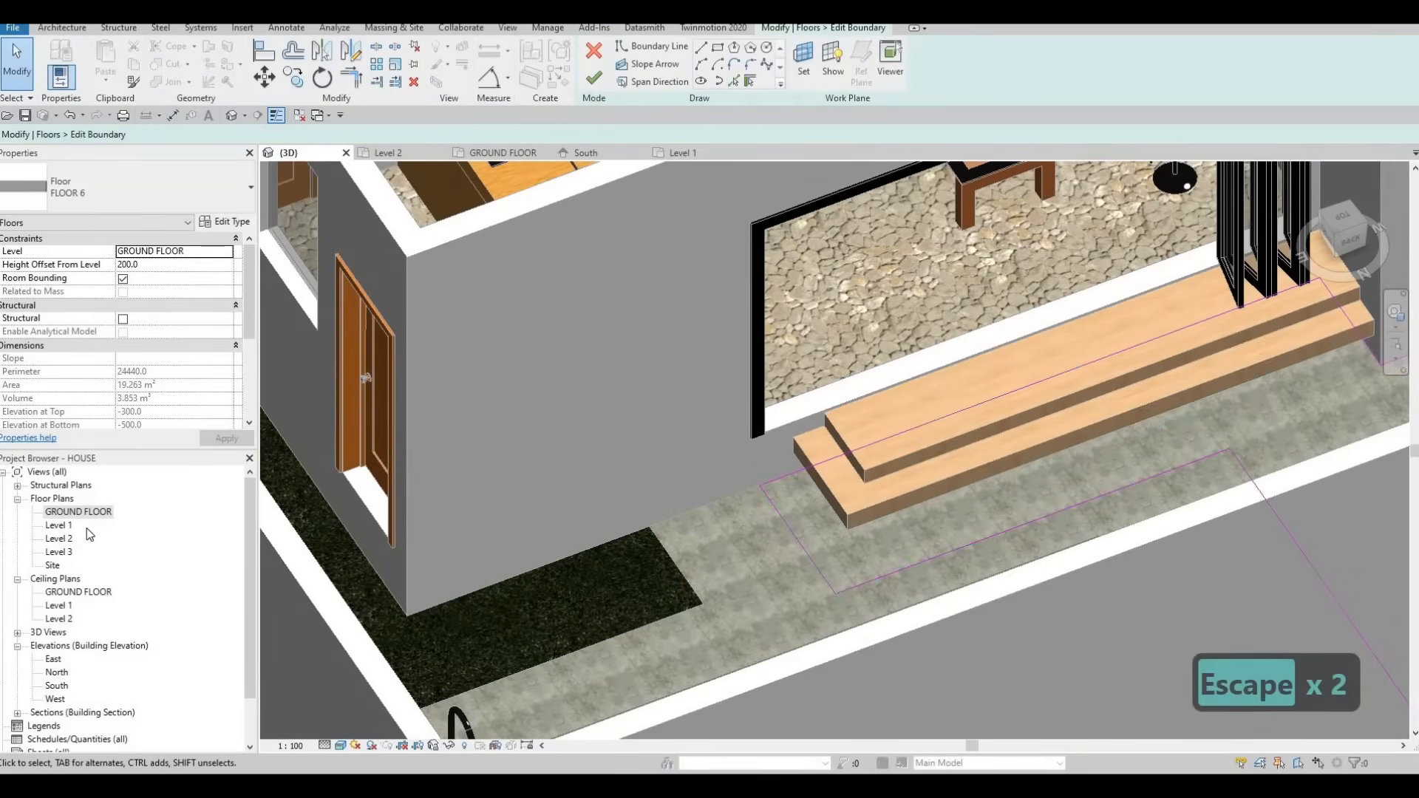
double_click(78, 512)
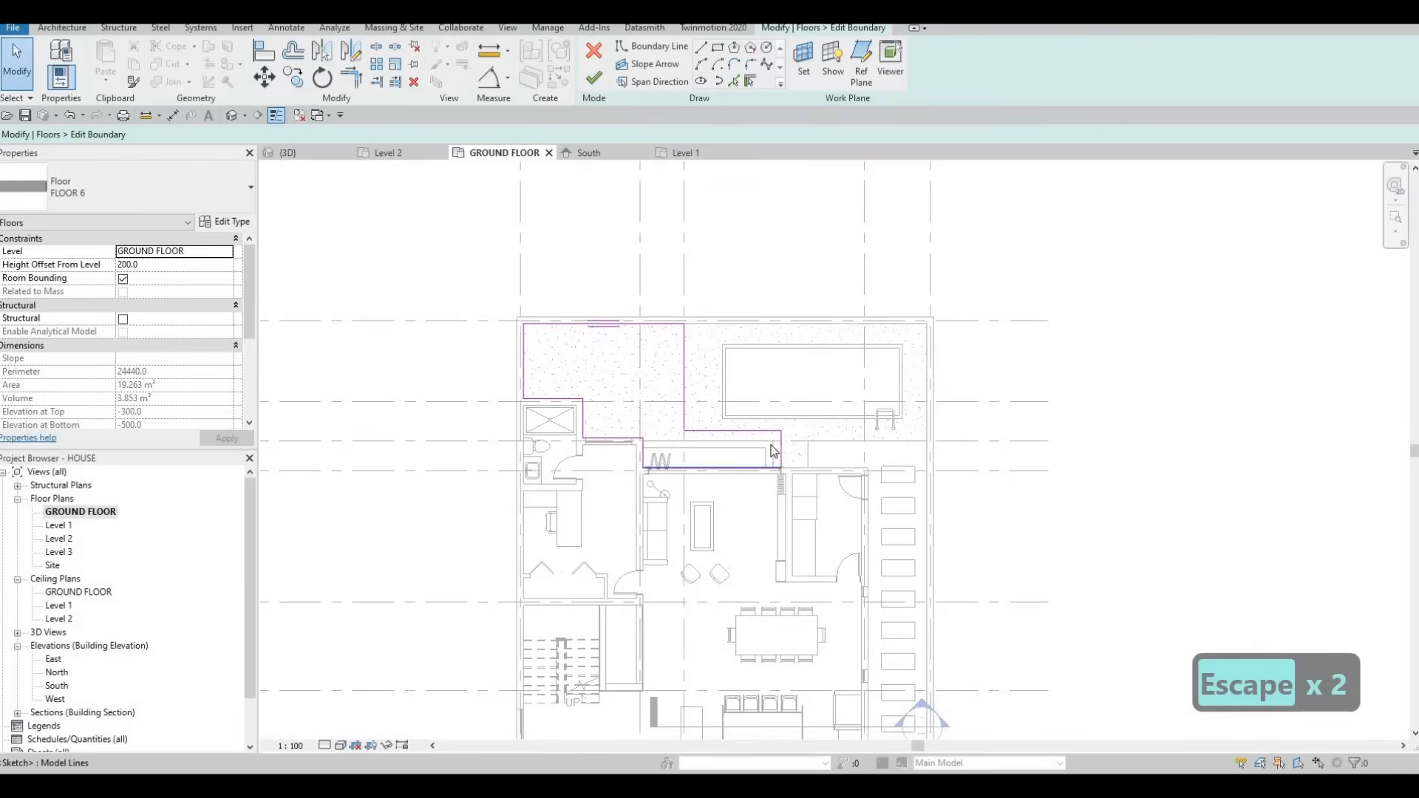
scroll(791, 436, "up", 6)
left_click(791, 432)
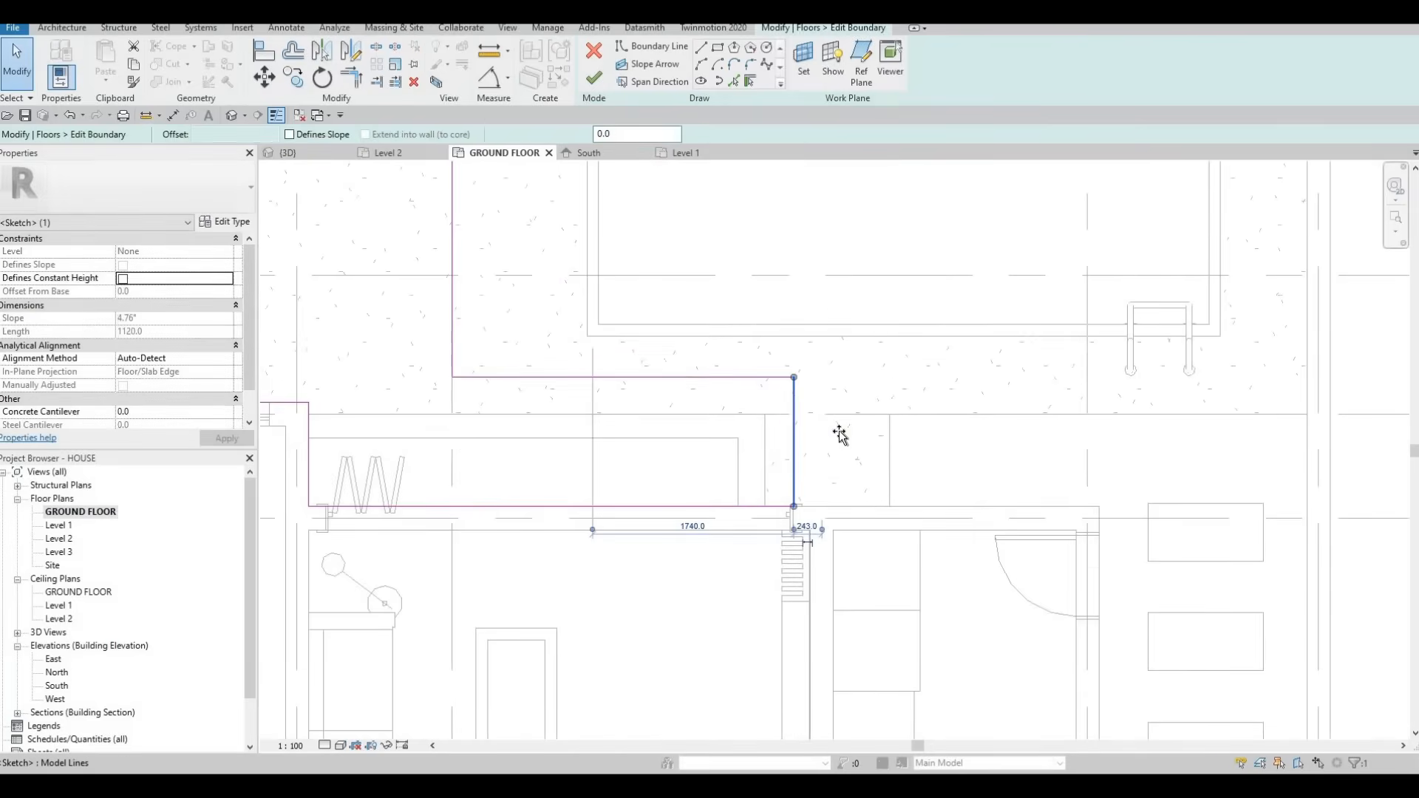
left_click_drag(845, 435, 846, 433)
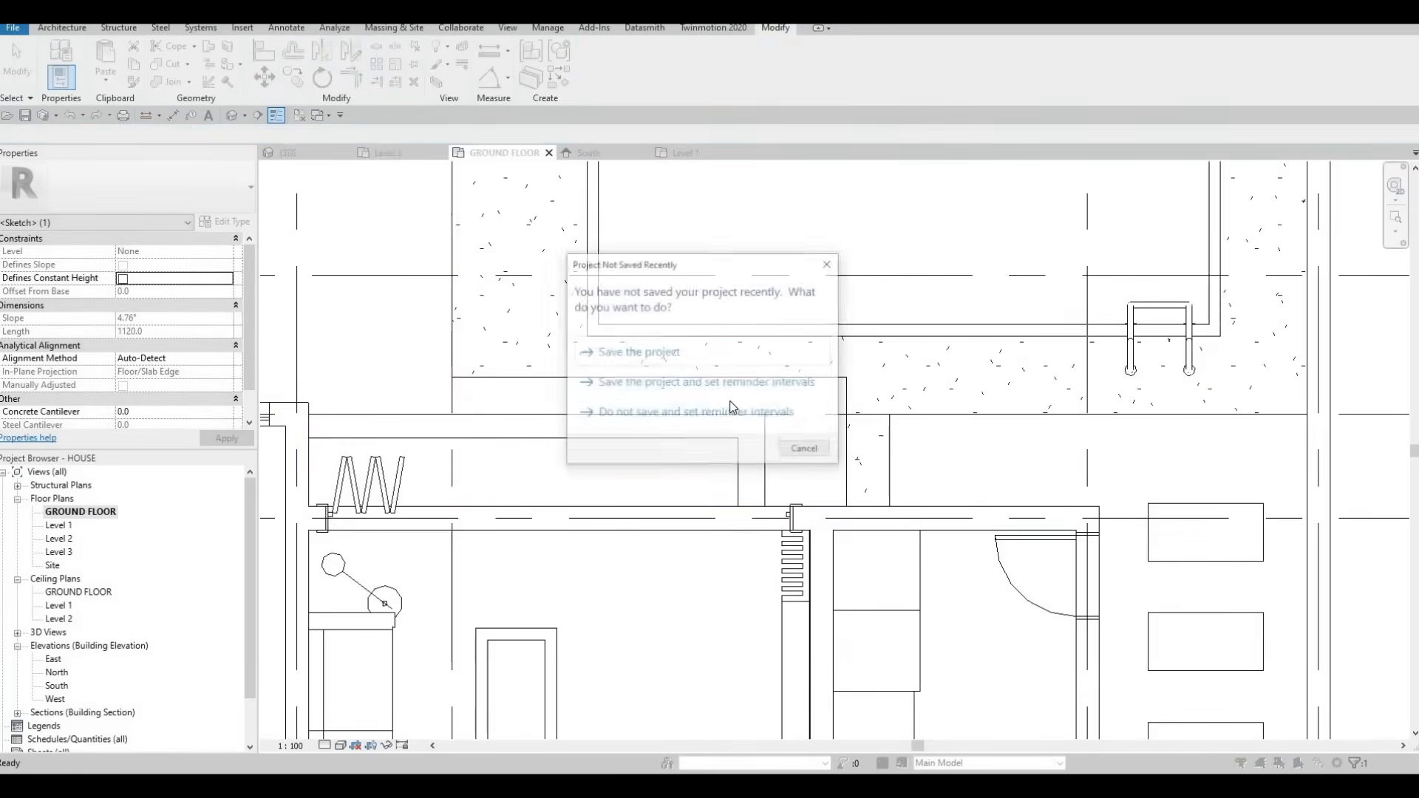
left_click(670, 361)
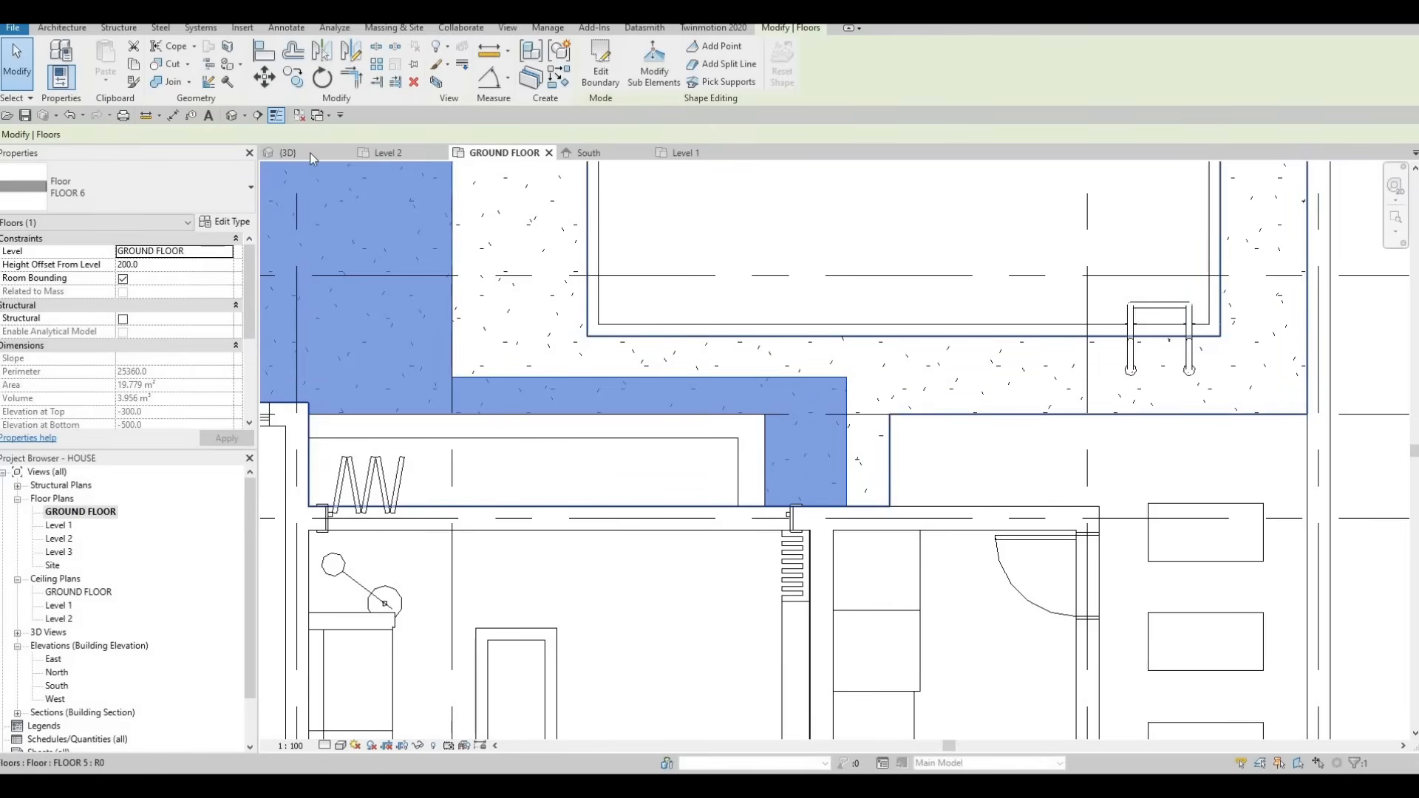
In the 3D view, lengthen the two upper terrace steps toward the lawn to follow the extended floor
left_click(309, 152)
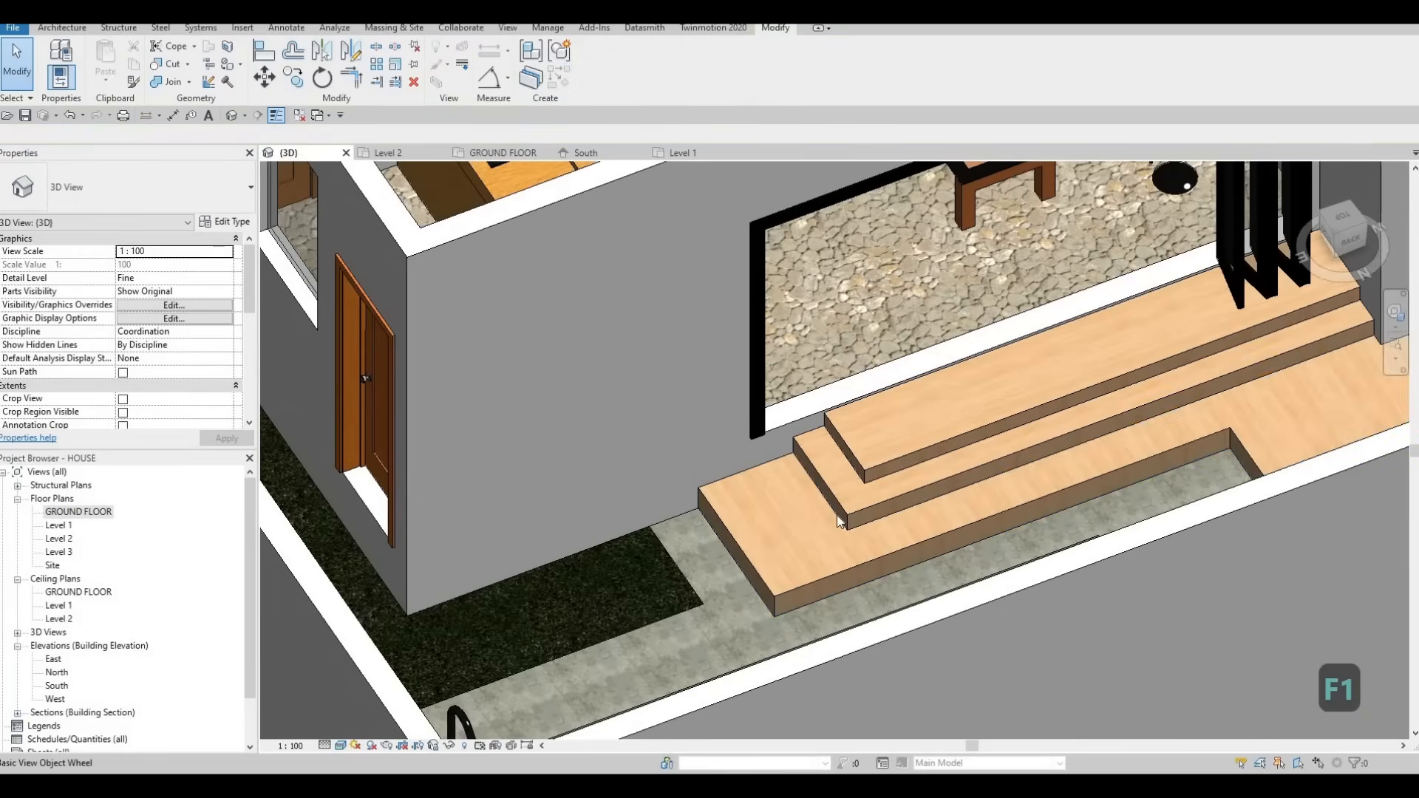
left_click(809, 497)
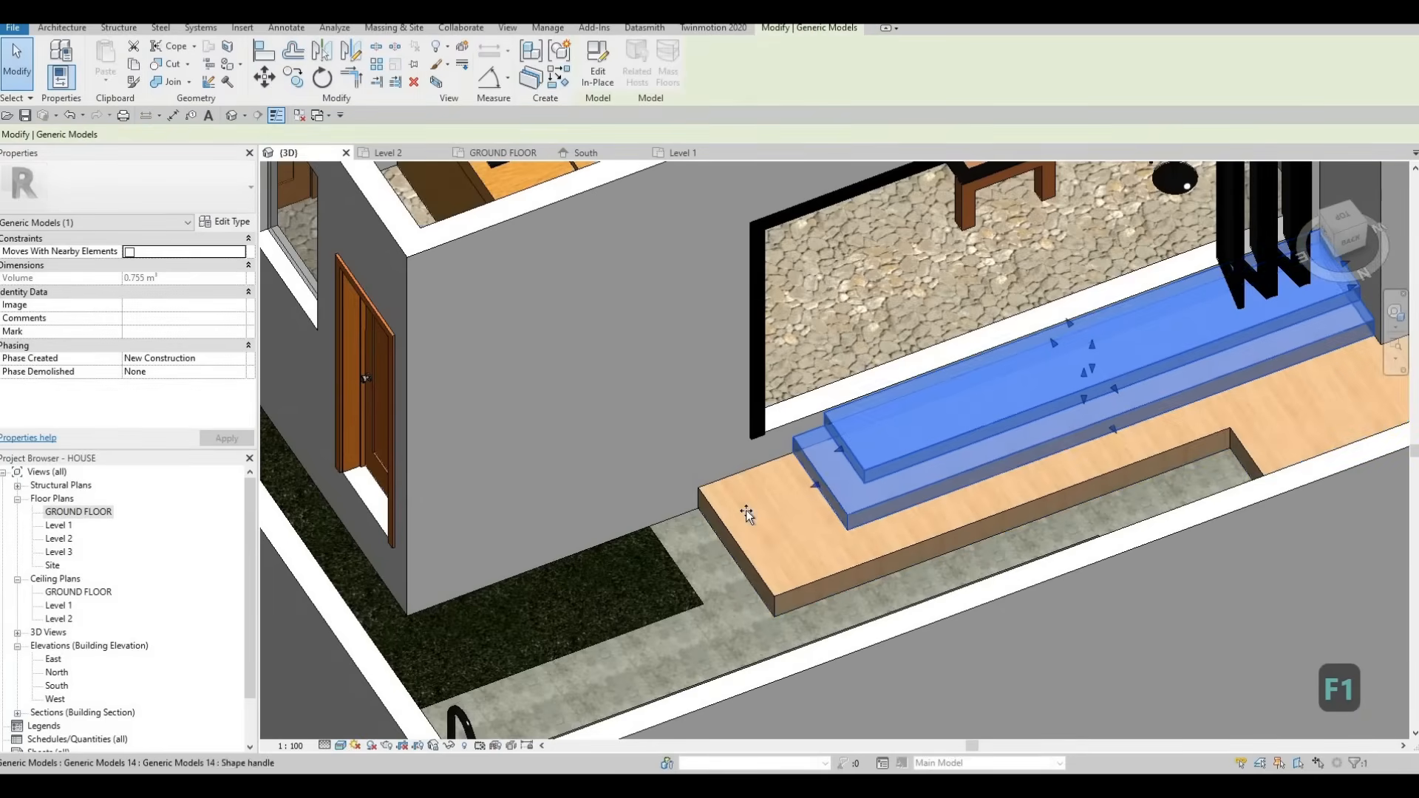
left_click_drag(758, 510, 767, 508)
left_click_drag(845, 456, 772, 485)
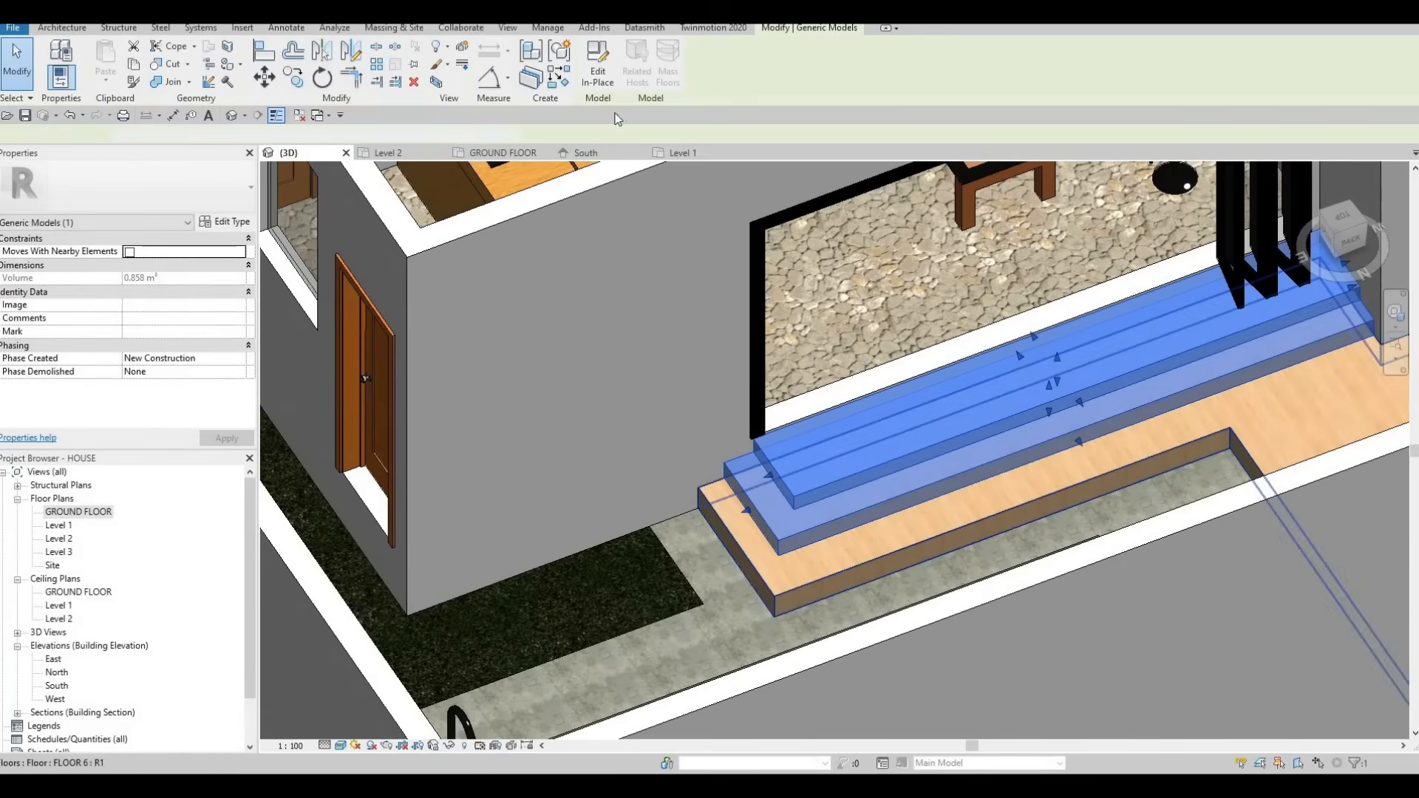
Extend the lowest step's floor boundary slightly further toward the lawn, and stretch the two upper steps to follow it
left_click(597, 74)
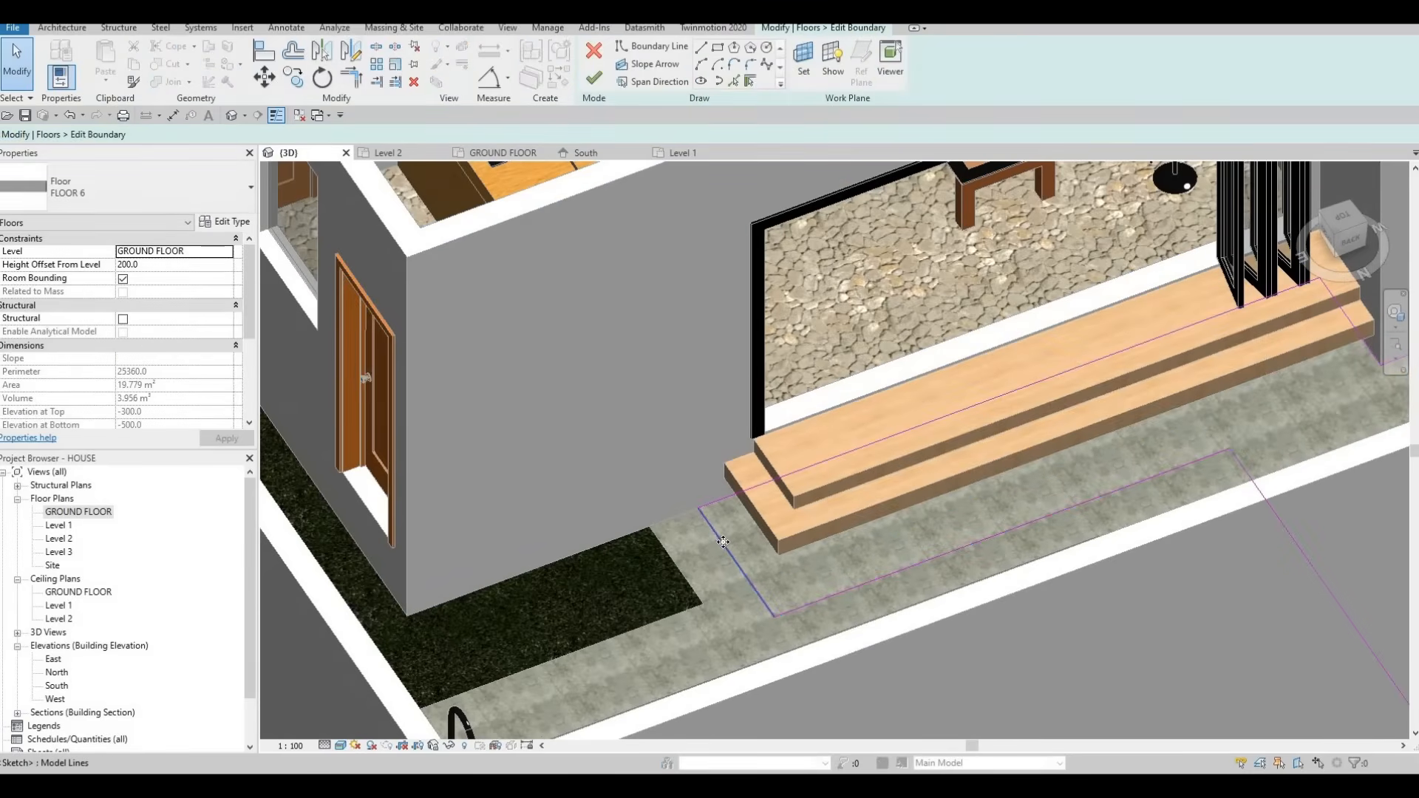
left_click(723, 542)
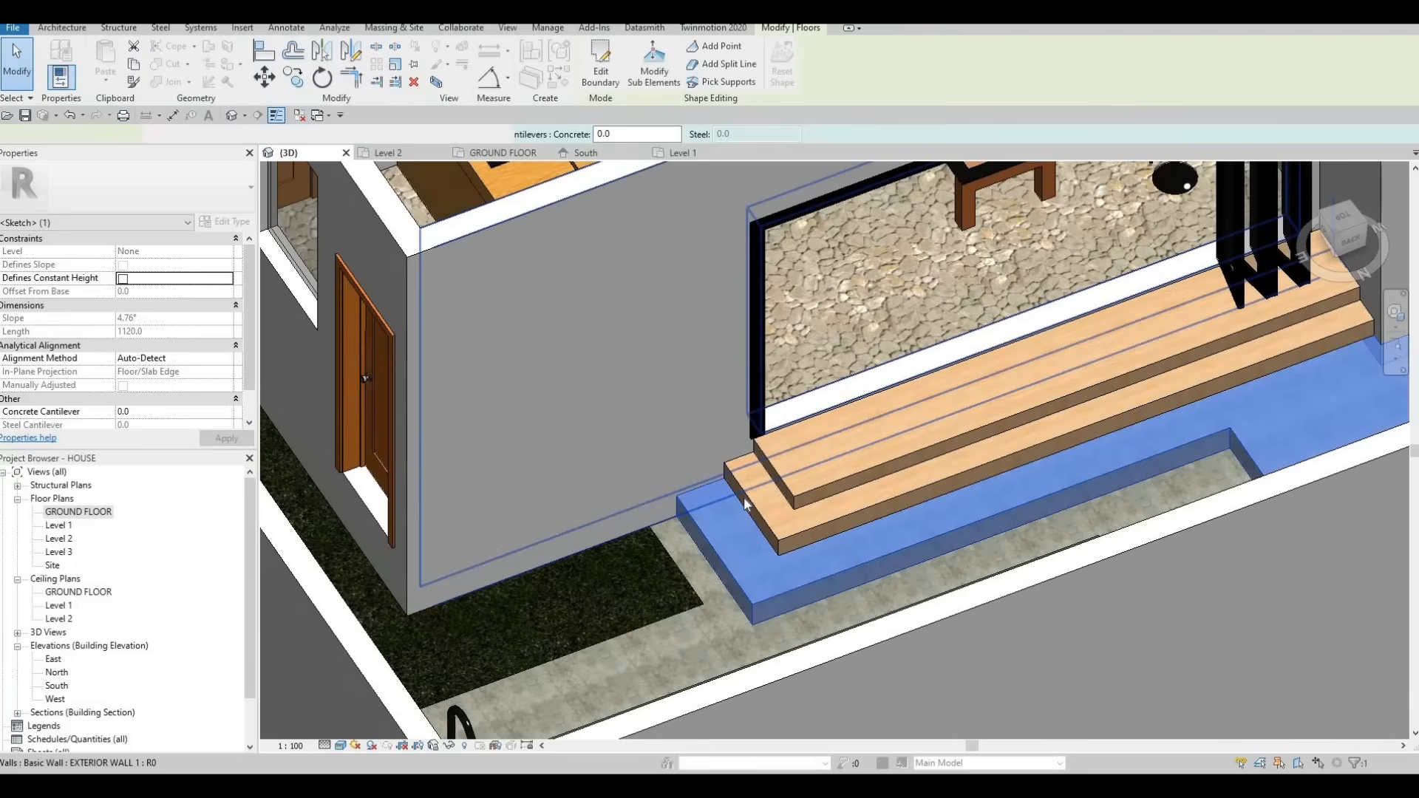
left_click(731, 513)
left_click_drag(734, 512, 752, 481)
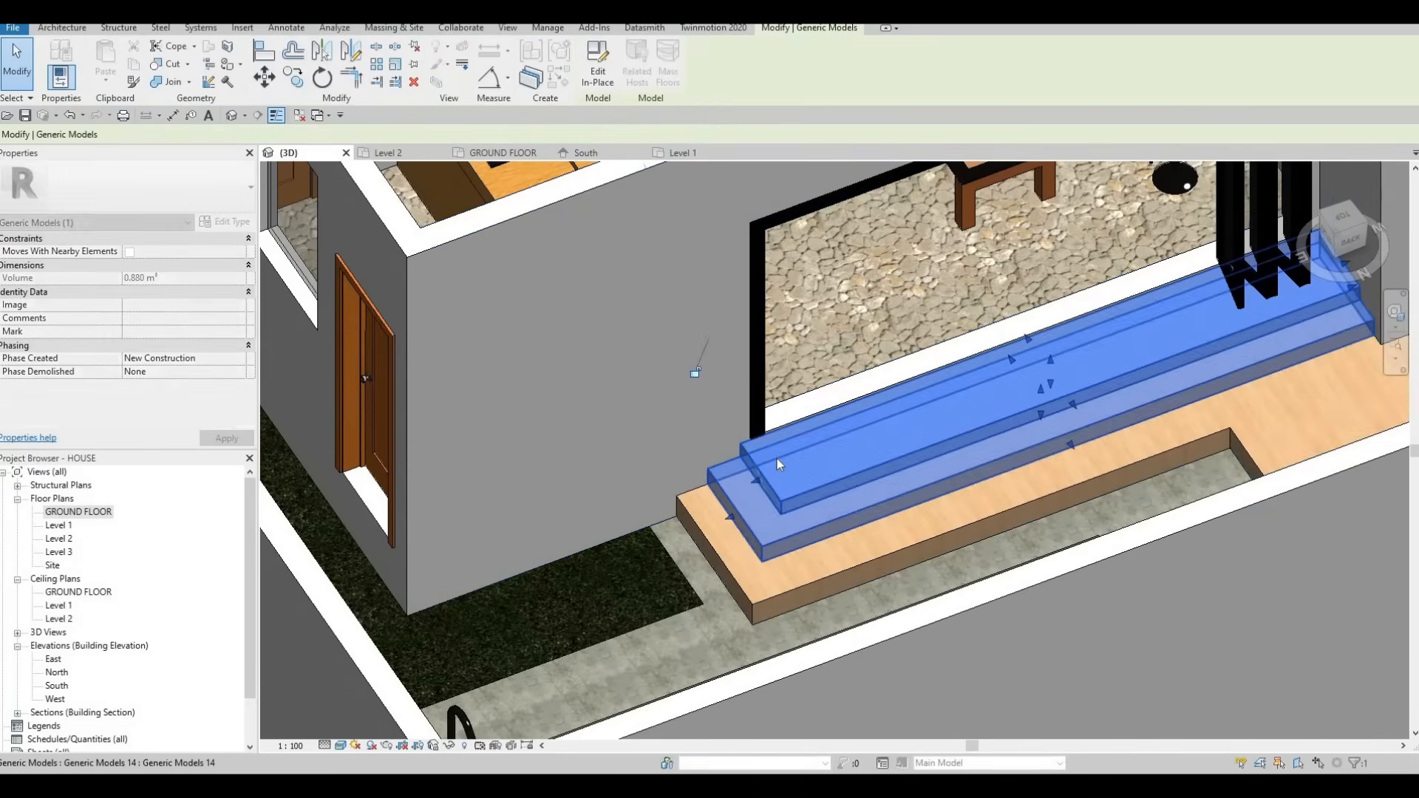
key("Escape")
Examine the lengthened terrace steps, the pool area and the upper floor from several angles
middle_click_drag(778, 458, 807, 484, "shift")
key("Escape")
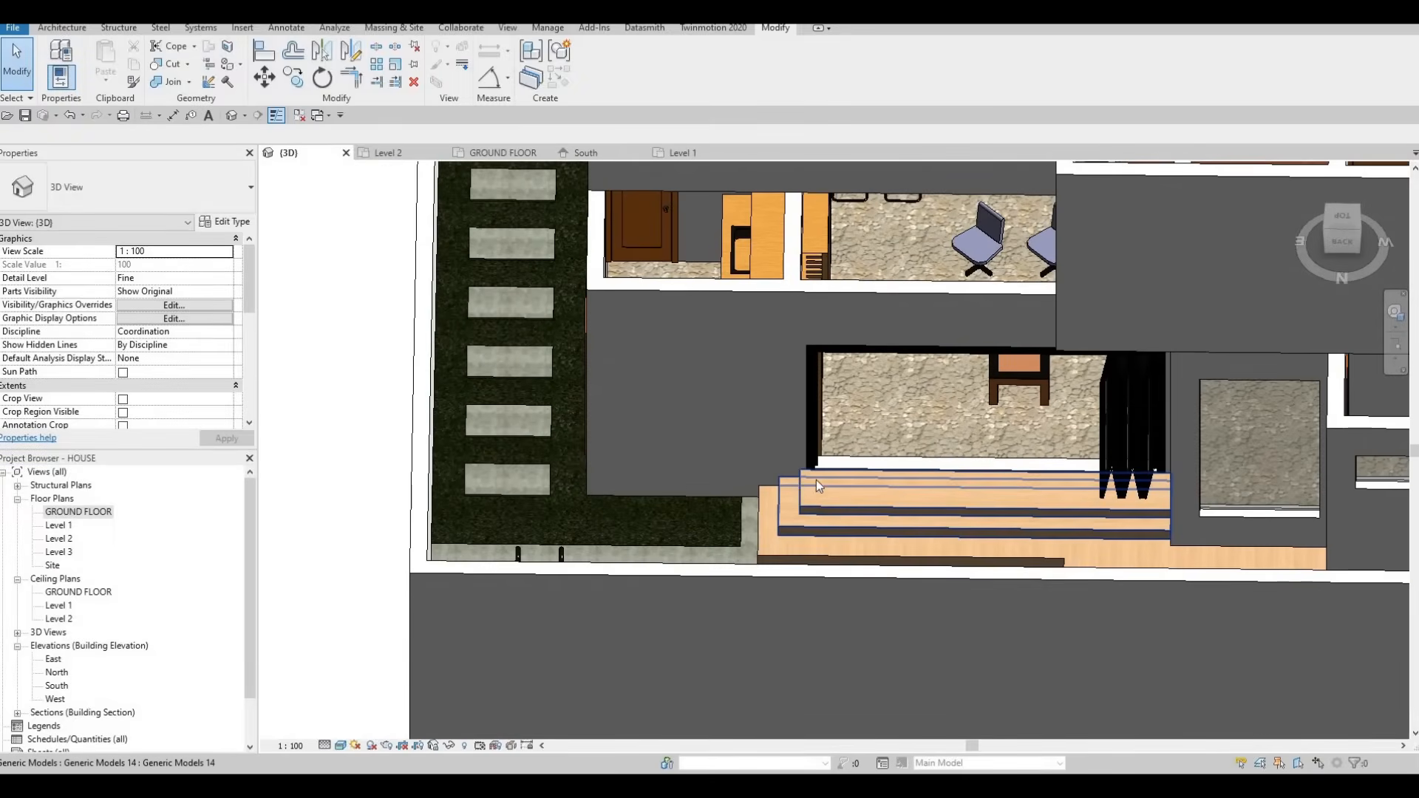
middle_click_drag(779, 537, 724, 371, "shift")
middle_click_drag(637, 392, 645, 437)
middle_click_drag(739, 437, 727, 437, "shift")
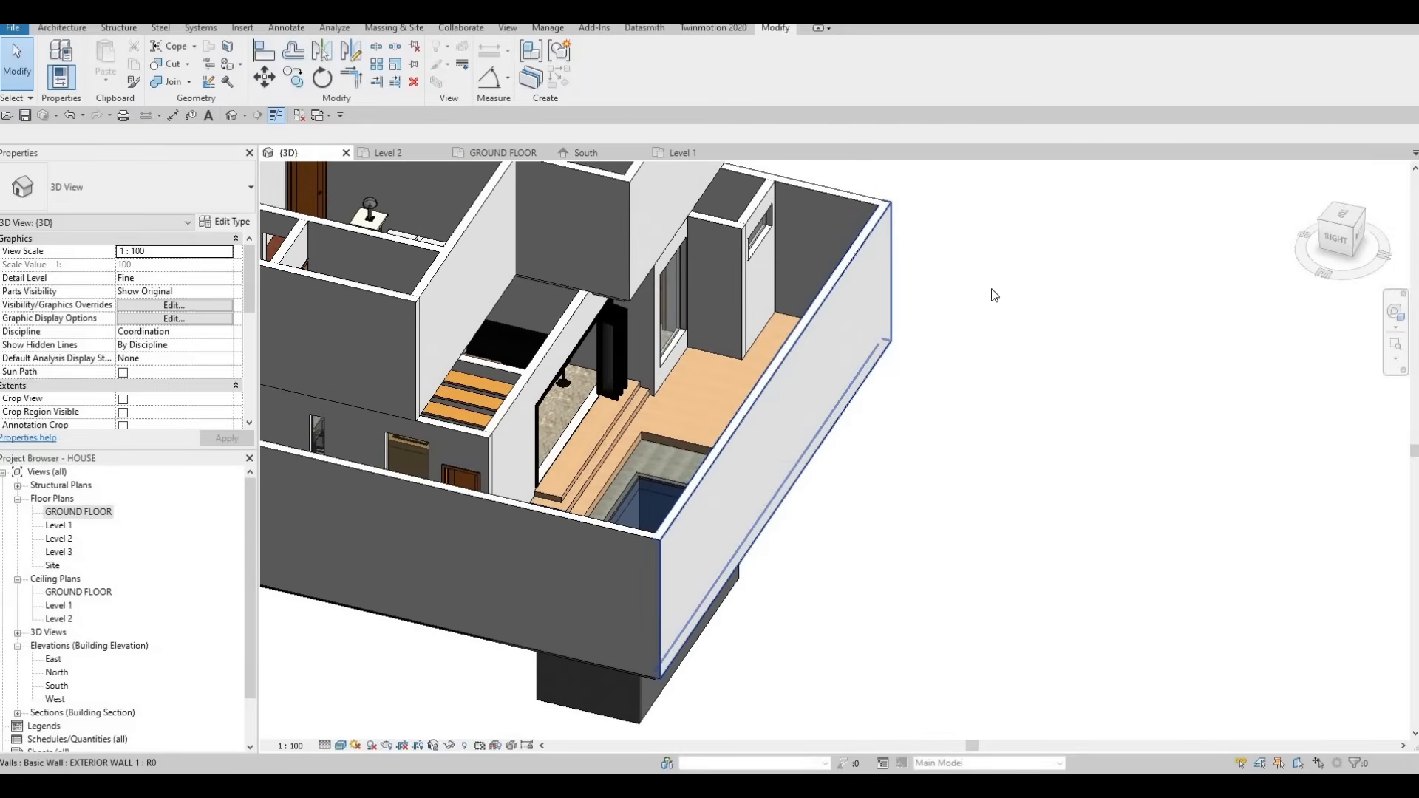
middle_click_drag(991, 289, 1129, 286)
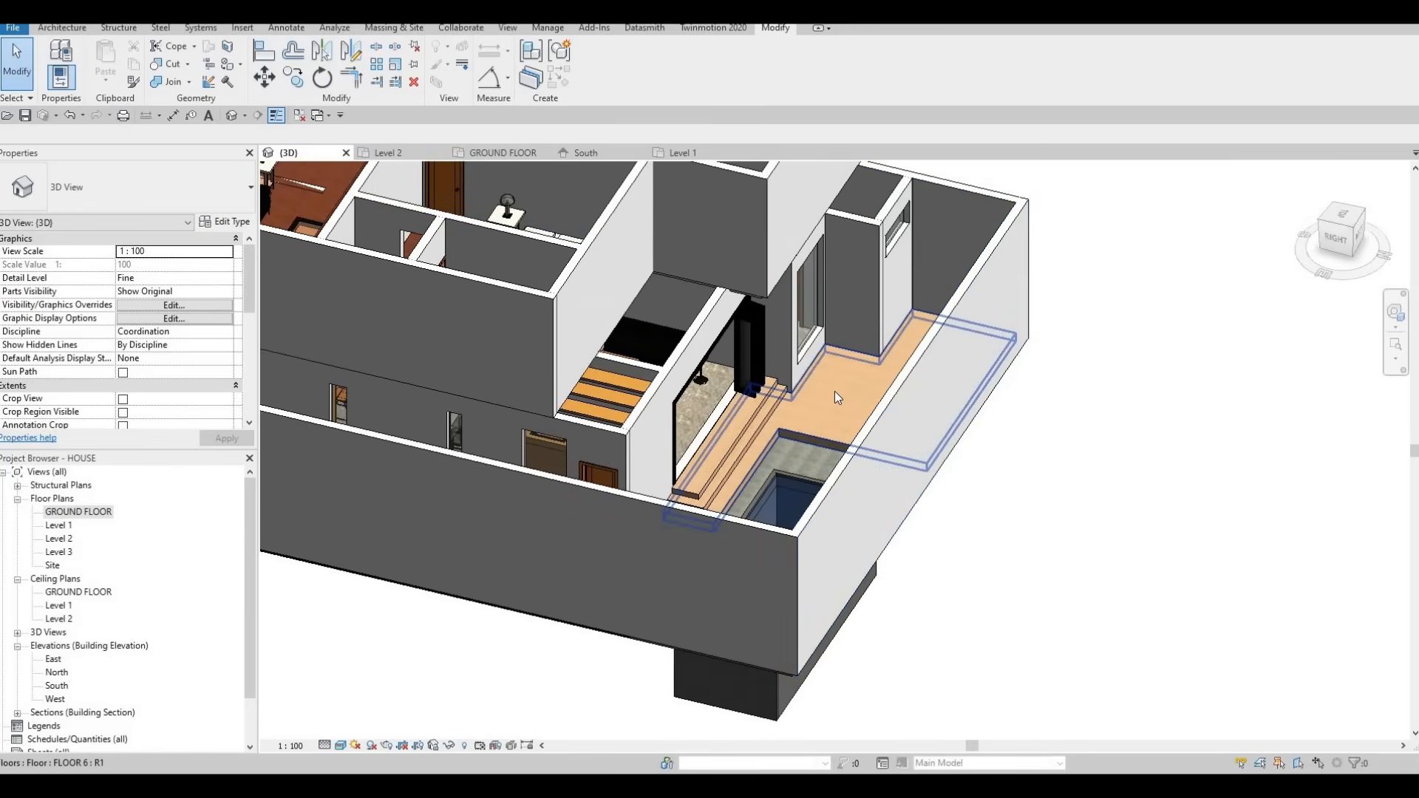
middle_click_drag(674, 520, 771, 389, "shift")
middle_click_drag(656, 422, 722, 396, "shift")
scroll(722, 391, "down", 2)
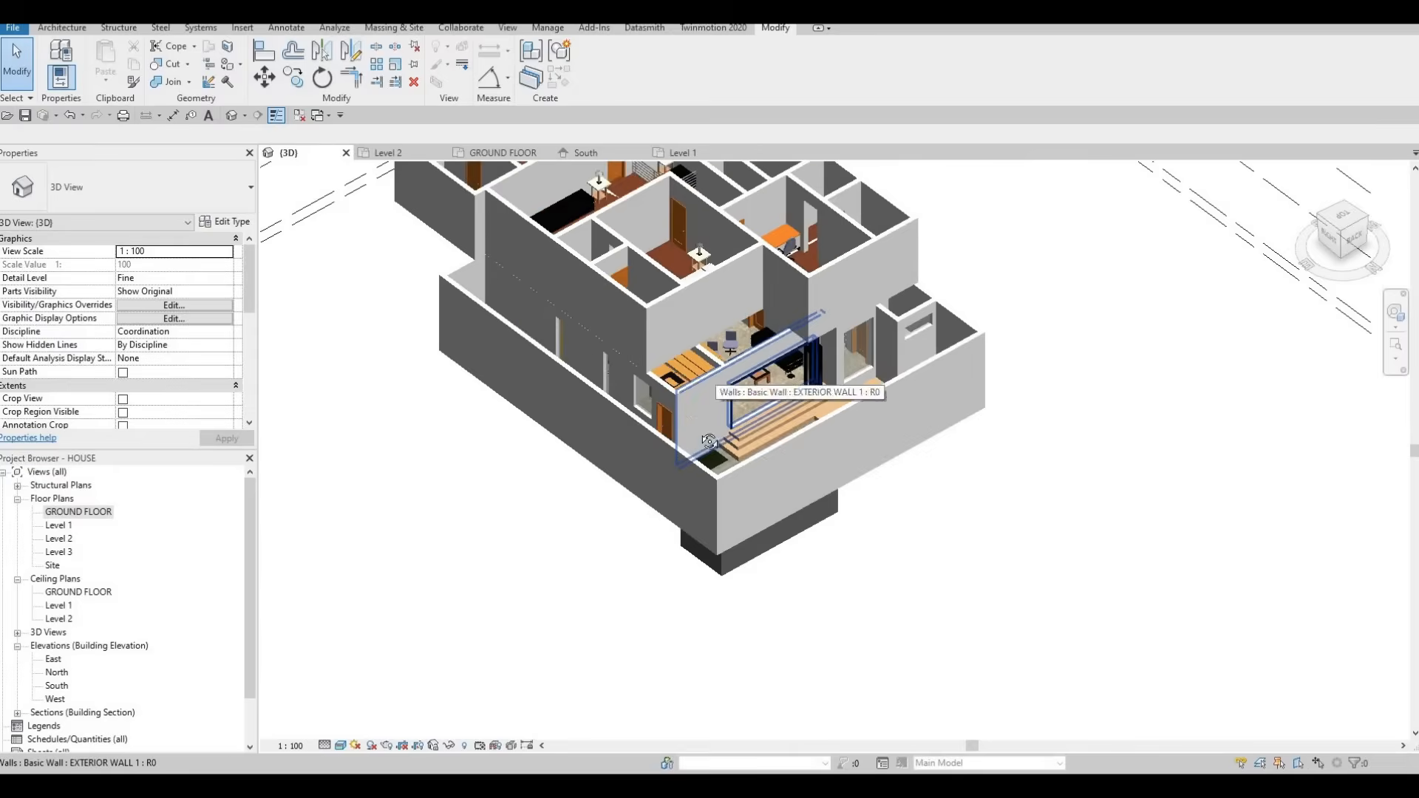
middle_click_drag(821, 443, 579, 387)
scroll(579, 387, "up", 5)
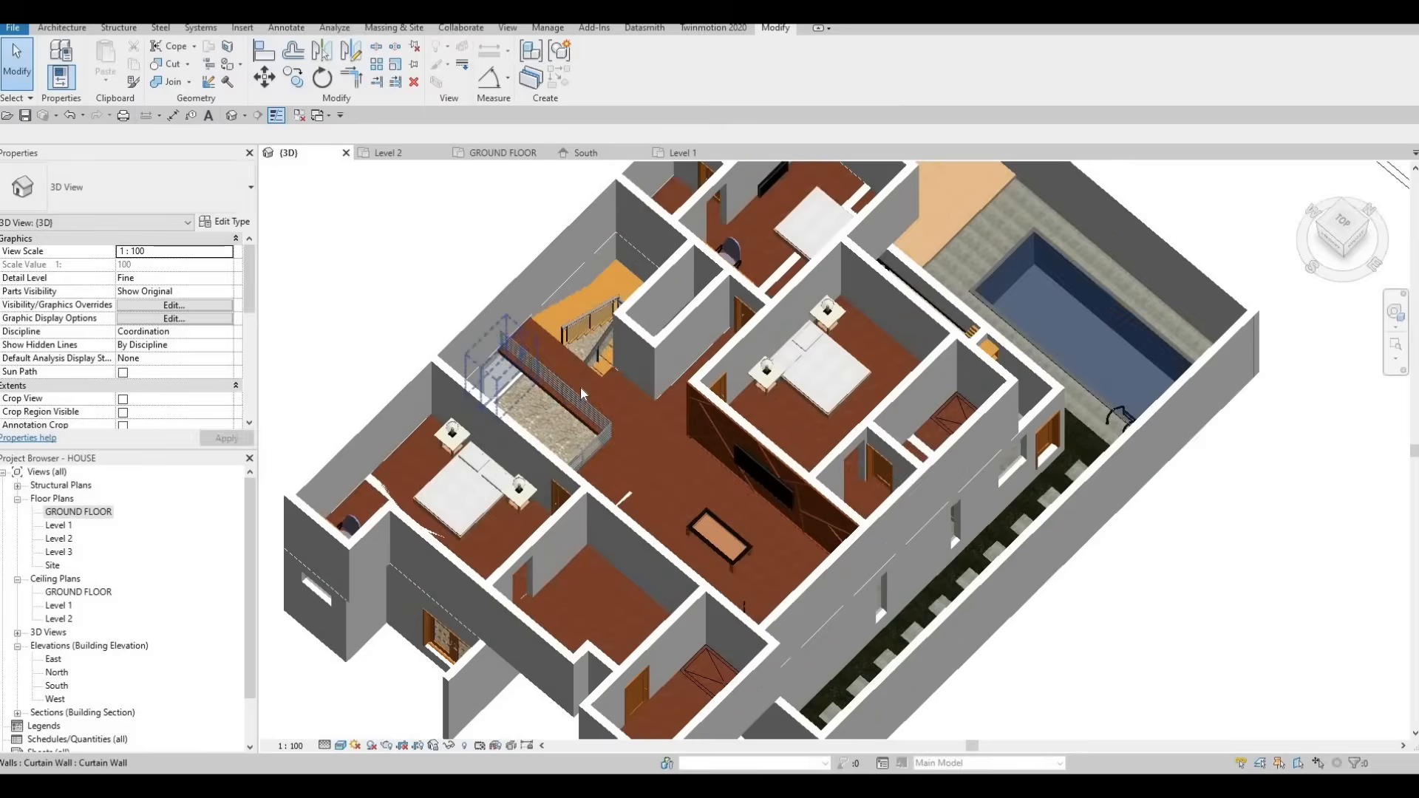
On Level 2, create a railing similar to the void's 900mm Pipe railing, running 1320 mm along the stair opening and turning back to the wall
left_click(535, 388)
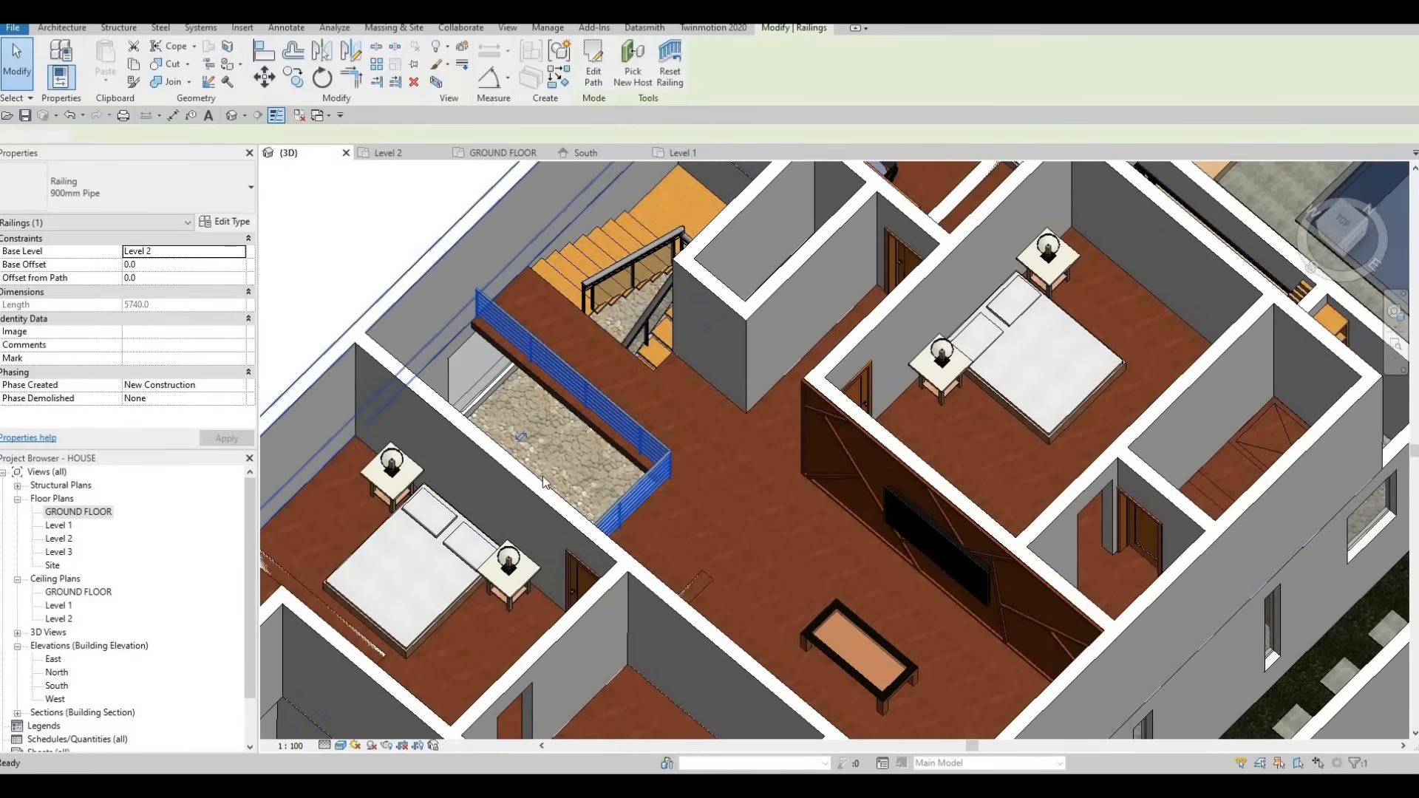
double_click(58, 538)
scroll(652, 512, "up", 4)
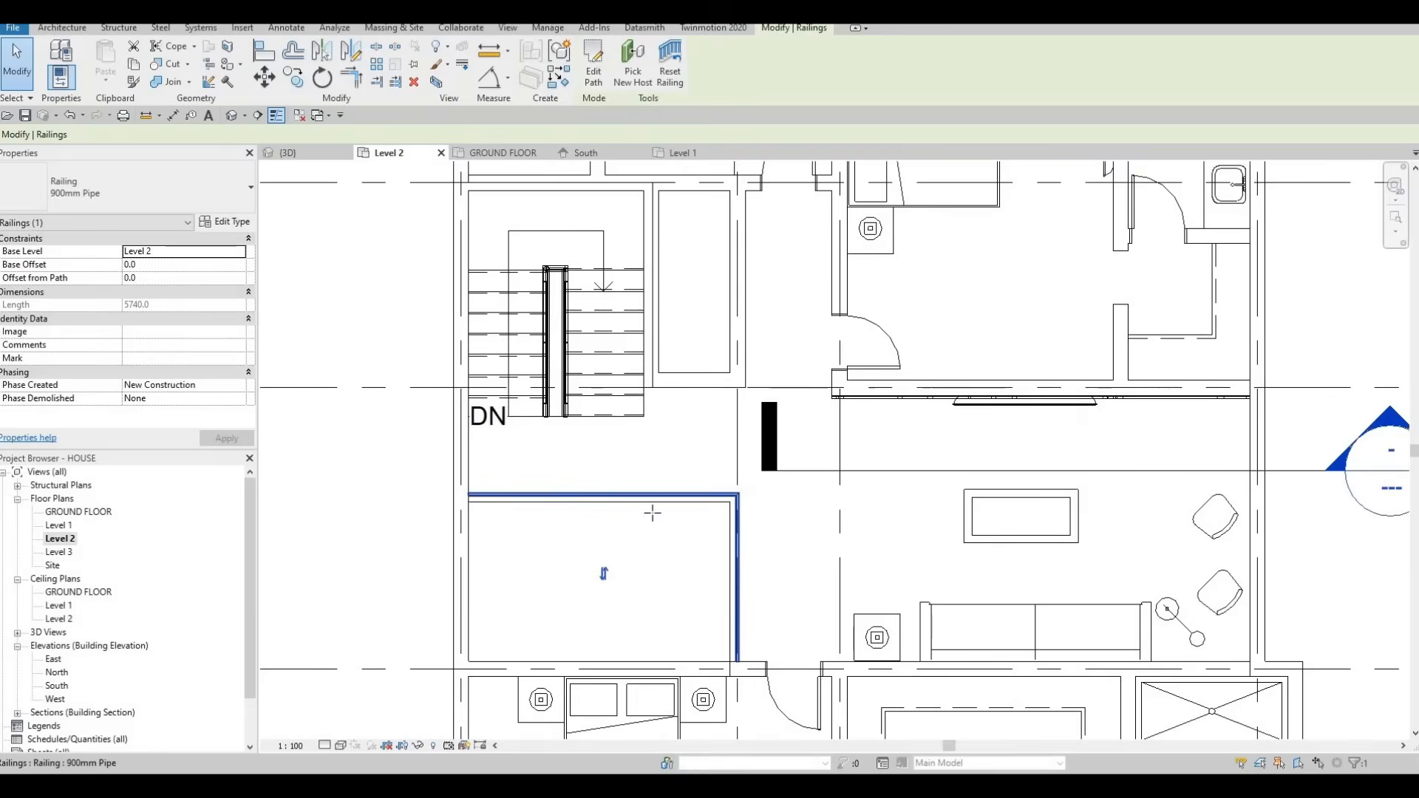
double_click(652, 503)
scroll(594, 412, "up", 2)
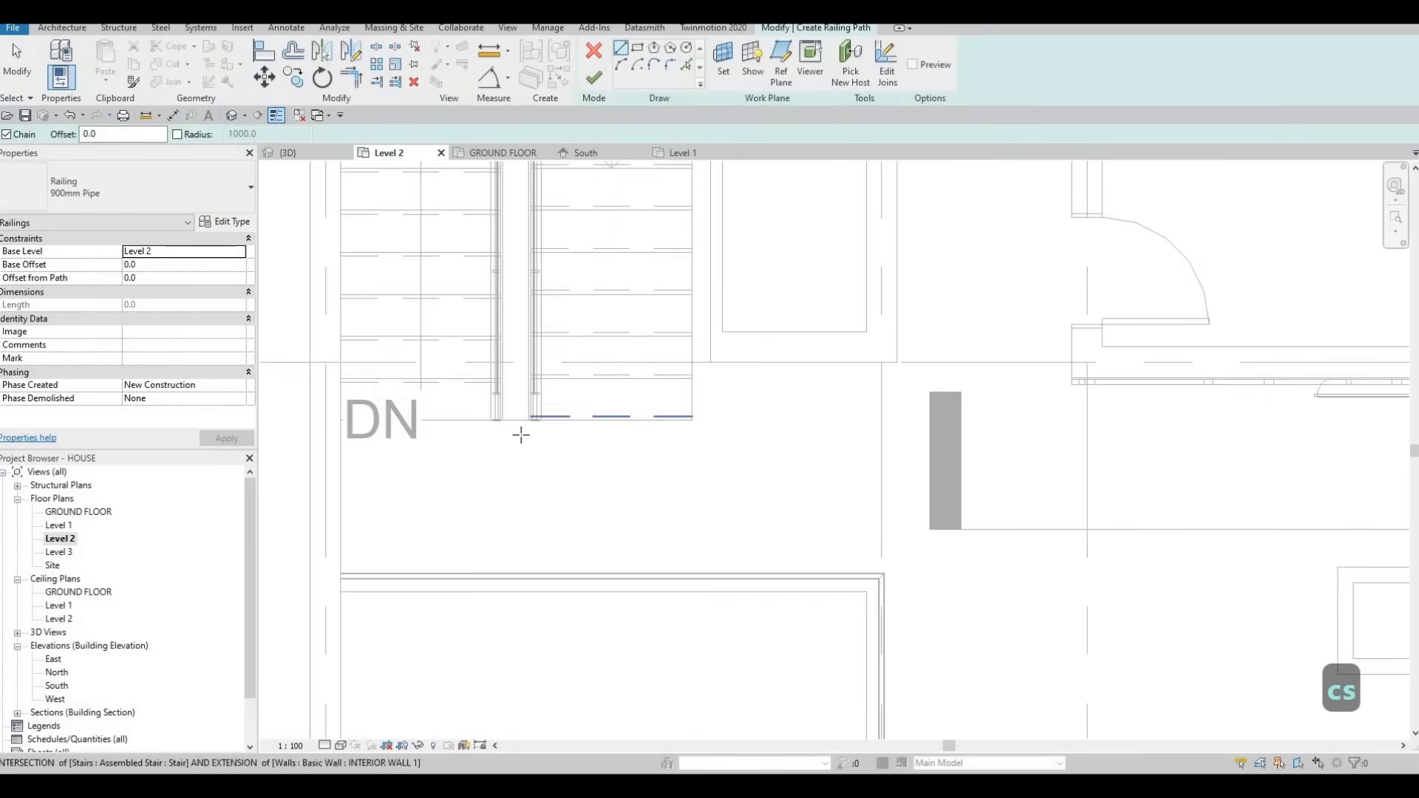
scroll(520, 435, "up", 2)
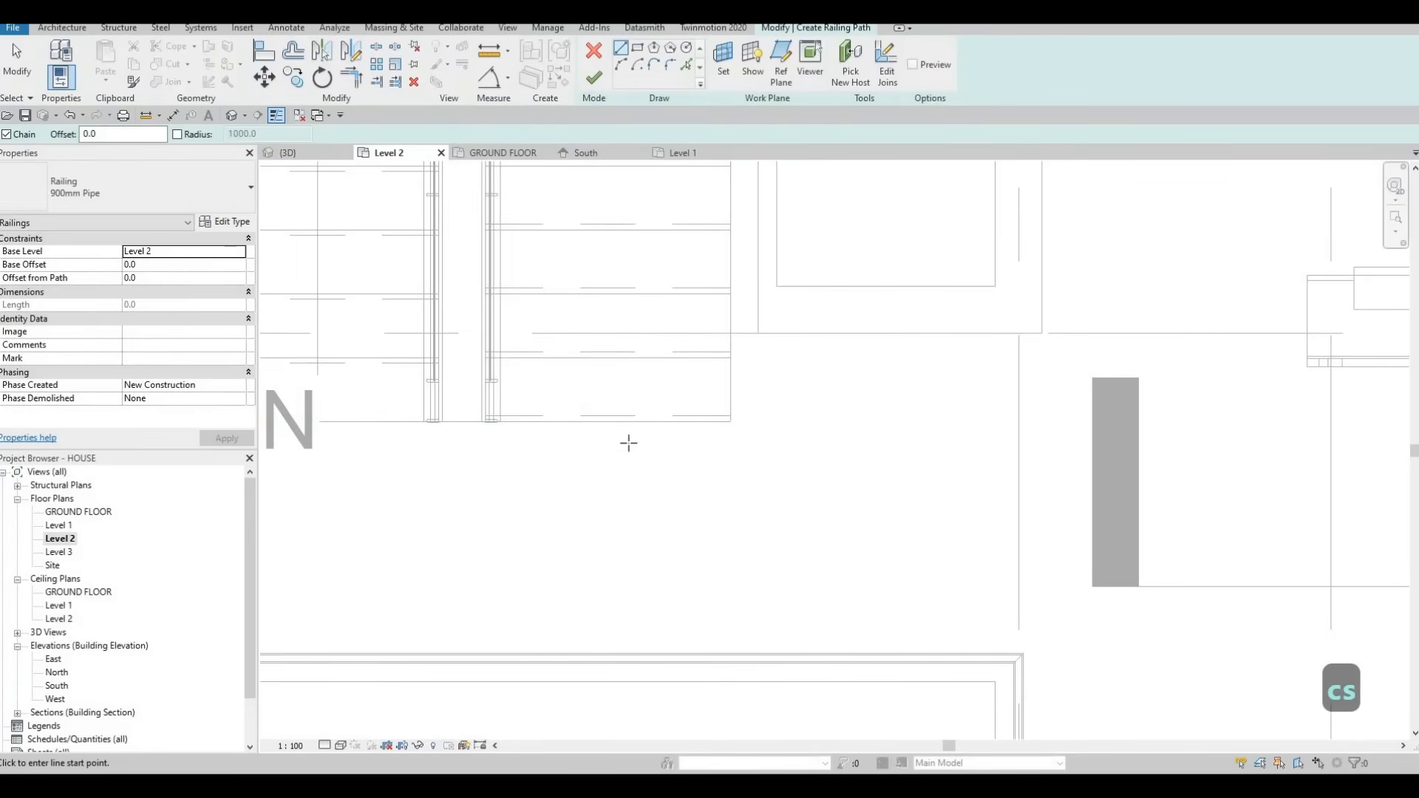
left_click(738, 430)
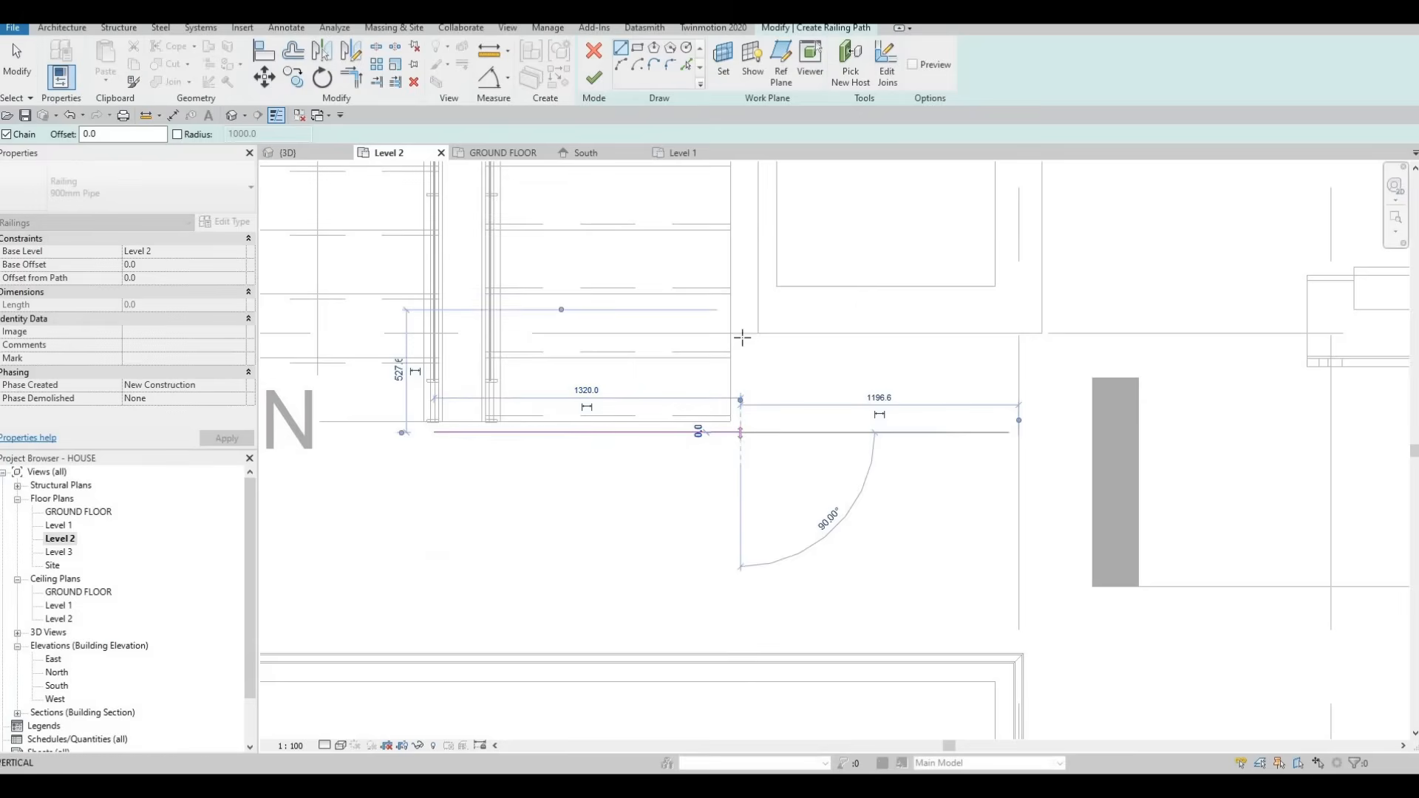
left_click(740, 334)
key("Escape")
key("Escape")
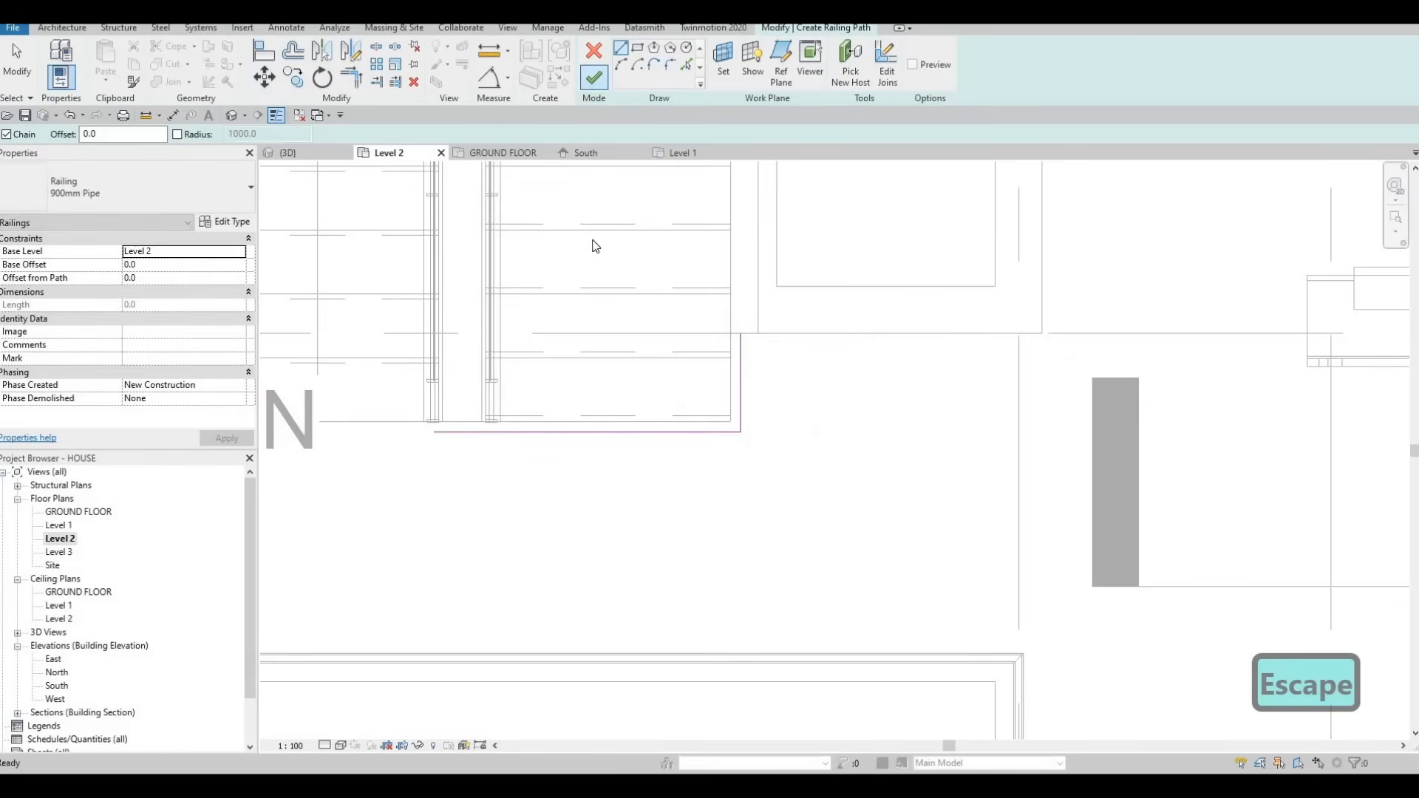
left_click(594, 77)
scroll(587, 285, "down", 2)
key("Escape")
key("Escape")
Change the new stair railing and the void railing to the Glass Panel - Bottom Fill type
left_click(548, 383)
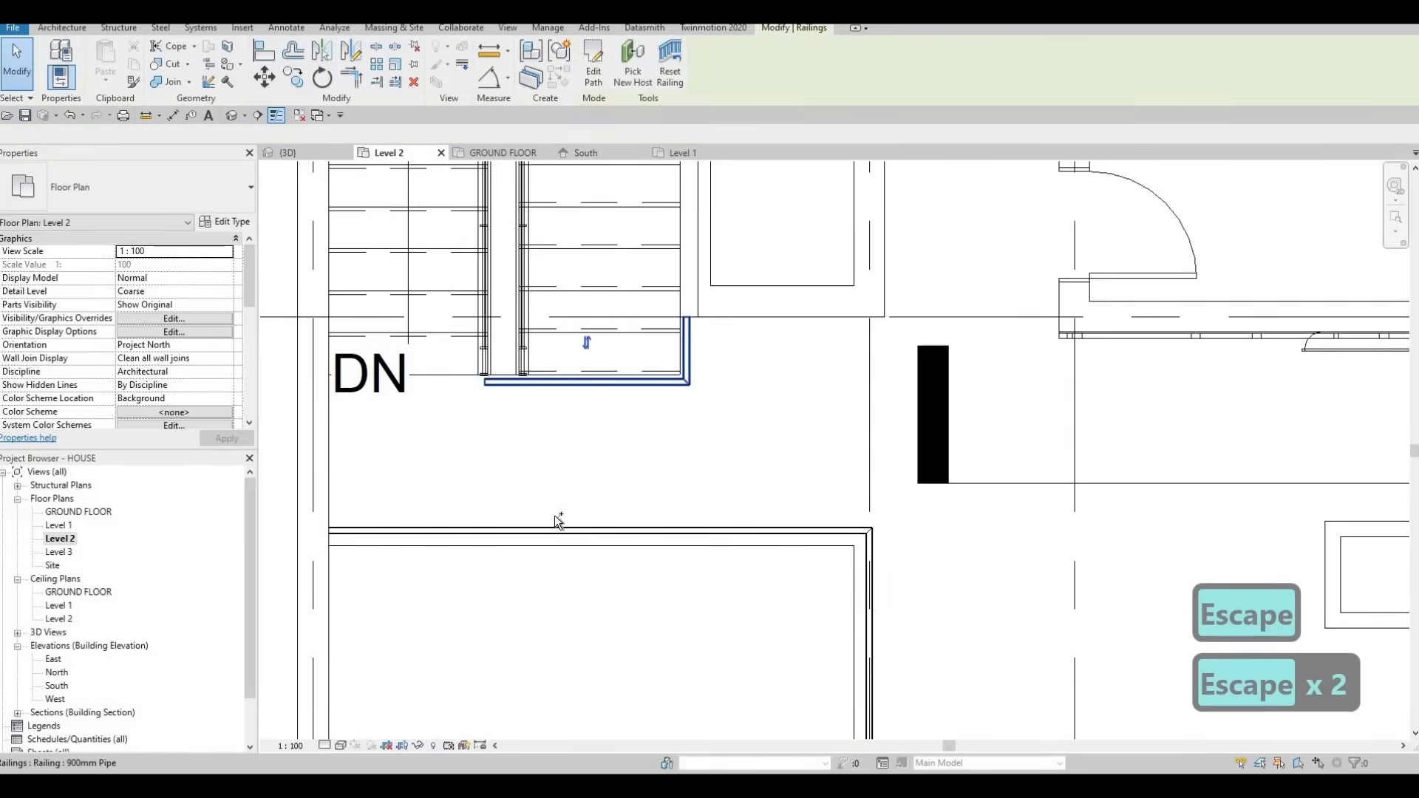
left_click(556, 529, "ctrl")
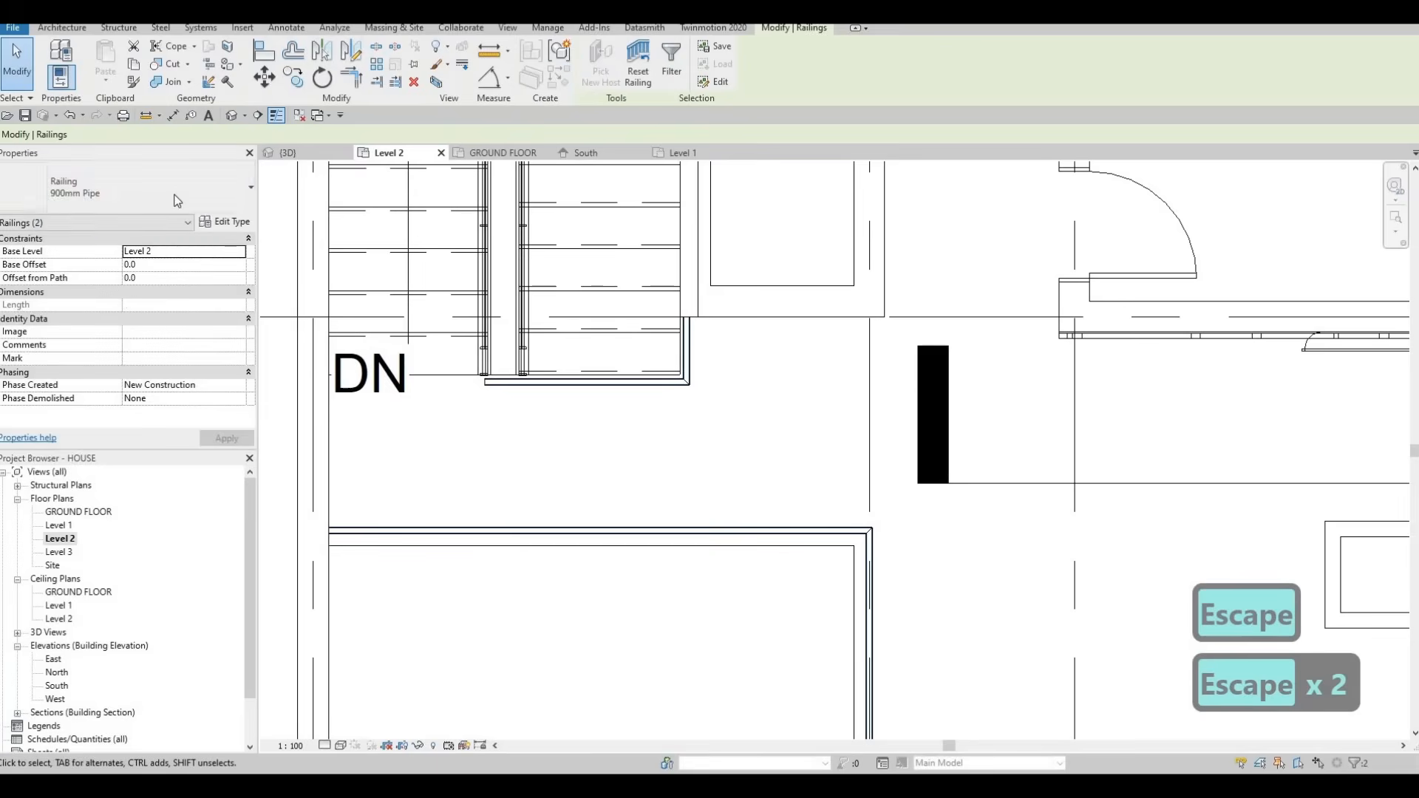
left_click(177, 200)
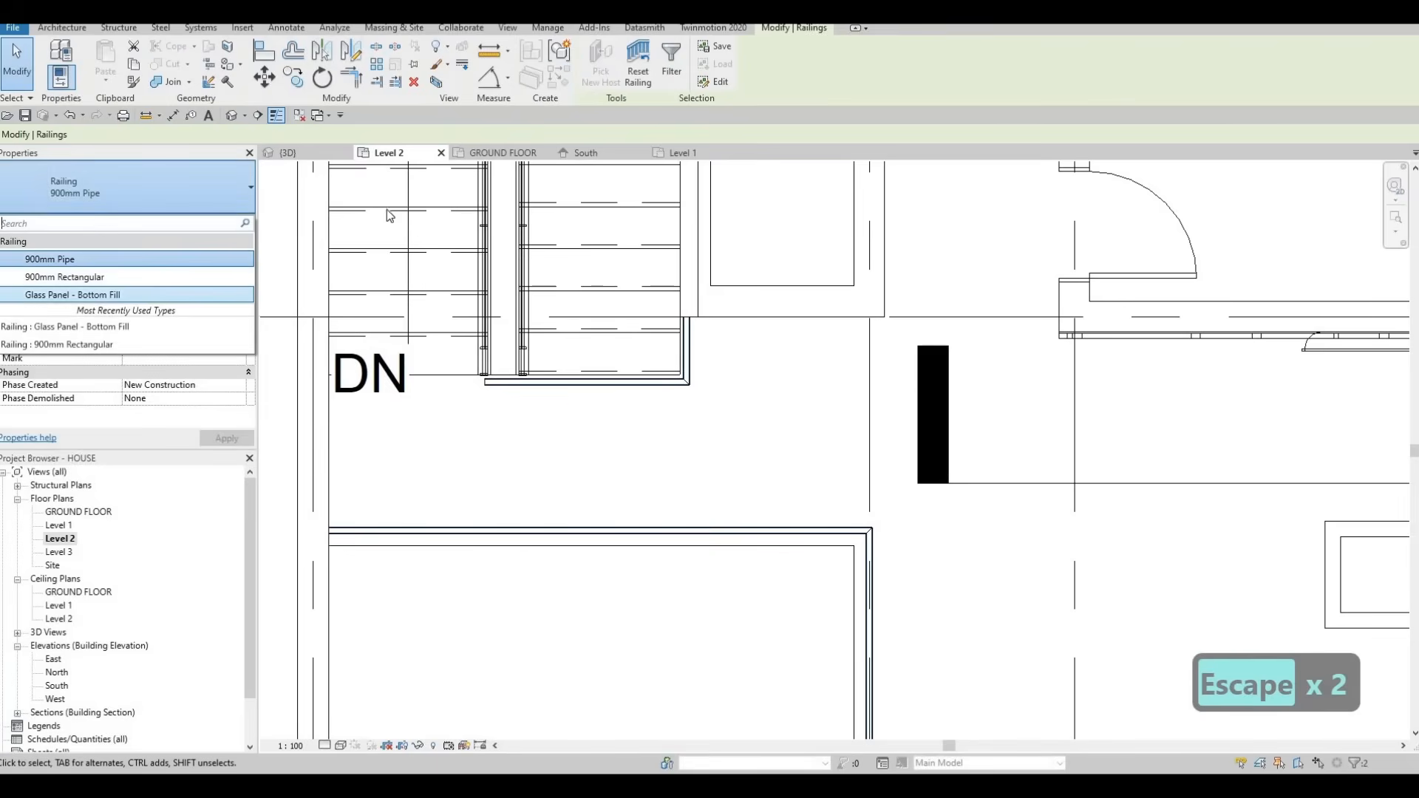
key("Escape")
key("Escape")
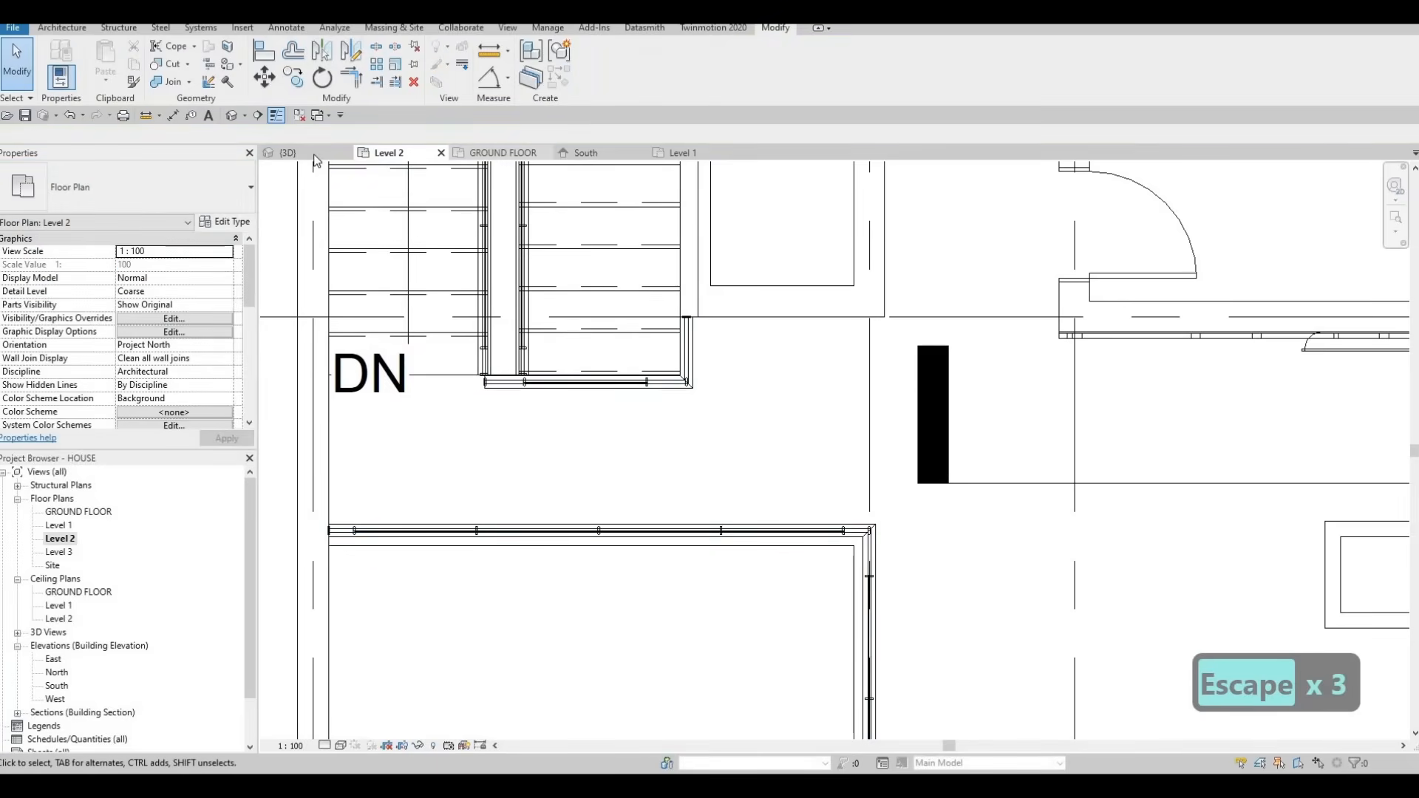
Inspect the Level 2 railings around the void and the stair opening in the 3D view
left_click(287, 152)
key("Escape")
scroll(592, 355, "down", 1)
middle_click_drag(486, 229, 632, 433, "shift")
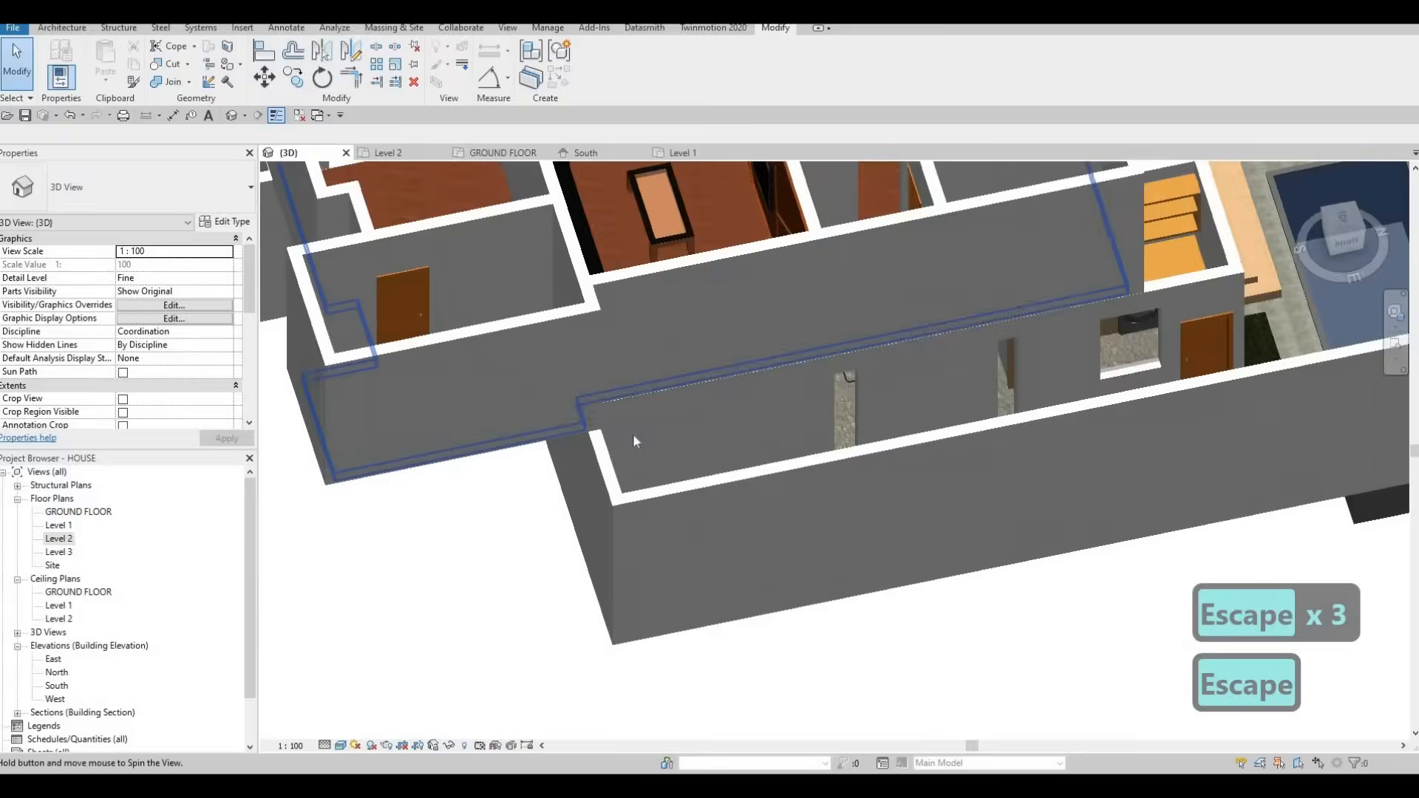
middle_click_drag(610, 320, 650, 617)
middle_click_drag(662, 201, 665, 281)
scroll(665, 281, "up", 3)
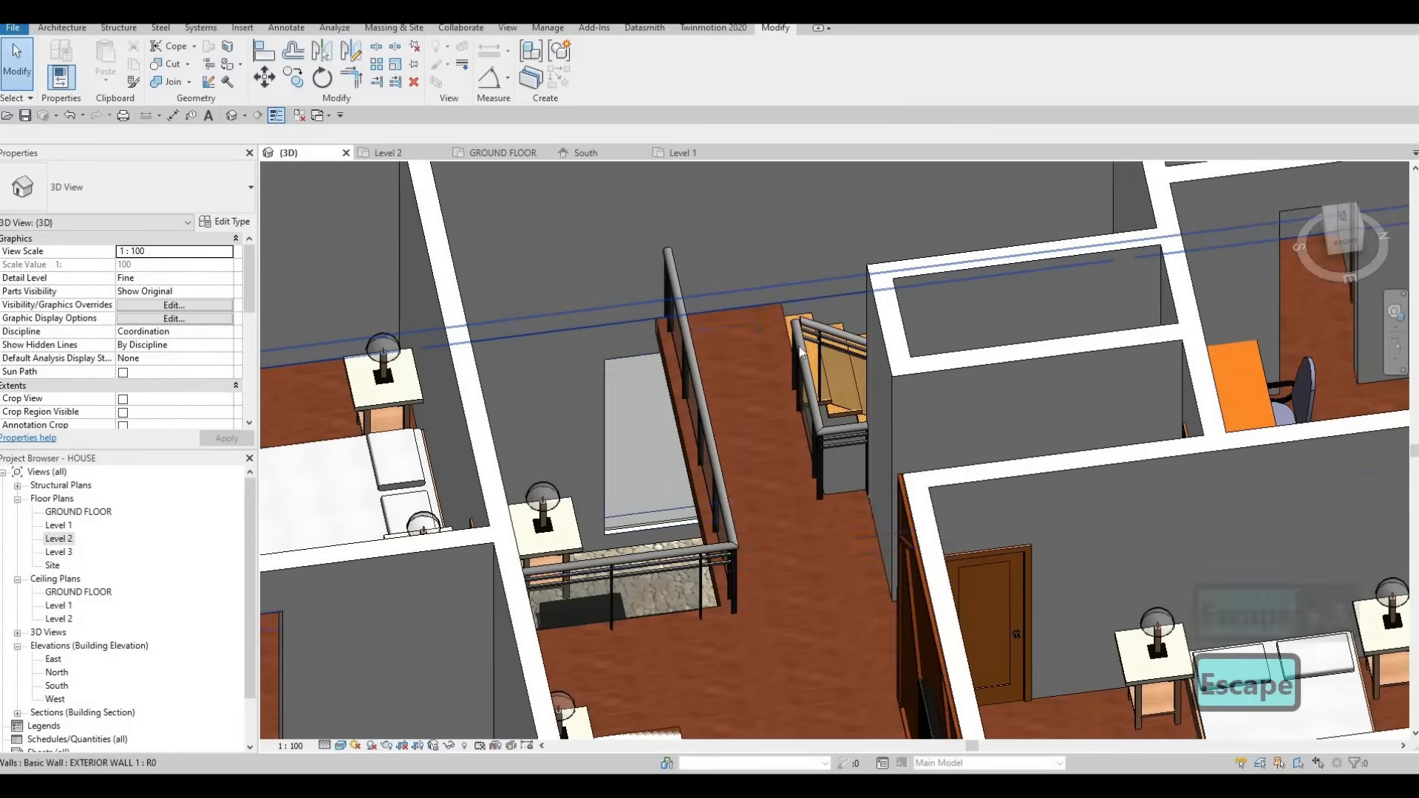
scroll(813, 348, "up", 2)
scroll(743, 379, "down", 5)
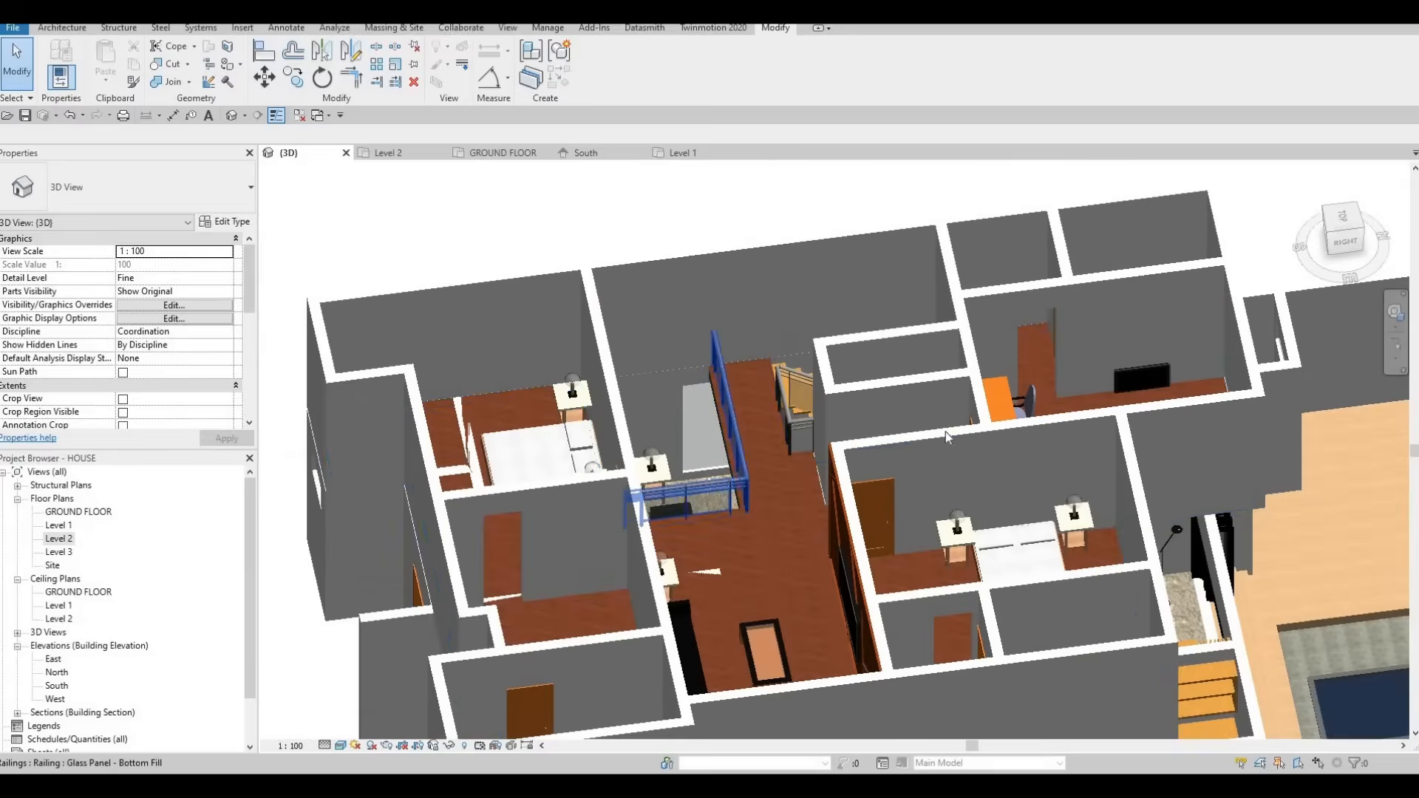
Look over the whole house model, including the terrace steps, pool and upper-floor rooms, from different sides
middle_click_drag(945, 432, 564, 396, "shift")
scroll(564, 396, "down", 5)
middle_click_drag(712, 457, 752, 382, "shift")
scroll(823, 465, "down", 1)
scroll(835, 355, "up", 6)
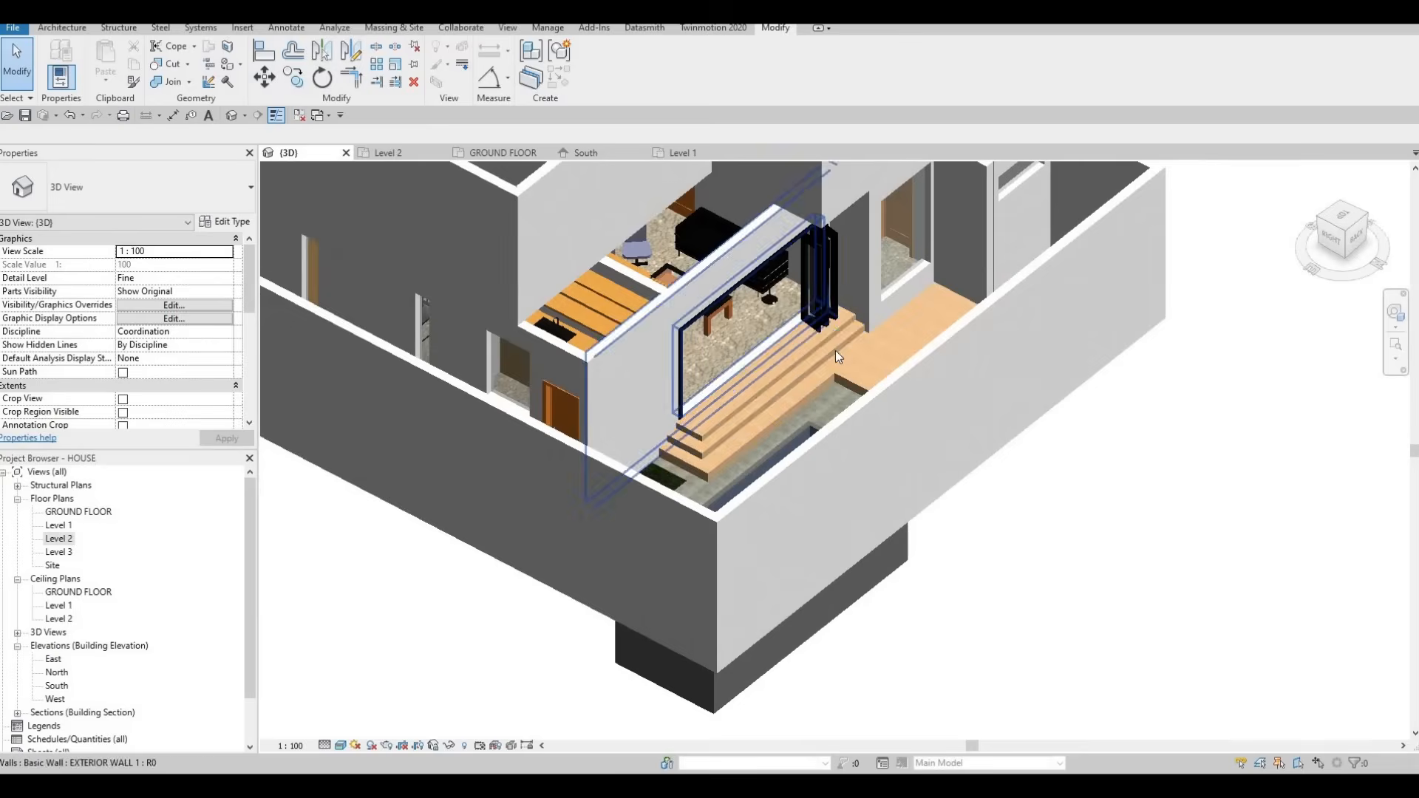
middle_click_drag(810, 367, 900, 465)
scroll(900, 465, "down", 1)
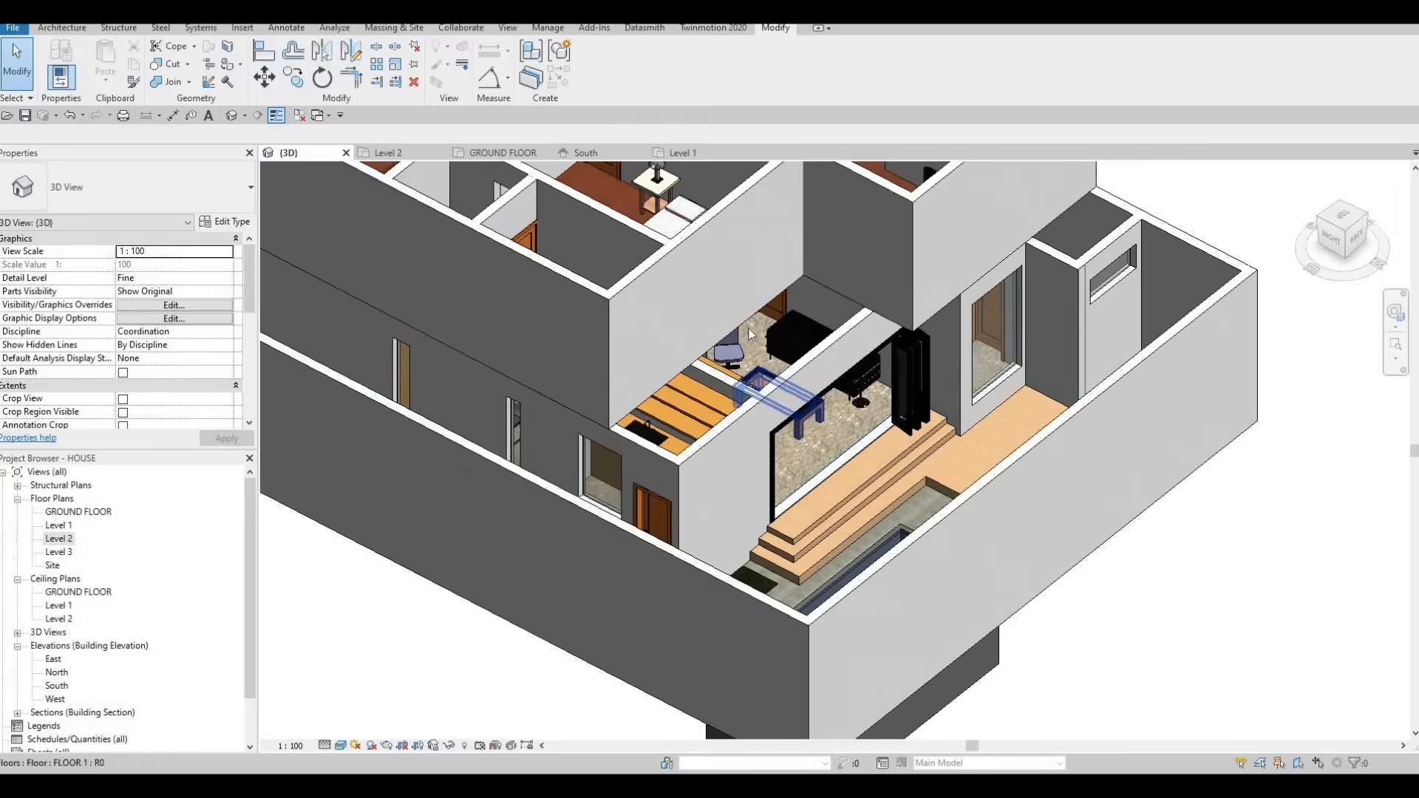
scroll(742, 275, "down", 1)
middle_click_drag(779, 296, 761, 402)
middle_click_drag(872, 452, 896, 323, "shift")
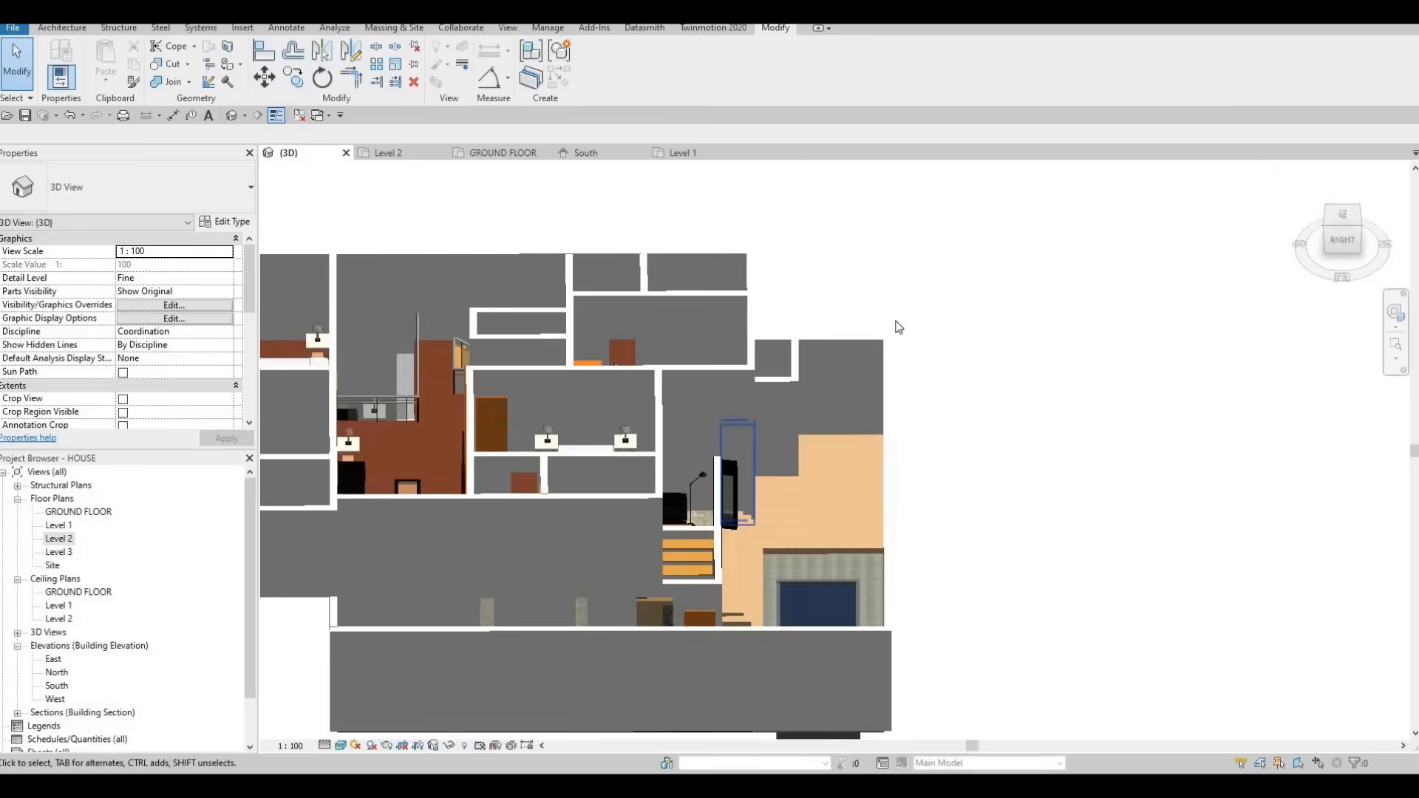
Examine the poolside steps and the rooms above them in the 3D view from two opposite sides
middle_click_drag(825, 404, 956, 298)
scroll(903, 313, "up", 3)
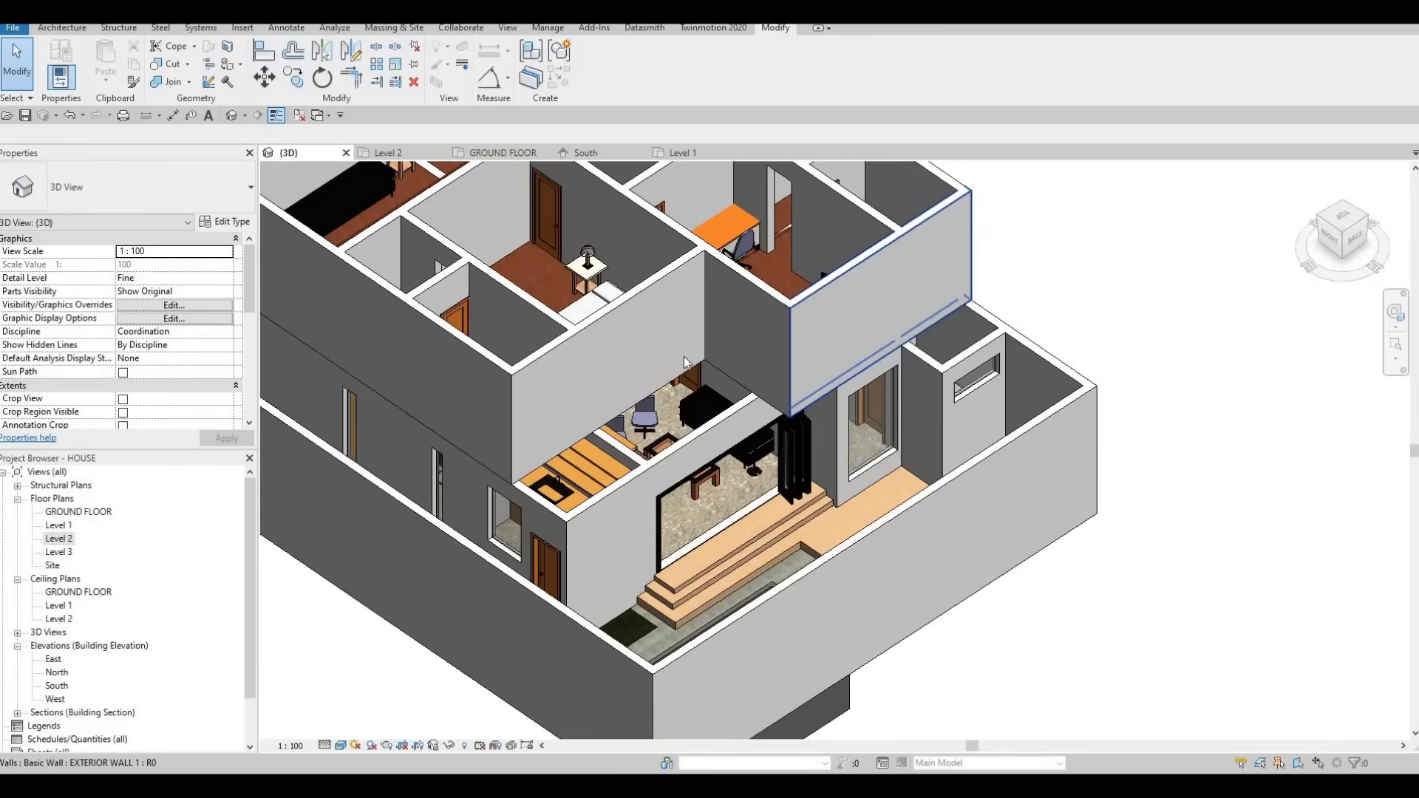
scroll(695, 391, "down", 4)
middle_click_drag(695, 391, 808, 445, "shift")
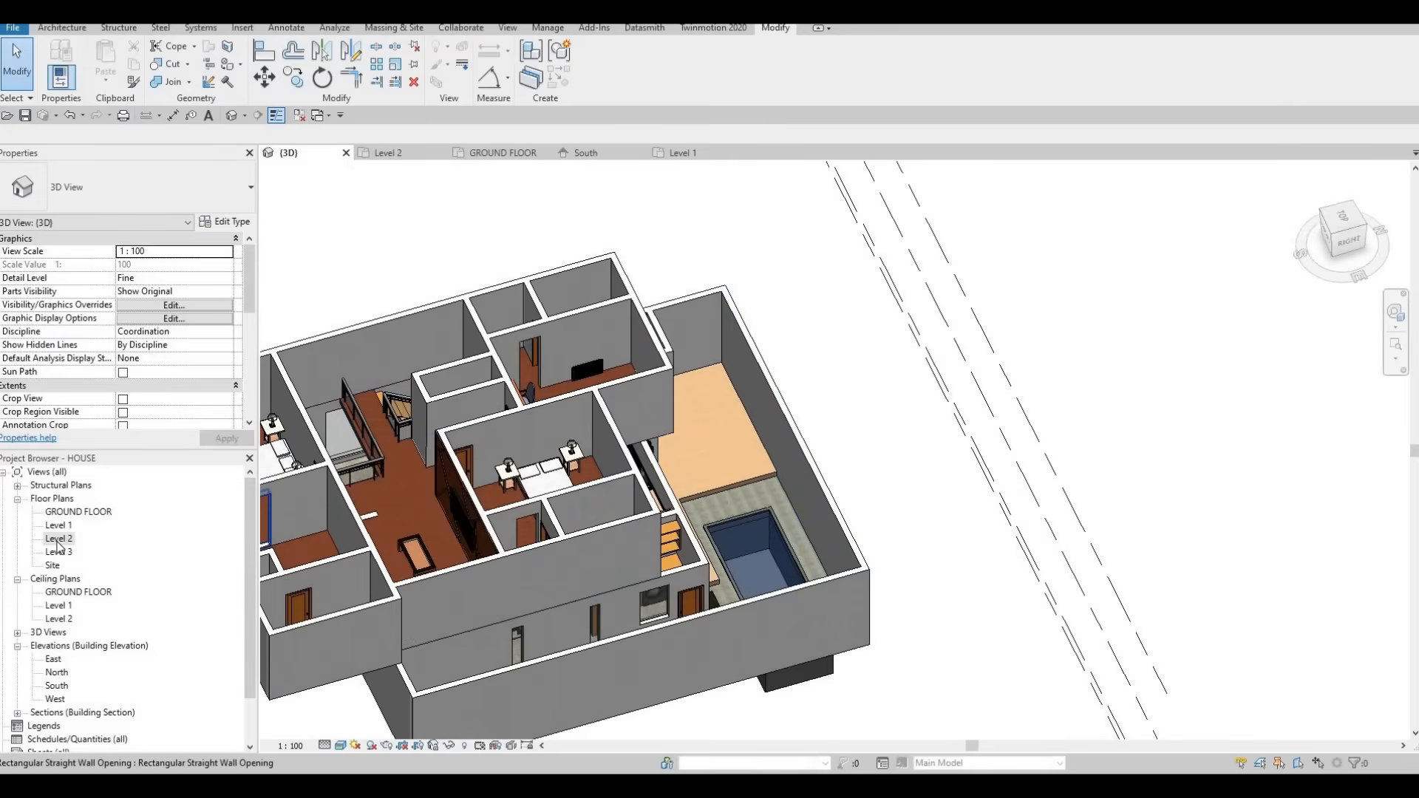
Open the Level 2 floor plan and delete the building section that crosses the living area
double_click(61, 539)
scroll(557, 434, "down", 10)
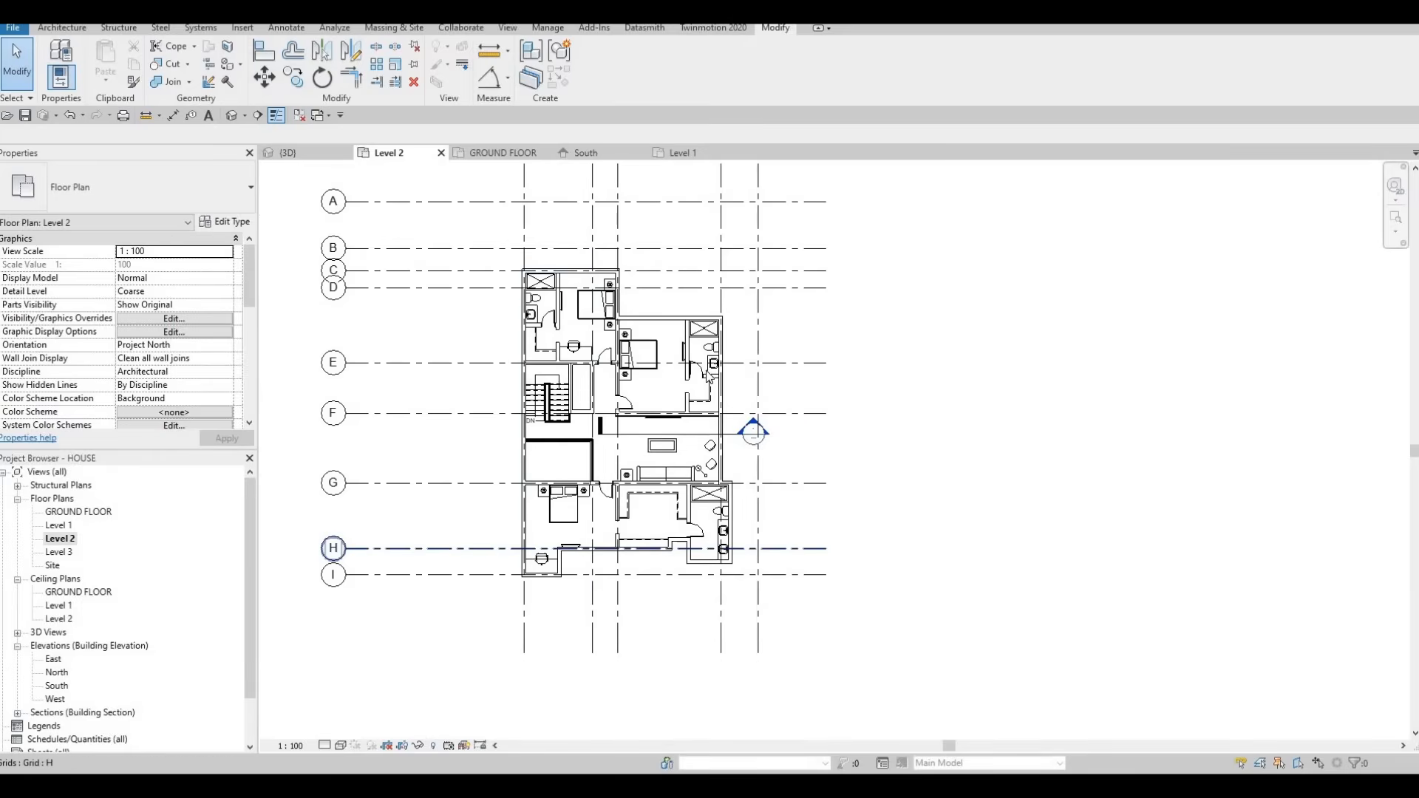
key("Escape")
key("Escape")
scroll(730, 436, "up", 3)
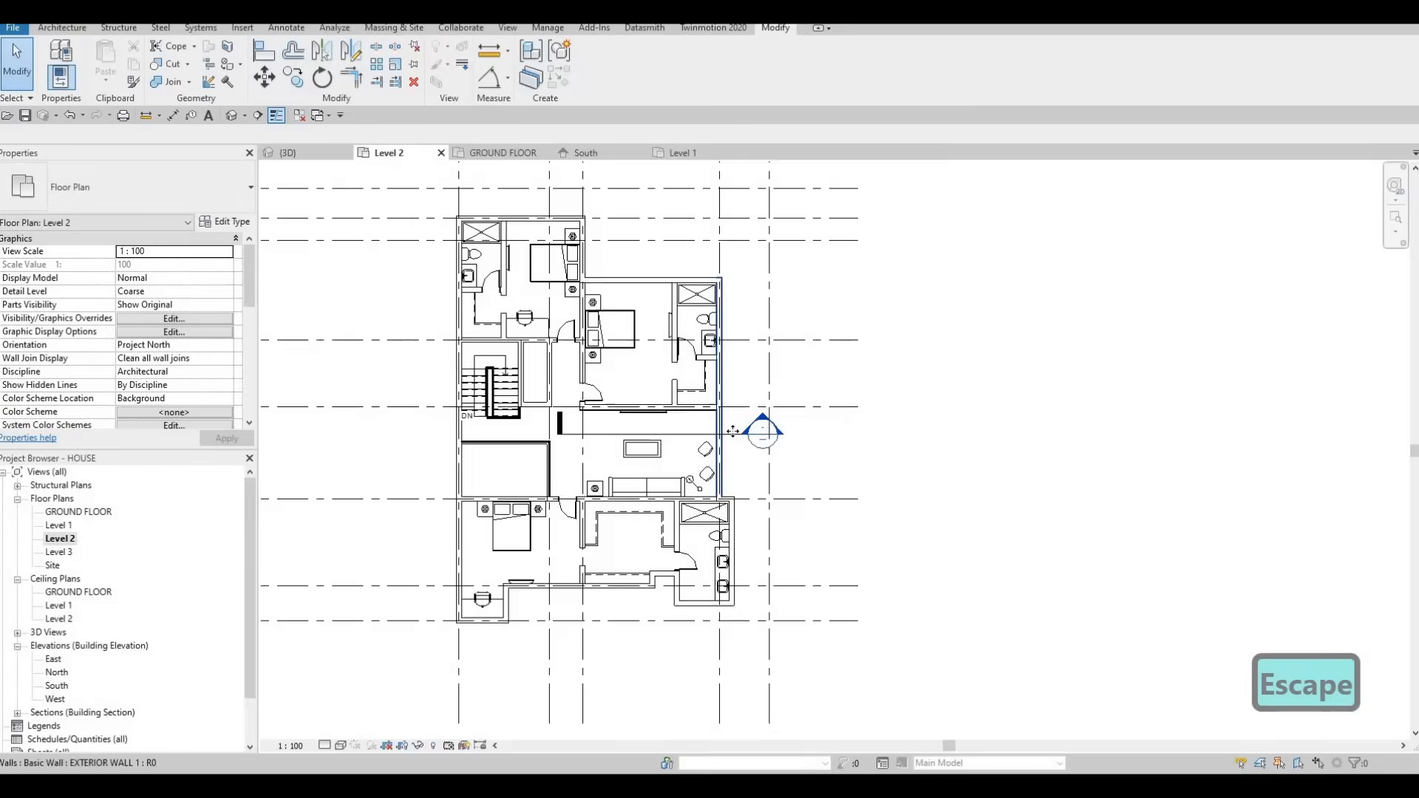
left_click(732, 435)
key("Delete")
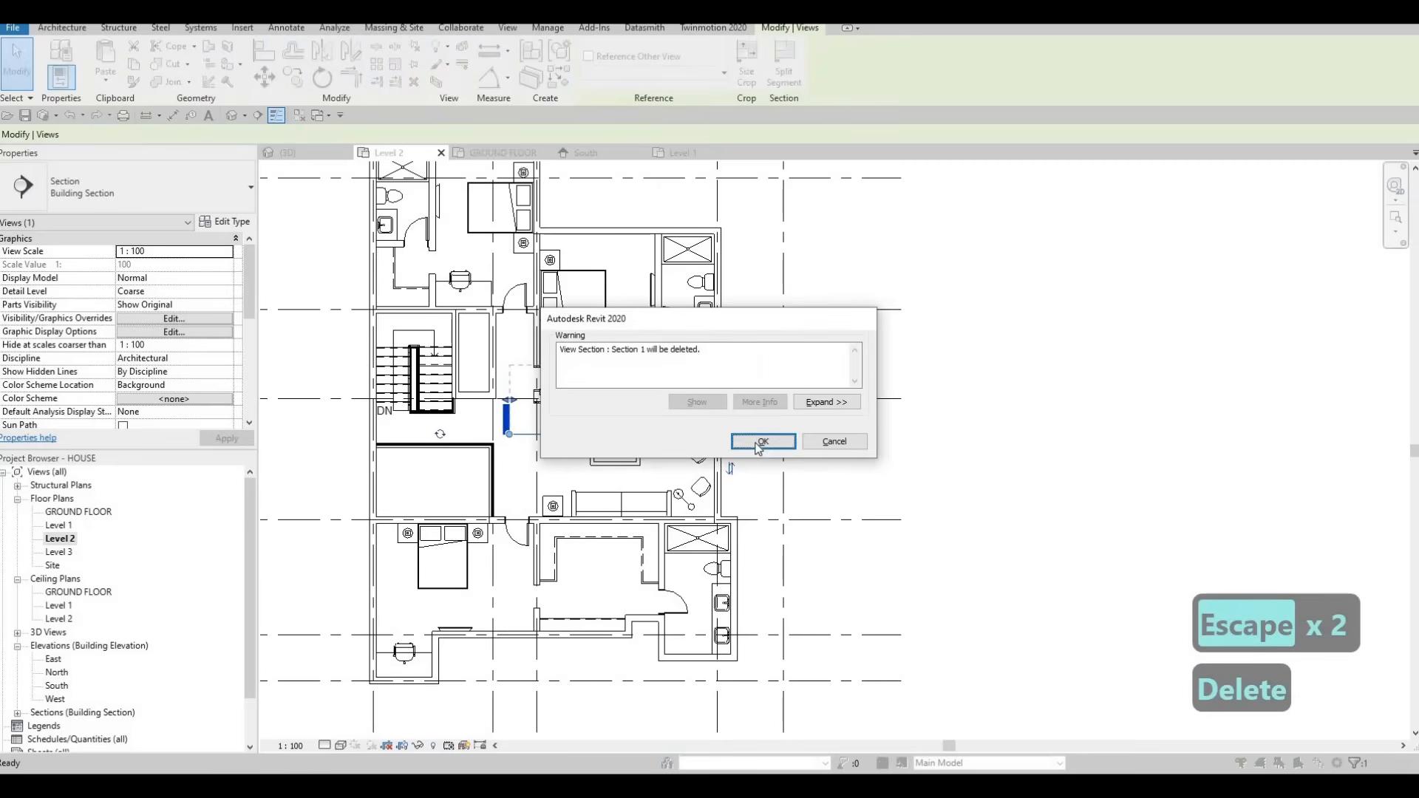
key("Escape")
scroll(578, 365, "down", 5)
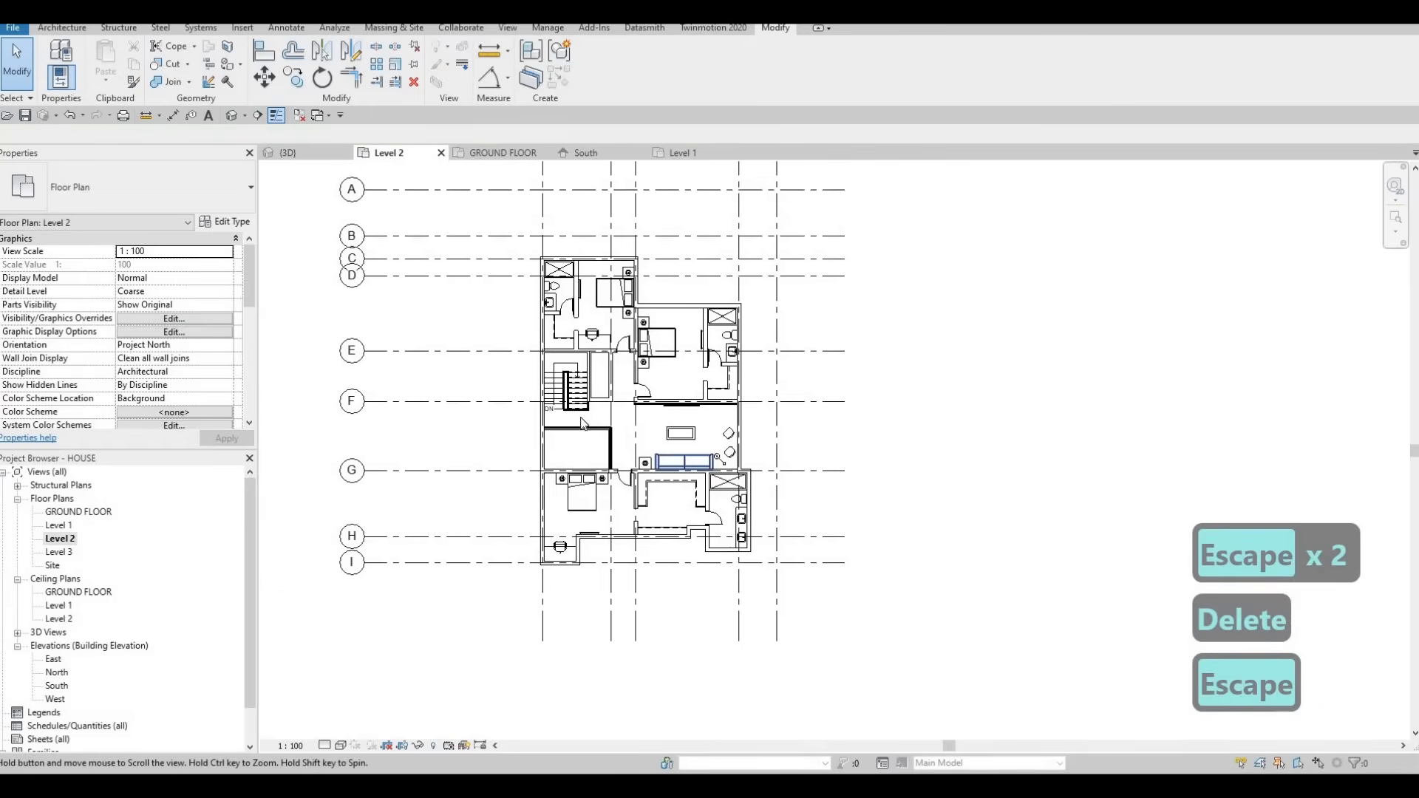
Start a footprint roof on Level 2 and duplicate the Generic Roof - 300mm type as ROOF 1
left_click(63, 28)
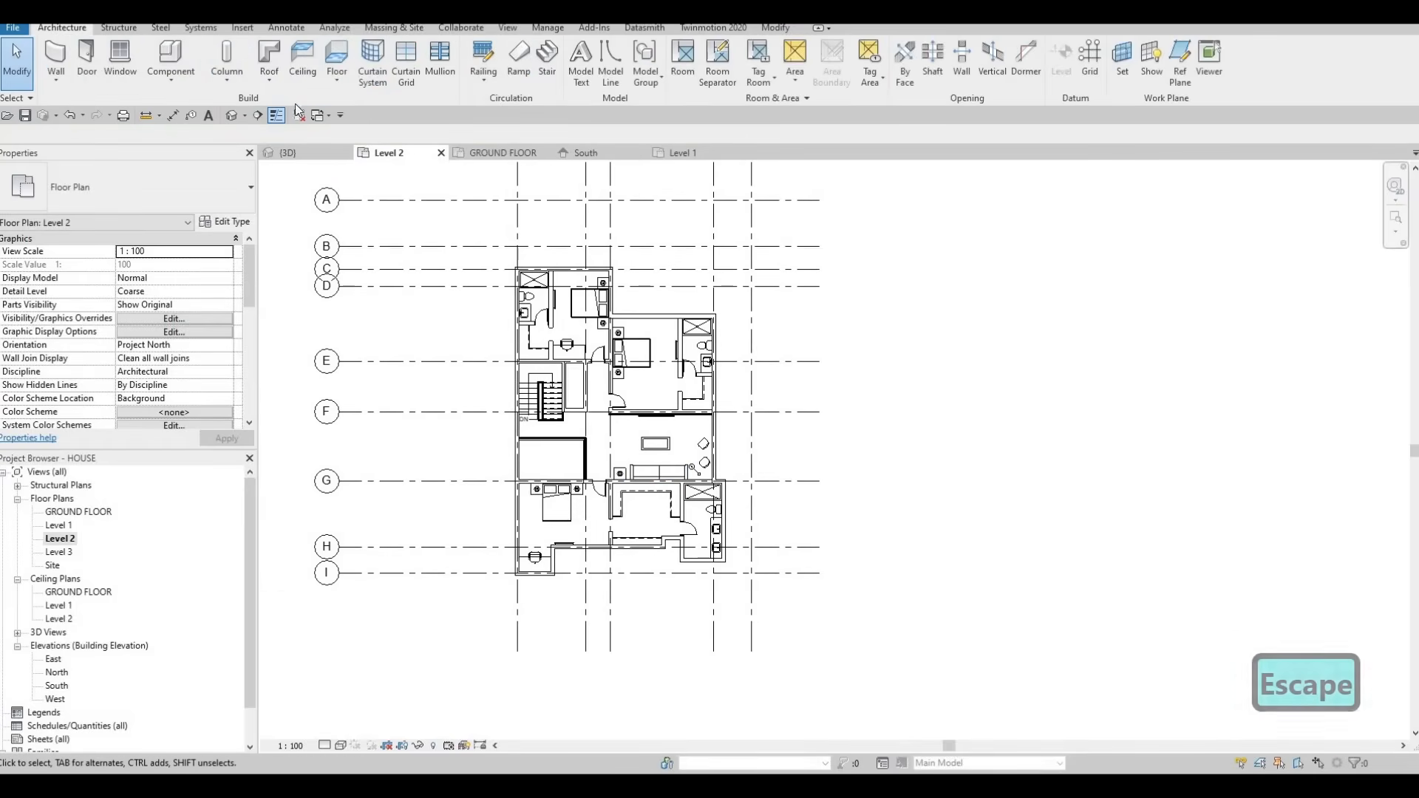
left_click(269, 53)
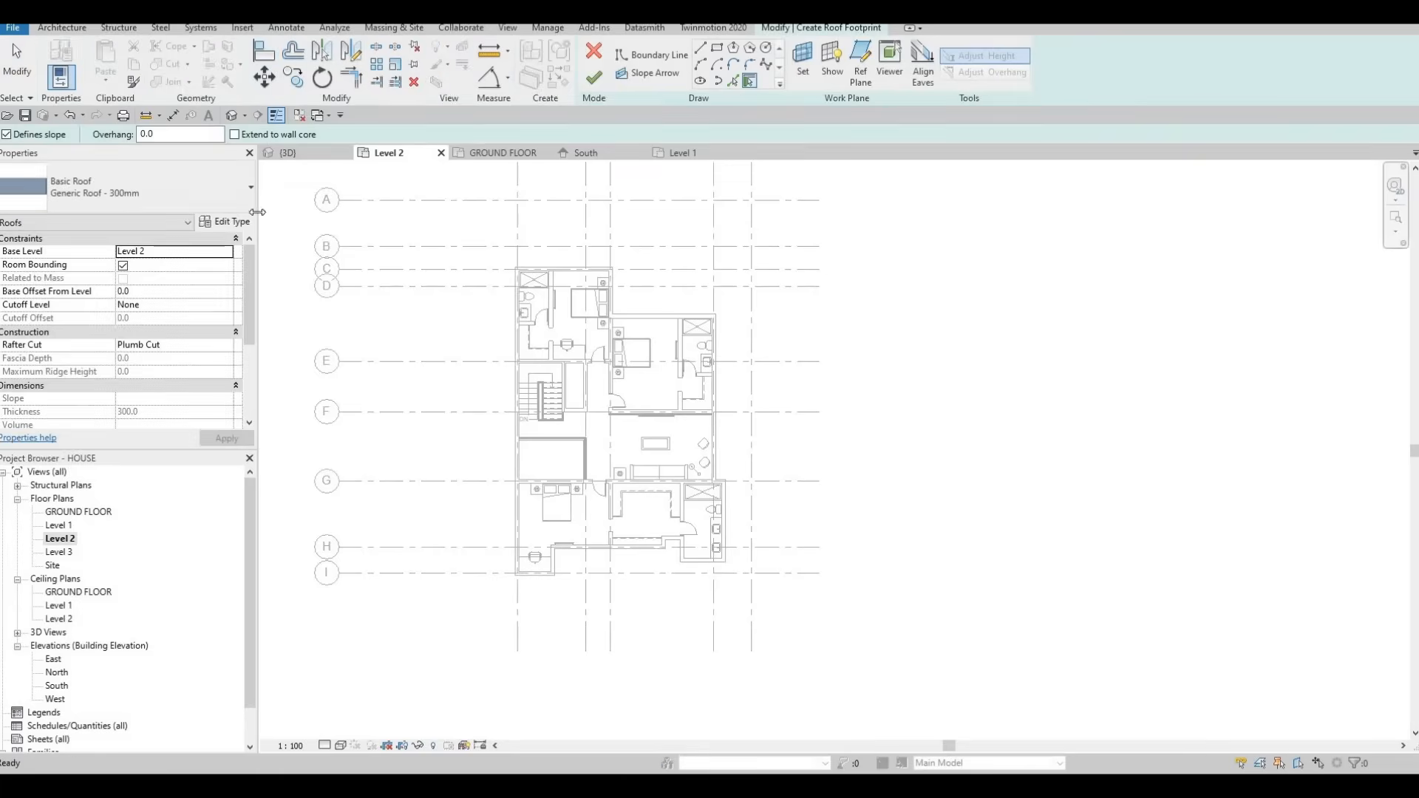
left_click(225, 222)
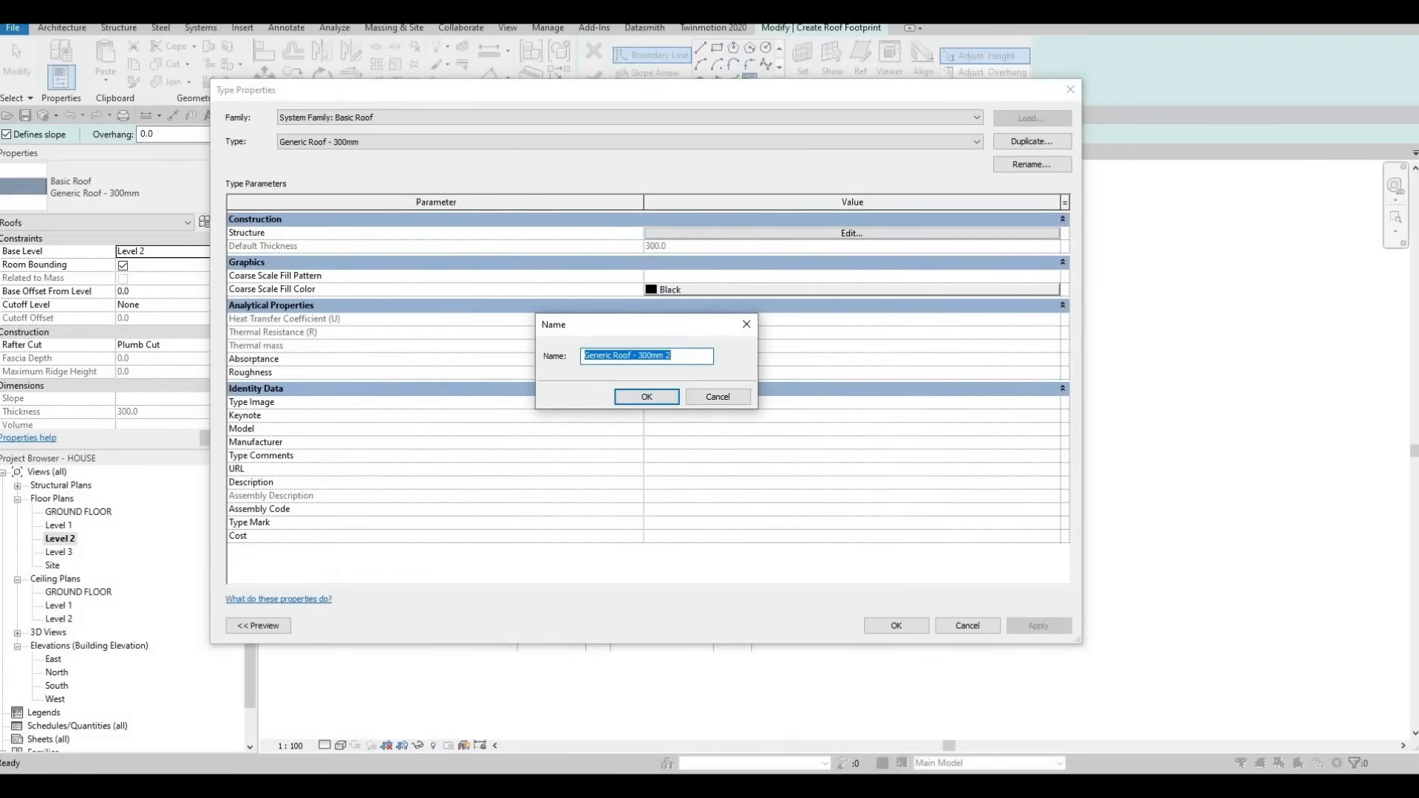
type("OF 1")
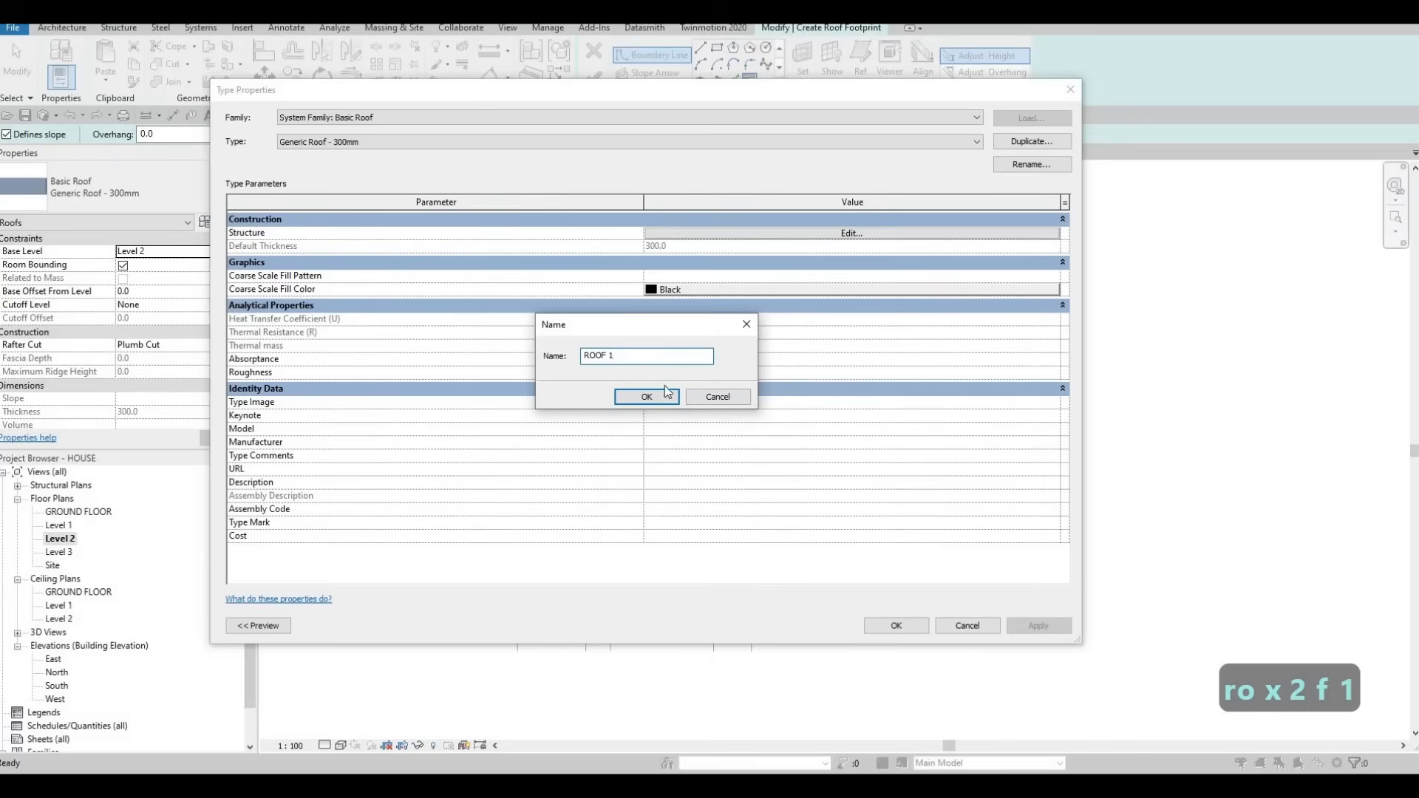
key("Return")
Set the structure layer of ROOF 1 to 200 mm thick with the Paint material
left_click(801, 229)
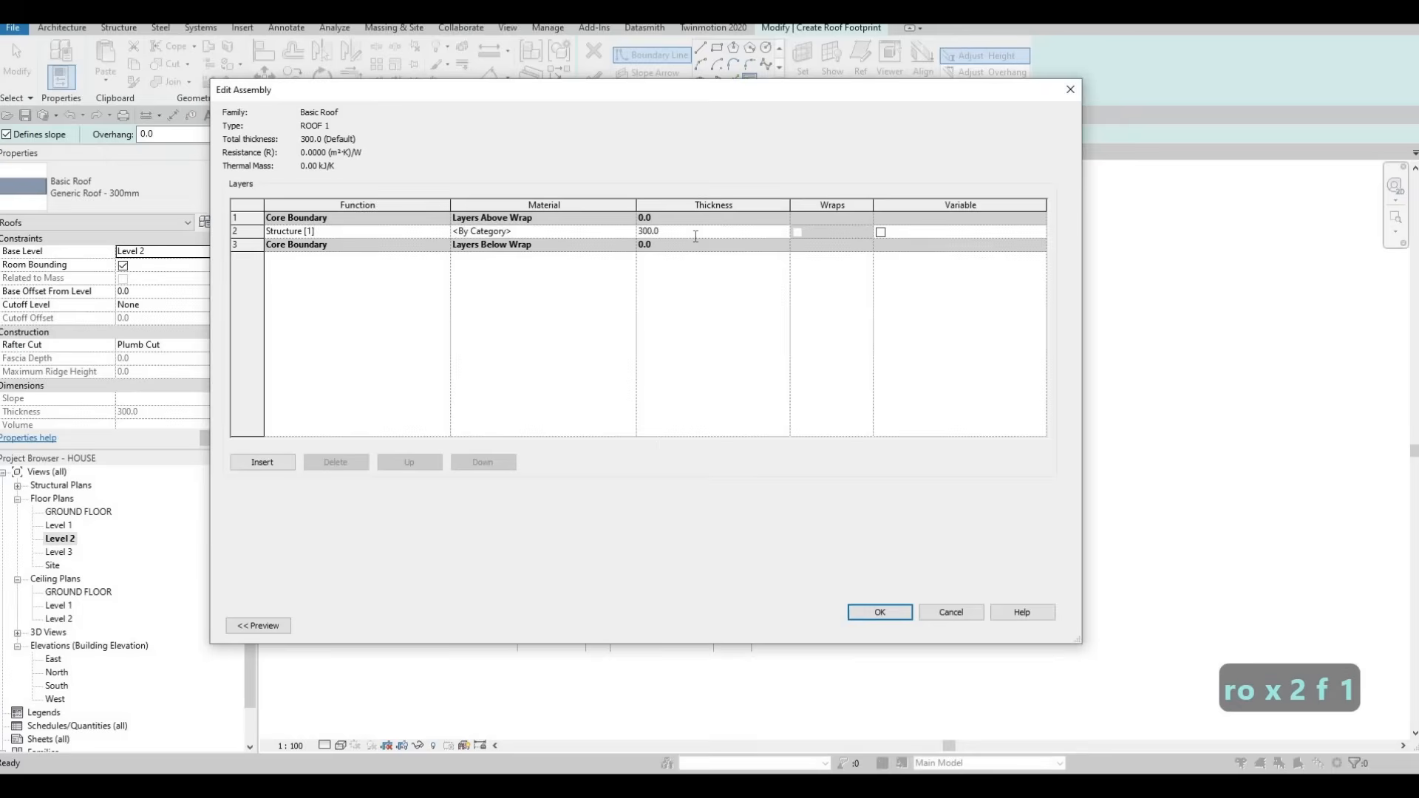
type("200")
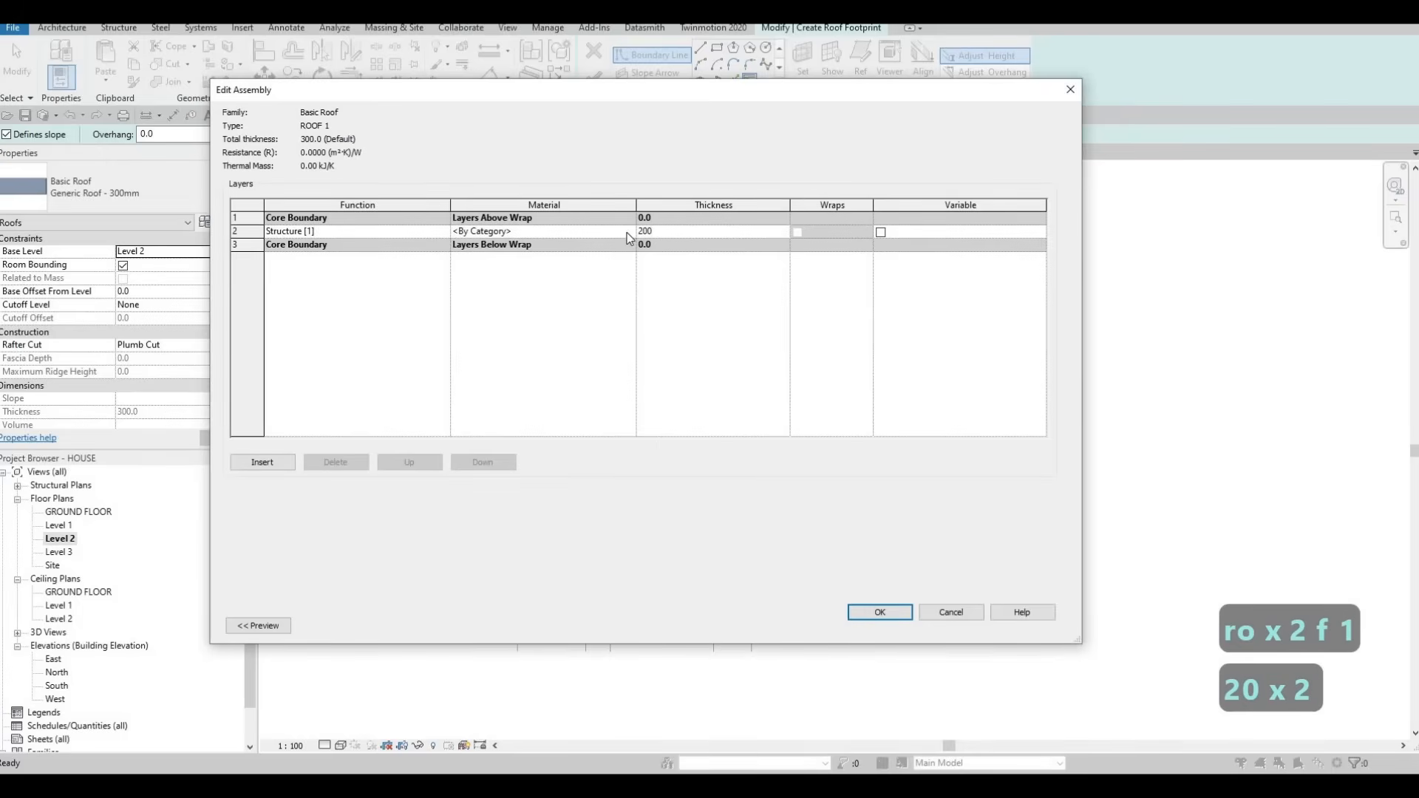
left_click(630, 232)
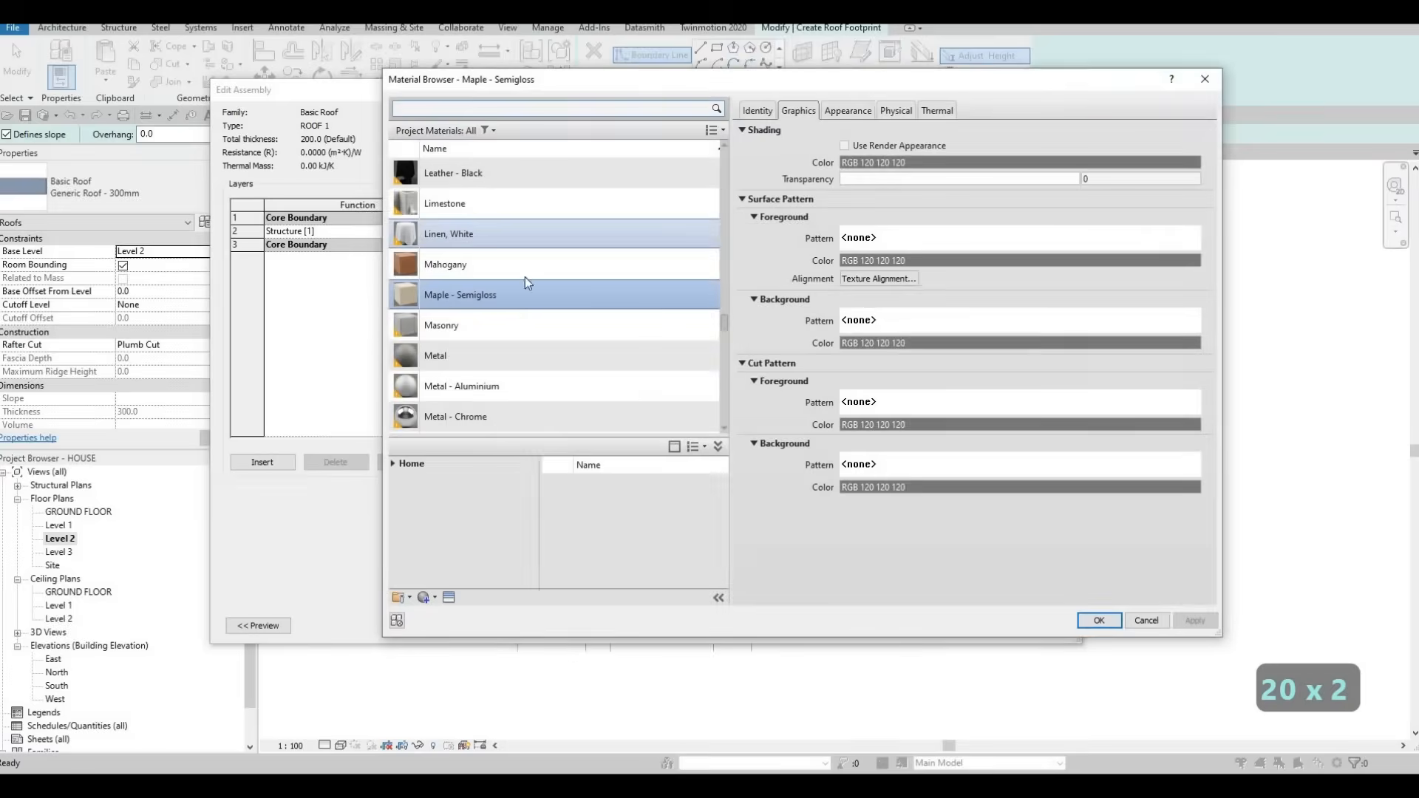
scroll(534, 376, "down", 7)
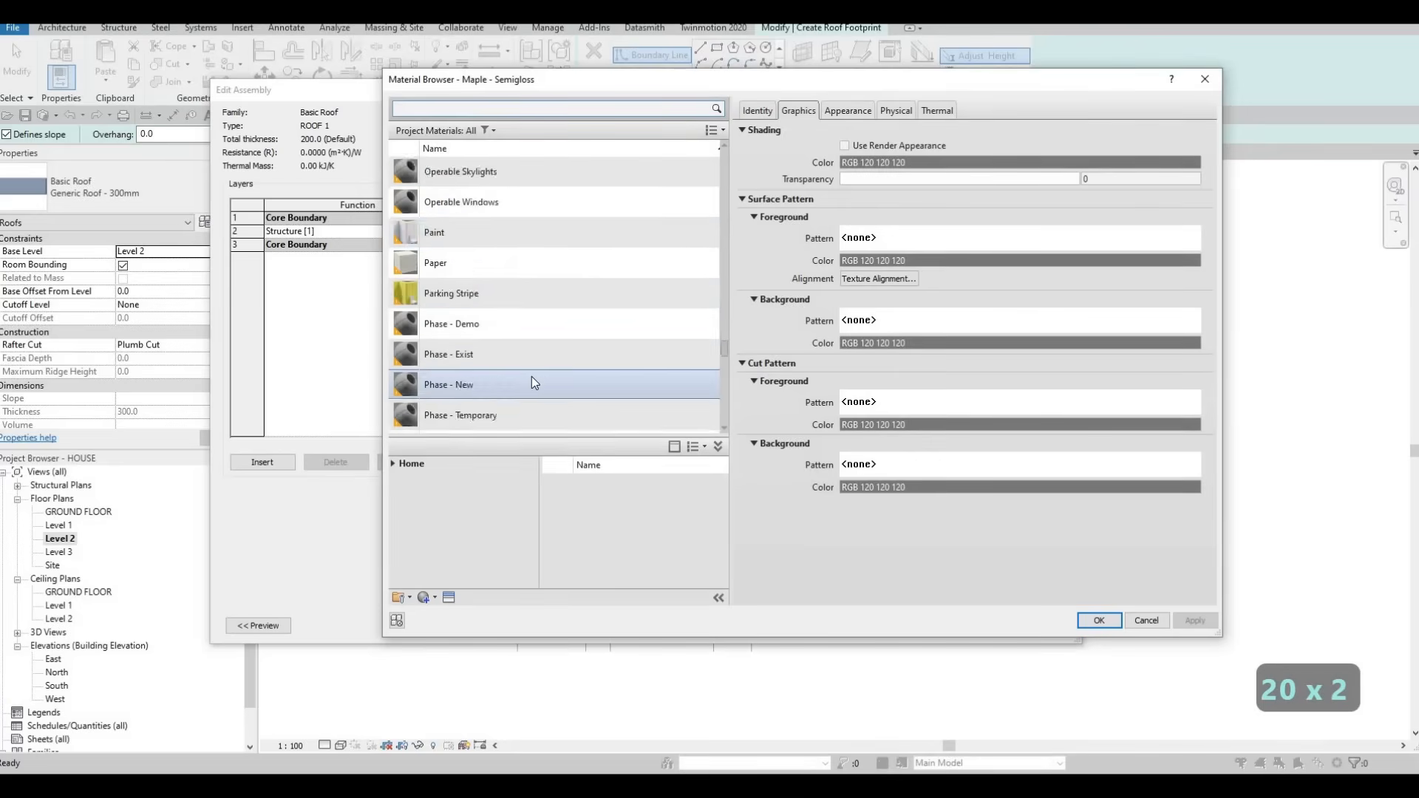
scroll(529, 331, "up", 3)
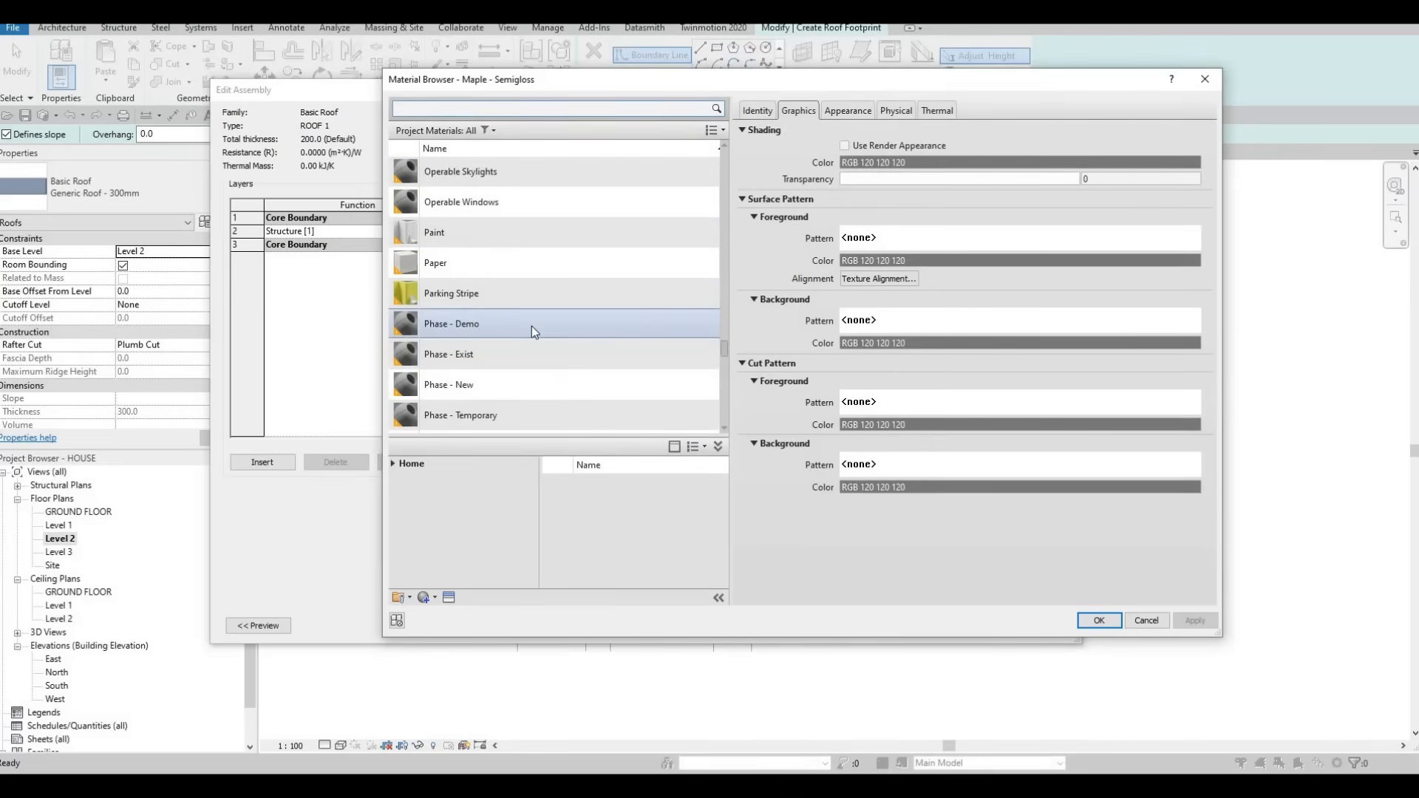
left_click(556, 233)
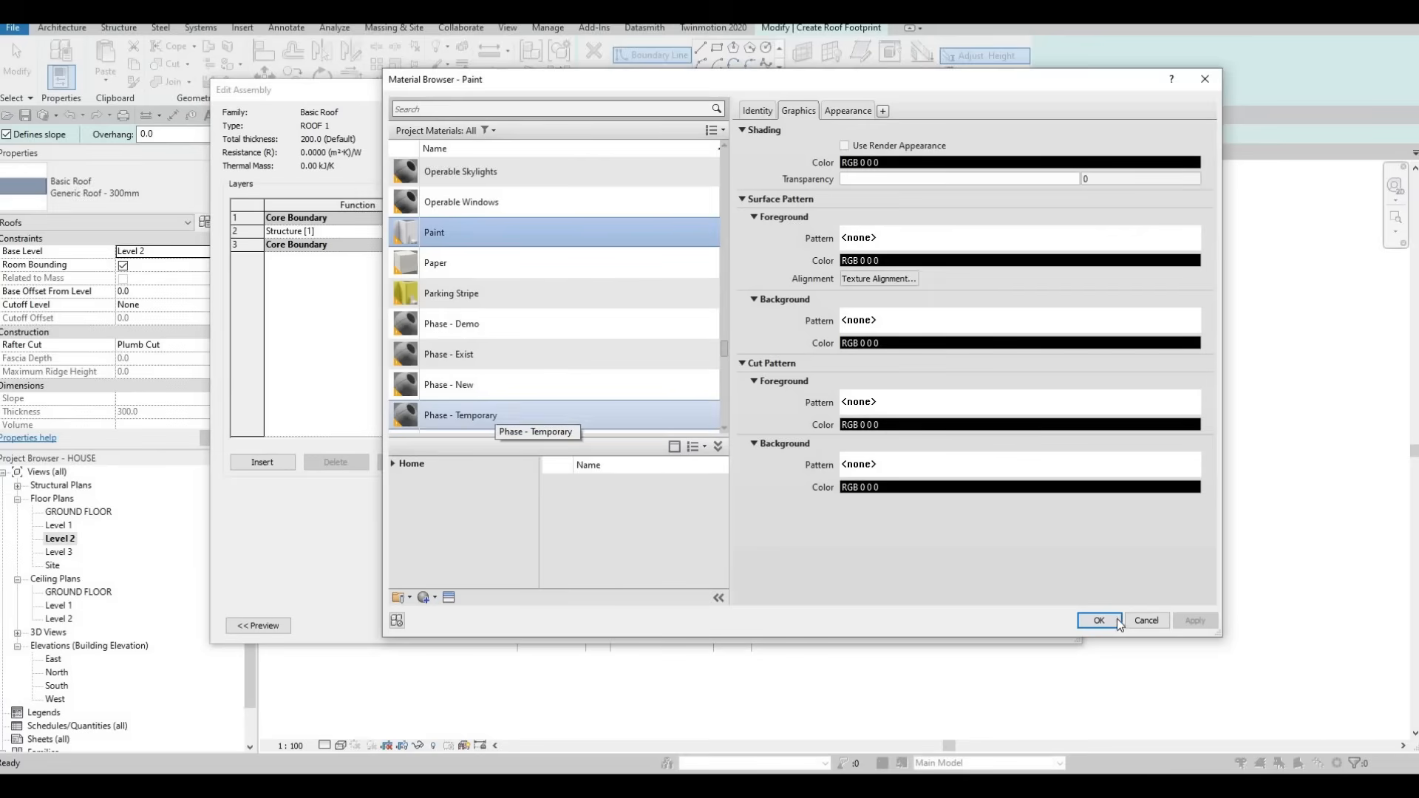
key("Return")
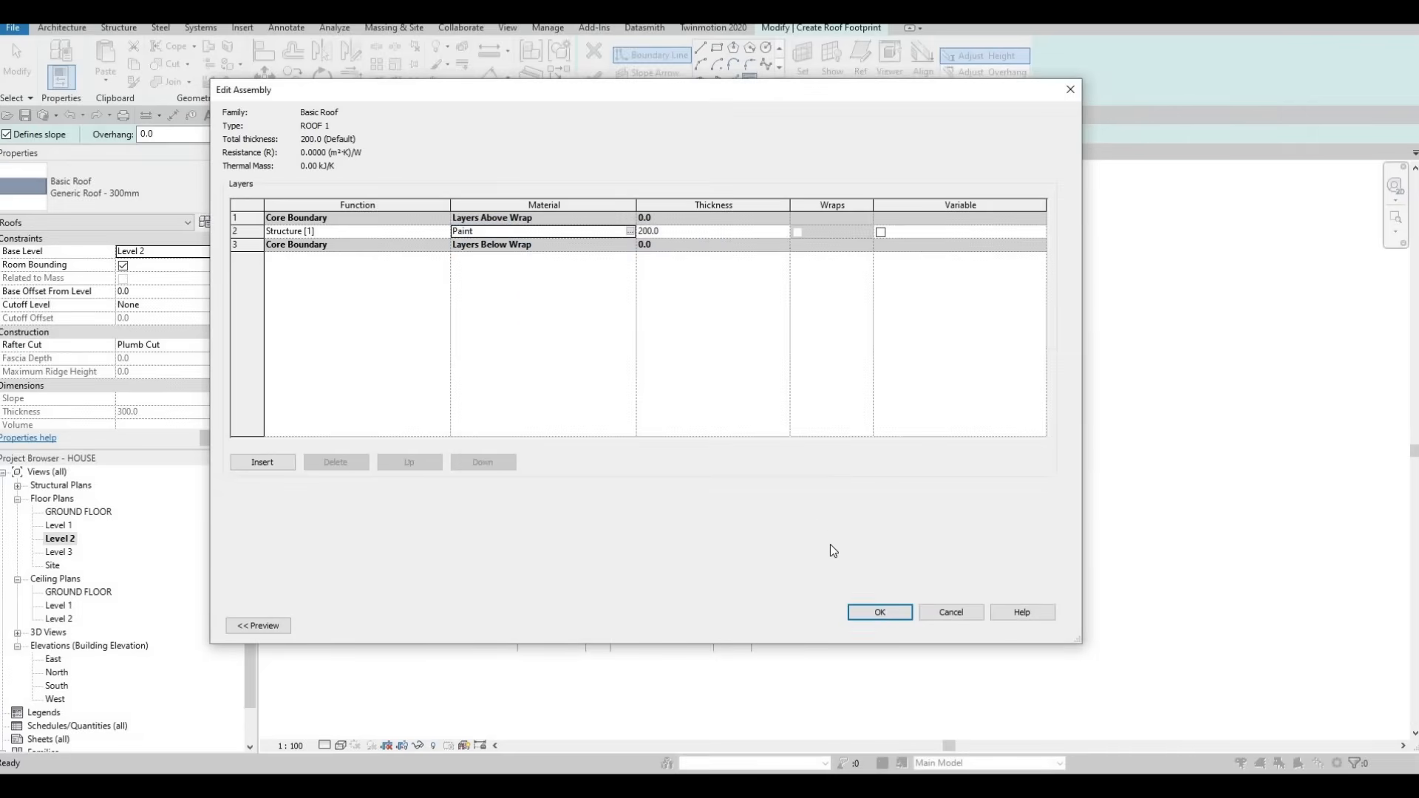
left_click(902, 612)
left_click(896, 625)
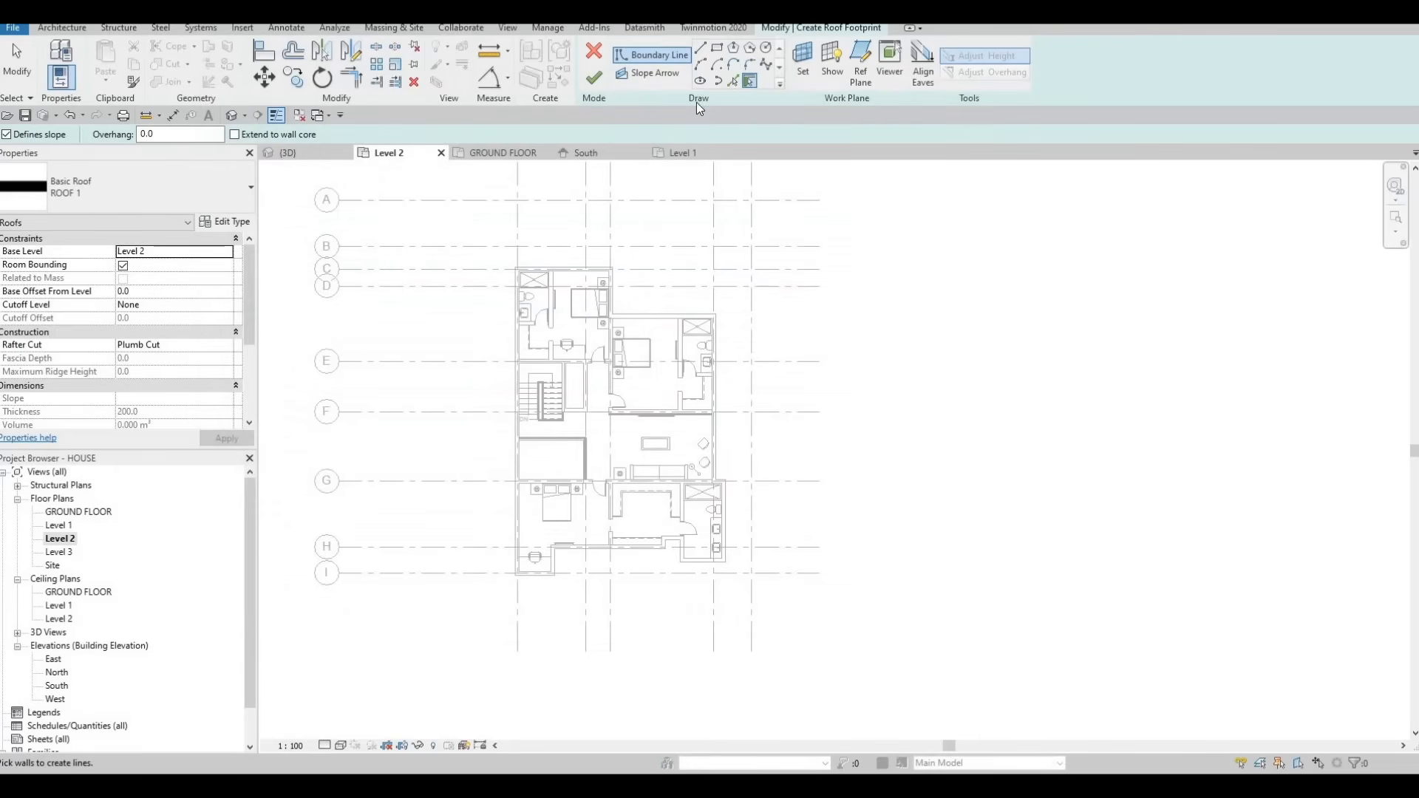
Pick non-sloping roof boundary lines along the inner faces of the exterior walls around the two northern bedrooms
left_click(734, 80)
scroll(584, 235, "up", 3)
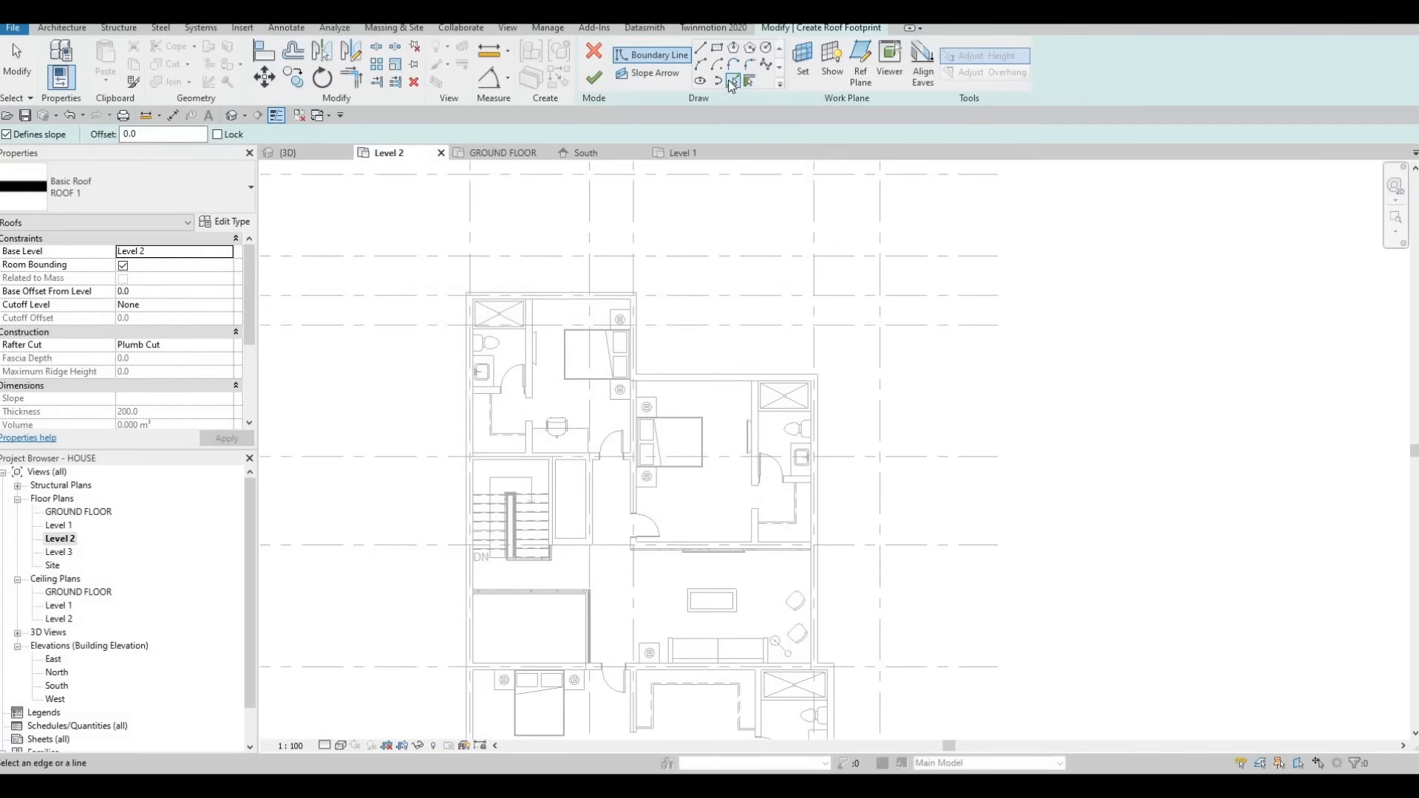
left_click(6, 135)
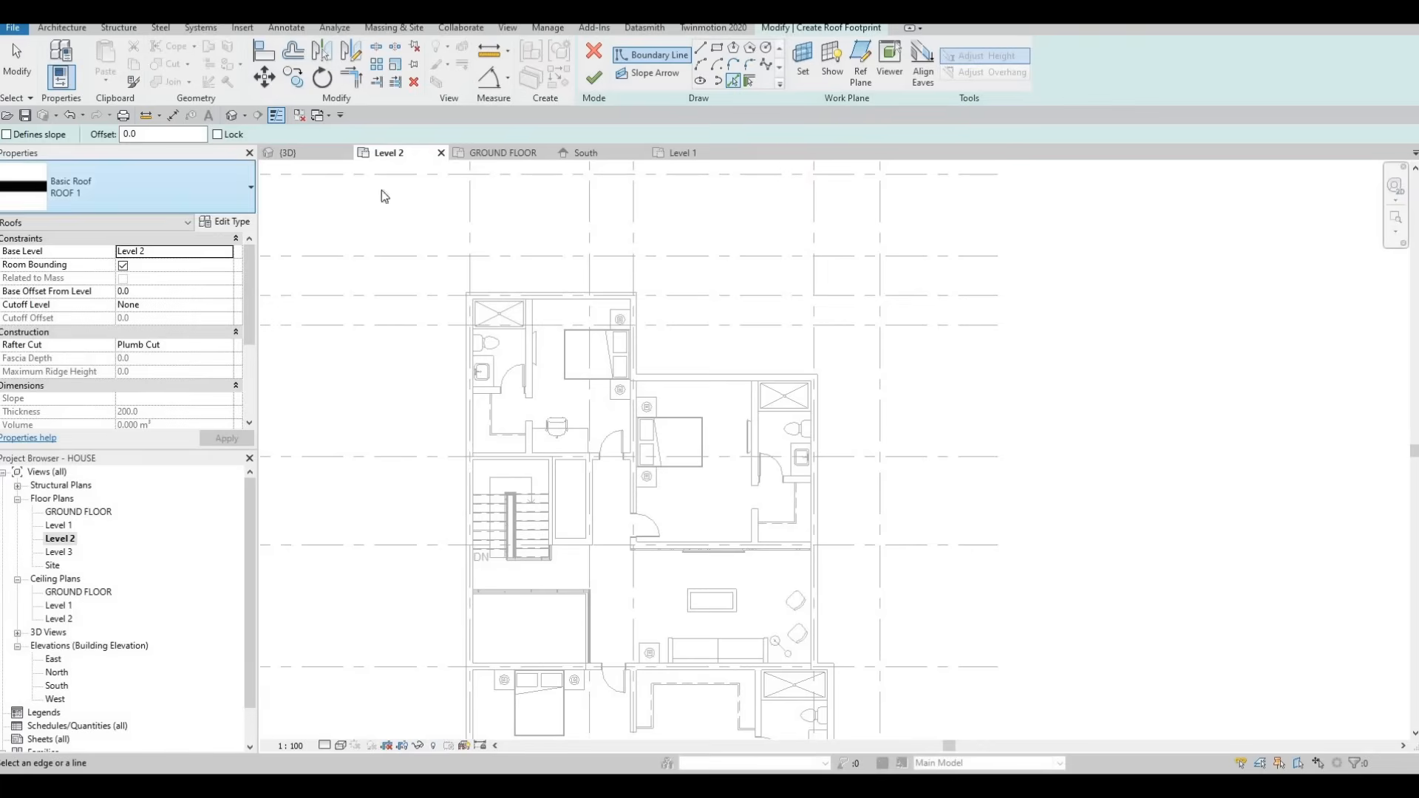
left_click(729, 79)
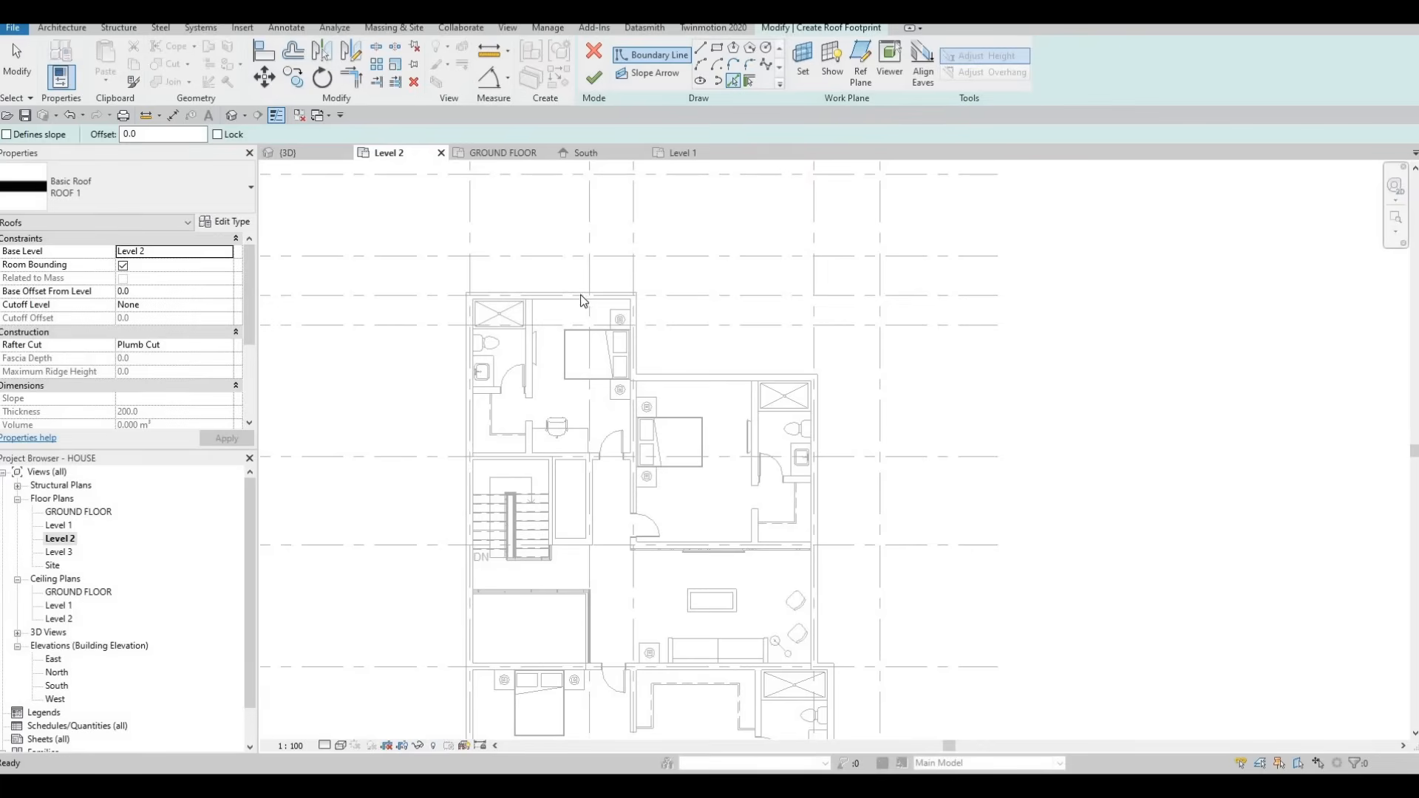
scroll(638, 344, "up", 4)
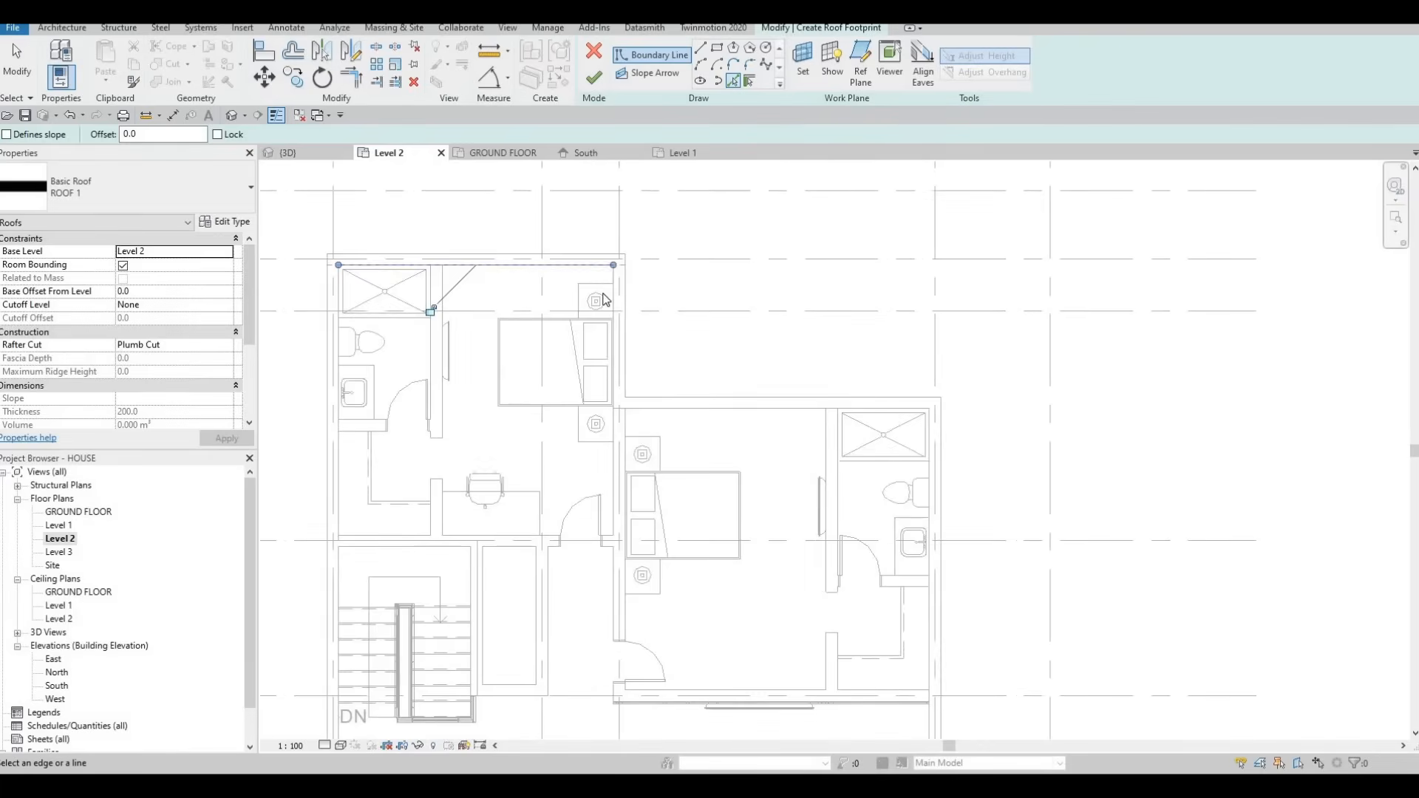
left_click(618, 291)
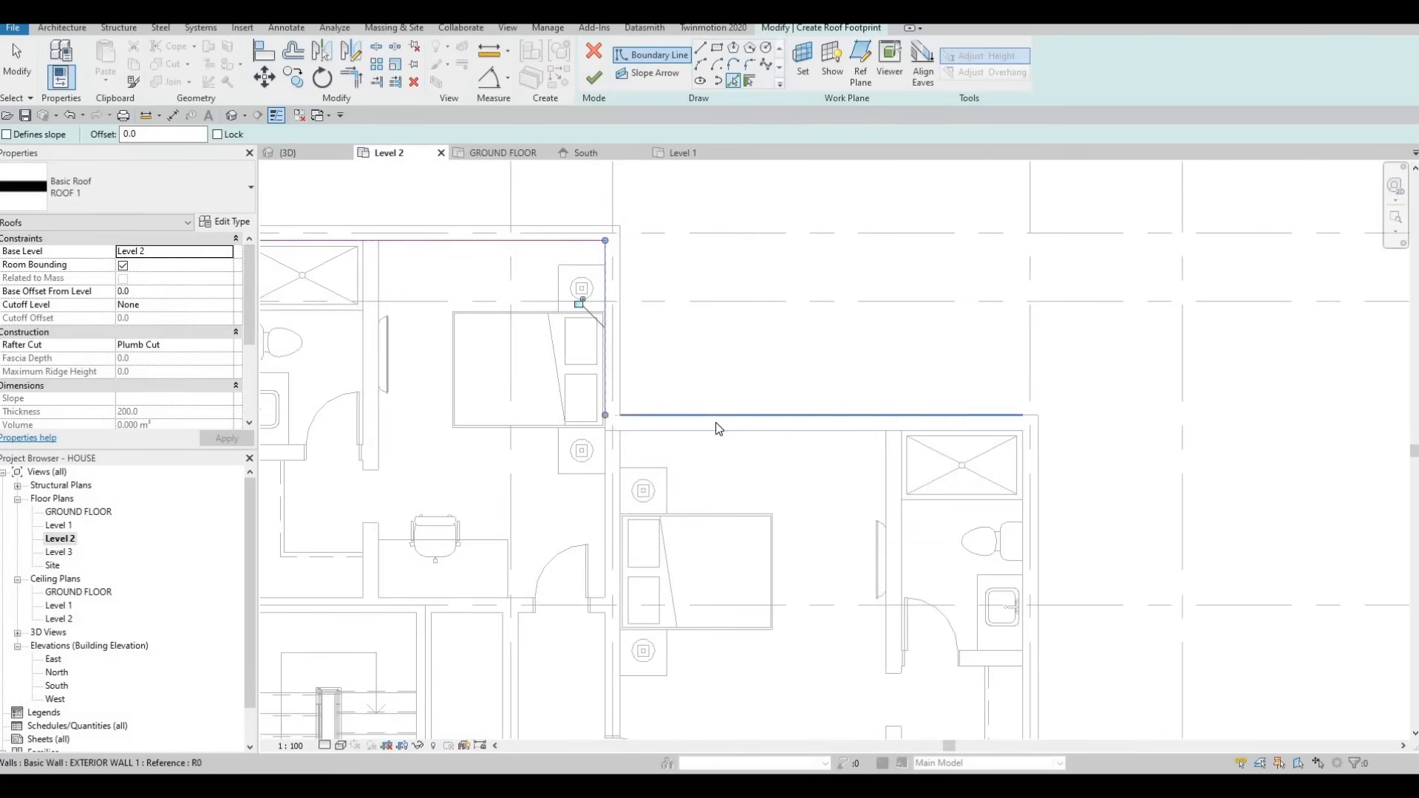
left_click(717, 427)
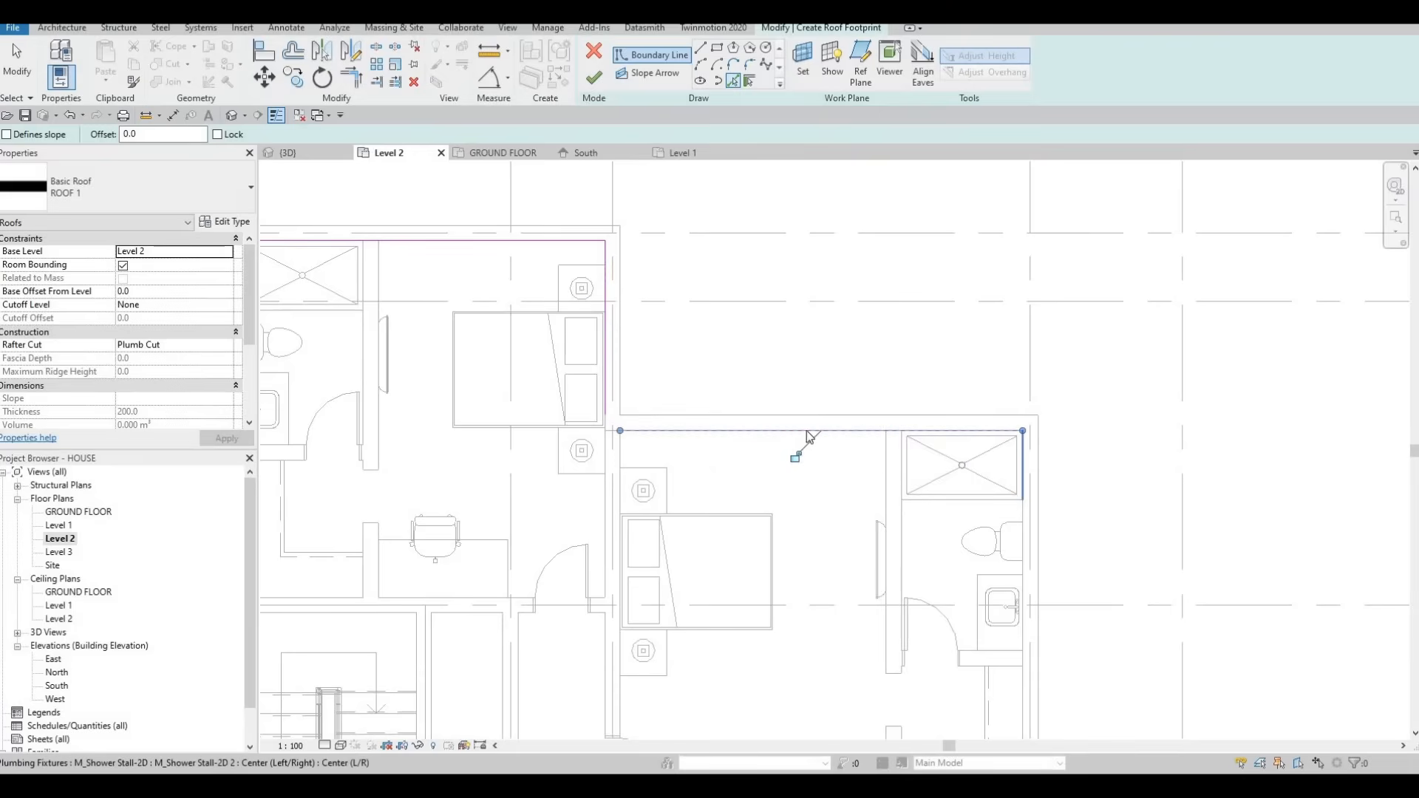
scroll(863, 483, "down", 5)
scroll(813, 488, "up", 7)
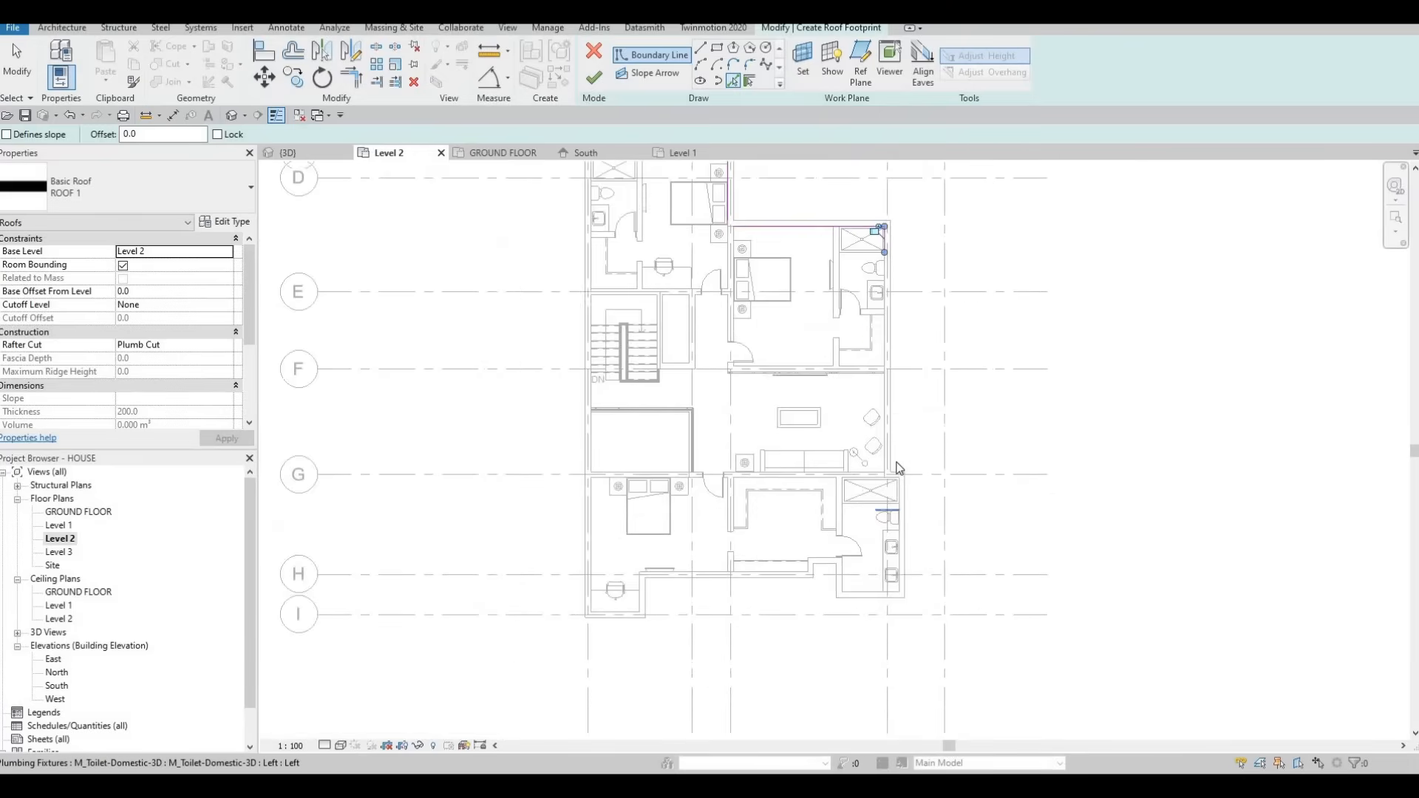
Pick roof boundary lines around the southeast bathroom and along the inner faces of the stepped south wall beside it
scroll(889, 435, "up", 3)
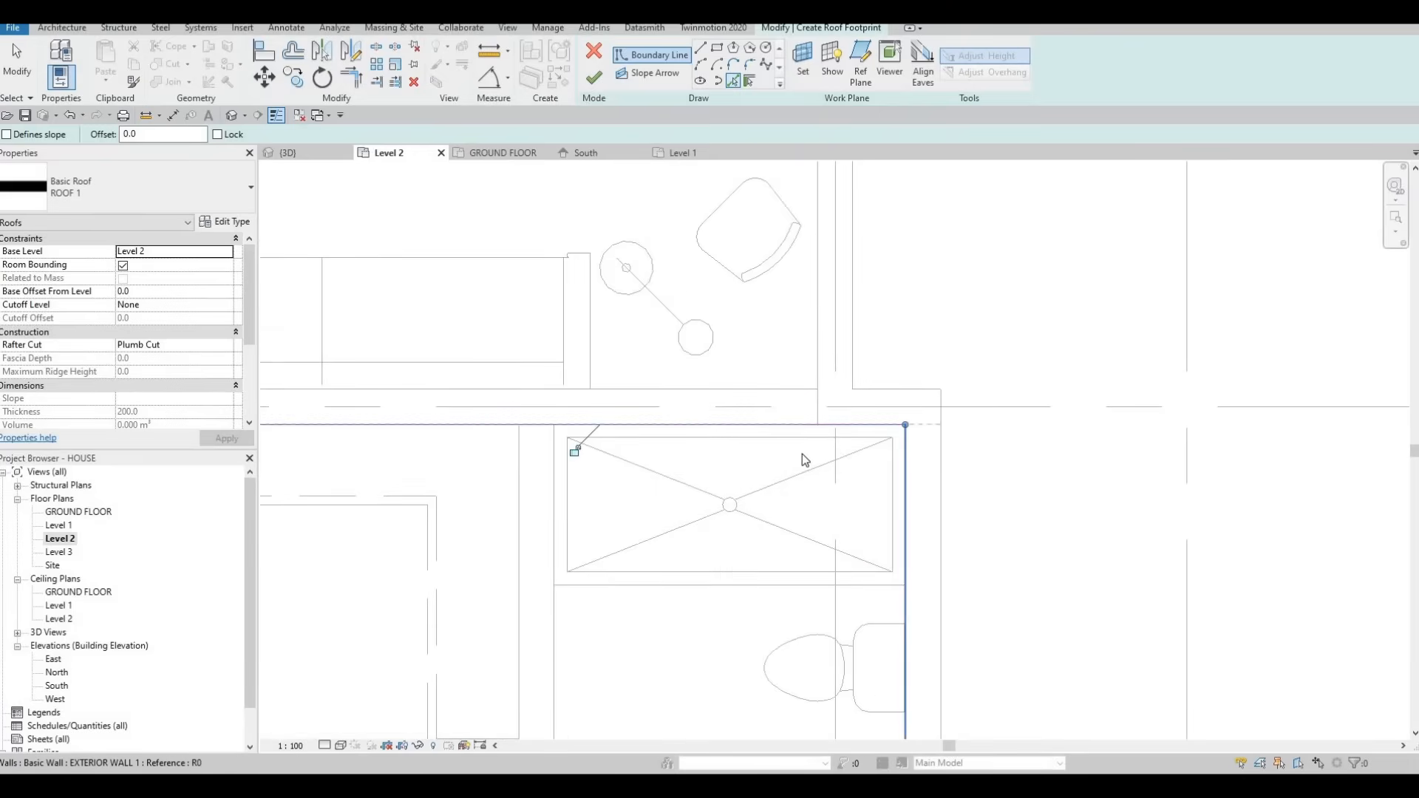
scroll(804, 460, "down", 5)
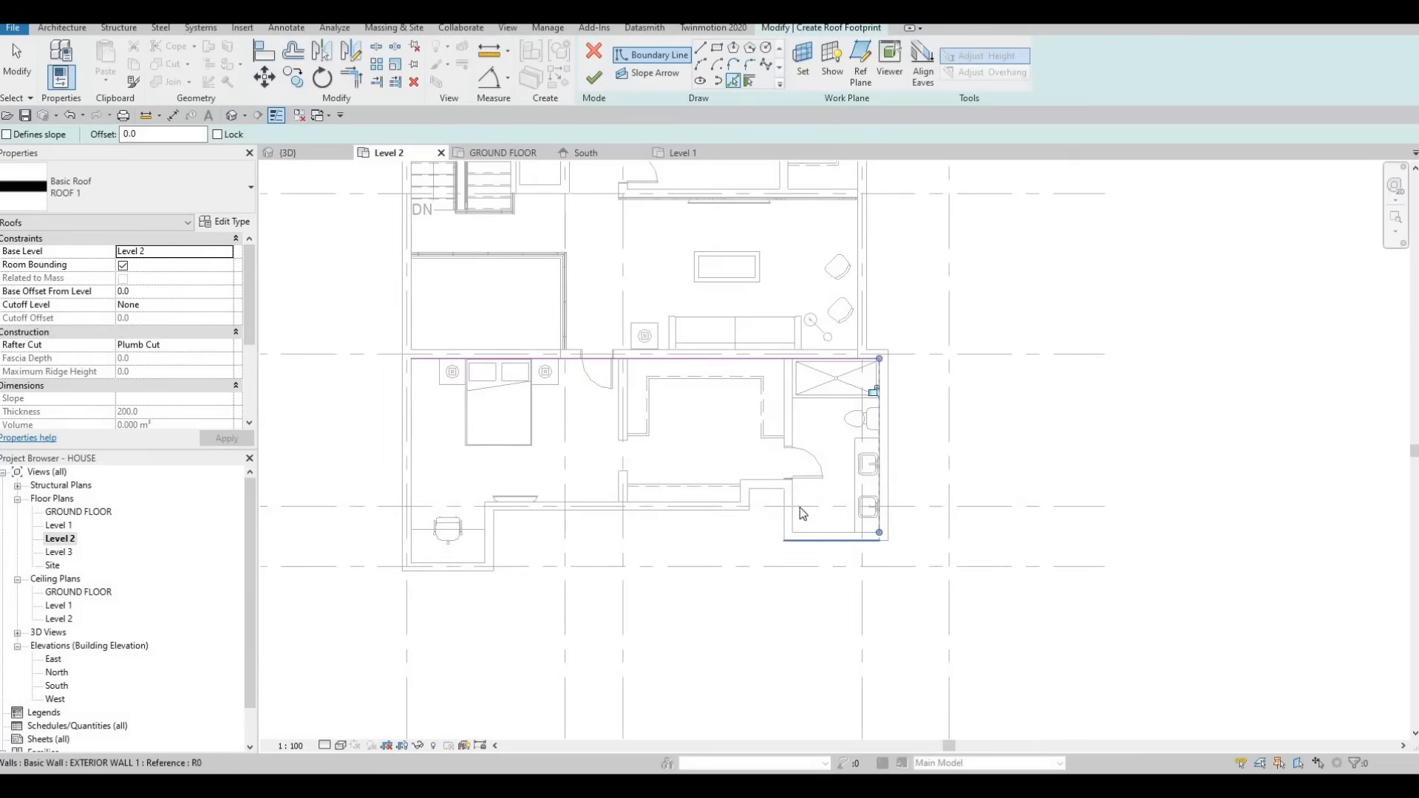
left_click(799, 510)
scroll(784, 477, "up", 2)
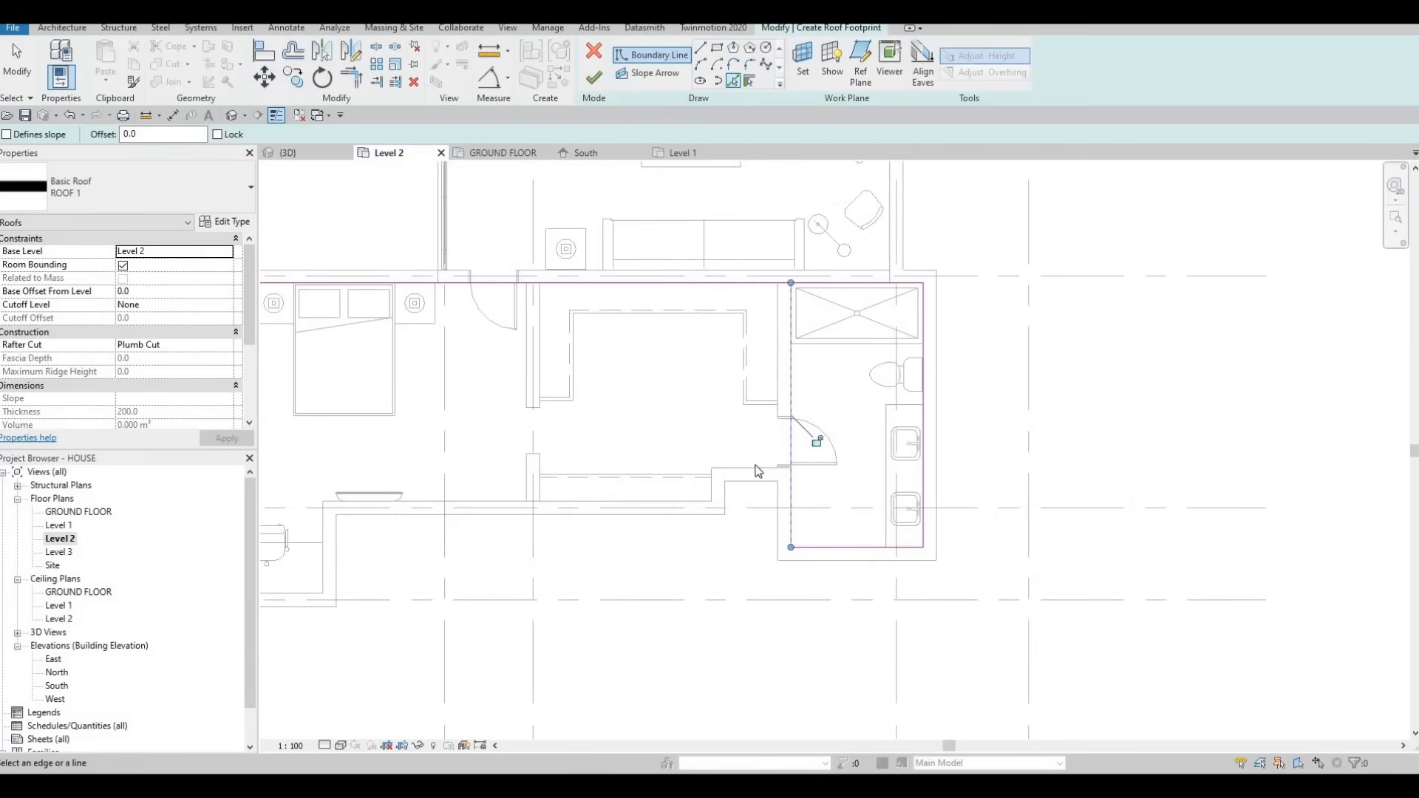
left_click(710, 485)
left_click(673, 499)
Pick roof boundary lines around the southwest bedroom's desk alcove and up the full inner face of the west wall
scroll(658, 465, "down", 2)
middle_click_drag(474, 510, 684, 483)
scroll(684, 483, "up", 2)
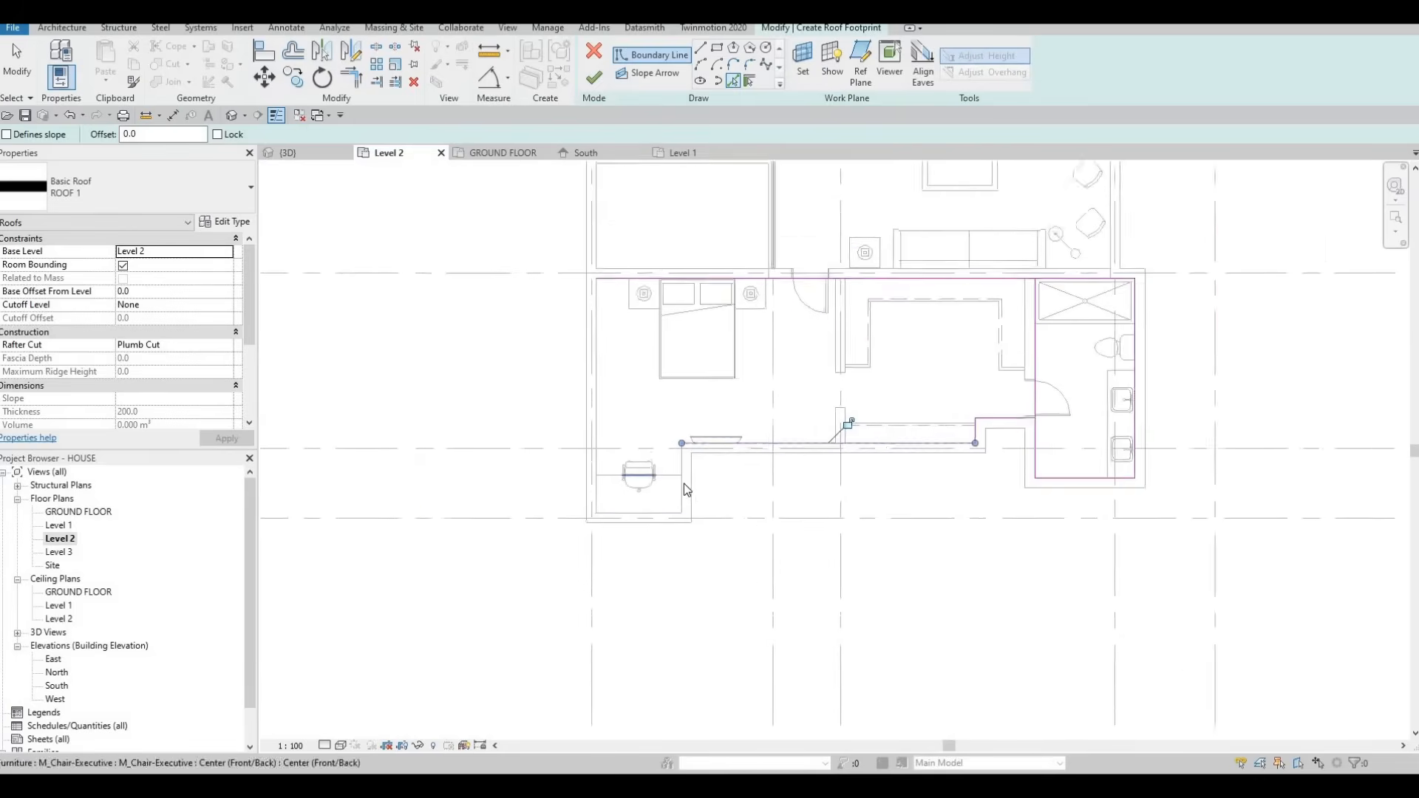
left_click(684, 497)
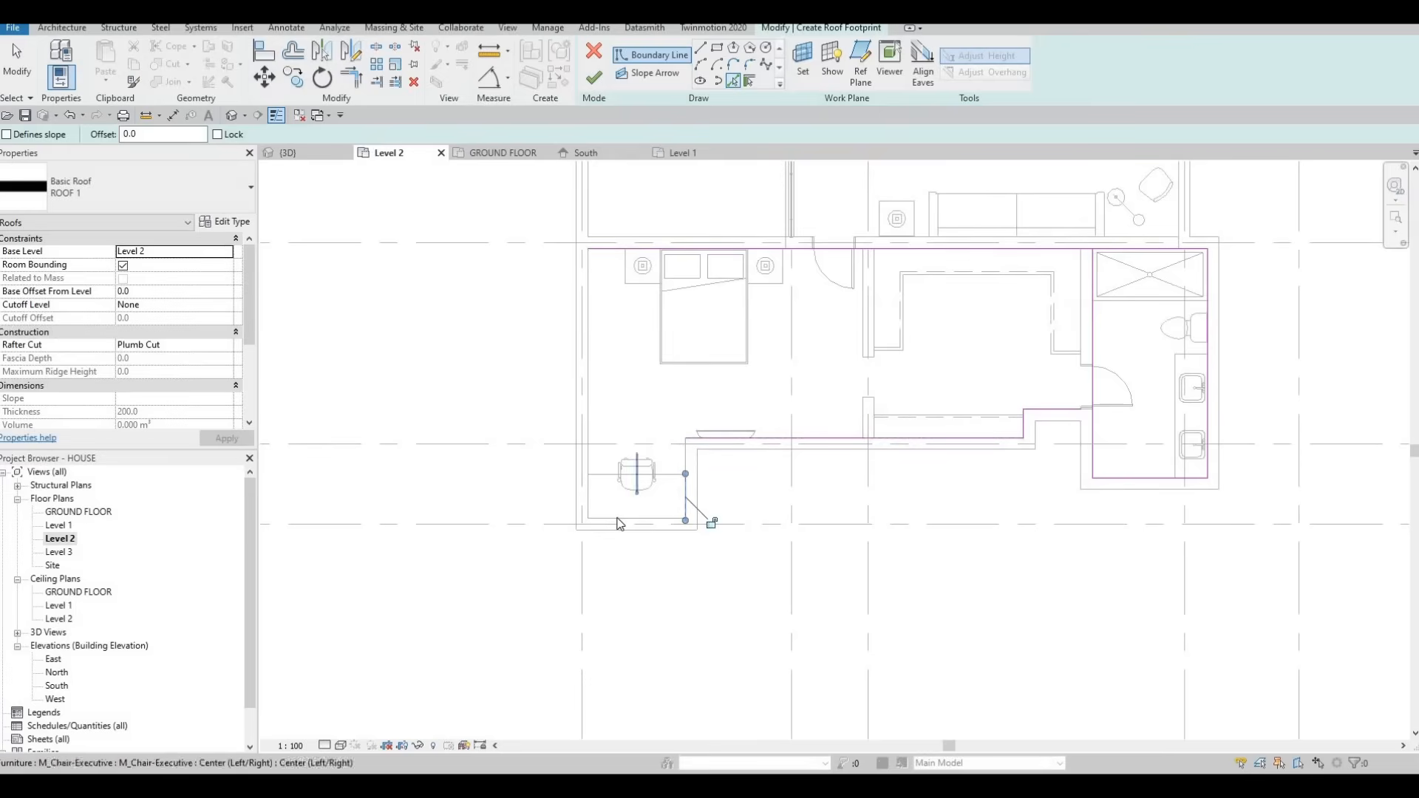
left_click(590, 453)
scroll(618, 414, "down", 3)
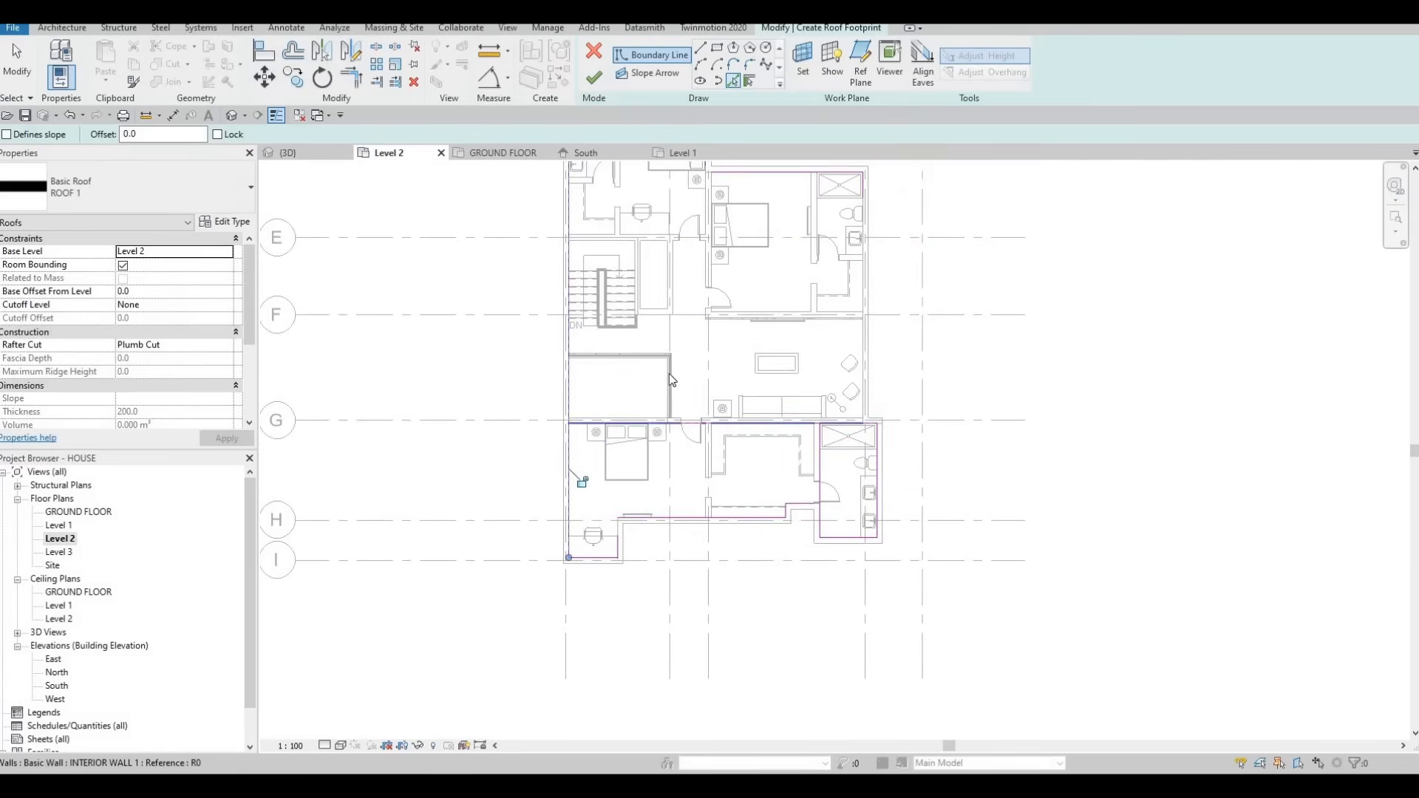
scroll(674, 382, "down", 1)
scroll(674, 382, "down", 1)
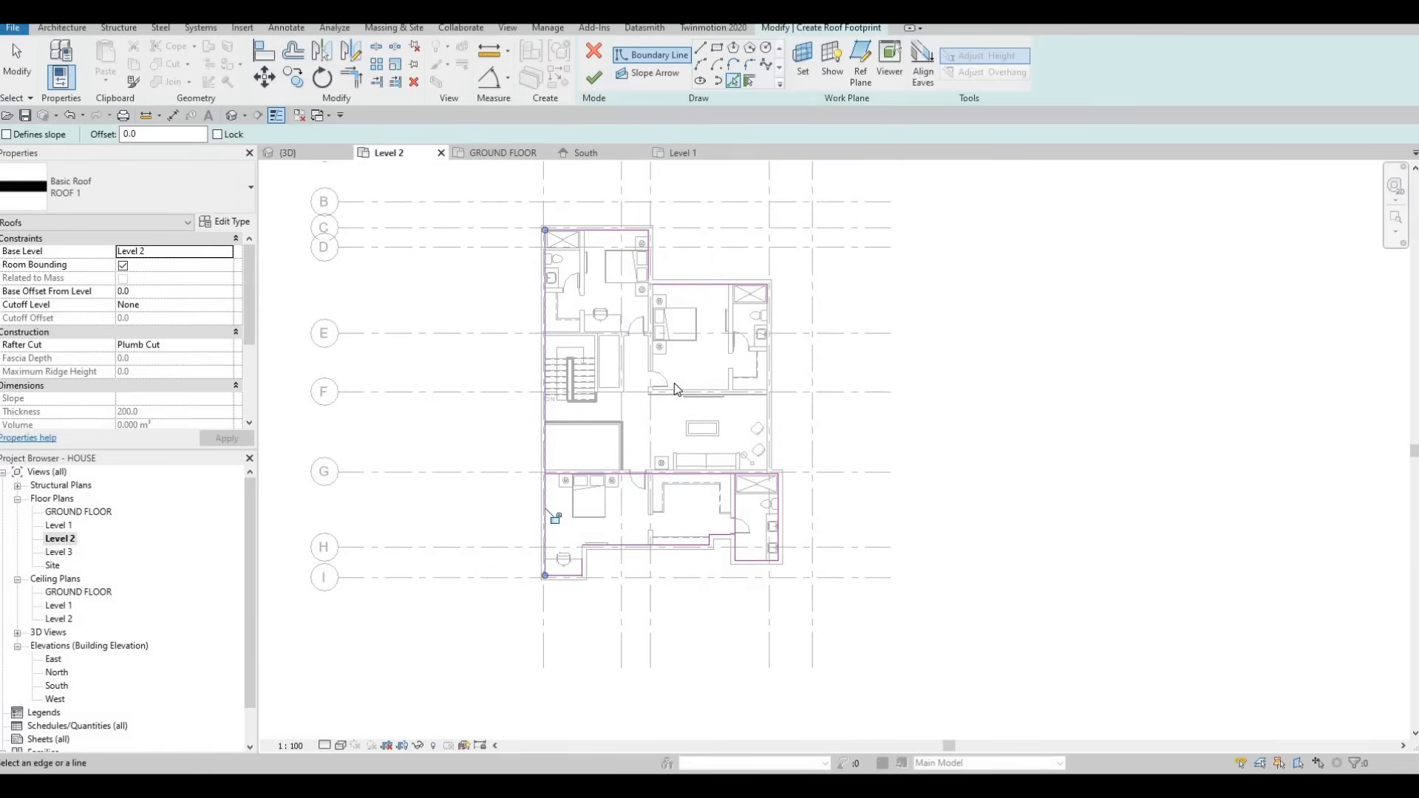
Trim and extend the roof boundary lines into connected corners at the northern bedrooms, the southeast bathroom and the stepped south wall
key("Escape")
key("Escape")
key("t")
key("r")
scroll(651, 273, "up", 3)
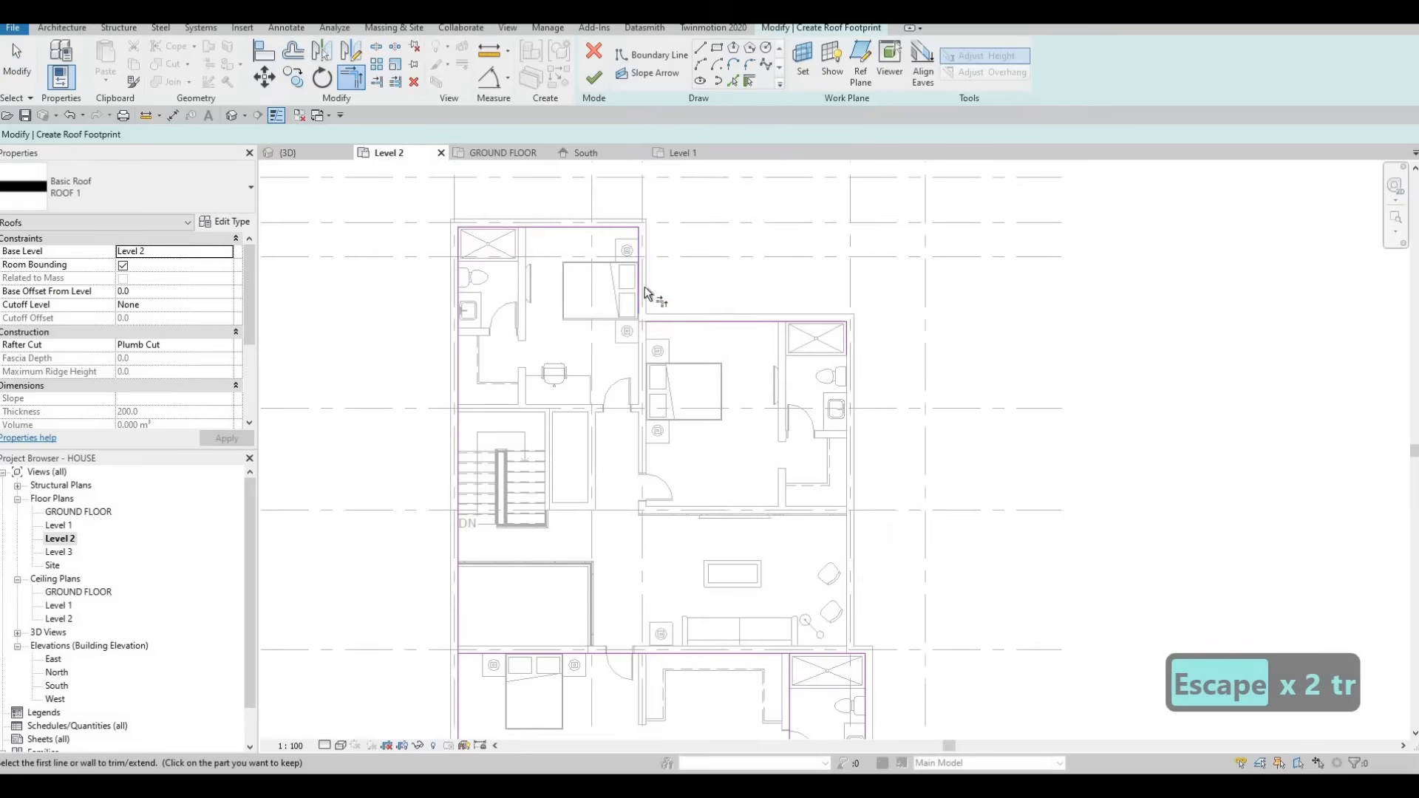
left_click(662, 319)
left_click(854, 651)
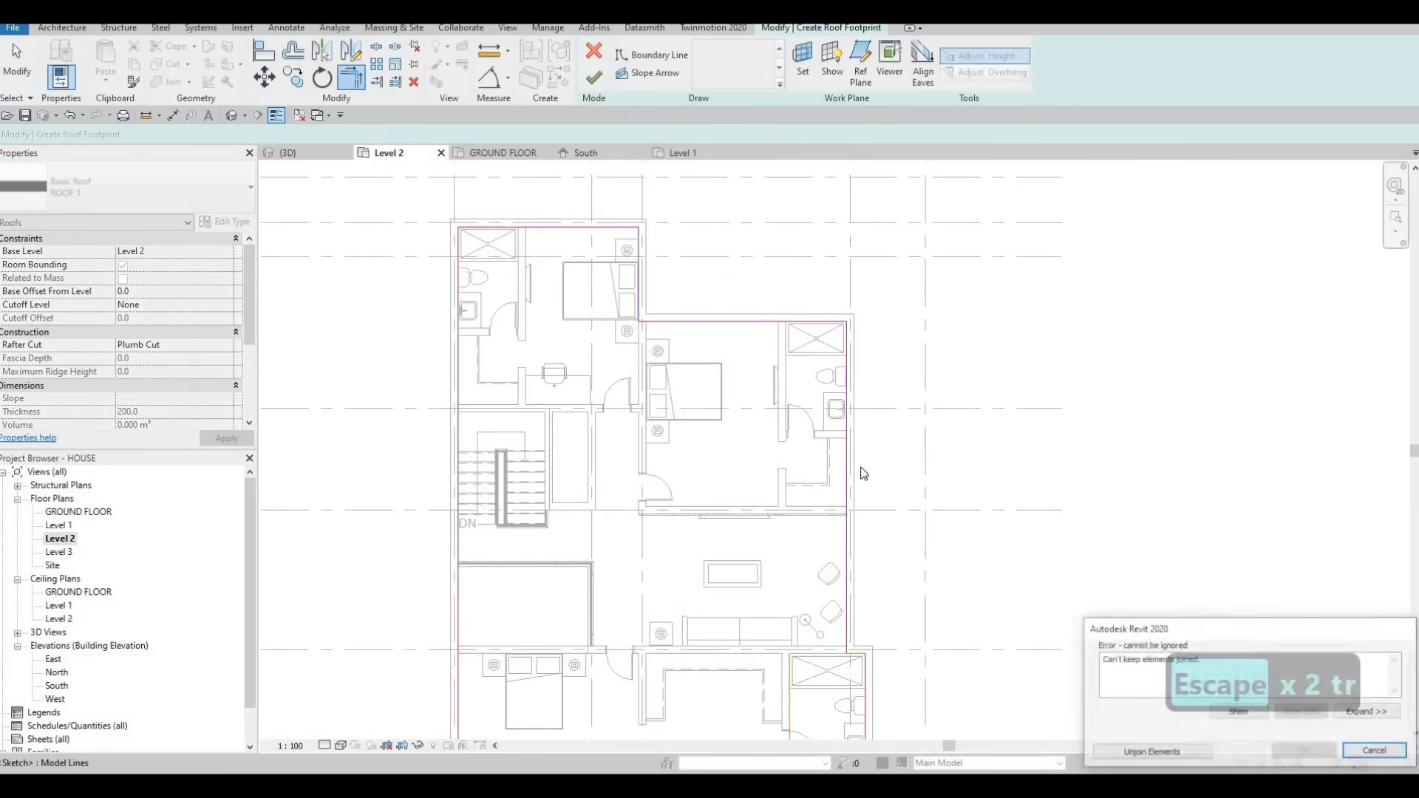
key("Escape")
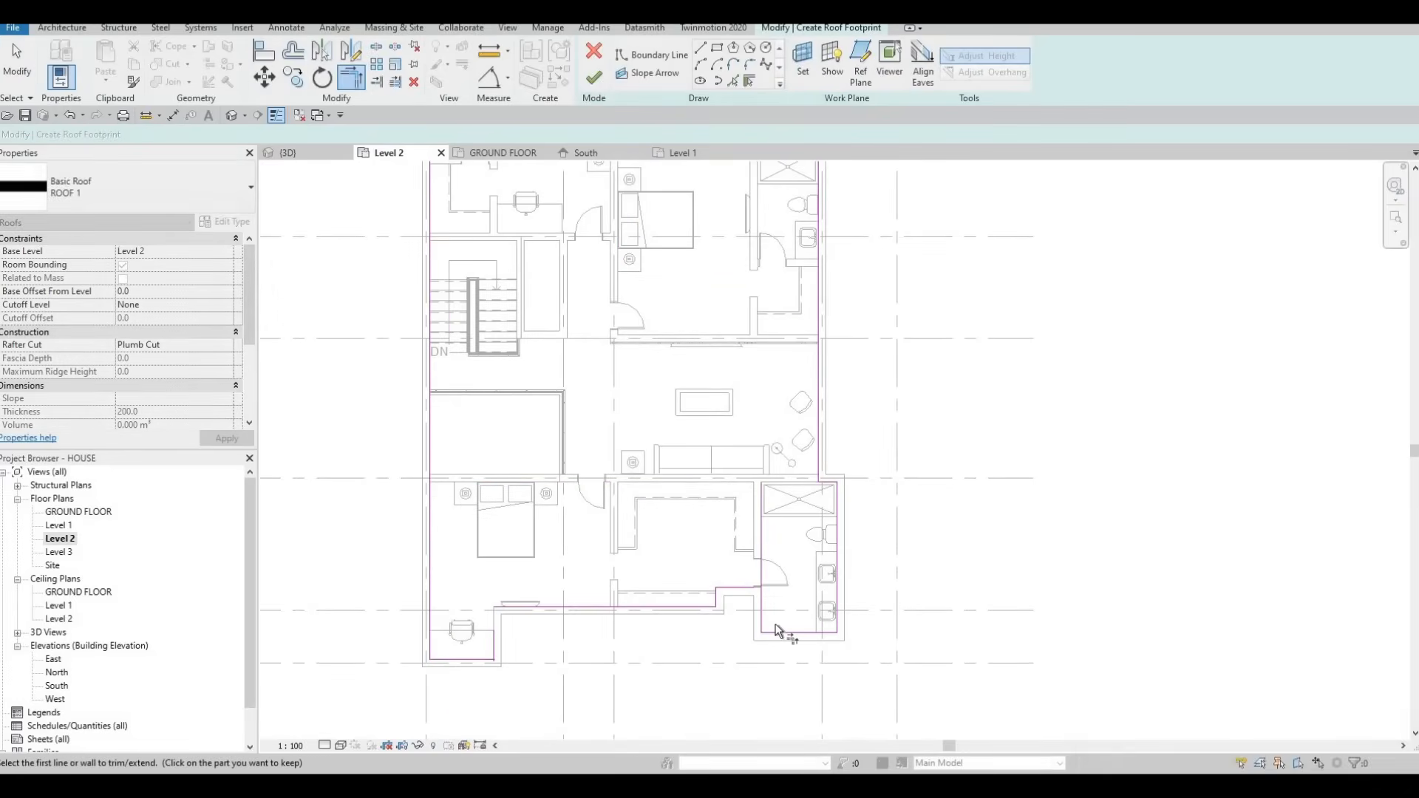
left_click(716, 591)
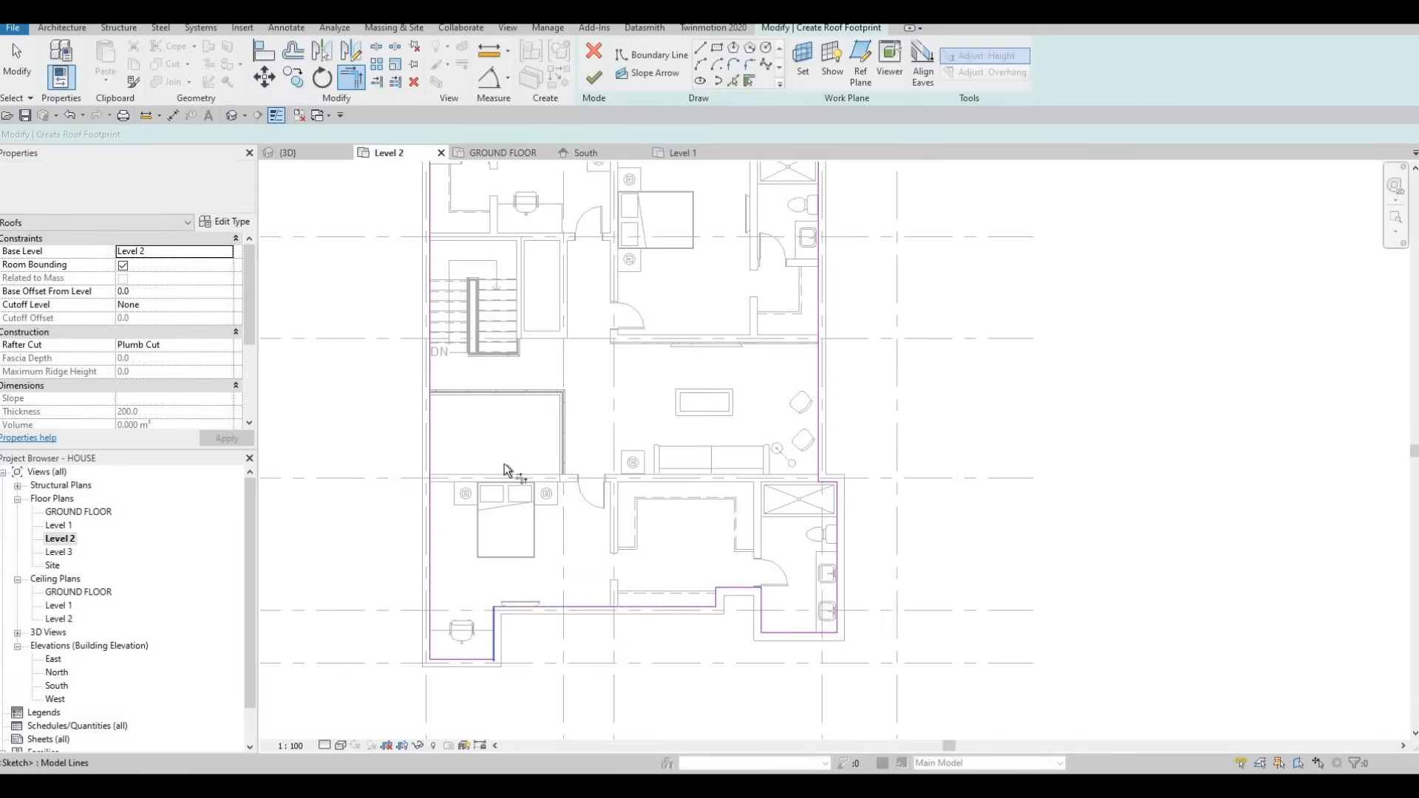
Set the roof's base level to Level 3 and try to finish the footprint sketch
scroll(545, 443, "down", 1)
middle_click_drag(604, 509, 695, 568)
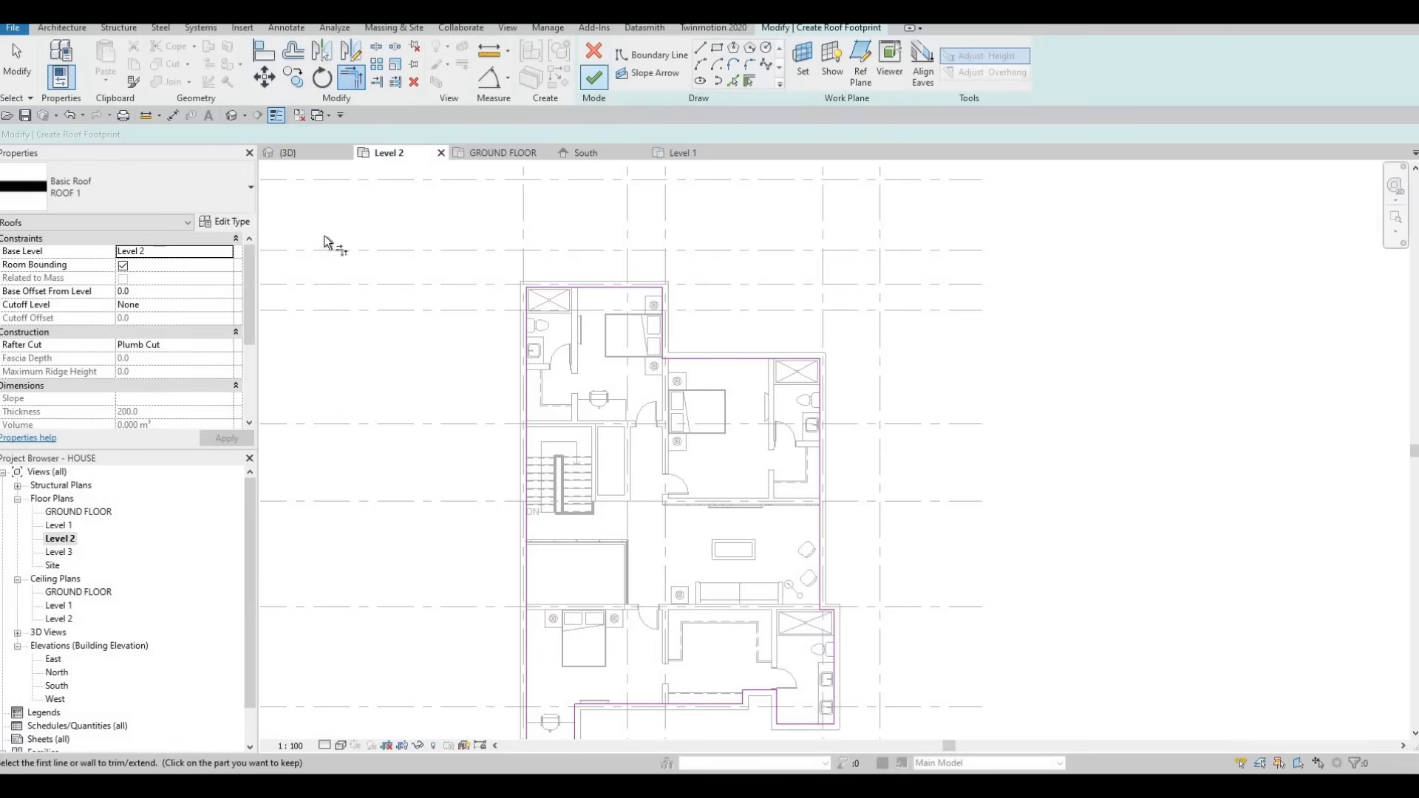
left_click(229, 253)
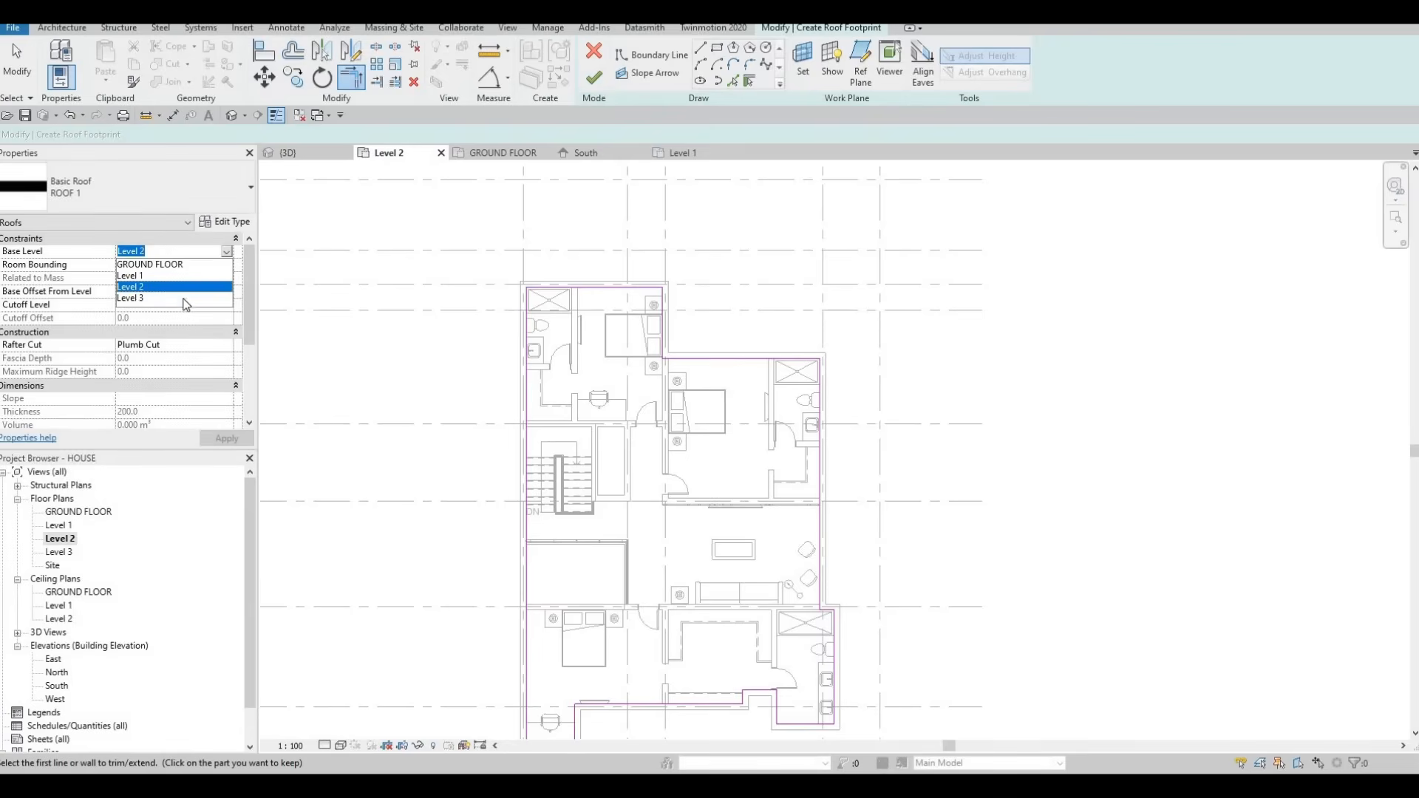
left_click(135, 299)
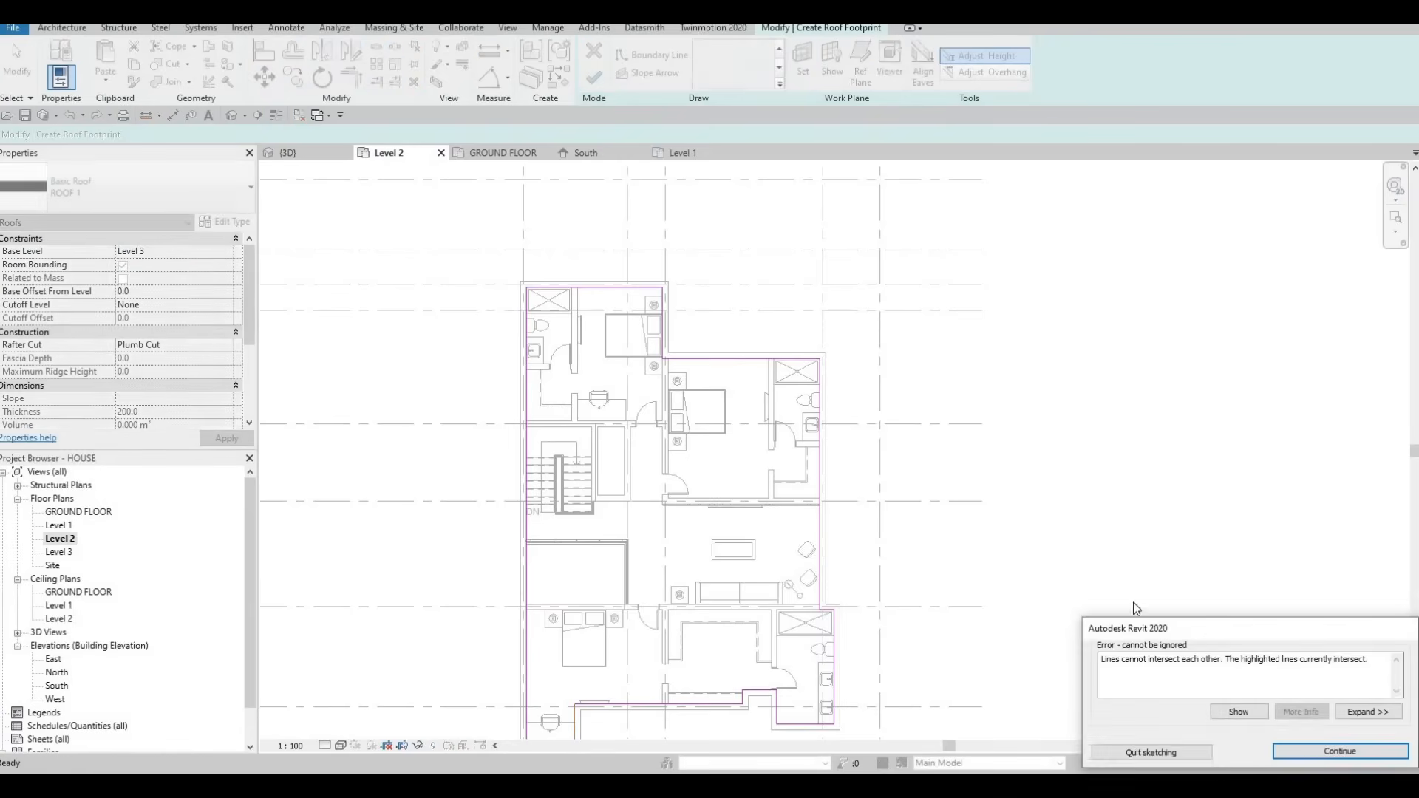
Trim the crossing boundary lines at the desk alcove's southeast corner and finish the roof footprint
left_click(1238, 710)
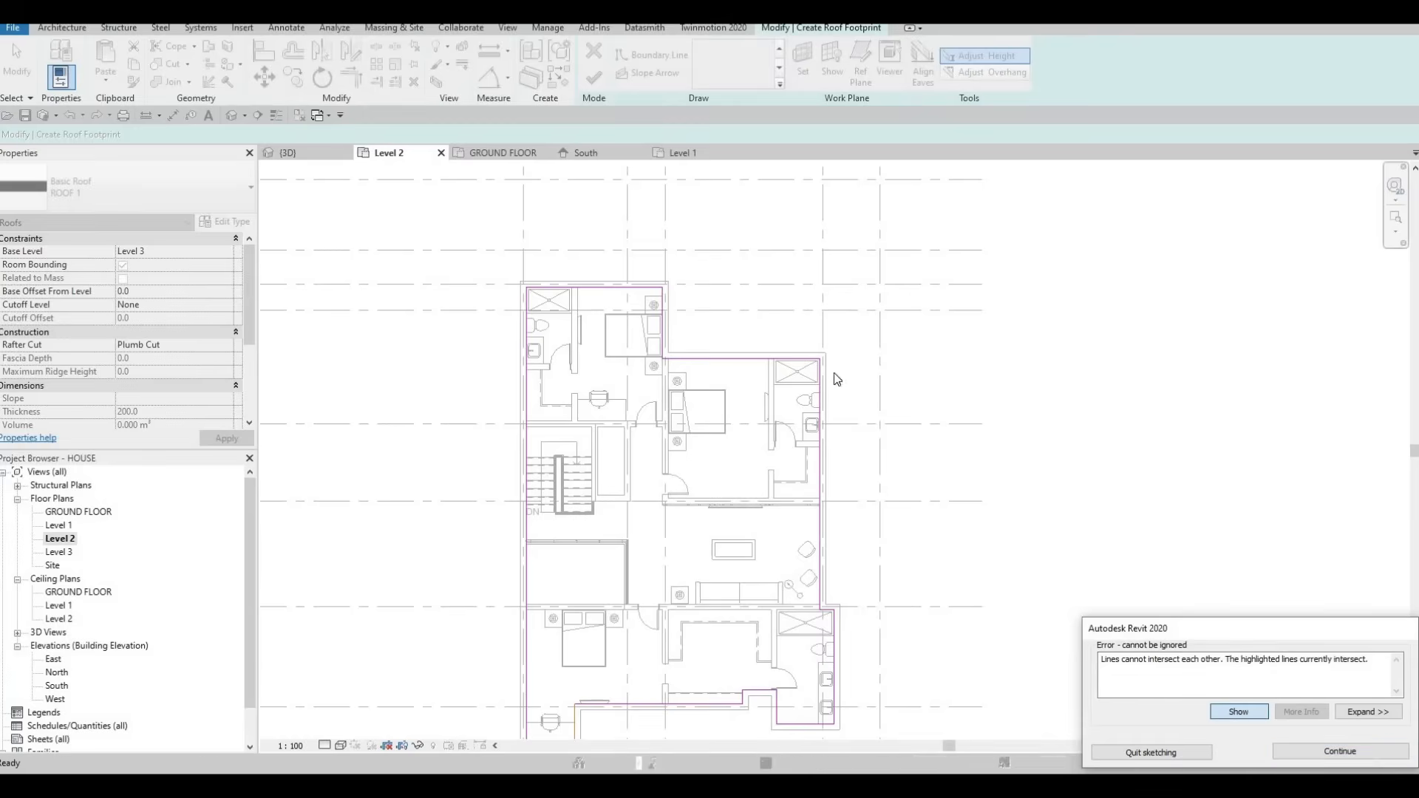
key("Escape")
key("Escape")
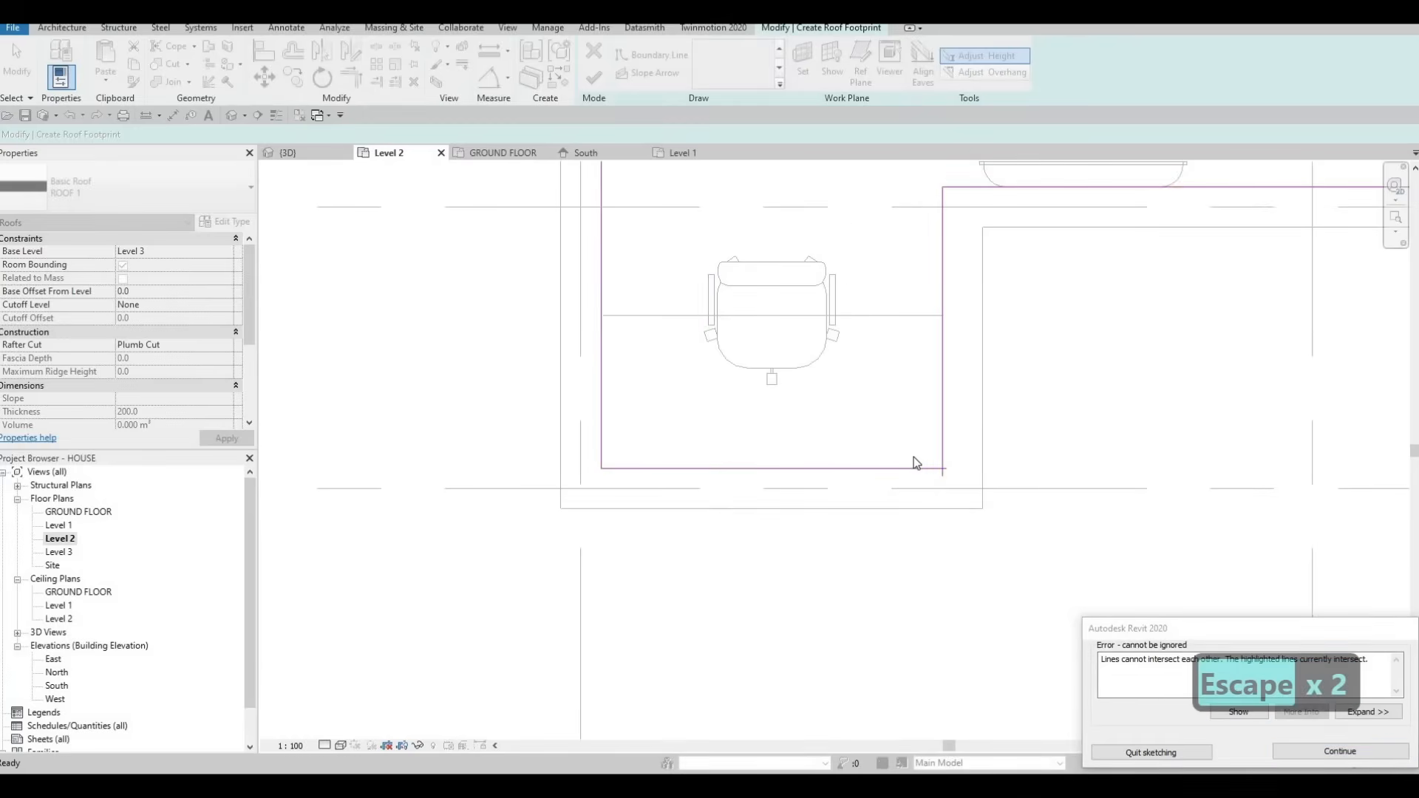
key("t")
key("r")
key("Escape")
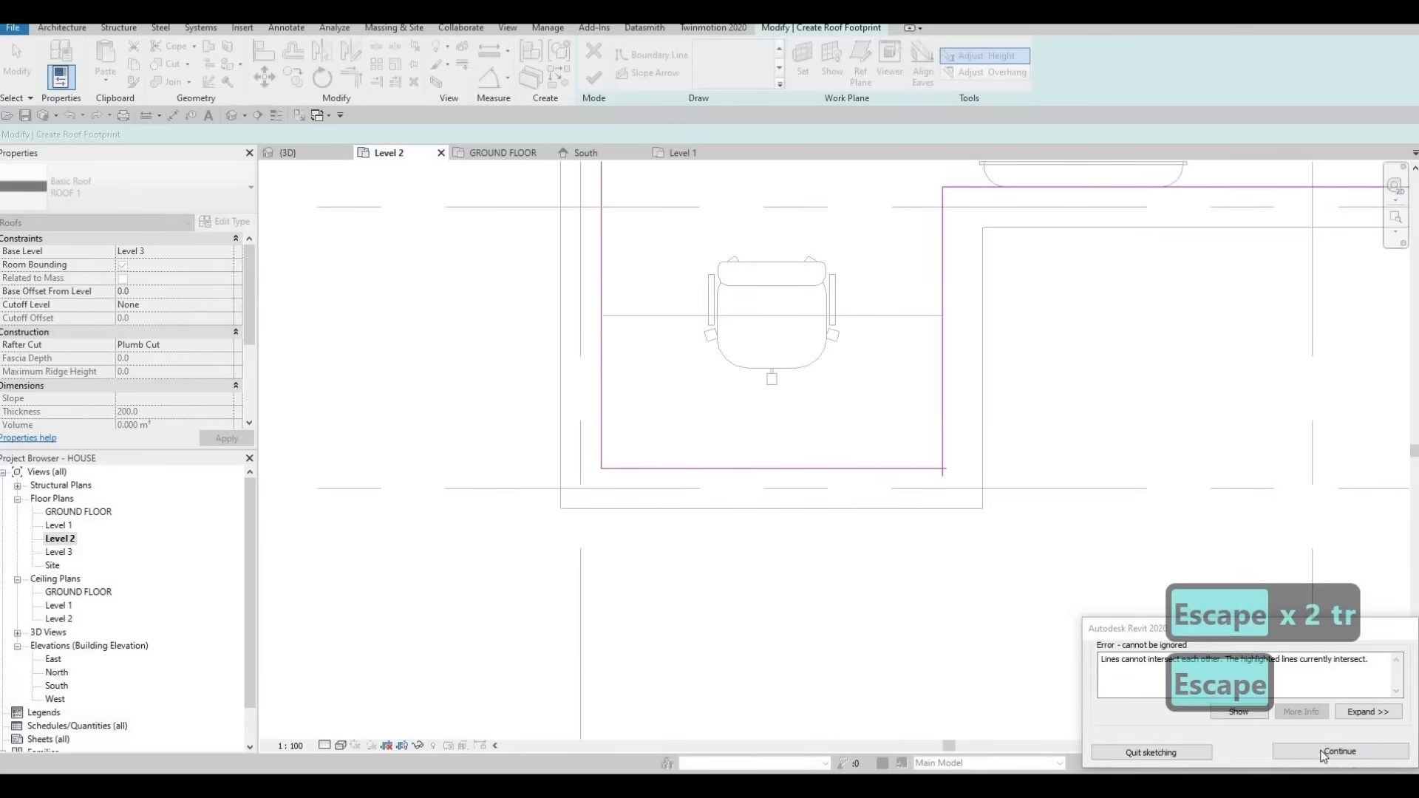
left_click(1321, 757)
key("t")
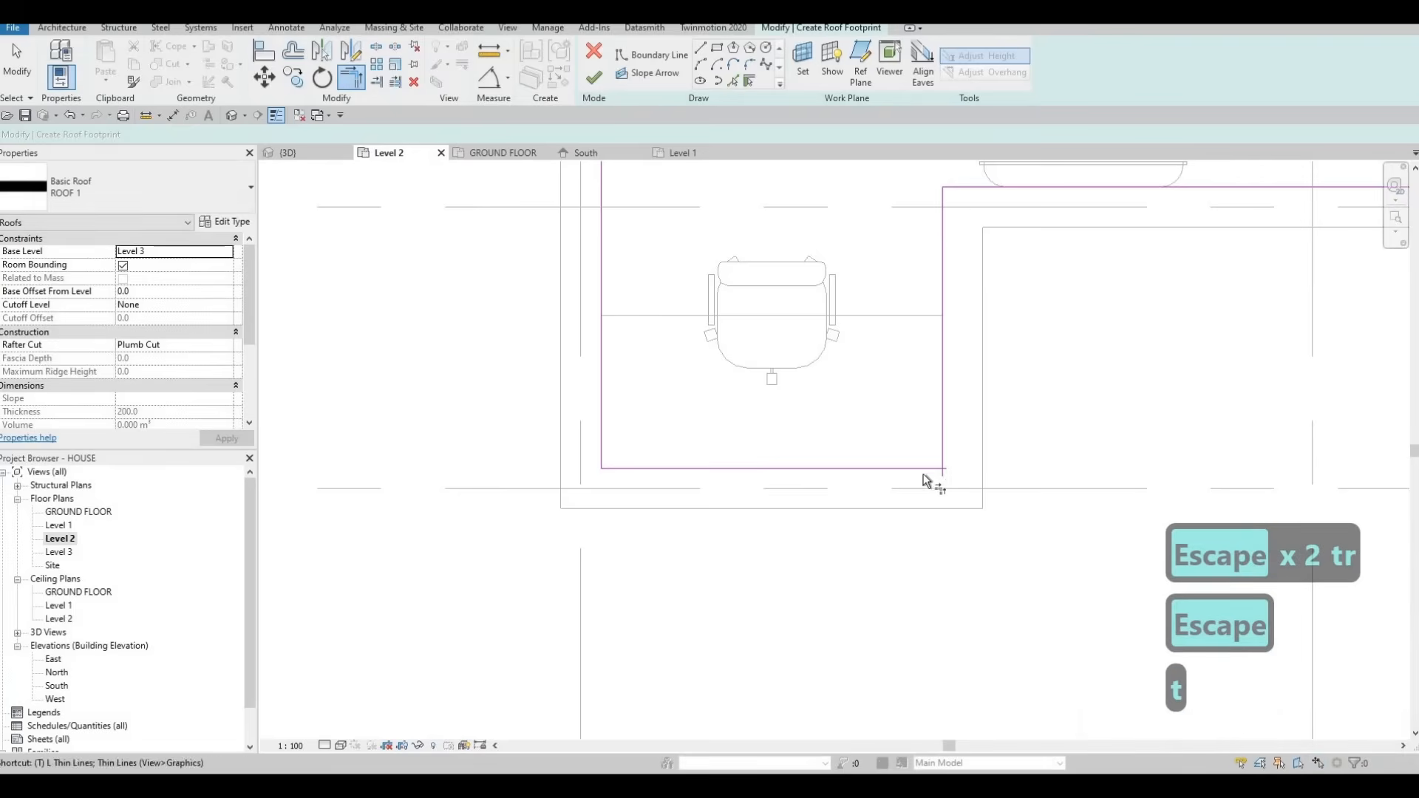
key("r")
left_click(944, 450)
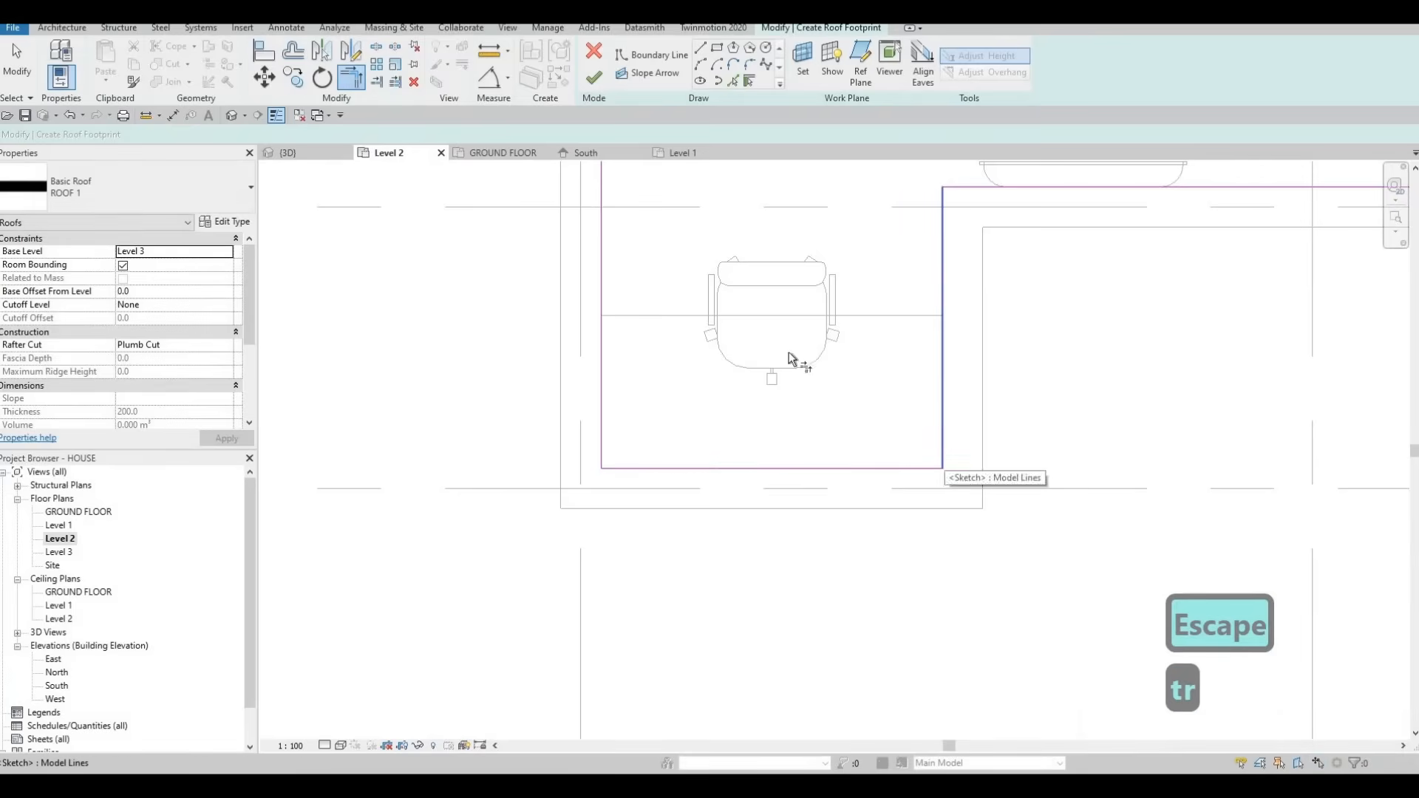
left_click(591, 78)
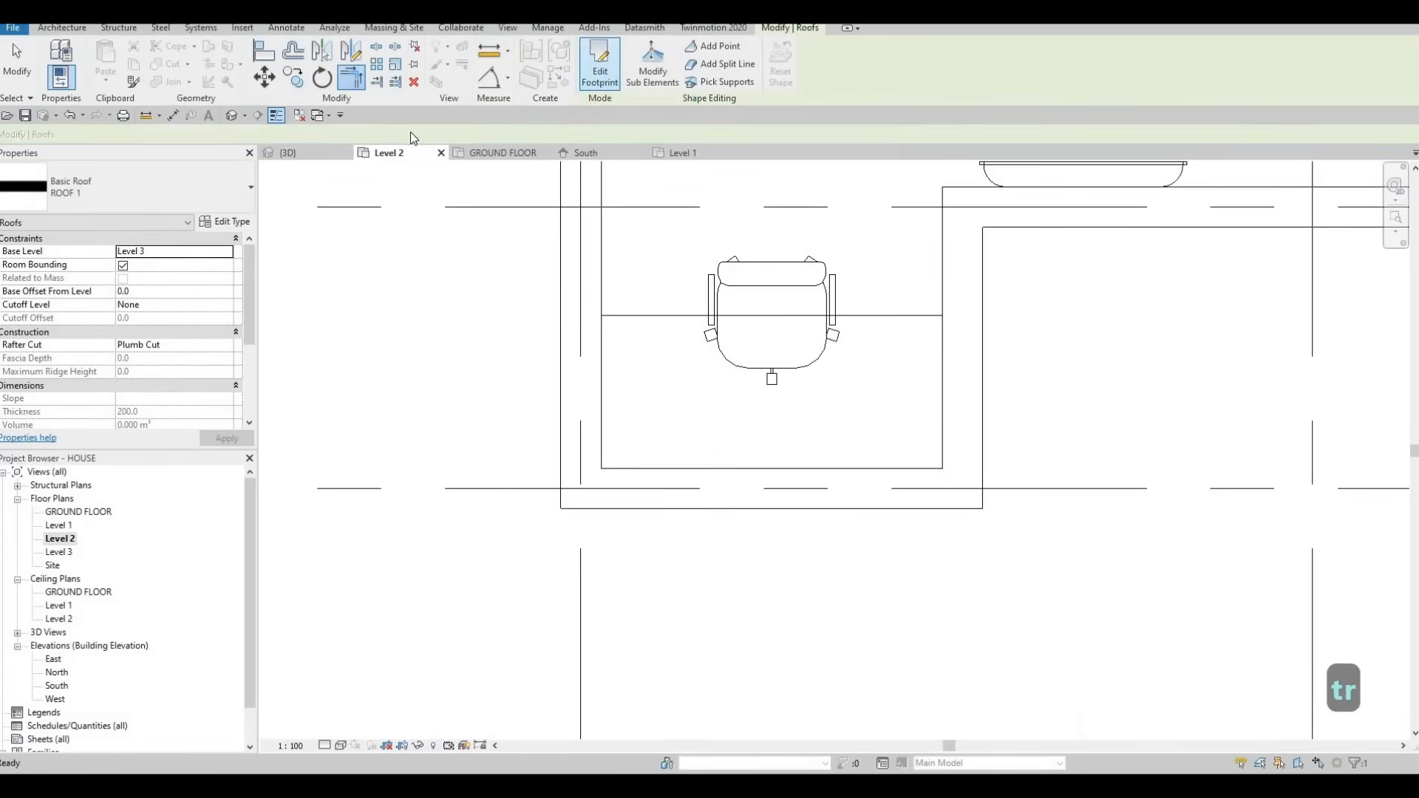
In the 3D view, select the whole chain of Level 2 exterior walls and set their top offset to 600 mm
left_click(307, 152)
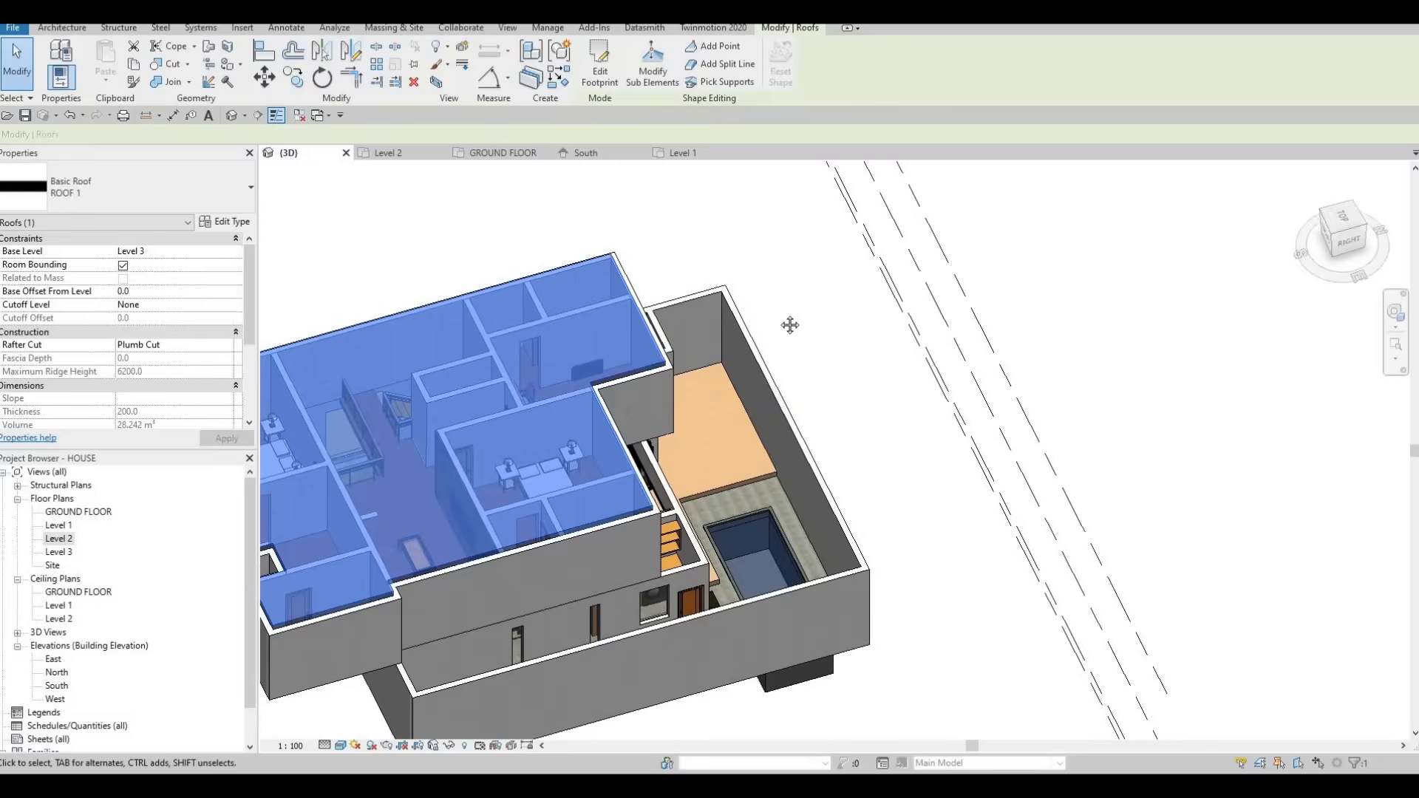
middle_click_drag(739, 336, 444, 411, "shift")
key("Escape")
key("Escape")
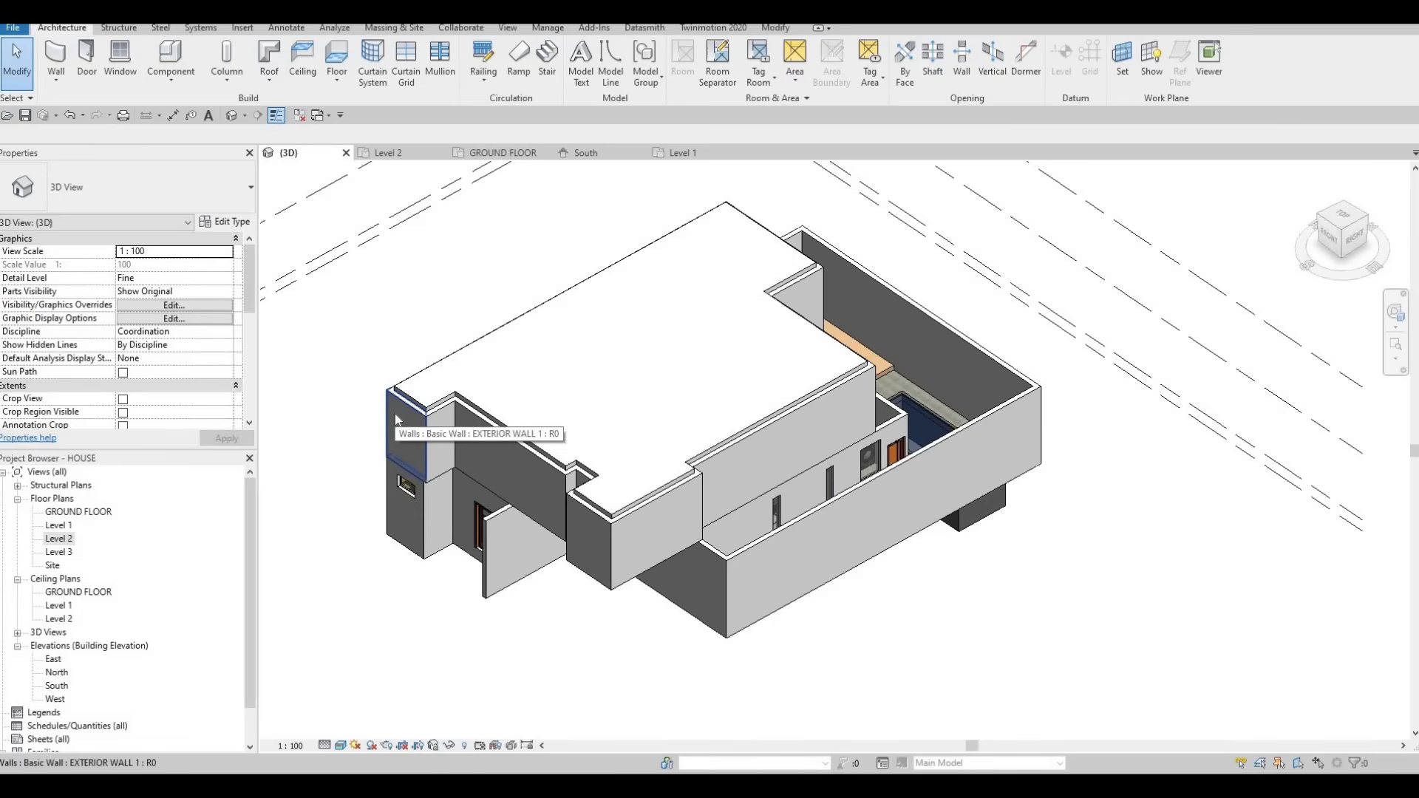
key("Tab")
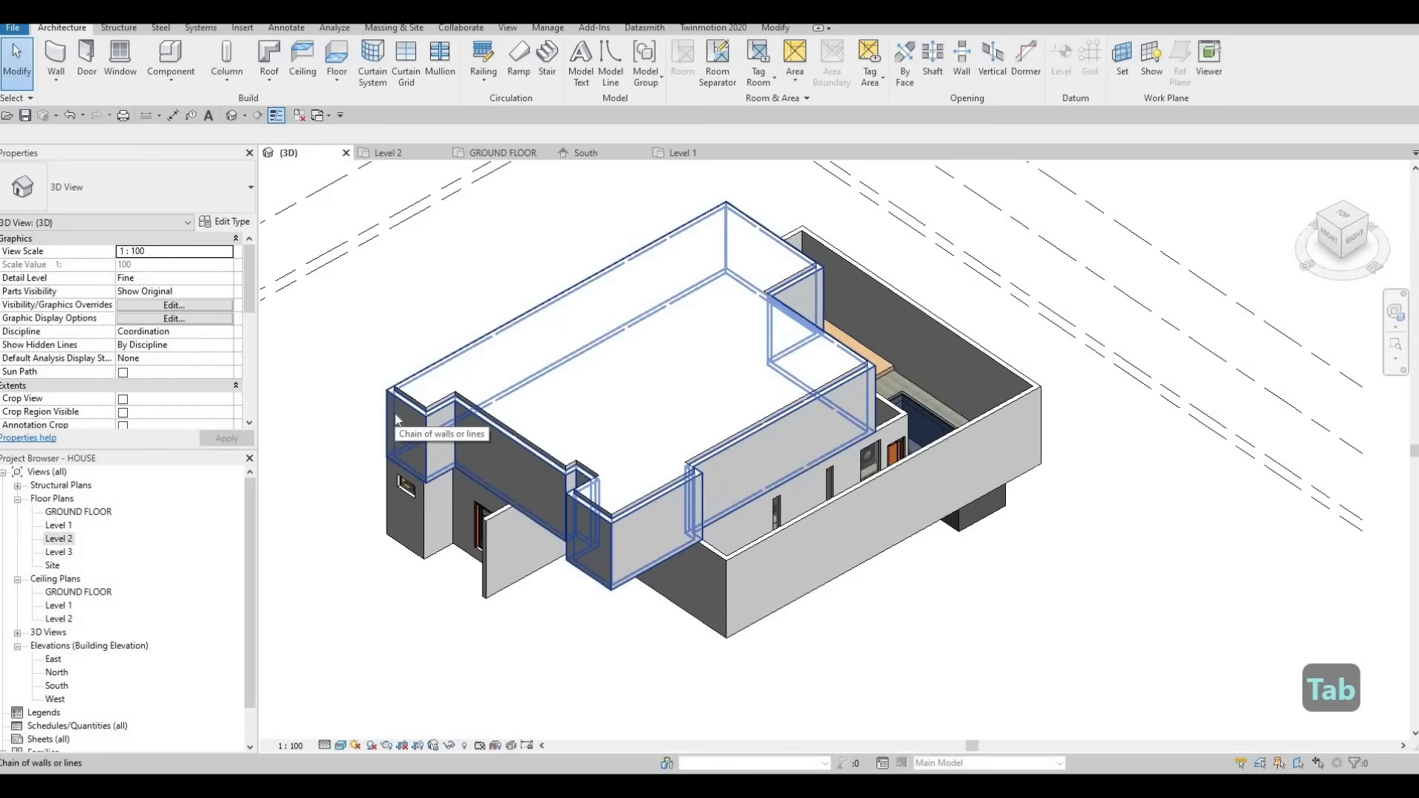
left_click(395, 416)
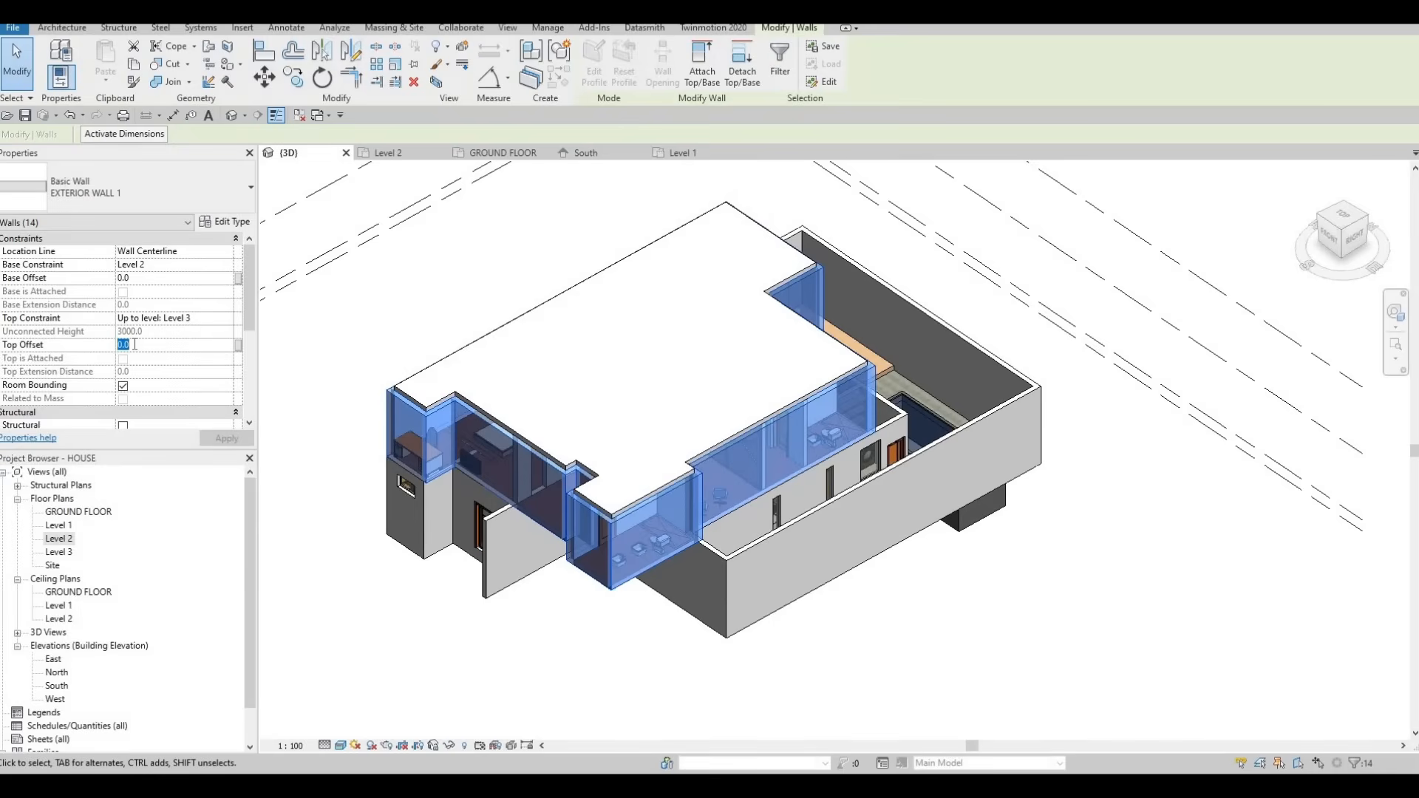
type("0")
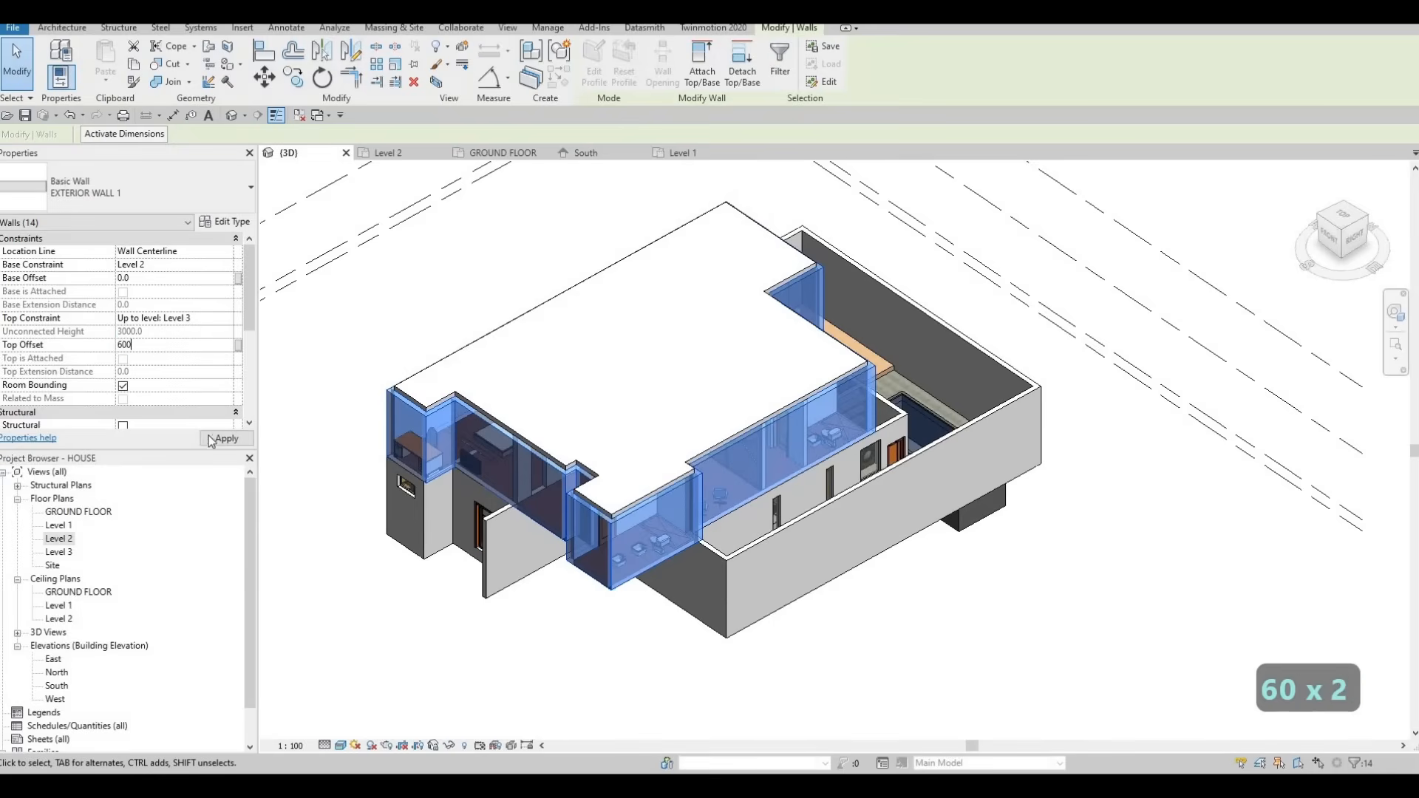
left_click(213, 441)
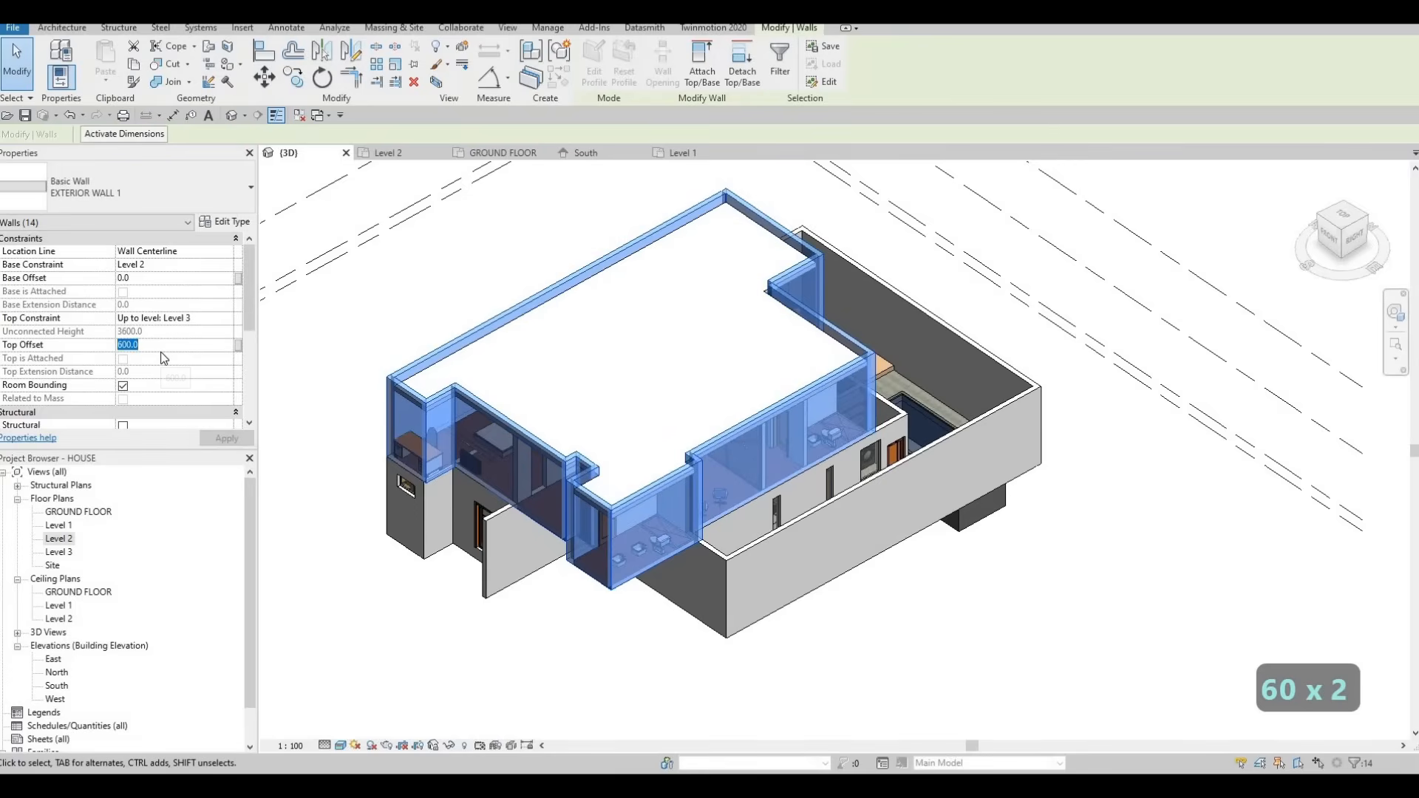
key("Escape")
key("Escape")
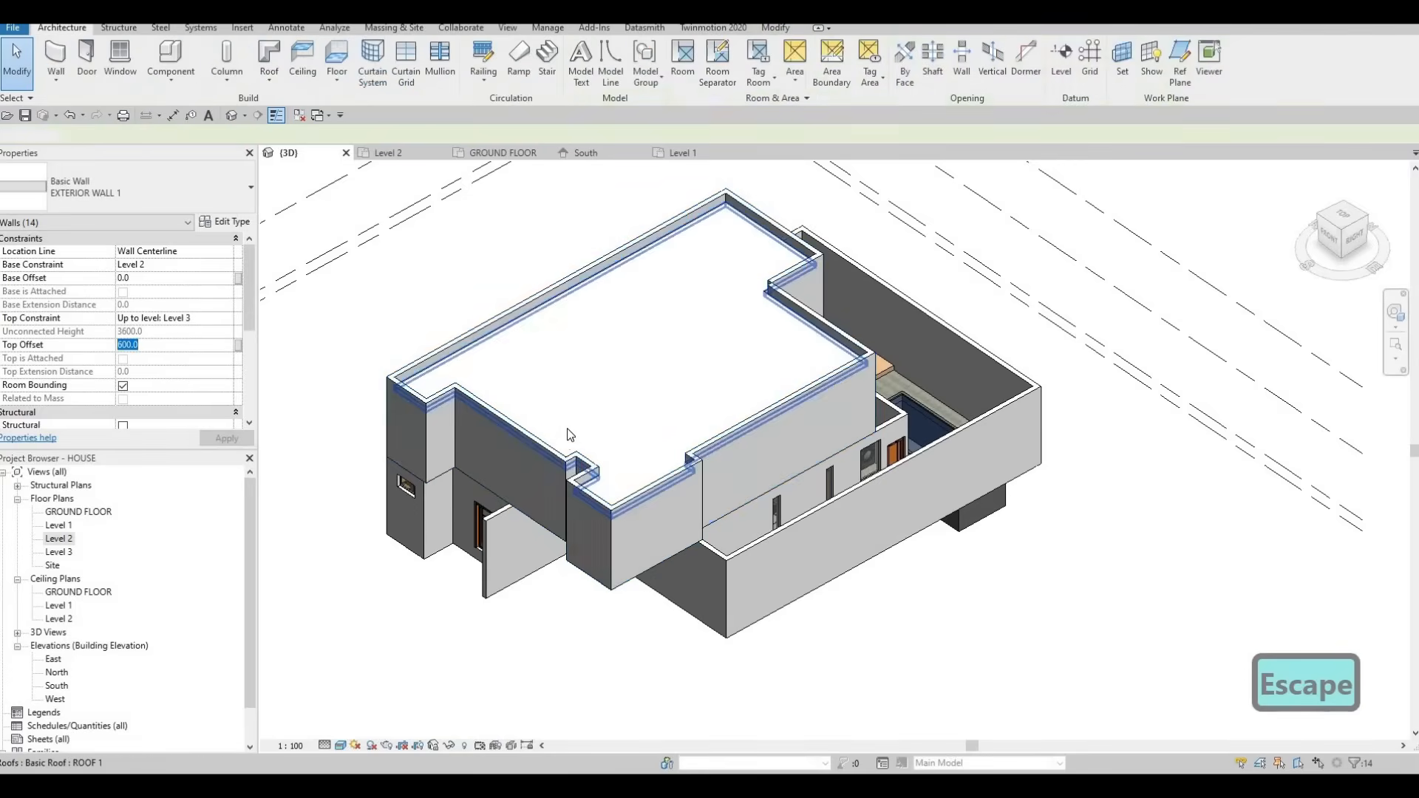
Find Asphalt Shingle by searching the project materials for "ASPH" and paint the roof's top face with it
middle_click_drag(604, 441, 554, 467)
scroll(554, 467, "down", 2)
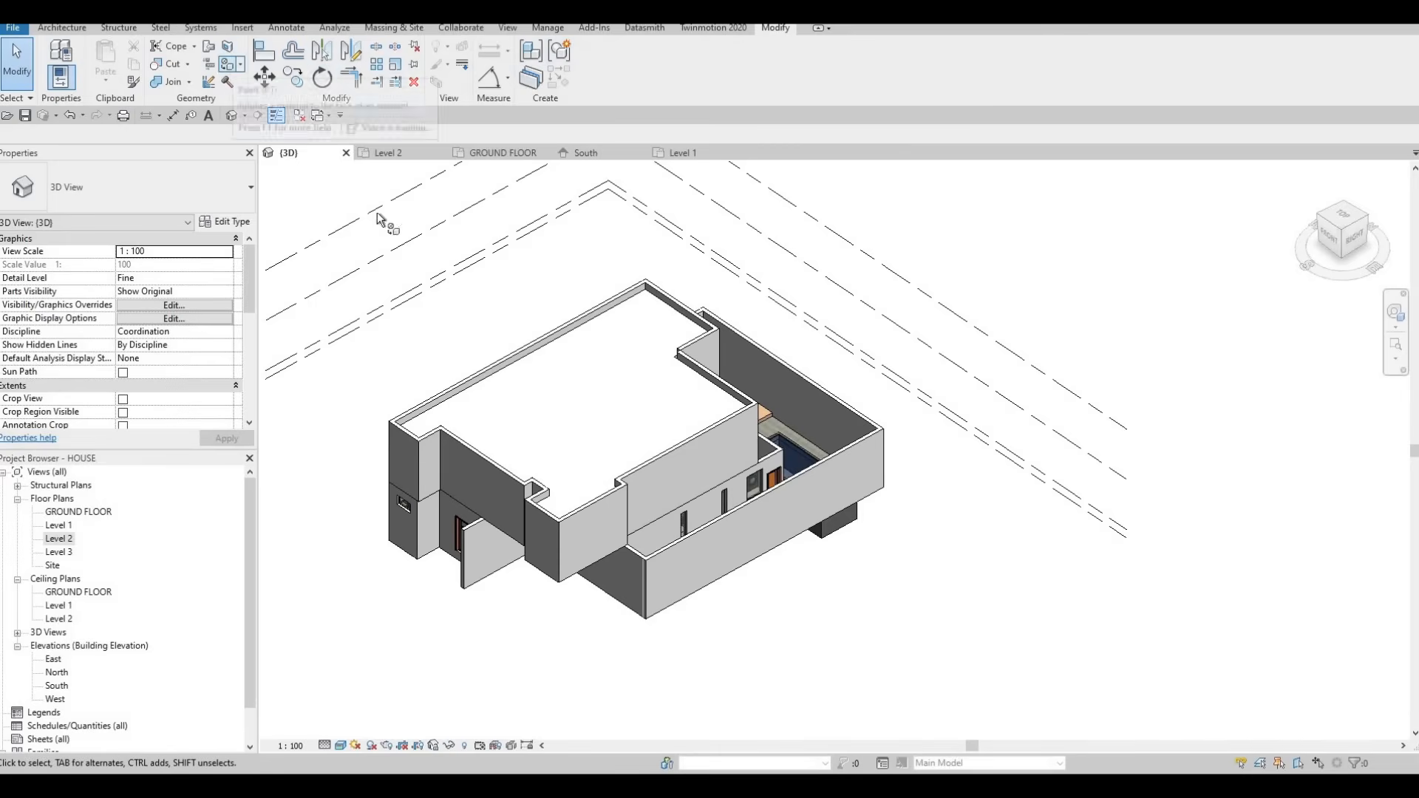
left_click(229, 64)
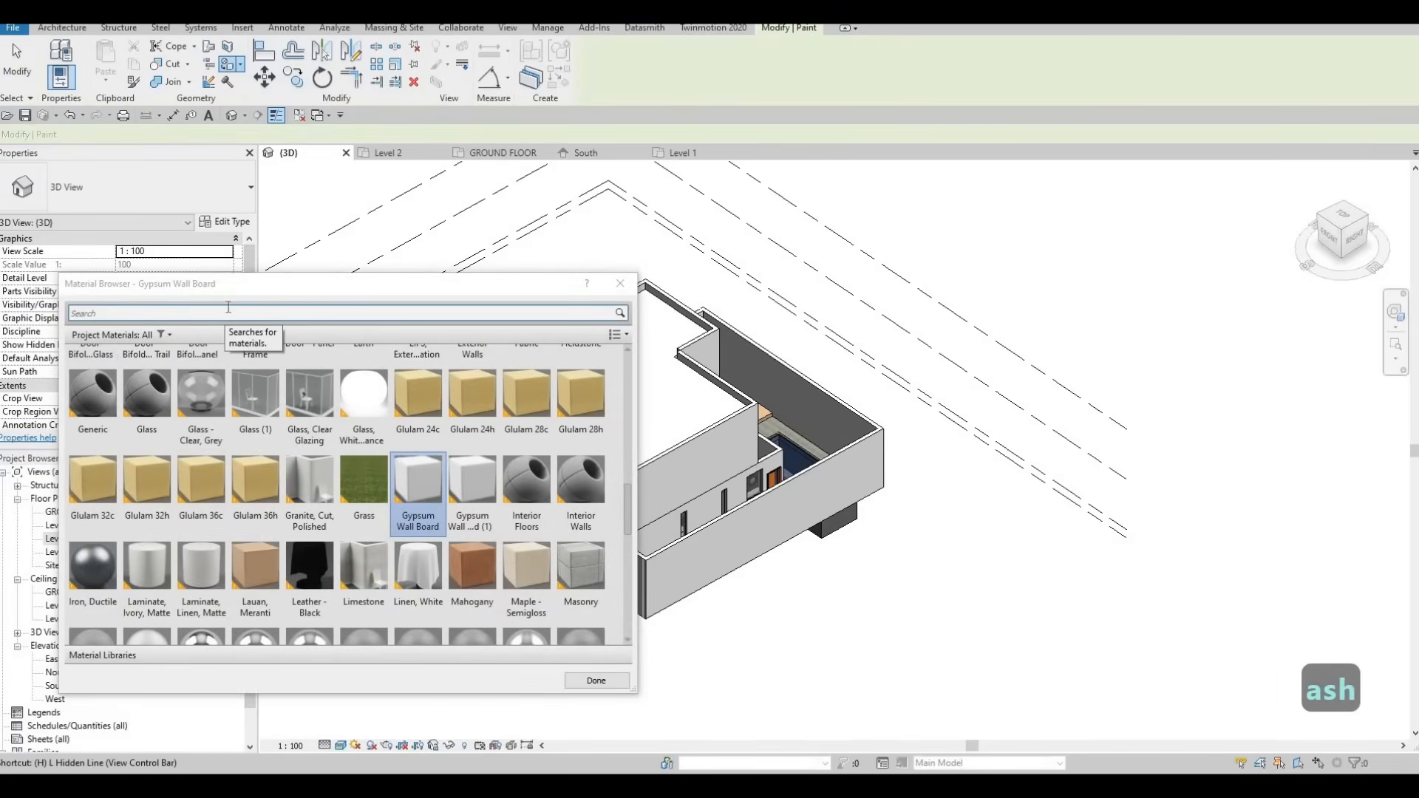
left_click(230, 312)
type("AS")
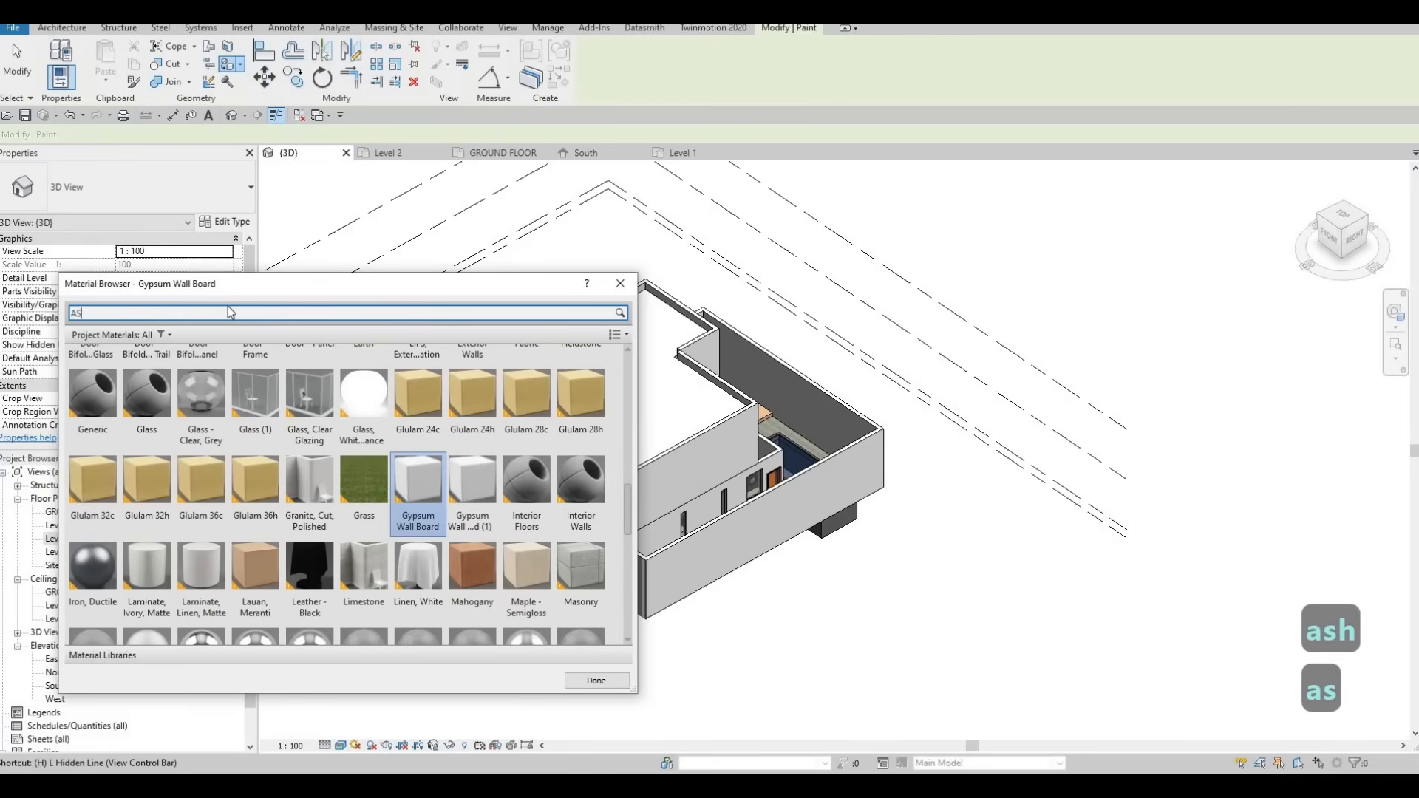
type("H")
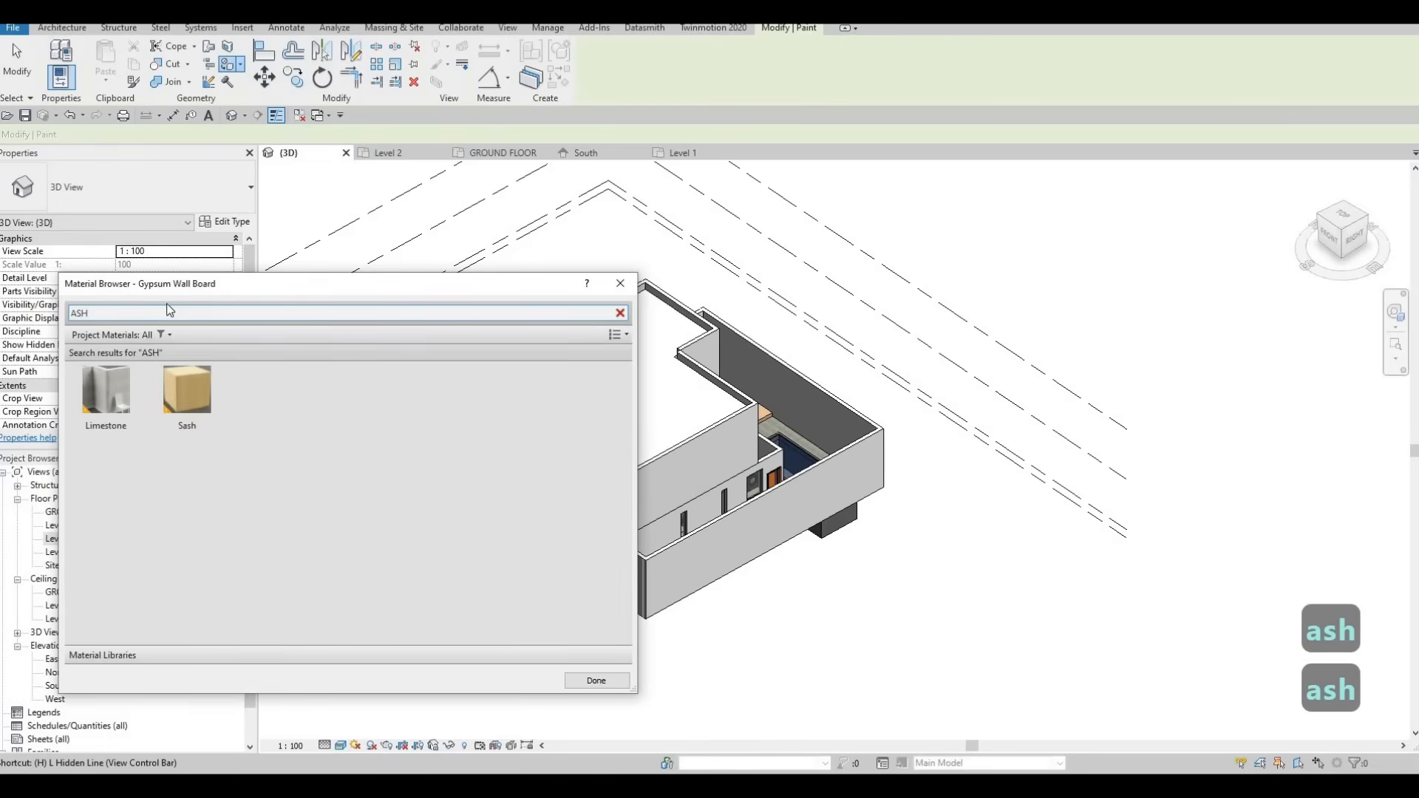
key("BackSpace")
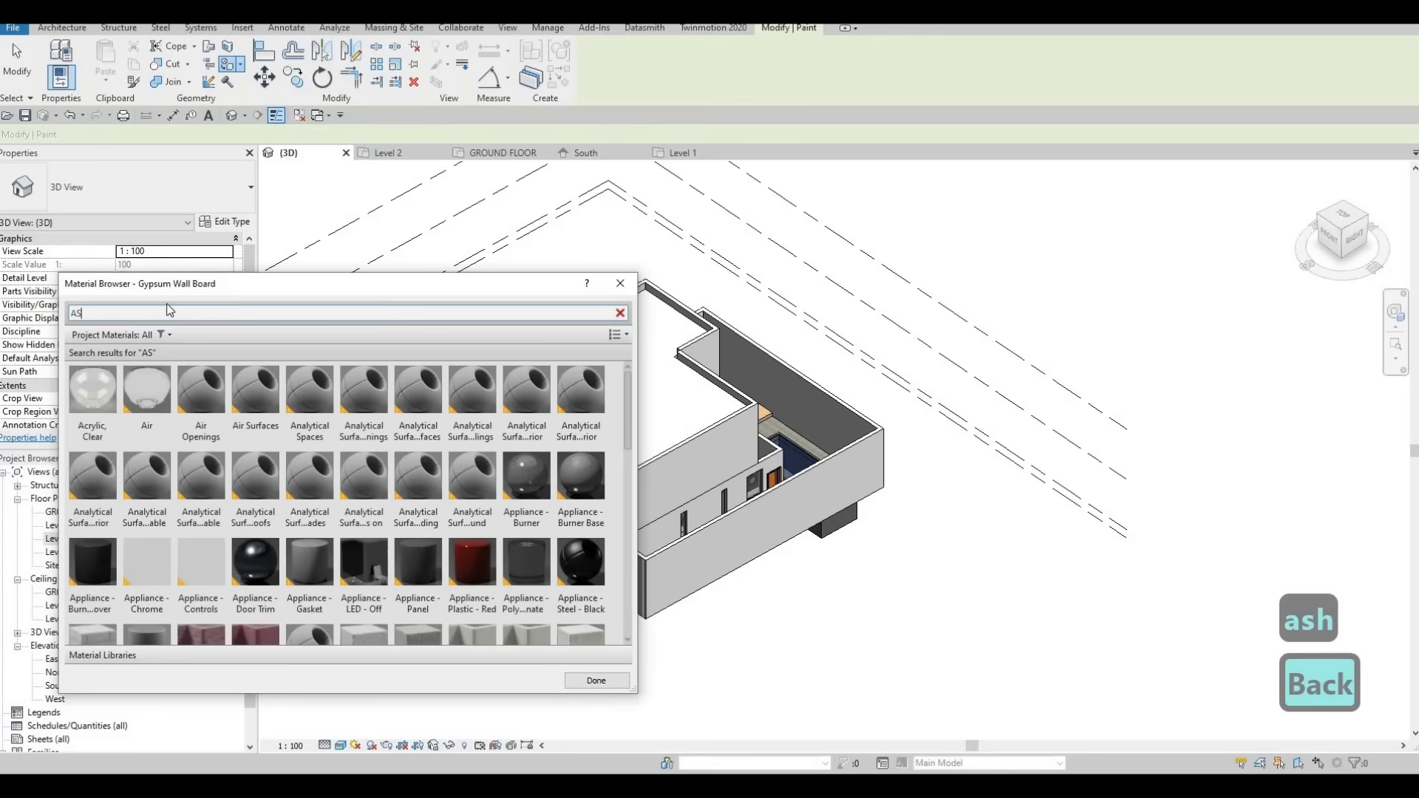
type("PH")
left_click(106, 391)
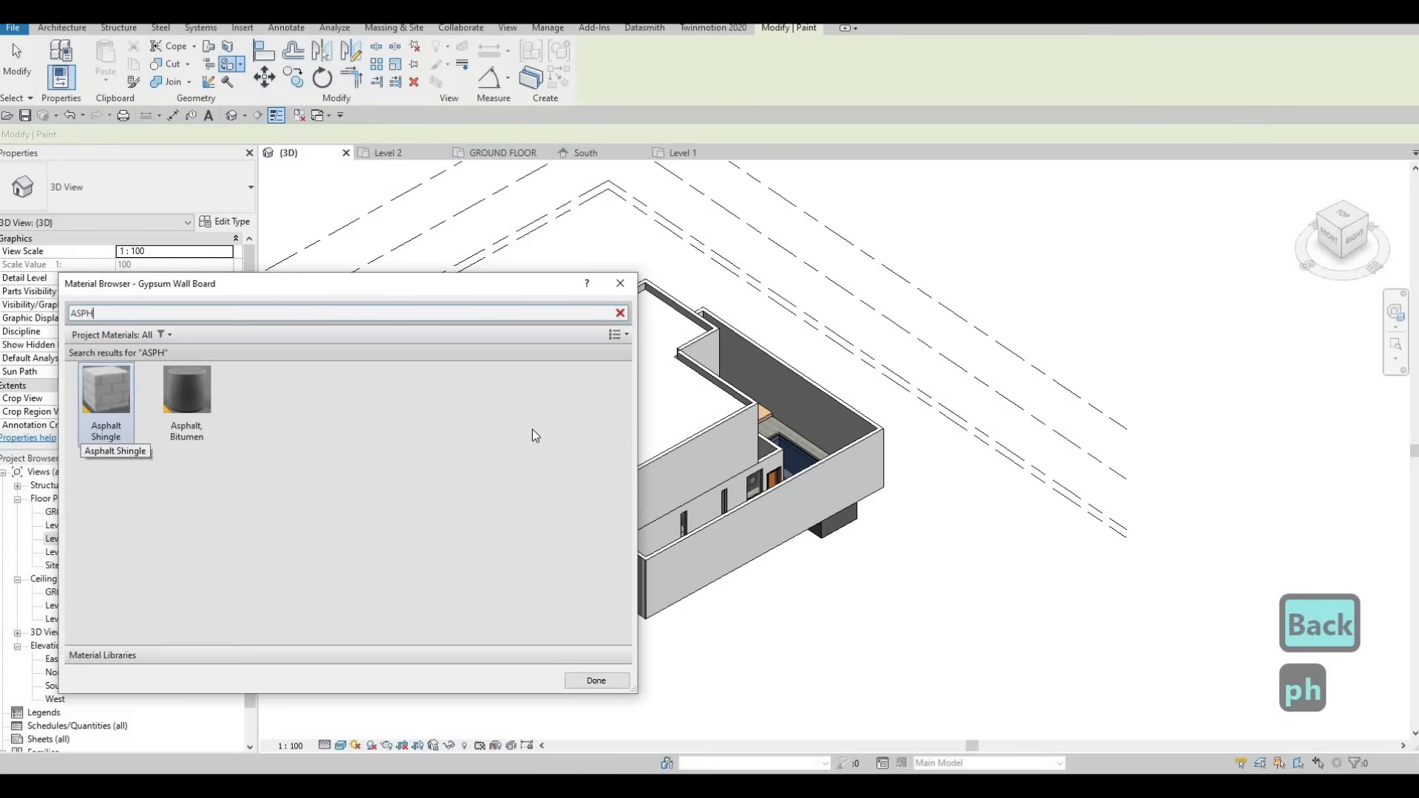
left_click(671, 407)
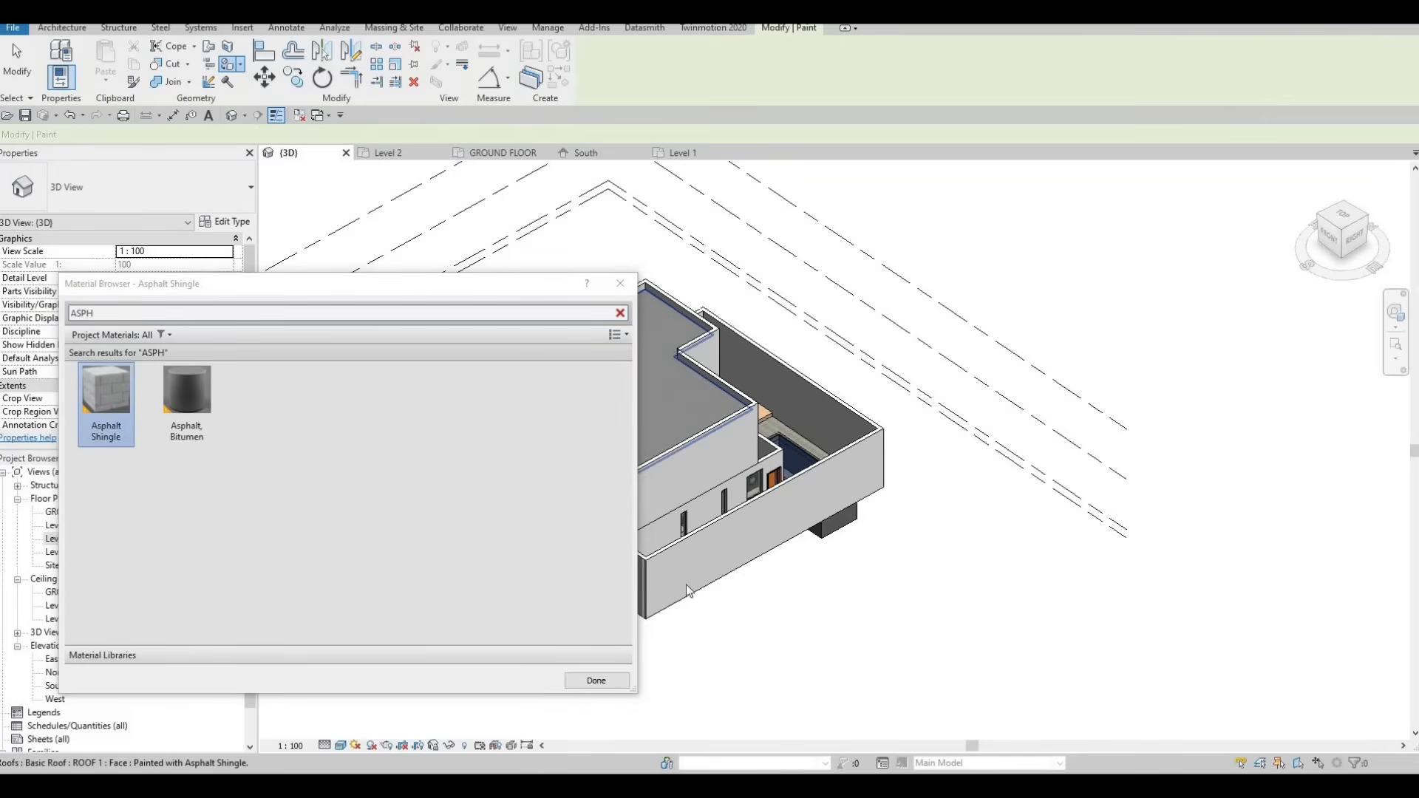
left_click(597, 680)
key("Escape")
key("Escape")
Examine the back of the house and the parapet wall corners around the roof's northern step in 3D
middle_click_drag(623, 441, 613, 372, "shift")
middle_click_drag(656, 326, 473, 414, "shift")
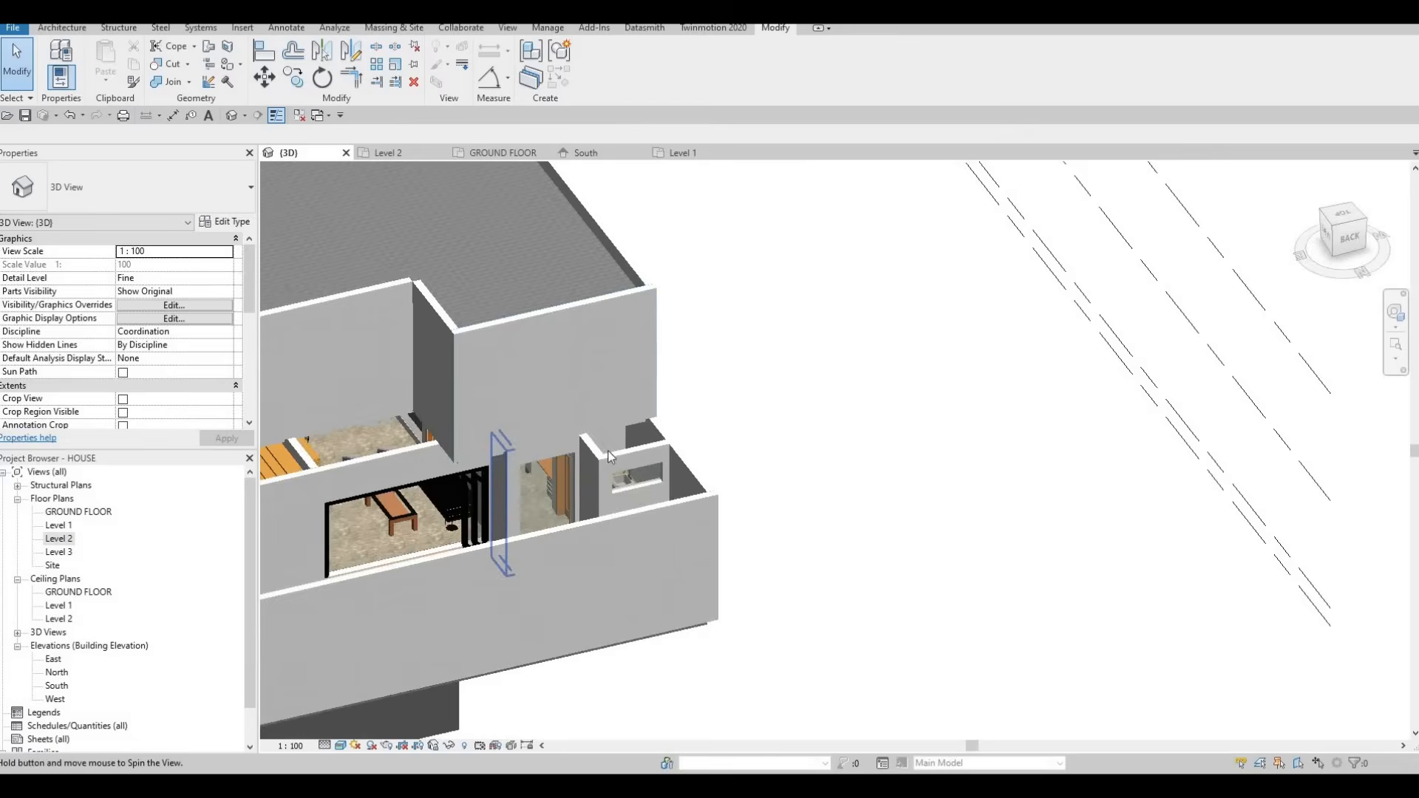
scroll(591, 420, "up", 1)
mouse_move(591, 420)
middle_mouse_down()
mouse_move(641, 404)
mouse_move(599, 416)
middle_mouse_up()
scroll(640, 405, "down", 2)
scroll(597, 416, "down", 1)
middle_click_drag(665, 318, 753, 373, "shift")
scroll(531, 418, "up", 2)
middle_click_drag(623, 283, 590, 468)
scroll(594, 452, "up", 3)
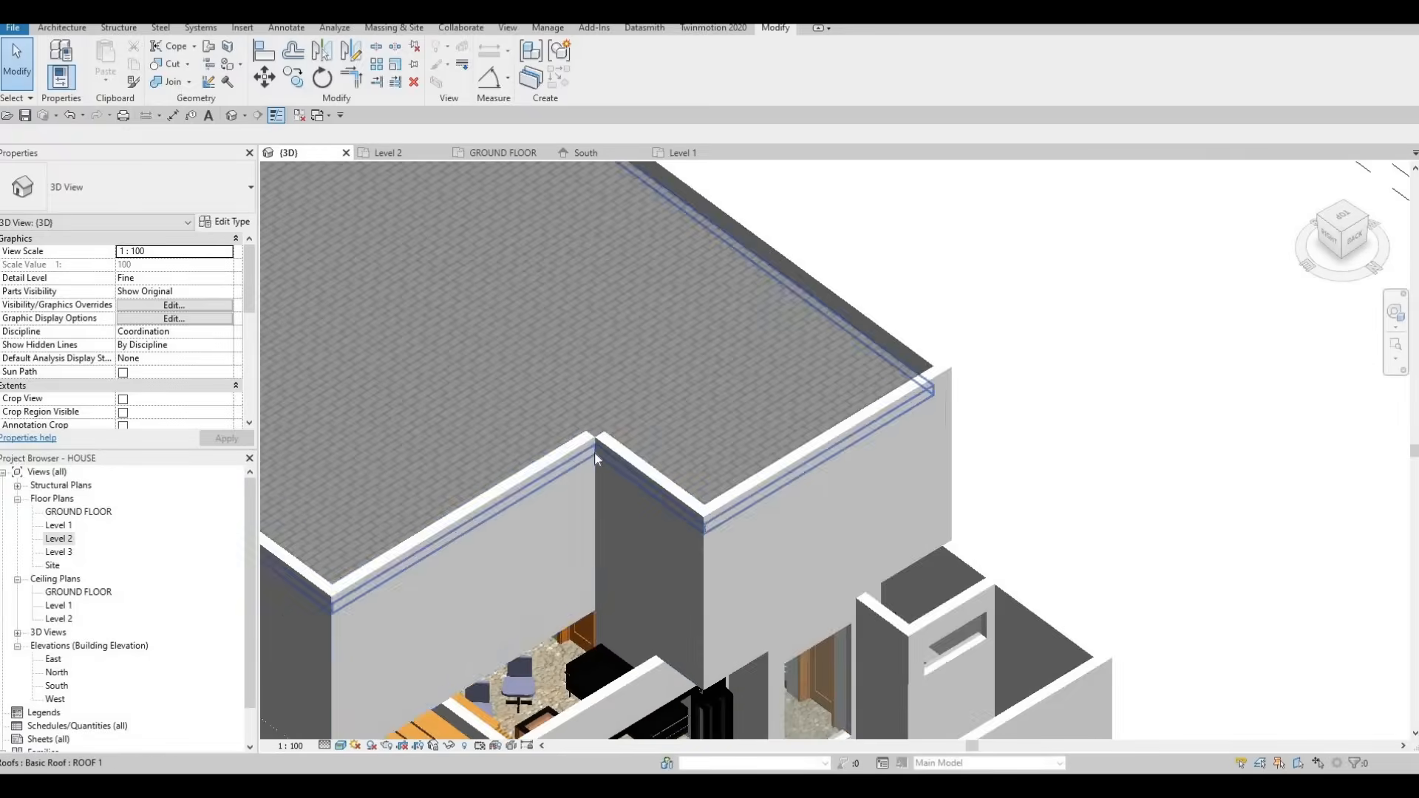
Select the short exterior wall at the roof's northern step and locate its southern junction in the Level 2 plan
key("Escape")
left_click(603, 452)
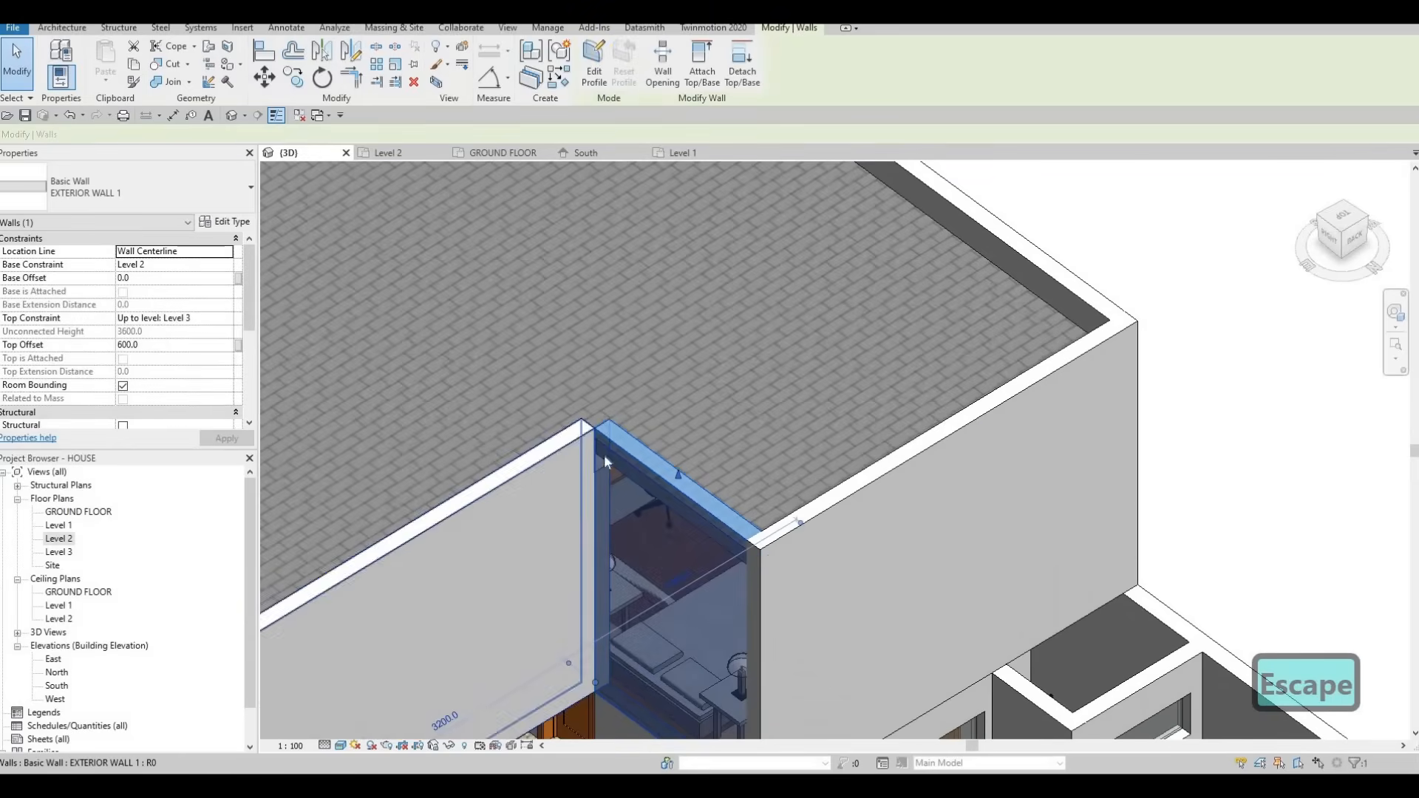
double_click(60, 538)
scroll(601, 630, "down", 3)
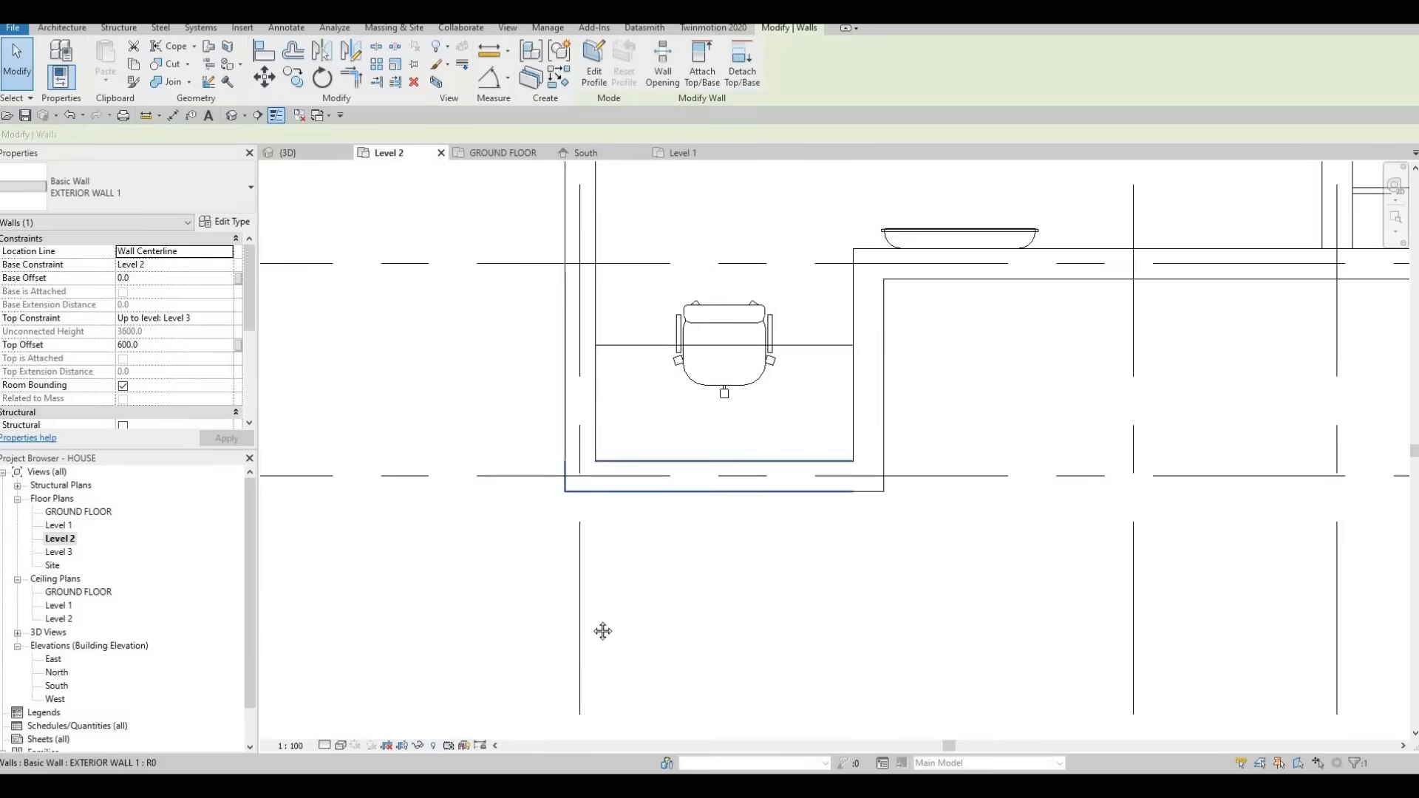
scroll(684, 530, "down", 4)
scroll(668, 314, "up", 8)
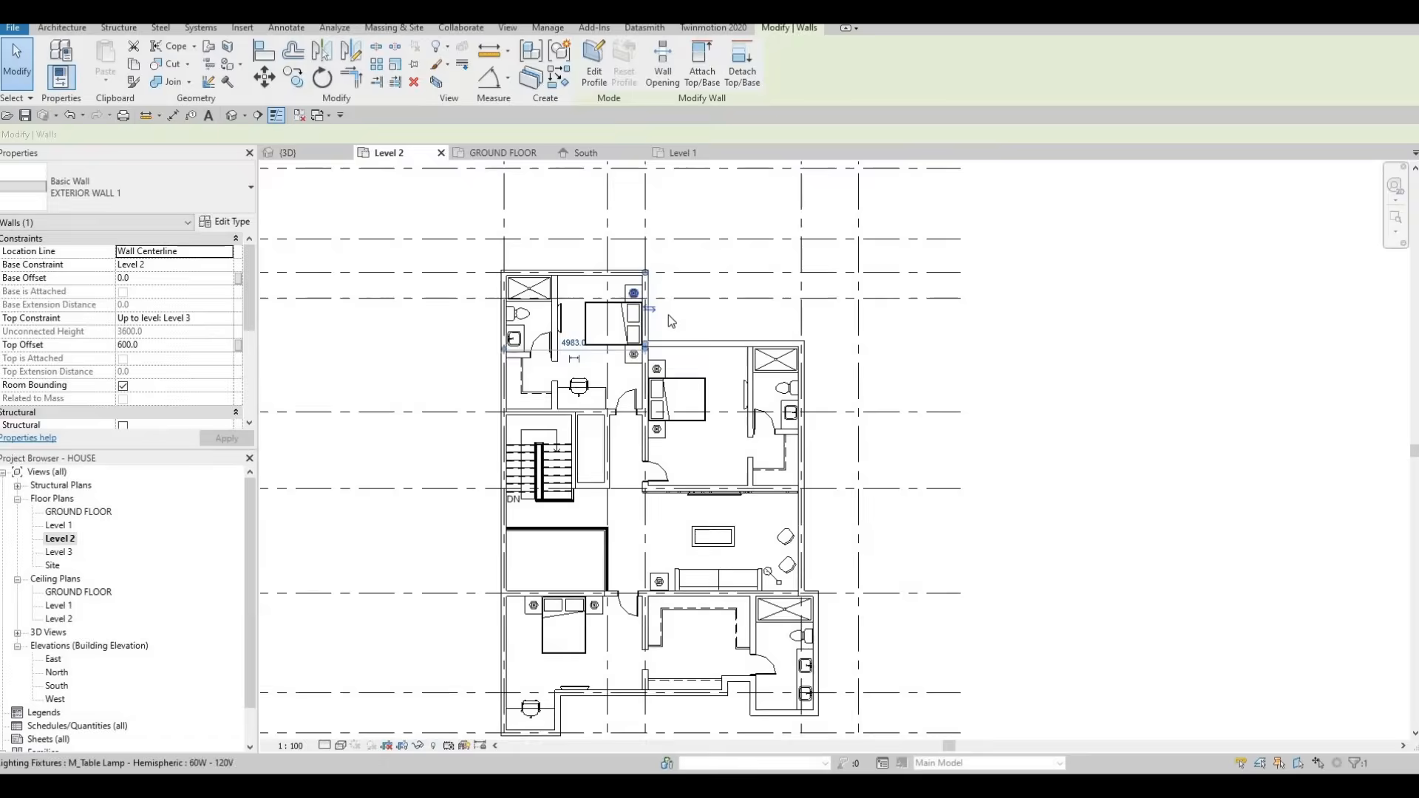
scroll(610, 289, "up", 3)
middle_click_drag(610, 289, 529, 118)
scroll(601, 443, "down", 1)
middle_click_drag(631, 623, 595, 408)
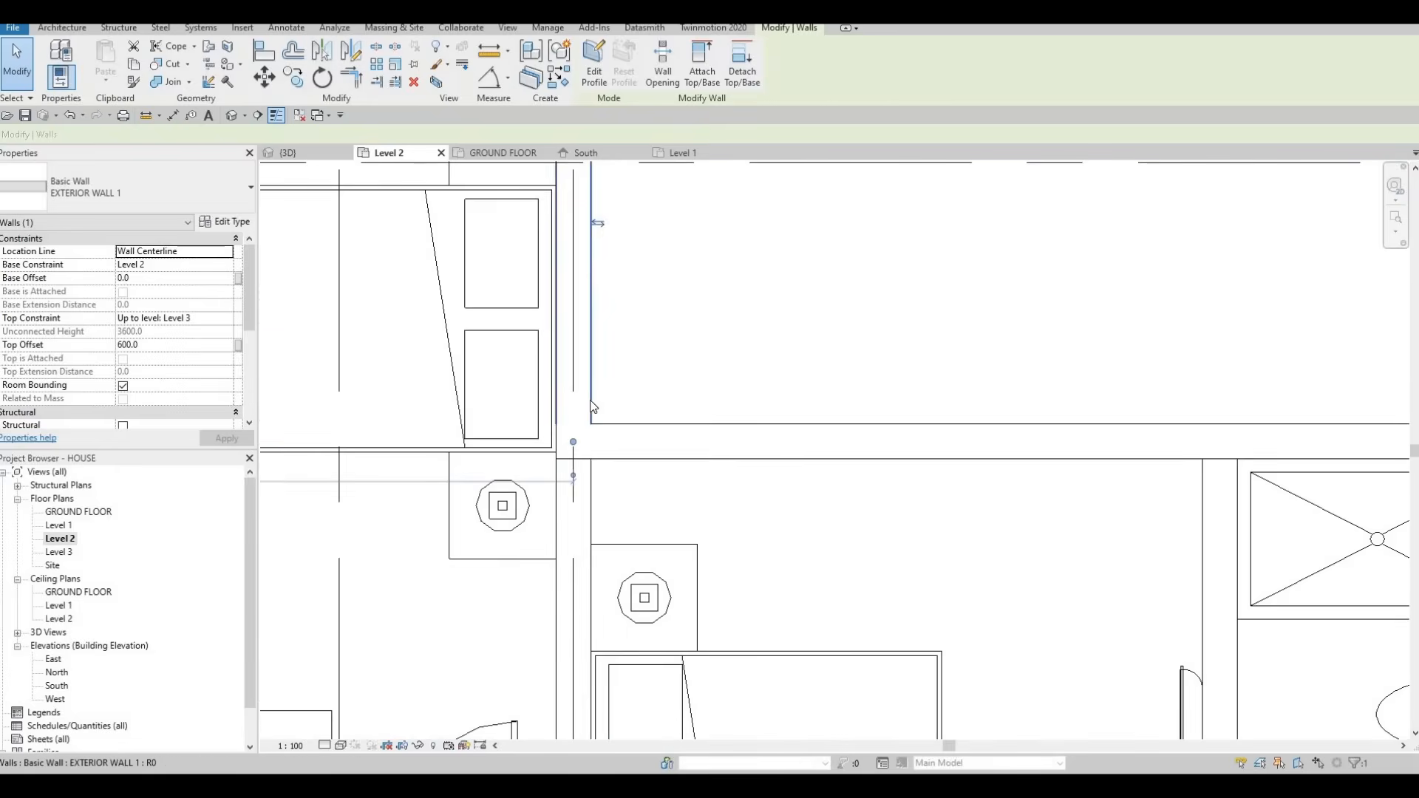
middle_click_drag(587, 493, 583, 422)
Pull the northern end of the interior wall back about 180 mm from the exterior wall junction in the Level 2 plan
key("Escape")
key("Escape")
left_click(565, 376)
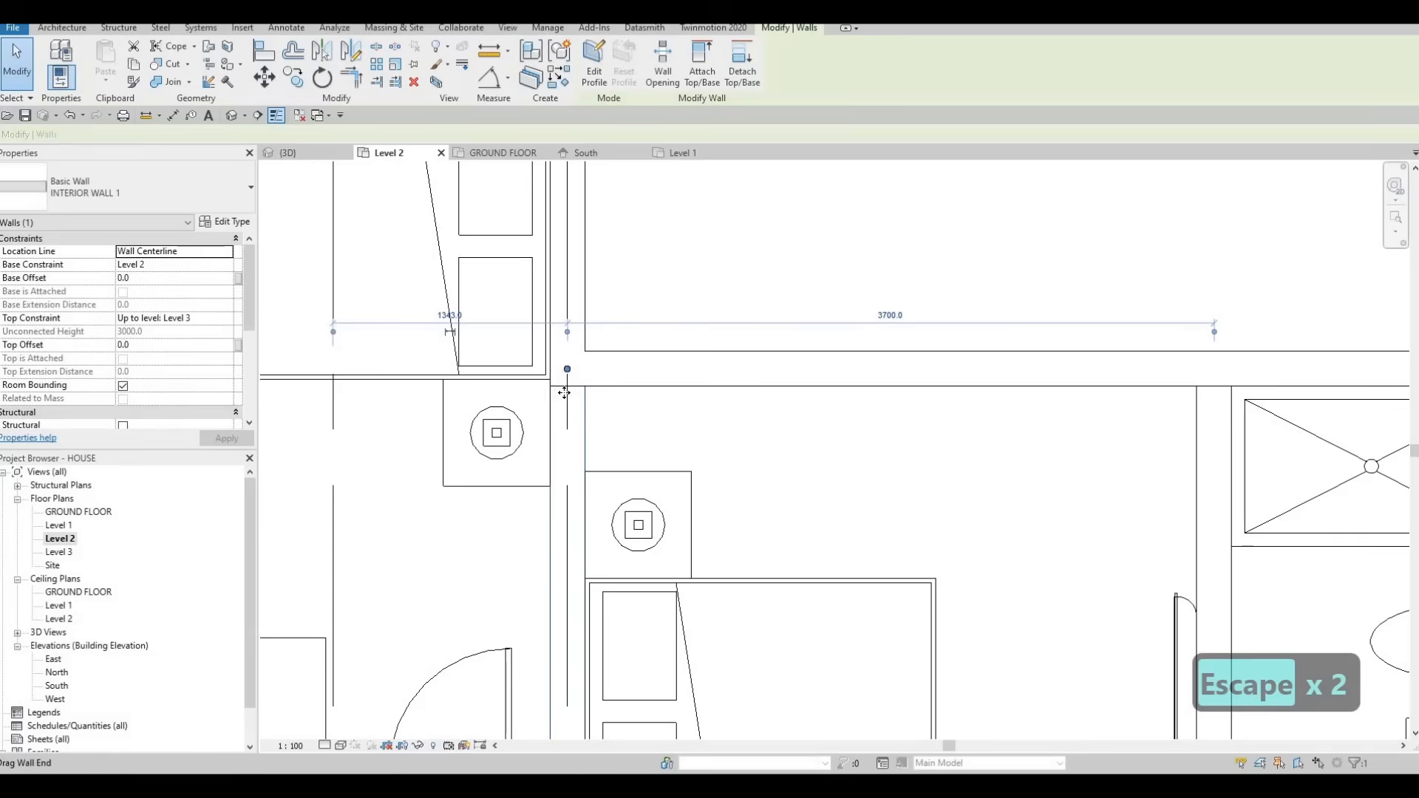
key("Escape")
key("Escape")
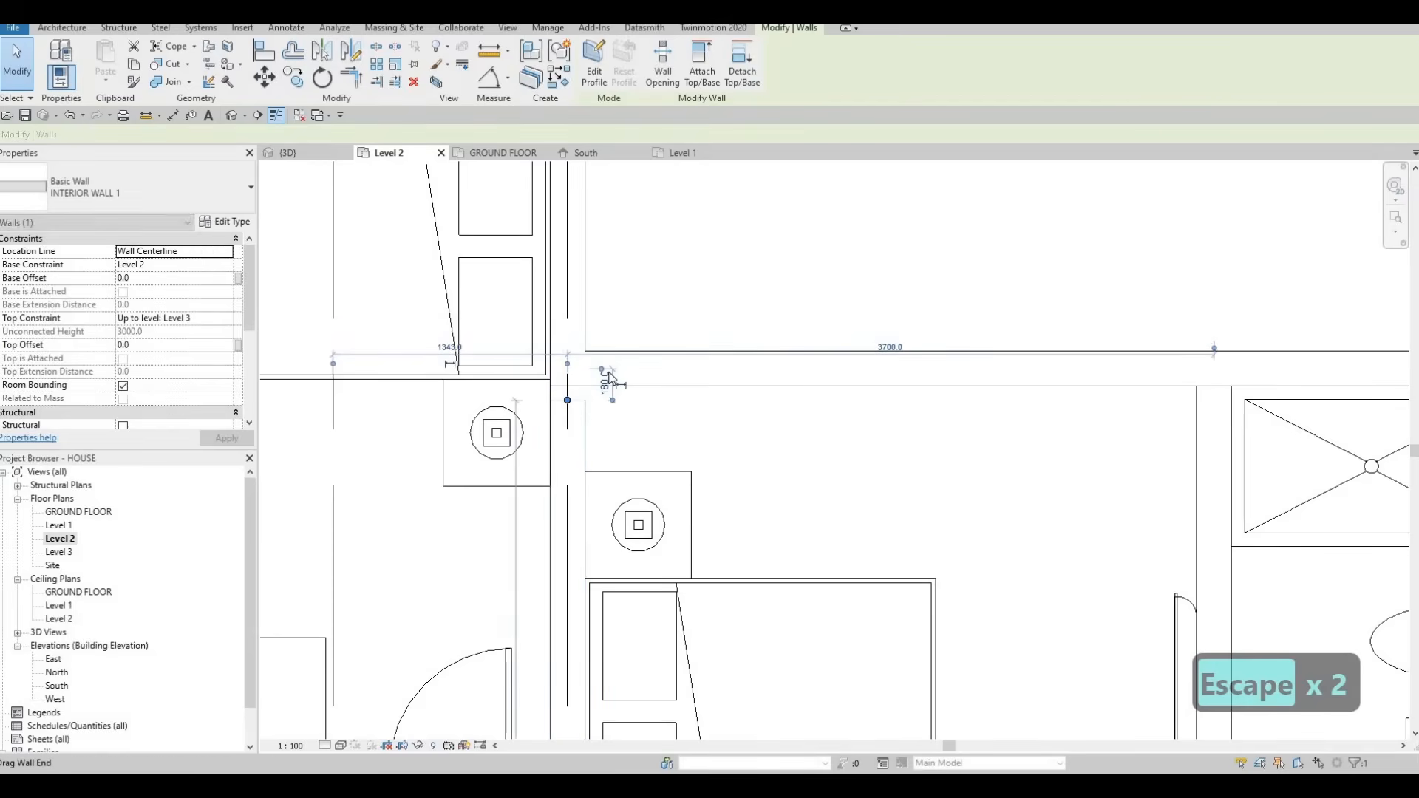
left_click(567, 399)
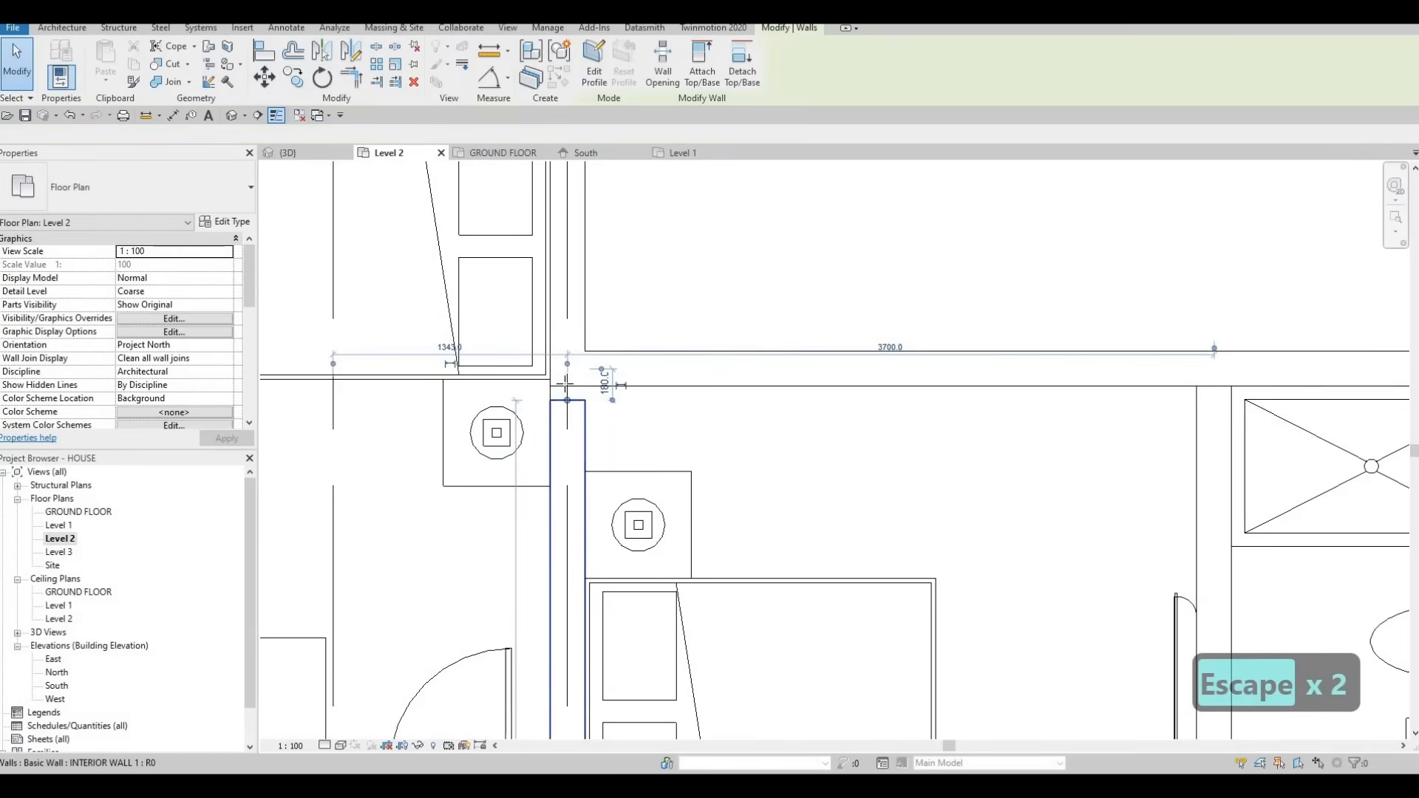
key("Escape")
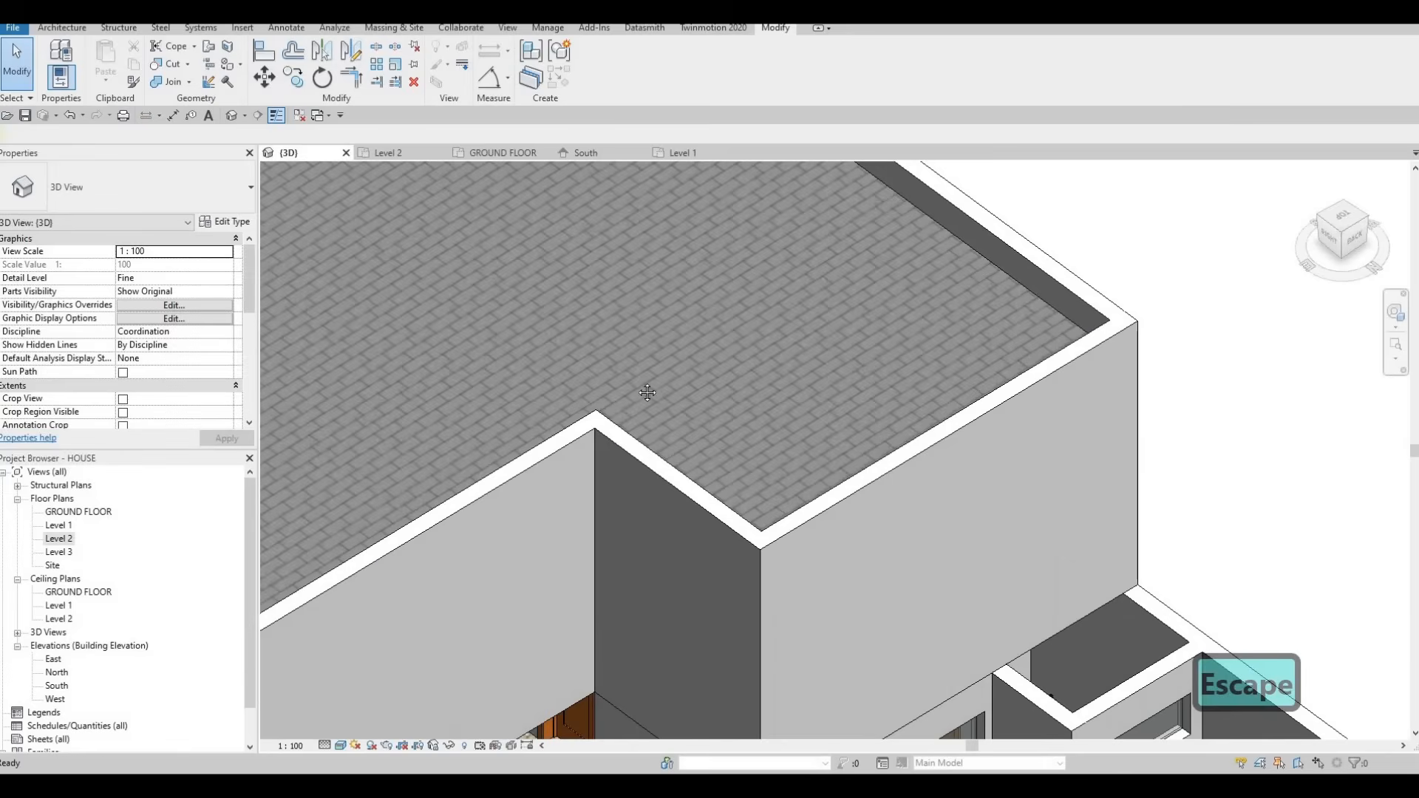
Check the parapet corner at the roof's northern step in 3D and examine the uncovered Level 1 areas behind the house
key("Escape")
middle_click_drag(544, 439, 567, 333)
scroll(673, 338, "down", 3)
scroll(682, 349, "up", 6)
scroll(703, 335, "down", 4)
key("Escape")
key("Escape")
middle_click_drag(821, 396, 554, 480)
scroll(756, 437, "down", 2)
scroll(865, 475, "down", 1)
middle_click_drag(864, 475, 872, 424)
middle_click_drag(731, 443, 808, 476, "shift")
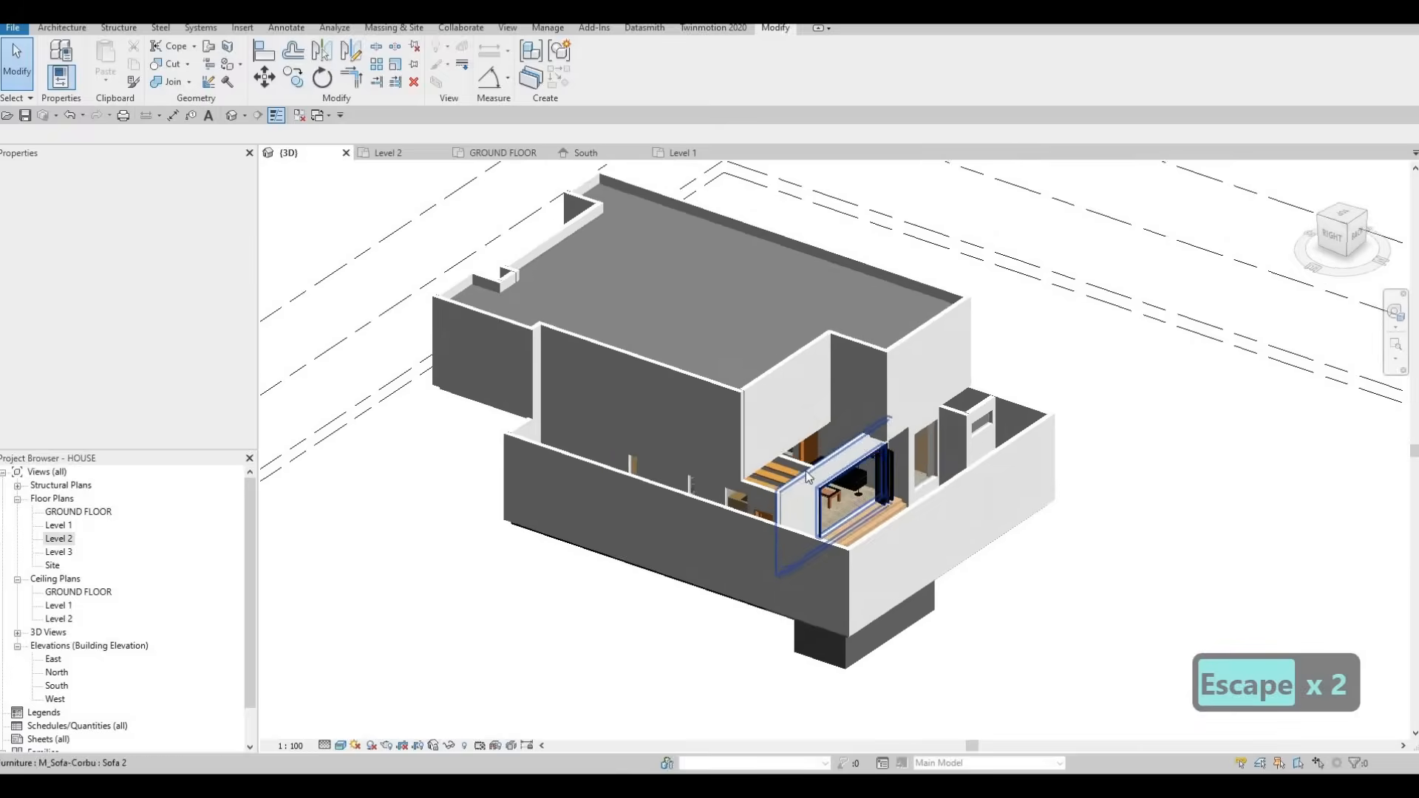
middle_click_drag(830, 413, 734, 406)
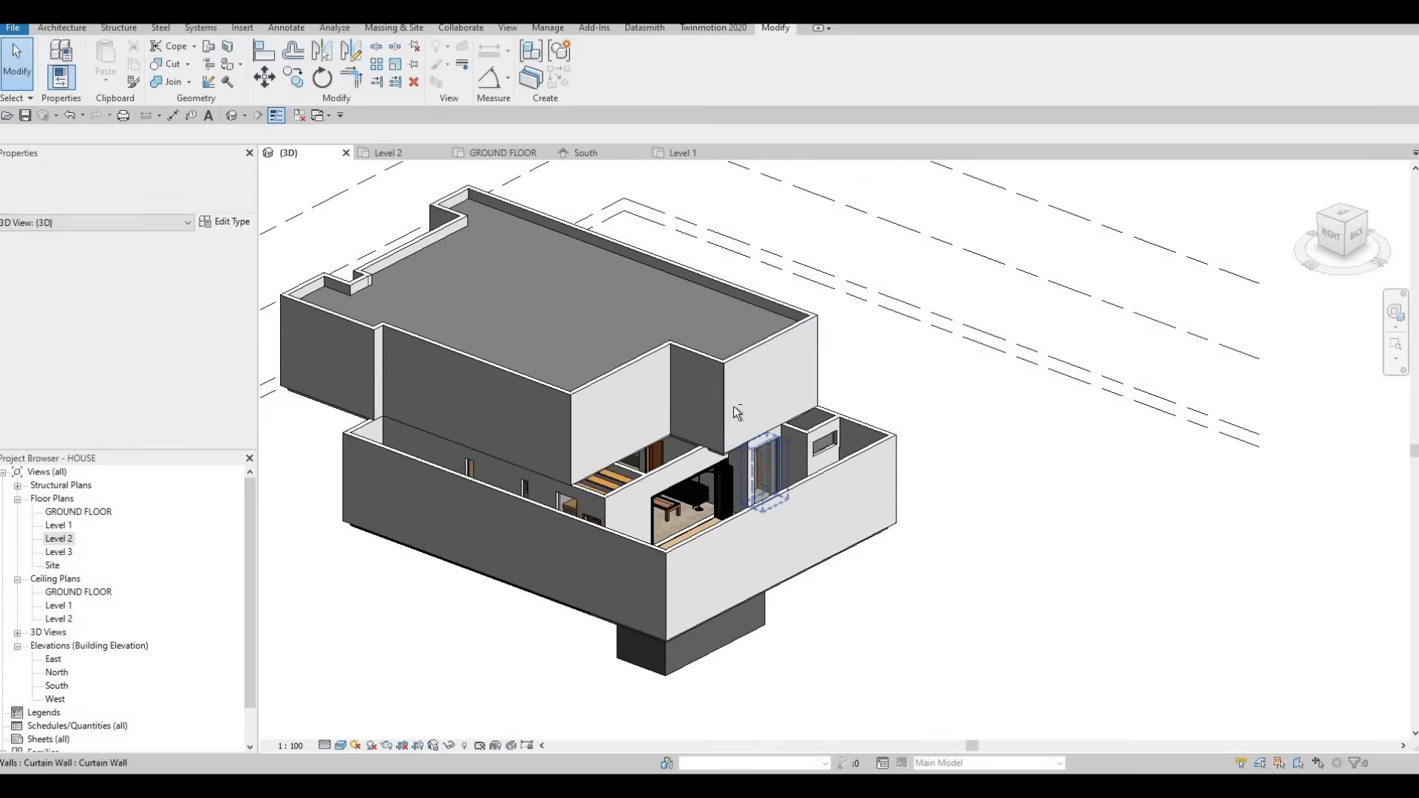
middle_click_drag(815, 338, 741, 297)
middle_click_drag(663, 371, 673, 325, "shift")
scroll(661, 368, "up", 3)
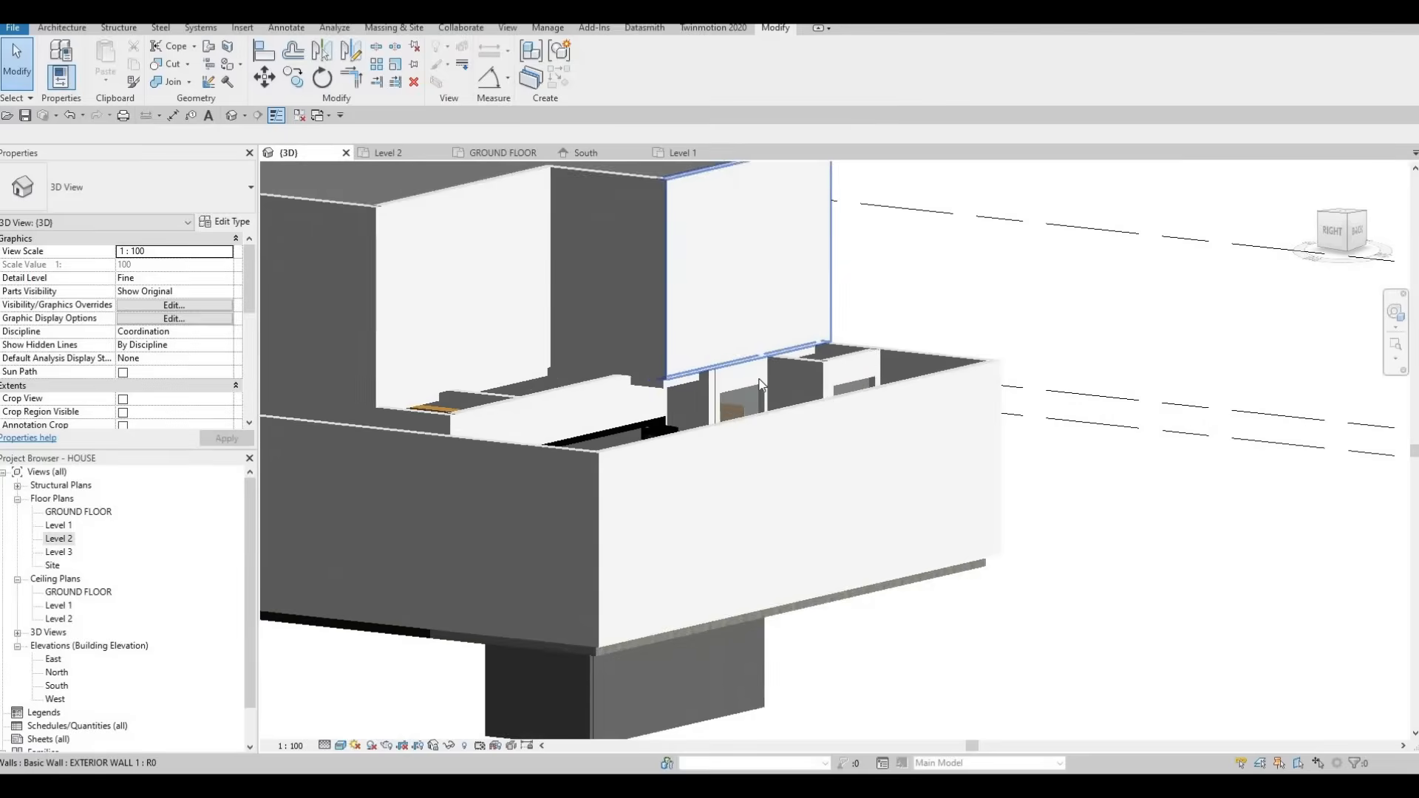
middle_click_drag(712, 418, 742, 415, "shift")
scroll(748, 399, "up", 1)
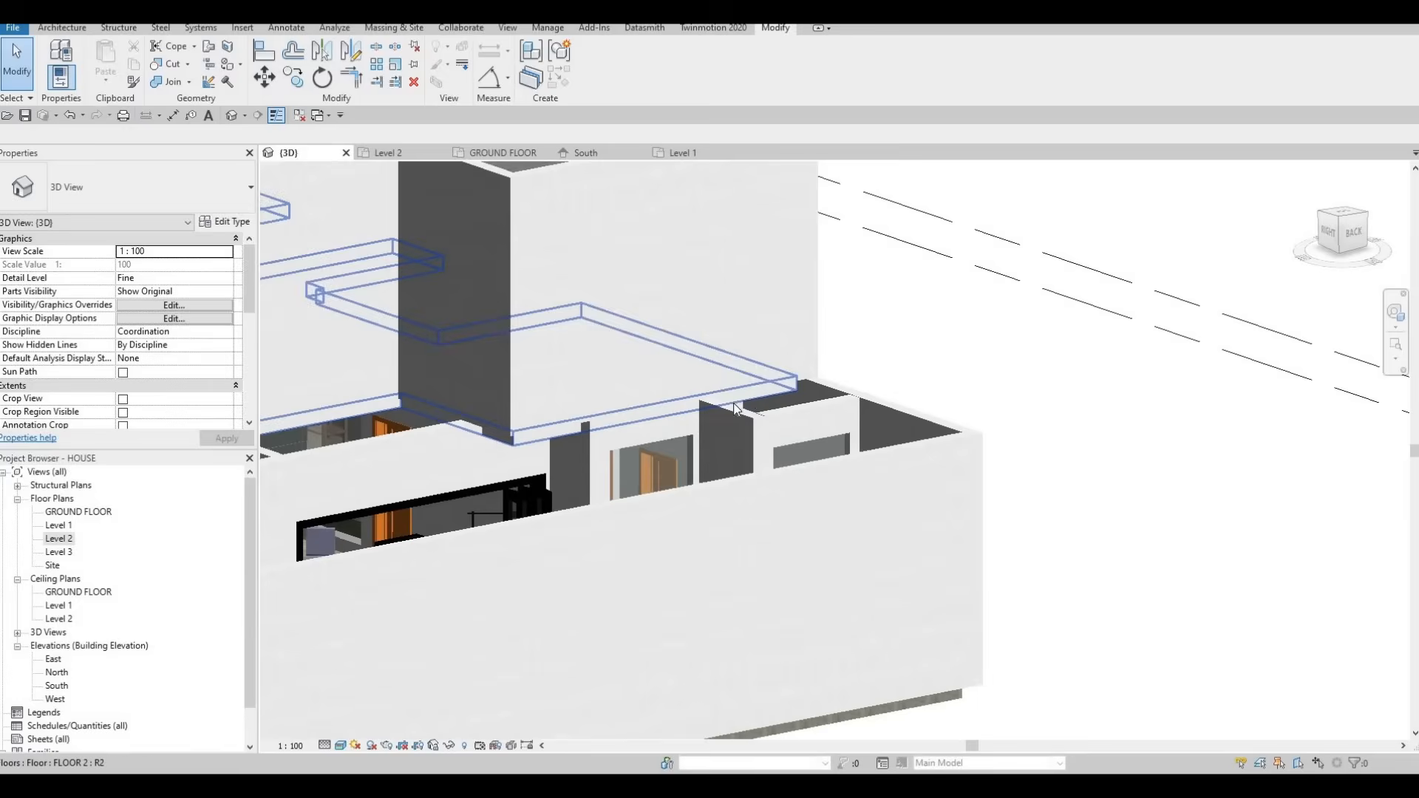
scroll(736, 408, "down", 5)
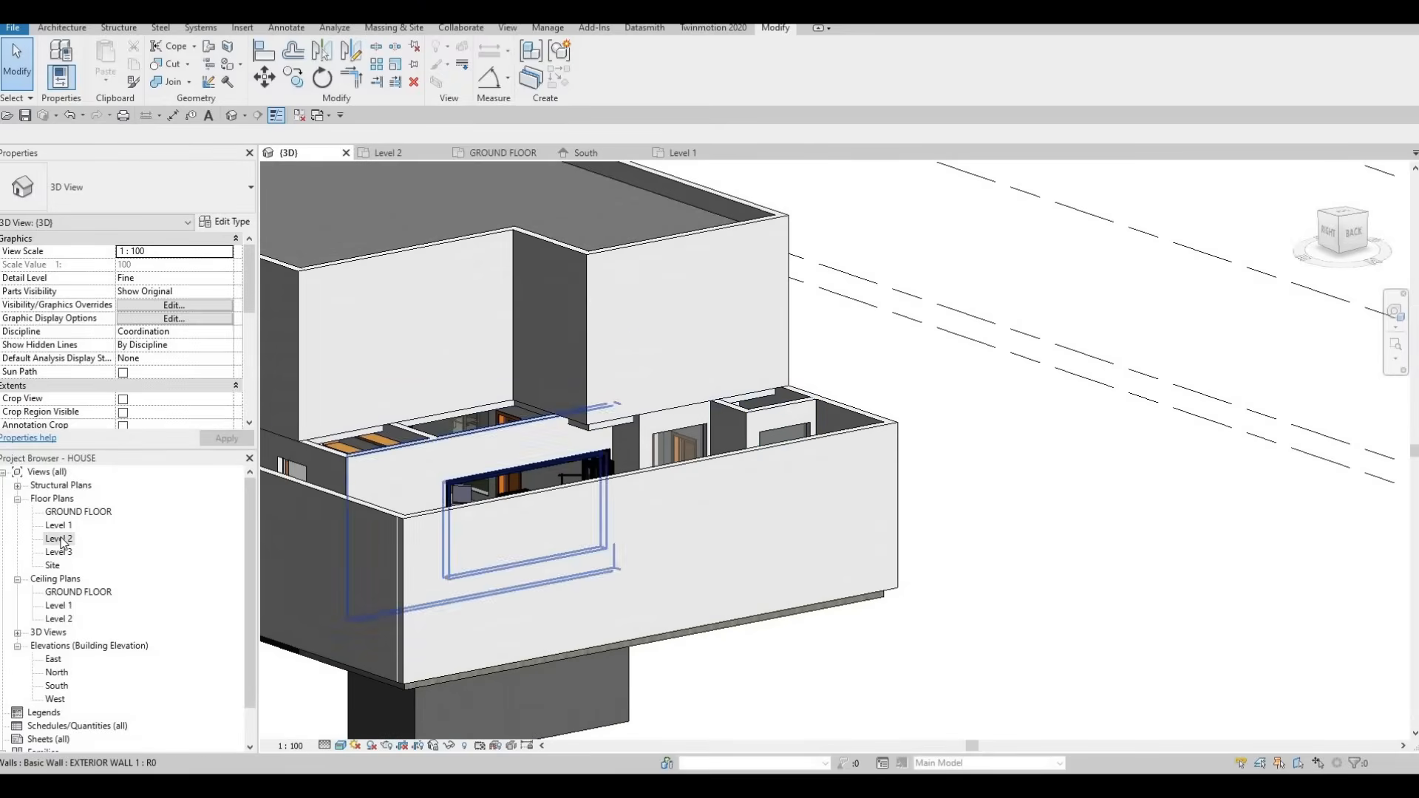
Compare the rear rooms' outline in the Level 2 and Level 1 floor plans
double_click(61, 540)
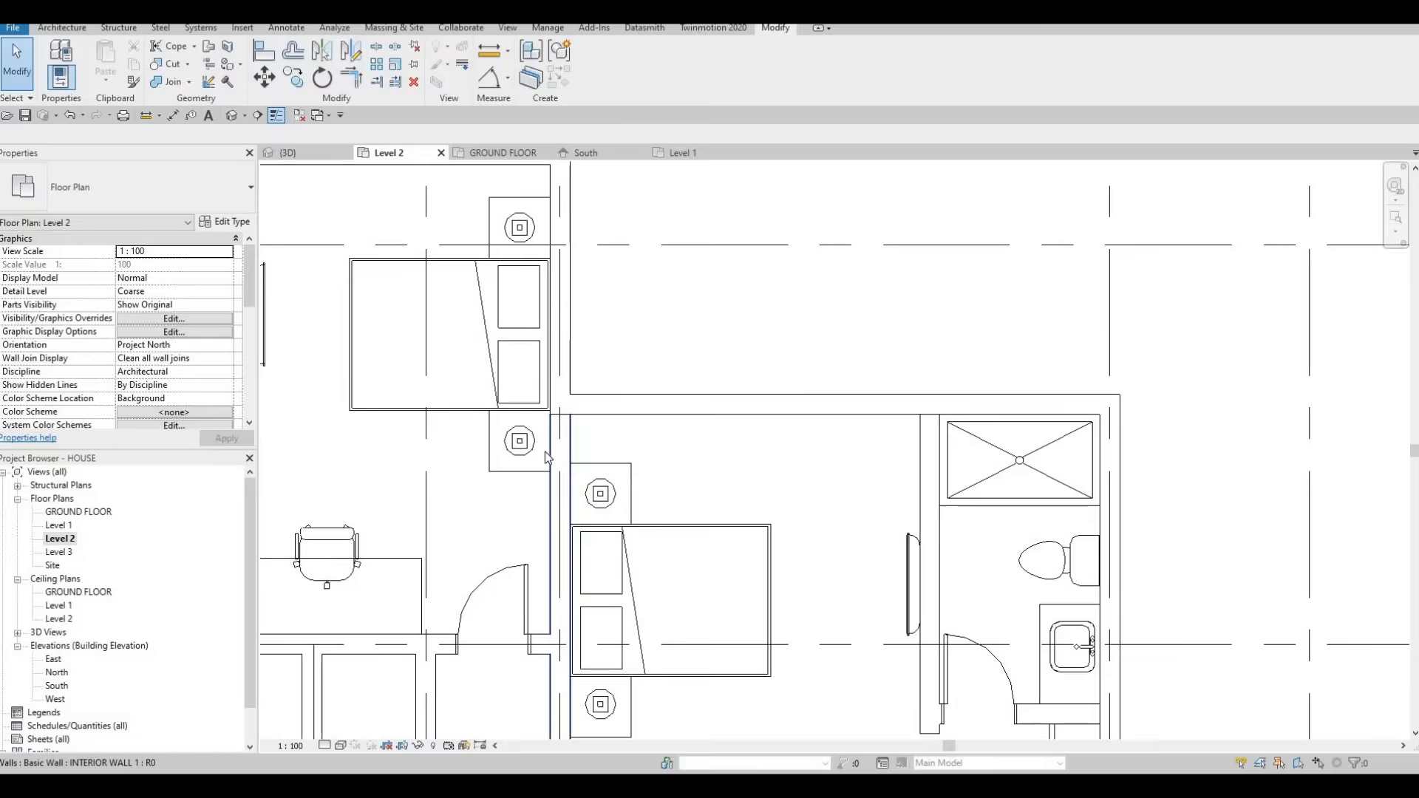
scroll(543, 450, "down", 5)
double_click(59, 526)
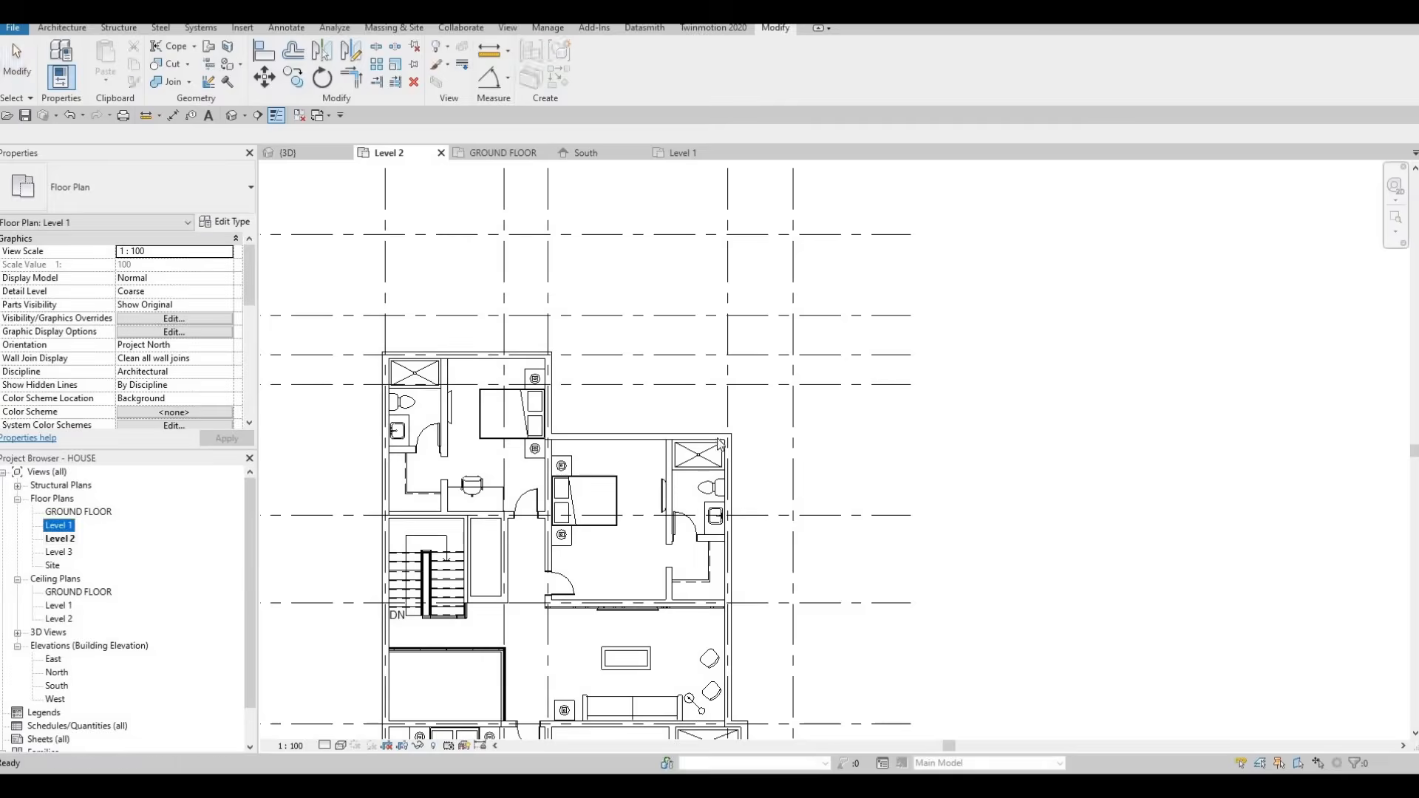
scroll(824, 516, "down", 3)
scroll(831, 520, "up", 3)
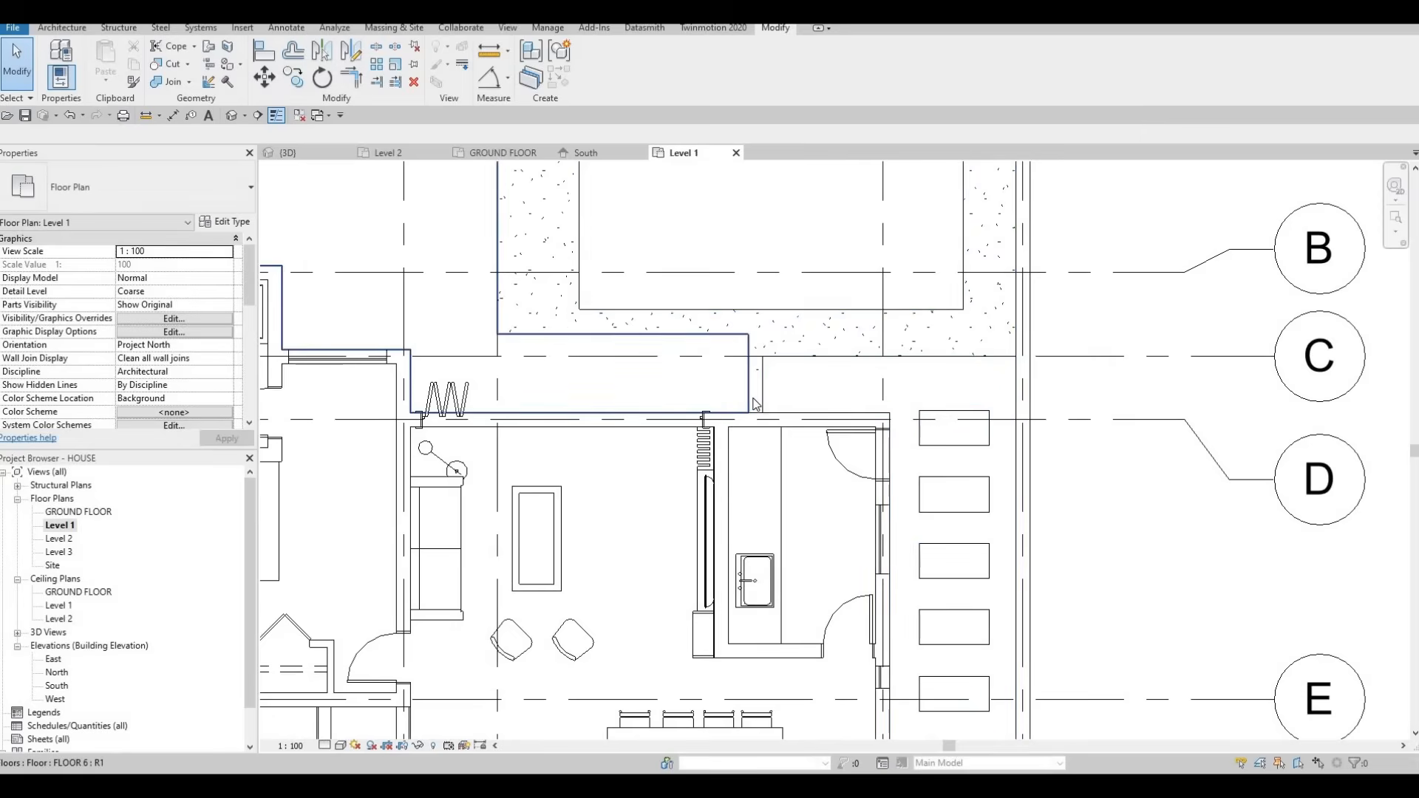
scroll(775, 400, "down", 2)
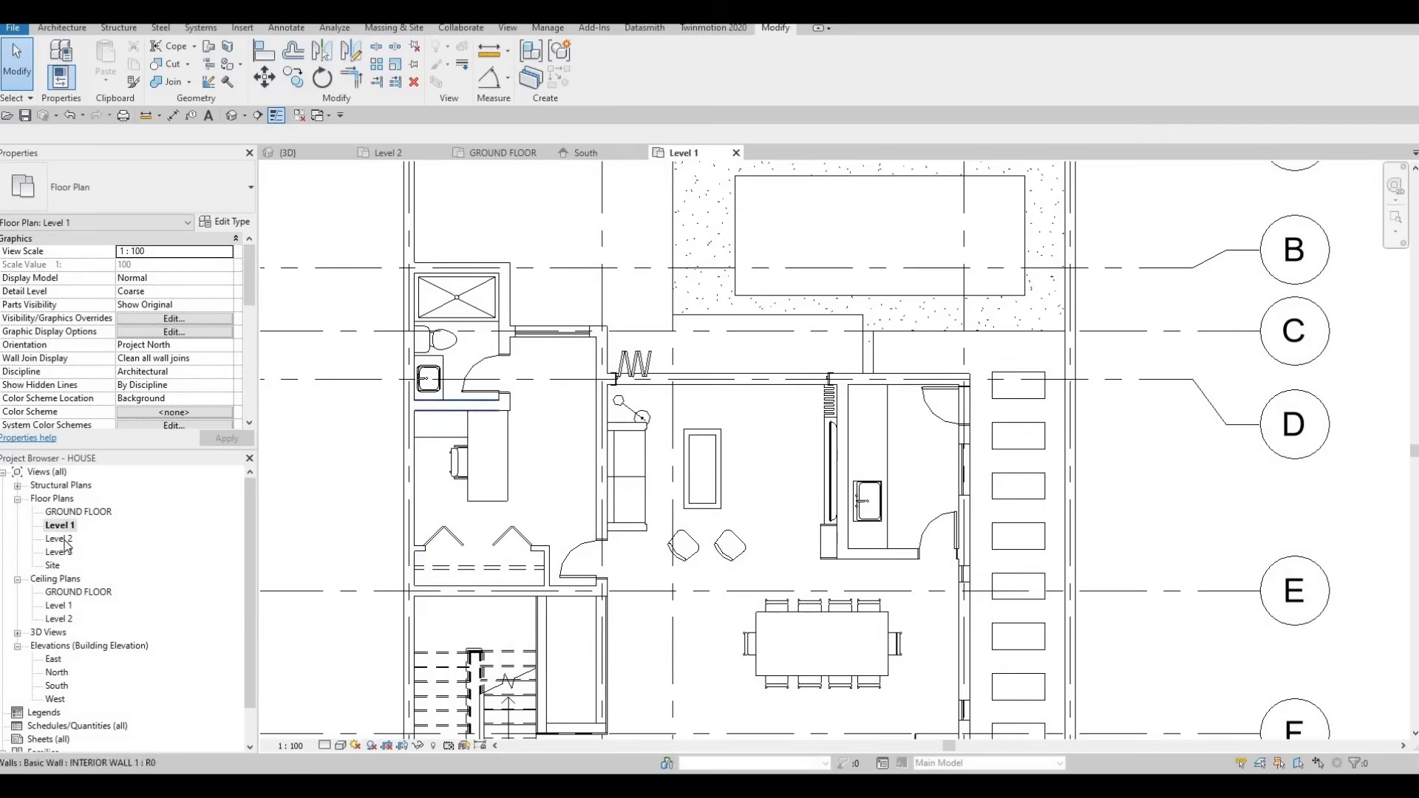
Set the underlay base level of the Level 2 floor plan to Level 1
double_click(65, 540)
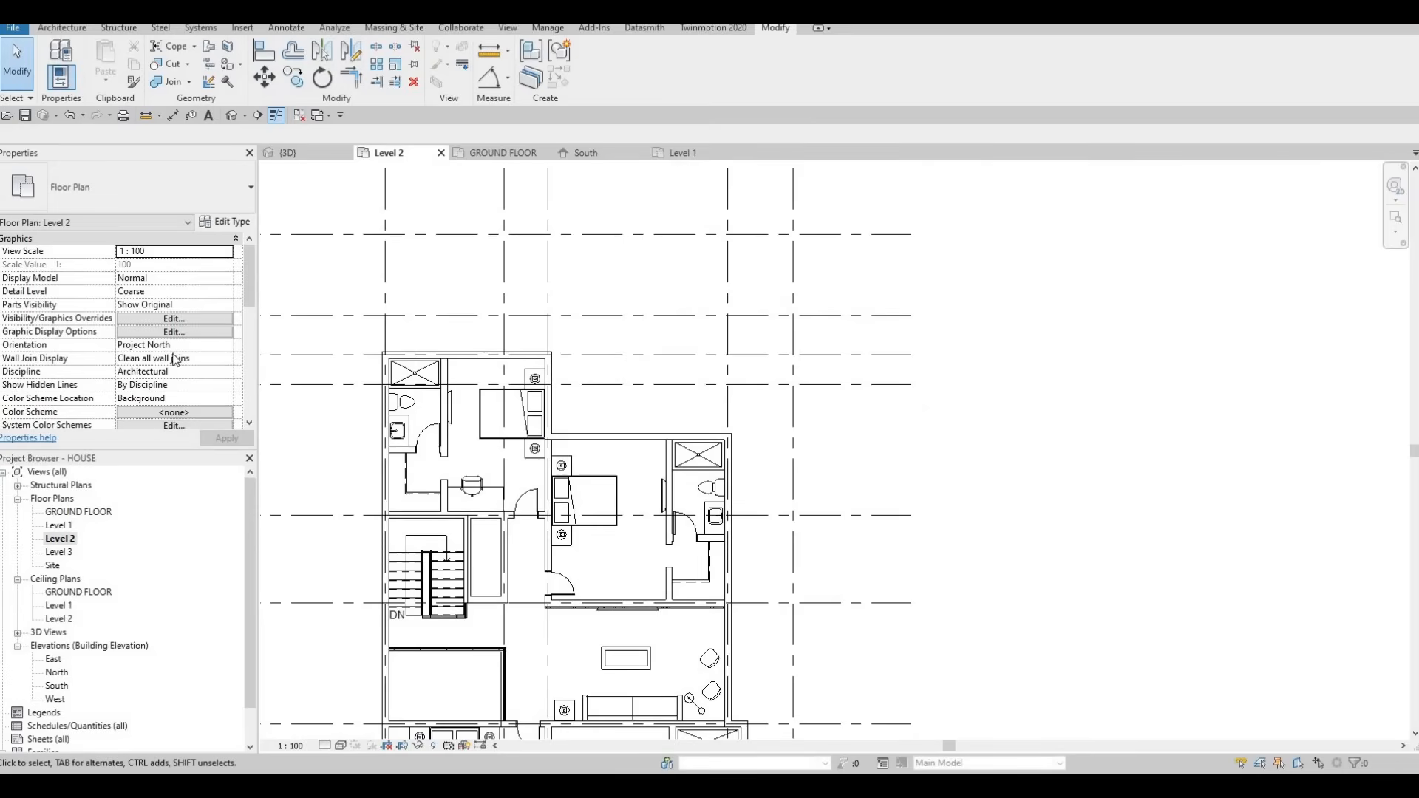
scroll(169, 361, "down", 5)
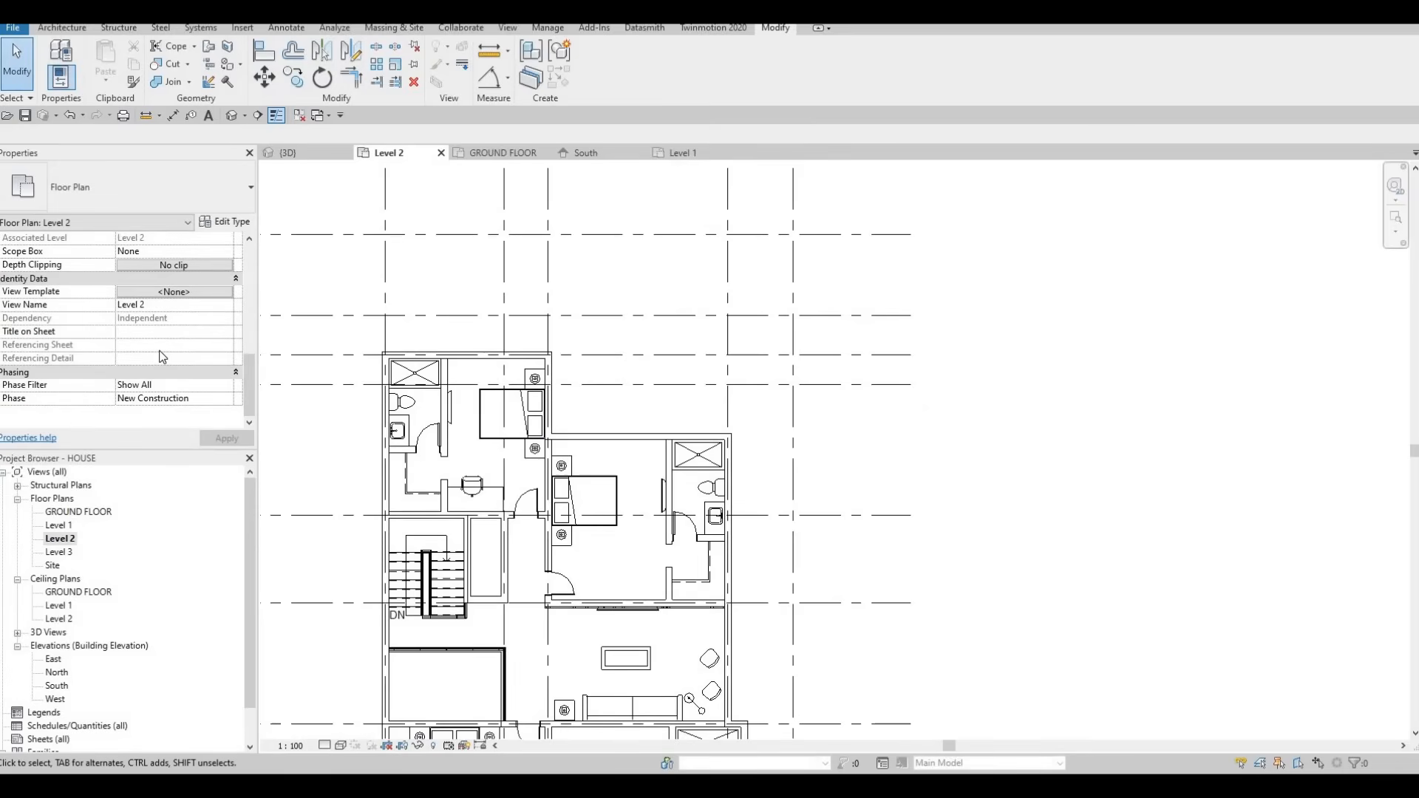
scroll(163, 356, "up", 4)
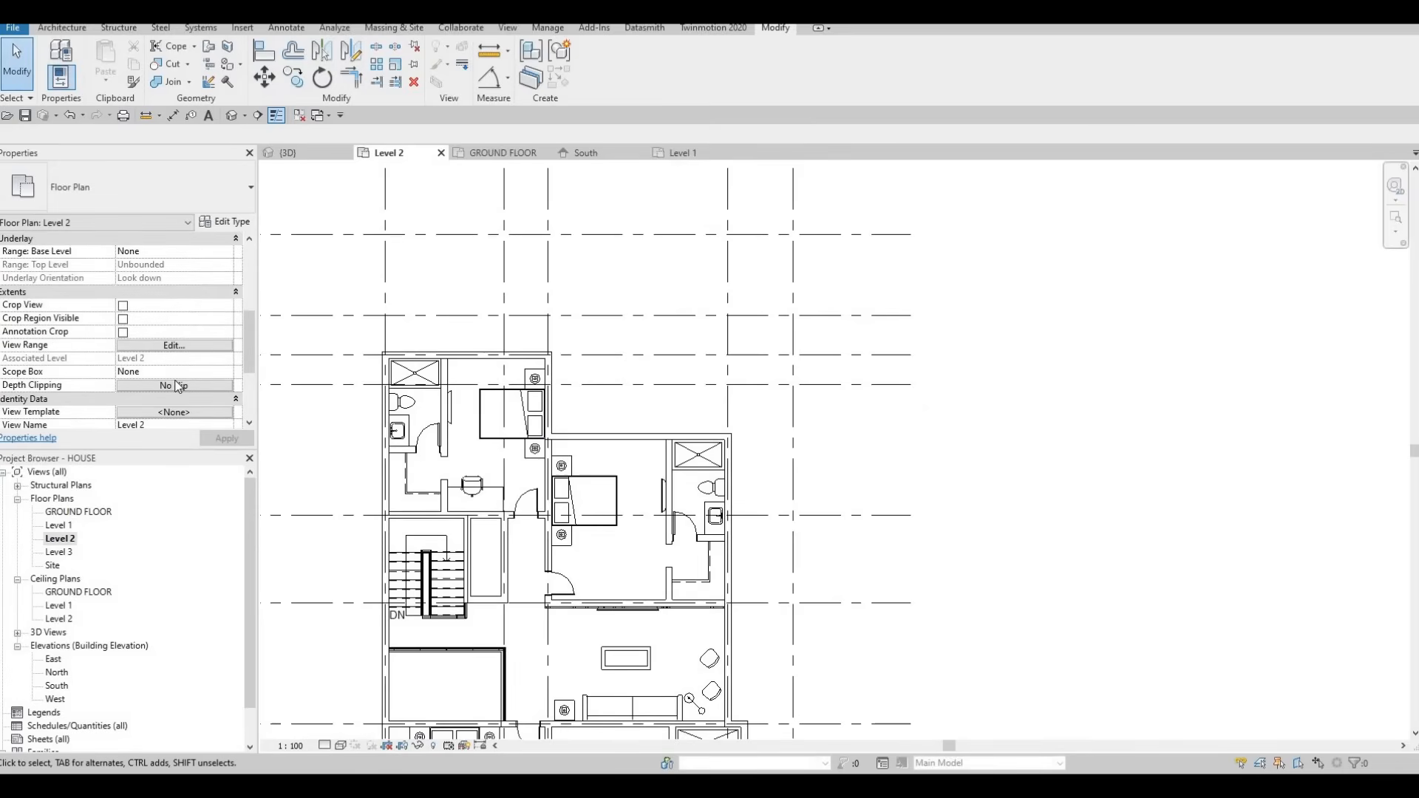
scroll(179, 386, "down", 1)
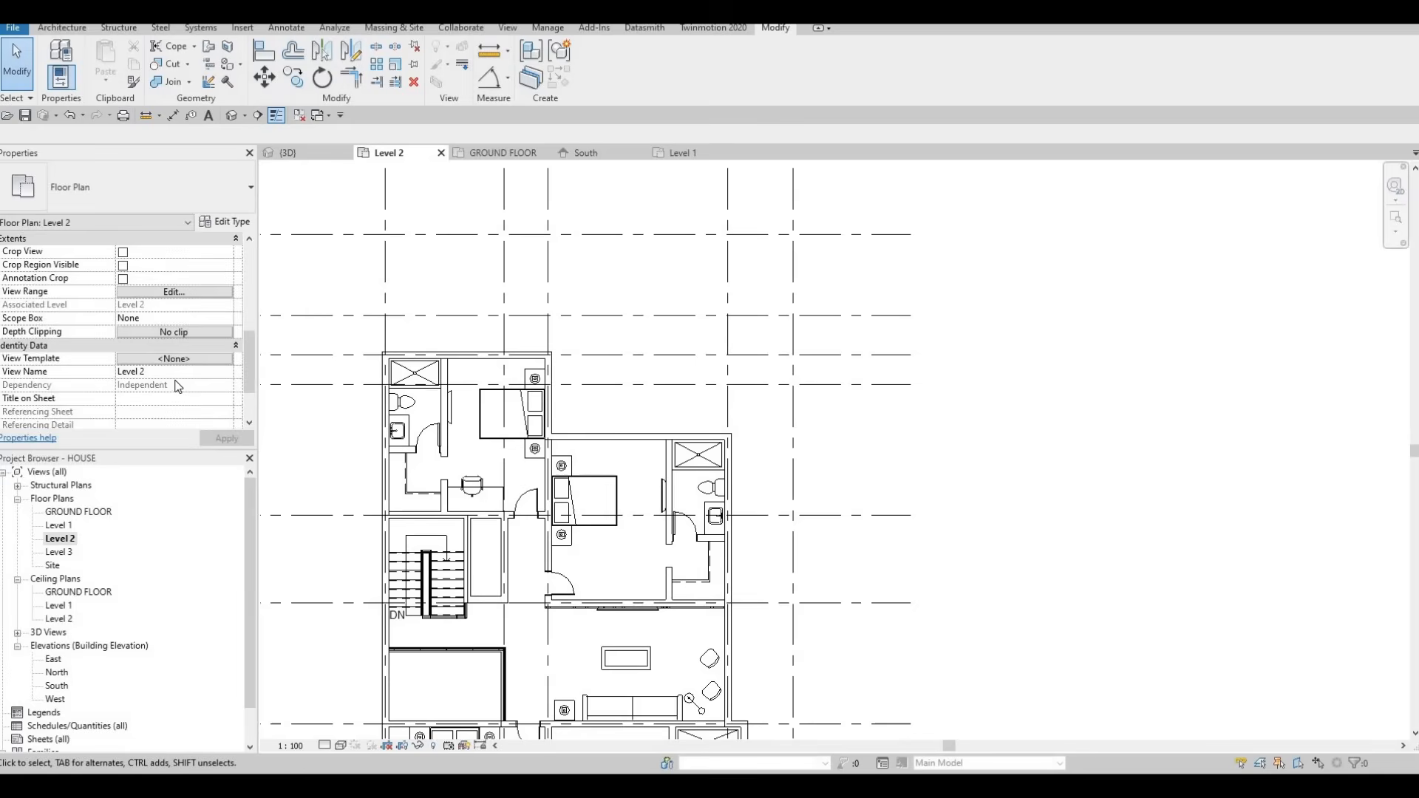
scroll(181, 355, "up", 3)
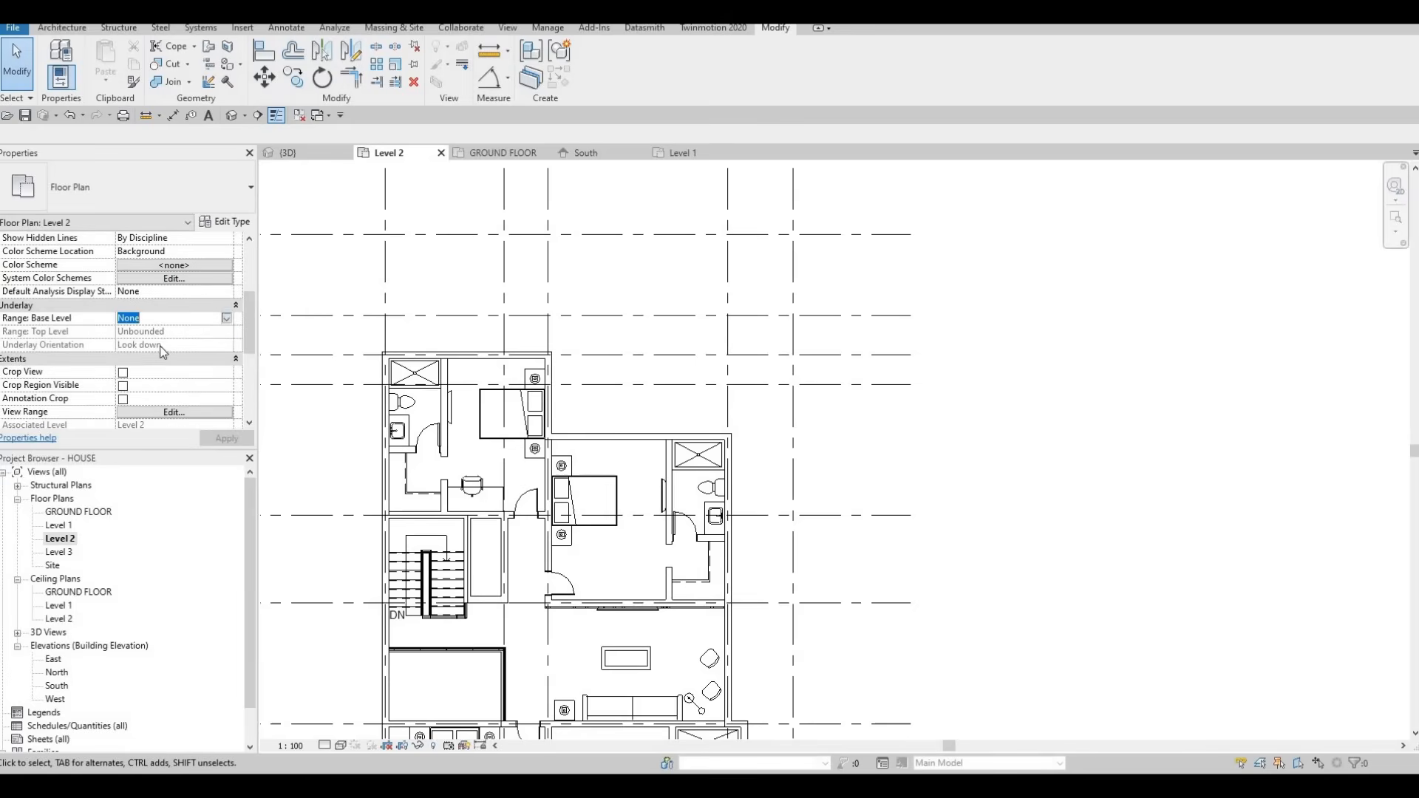
key("Down")
key("Down")
key("Return")
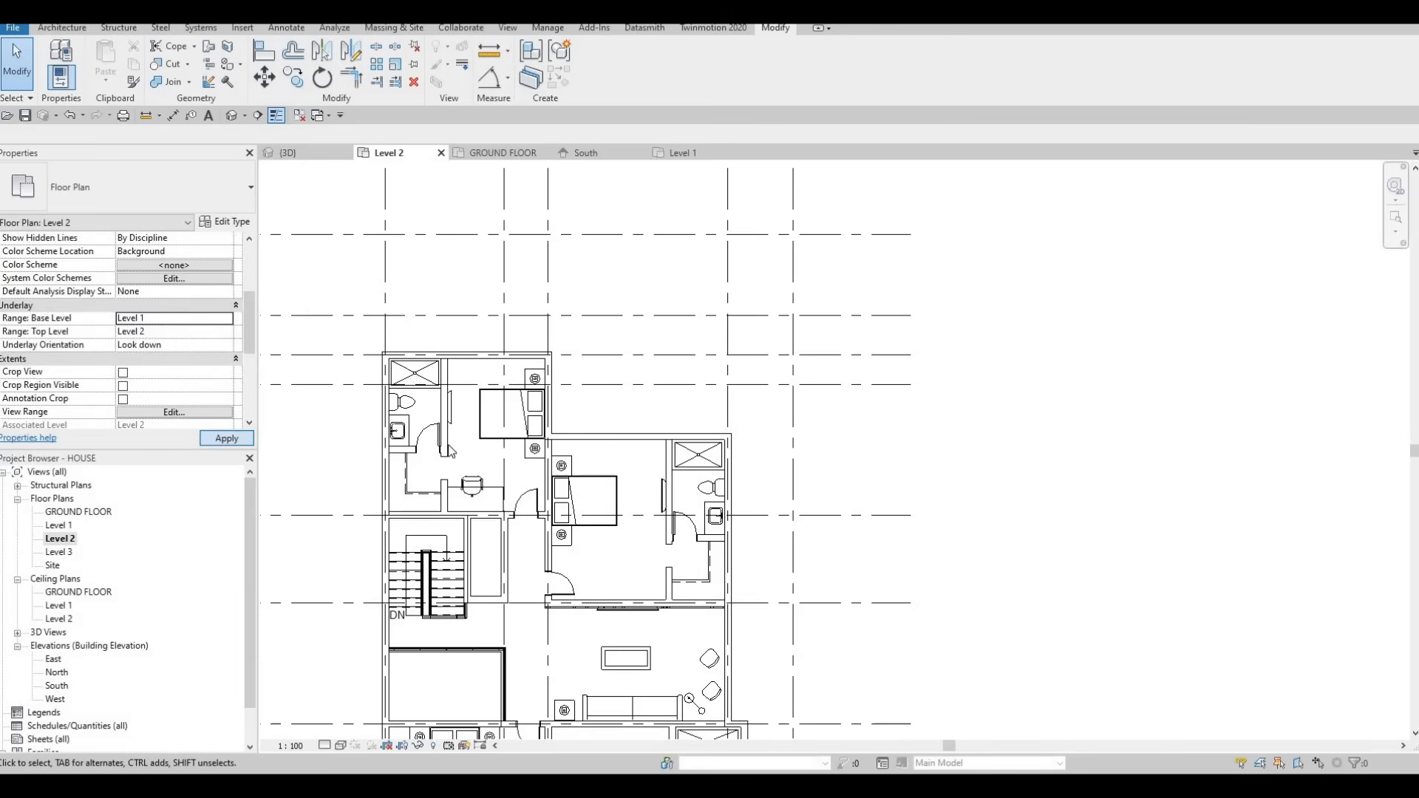
scroll(647, 386, "up", 3)
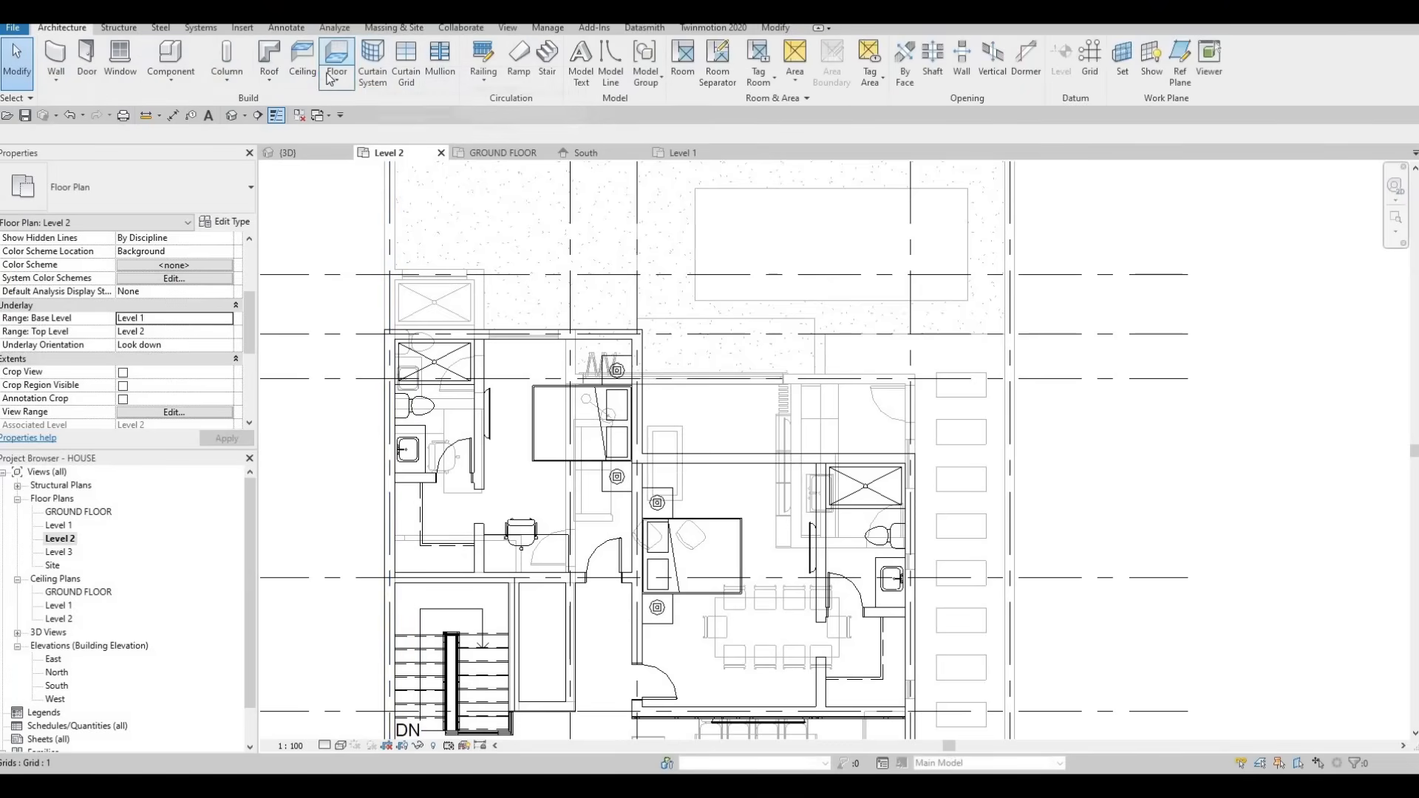
Create a flat ROOF 1 from a rectangular footprint of about 7.4 m² over the uncovered Level 1 strip beside the bedroom
left_click(270, 59)
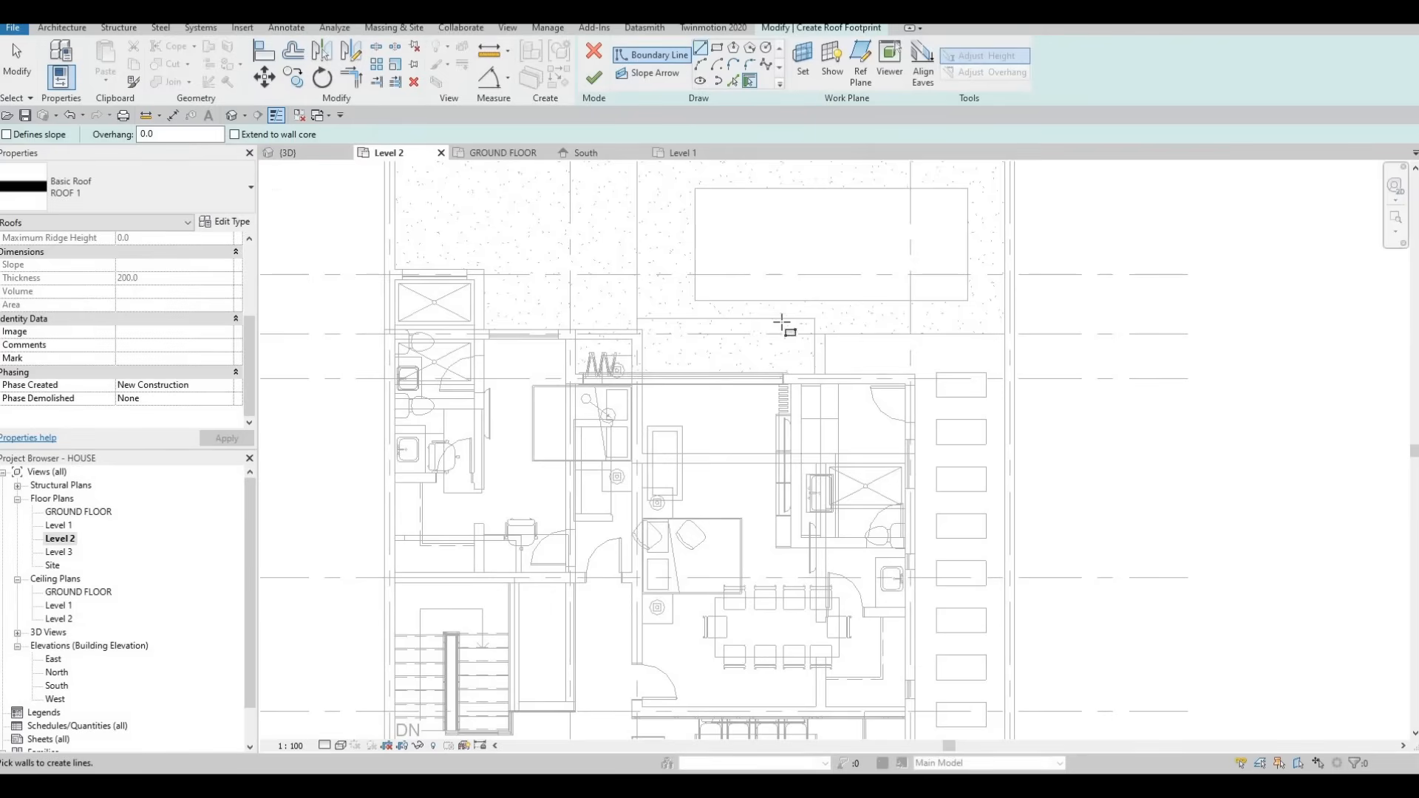
scroll(883, 416, "up", 3)
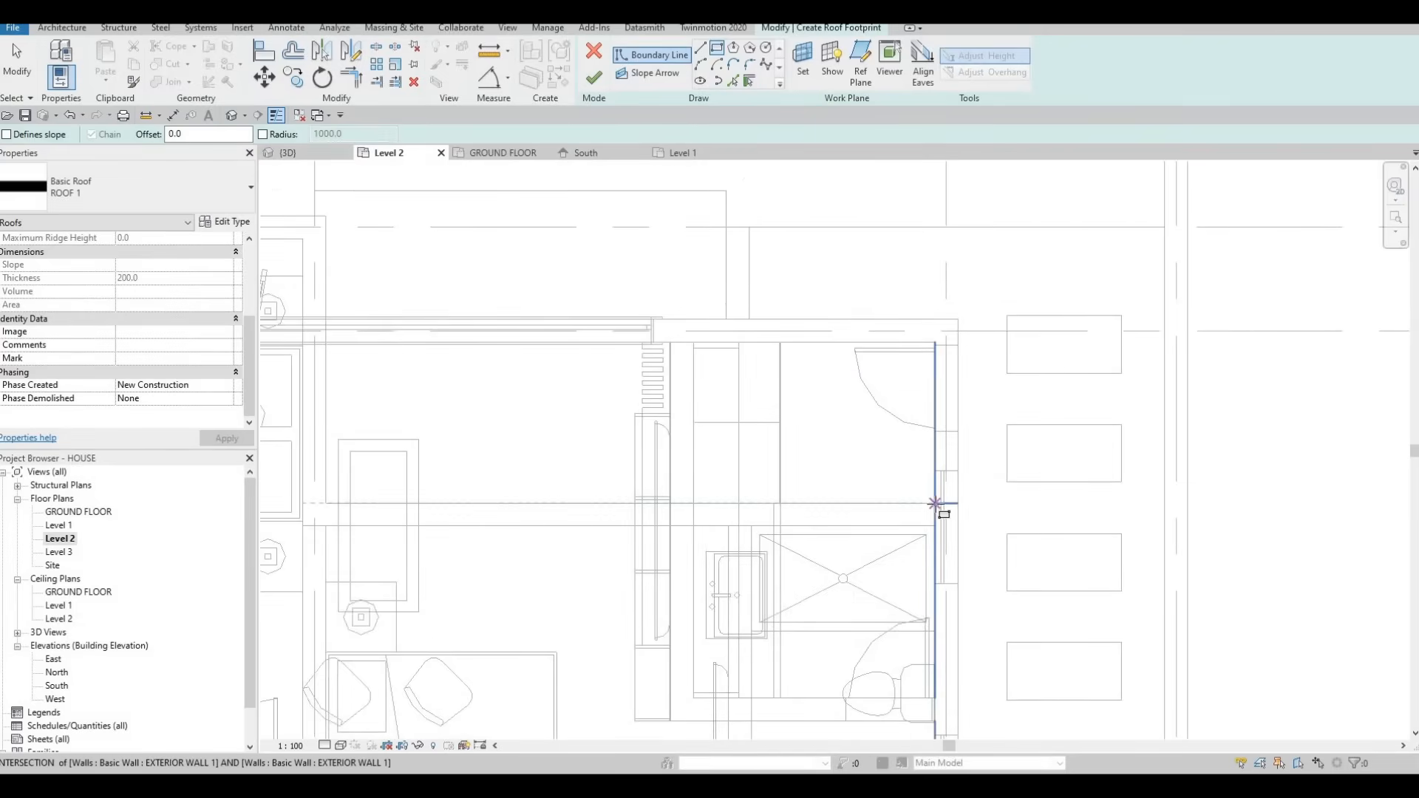
left_click(827, 399)
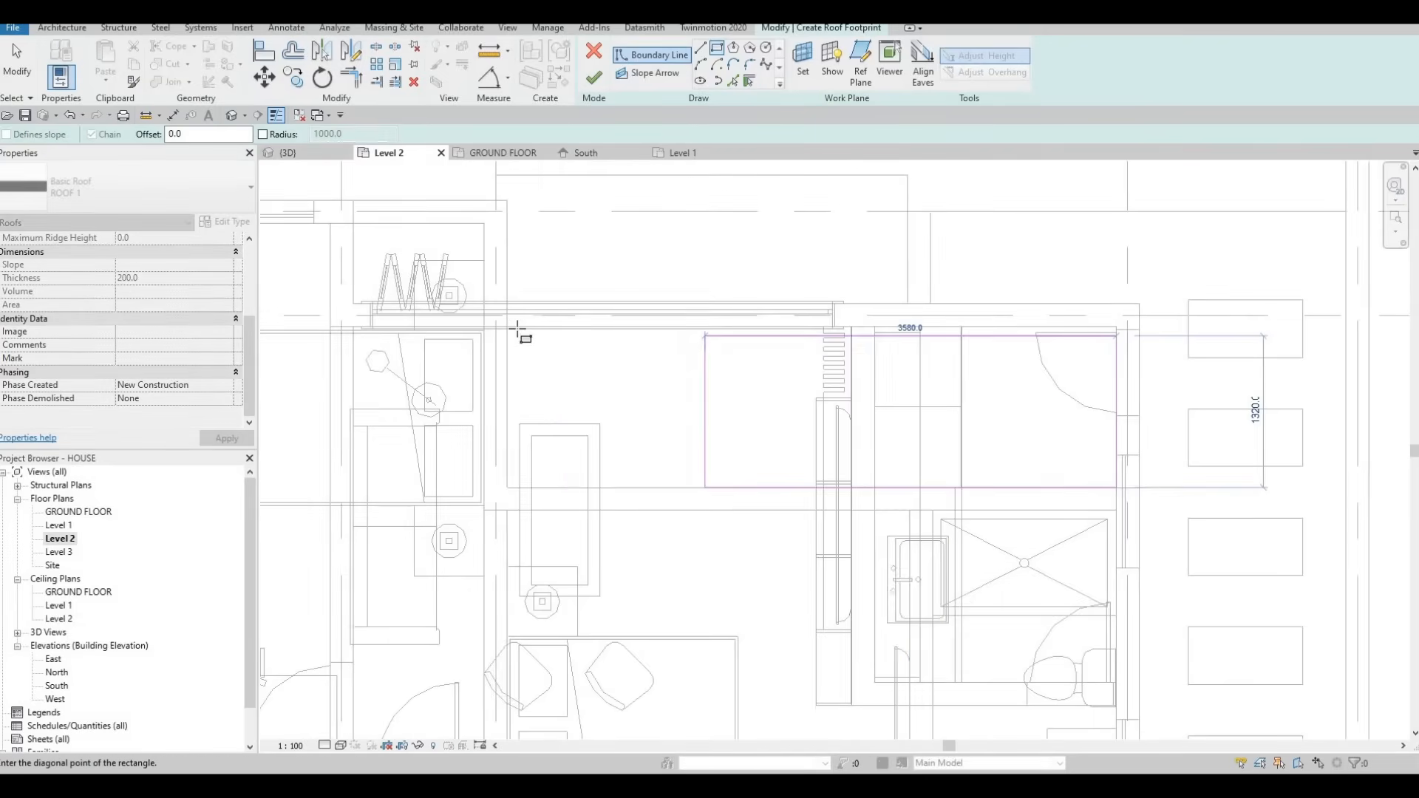
scroll(518, 340, "up", 5)
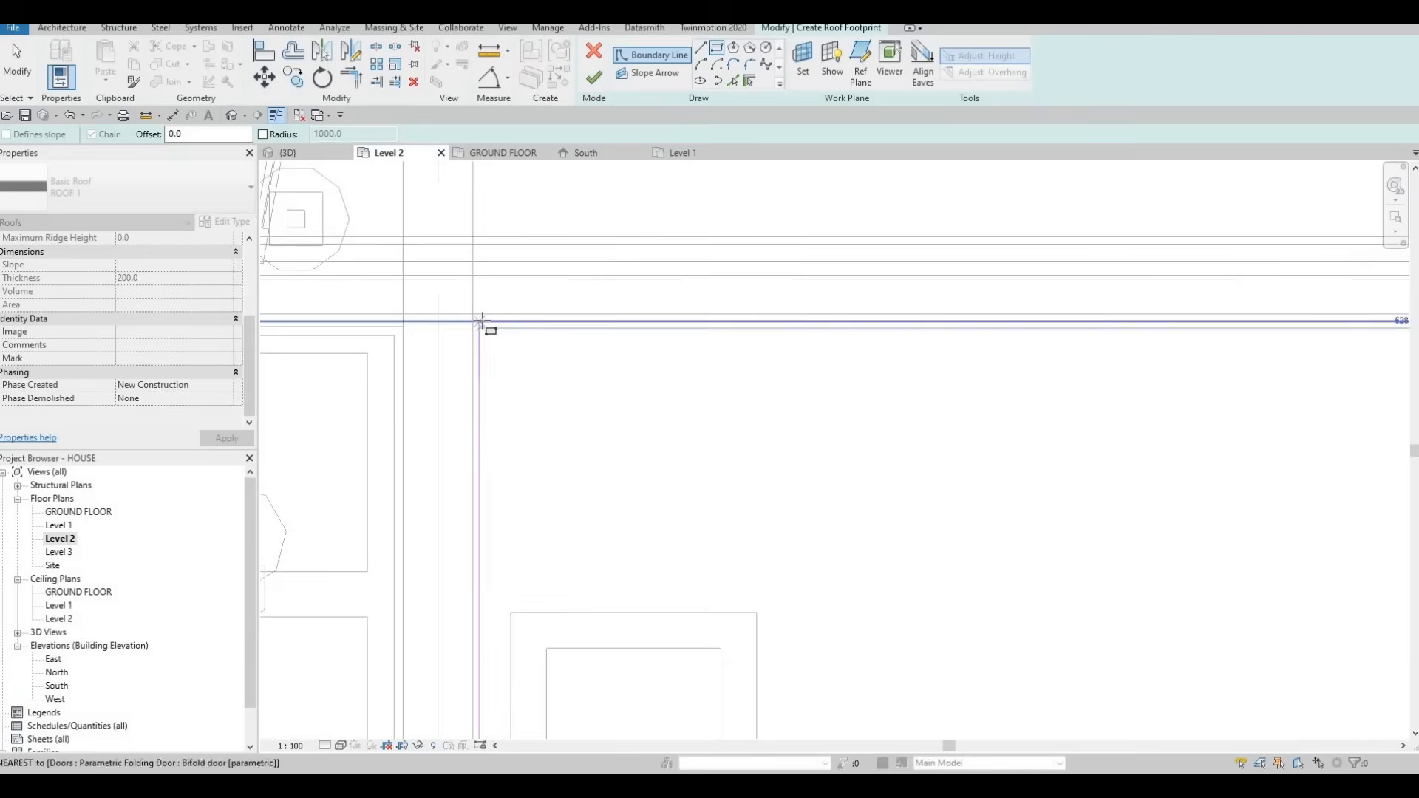
scroll(556, 332, "down", 5)
left_click(534, 324)
key("Escape")
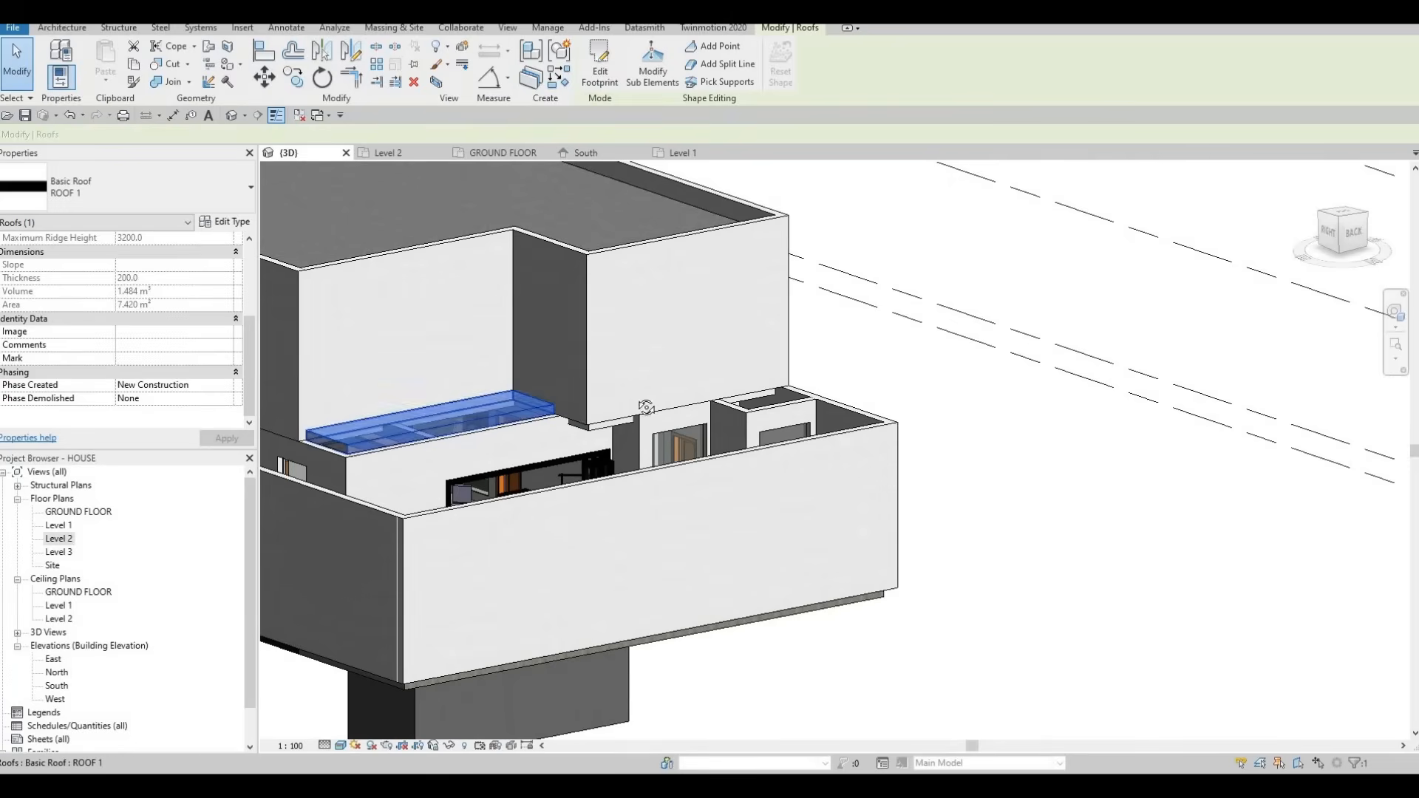
Select the new lower roof in 3D and set its base offset from Level 2 to -200 mm
key("Escape")
middle_click_drag(608, 494, 665, 494, "shift")
middle_click_drag(516, 439, 464, 352, "shift")
scroll(565, 481, "up", 2)
left_click(565, 480)
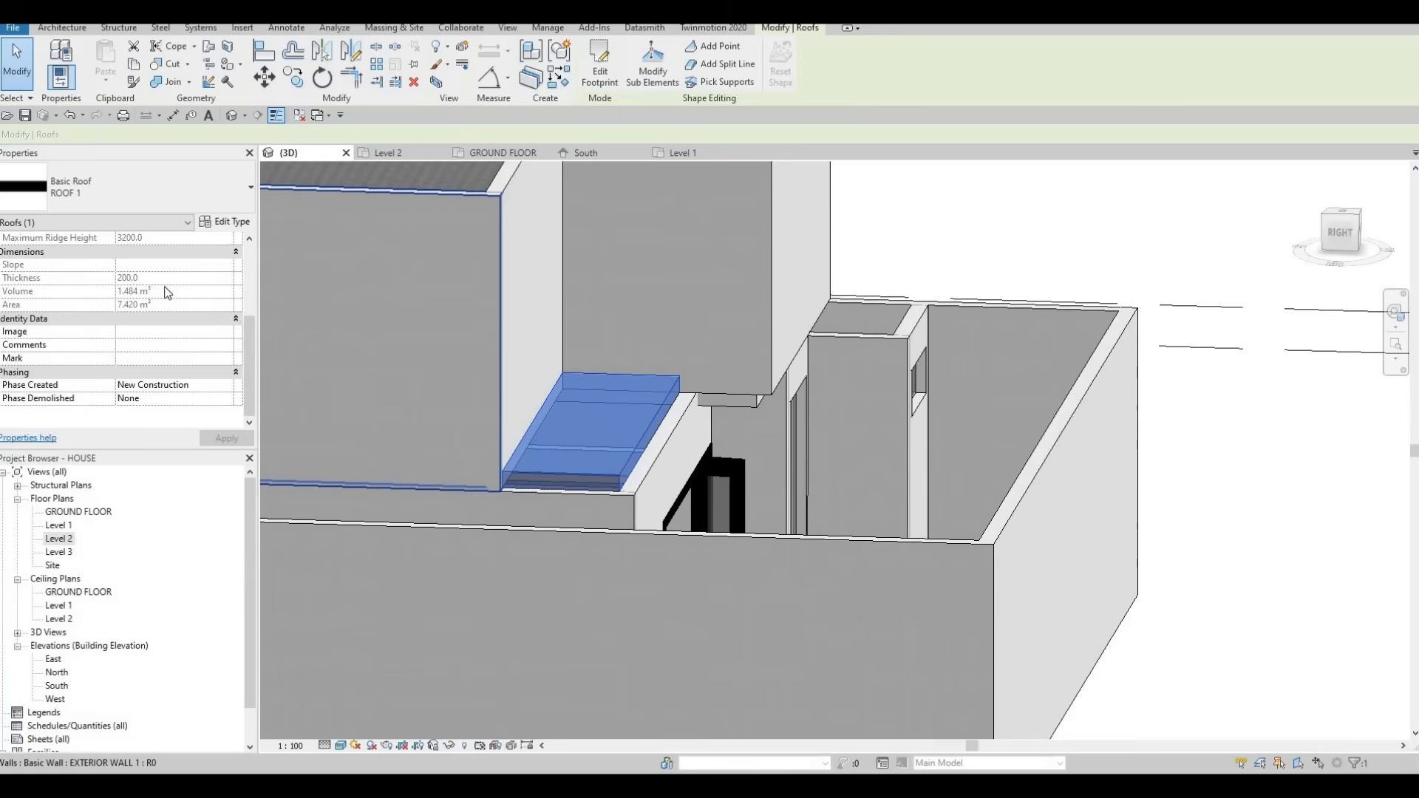
scroll(181, 316, "up", 3)
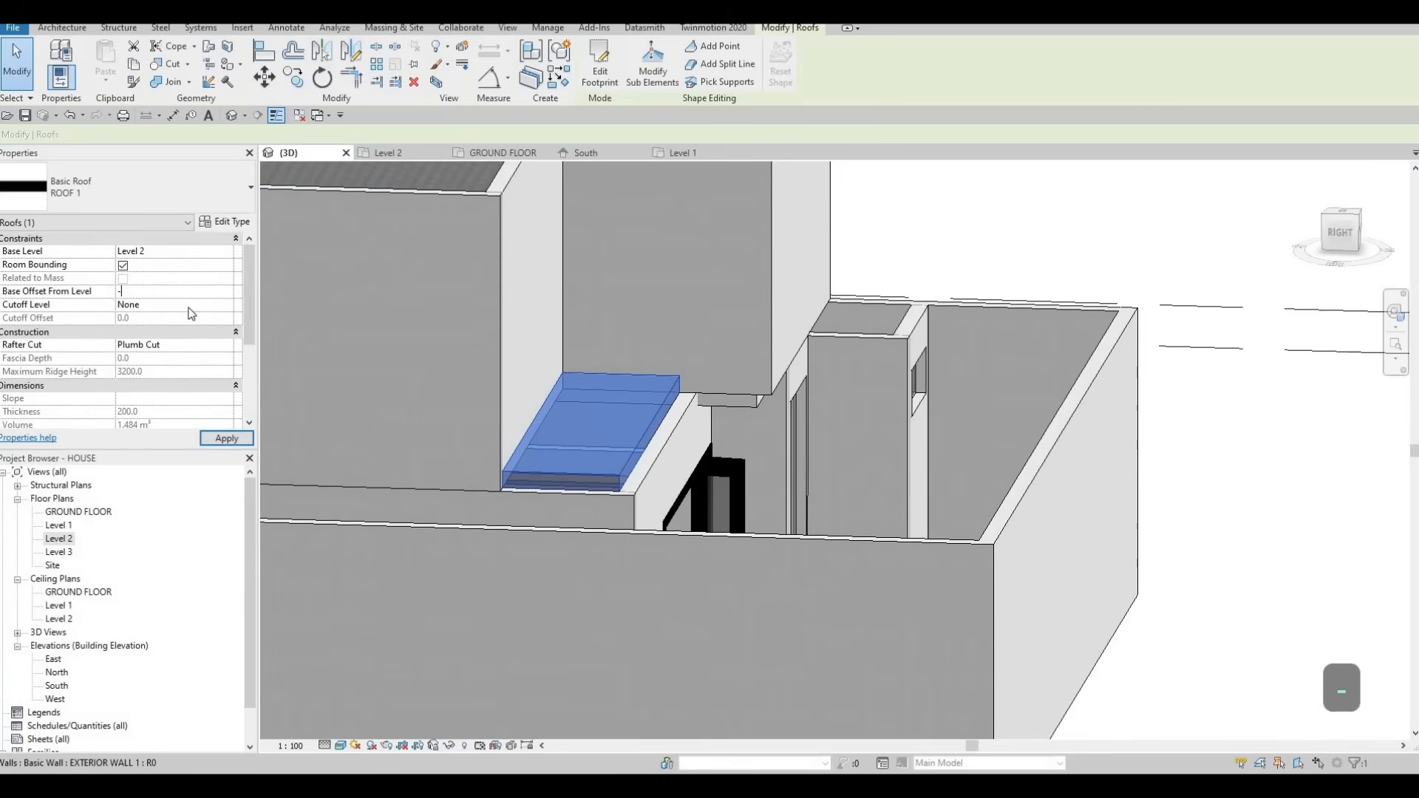
left_click(249, 437)
key("Escape")
key("Escape")
Attach the top of the Level 1 interior wall beneath the new lower roof to that roof
middle_click_drag(597, 595, 586, 466, "shift")
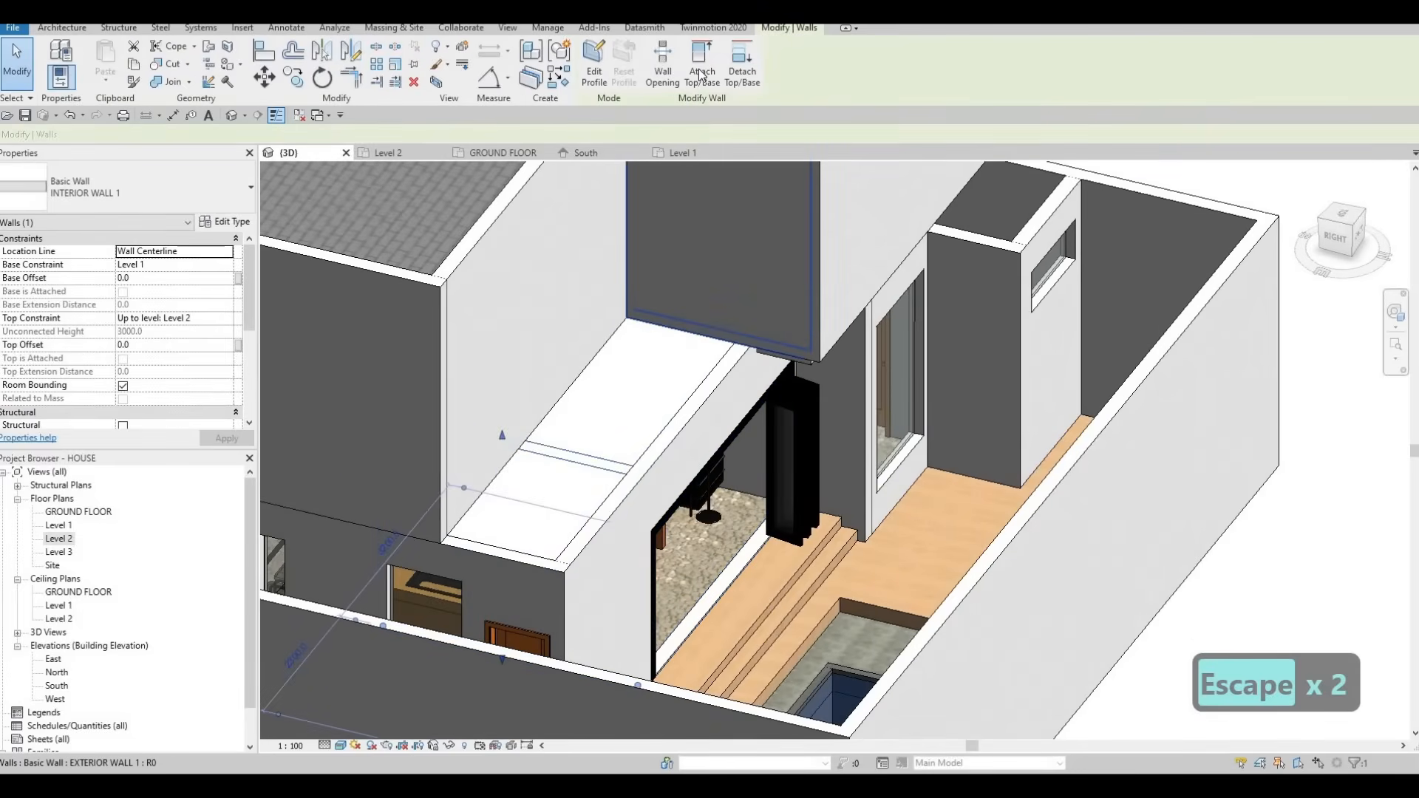
left_click(636, 336)
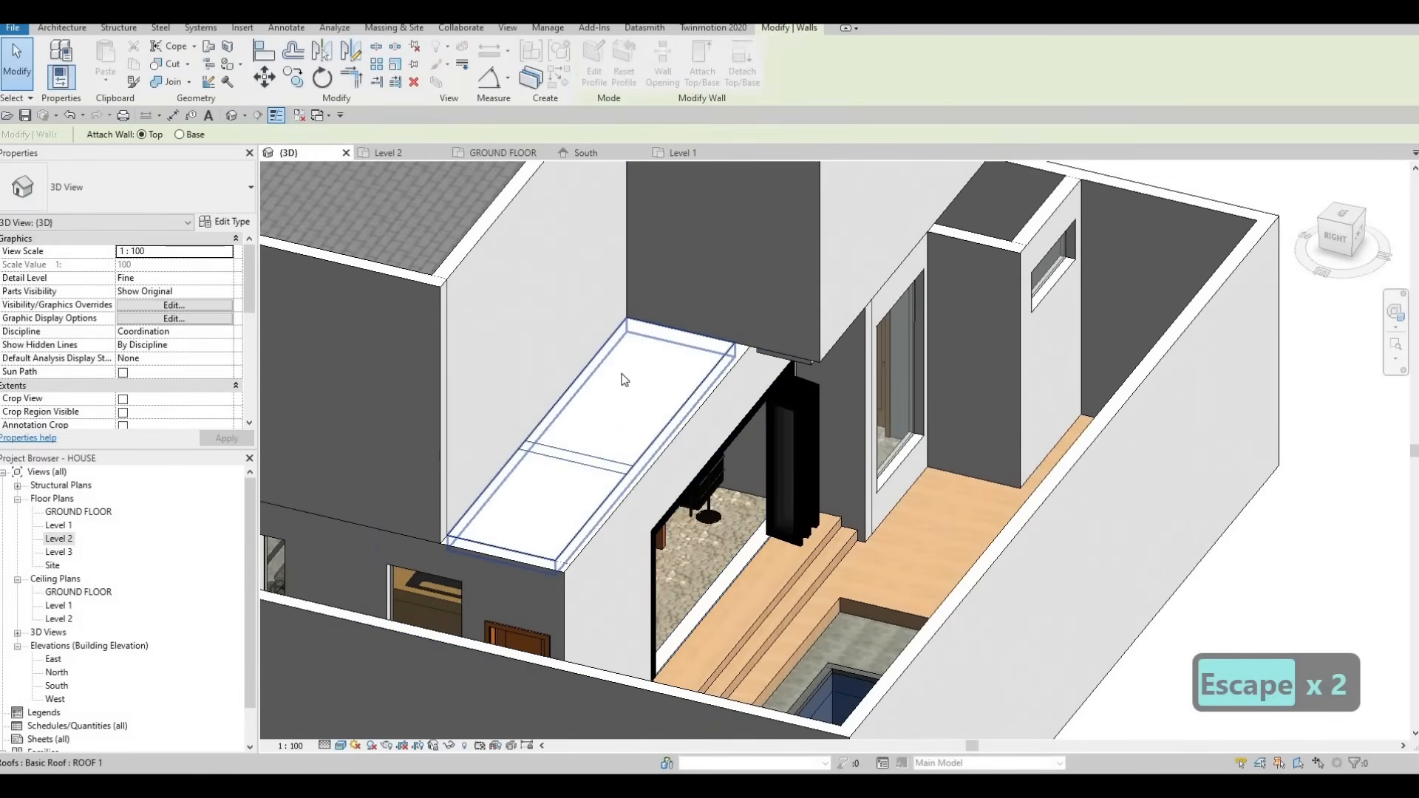
key("Escape")
Examine the lower roof and the remaining uncovered Level 1 area behind the house from several sides in 3D
middle_click_drag(611, 521, 504, 503, "shift")
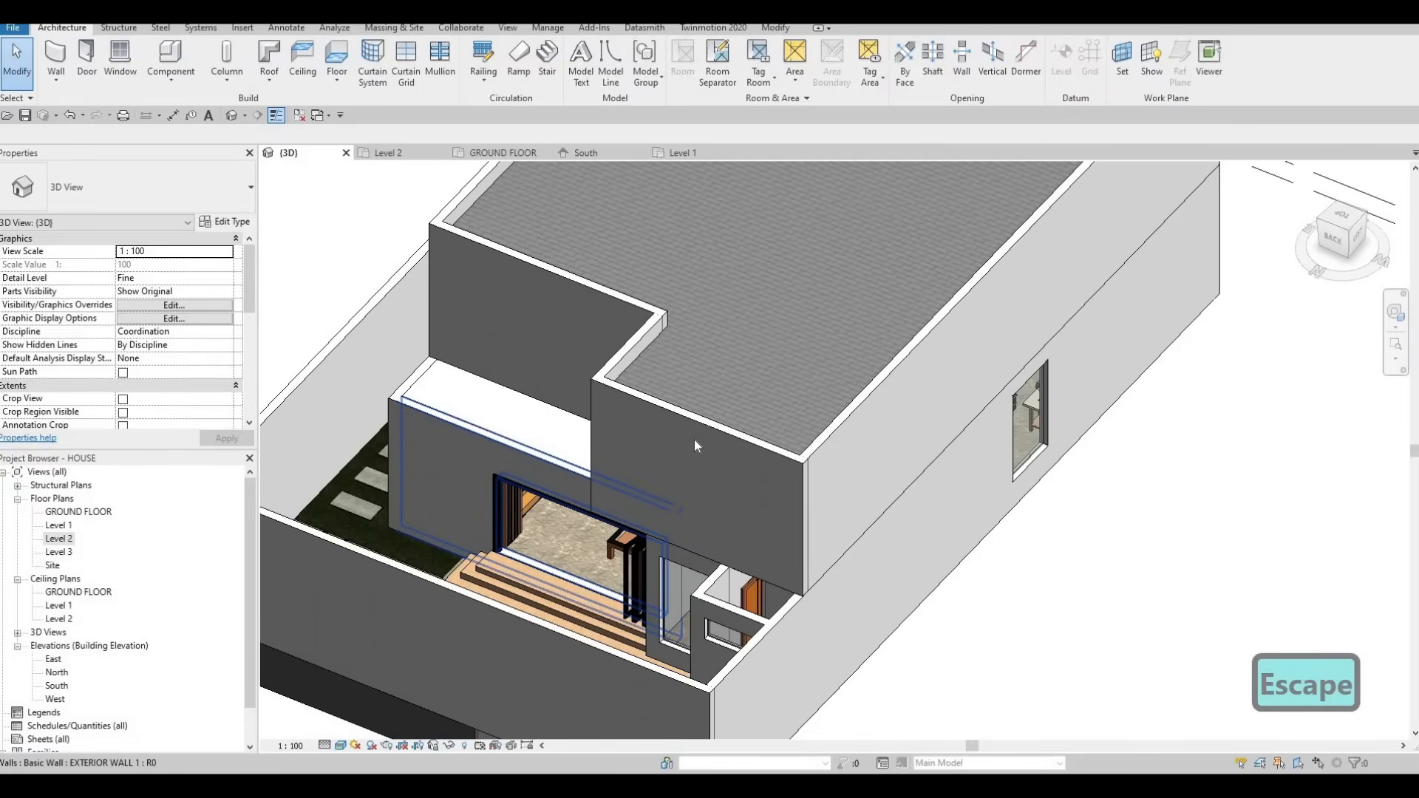
middle_click_drag(694, 439, 587, 408, "shift")
left_click(592, 387)
key("Escape")
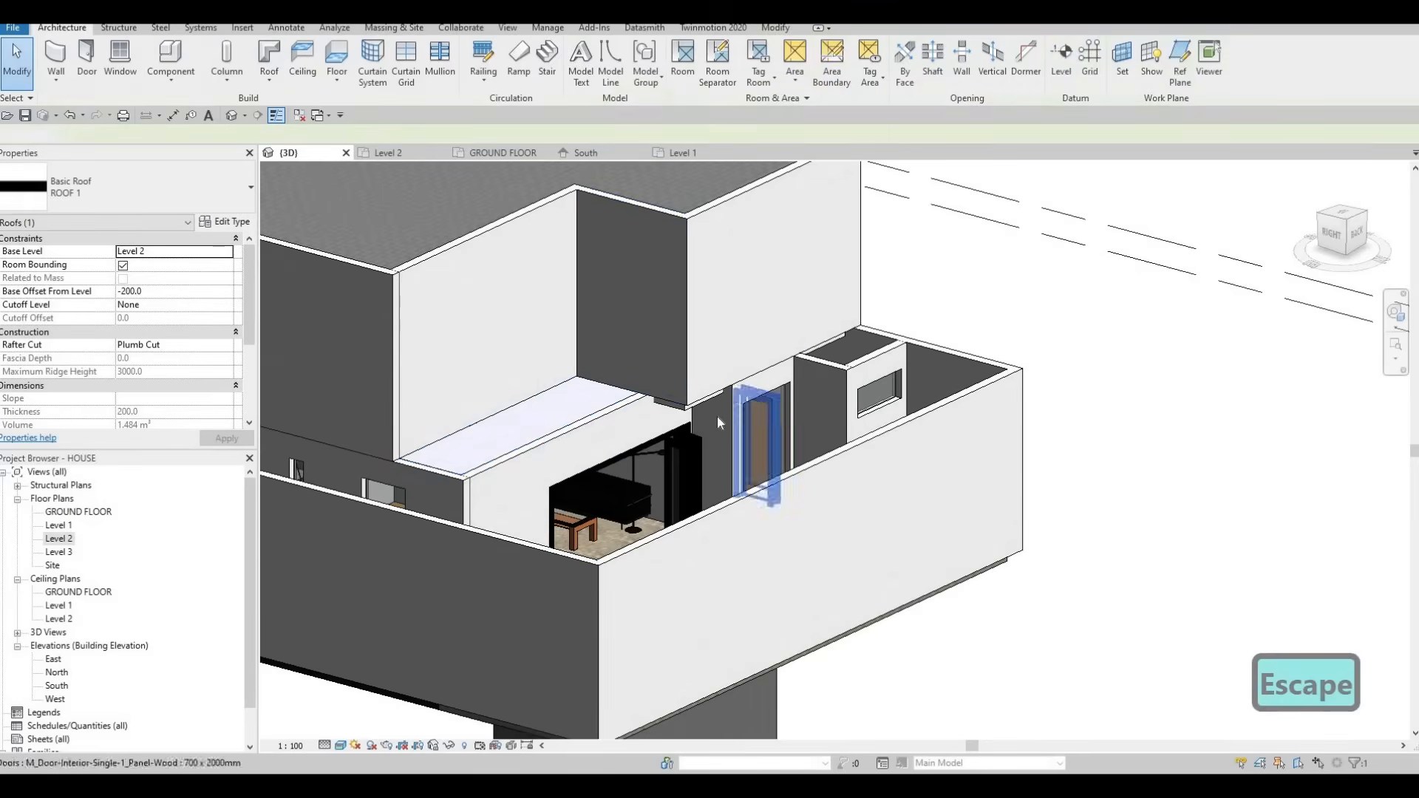
middle_click_drag(716, 416, 559, 399, "shift")
scroll(558, 399, "up", 3)
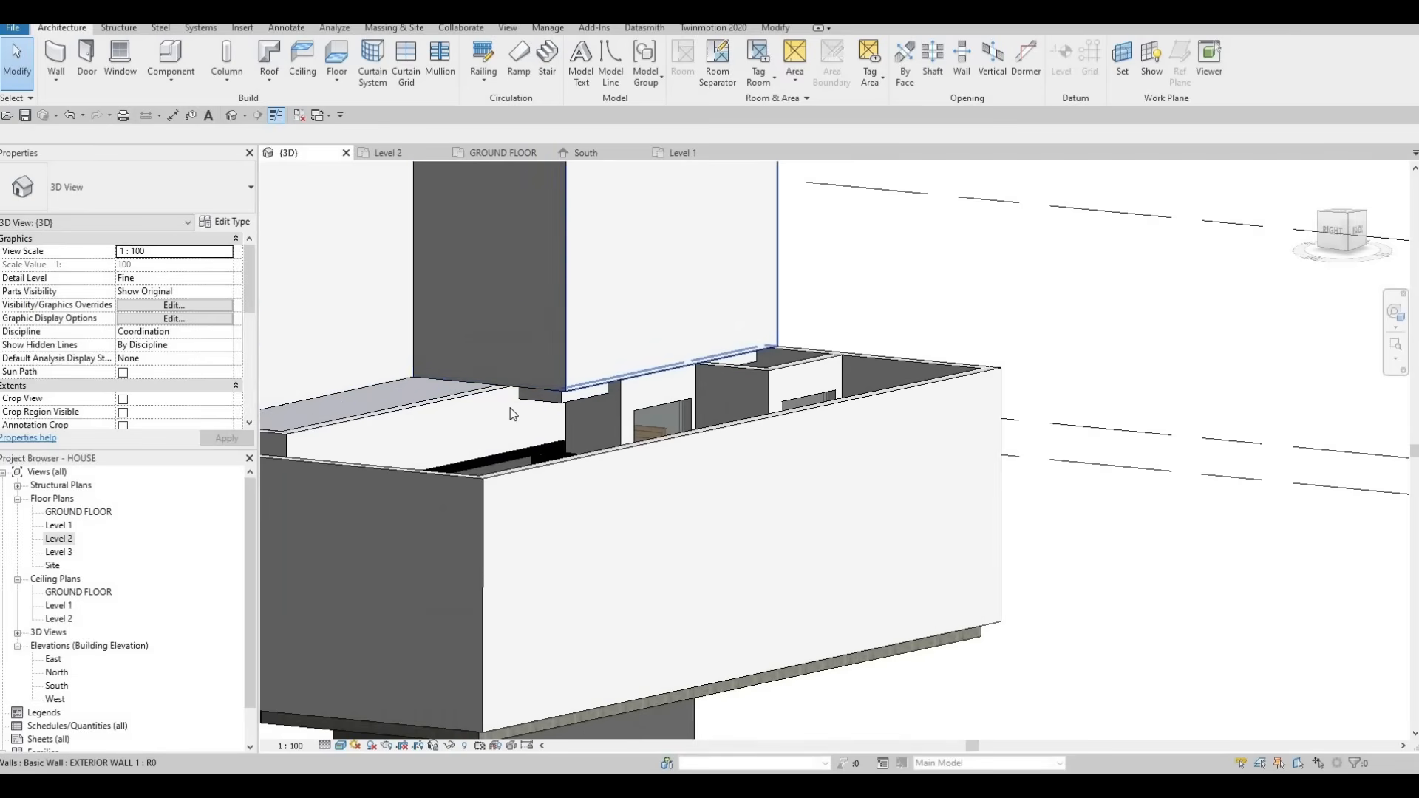
scroll(611, 393, "down", 2)
key("Escape")
middle_click_drag(595, 419, 631, 456, "shift")
mouse_move(750, 384)
middle_mouse_down("shift")
mouse_move(678, 390)
mouse_move(757, 349)
mouse_move(739, 370)
middle_mouse_up("shift")
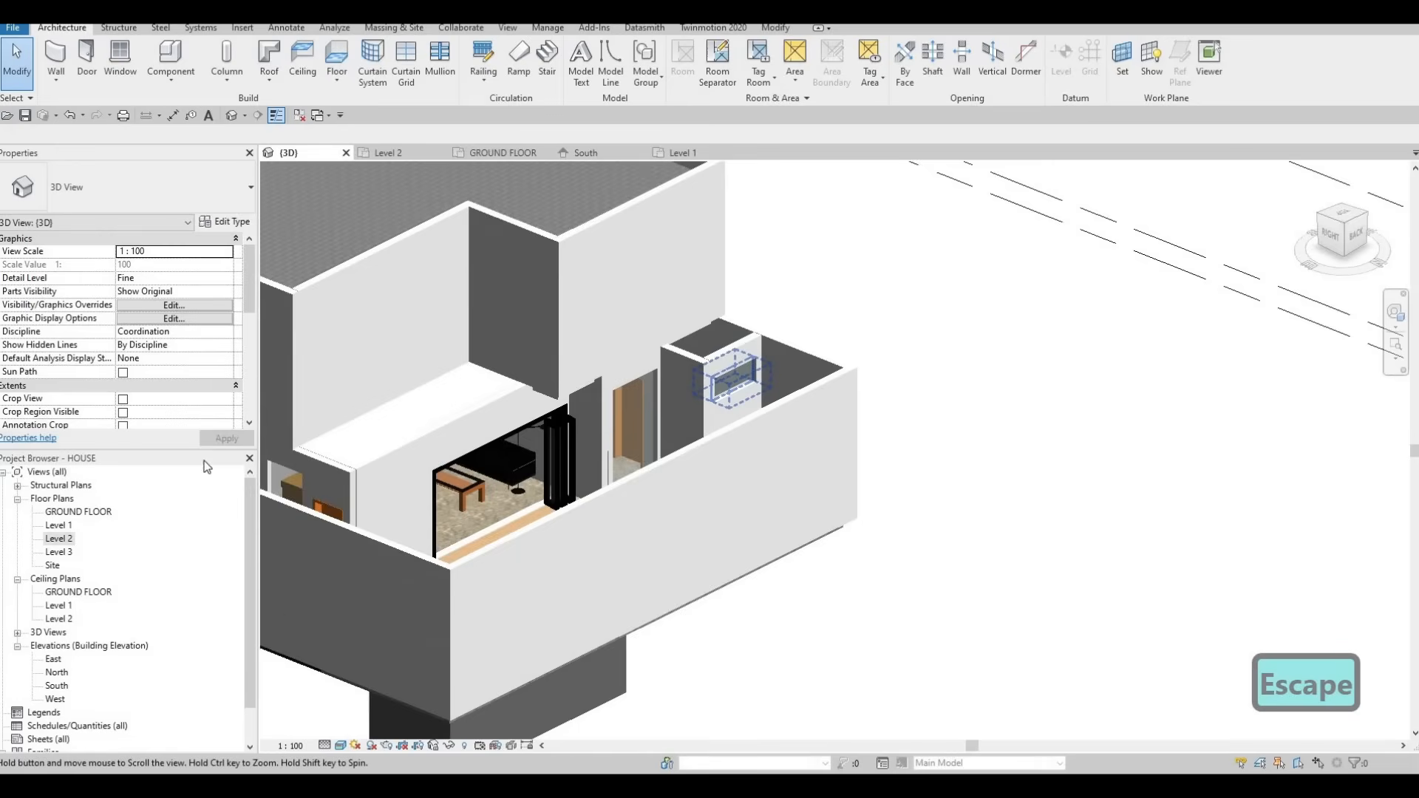
Create a flat ROOF 1 on Level 2 from a rectangular footprint over the uncovered Level 1 shower, without a defined slope
key("ctrl+Tab")
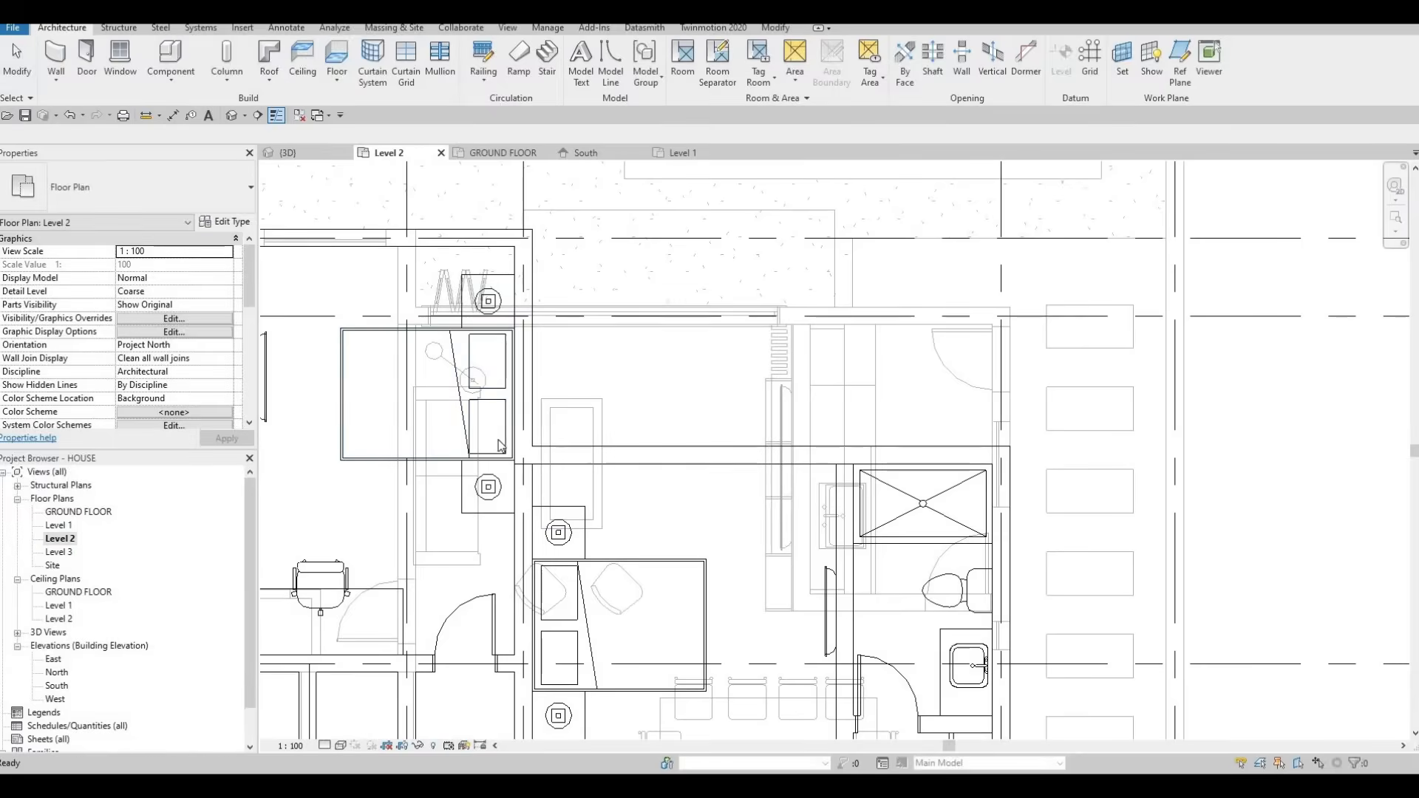
scroll(480, 373, "down", 3)
middle_click_drag(523, 301, 691, 274)
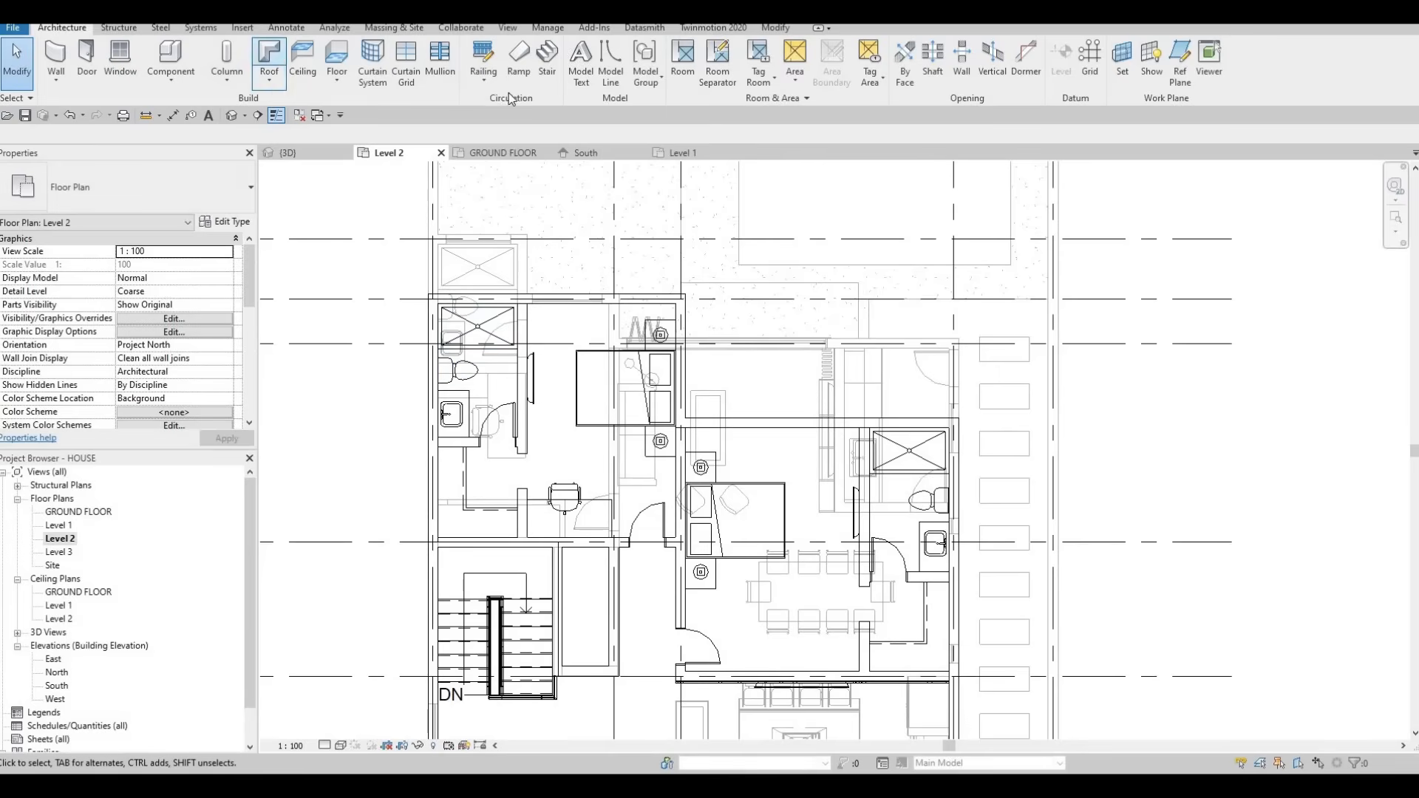
left_click(269, 59)
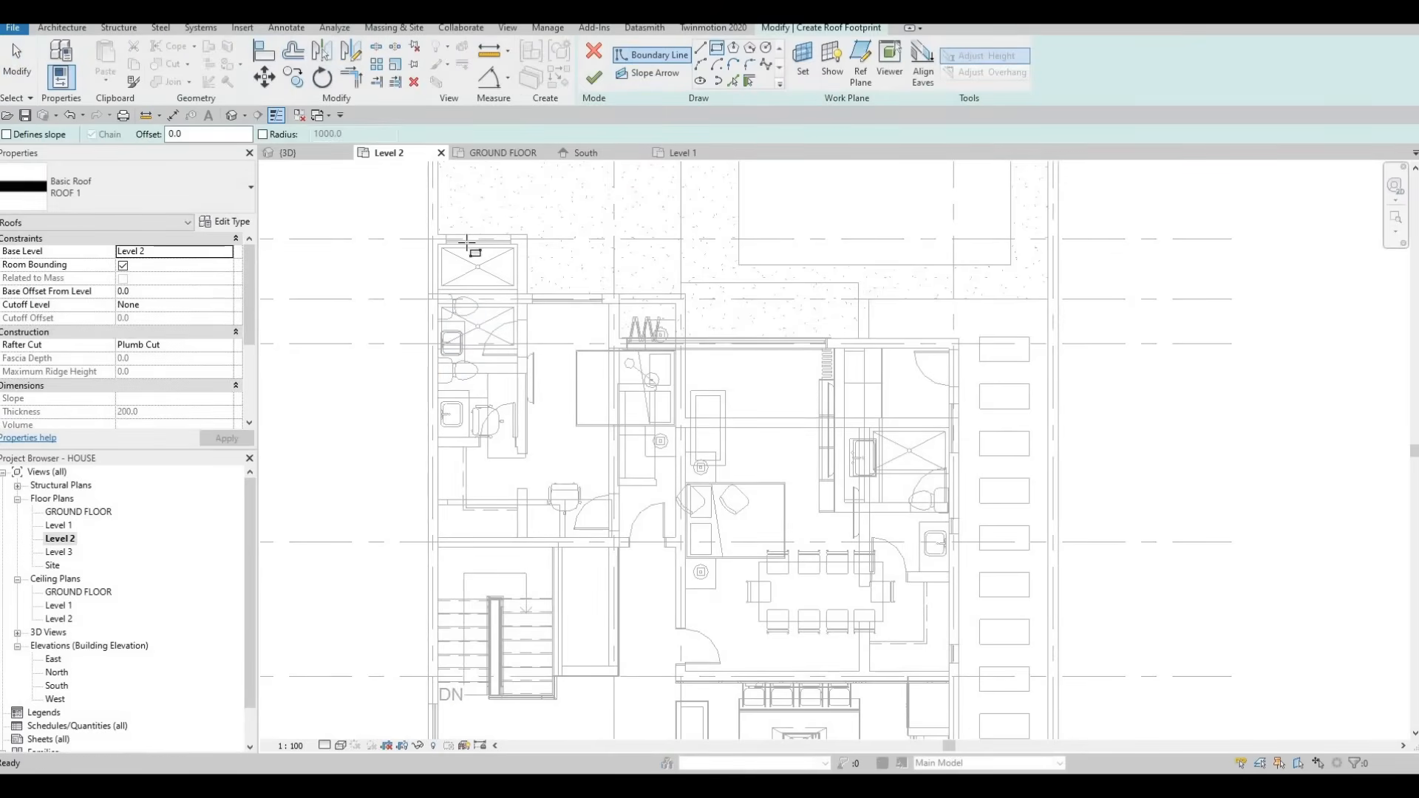
left_click(467, 244)
scroll(461, 251, "up", 5)
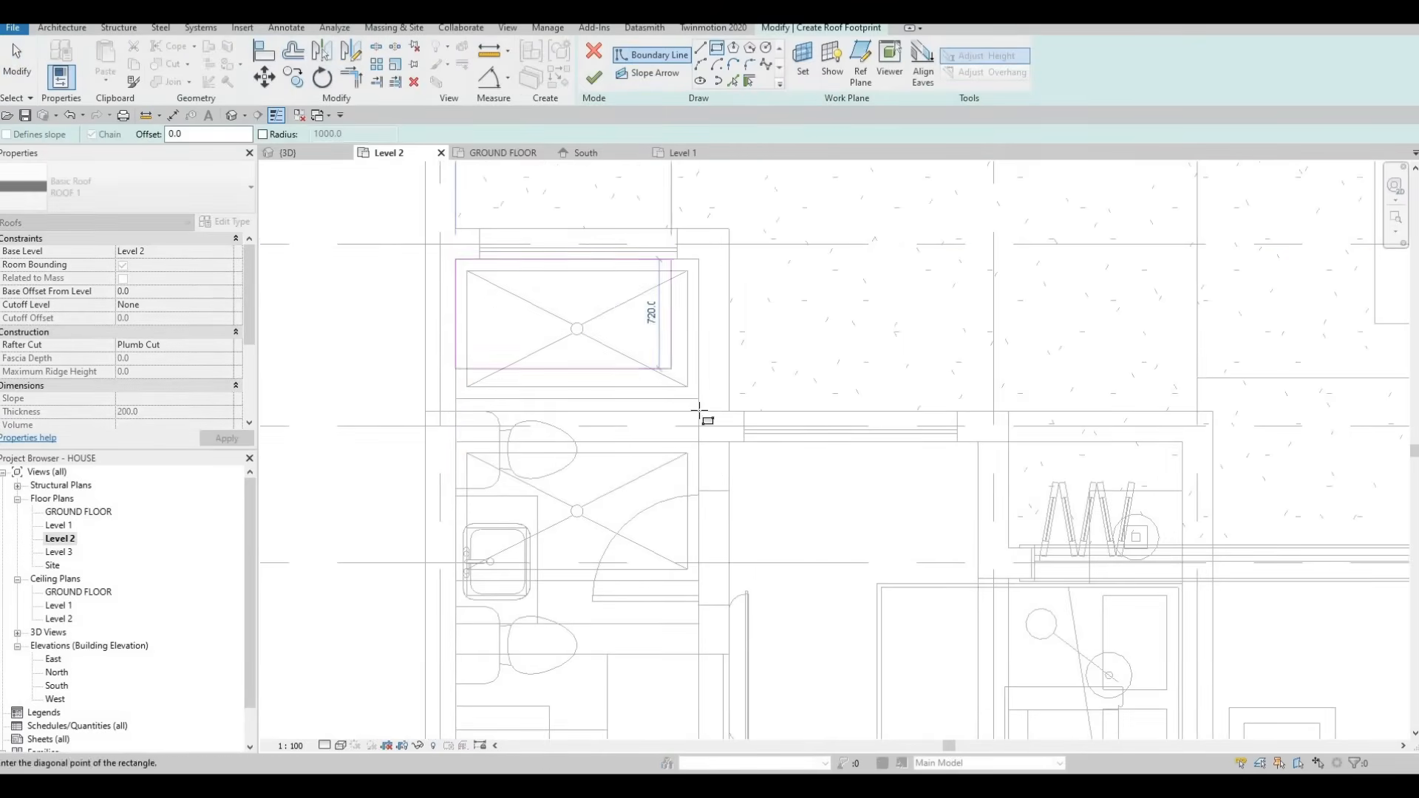
left_click(699, 411)
key("Escape")
left_click(593, 77)
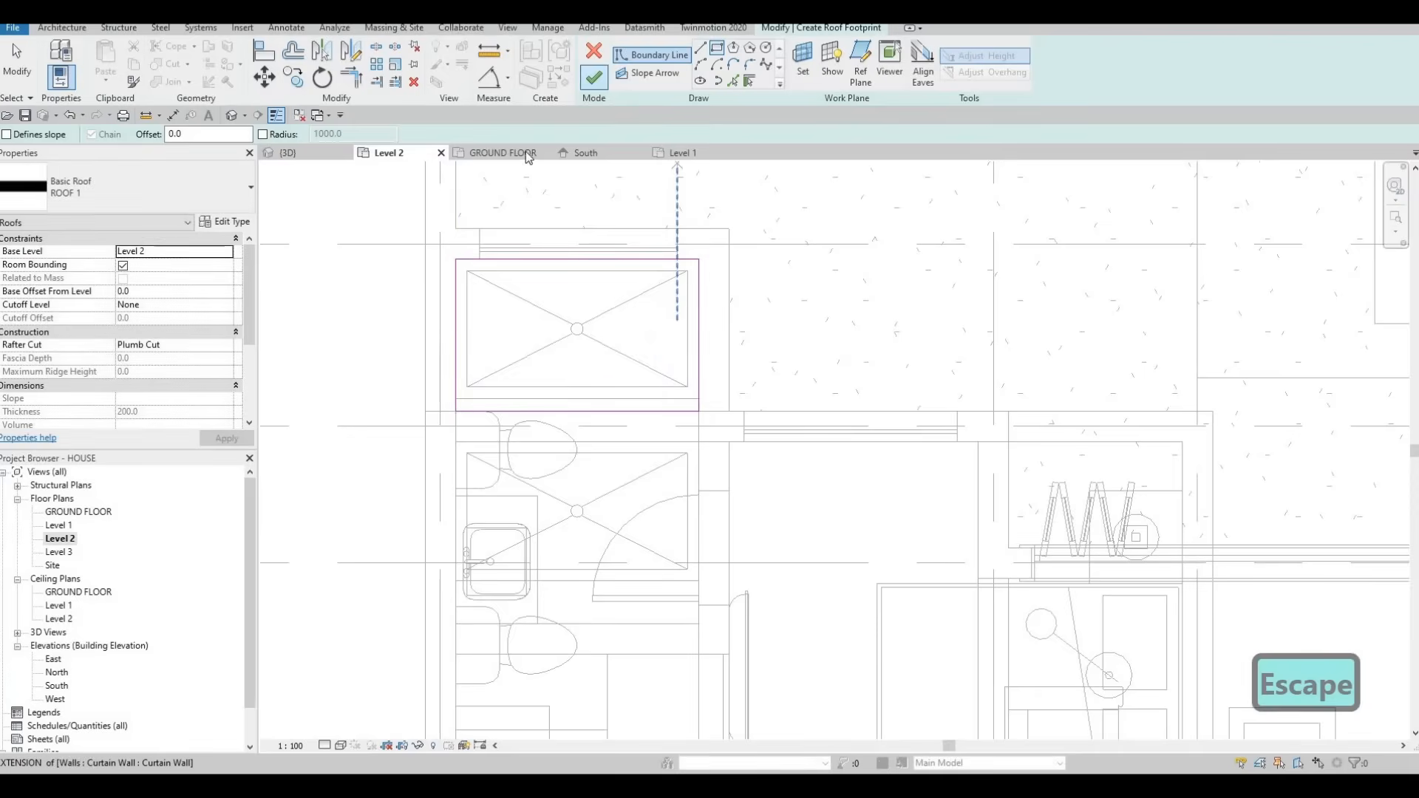
Set the new shower roof's base offset from Level 2 to -200 mm in the 3D view
left_click(288, 152)
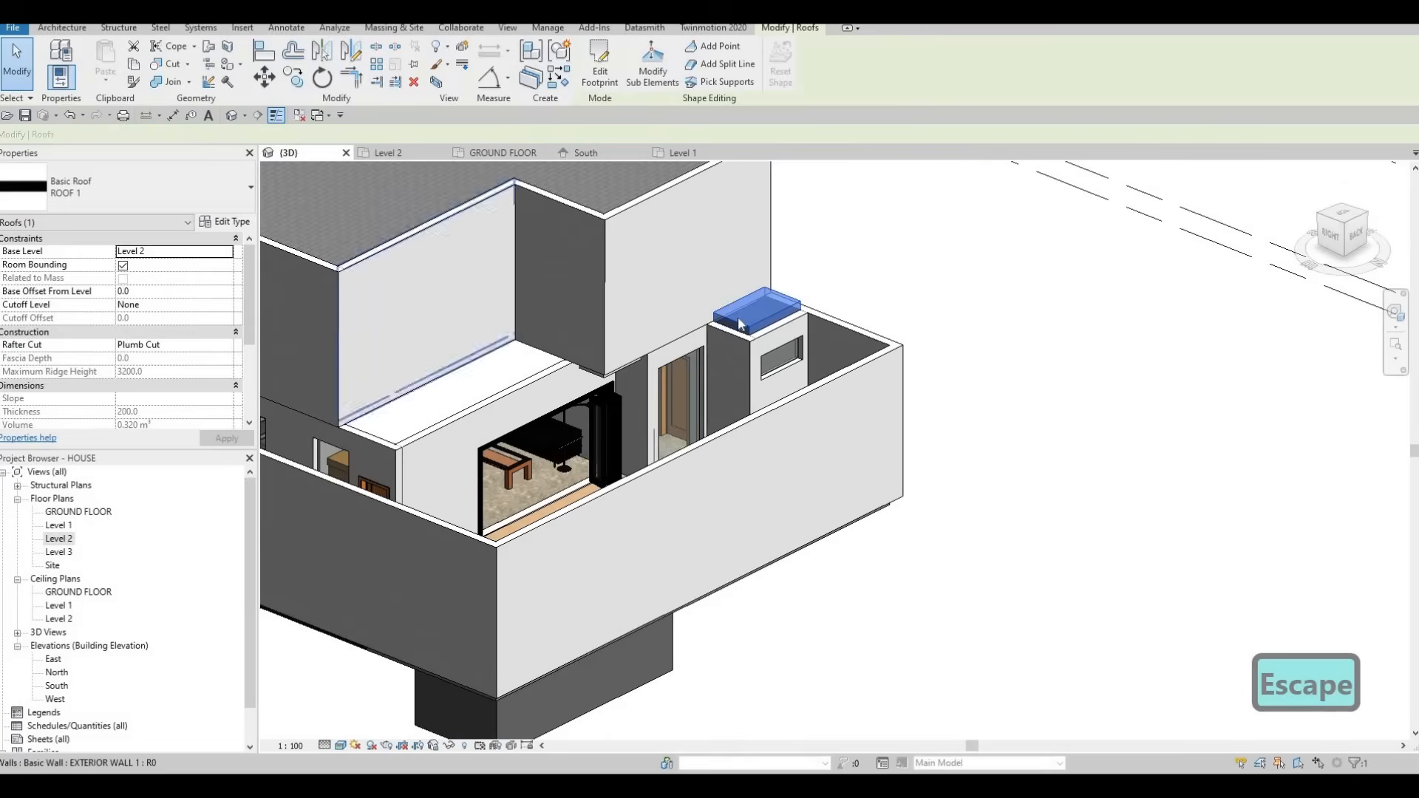
key("Escape")
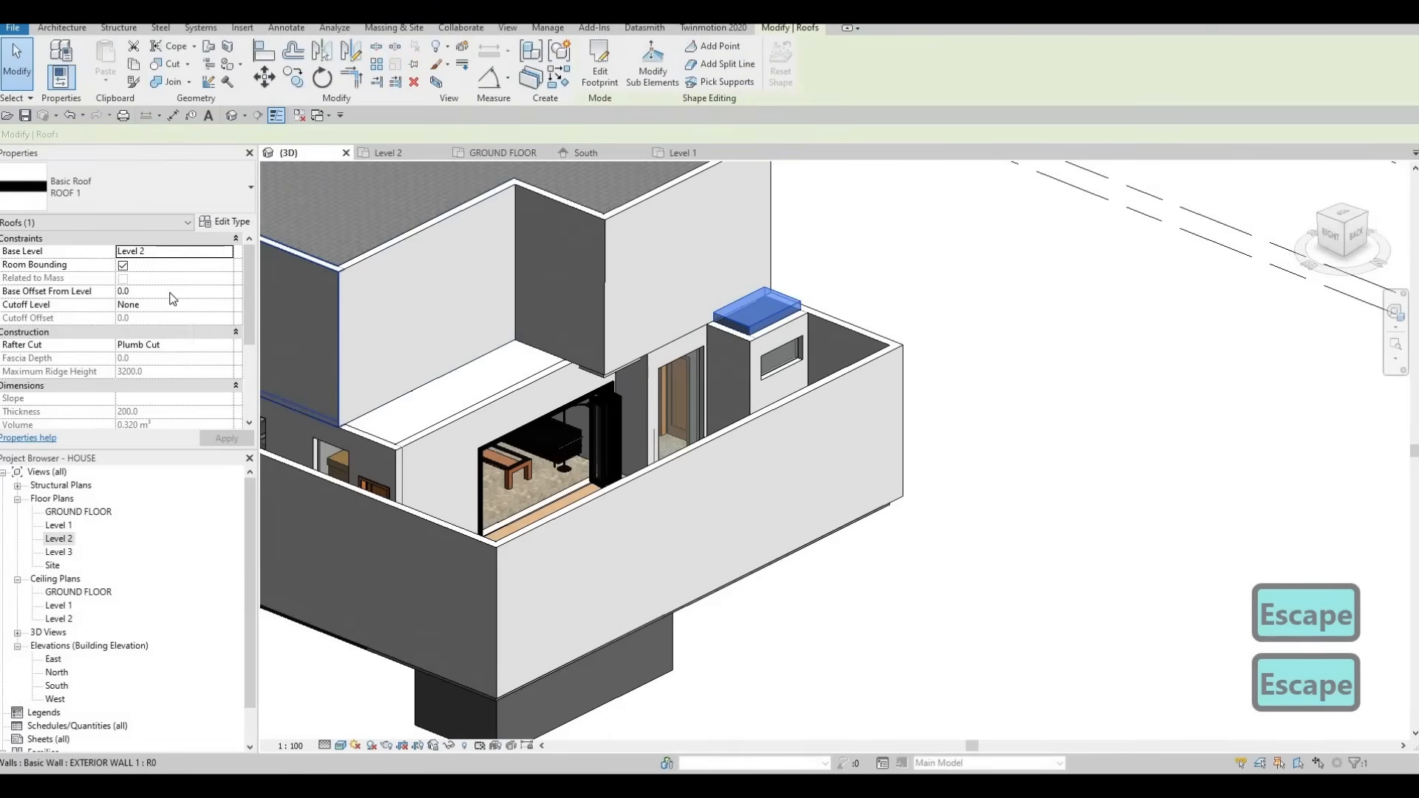
type("-200")
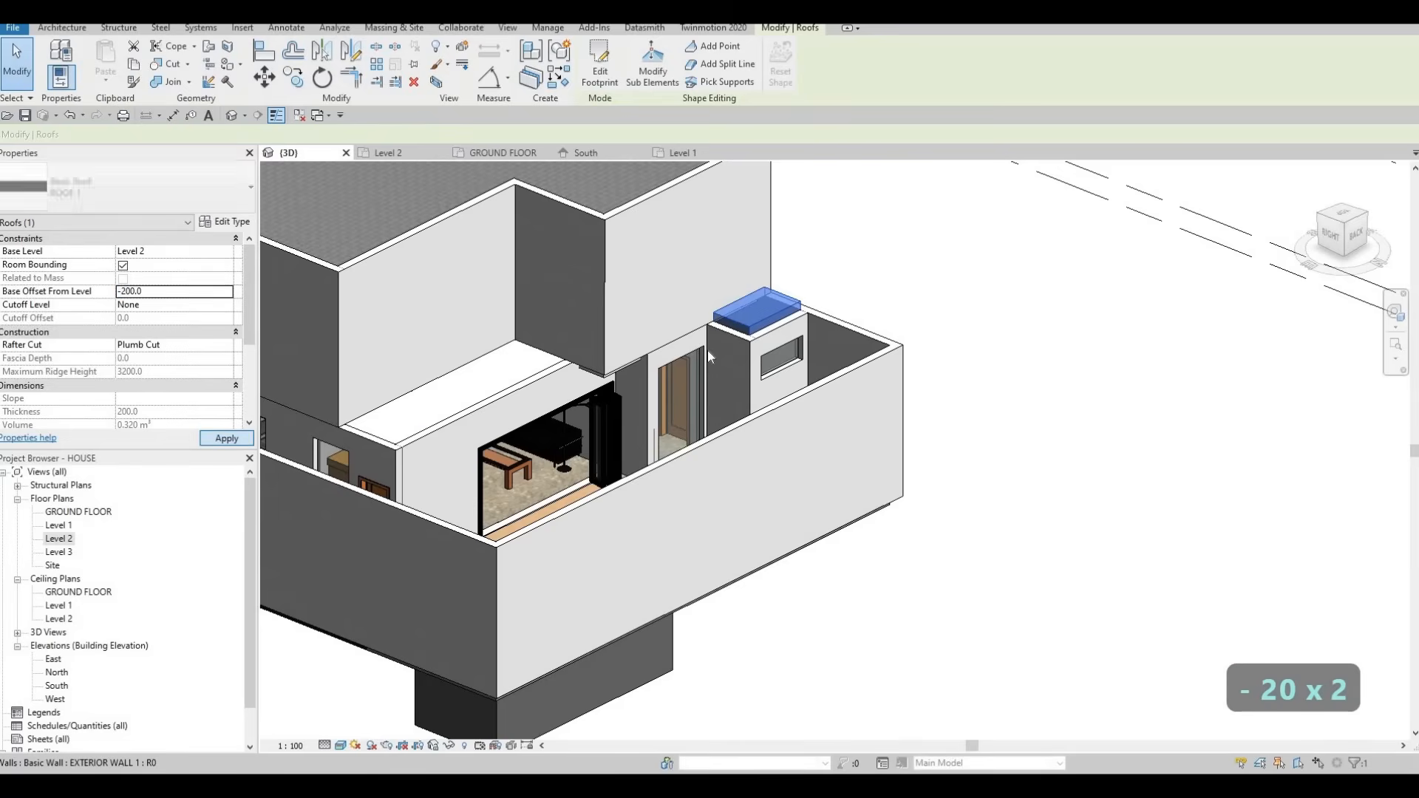
key("Escape")
key("Escape")
Examine the lower roofs and the junctions between Level 1 and Level 2 walls from the back and front in 3D
middle_click_drag(604, 328, 552, 434, "shift")
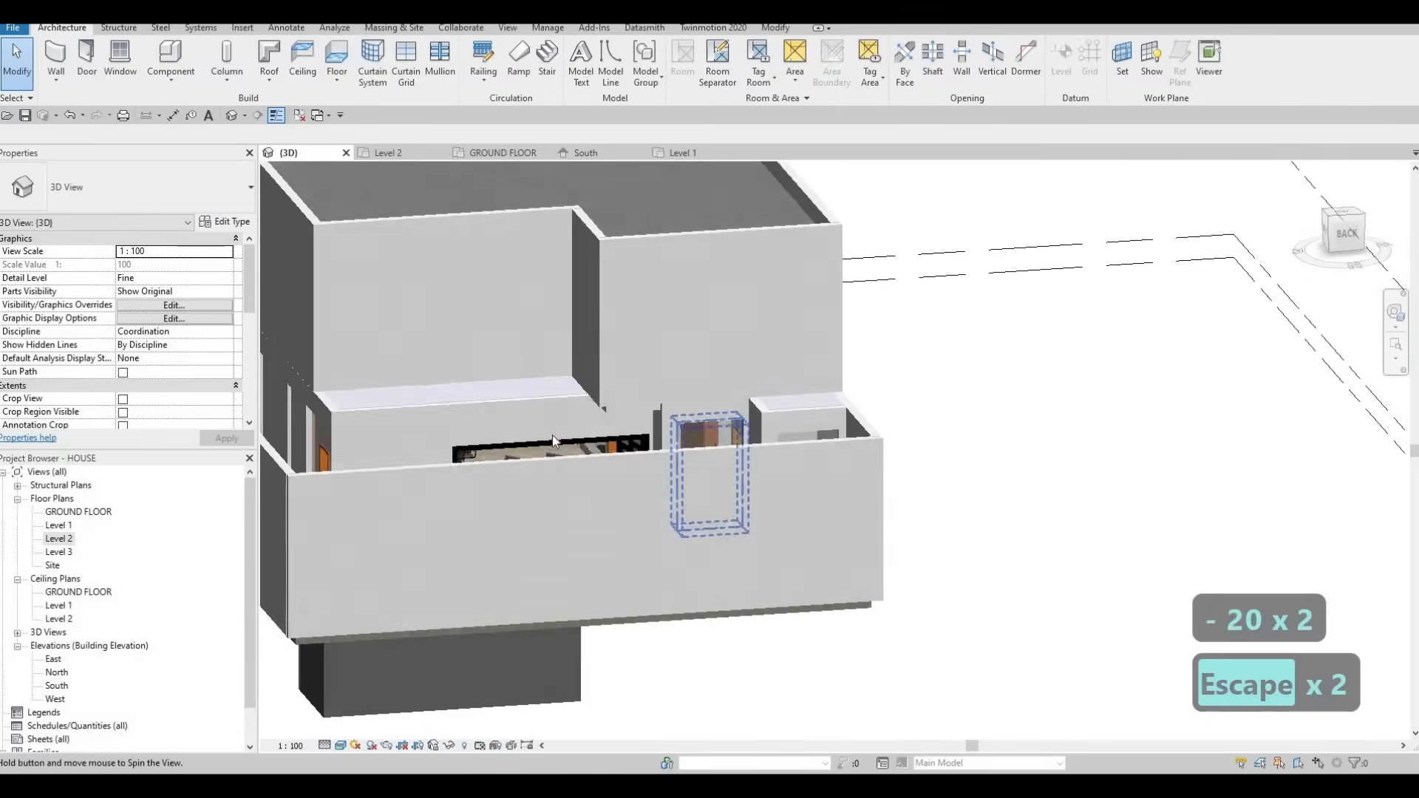
scroll(623, 415, "up", 4)
scroll(622, 416, "up", 1)
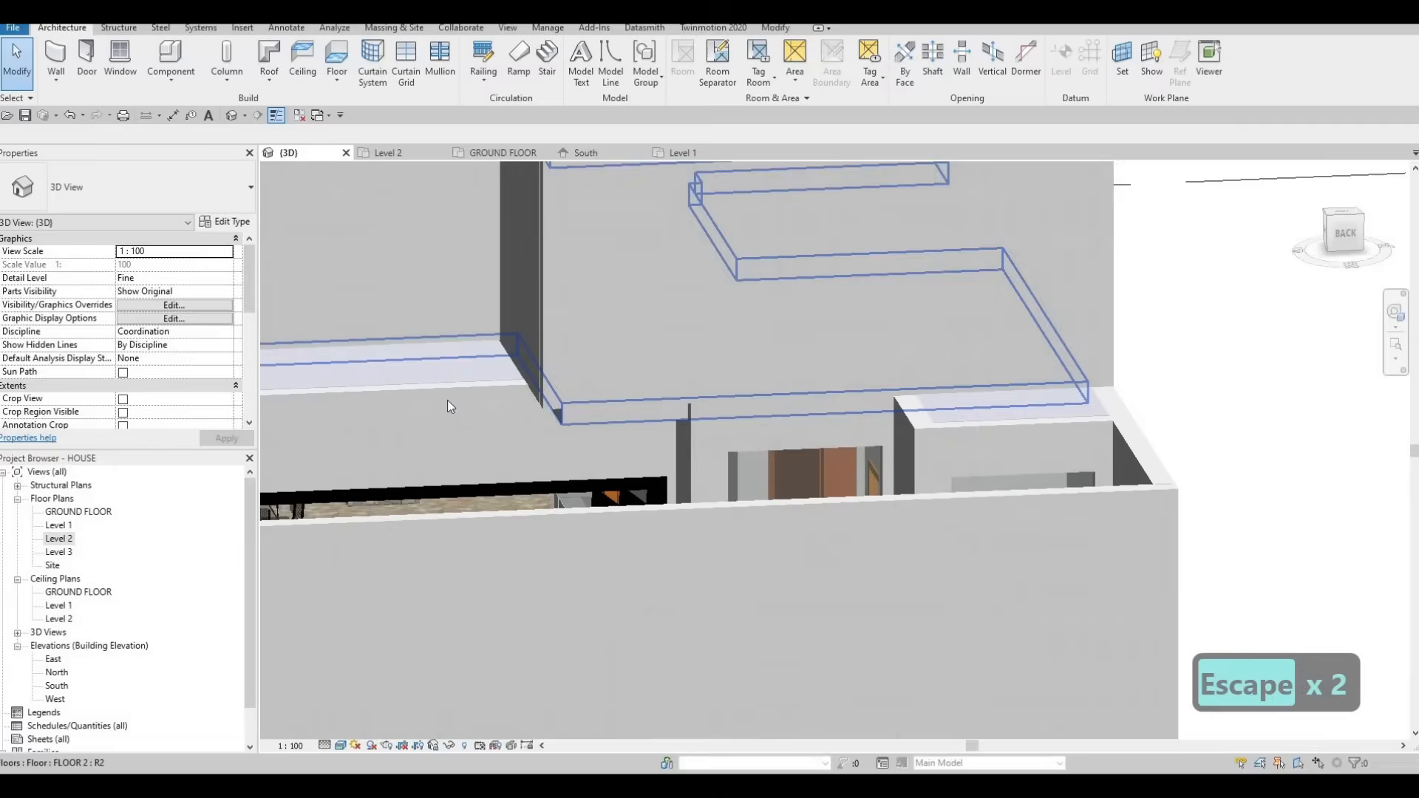
scroll(613, 406, "down", 3)
middle_click_drag(639, 403, 791, 406)
scroll(732, 388, "down", 1)
middle_click_drag(594, 418, 725, 370, "shift")
scroll(654, 347, "up", 3)
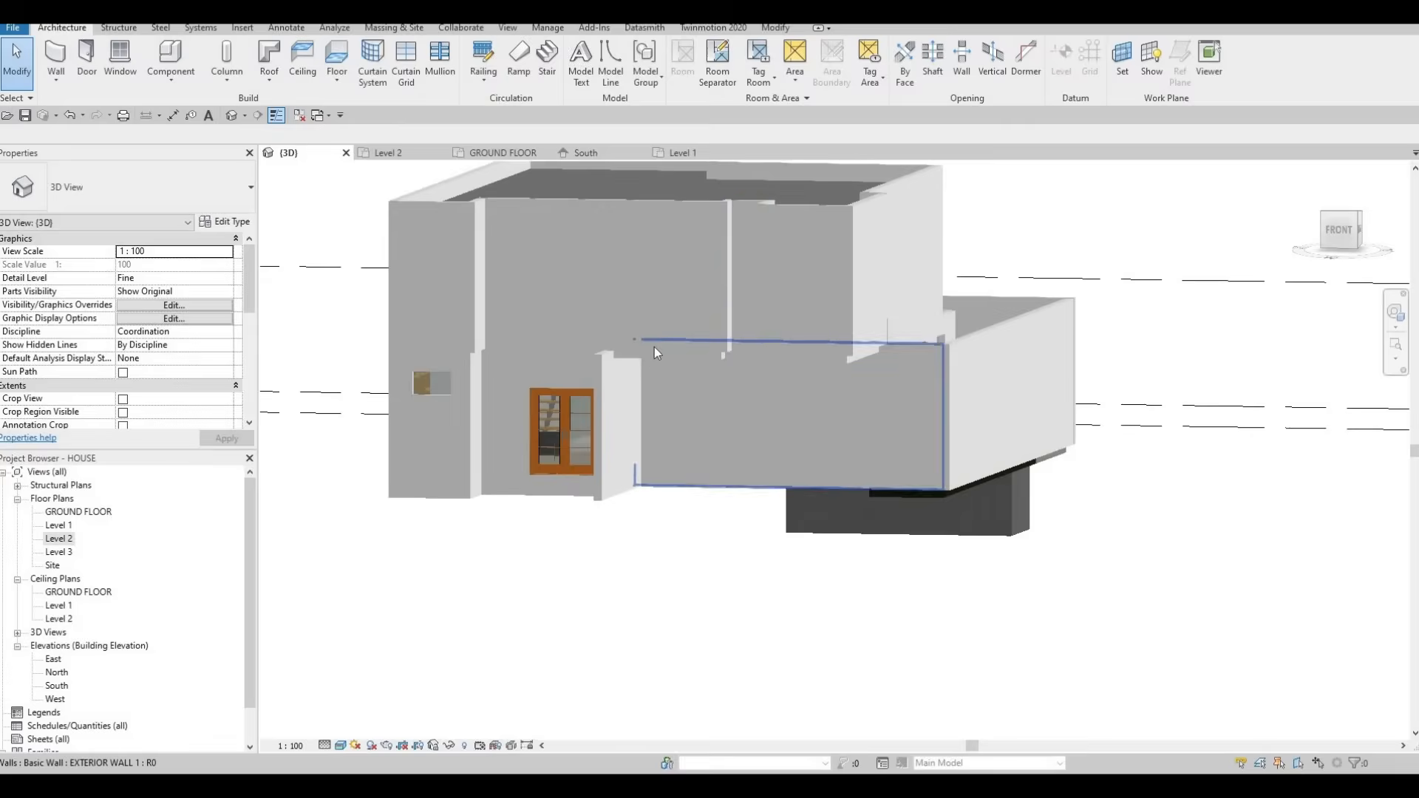
scroll(672, 381, "down", 1)
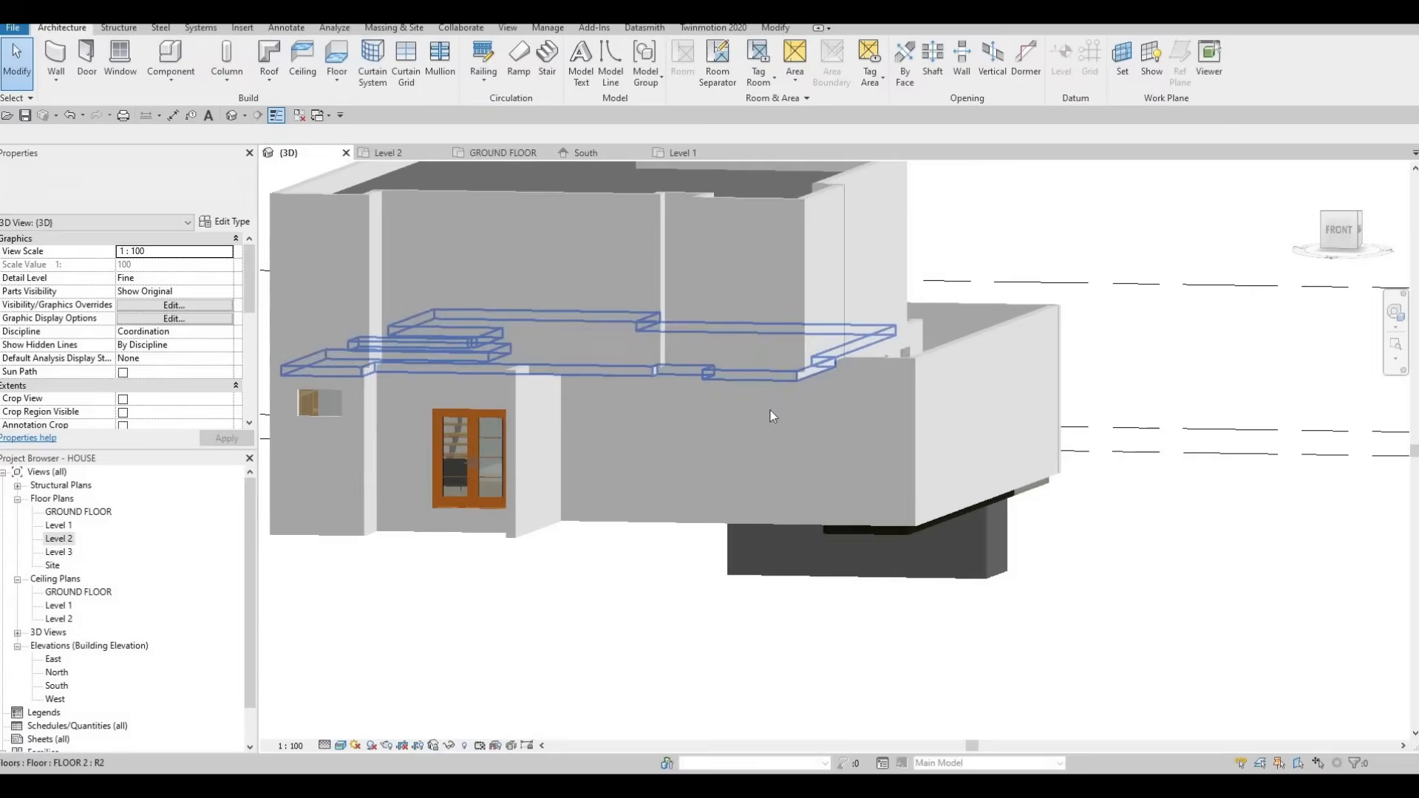
middle_click_drag(769, 410, 702, 360, "shift")
Extend the narrow front EXTERIOR WALL 1 segment of Level 2 downward to a base offset of -200 mm
left_click(942, 432)
middle_click_drag(834, 346, 698, 322)
key("Escape")
scroll(698, 322, "up", 2)
left_click(689, 356)
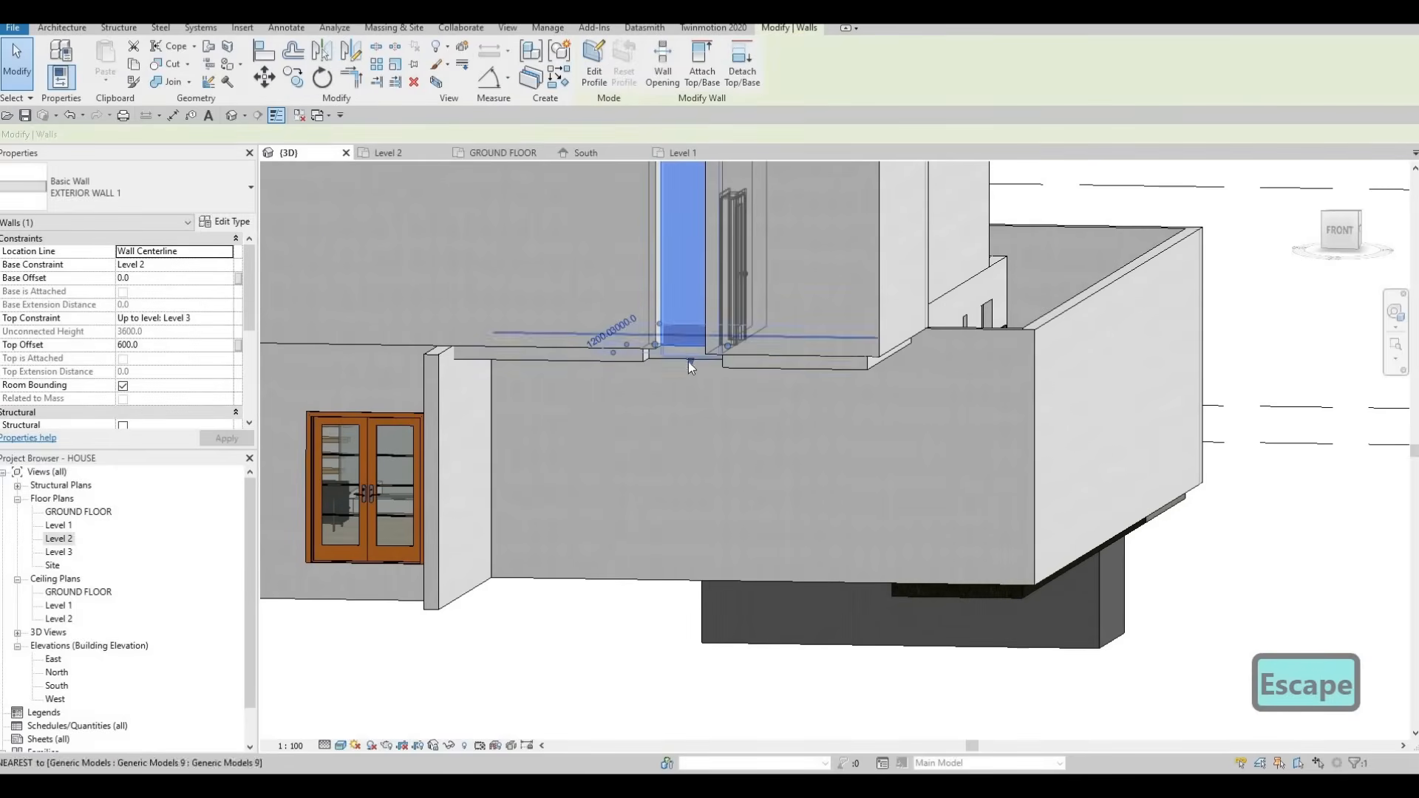
middle_click_drag(642, 378, 733, 347, "shift")
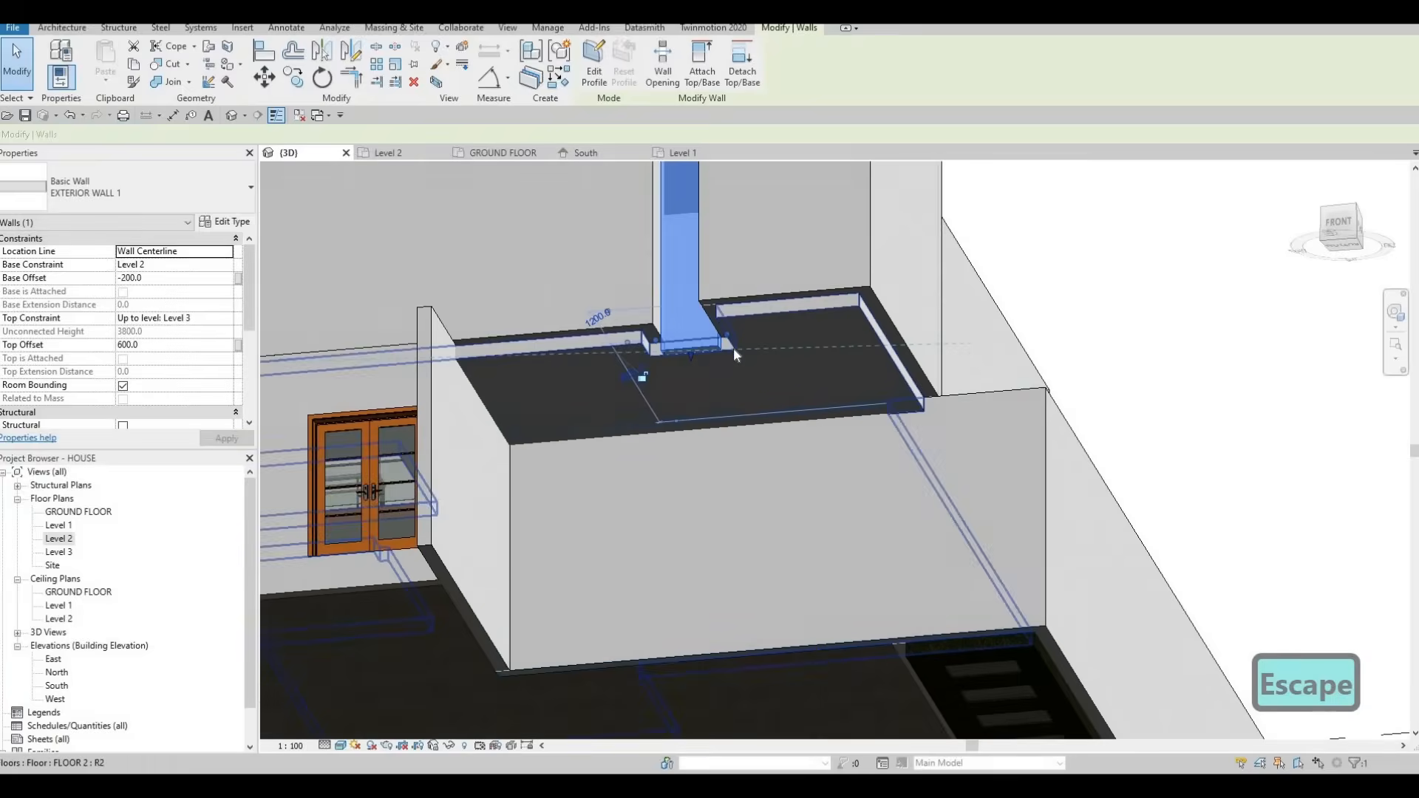
scroll(733, 347, "up", 2)
key("Escape")
key("Escape")
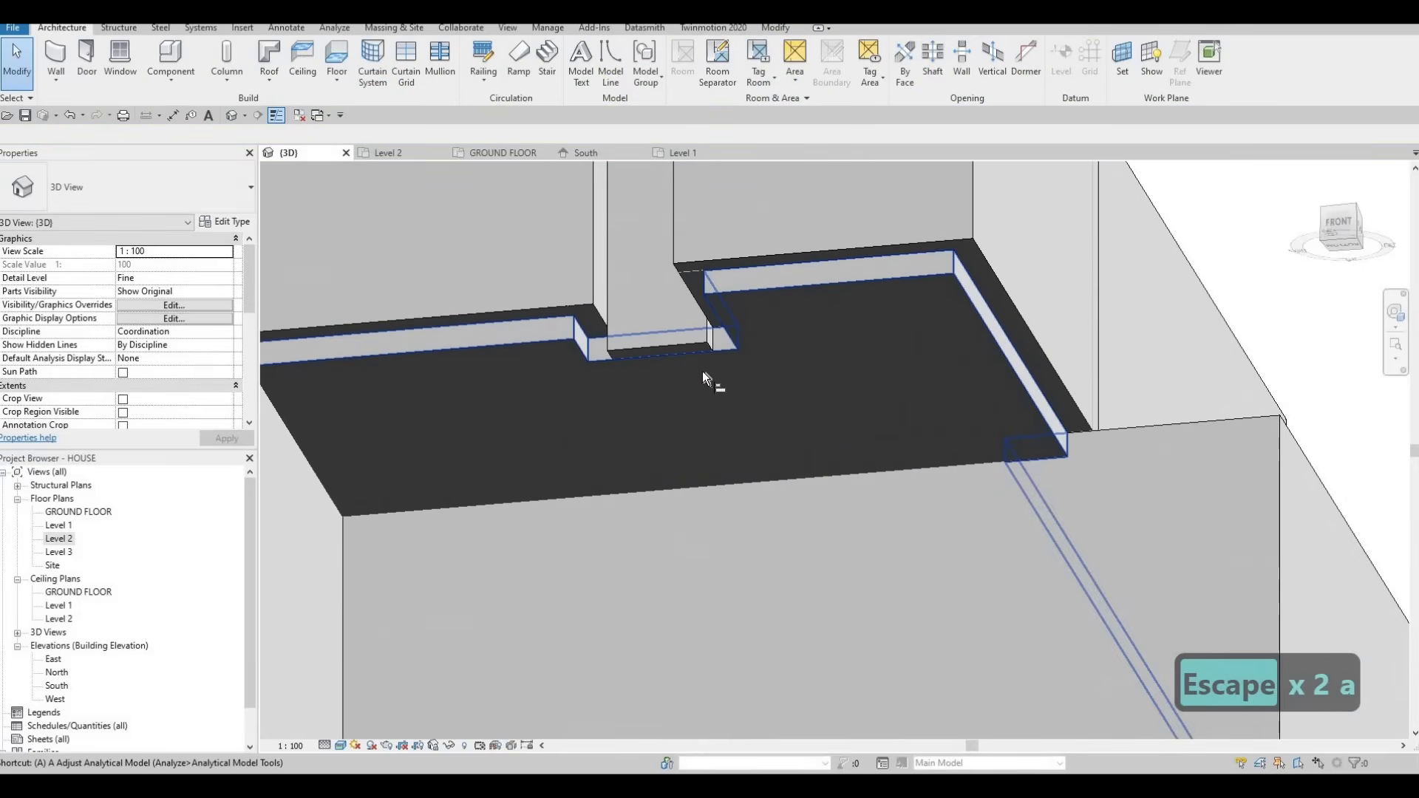
Align the bases of the projecting Level 2 bay's front and outer side walls with the underside of the Level 2 floor
key("l")
left_click(725, 340)
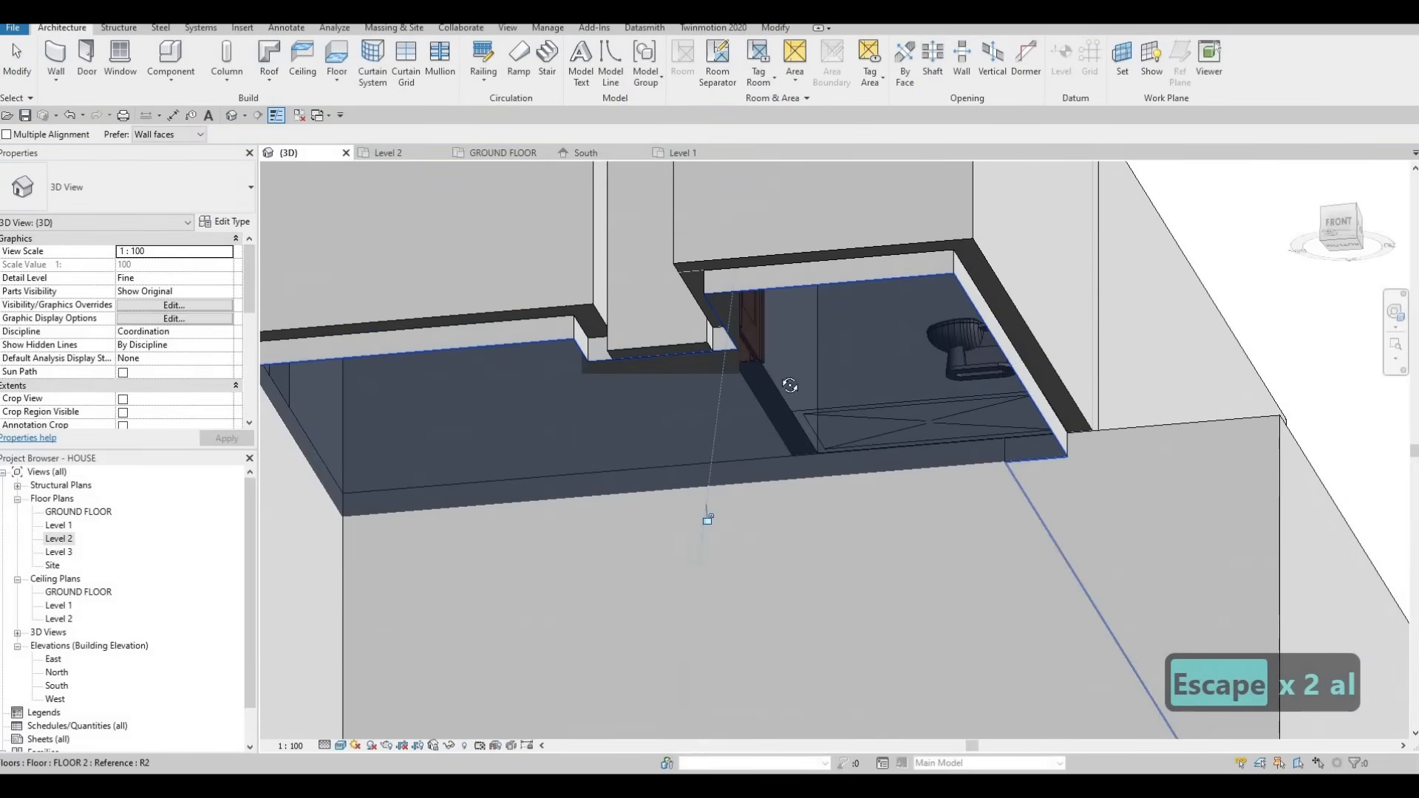
middle_click_drag(687, 399, 800, 388, "shift")
middle_click_drag(978, 419, 867, 397)
middle_click_drag(1039, 331, 874, 306)
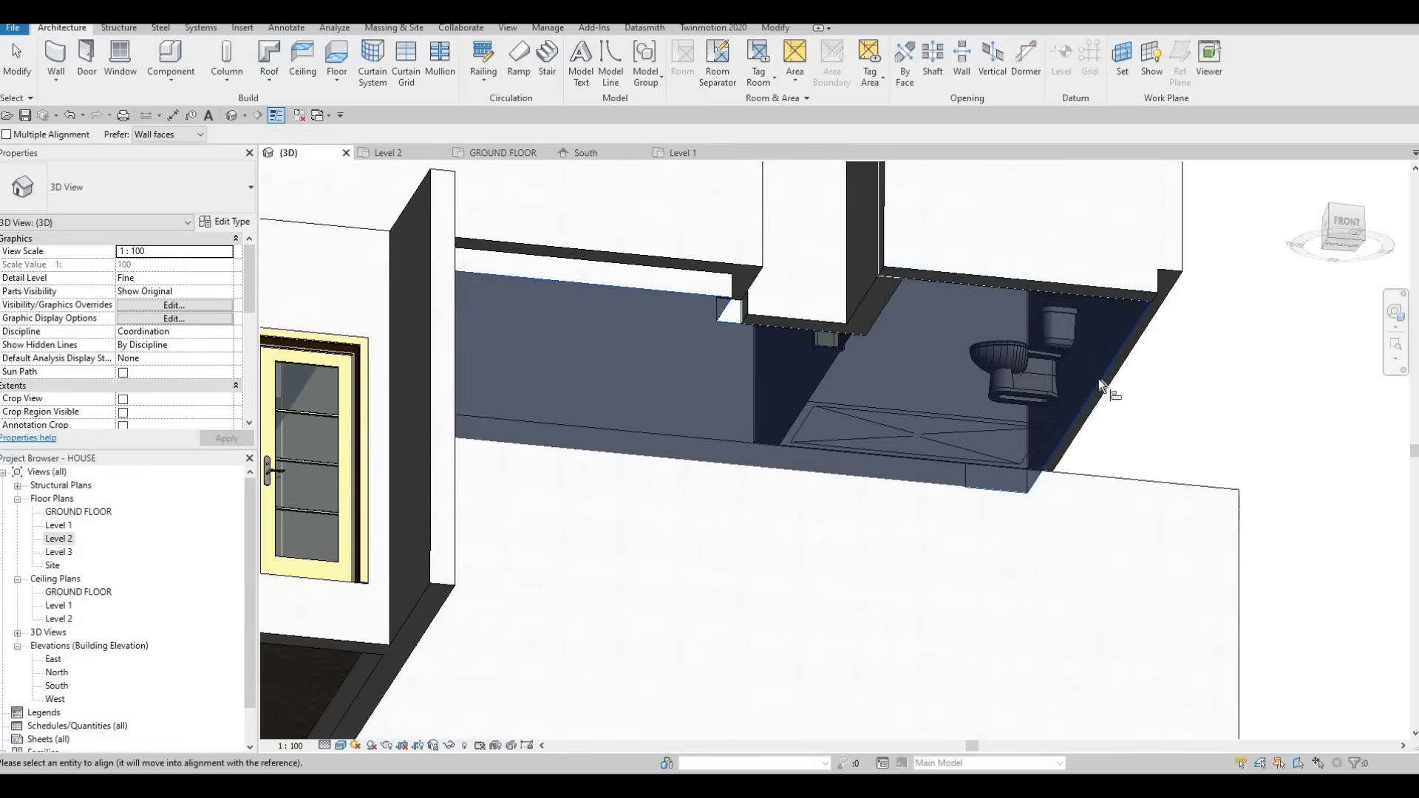
middle_click_drag(970, 386, 736, 287, "shift")
left_click(736, 287)
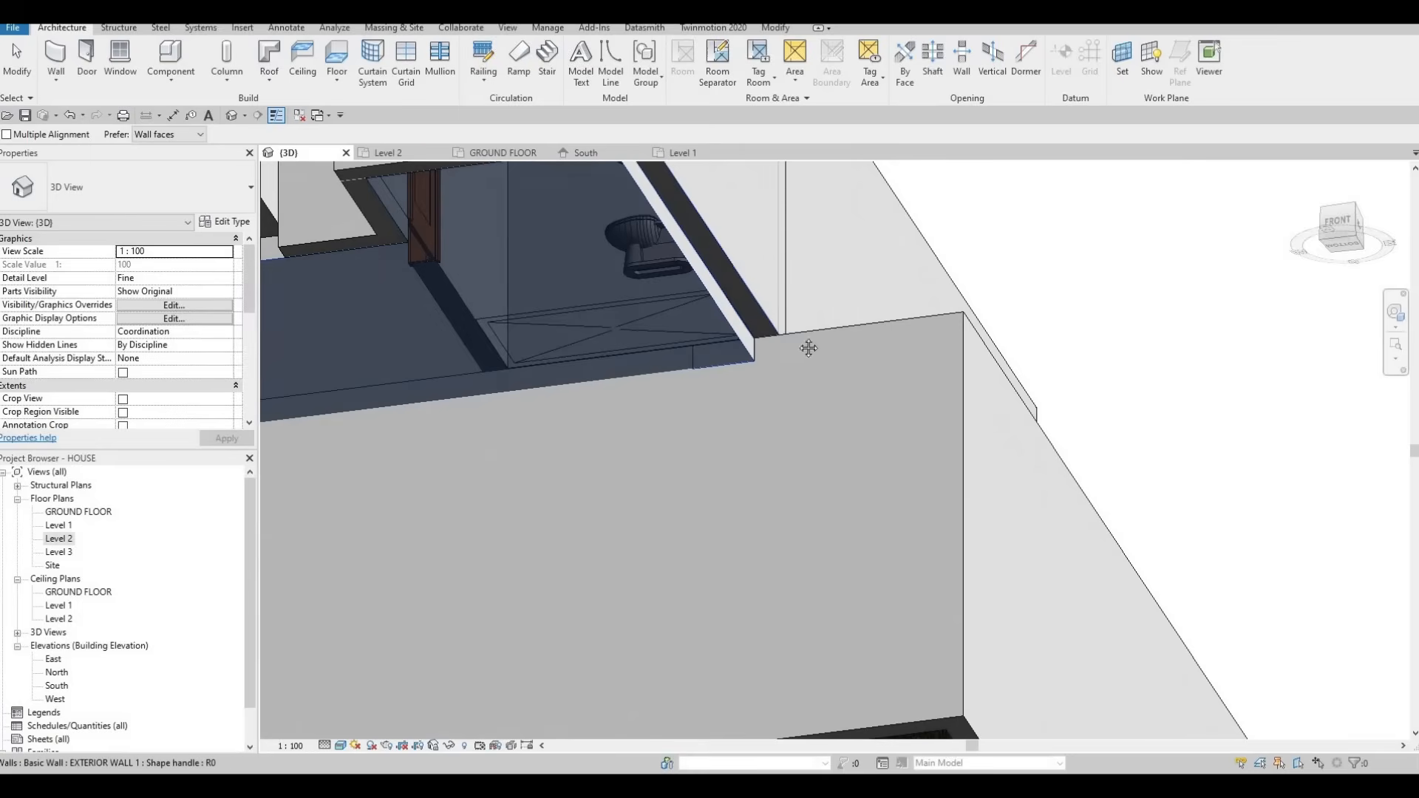
Align the base of the short return wall beside the narrow front segment with the Level 2 floor's underside
middle_click_drag(678, 341, 657, 300, "shift")
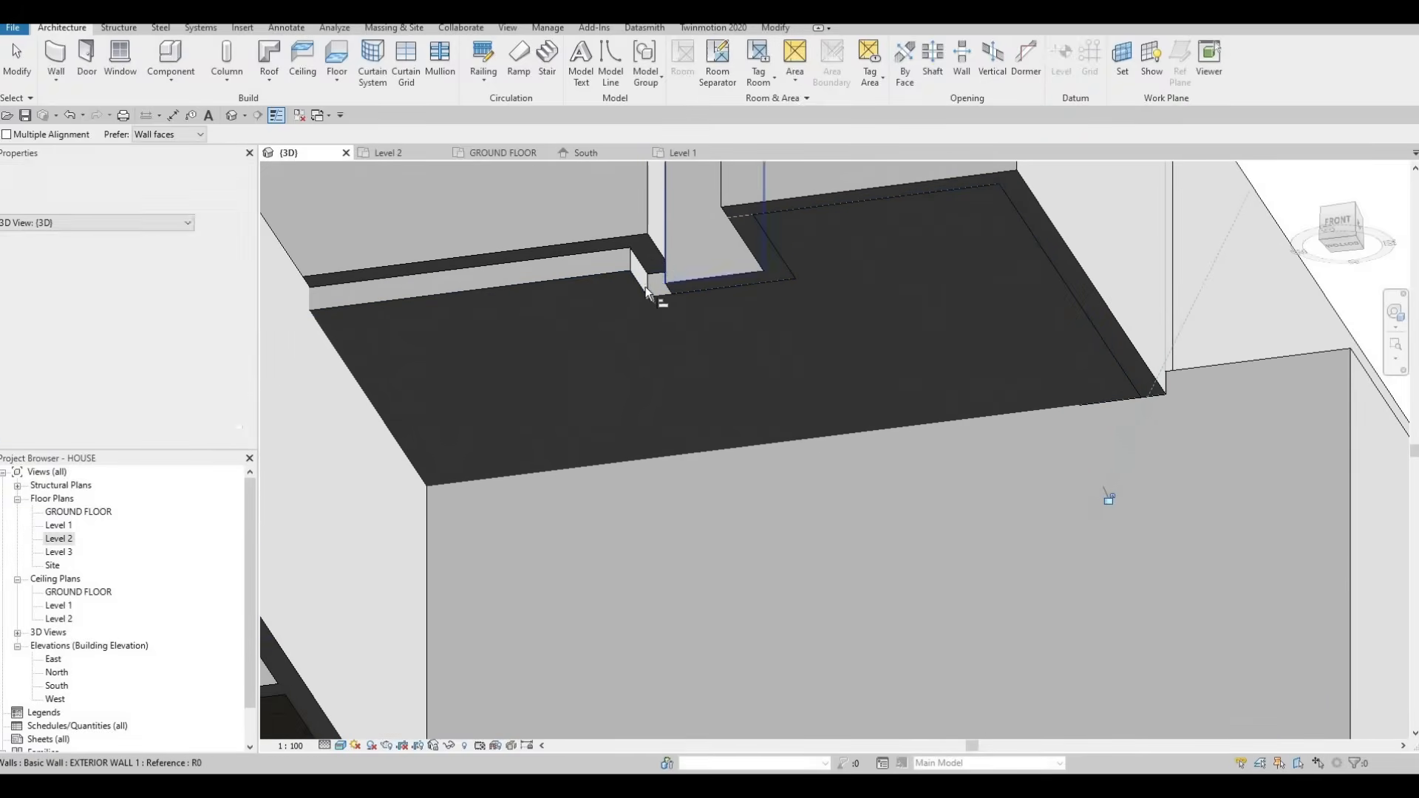
left_click(580, 301)
left_click(669, 261)
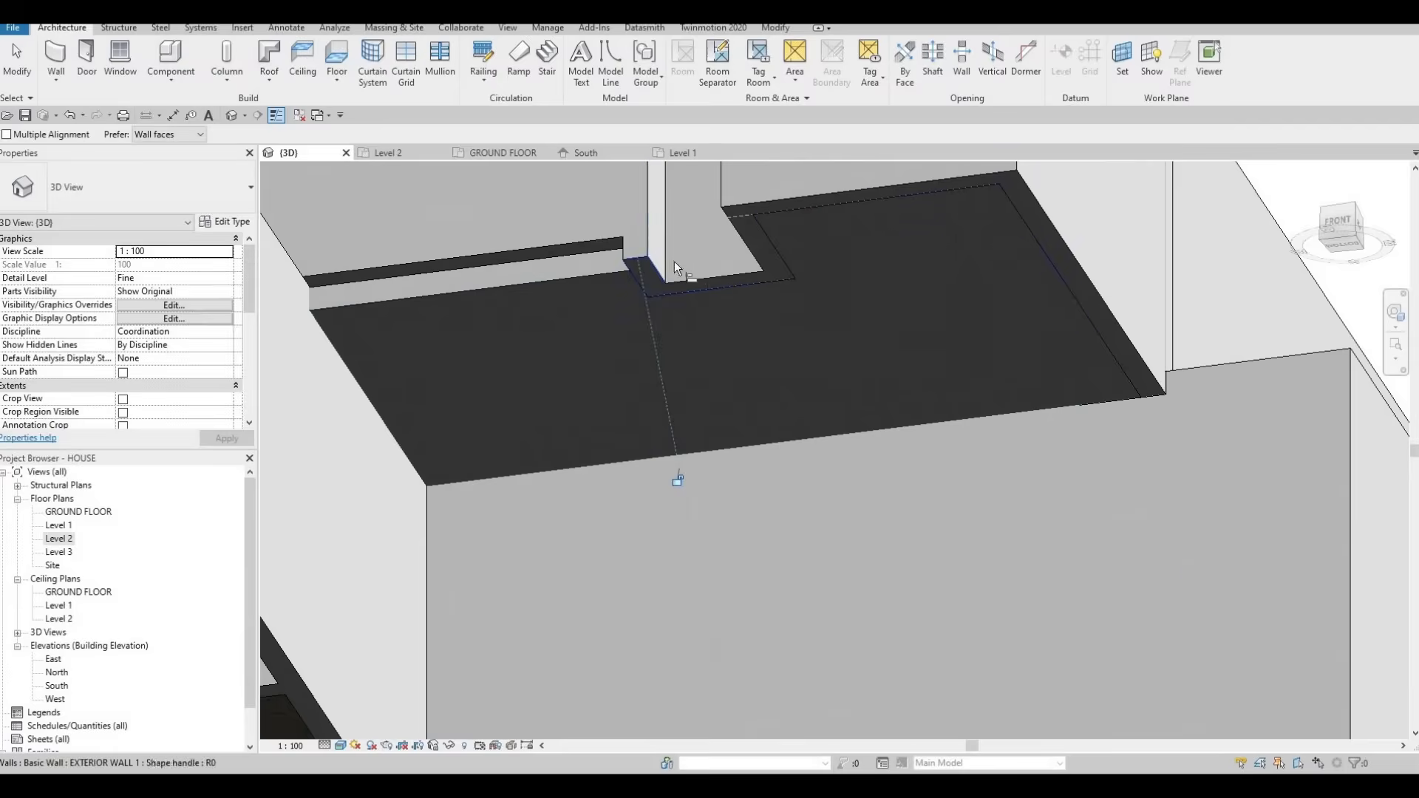
middle_click_drag(495, 251, 571, 313)
key("Escape")
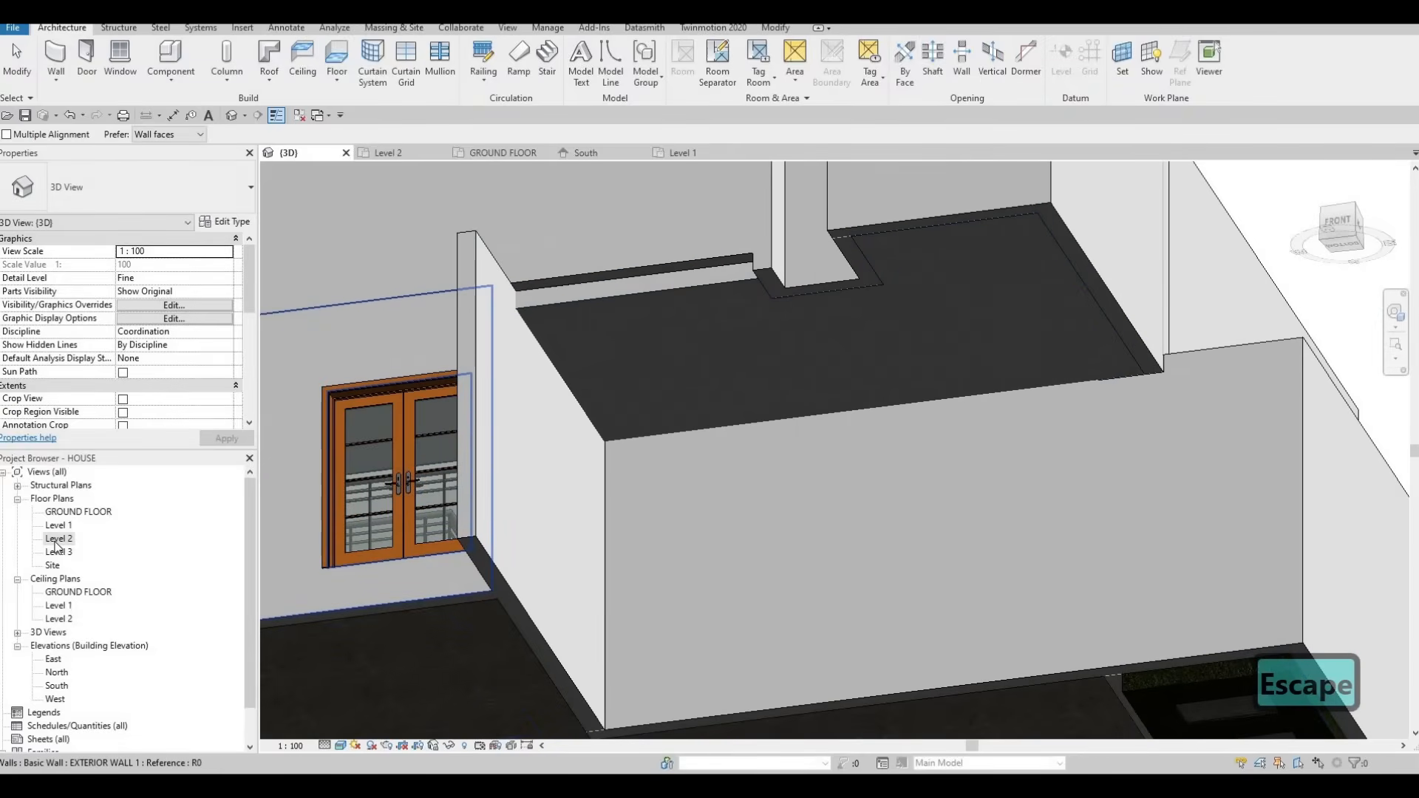
Split the long front exterior wall in the Level 2 plan at the outer face of the perpendicular Level 1 wall below
left_click(388, 152)
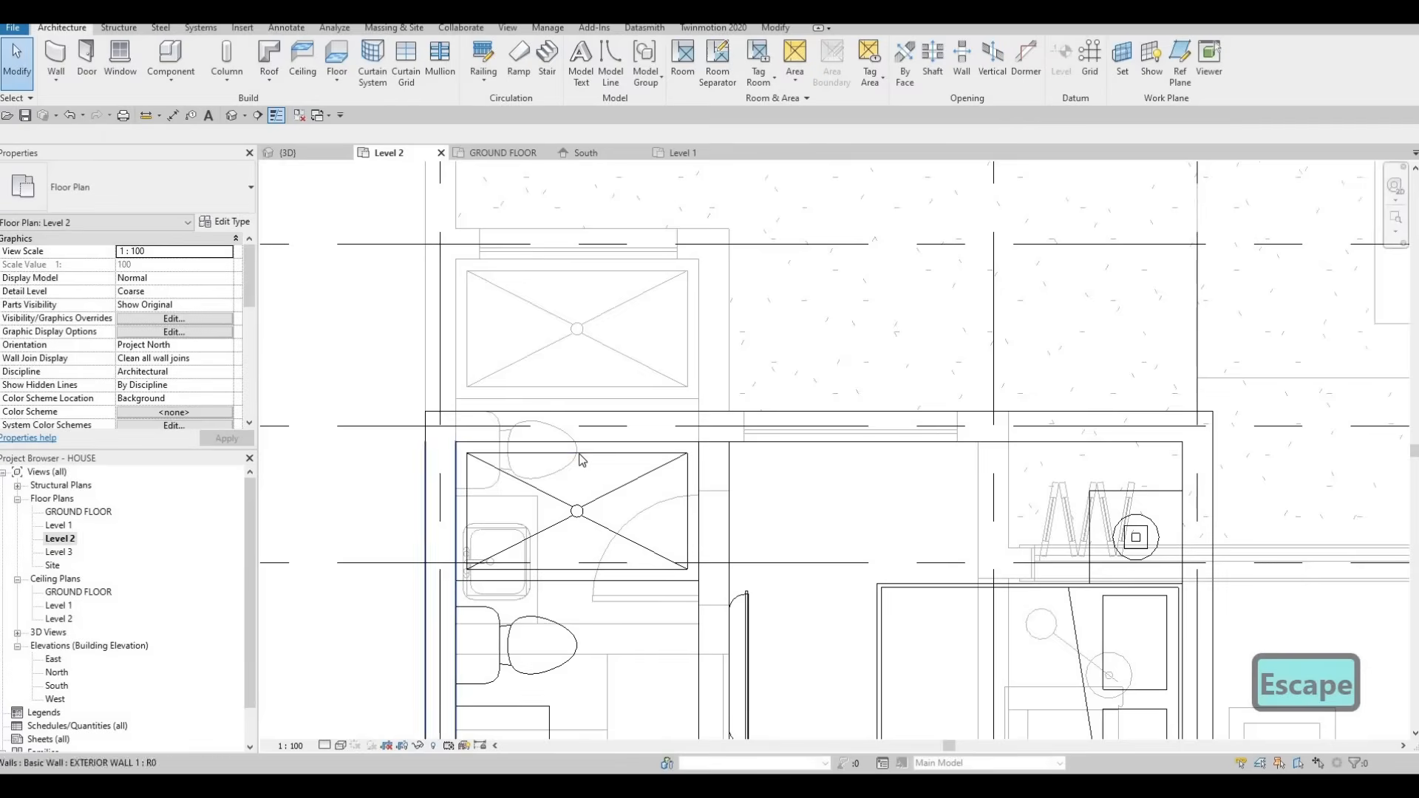
scroll(581, 459, "down", 5)
middle_click_drag(626, 393, 610, 331)
scroll(610, 331, "up", 6)
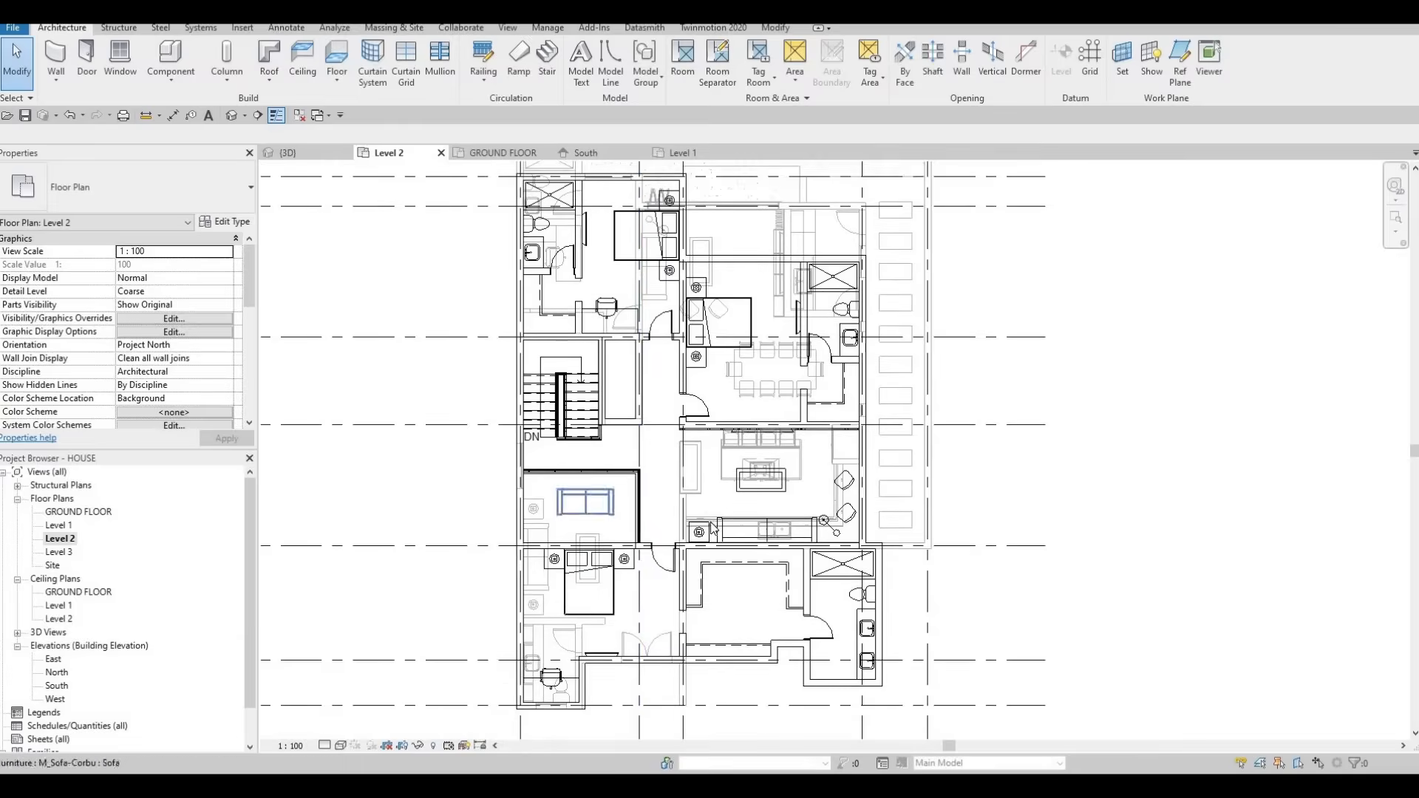
middle_click_drag(712, 411, 681, 360)
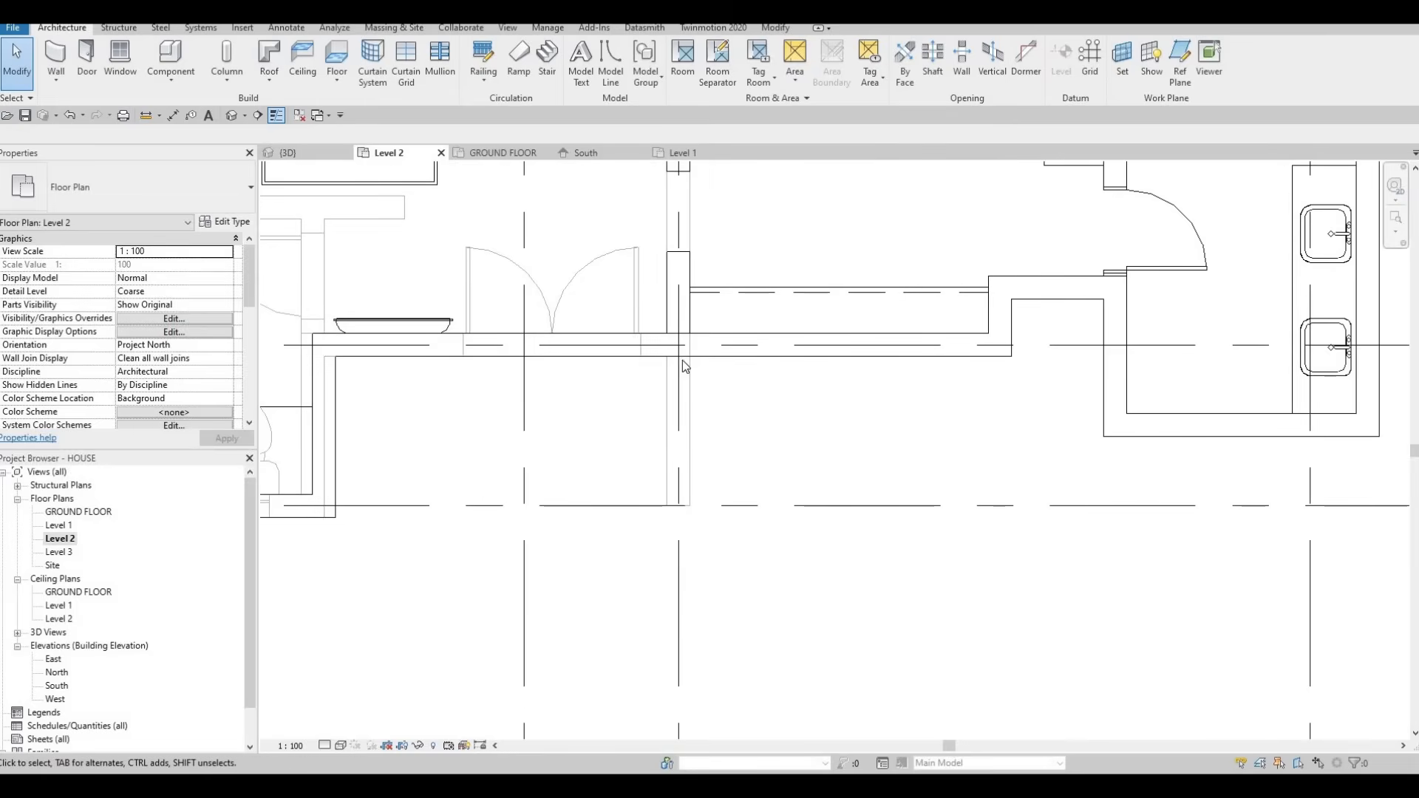
scroll(681, 358, "up", 2)
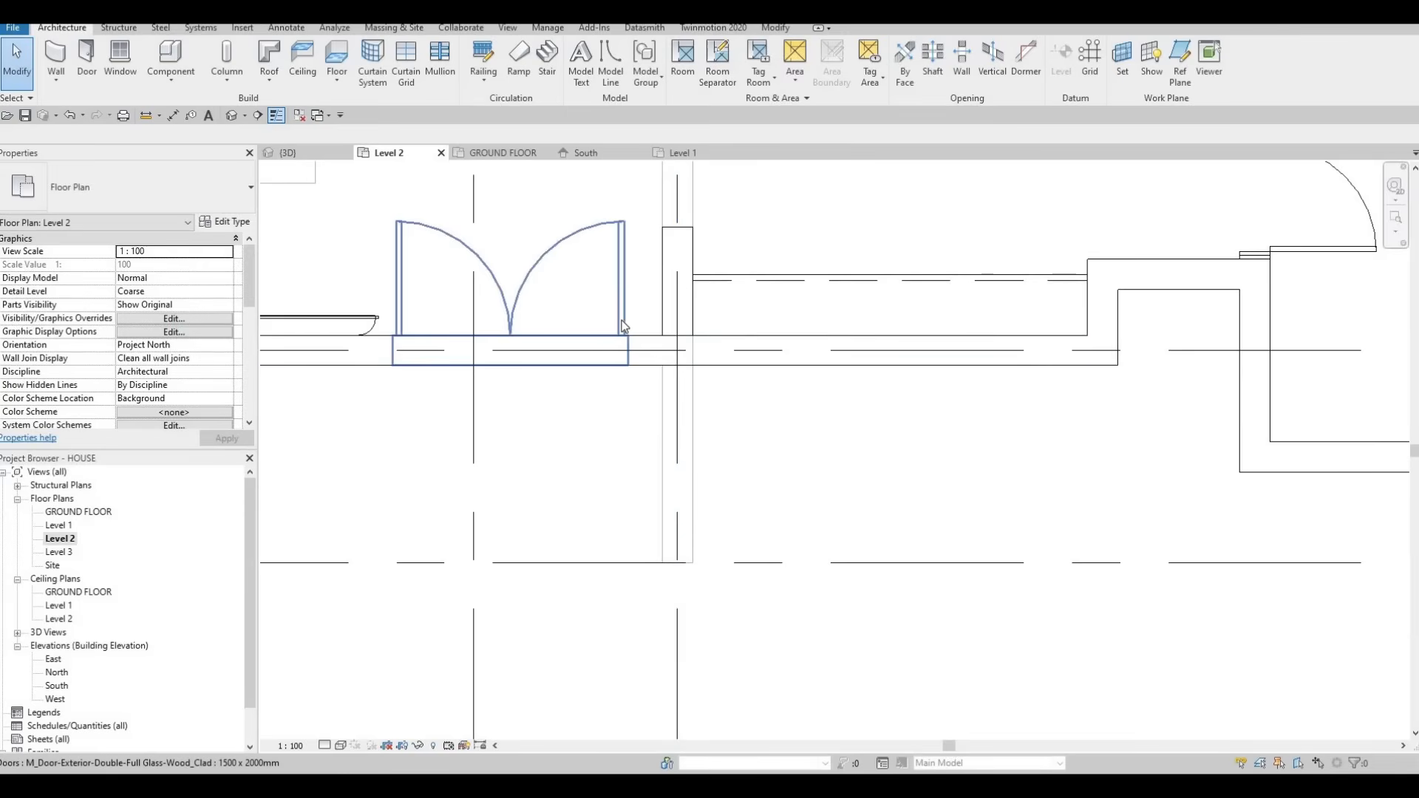
key("l")
scroll(712, 378, "up", 2)
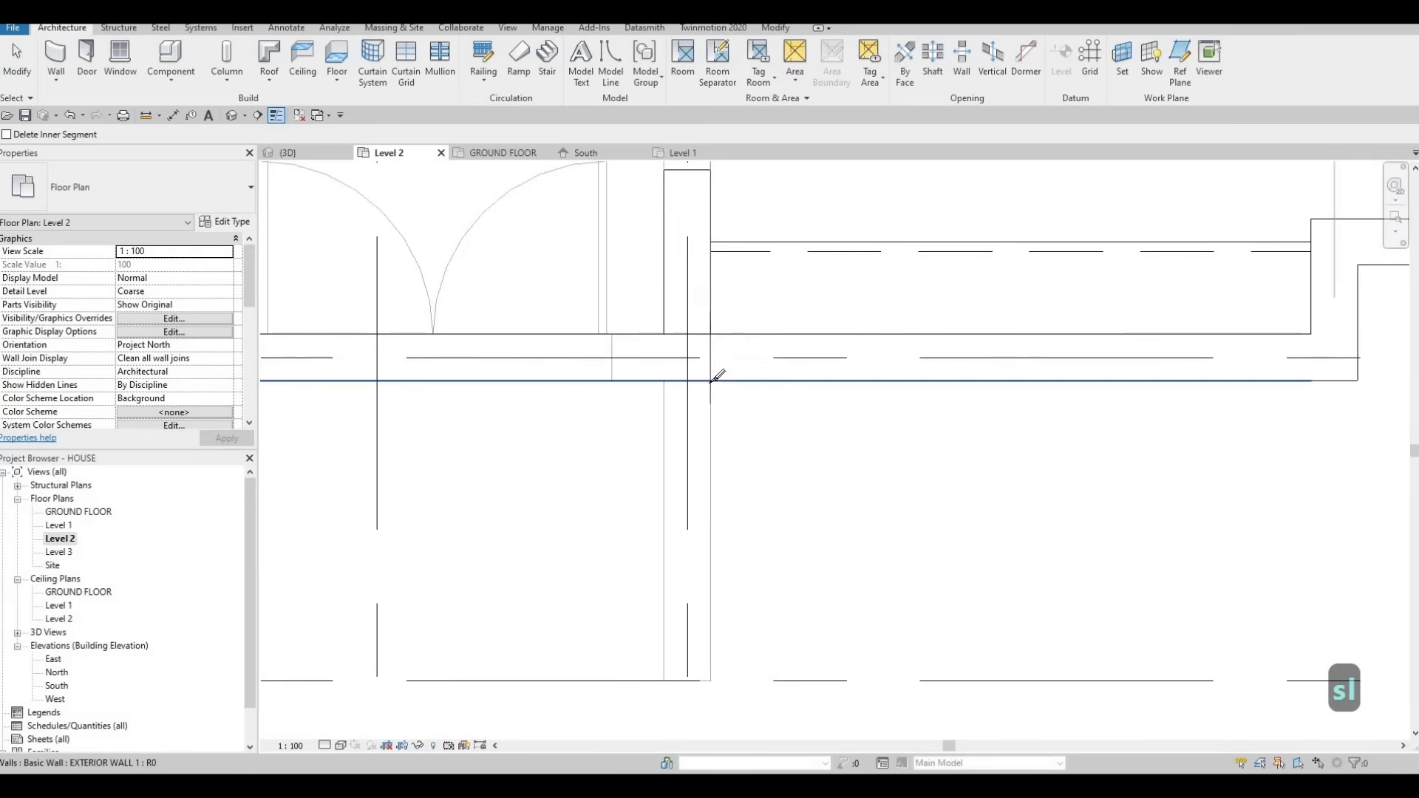
key("Escape")
key("Escape")
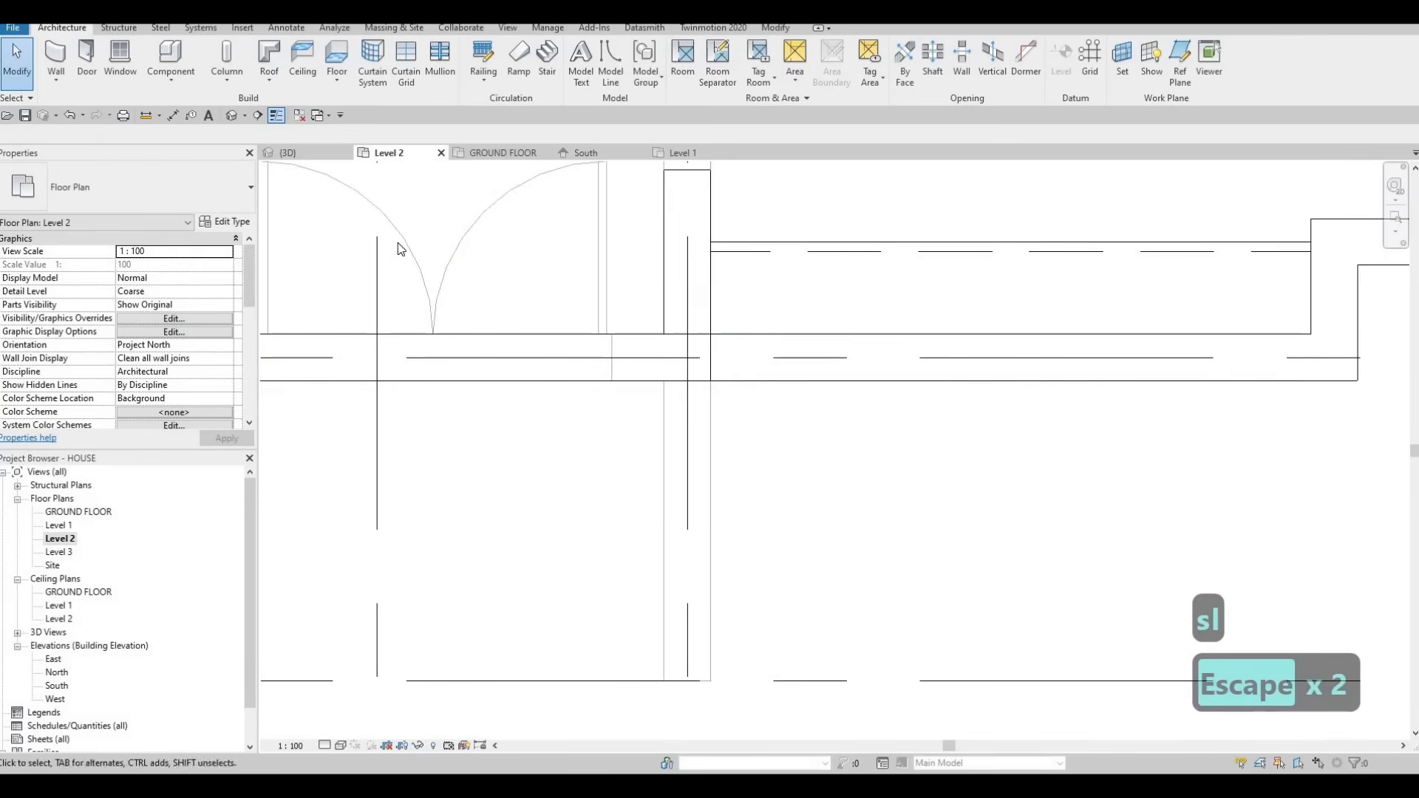
Align the base of the split-off wall segment above the overhang with the Level 2 floor's underside in 3D
left_click(311, 155)
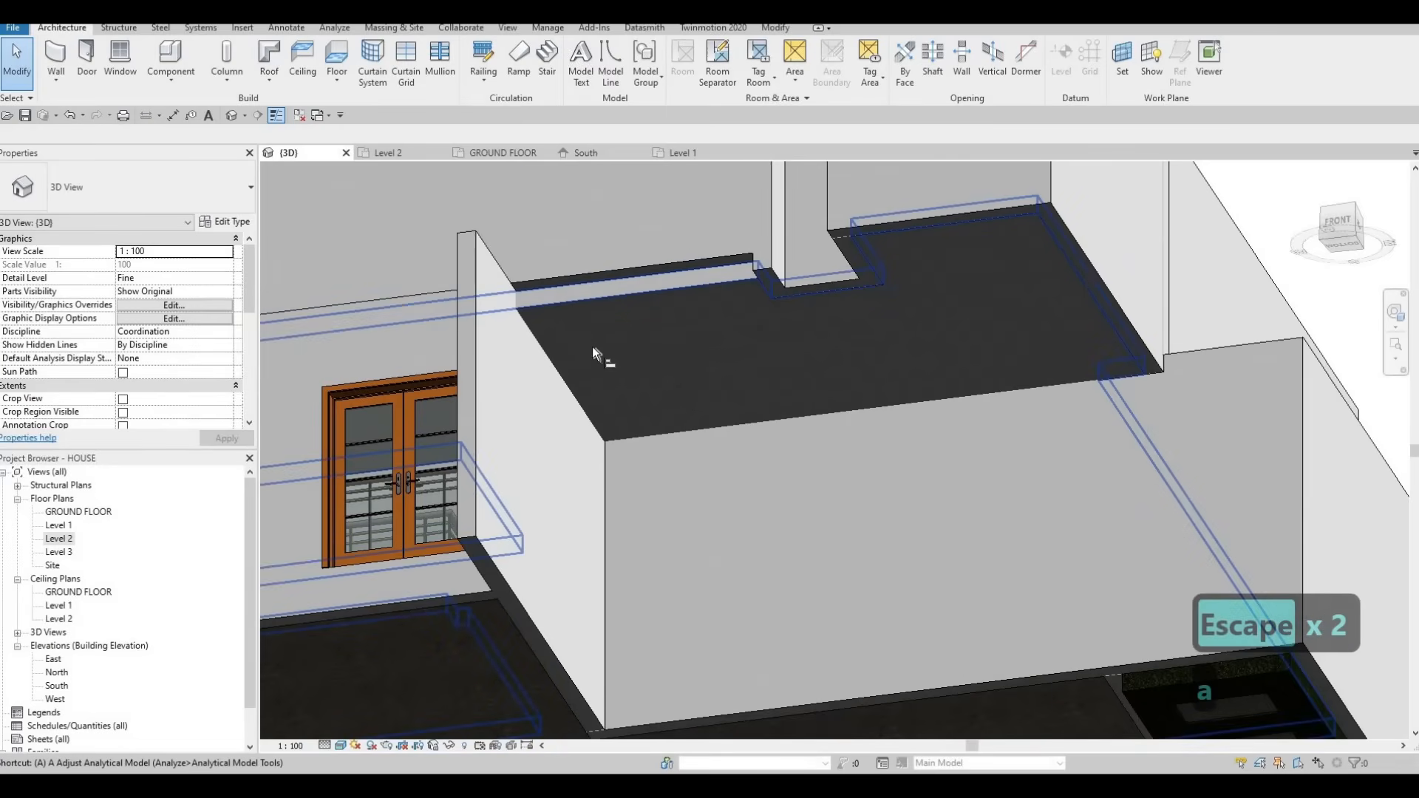
key("a")
key("l")
left_click(583, 276)
left_click(591, 294)
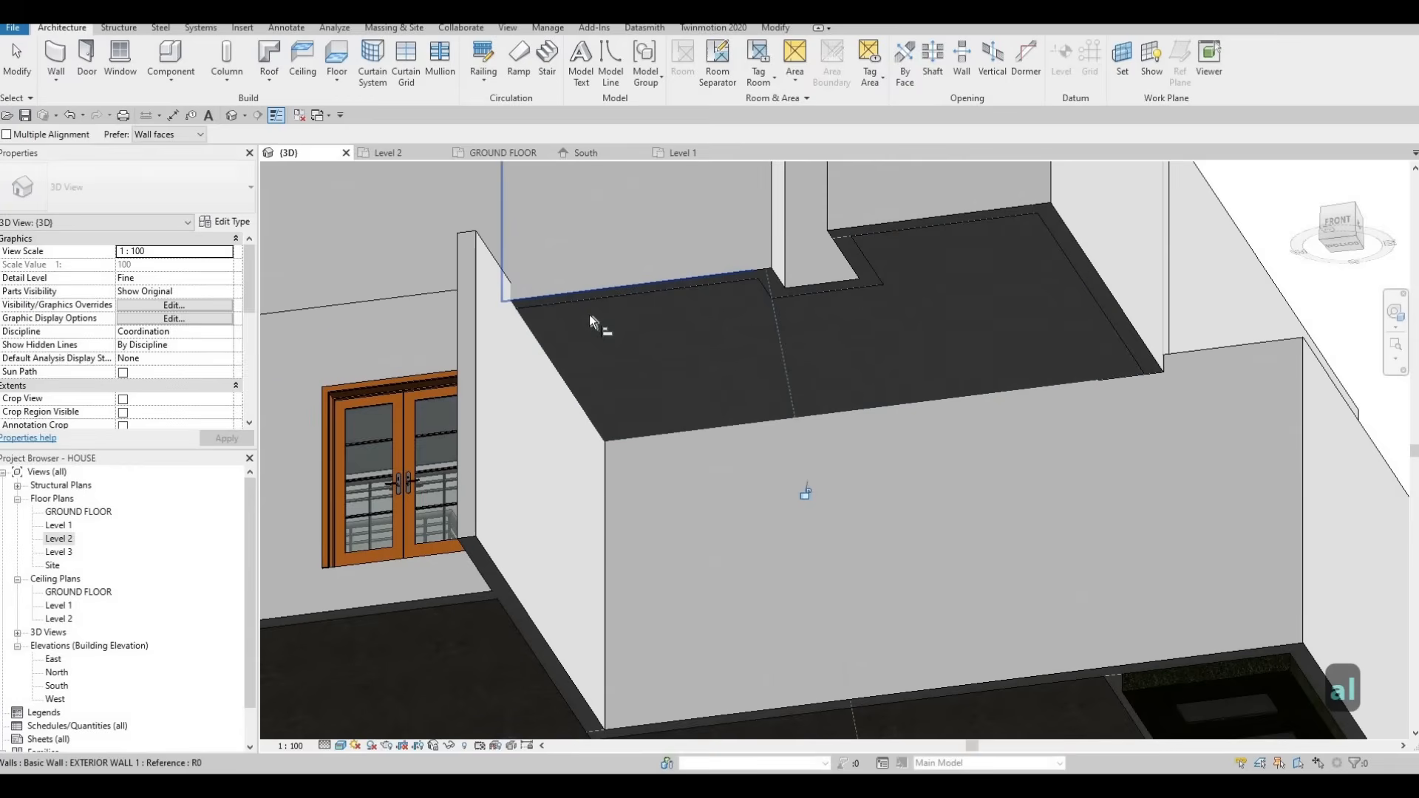
key("Escape")
Examine the front facade and the split wall's junction with the perpendicular wall in 3D and in the Level 2 plan
scroll(585, 317, "down", 2)
middle_click_drag(561, 470, 588, 367, "shift")
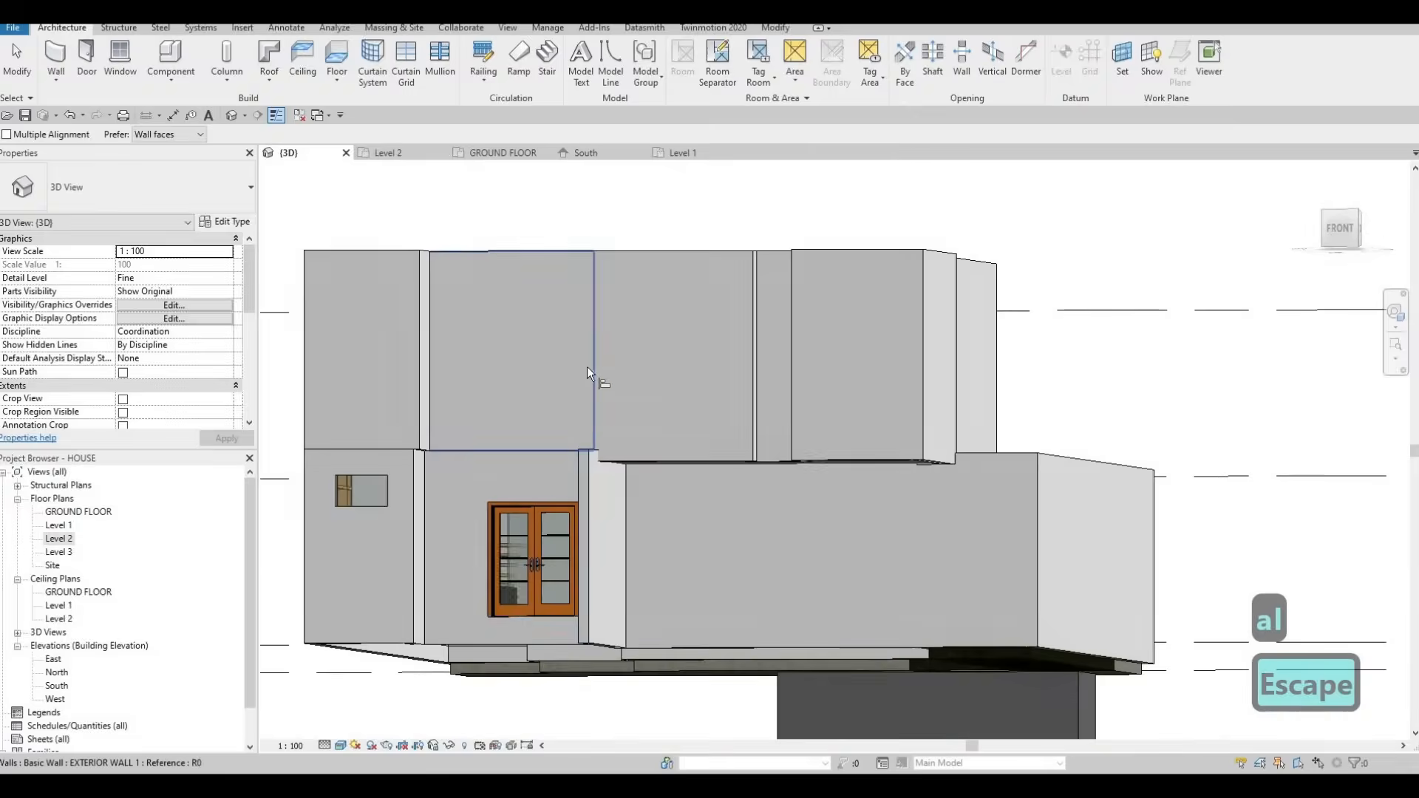
middle_click_drag(726, 533, 573, 288, "shift")
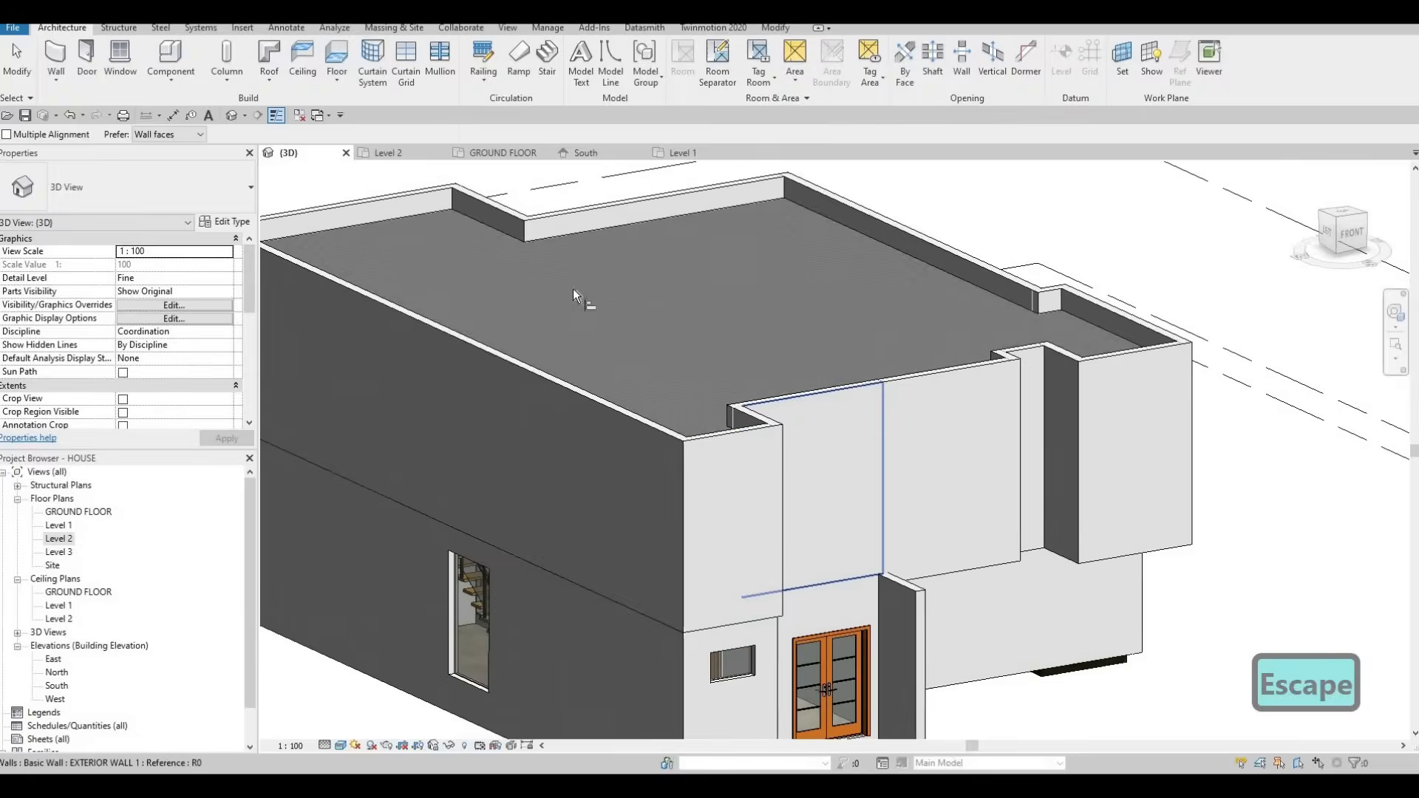
scroll(378, 167, "up", 3)
left_click(382, 154)
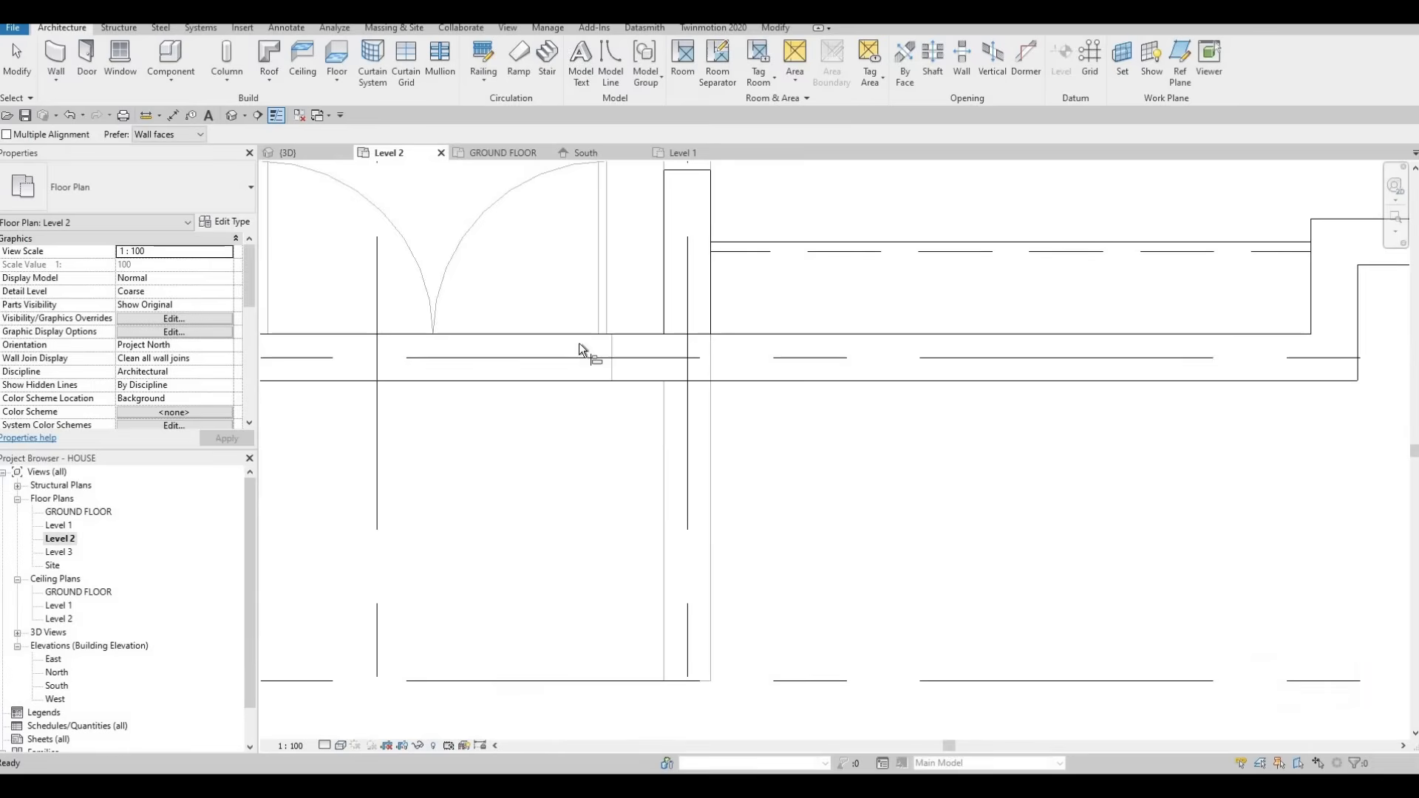
scroll(588, 353, "down", 3)
scroll(594, 350, "down", 1)
key("Escape")
scroll(626, 347, "up", 5)
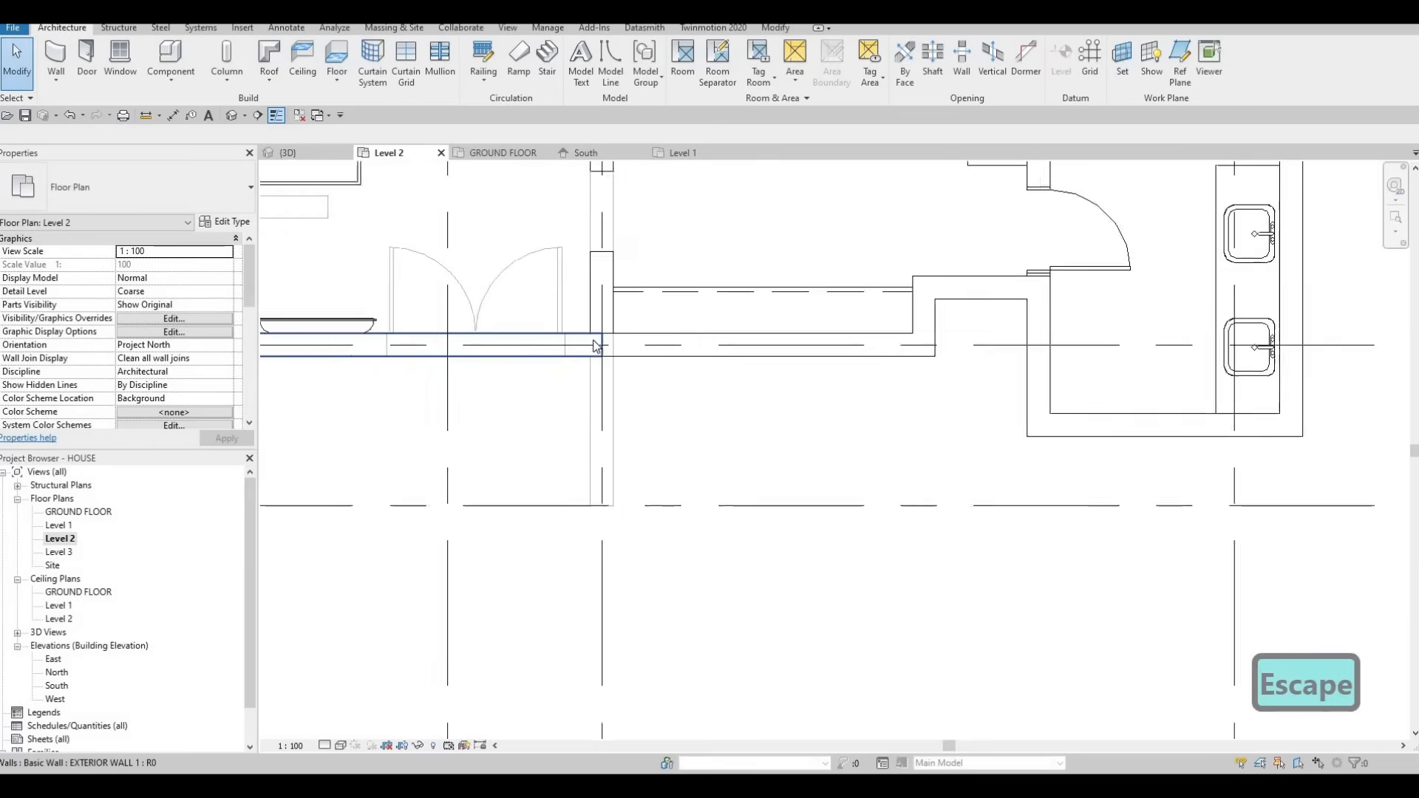
scroll(618, 348, "up", 2)
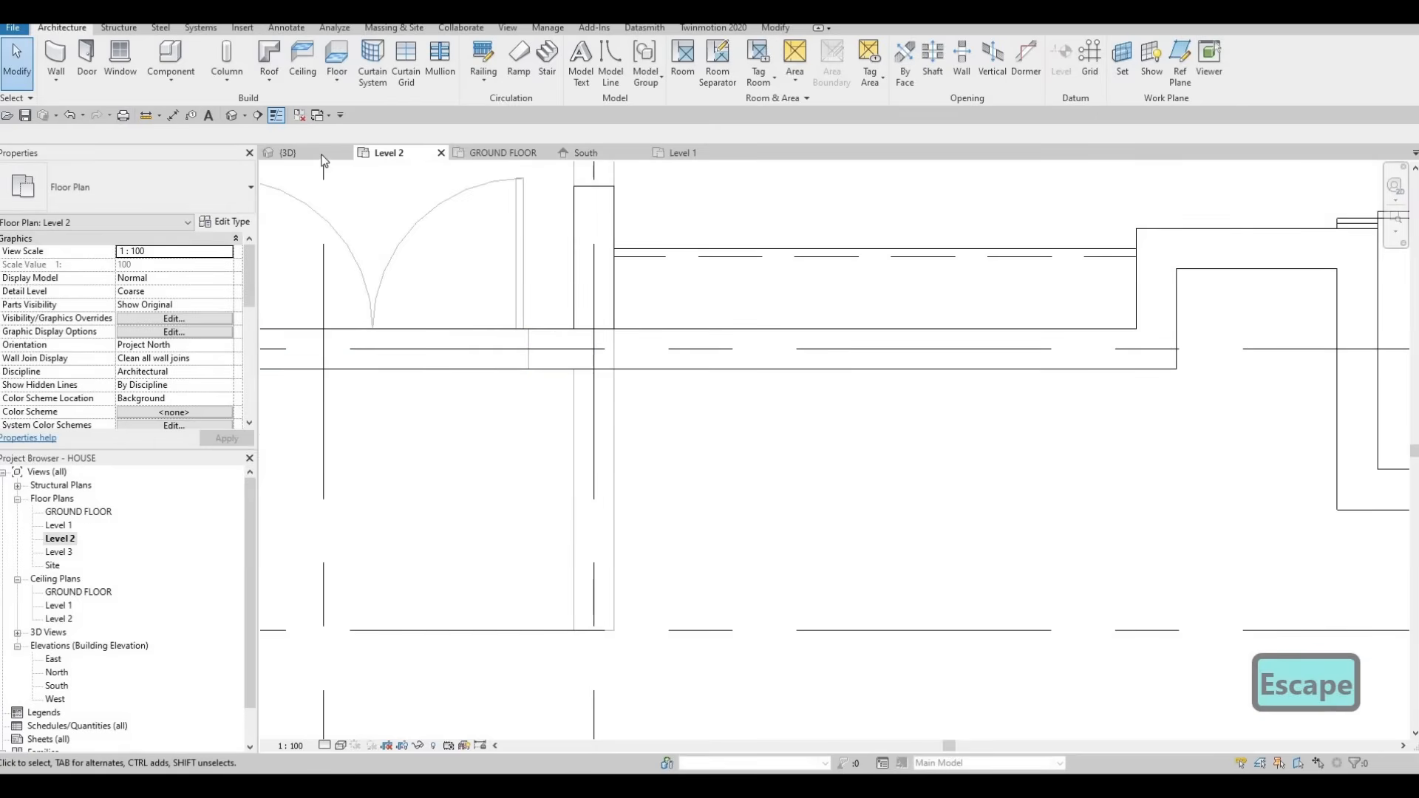
left_click(288, 152)
key("Escape")
scroll(337, 340, "up", 4)
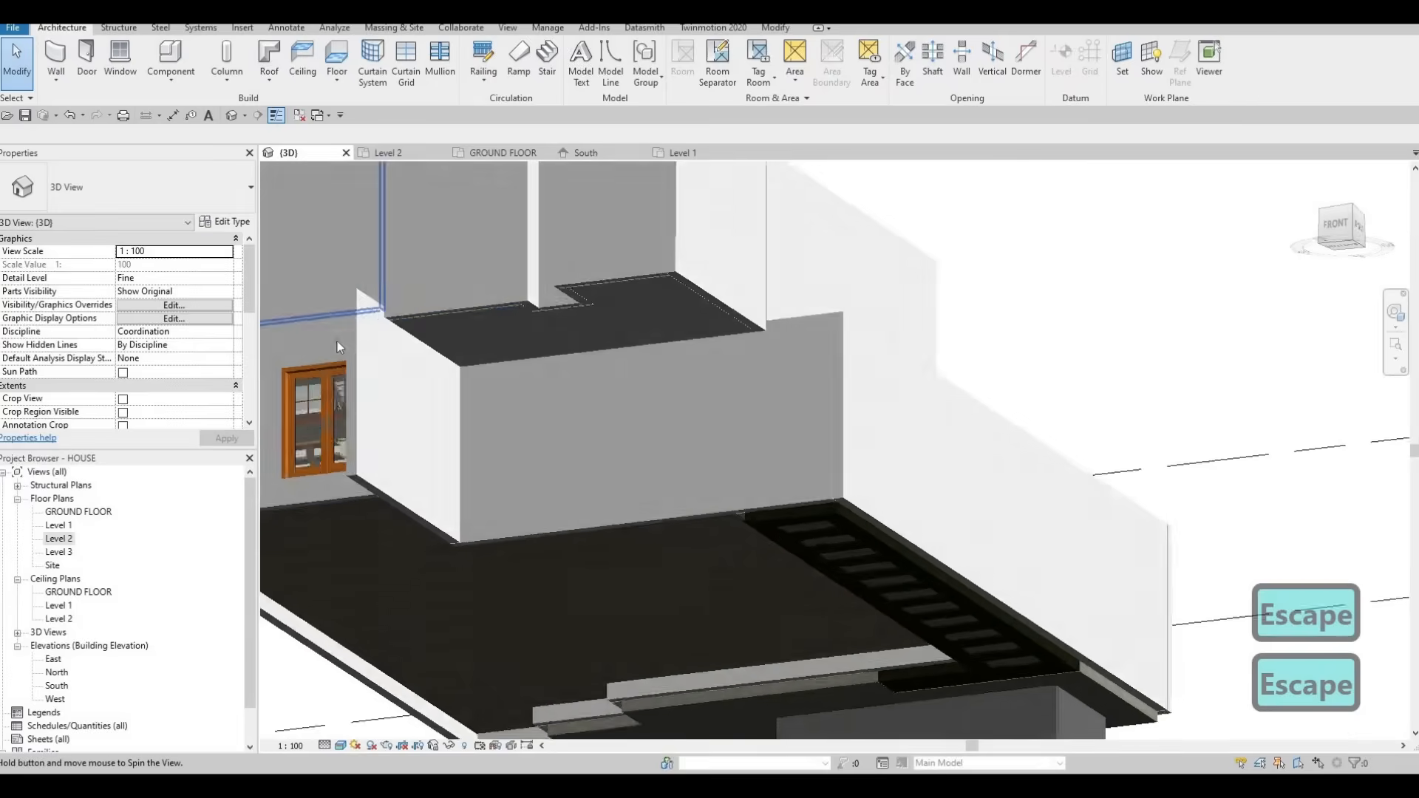
Examine the rear facade's overhanging corner above the terrace in 3D and in the Level 2 plan
scroll(433, 361, "down", 2)
middle_click_drag(642, 485, 831, 397, "shift")
scroll(692, 554, "down", 2)
scroll(826, 361, "up", 5)
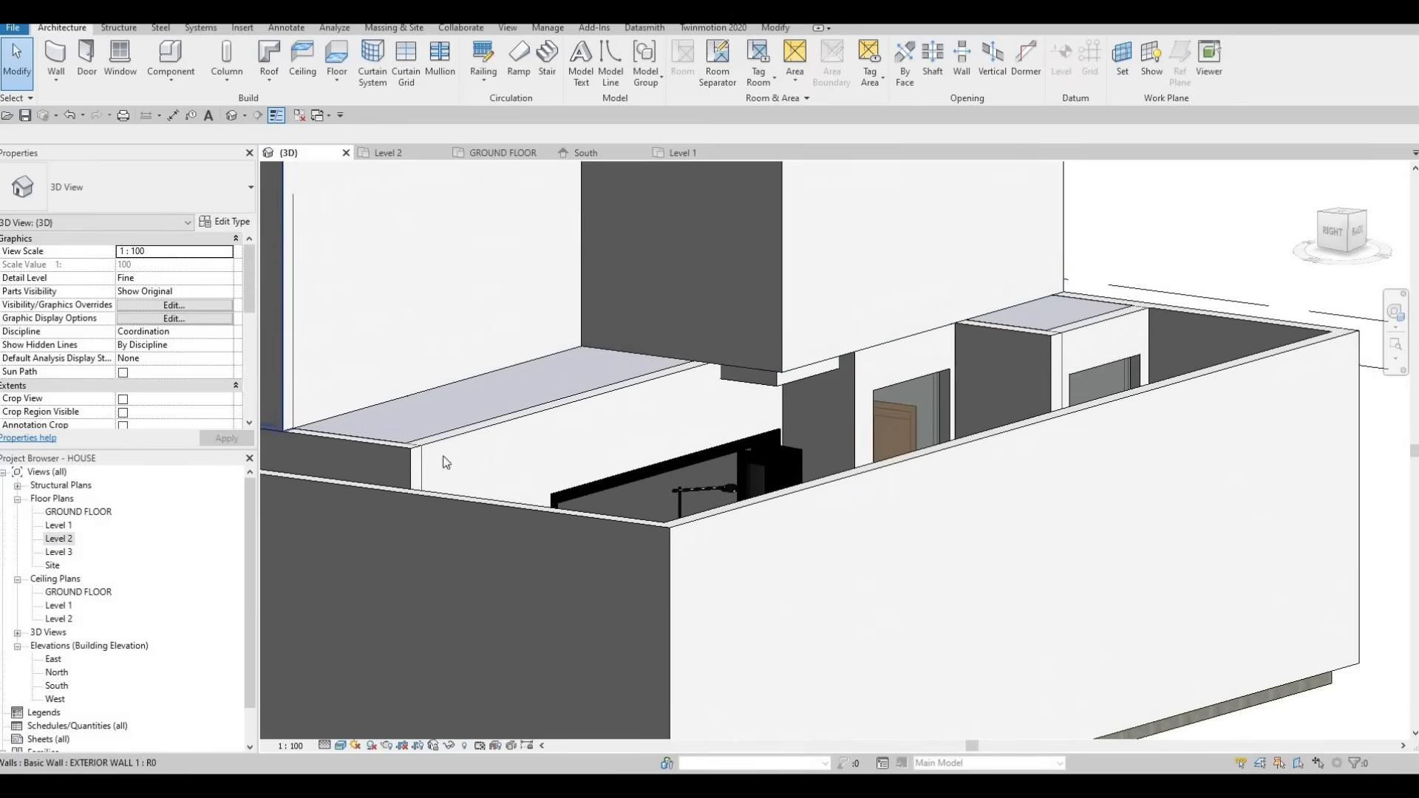
key("ctrl+Tab")
scroll(584, 417, "down", 8)
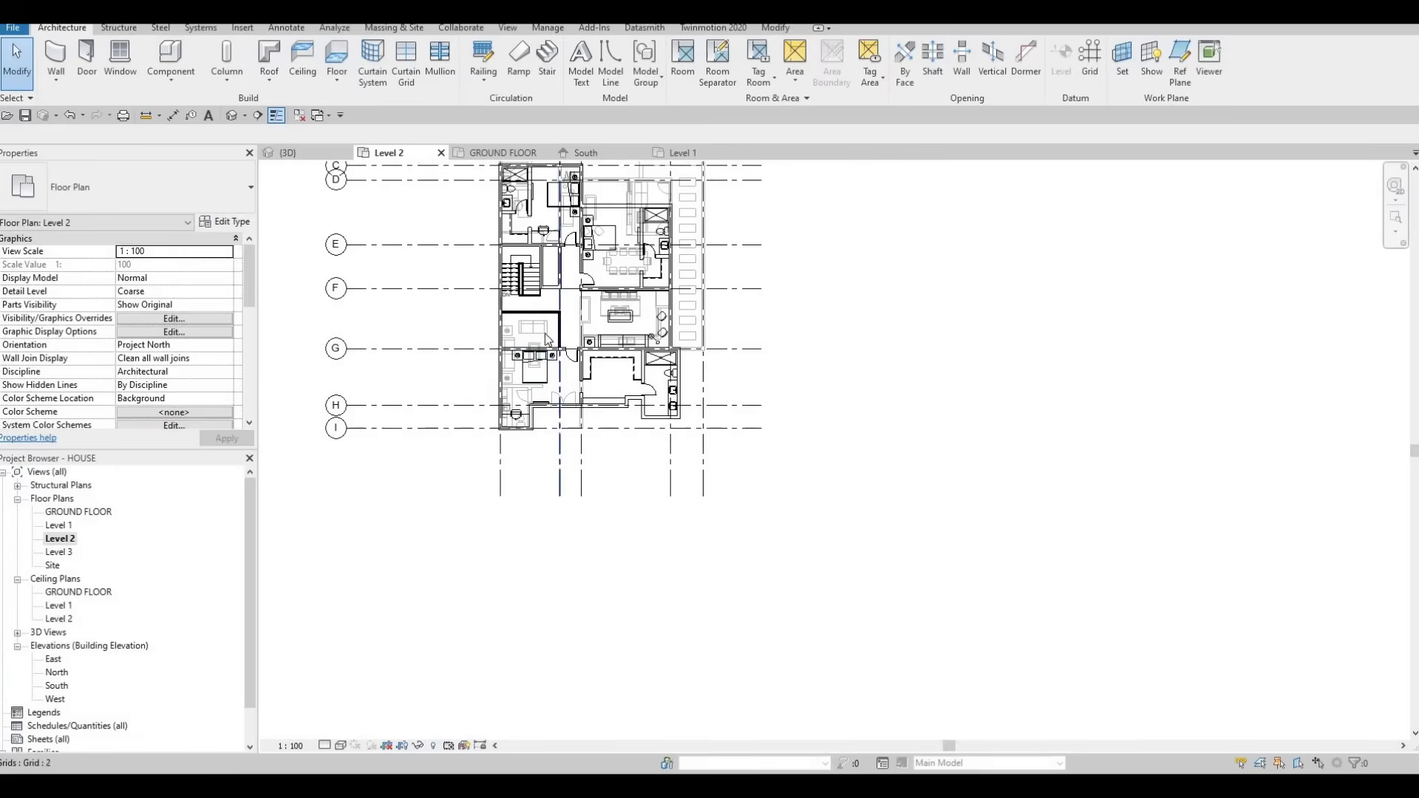
scroll(602, 325, "up", 8)
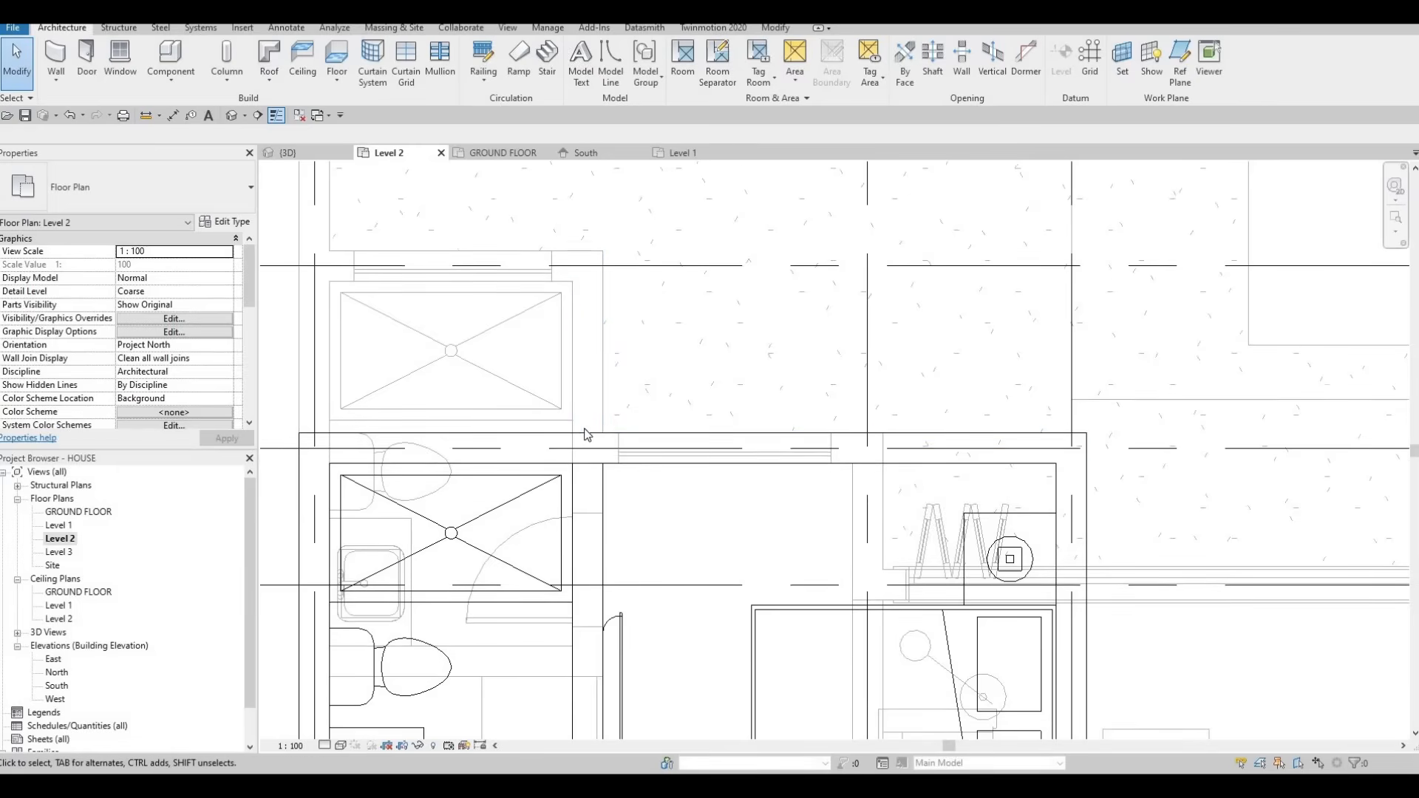
key("Escape")
left_click(290, 152)
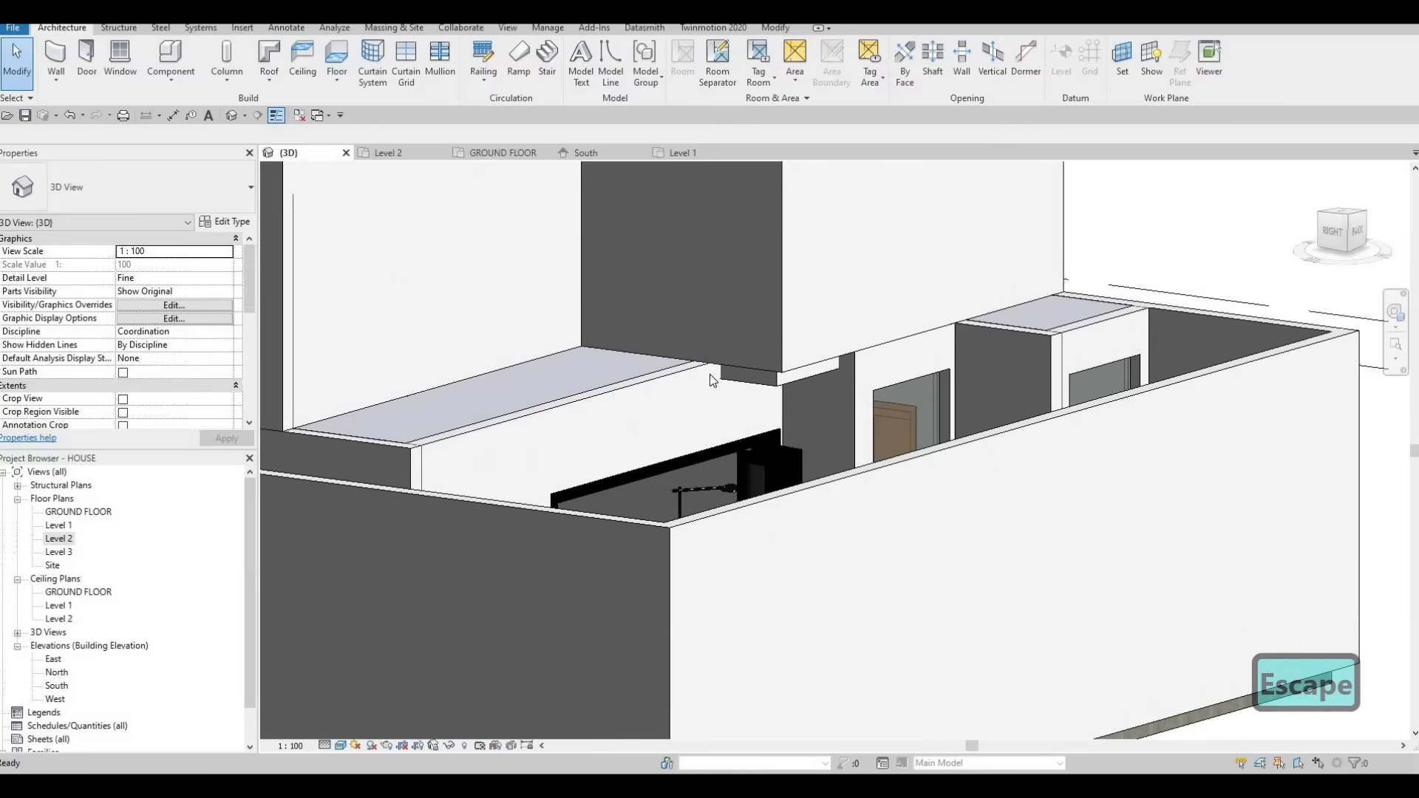
scroll(724, 332, "down", 2)
Select the side wall of the overhanging rear corner in 3D and locate it in the Level 2 plan
left_click(724, 334)
left_click(392, 152)
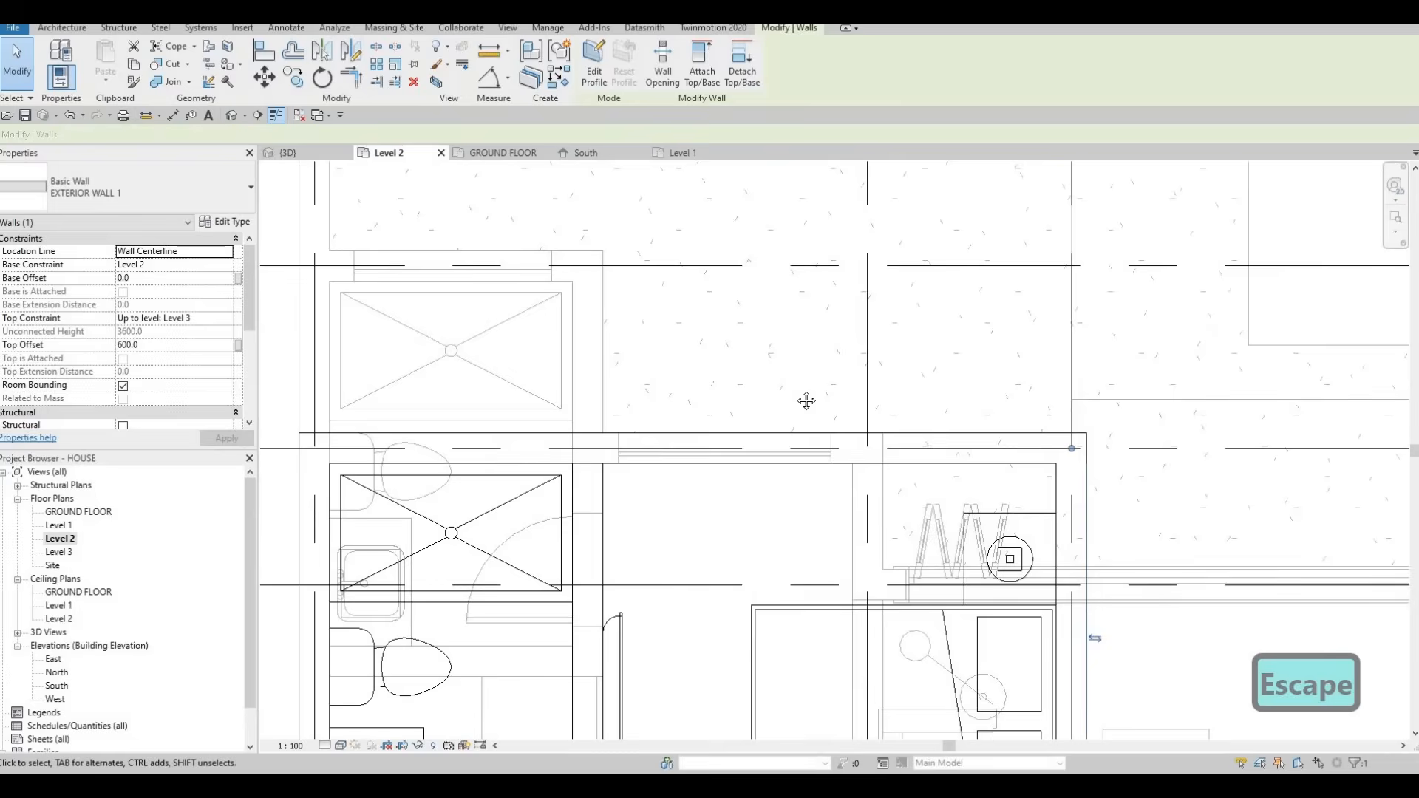
middle_click_drag(806, 401, 692, 406)
scroll(806, 329, "down", 2)
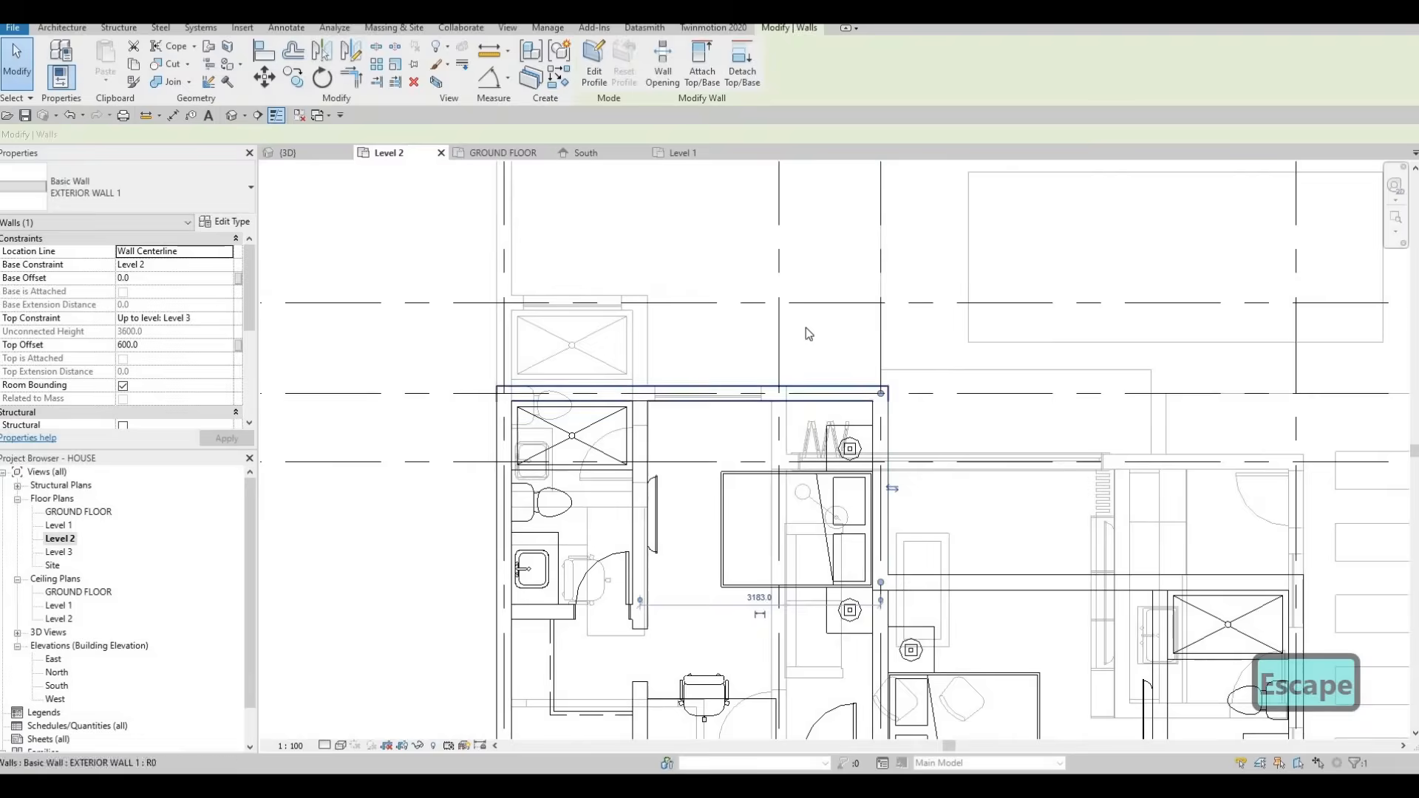
middle_click_drag(806, 330, 702, 285)
scroll(783, 348, "up", 1)
middle_click_drag(764, 430, 726, 422)
scroll(725, 422, "down", 1)
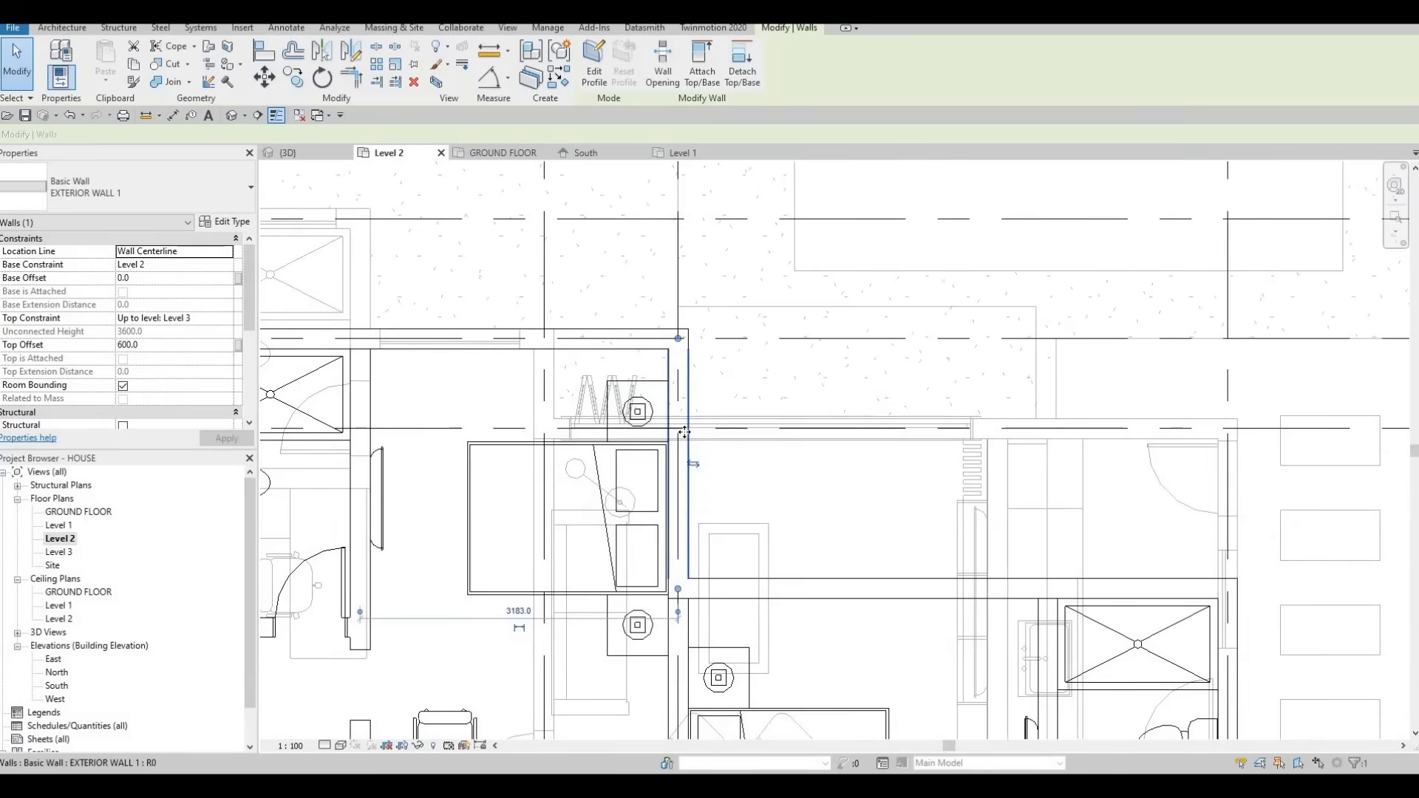
scroll(676, 437, "up", 2)
scroll(696, 425, "up", 2)
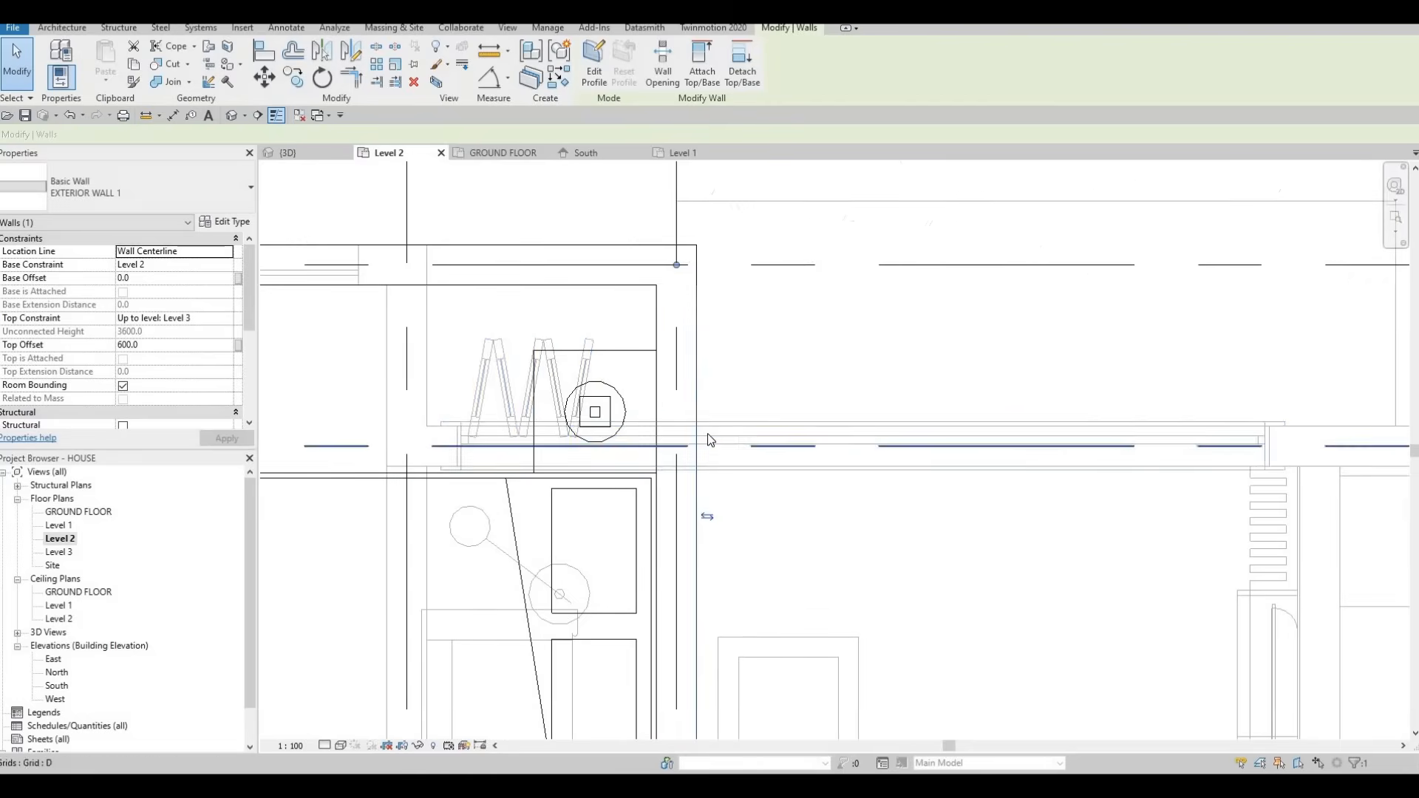
key("Escape")
key("a")
key("l")
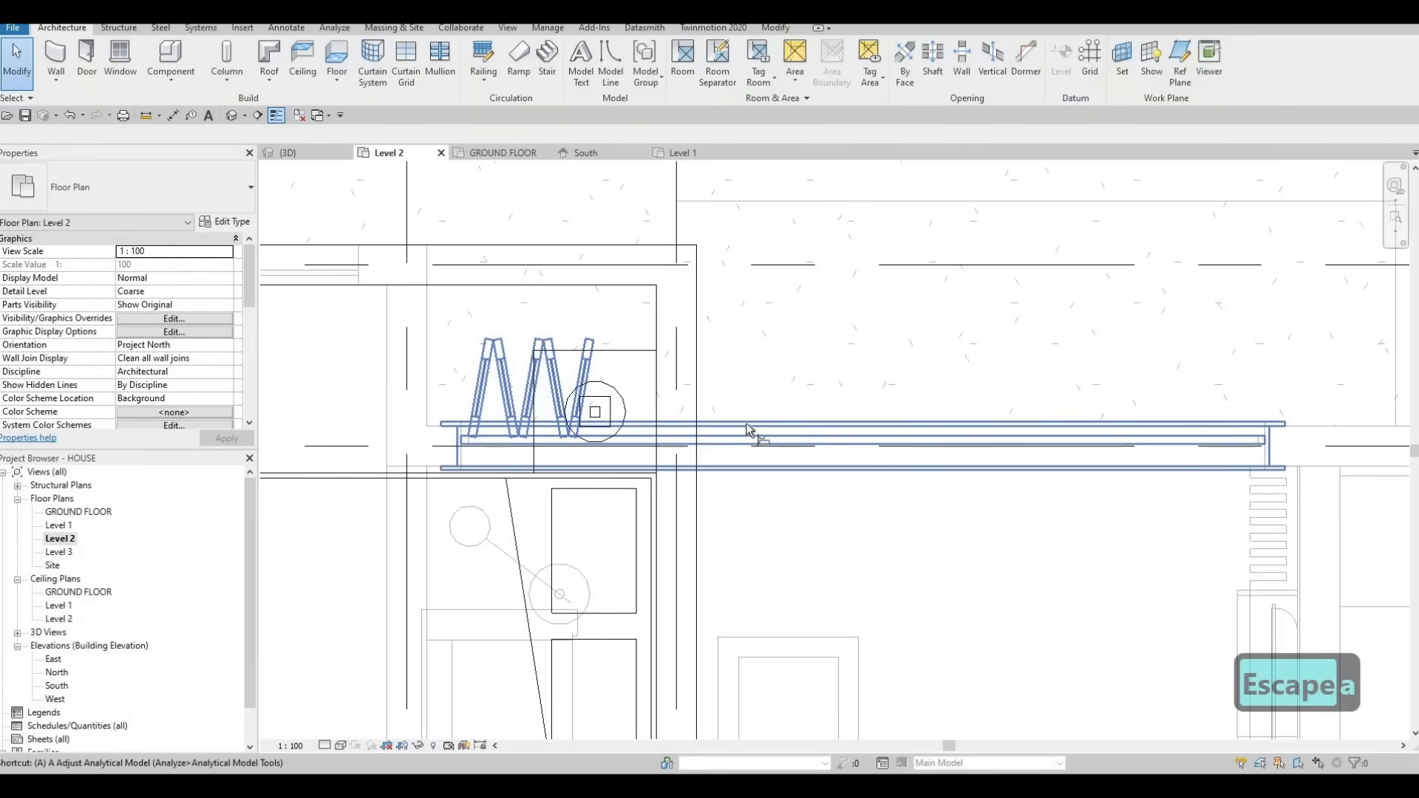
key("Escape")
key("Escape")
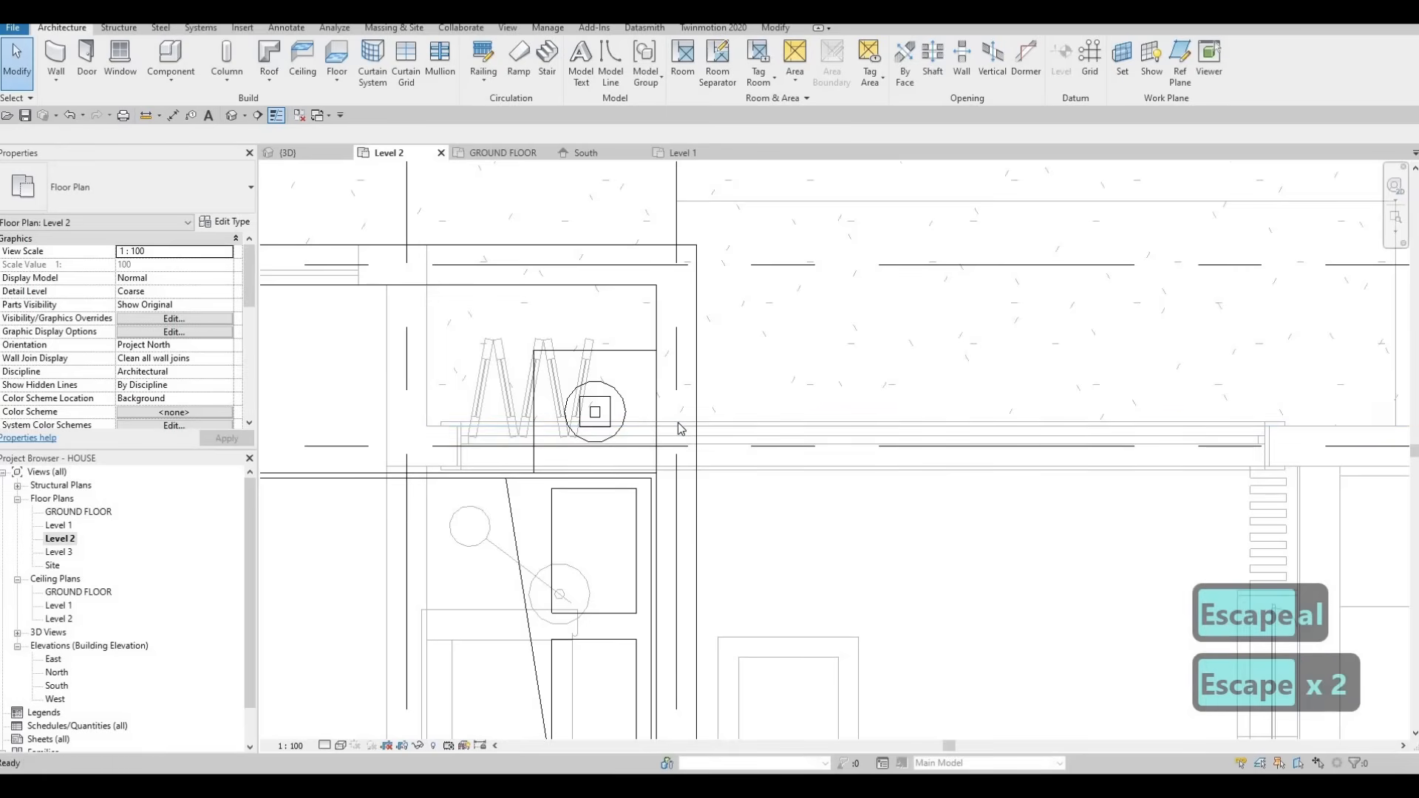
Split the side wall of the overhanging rear corner at the outer face of the Level 1 folding-door wall below
key("s")
key("l")
scroll(701, 425, "up", 1)
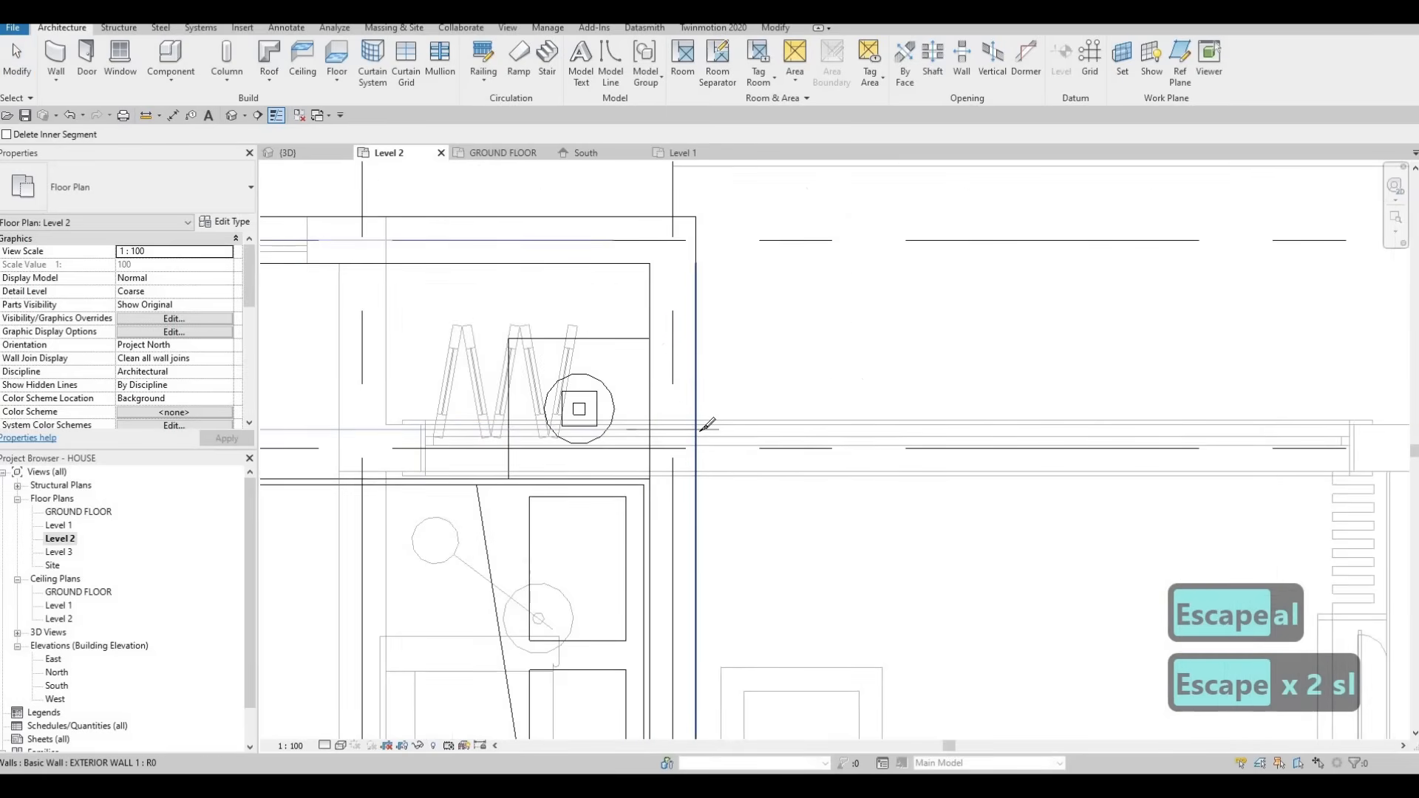
scroll(699, 427, "up", 2)
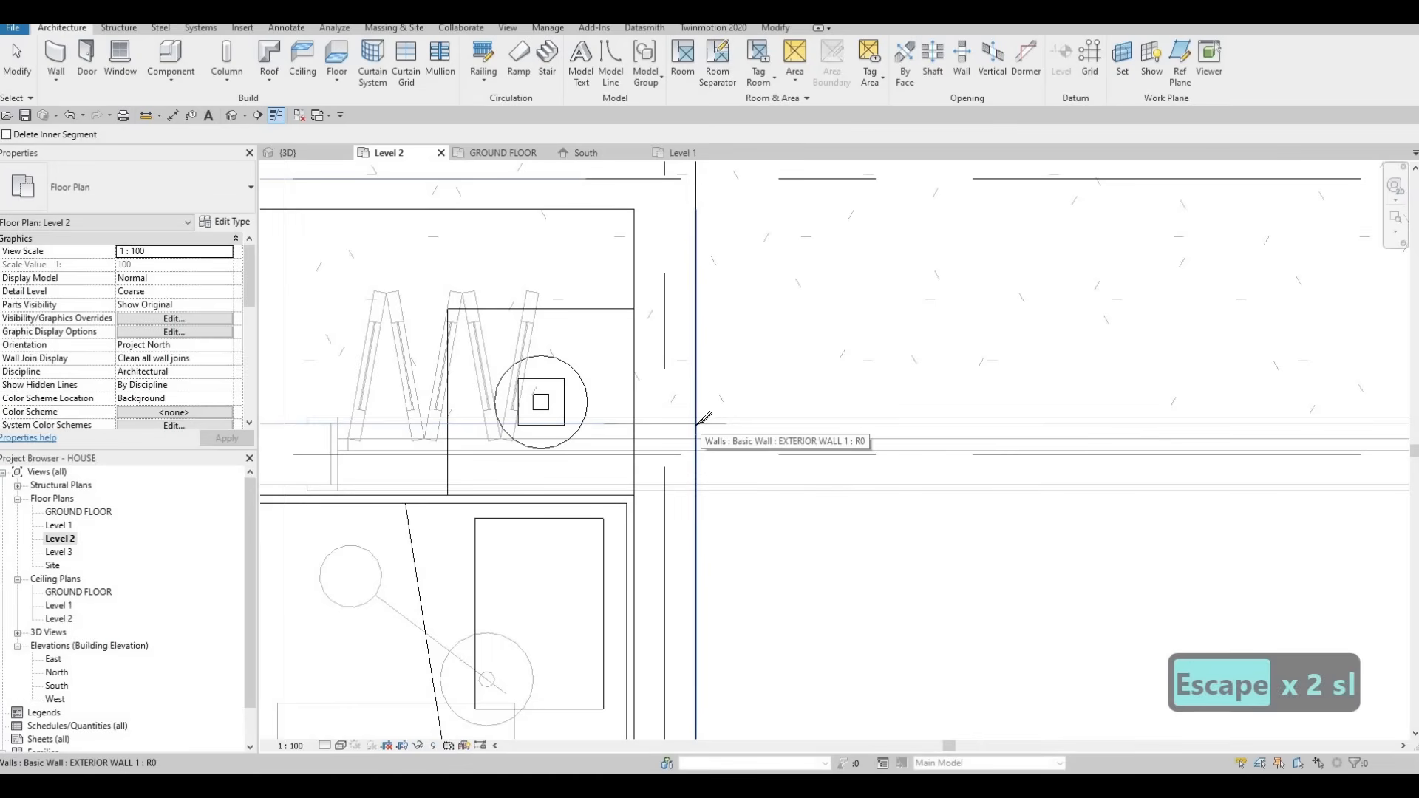
left_click(697, 425)
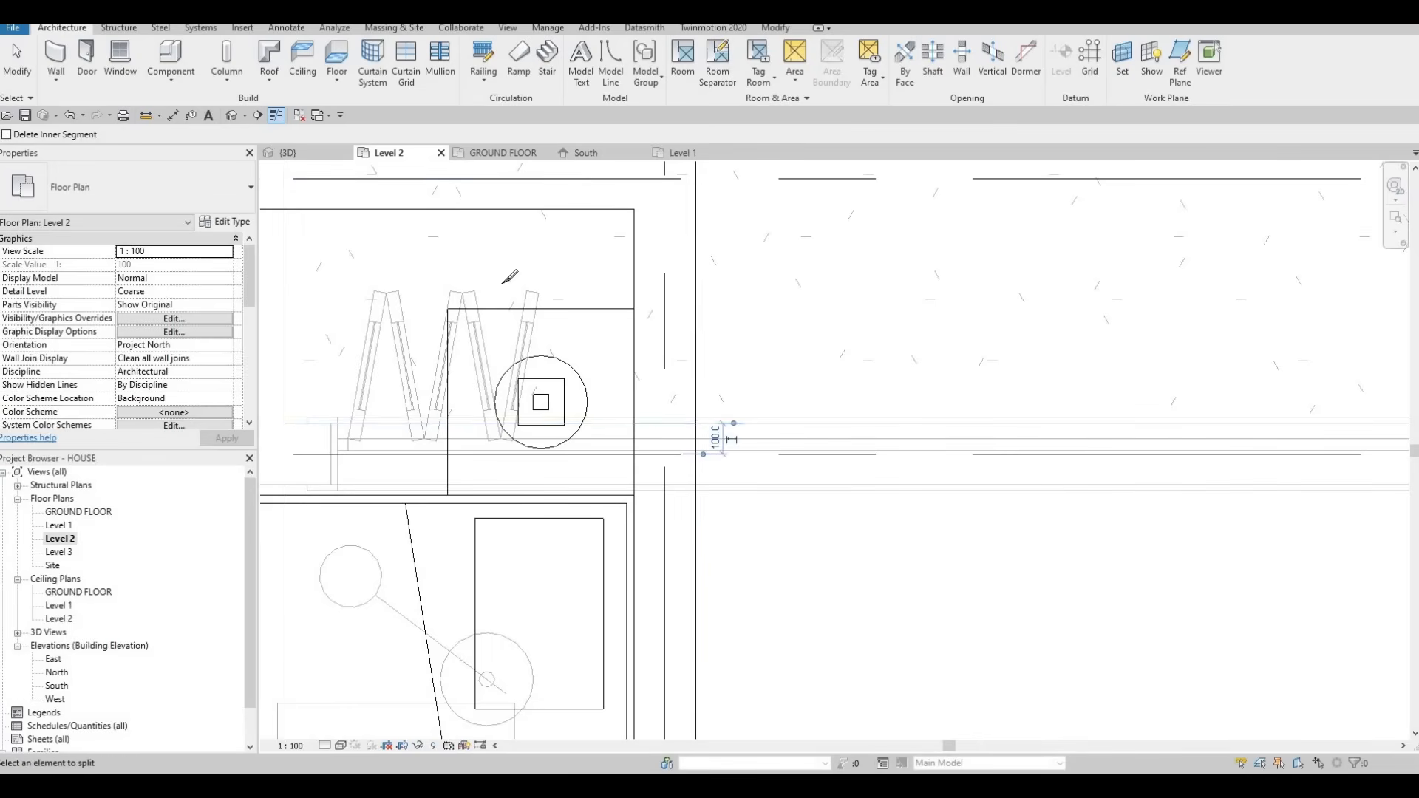
scroll(680, 337, "down", 2)
middle_click_drag(665, 365, 688, 376)
middle_click_drag(613, 346, 724, 411)
scroll(571, 326, "down", 1)
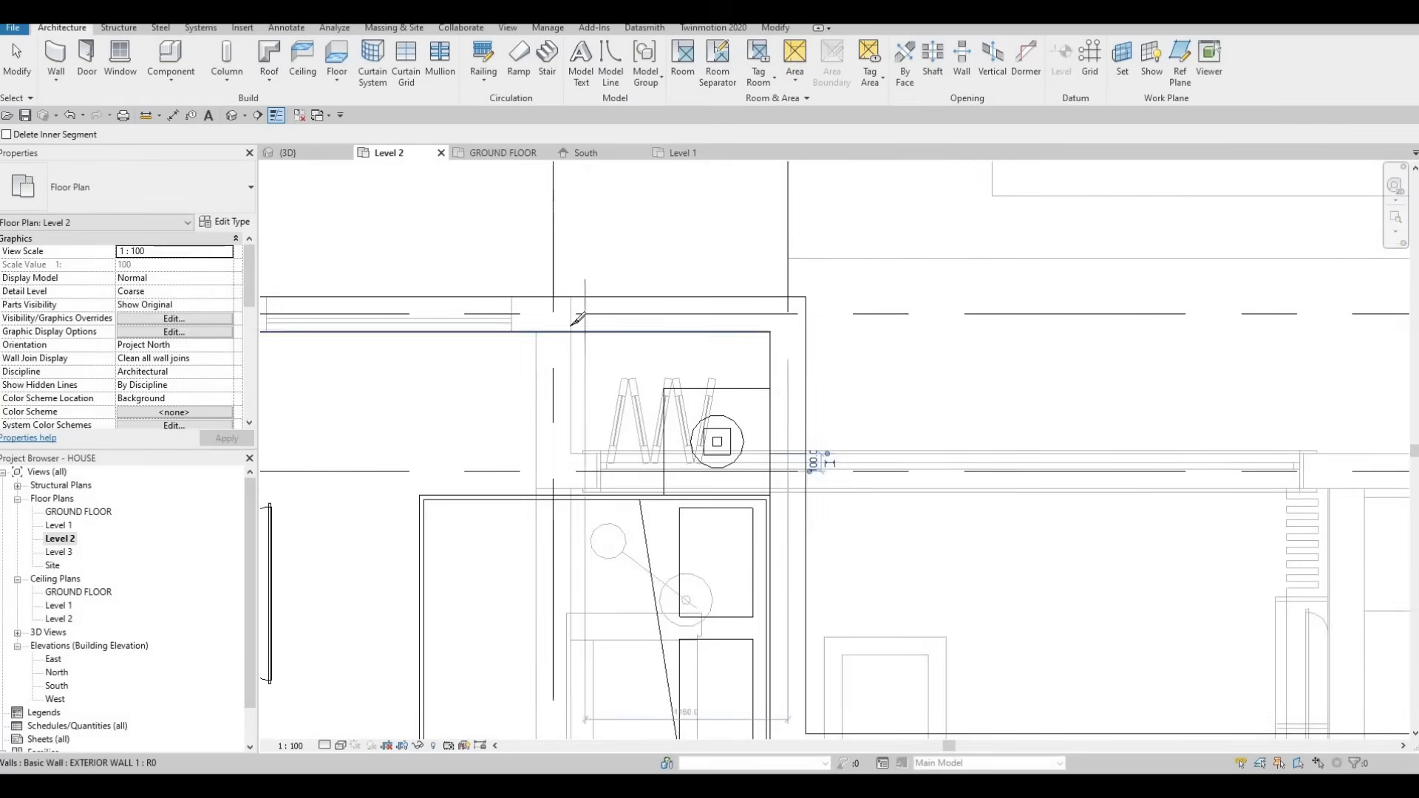
key("Escape")
key("Escape")
key("Escape")
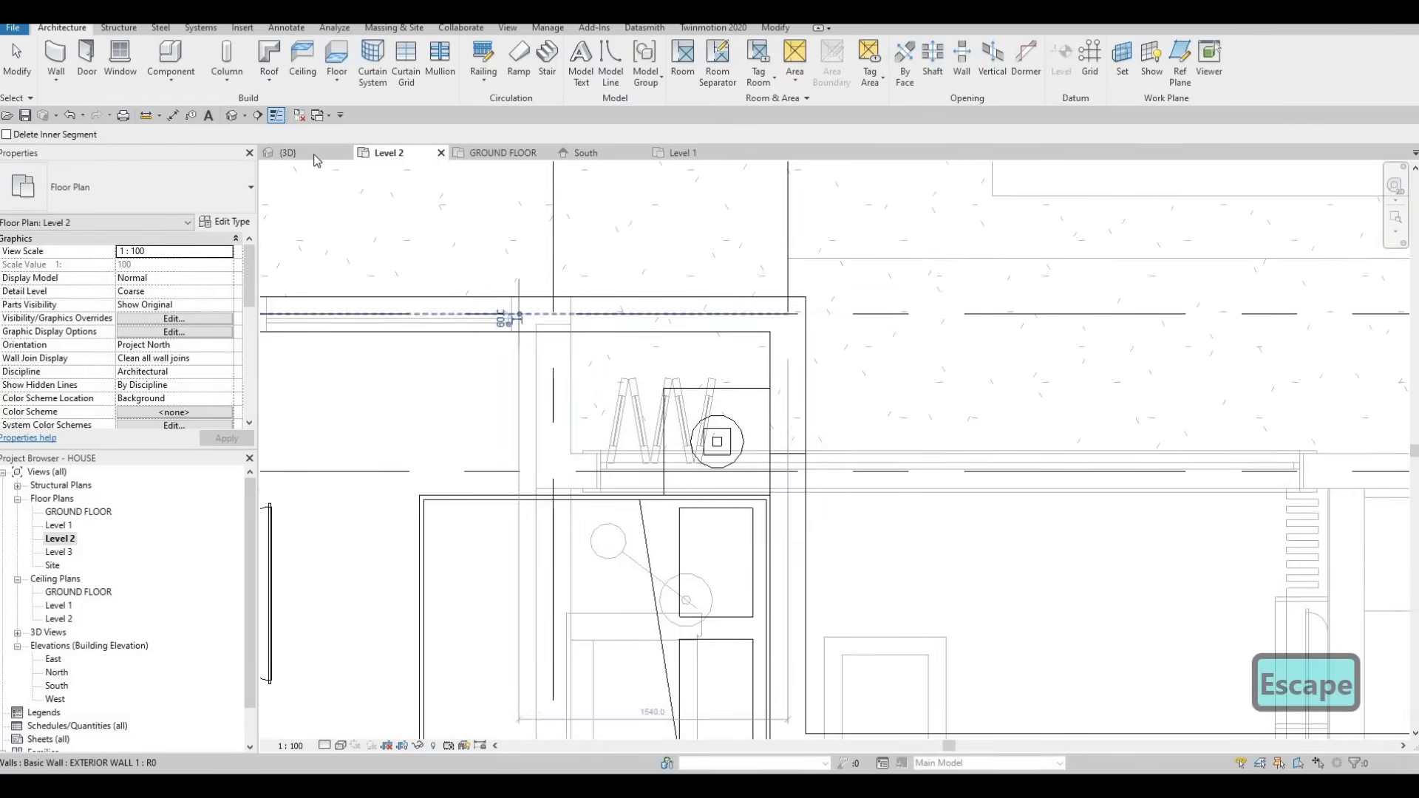
Align the base of the split-off side wall segment at the rear overhang with the Level 2 floor's underside in 3D
left_click(289, 152)
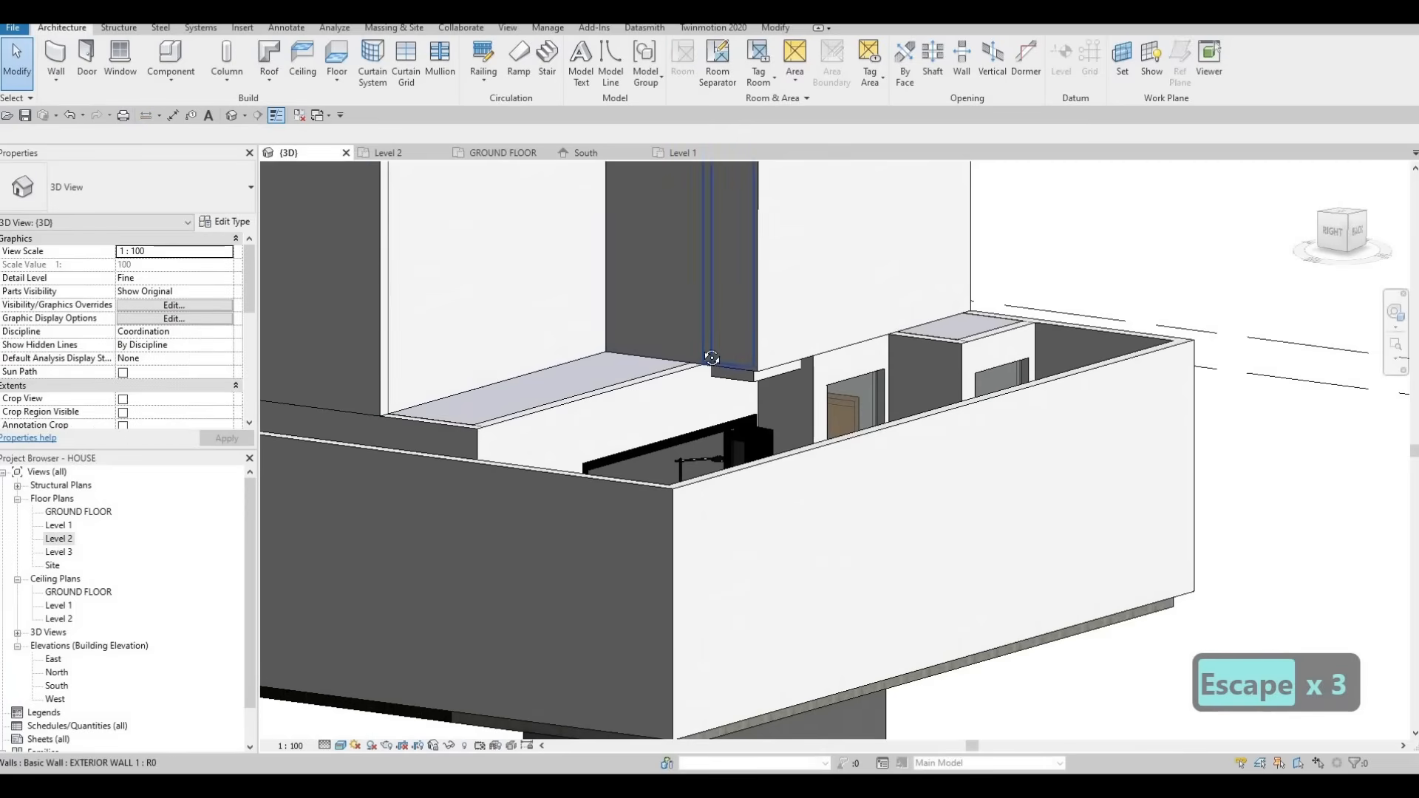
middle_click_drag(733, 382, 693, 363, "shift")
key("a")
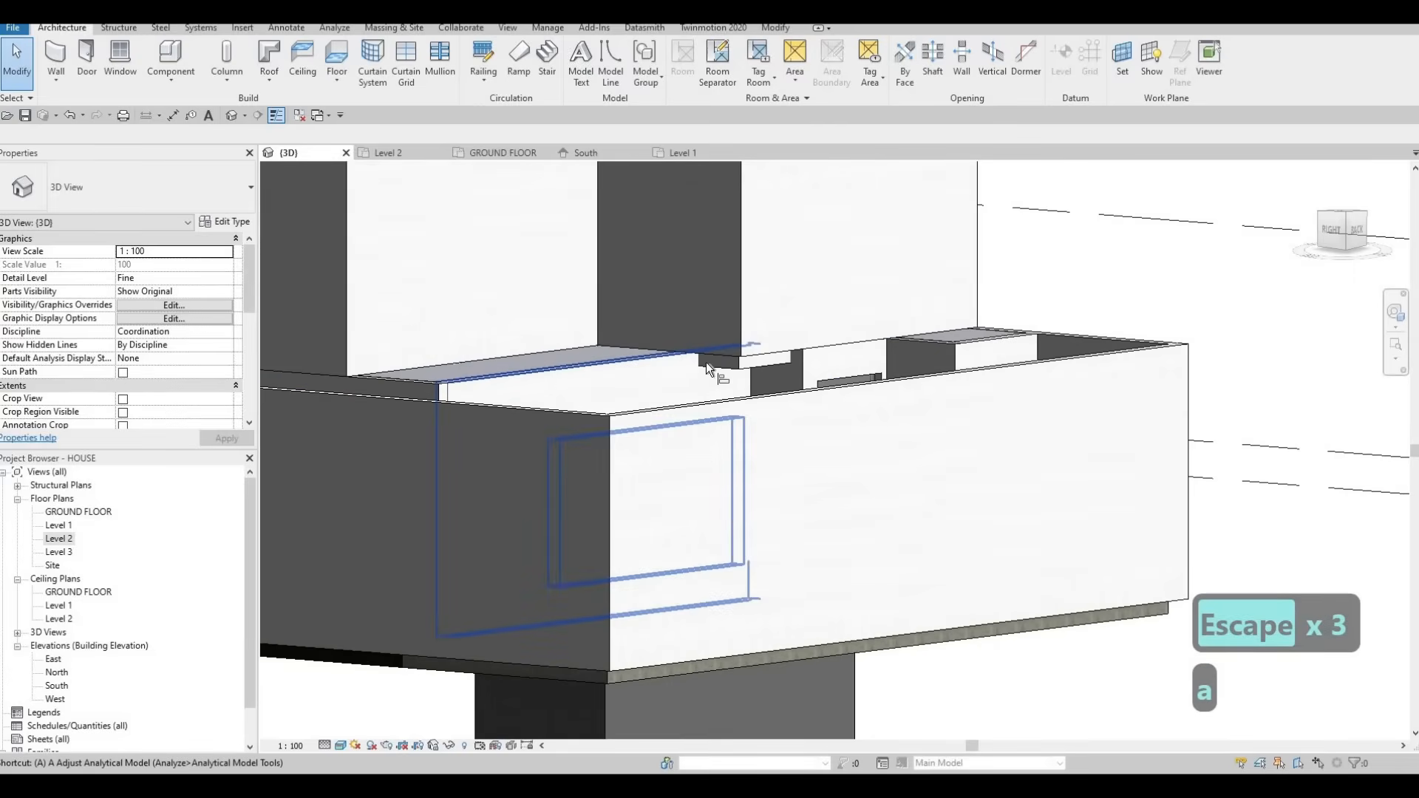
key("l")
scroll(746, 374, "up", 4)
left_click(743, 366)
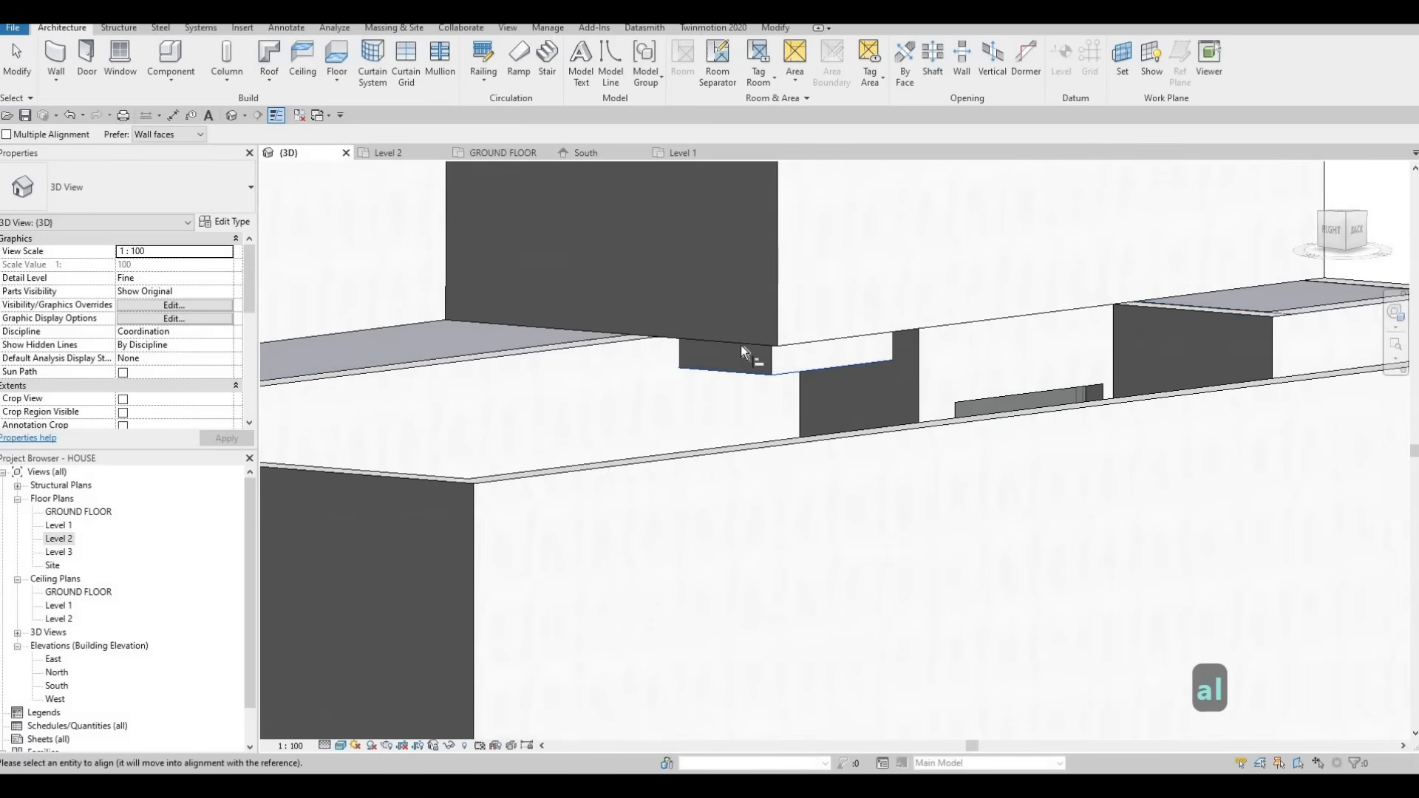
left_click(756, 352)
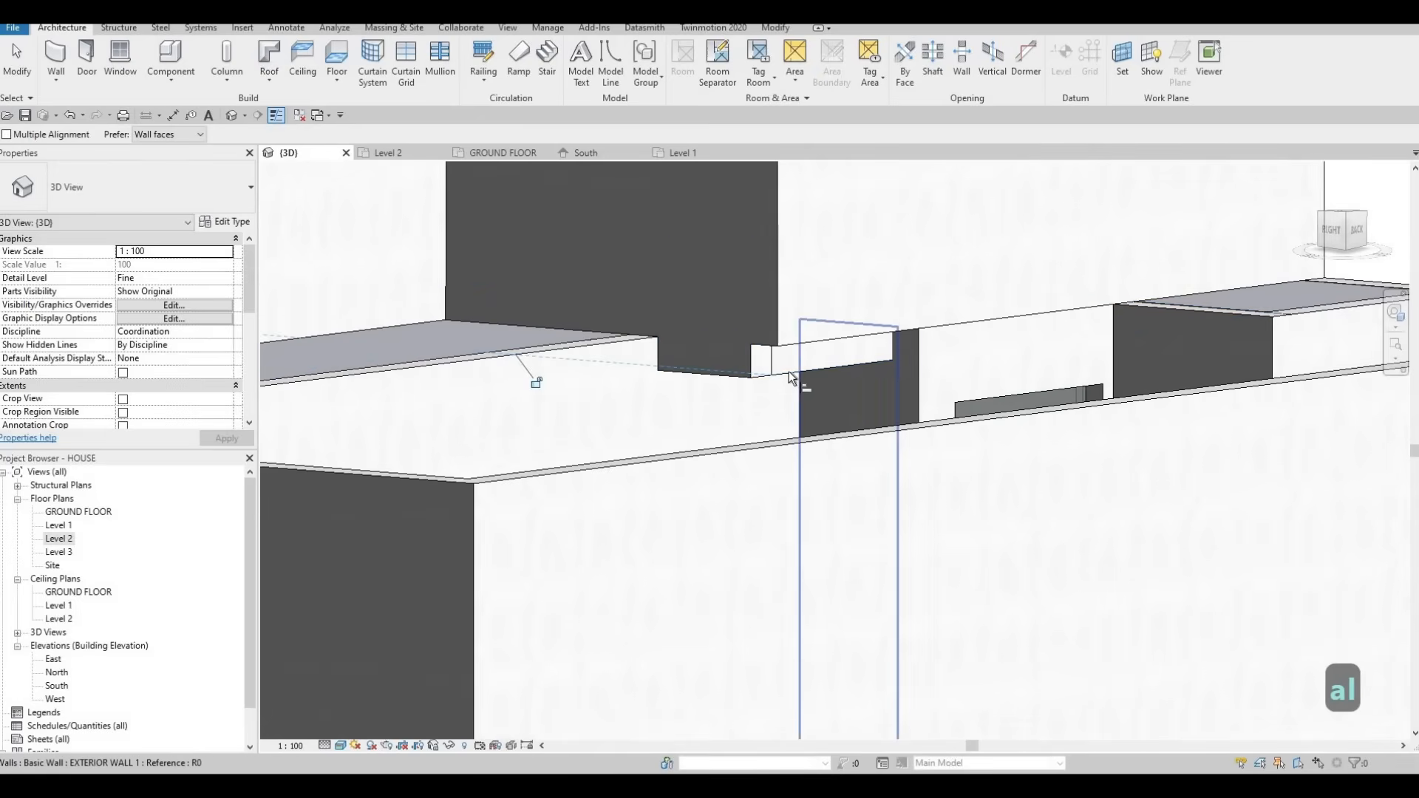
left_click(799, 340)
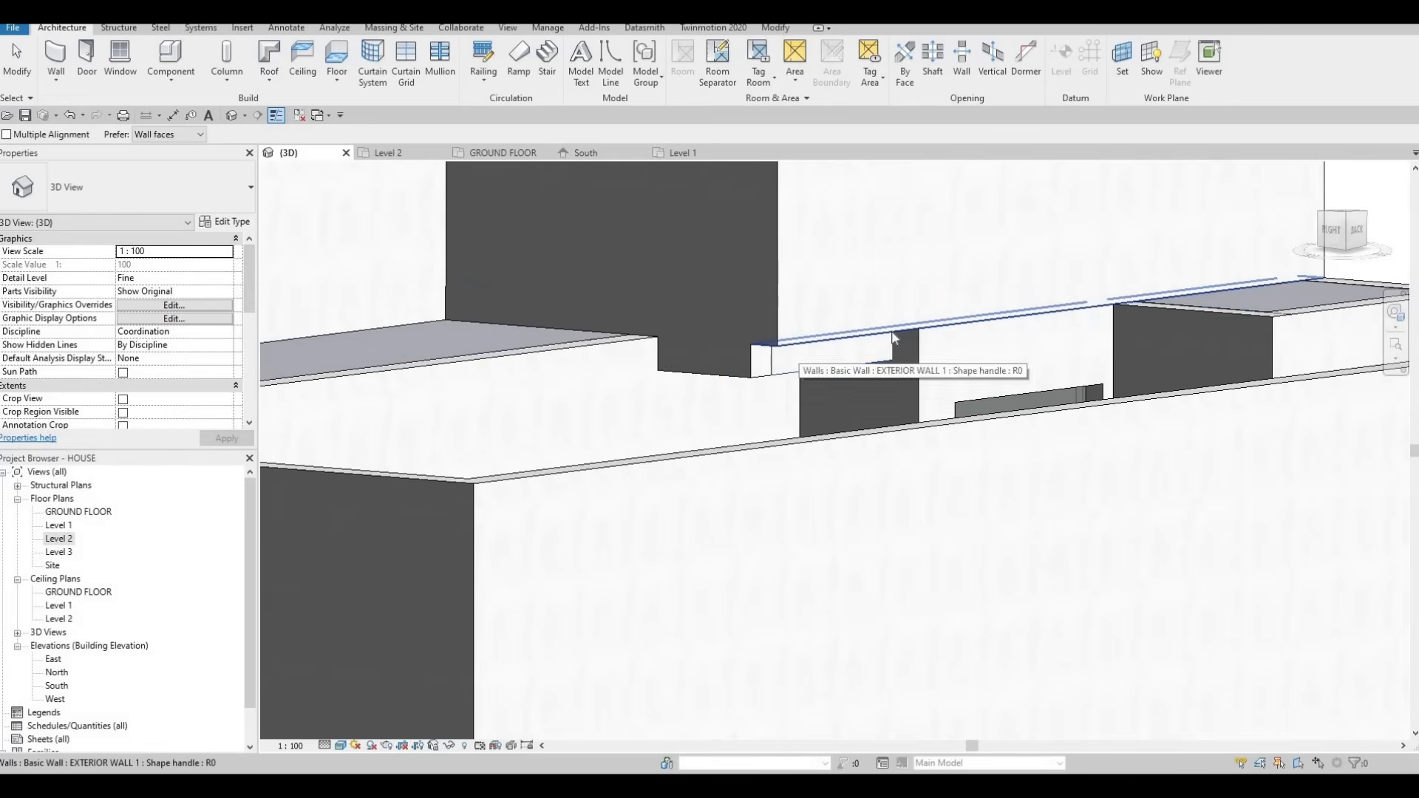
key("Escape")
Select the rear exterior wall above the overhang in 3D and locate its corner in the Level 2 plan
left_click(813, 356)
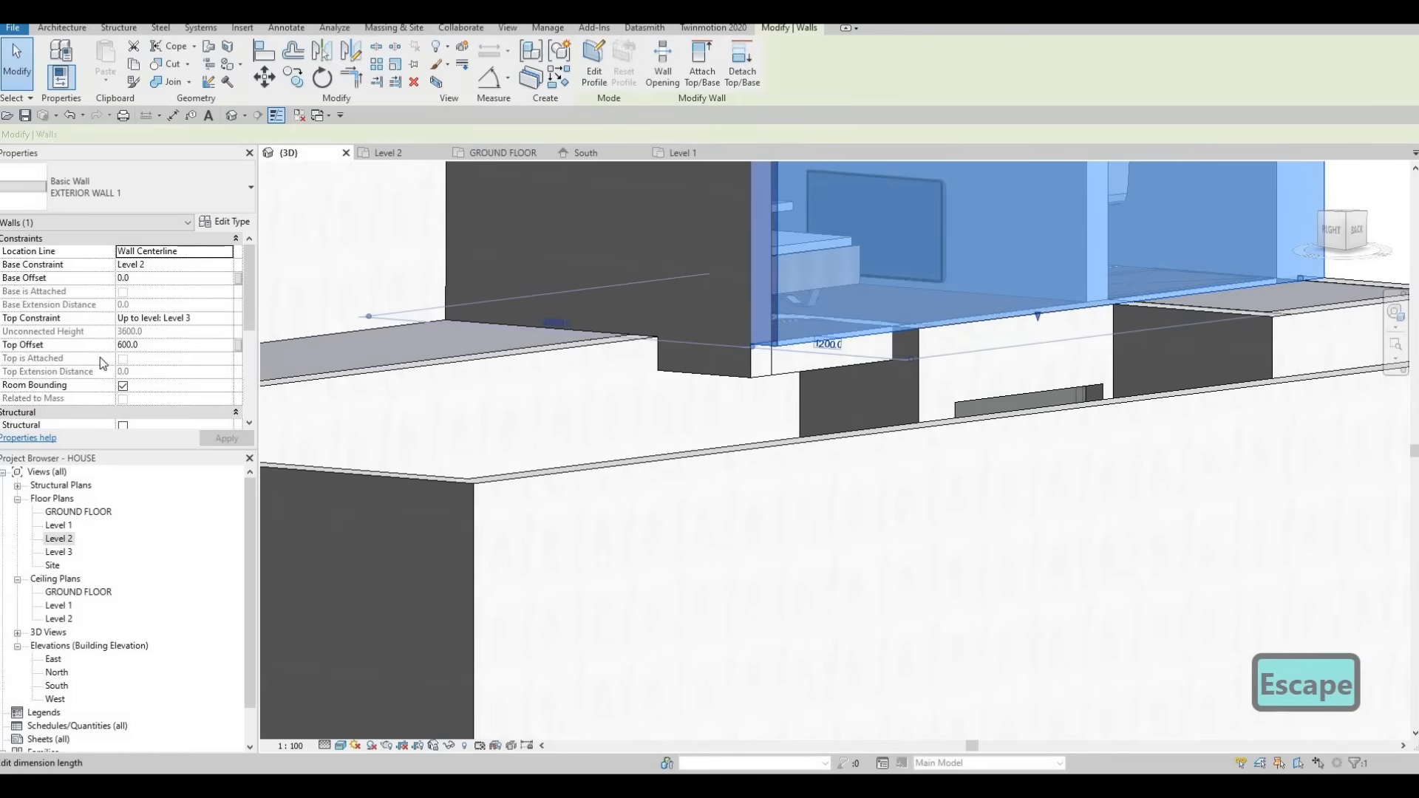
left_click(388, 152)
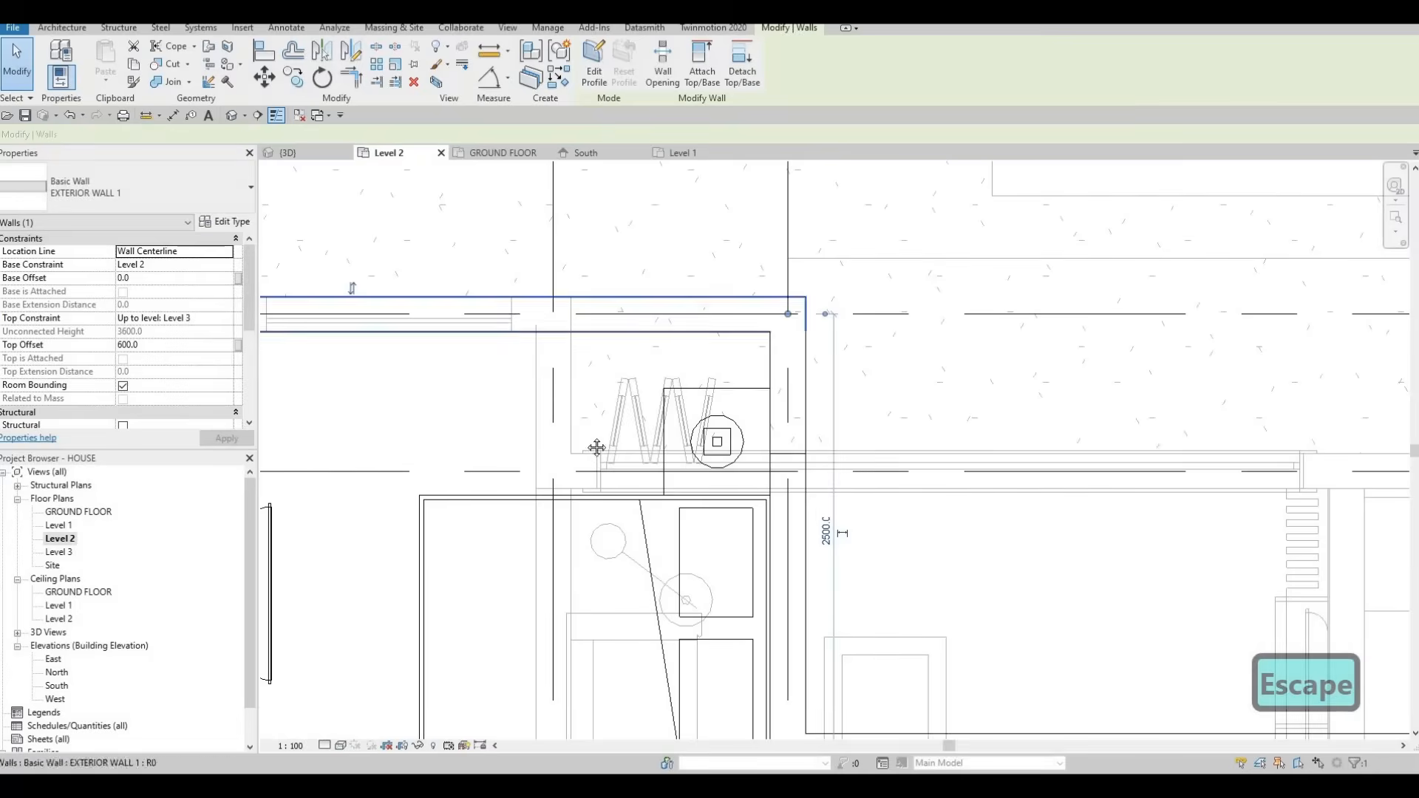
middle_click_drag(582, 330, 649, 374)
key("Escape")
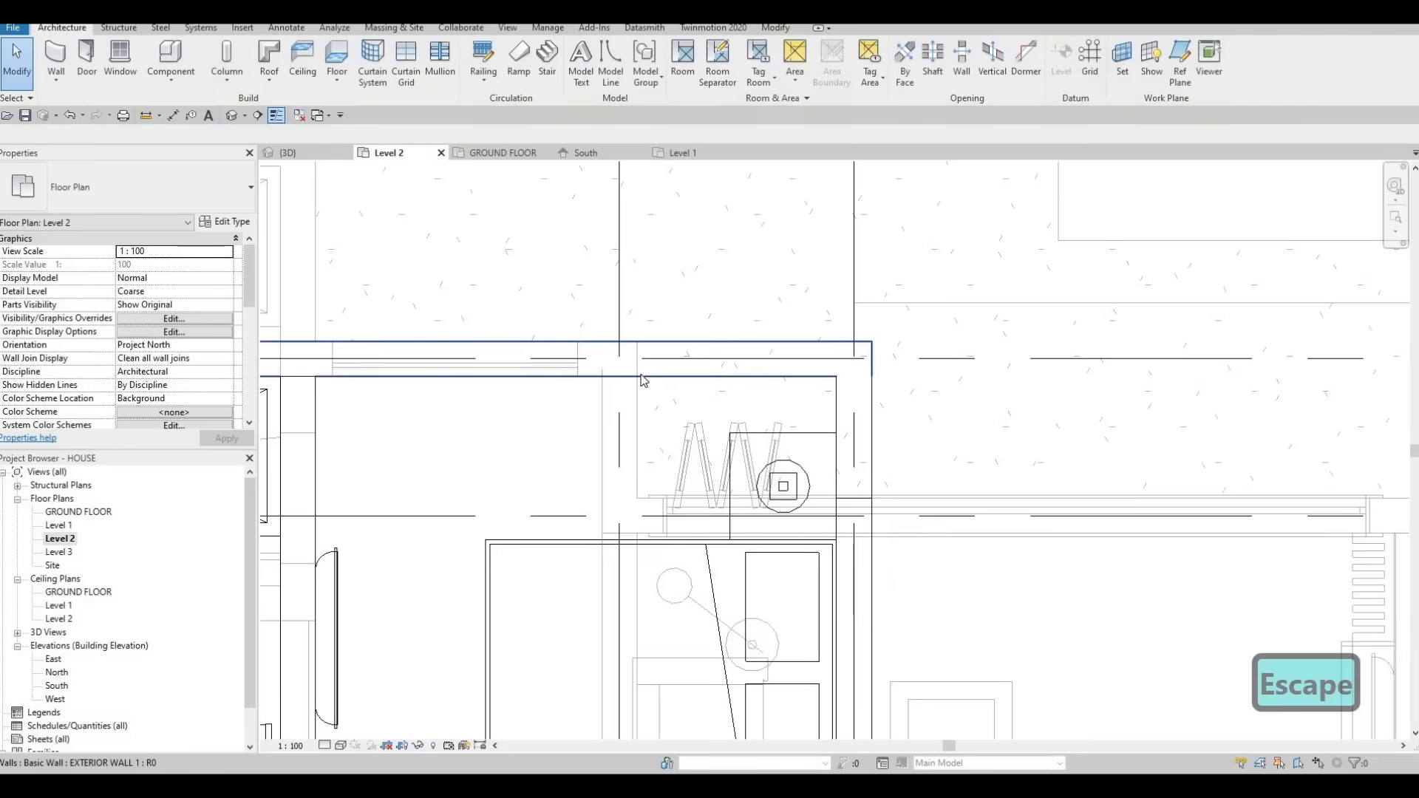
key("a")
key("l")
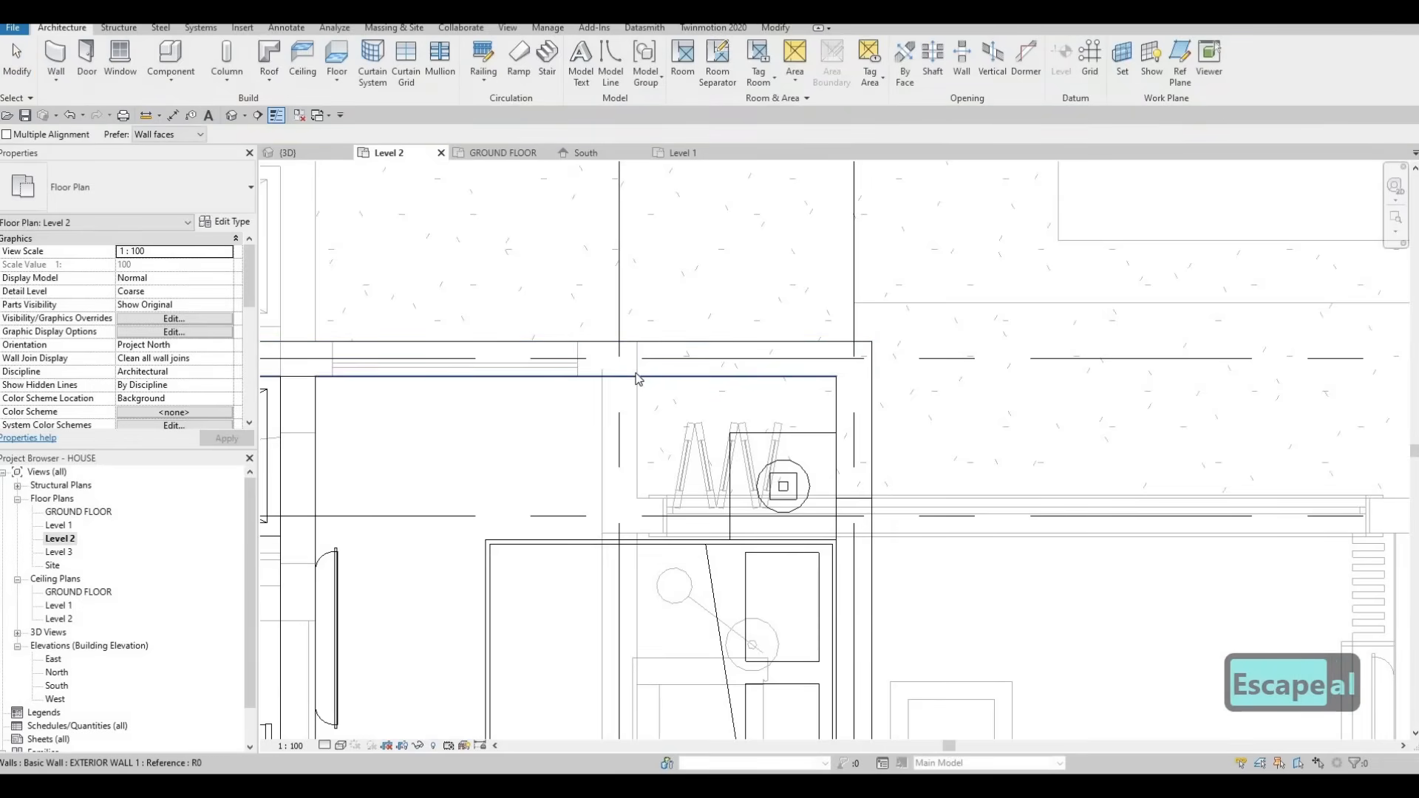
key("Escape")
key("Escape")
Split the rear exterior wall in the Level 2 plan at the outer face of the perpendicular Level 1 wall below
key("s")
key("l")
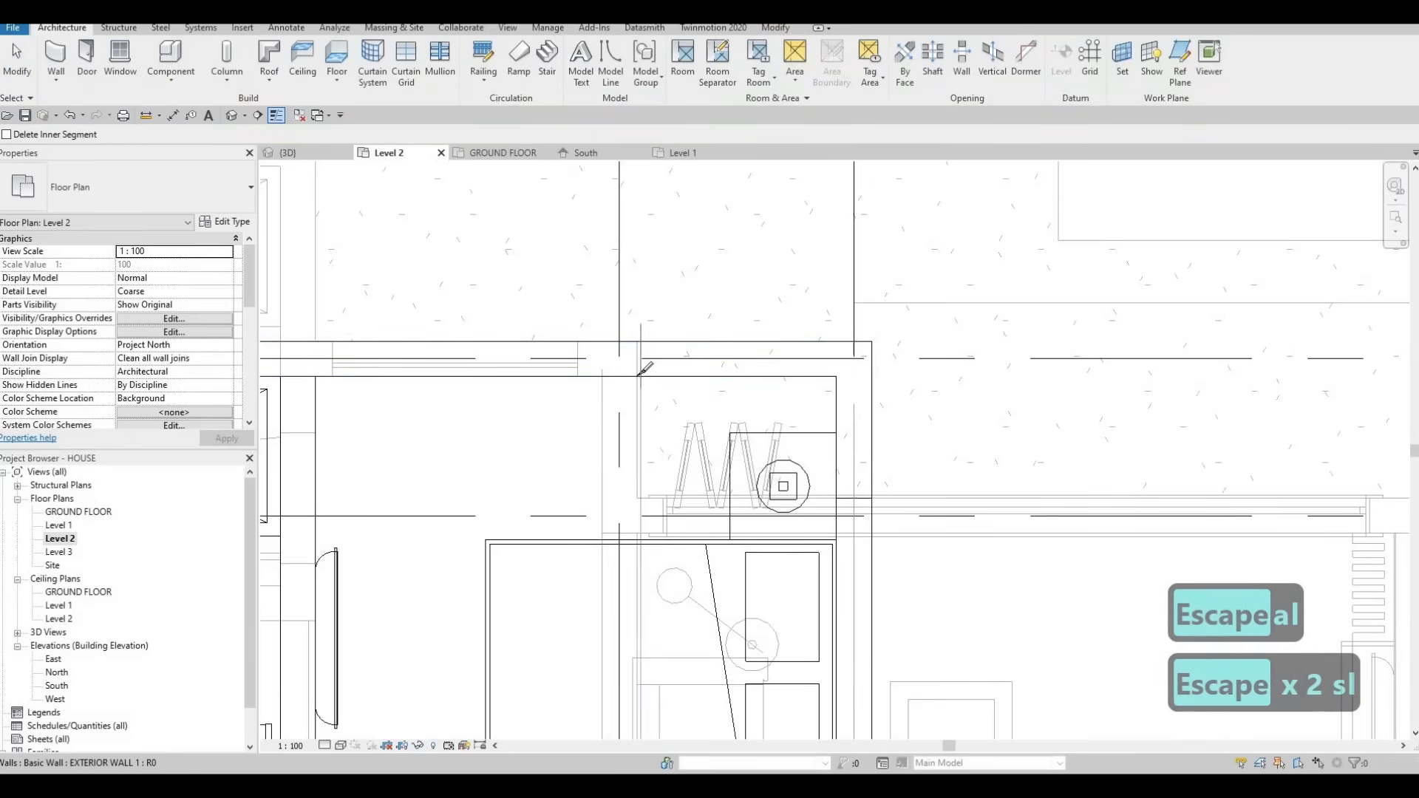
scroll(644, 368, "up", 4)
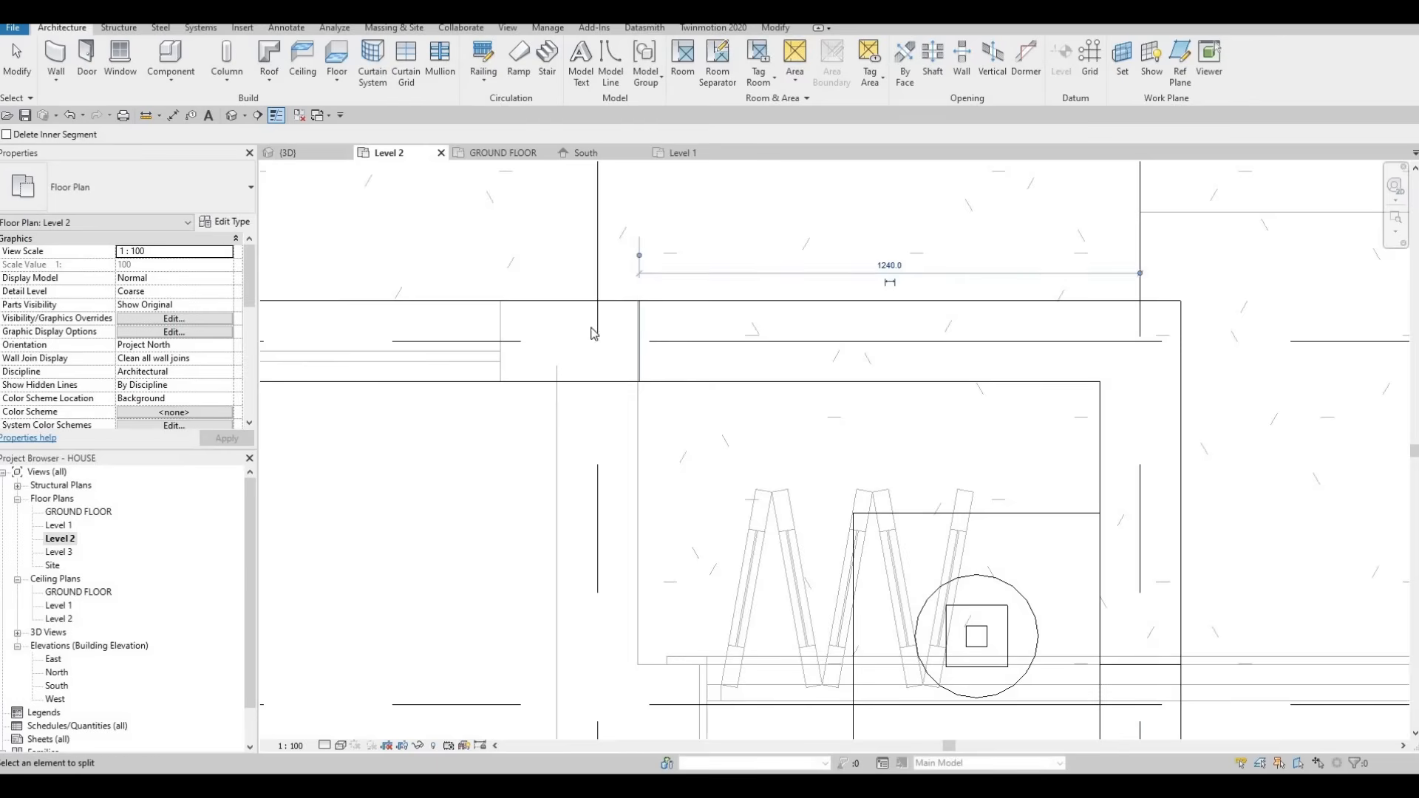
key("Escape")
key("Escape")
key("Escape")
Align the base of the split-off rear wall segment above the overhang with the Level 2 floor's underside in 3D
left_click(295, 152)
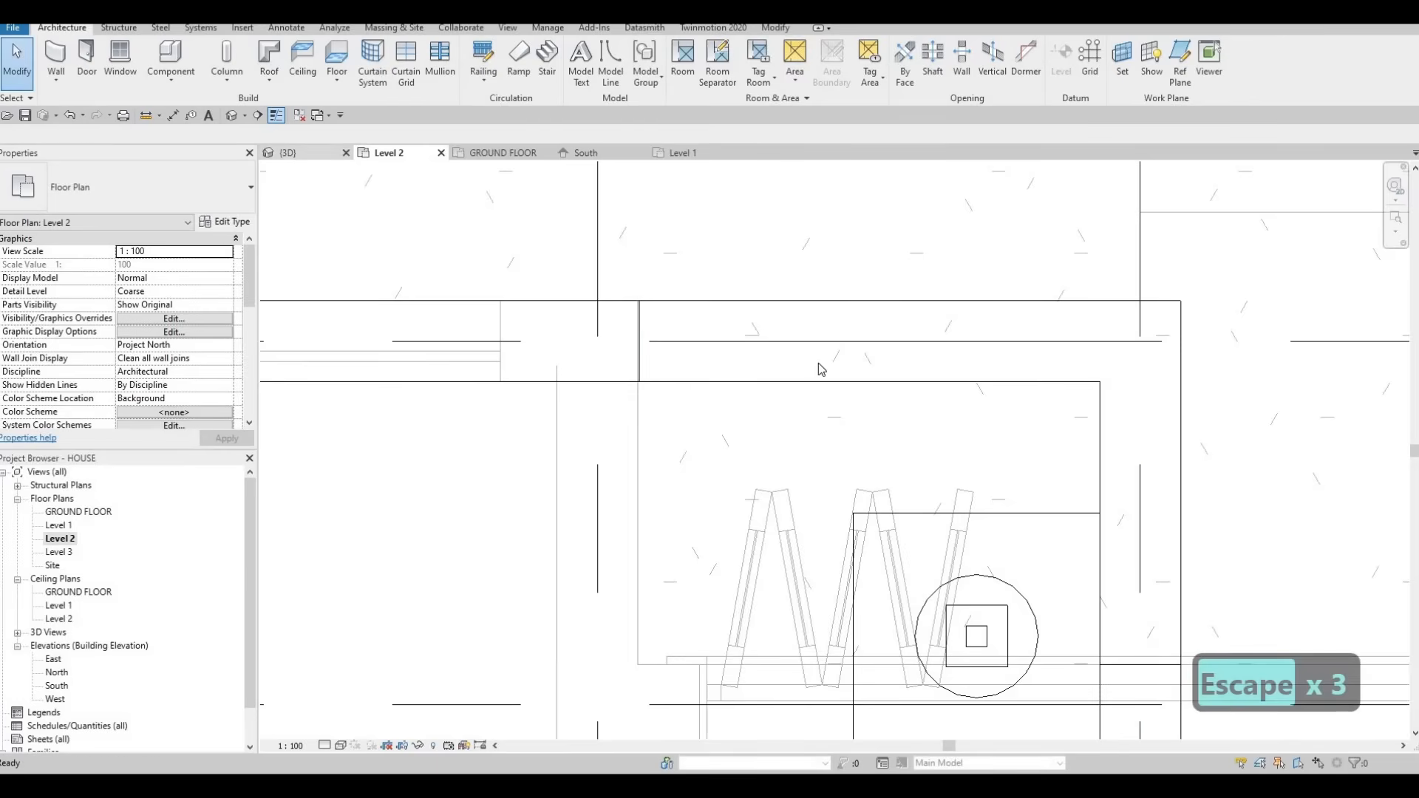
key("Escape")
key("a")
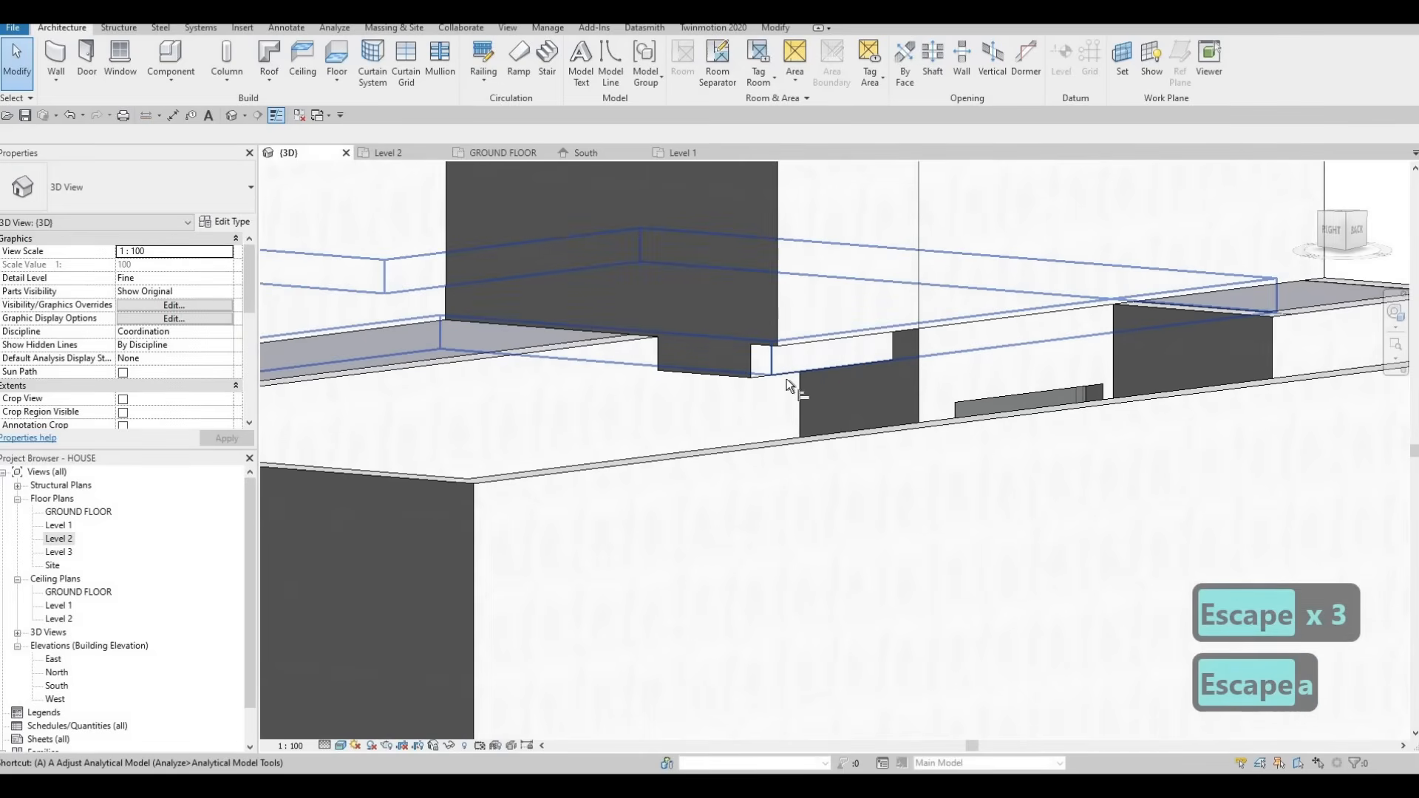
key("l")
left_click(794, 340)
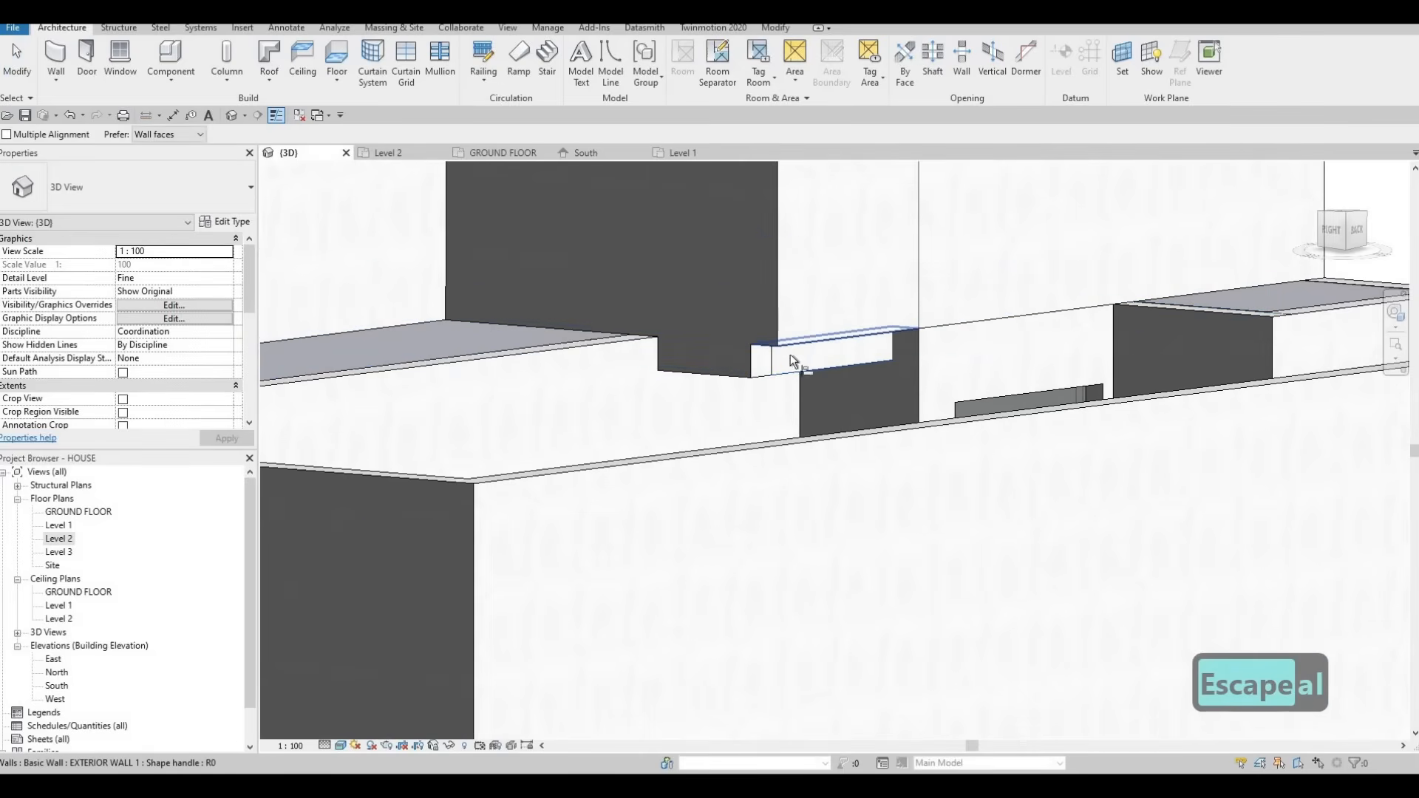
left_click(790, 351)
key("Escape")
key("Escape")
Examine the rear facade and the front wall junctions beside the double door in 3D for remaining wall-base gaps
scroll(772, 366, "down", 2)
middle_click_drag(671, 487, 464, 442, "shift")
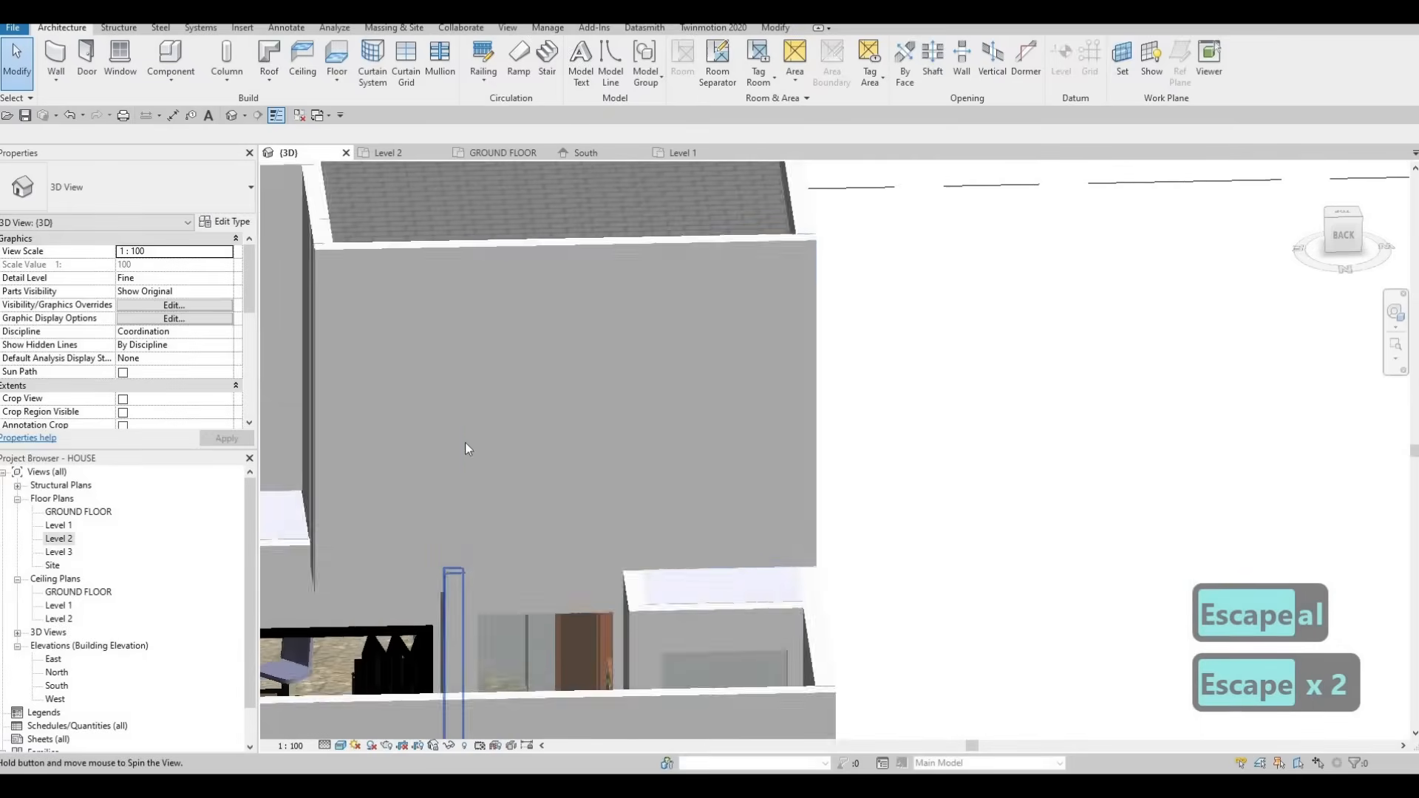
middle_click_drag(484, 533, 634, 462)
scroll(635, 463, "down", 2)
scroll(615, 489, "down", 3)
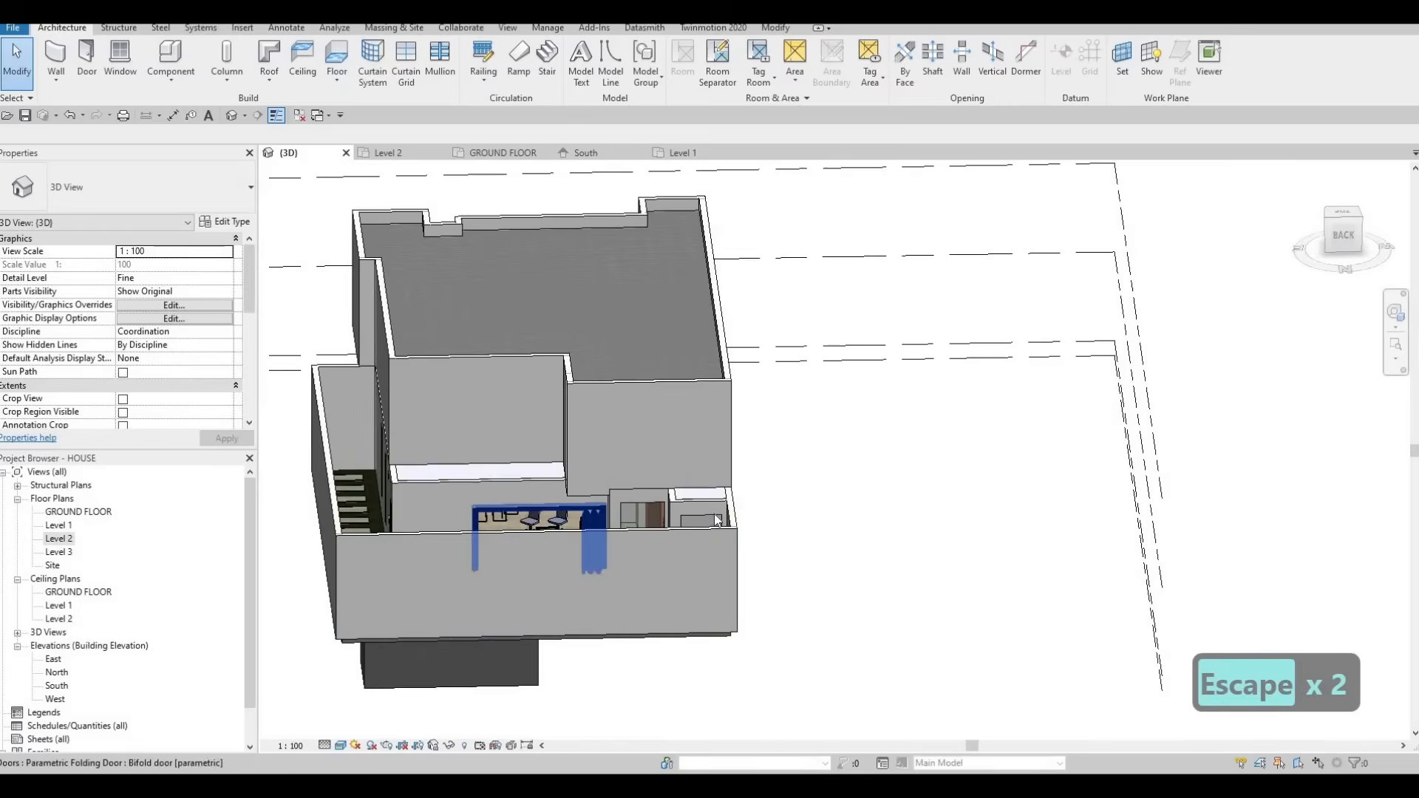
middle_click_drag(600, 517, 786, 481, "shift")
middle_click_drag(658, 458, 560, 355, "shift")
scroll(540, 484, "up", 3)
scroll(540, 484, "down", 3)
scroll(655, 361, "up", 6)
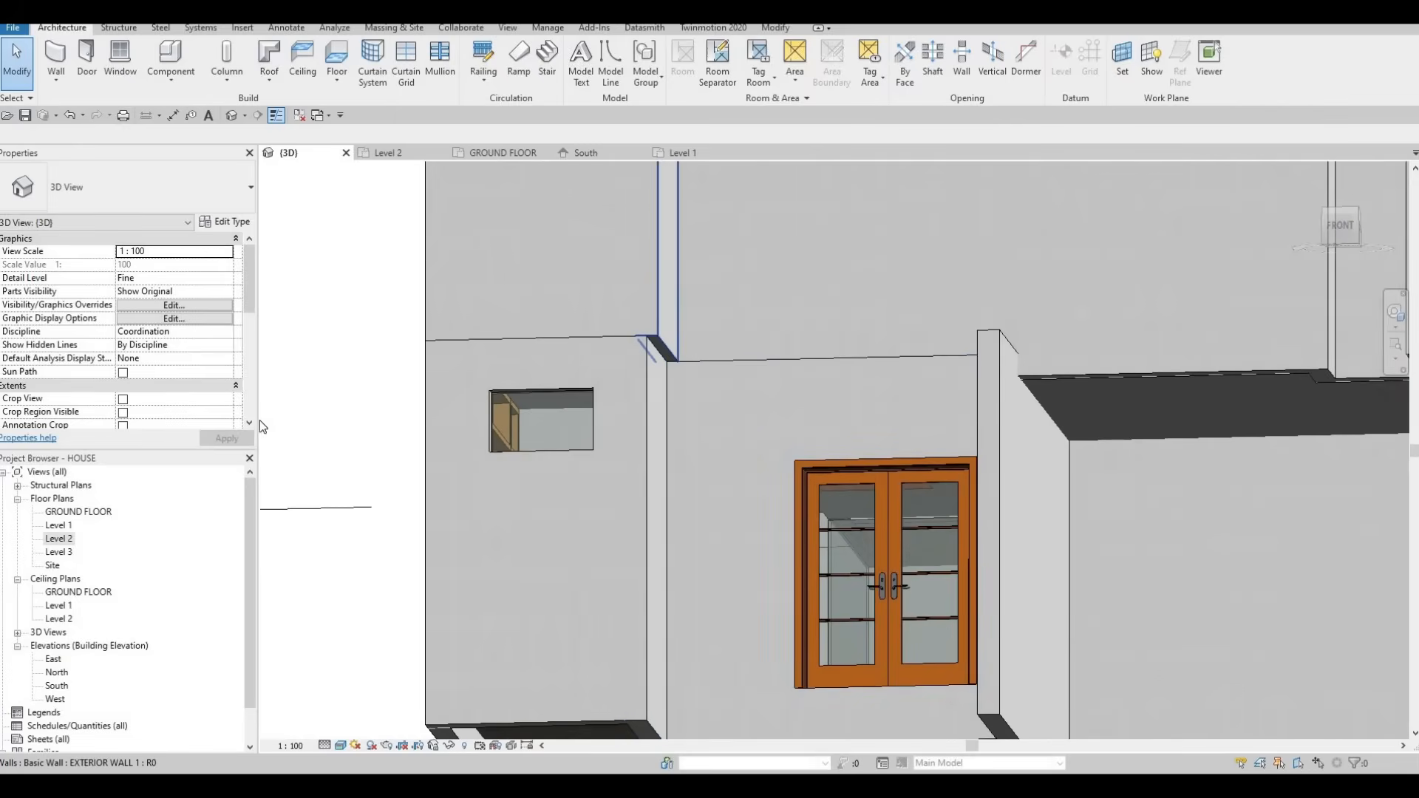
In the Level 2 plan, align the inner face of the short exterior wall beside the desk with the Level 1 wall face below
double_click(58, 539)
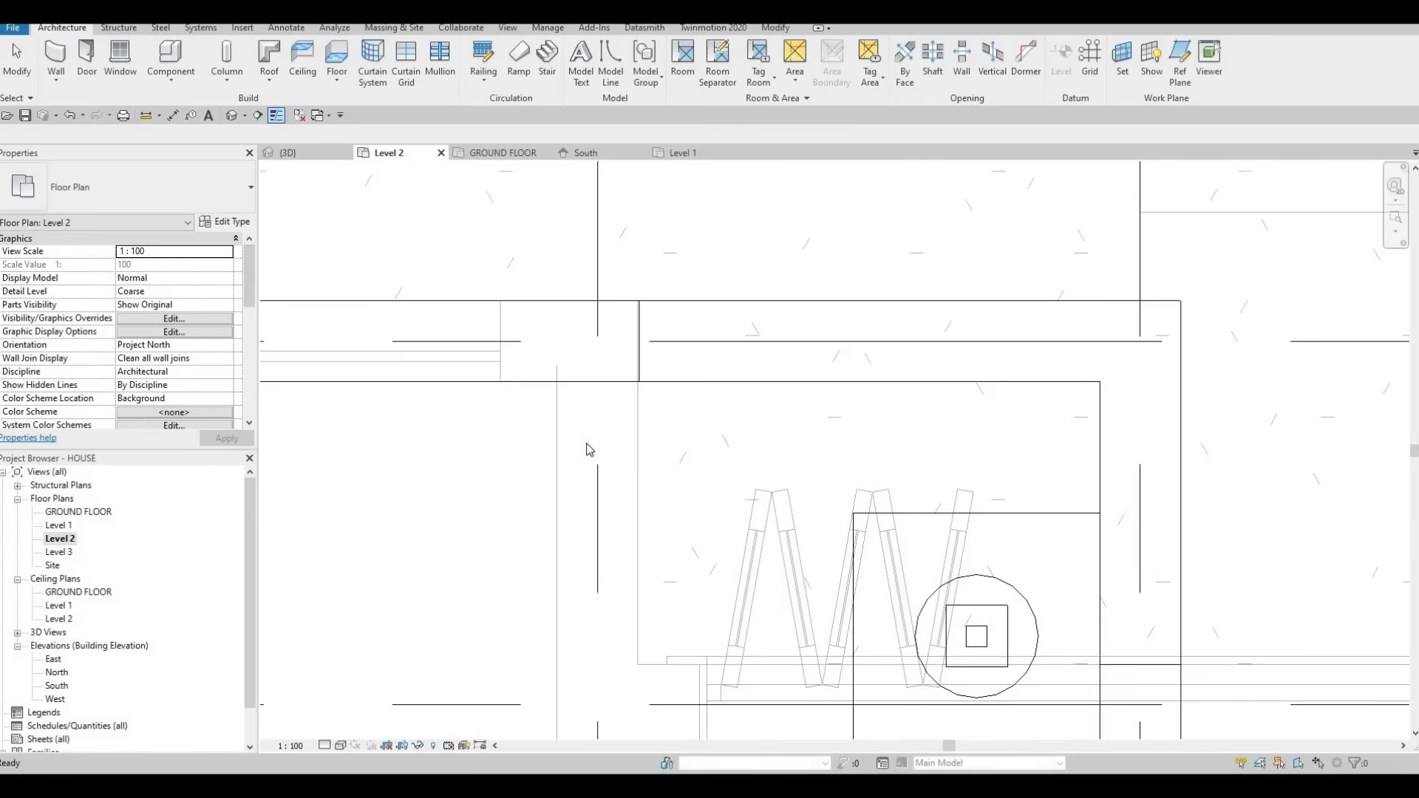
scroll(589, 442, "down", 8)
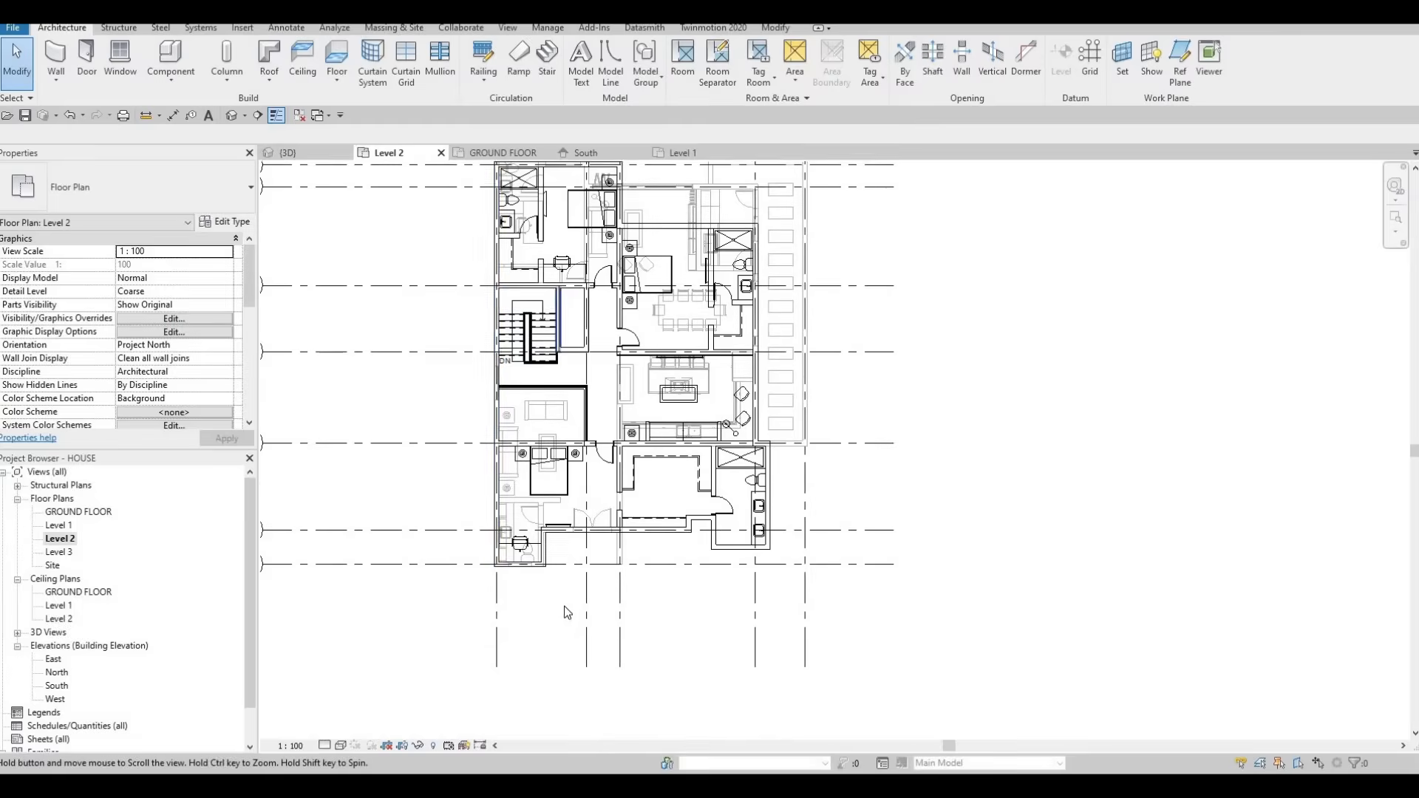
scroll(550, 515, "up", 6)
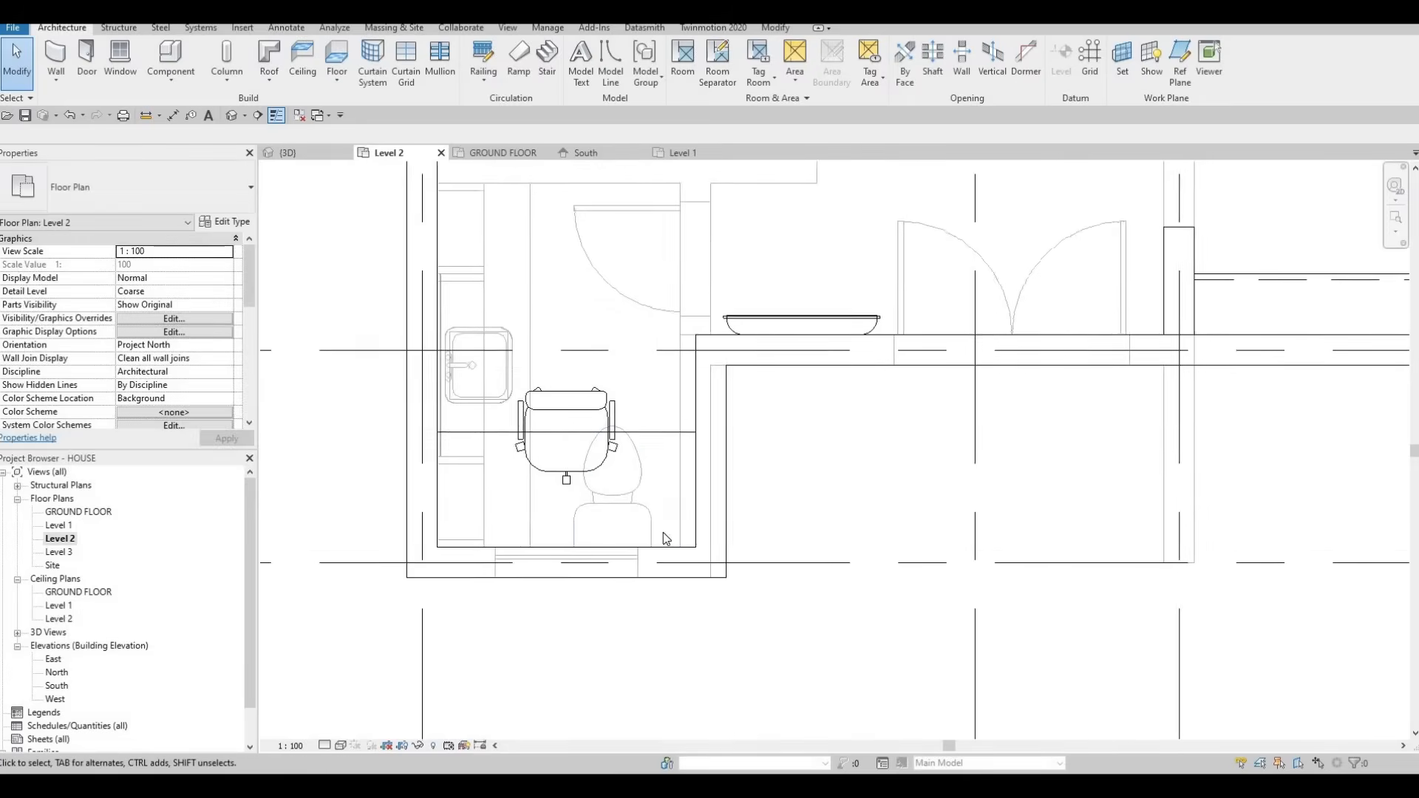
key("Escape")
key("Escape")
key("Escape")
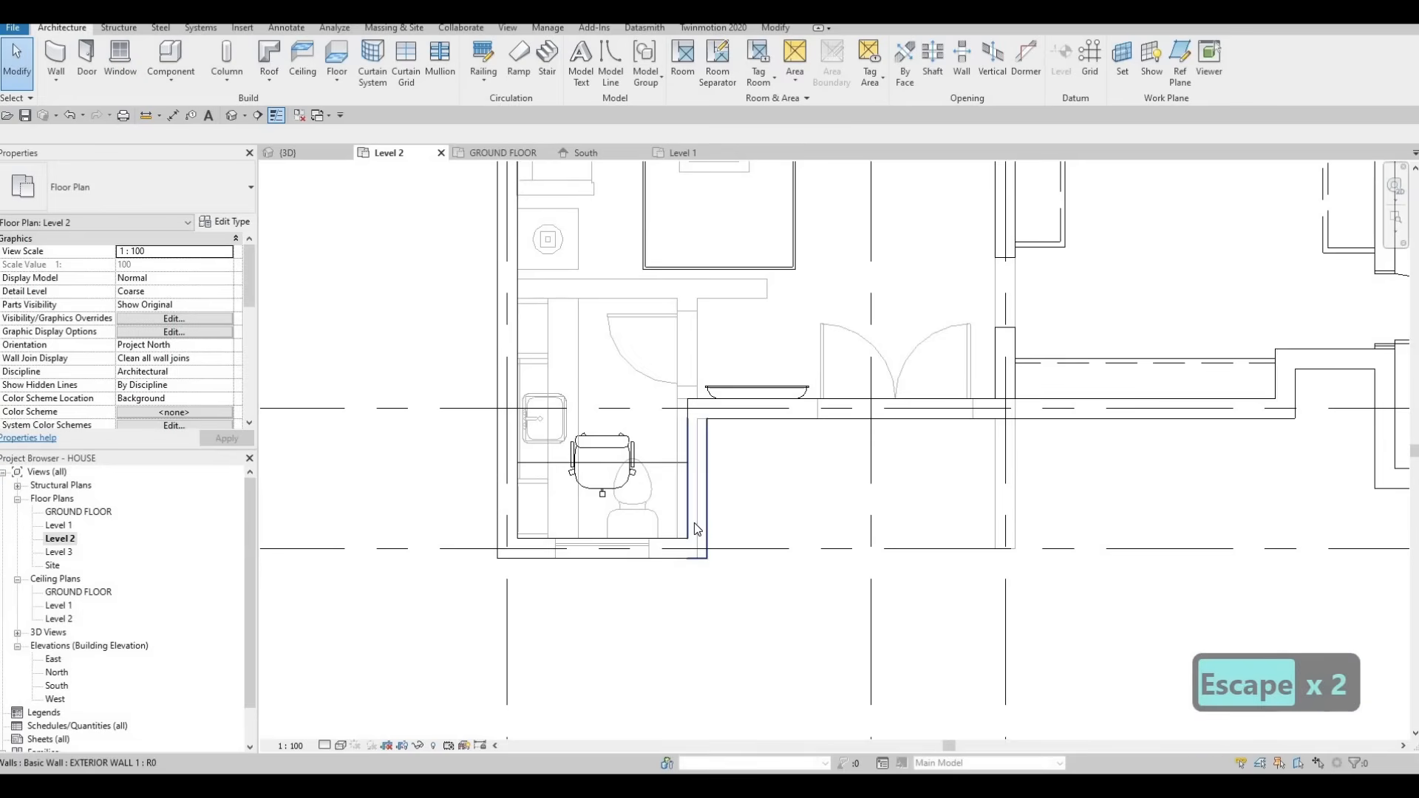
key("a")
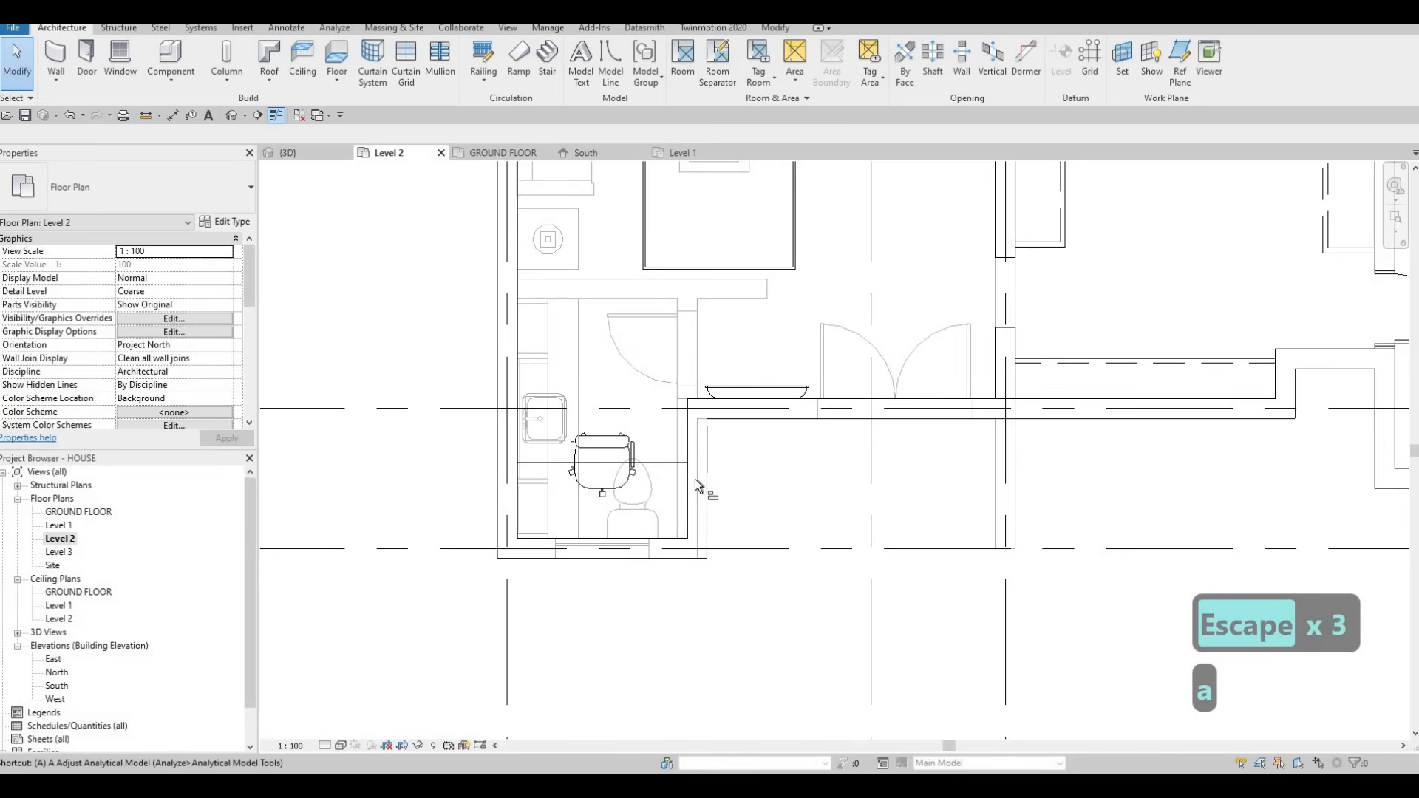
key("l")
scroll(675, 503, "up", 2)
left_click(669, 492)
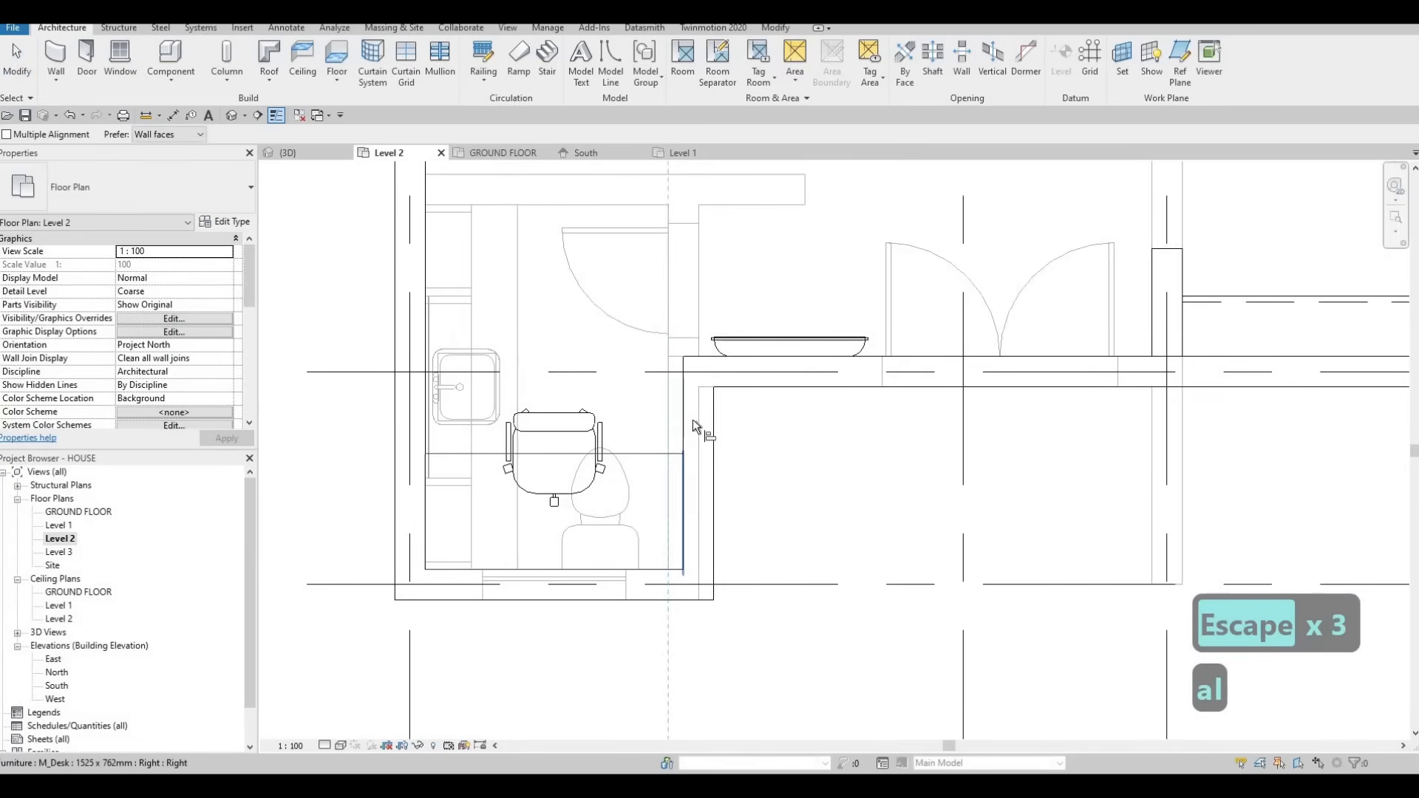
left_click(685, 413)
key("Escape")
key("Escape")
key("Escape")
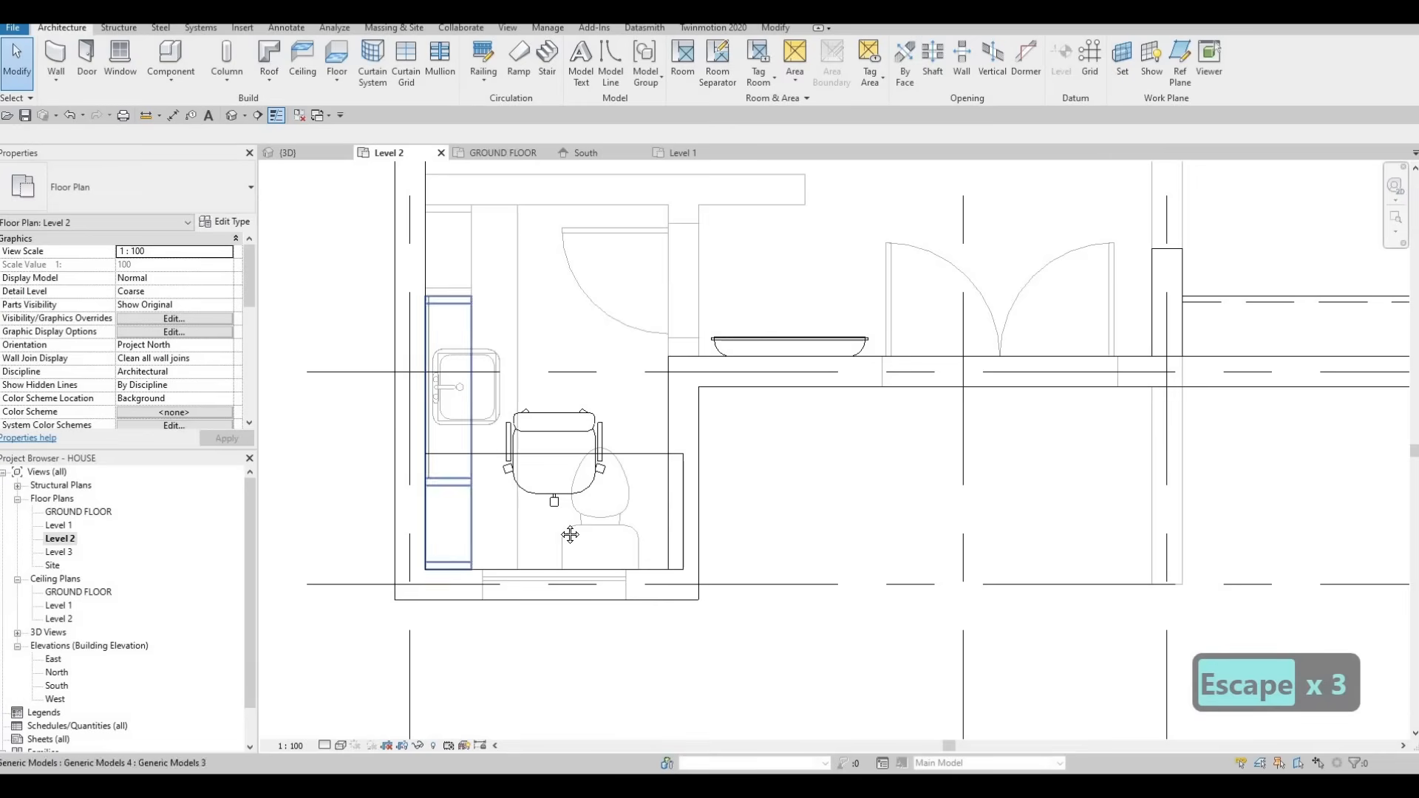
Set the width of the M_Desk type in the front bedroom's alcove to 1650 mm
middle_click_drag(637, 461, 623, 483)
key("Escape")
key("Escape")
left_click(623, 483)
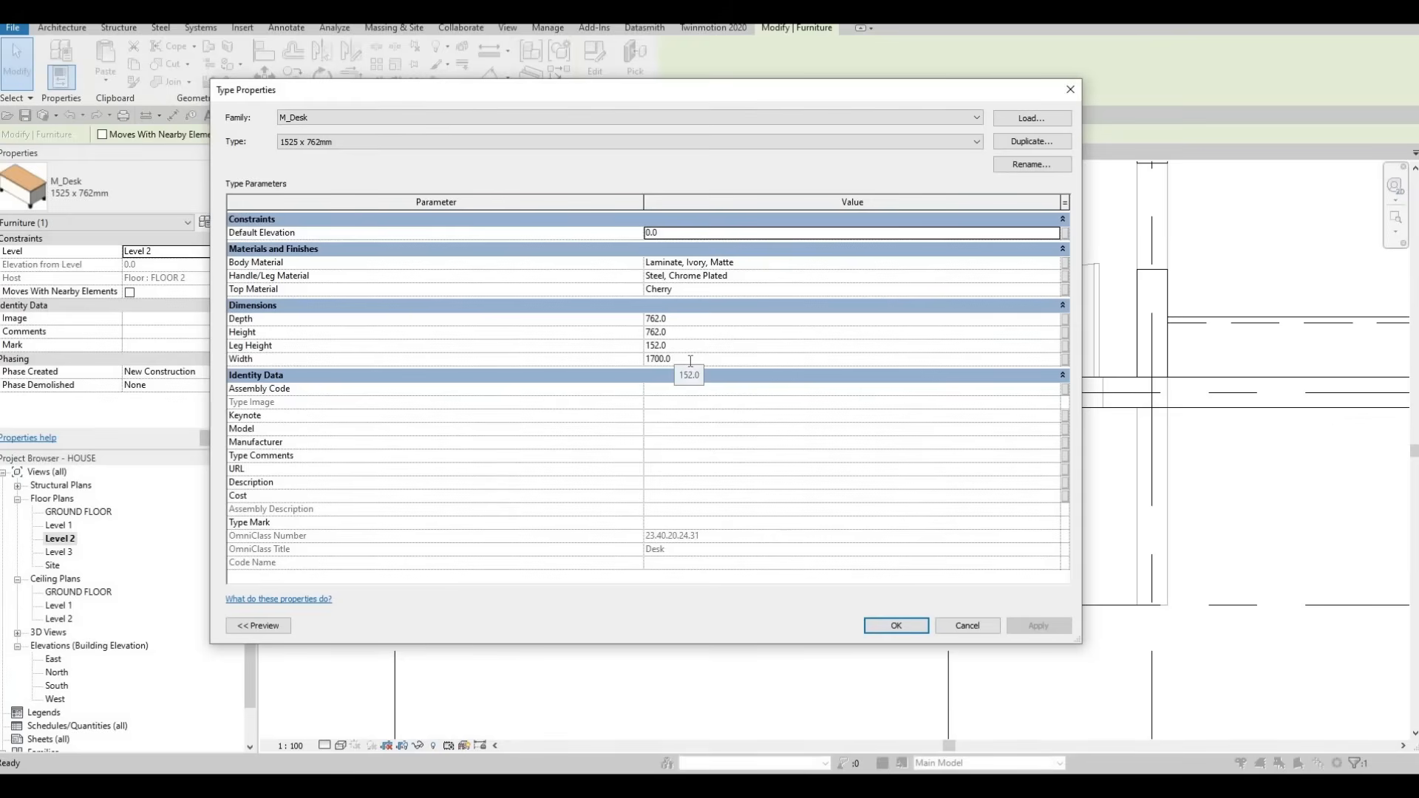
left_click(689, 361)
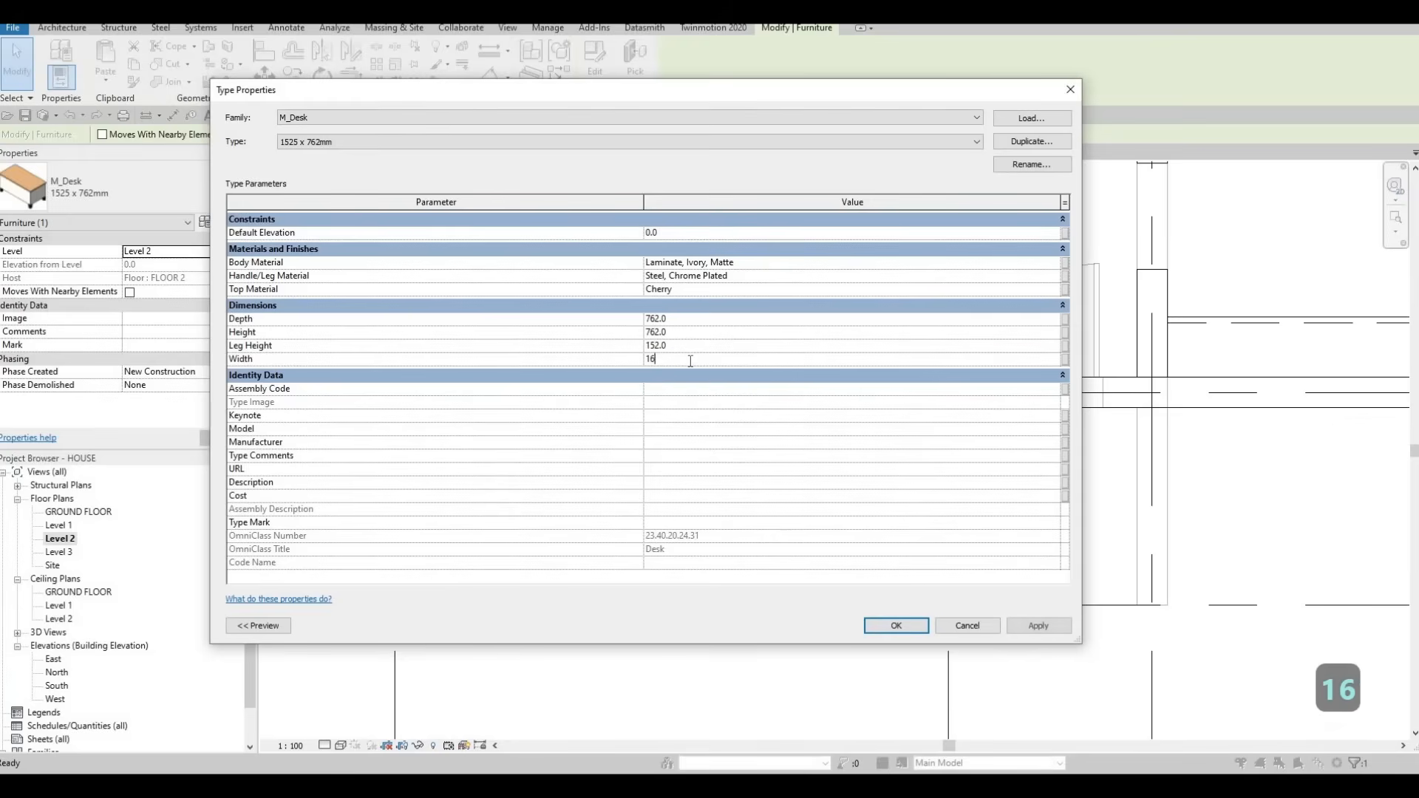
left_click(908, 631)
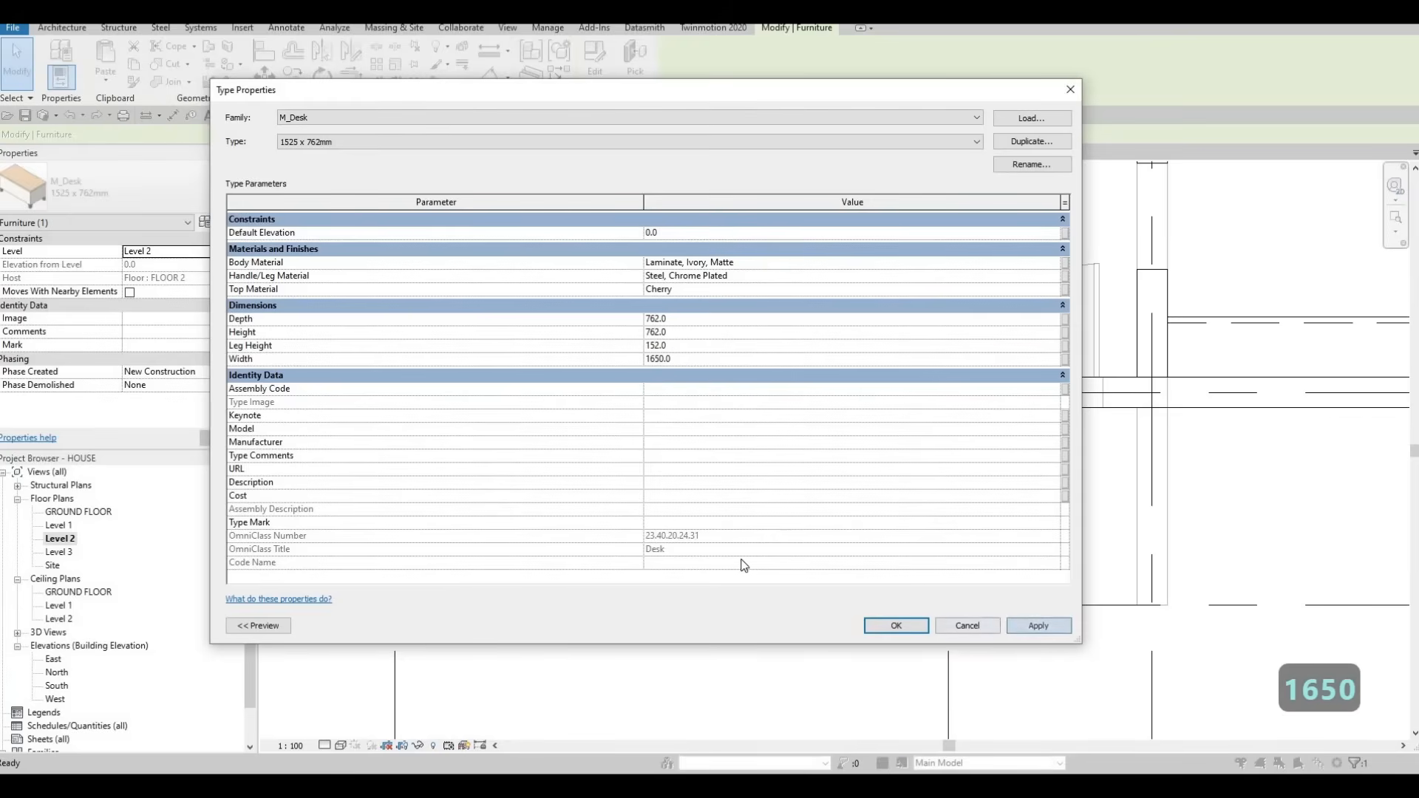
key("Escape")
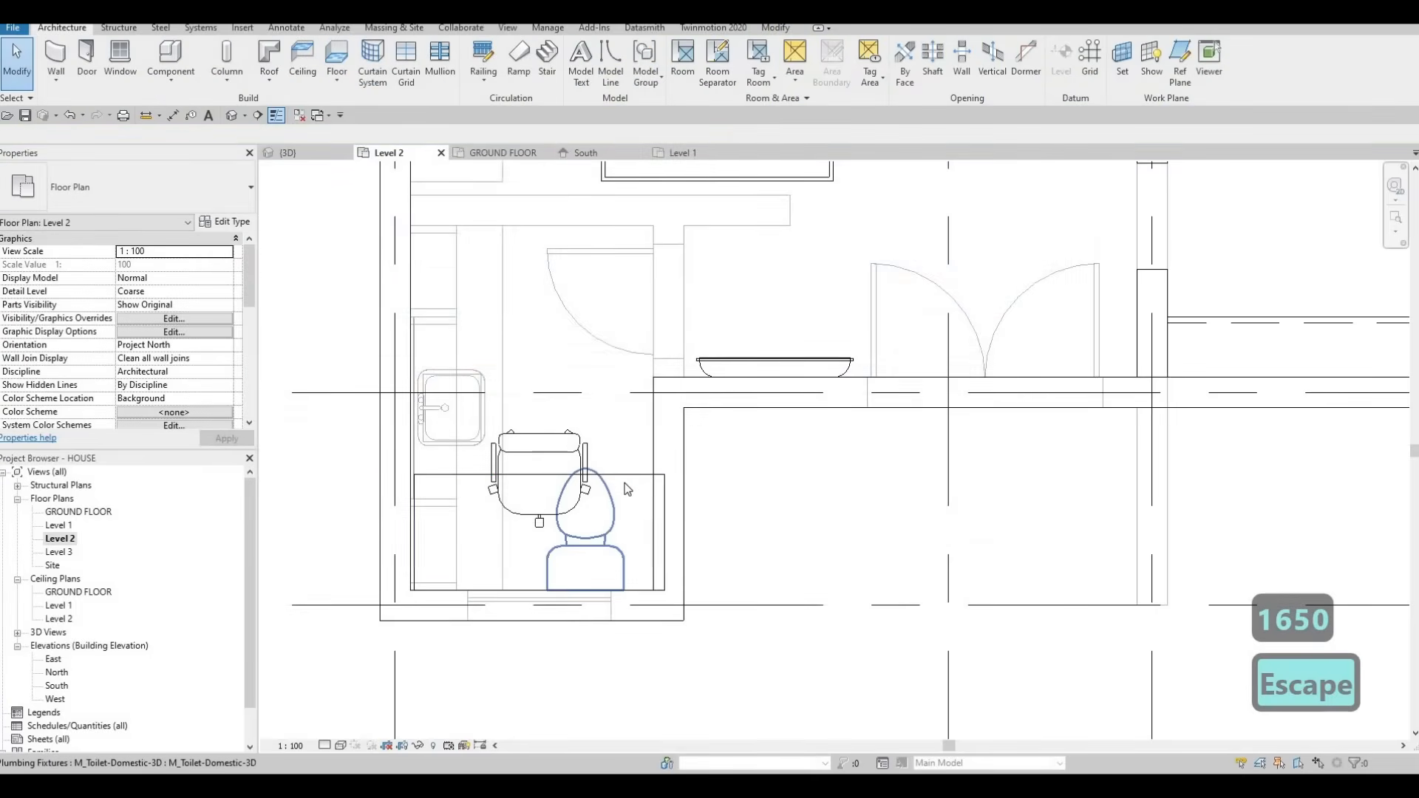
left_click(585, 518)
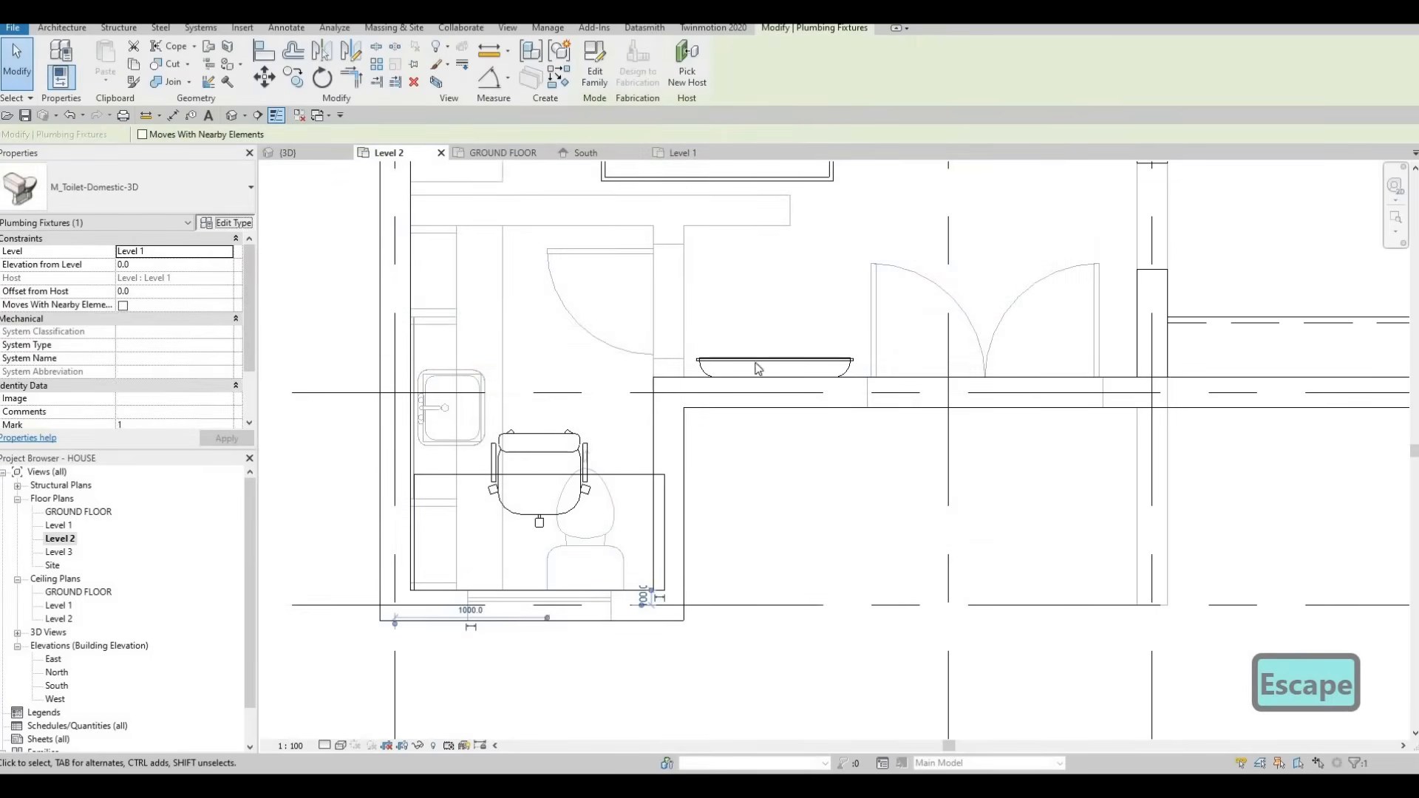
key("Escape")
key("Escape")
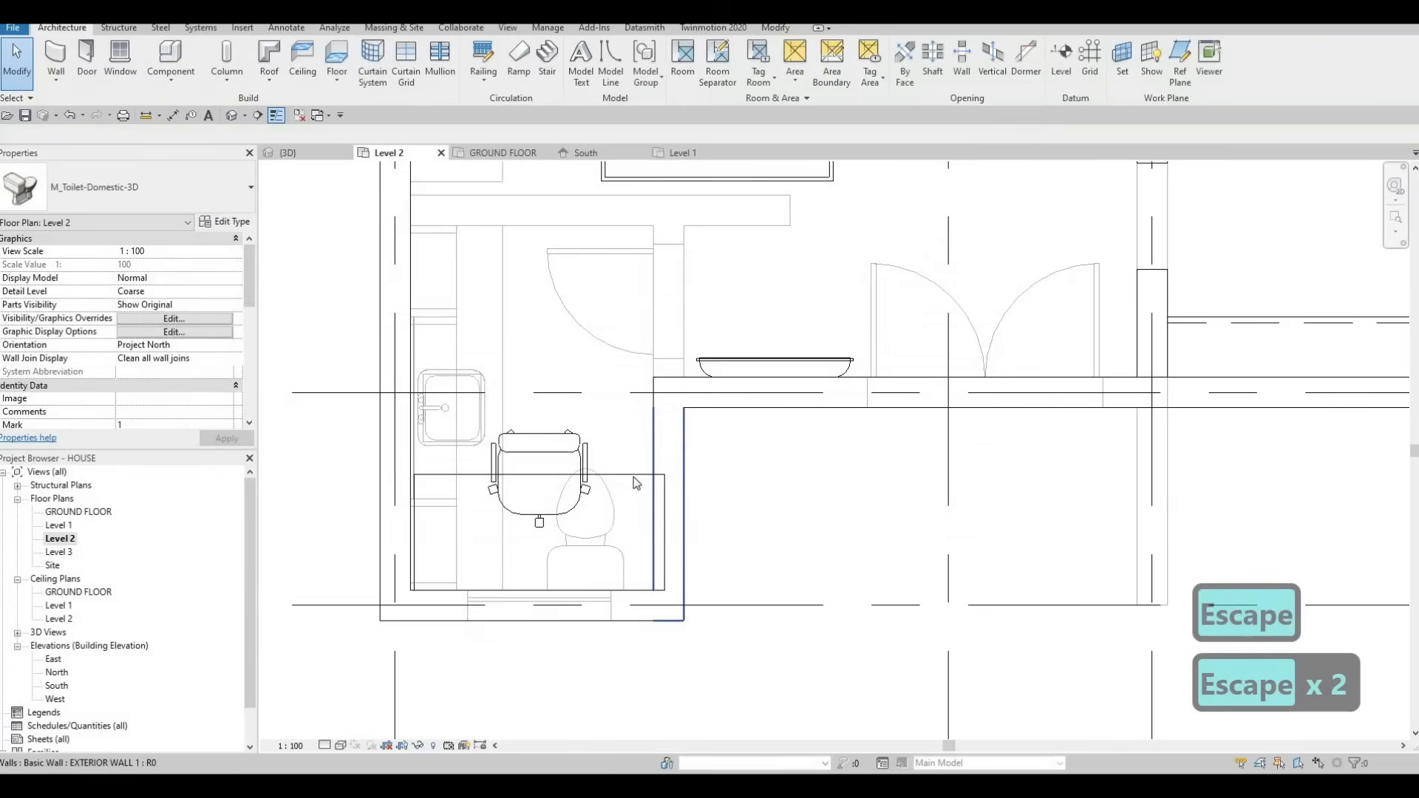
Set the width of the alcove desk's M_Desk type to 1600 mm
left_click(658, 503)
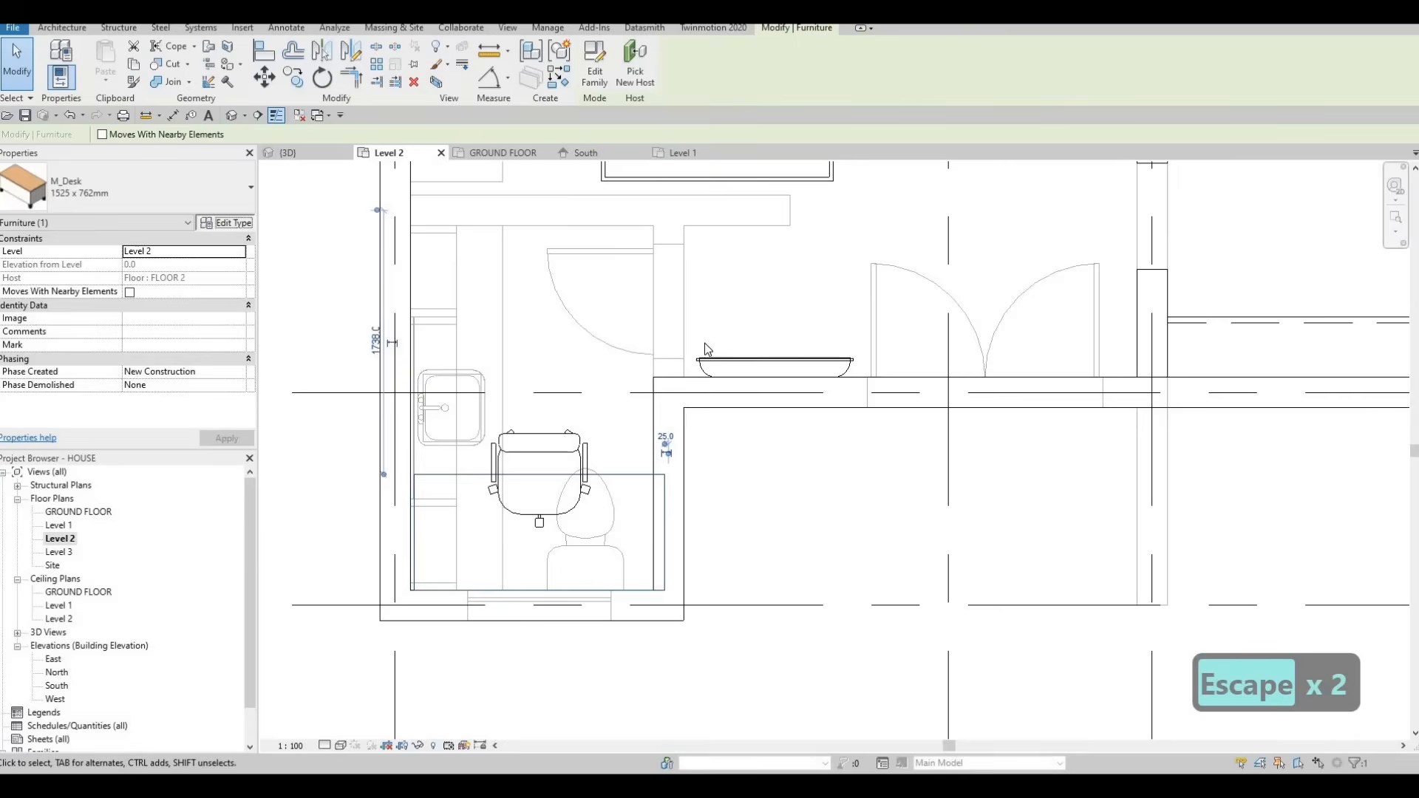
left_click(687, 358)
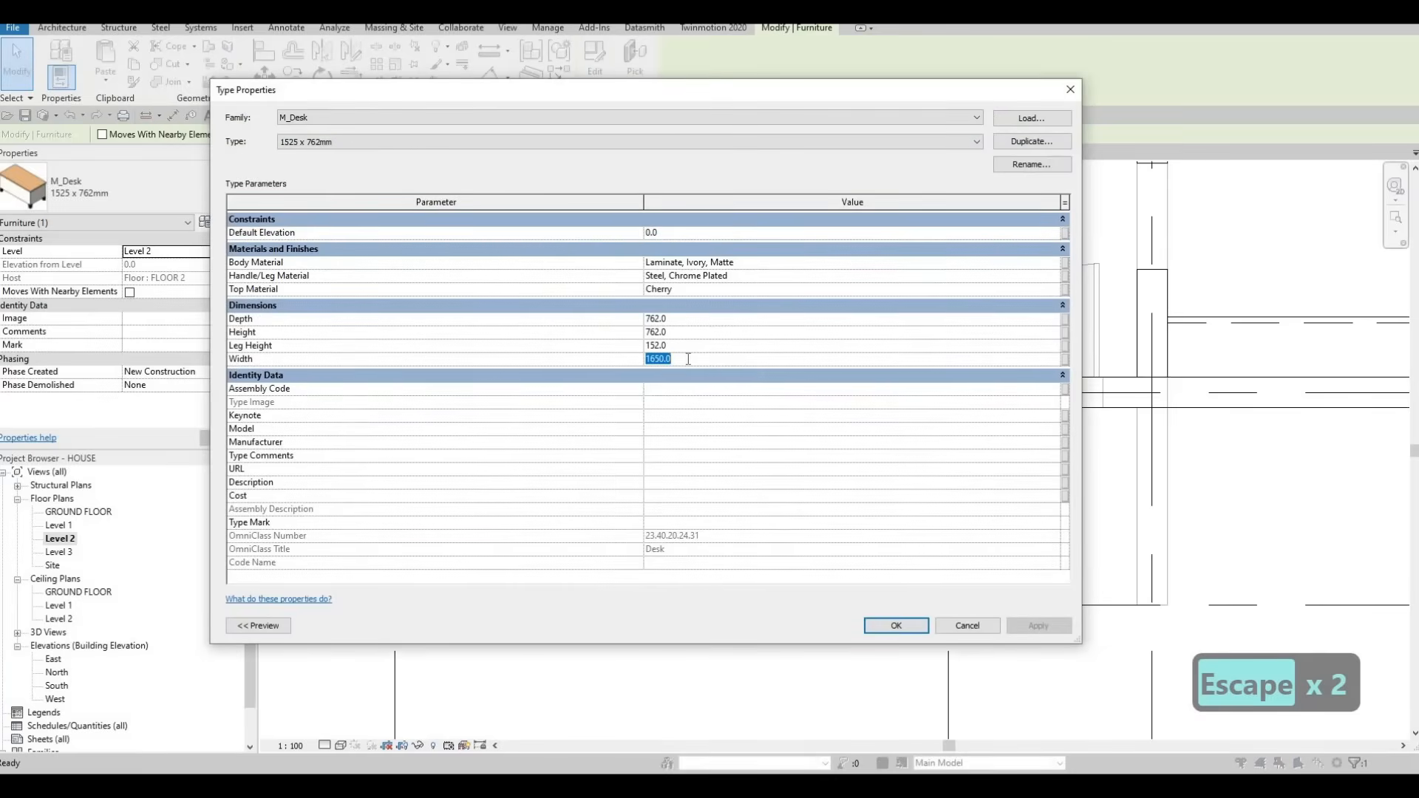
type("1600")
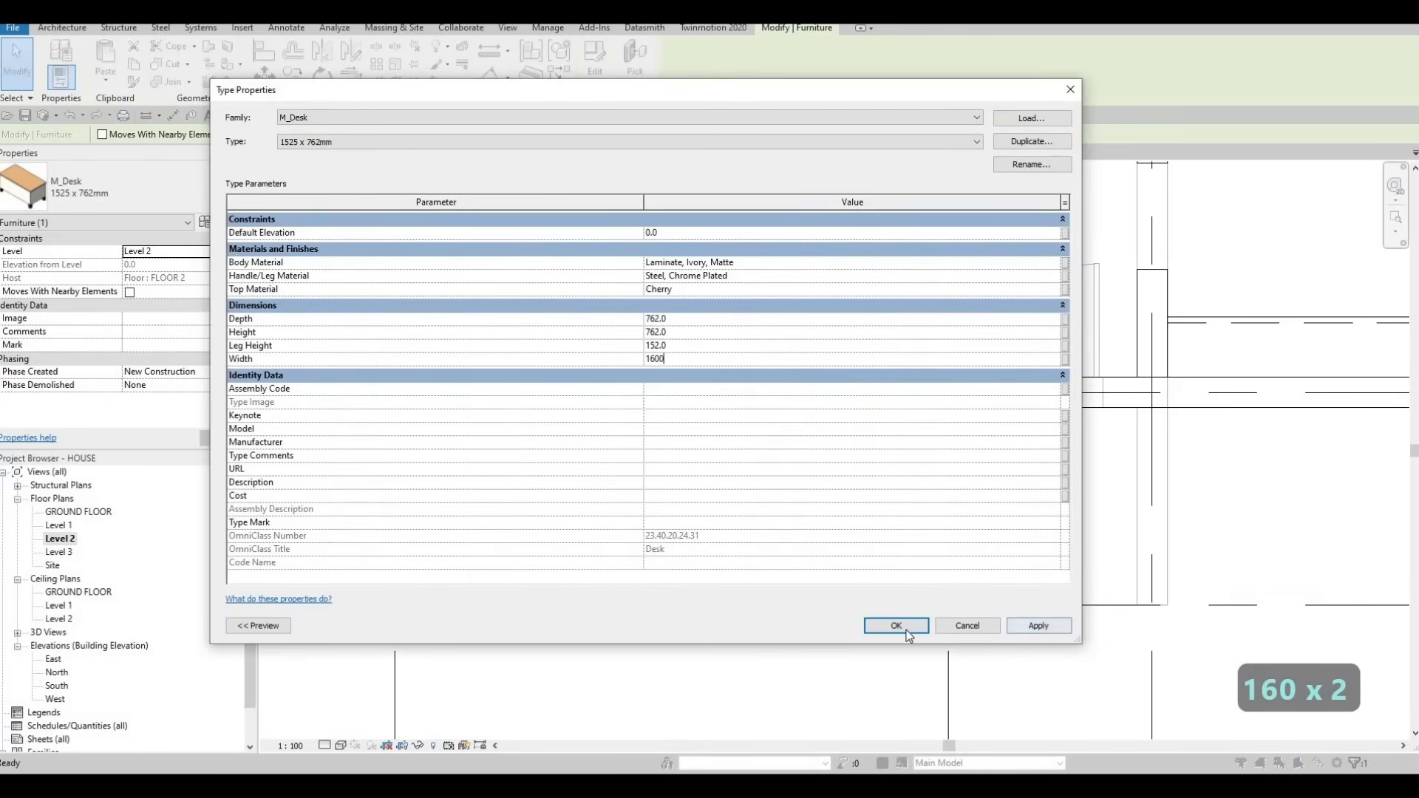
left_click(896, 626)
key("Escape")
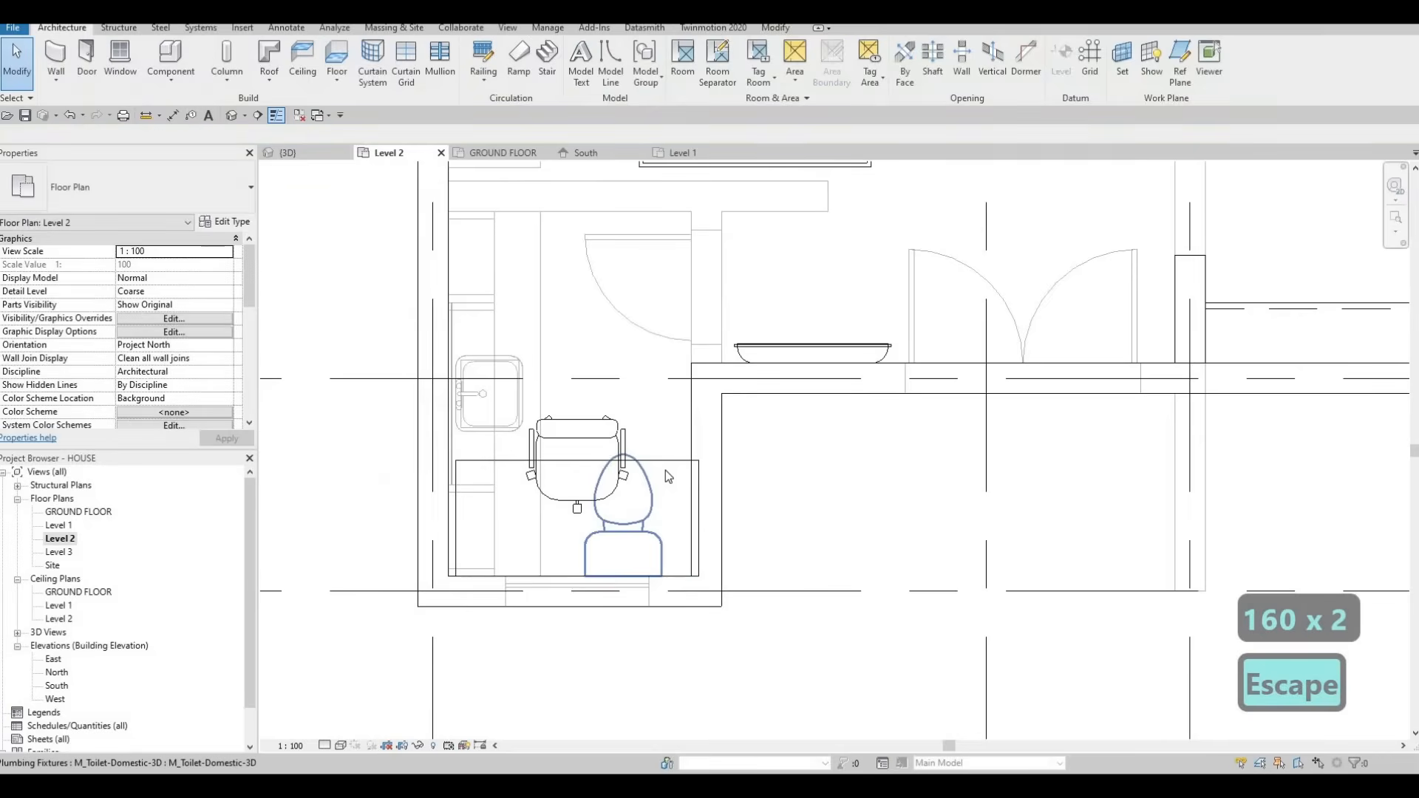
left_click(665, 470)
key("Left")
key("Left")
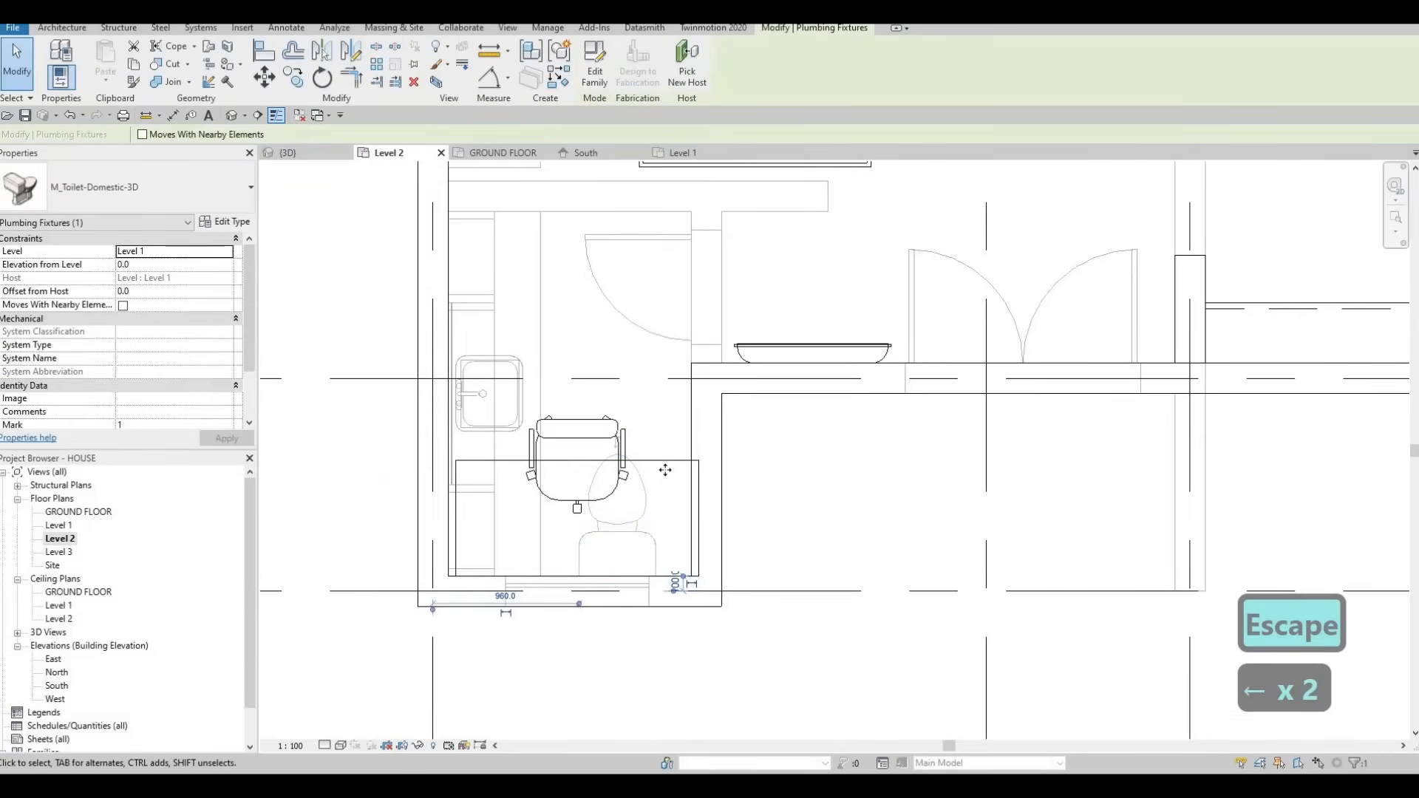
key("Right")
key("Escape")
Align the side edge of the alcove desk with the inner face of the outermost exterior wall
left_click(665, 470)
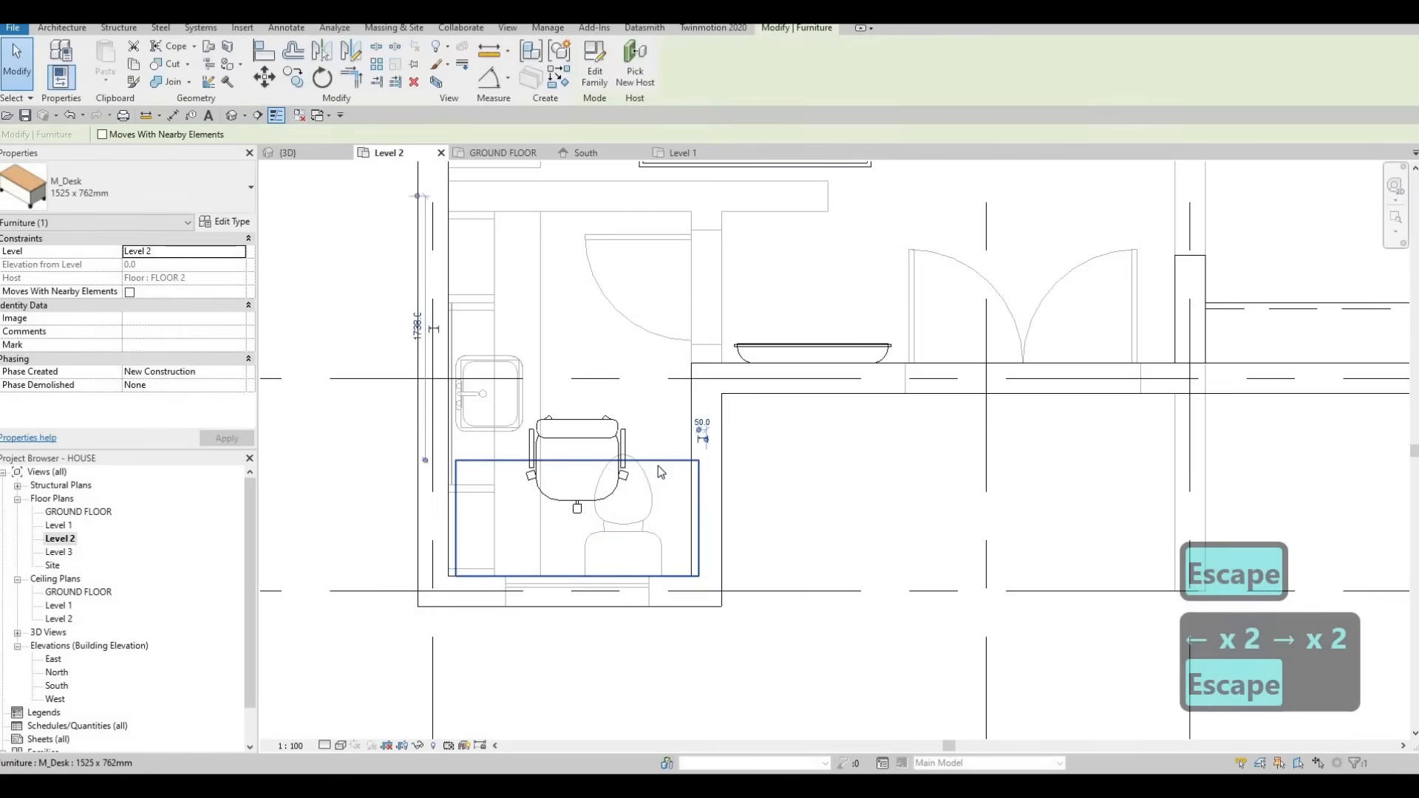
key("a")
key("l")
scroll(438, 525, "up", 2)
left_click(438, 525)
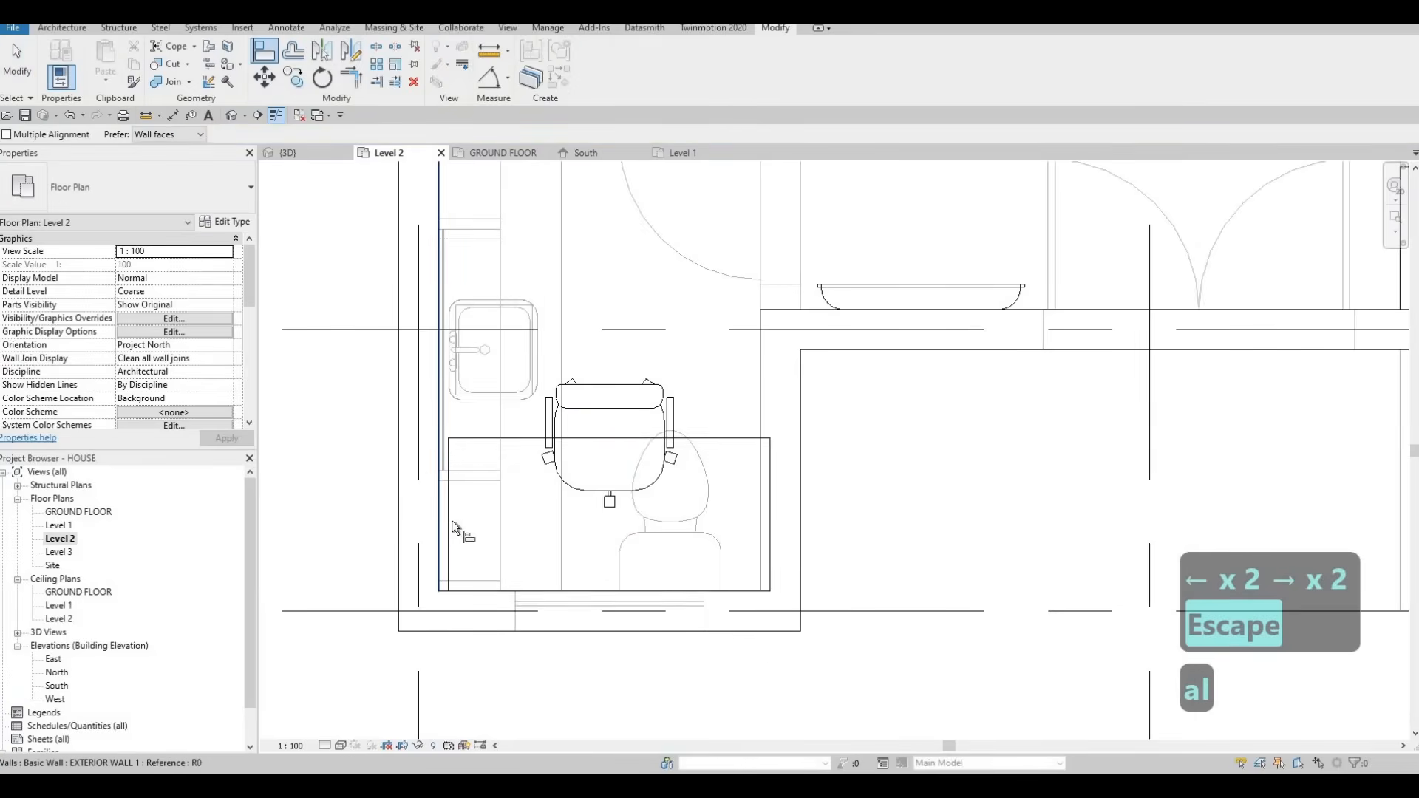
left_click(532, 489)
key("Escape")
key("Escape")
key("Escape")
key("Escape")
scroll(471, 481, "down", 3)
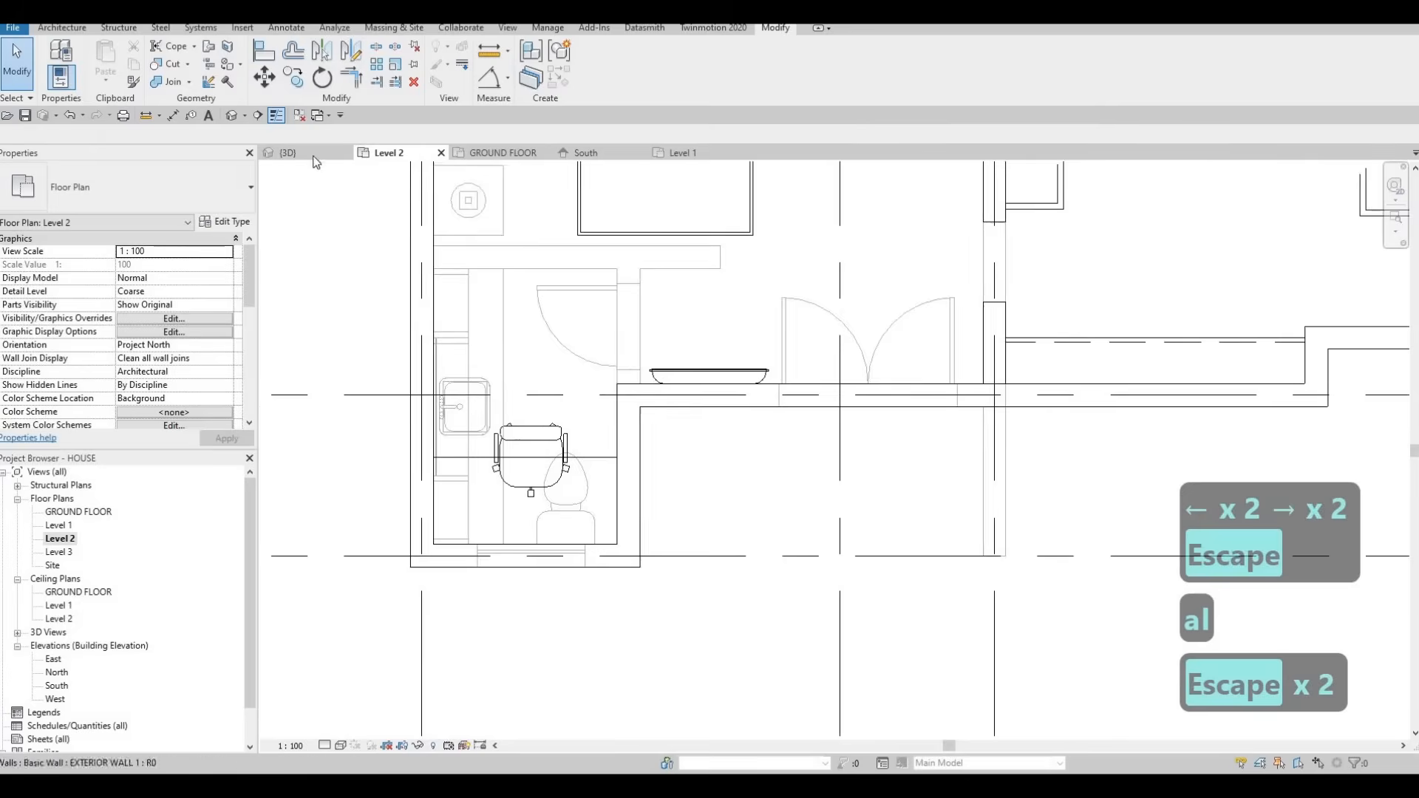
Examine the GROUND FLOOR boundary walls around the pool terrace and side yard in 3D, selecting them to inspect their extents
left_click(288, 153)
middle_click_drag(583, 432, 938, 487, "shift")
key("F1")
scroll(791, 407, "down", 5)
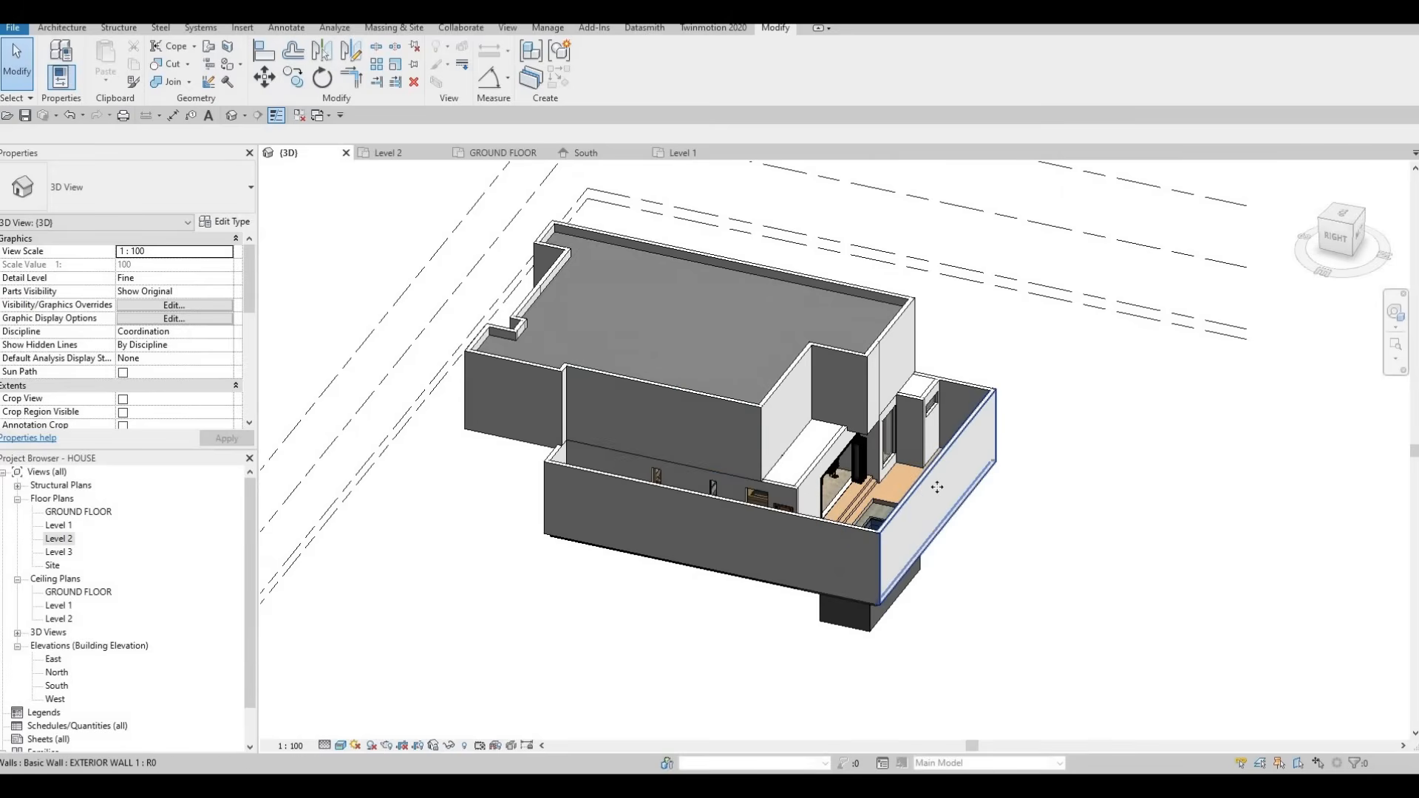
left_click(954, 442)
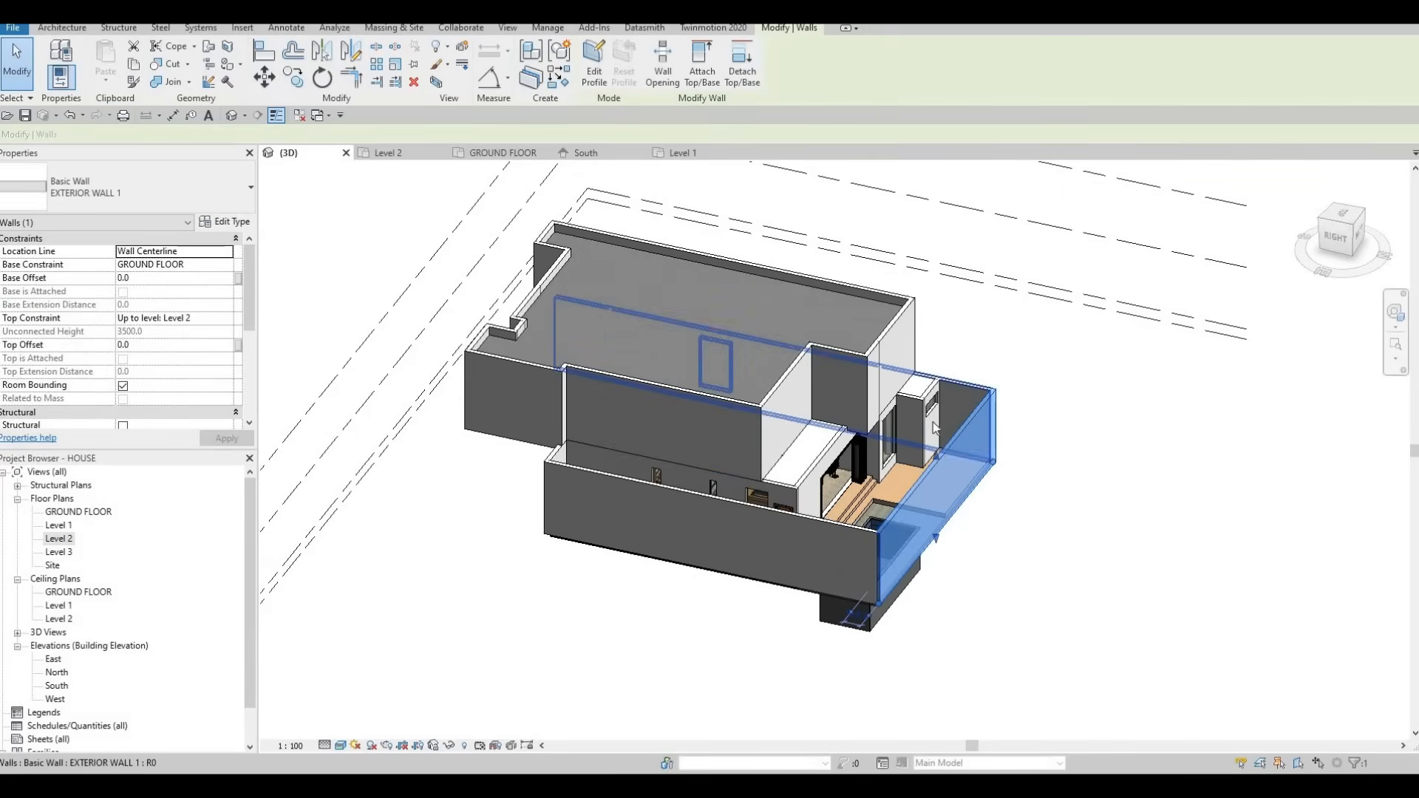
left_click(804, 521)
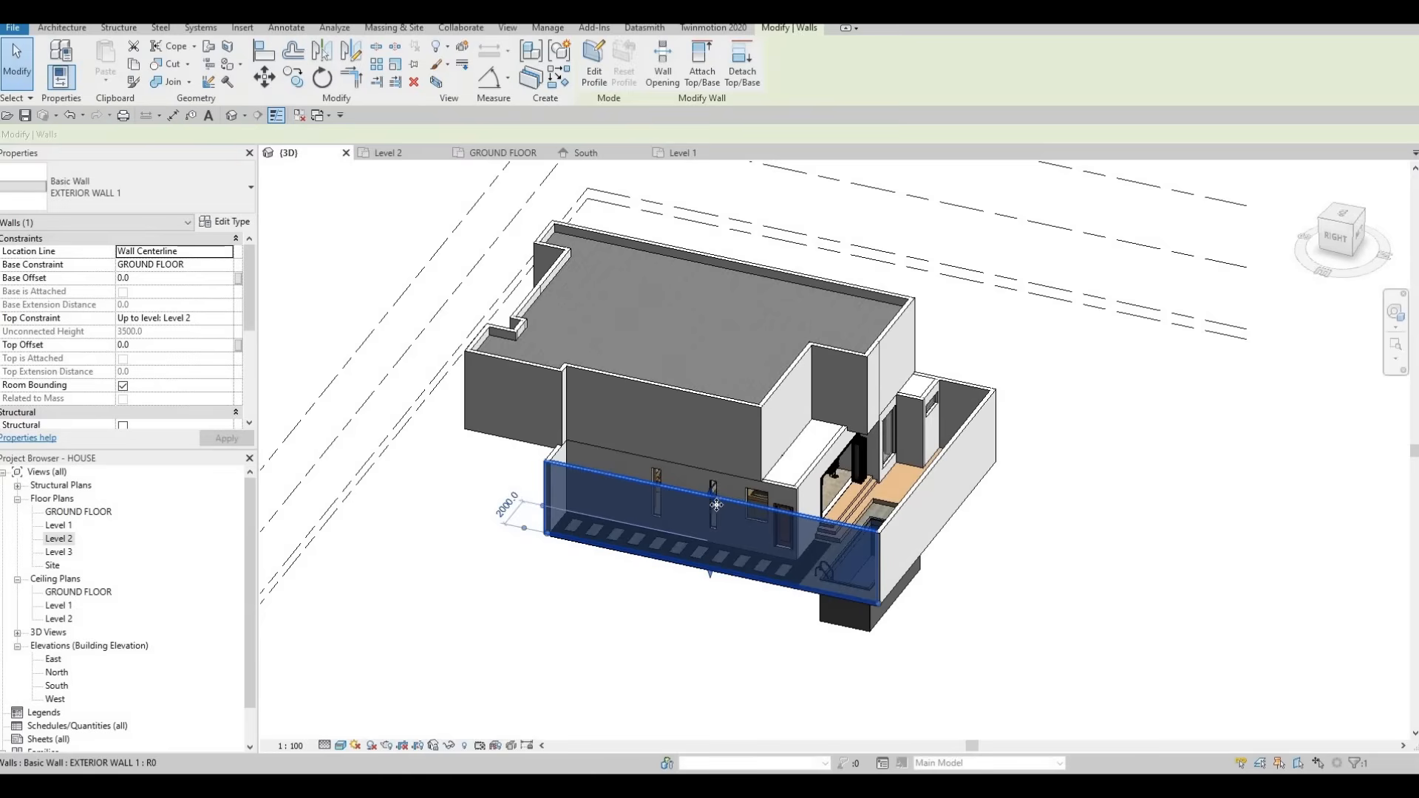
middle_click_drag(894, 469, 738, 542, "shift")
middle_click_drag(612, 484, 626, 535, "shift")
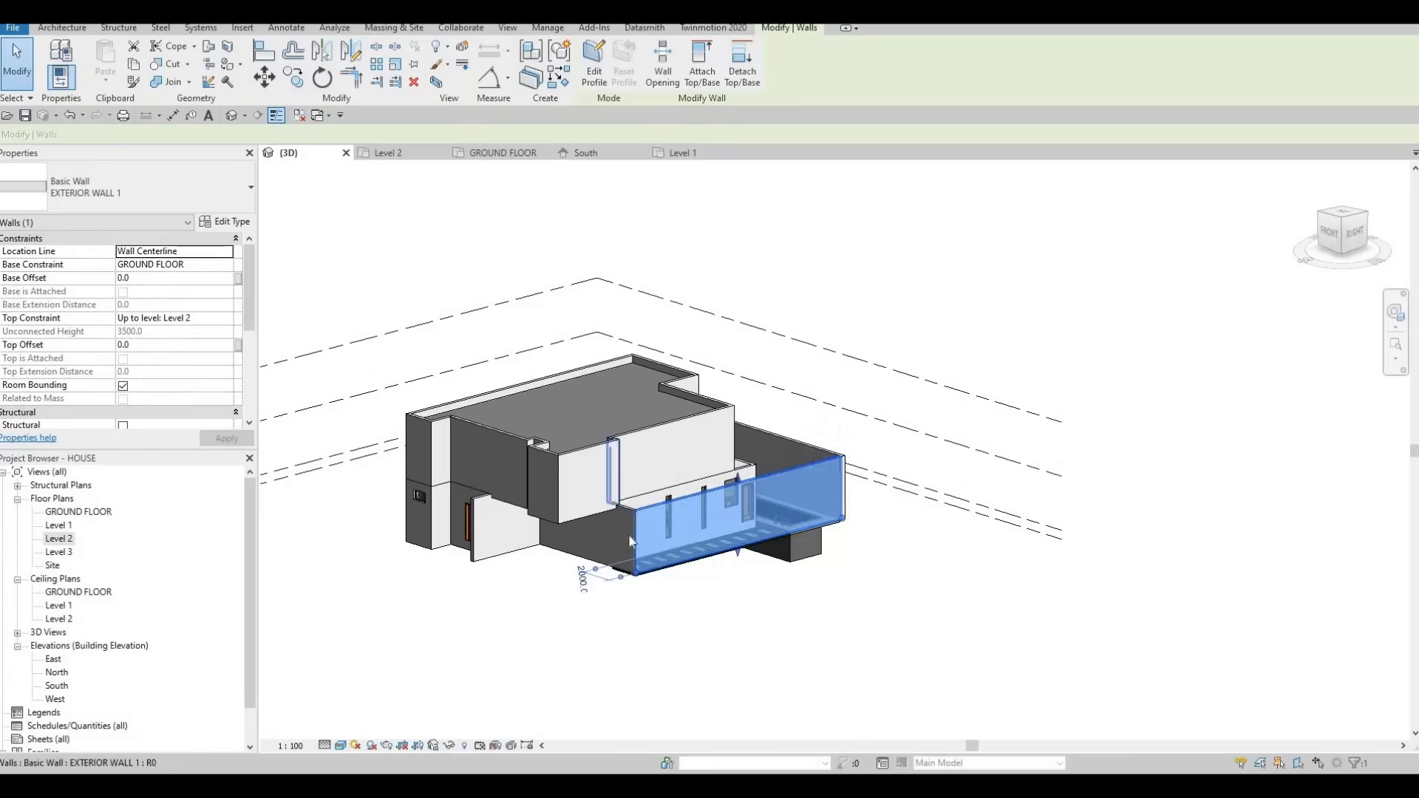
scroll(627, 535, "up", 2)
key("Escape")
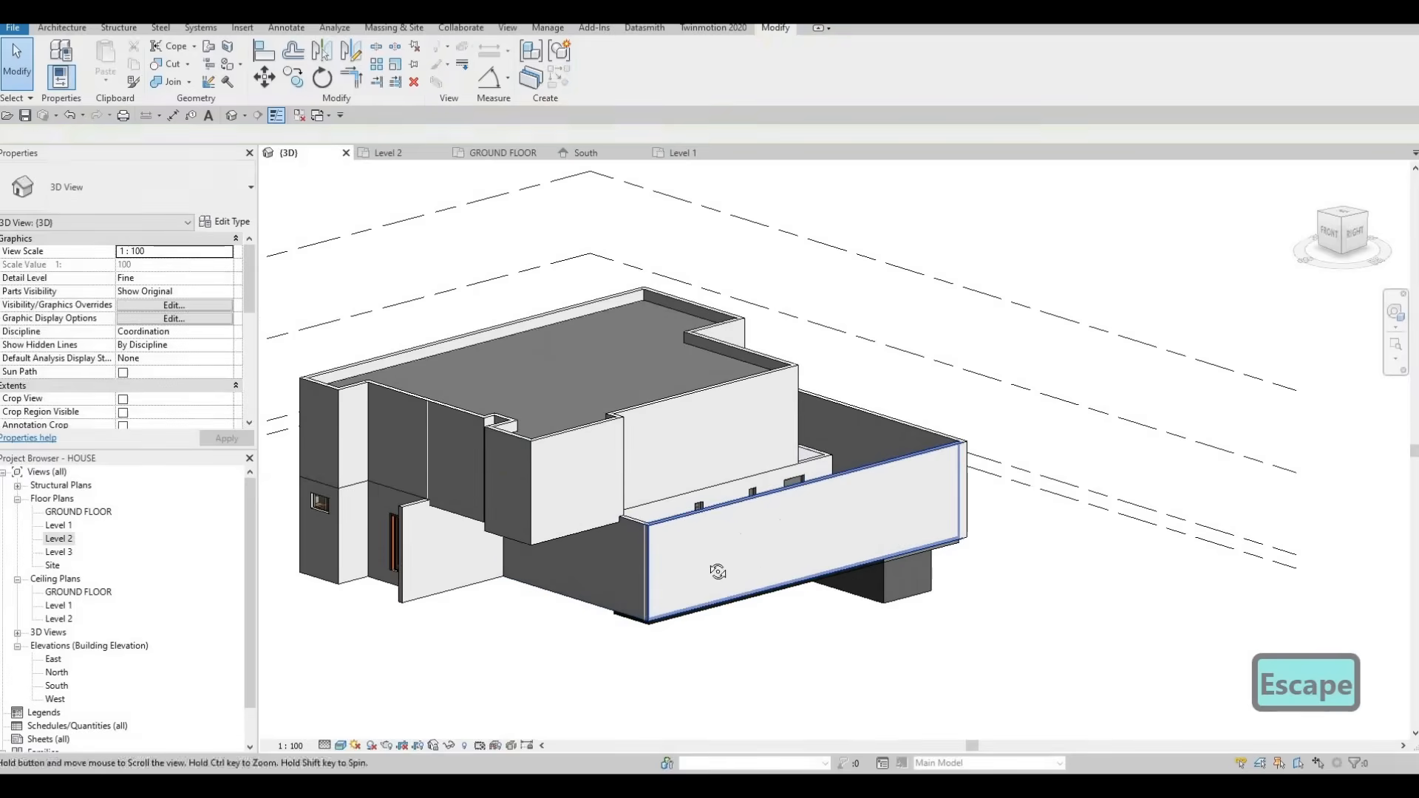
middle_click_drag(720, 566, 833, 458, "shift")
left_click(866, 449)
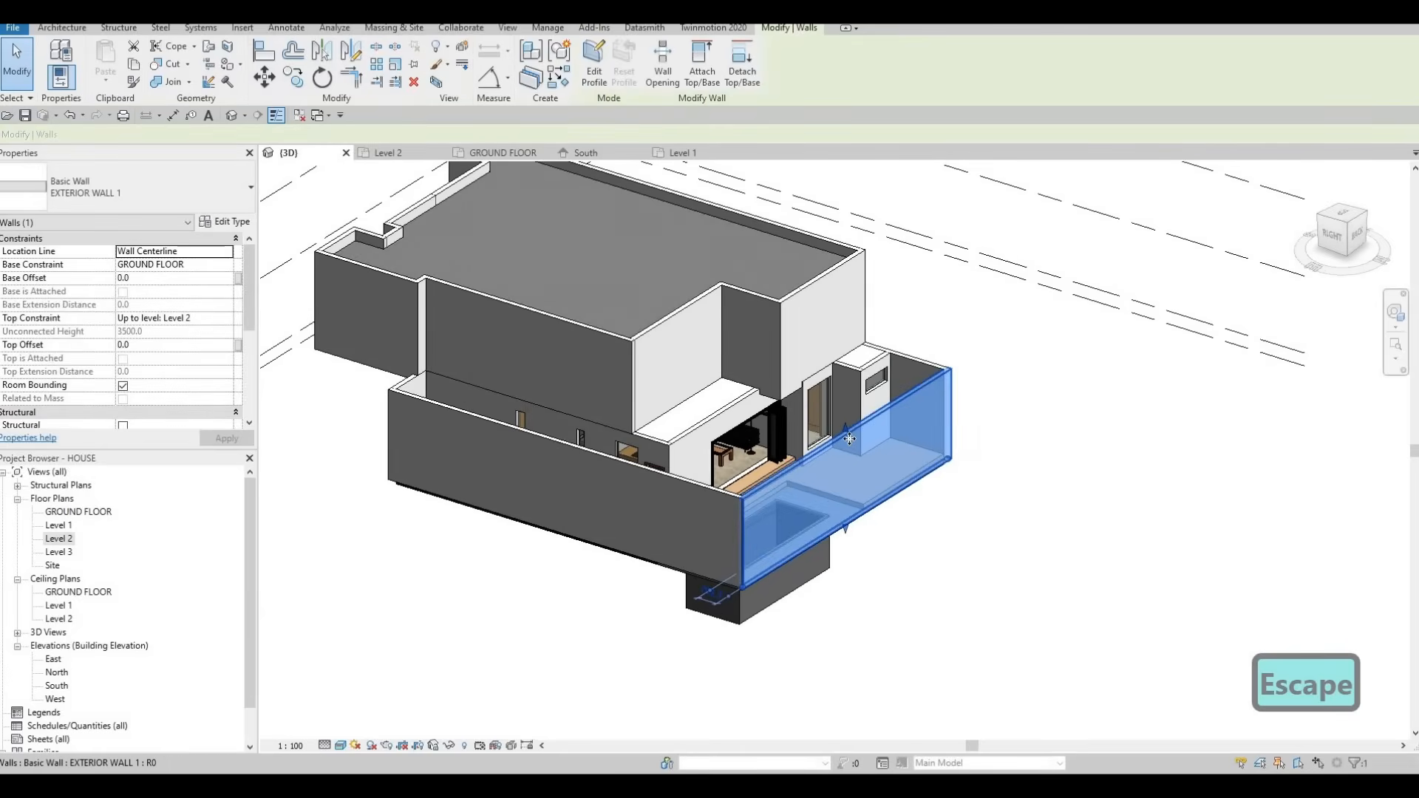
middle_click_drag(799, 392, 835, 424, "shift")
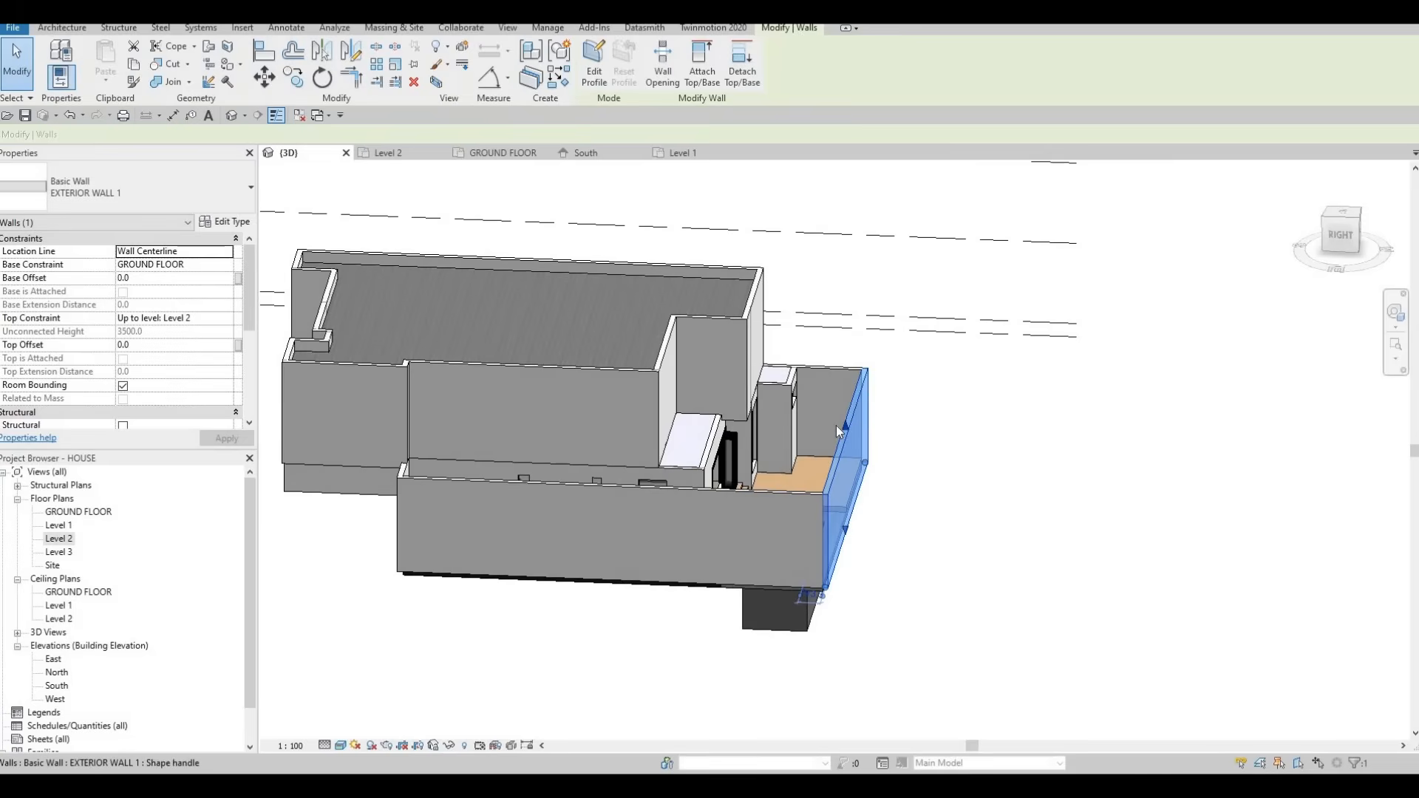
Turn off the Level 2 plan's underlay by setting its range base level to None
double_click(59, 539)
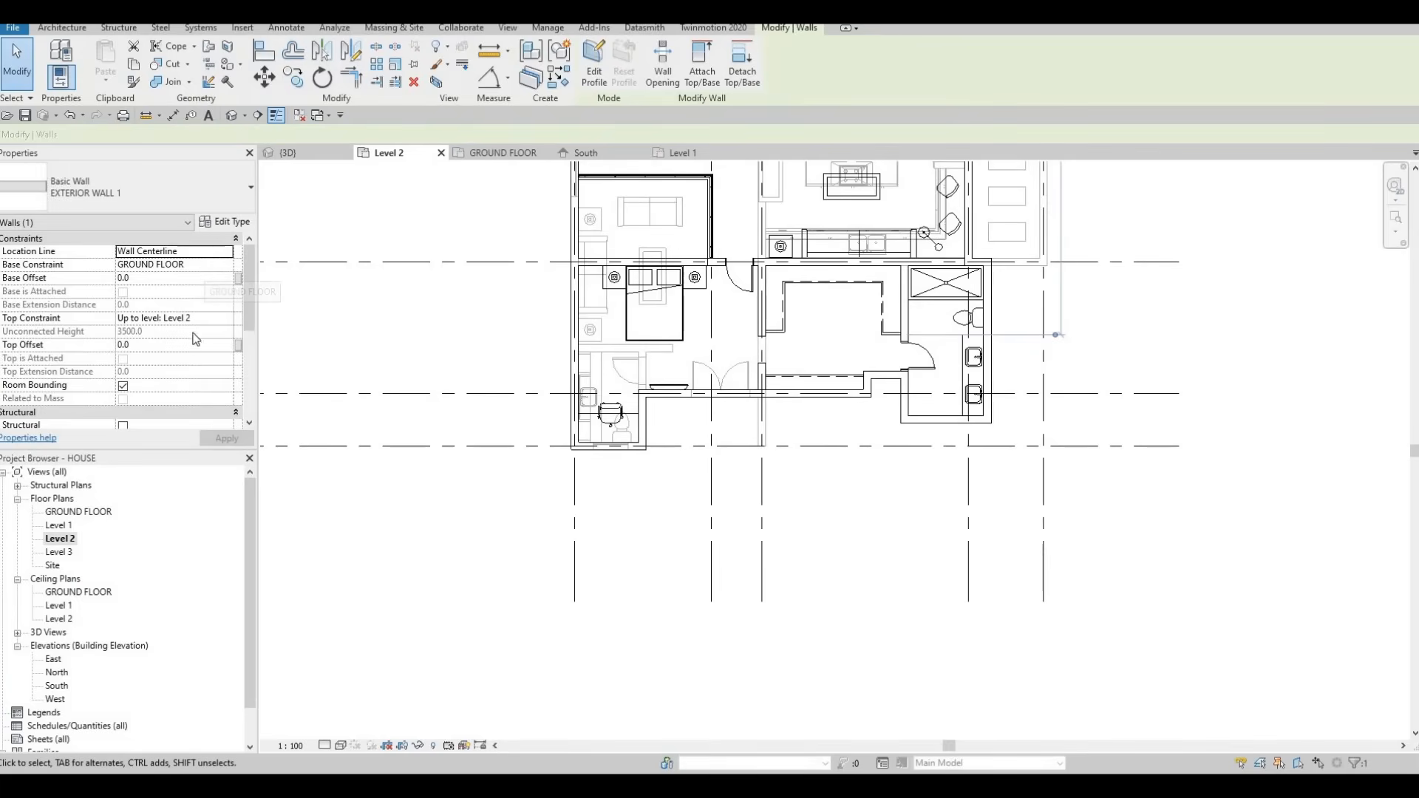
scroll(192, 352, "down", 5)
scroll(192, 353, "up", 5)
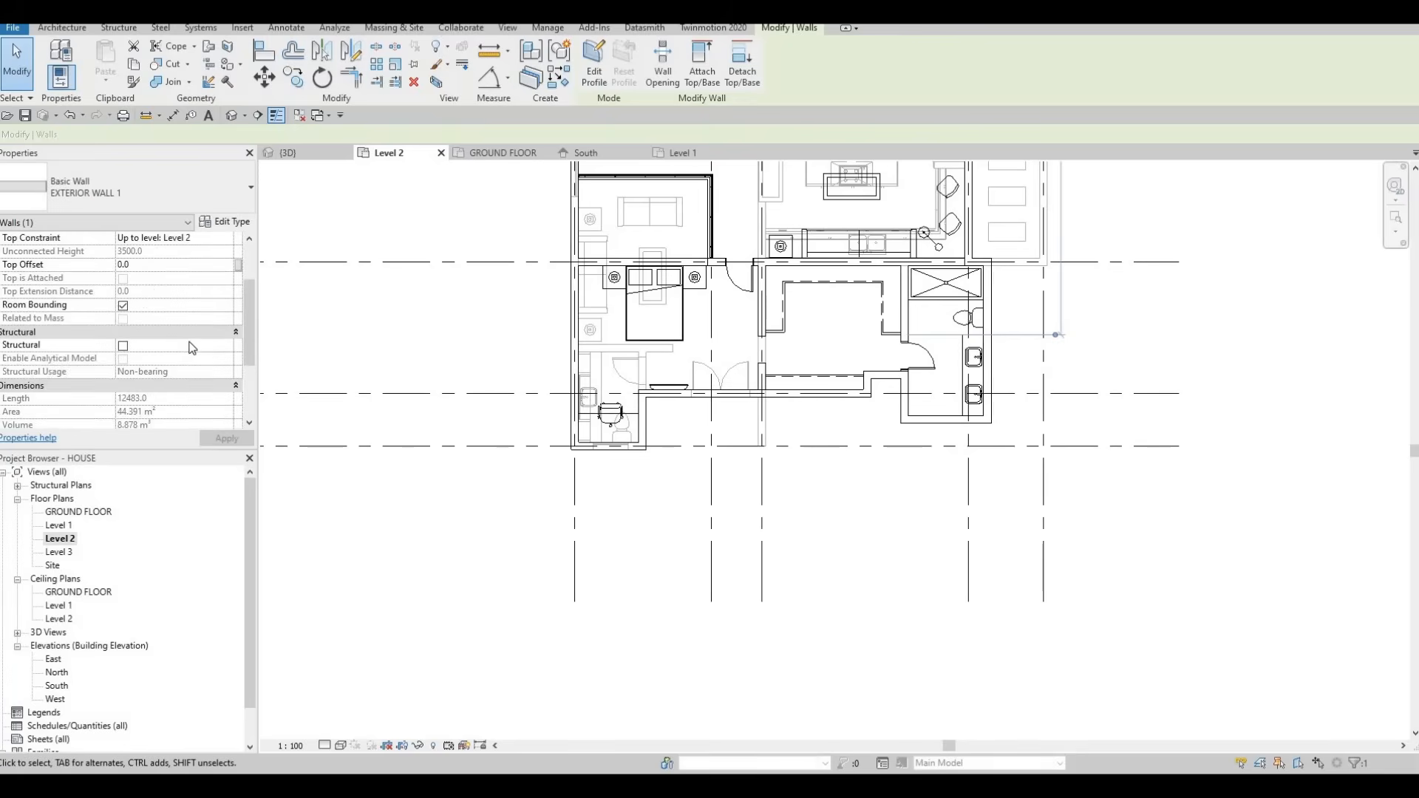
scroll(188, 352, "down", 2)
scroll(197, 342, "up", 3)
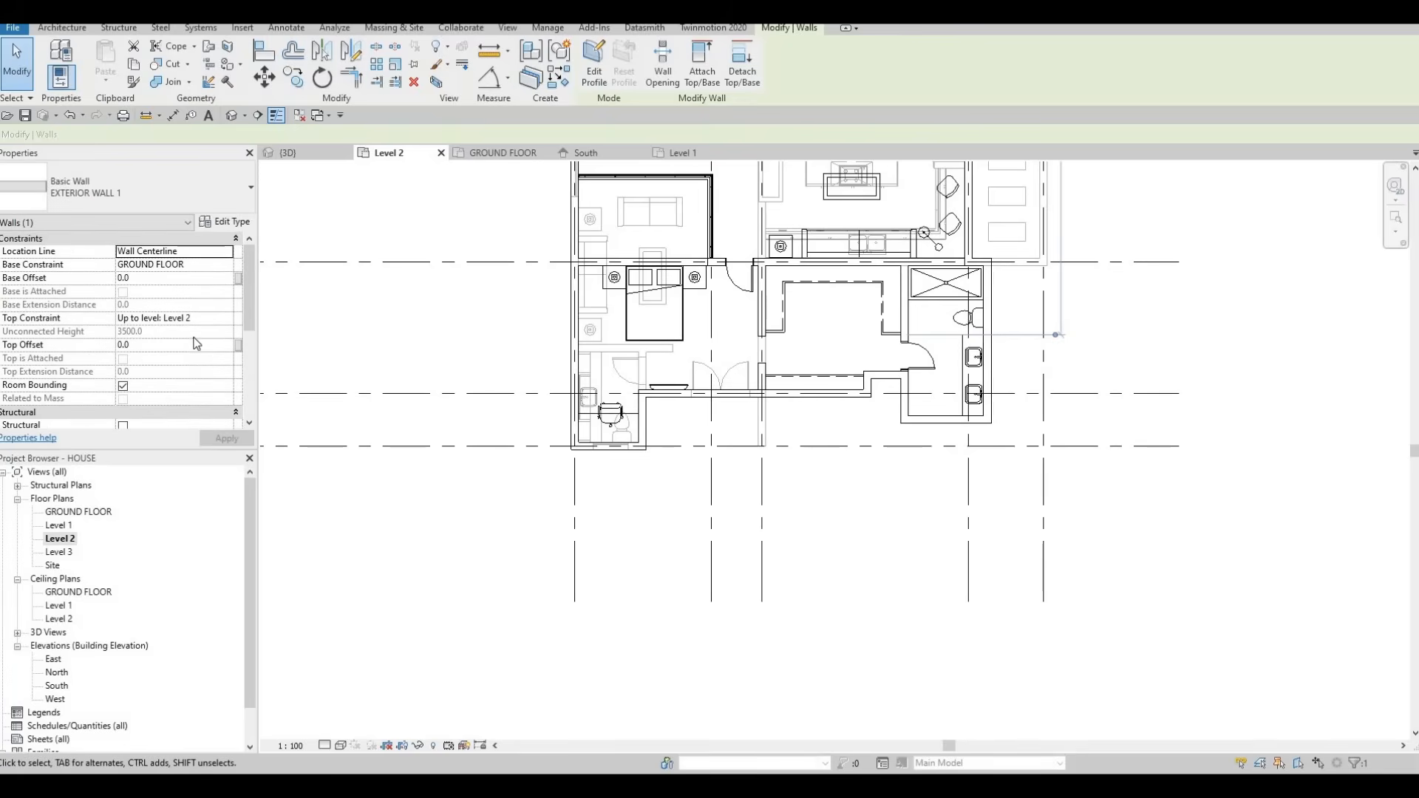
key("Escape")
key("Escape")
scroll(199, 318, "down", 4)
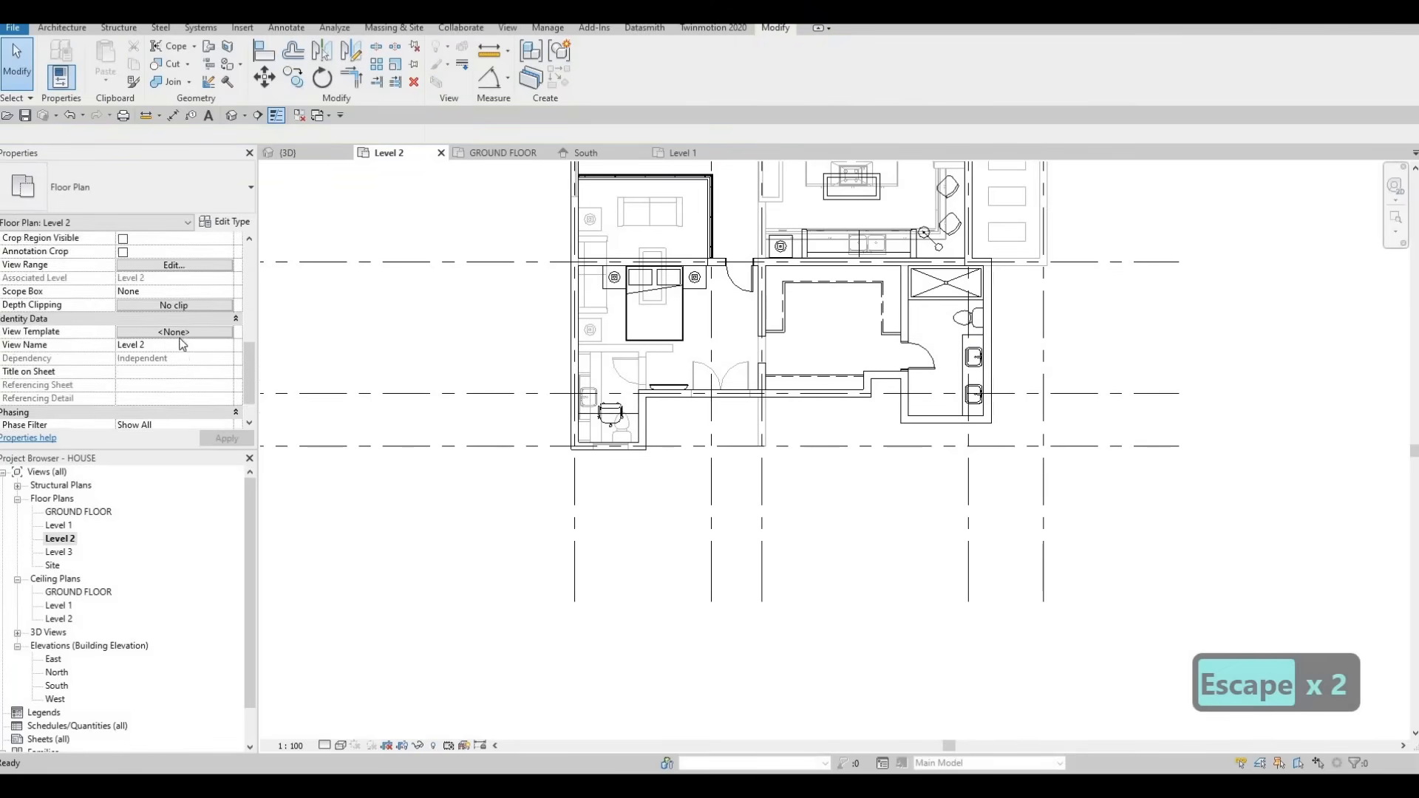
scroll(202, 310, "up", 3)
scroll(207, 369, "up", 3)
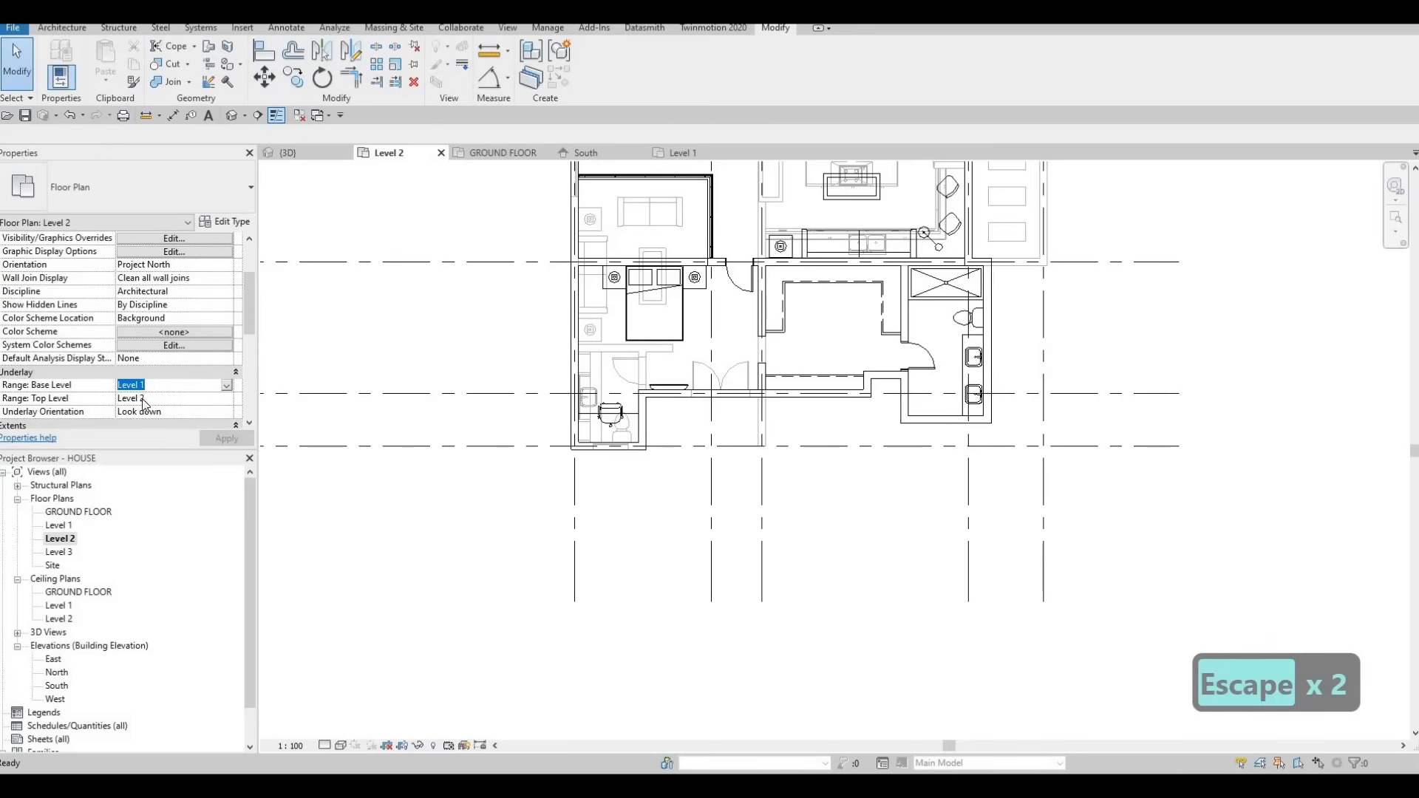
left_click(226, 385)
left_click(175, 398)
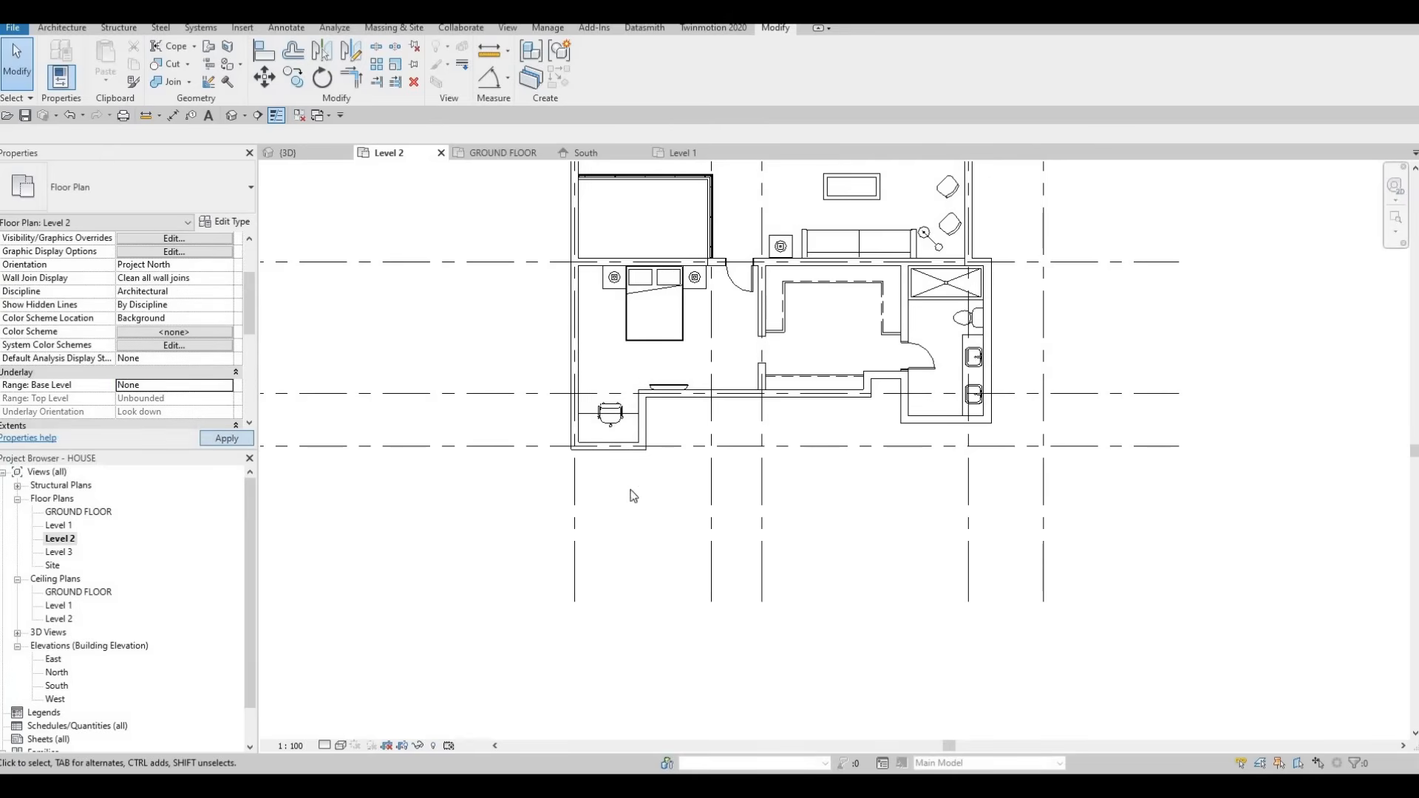
middle_click_drag(639, 516, 538, 633)
scroll(617, 424, "down", 1)
key("Escape")
middle_click_drag(616, 421, 516, 522)
middle_click_drag(589, 365, 596, 469)
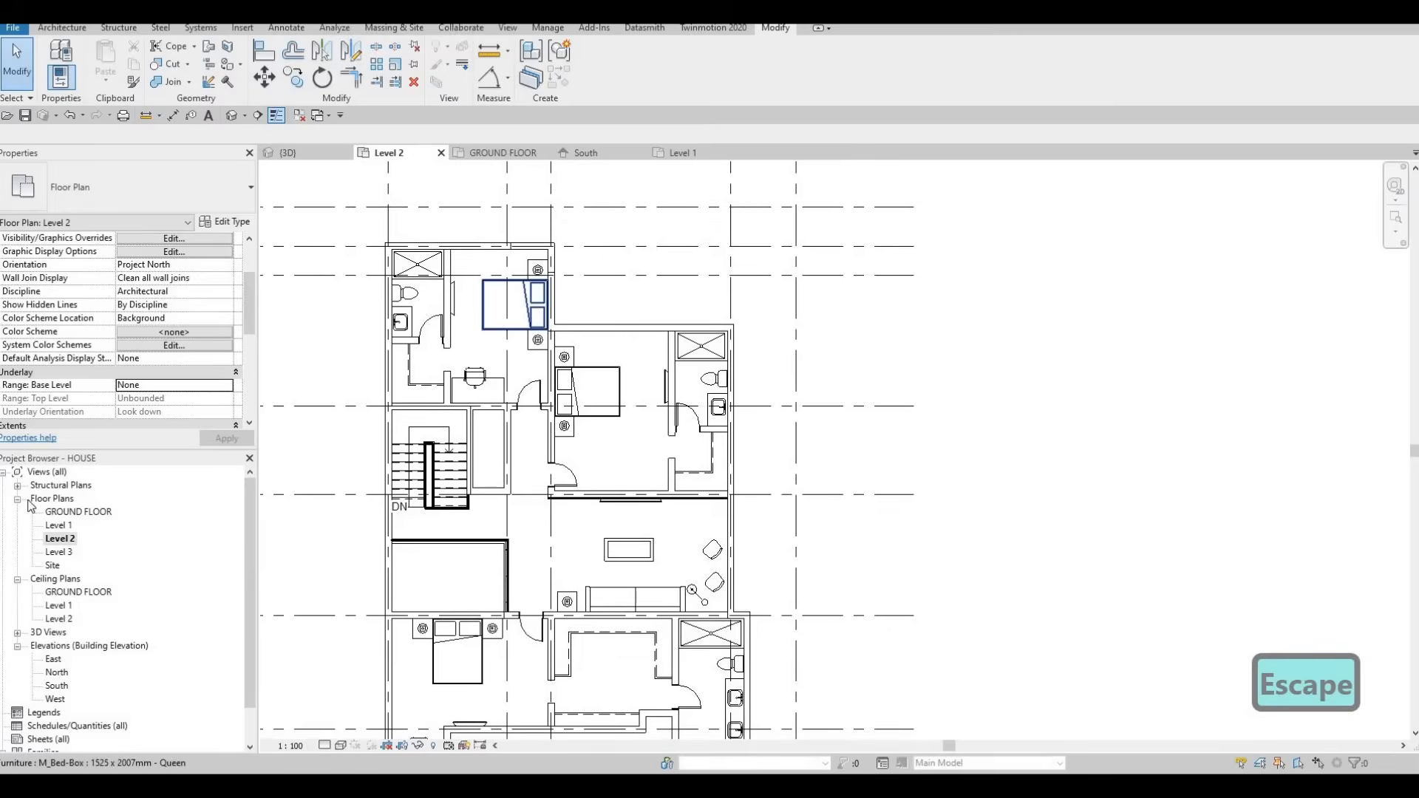
Examine the open terrace area beside the pool and shower room in the Level 1 plan
middle_click_drag(510, 305, 492, 323)
double_click(59, 526)
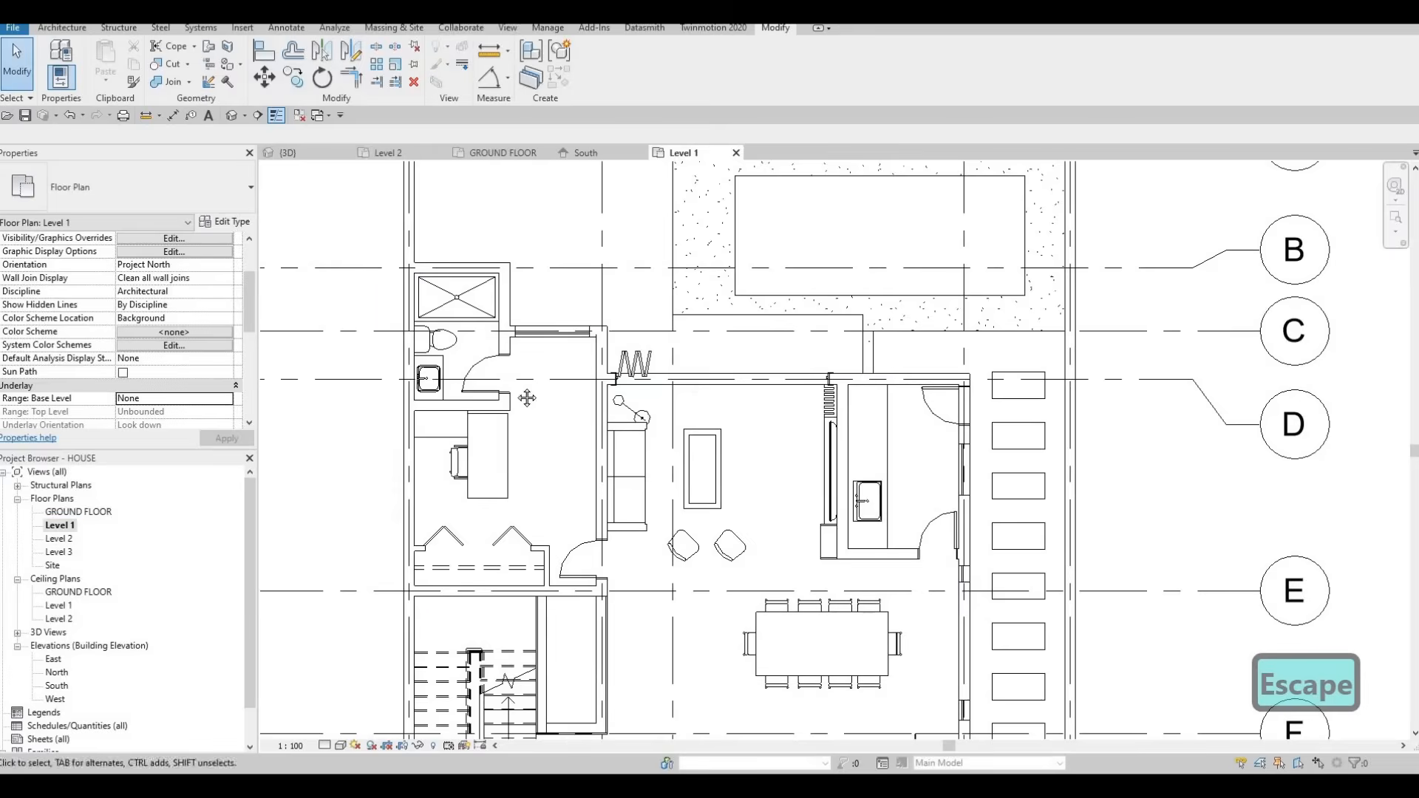
scroll(473, 371, "down", 3)
scroll(473, 370, "up", 3)
scroll(473, 371, "up", 5)
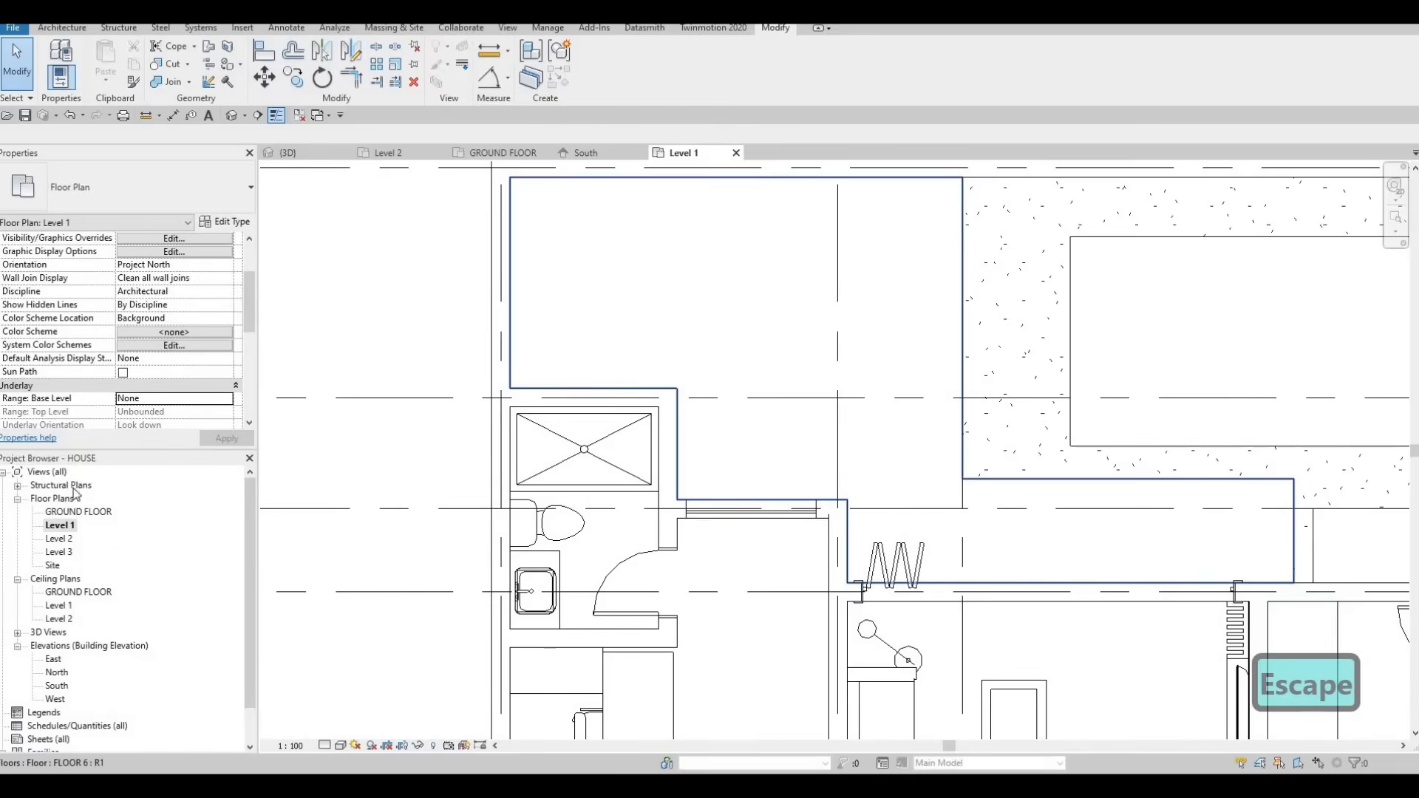
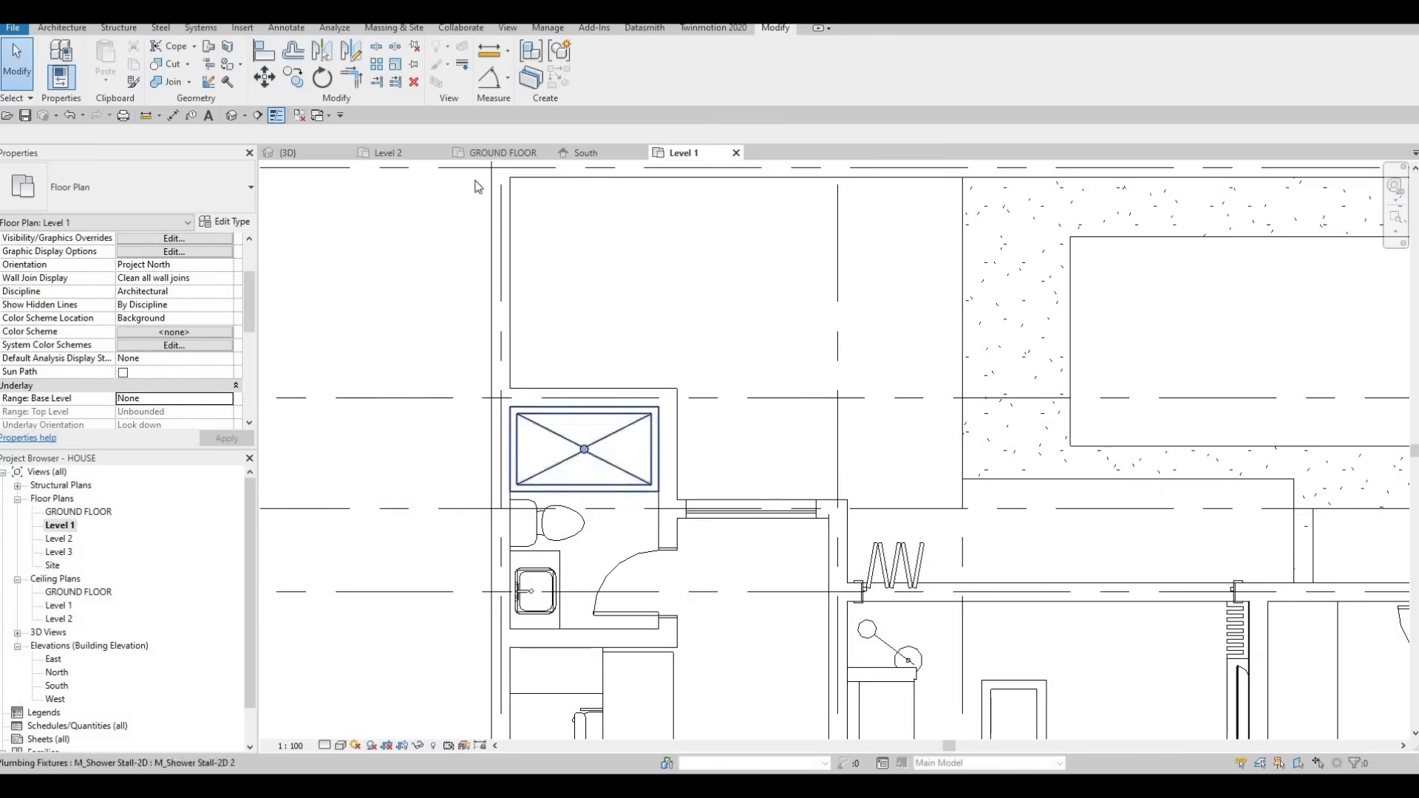
Start an in-place Generic Models component with the default name in the GROUND FLOOR plan, with an extrusion hosted on the terrace floor
left_click(525, 152)
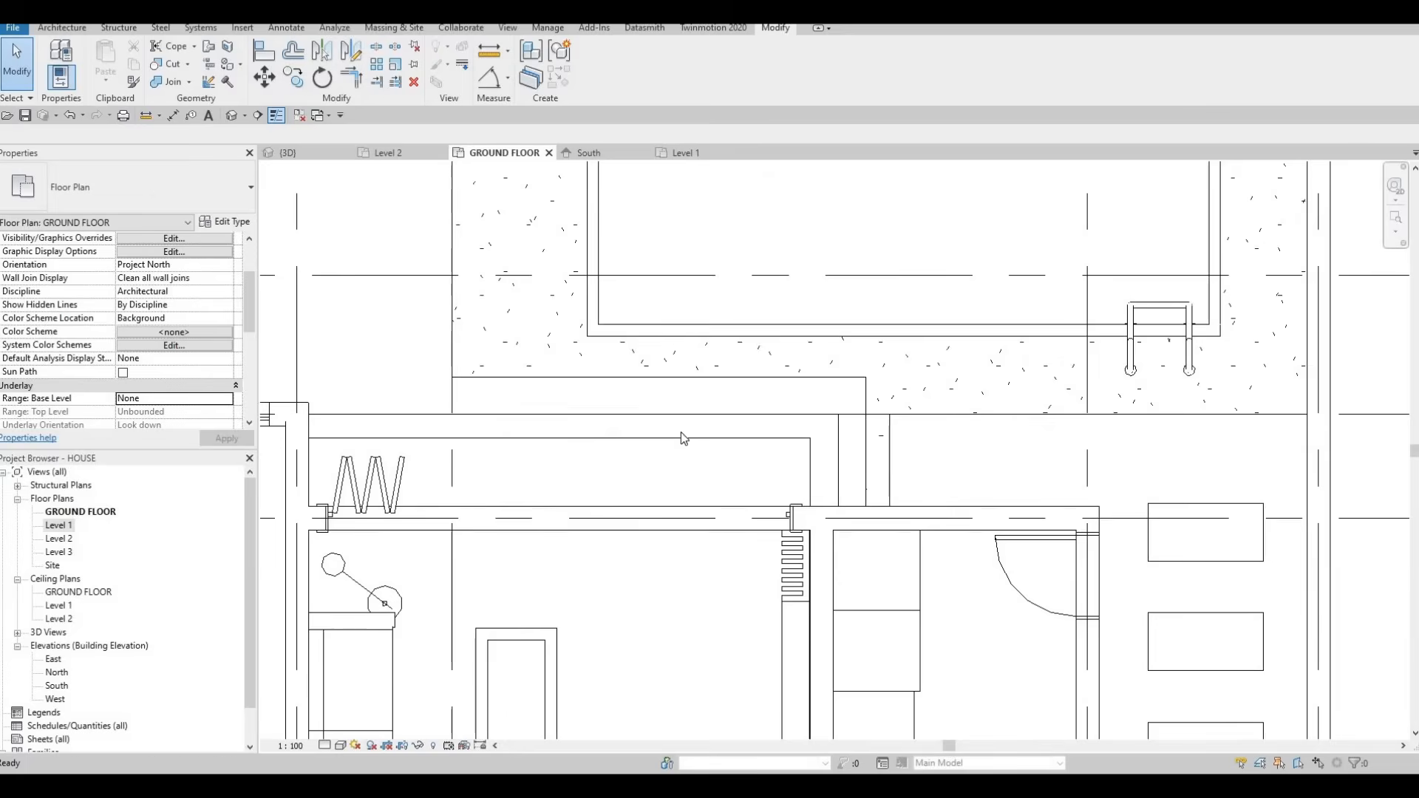
scroll(584, 333, "down", 4)
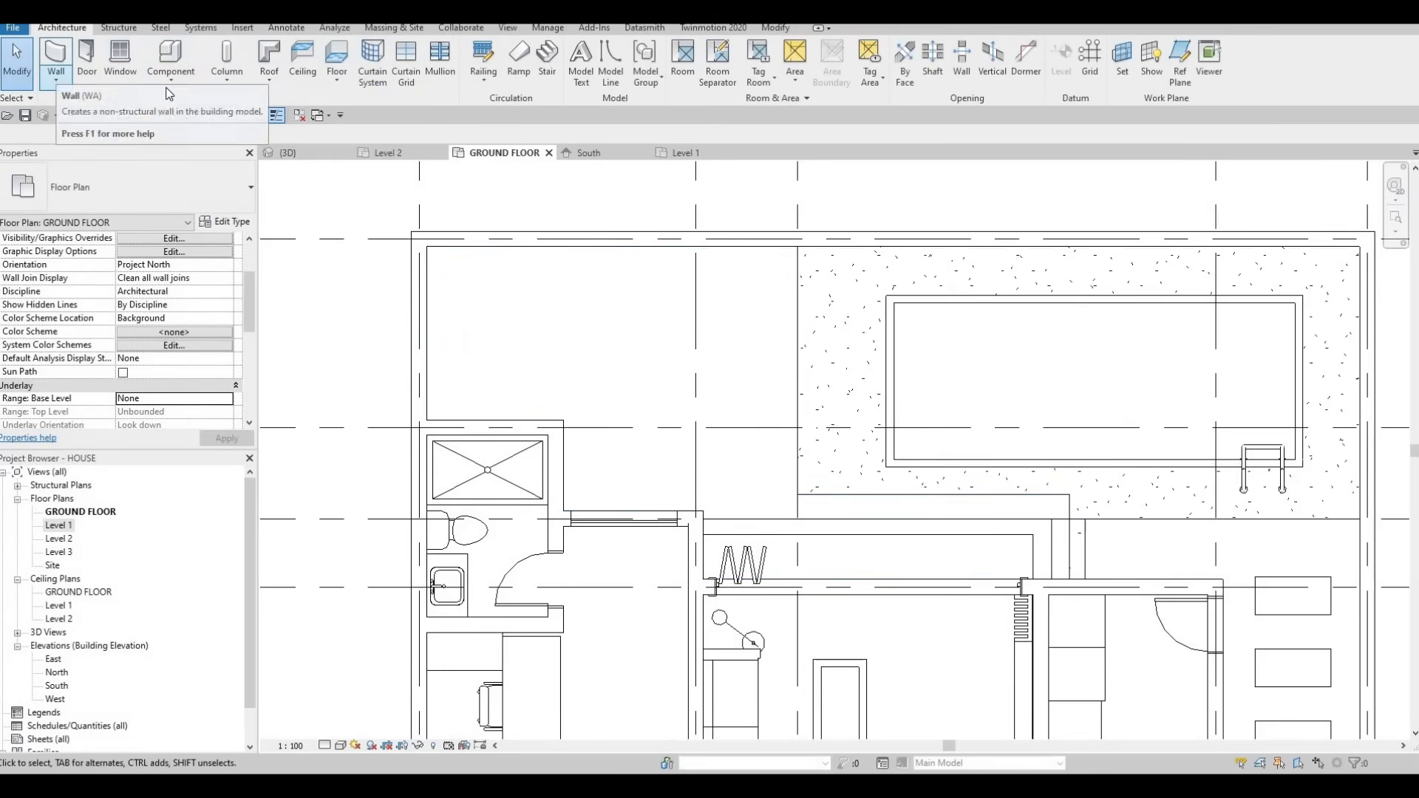
left_click(170, 78)
left_click(198, 139)
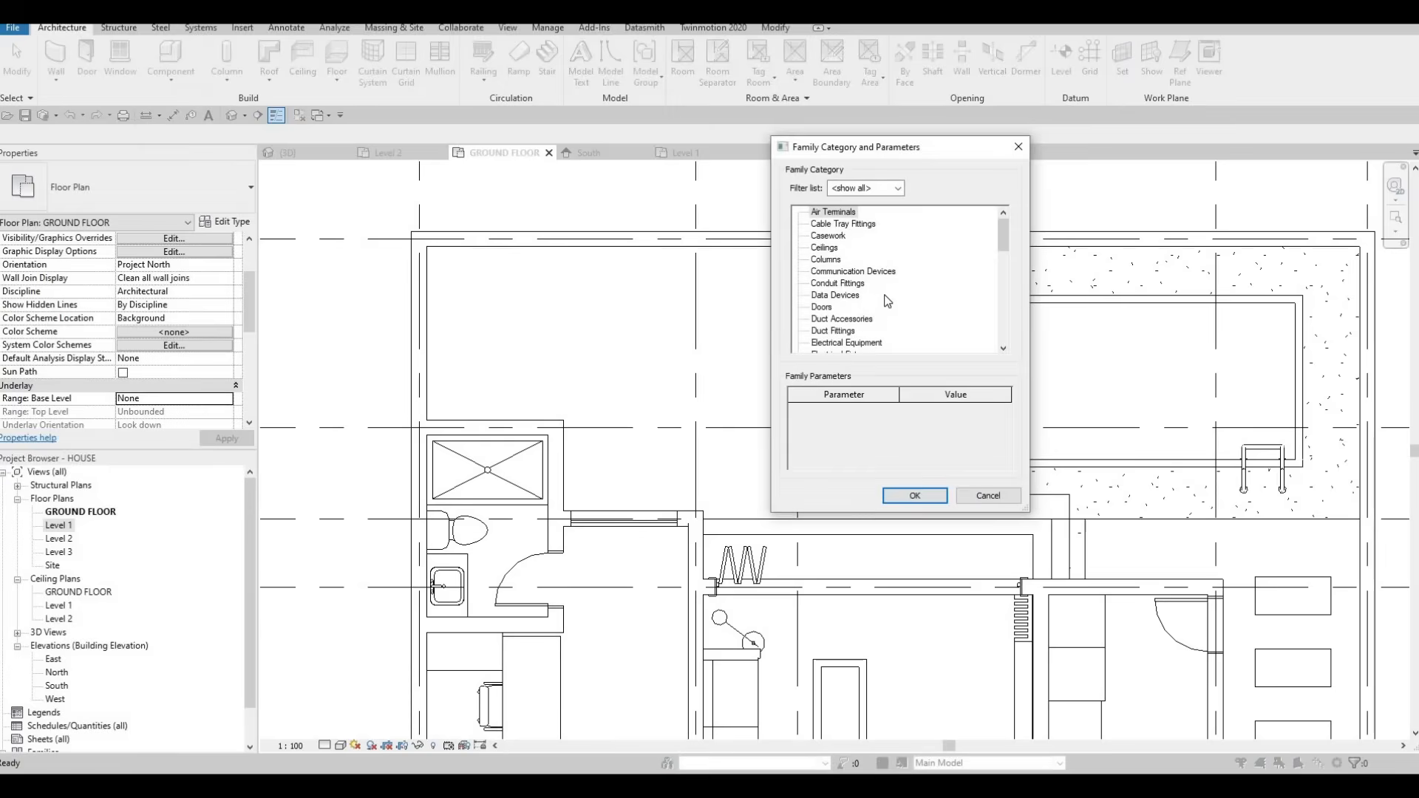
scroll(876, 303, "down", 3)
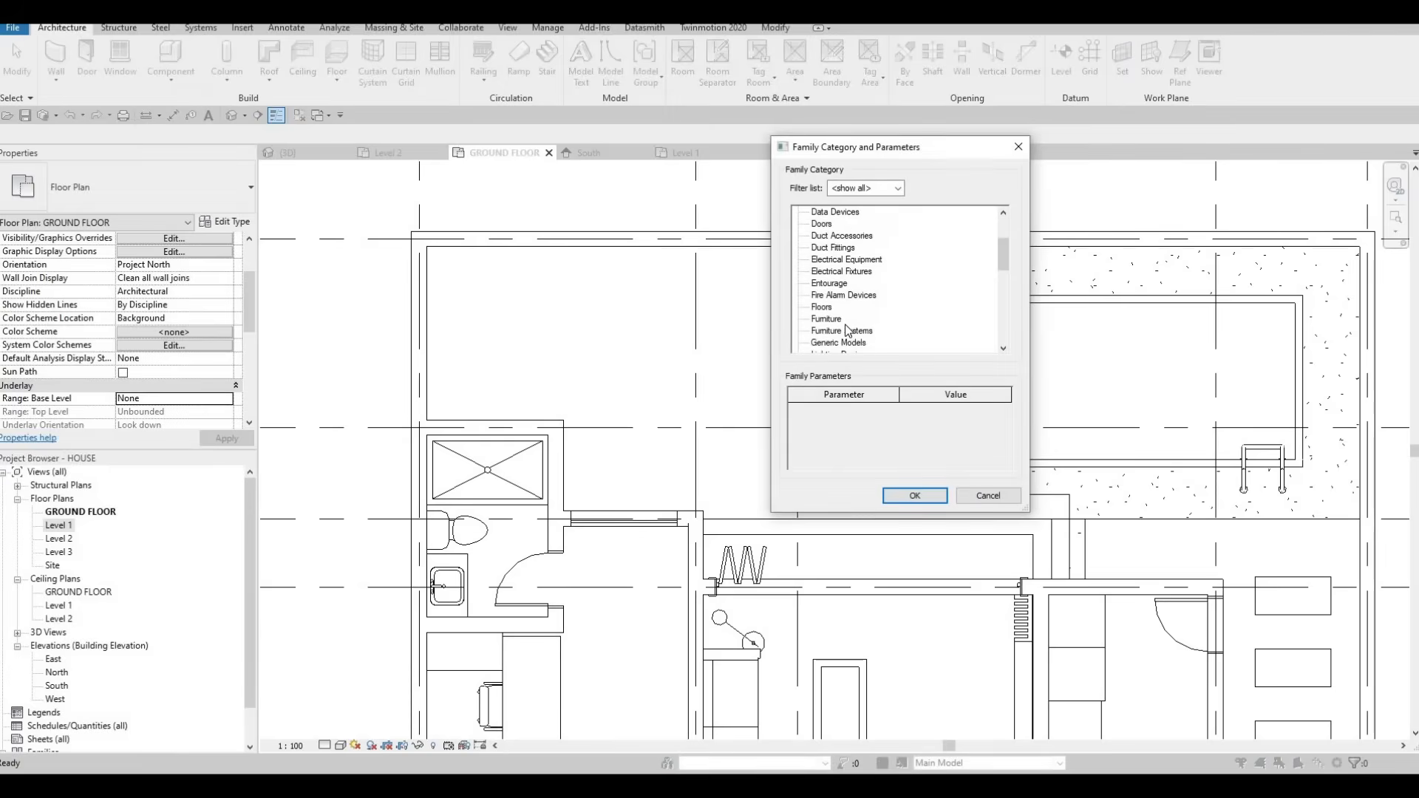
left_click(914, 495)
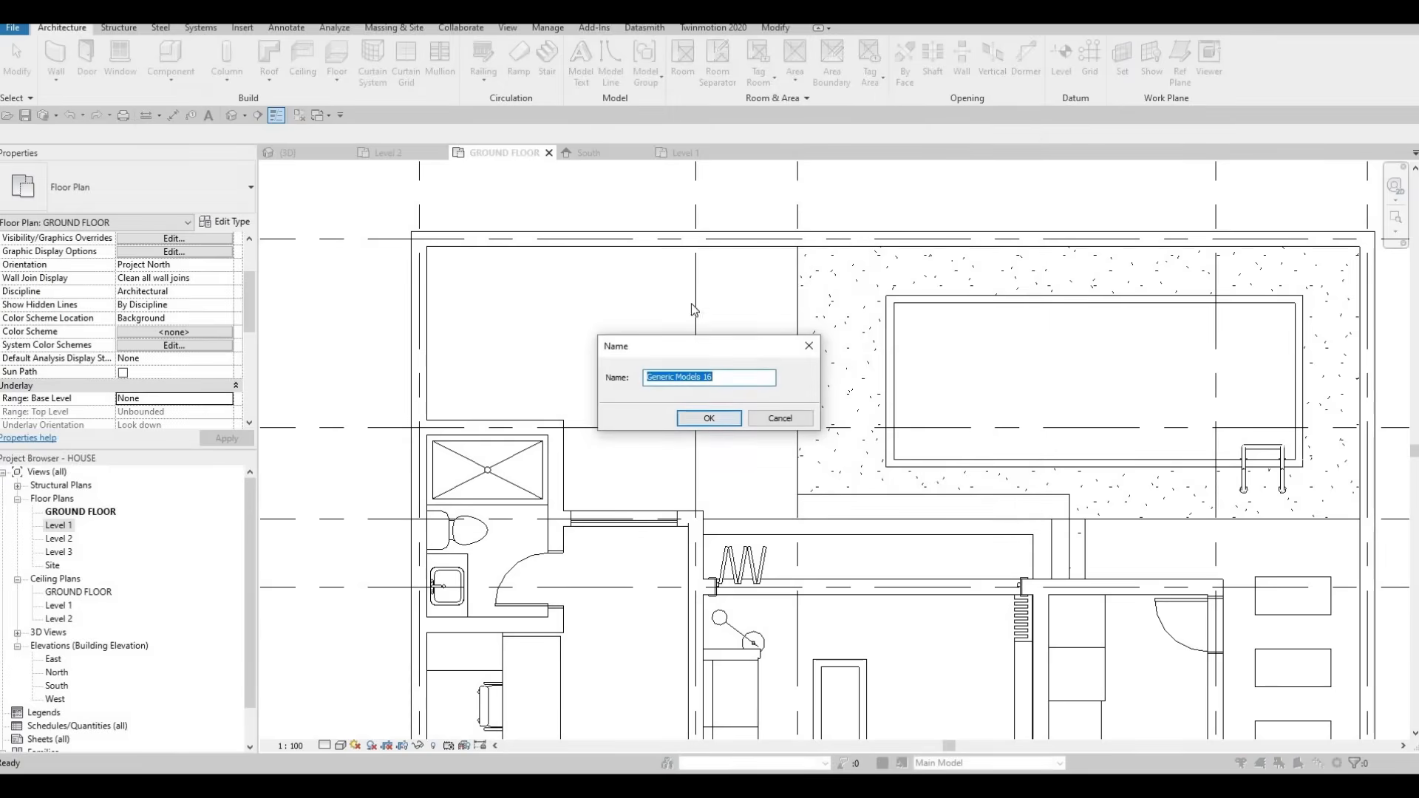
left_click(720, 418)
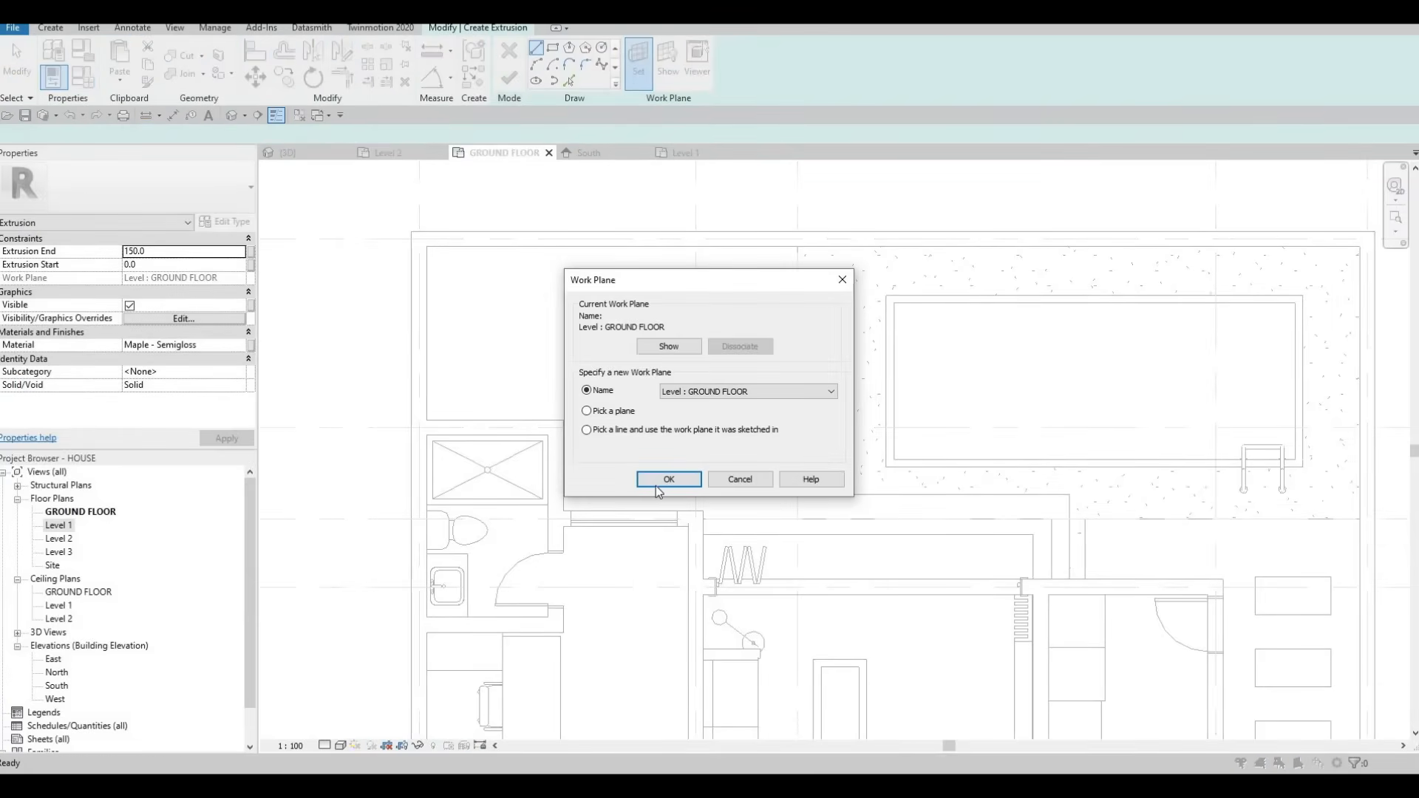
key("Return")
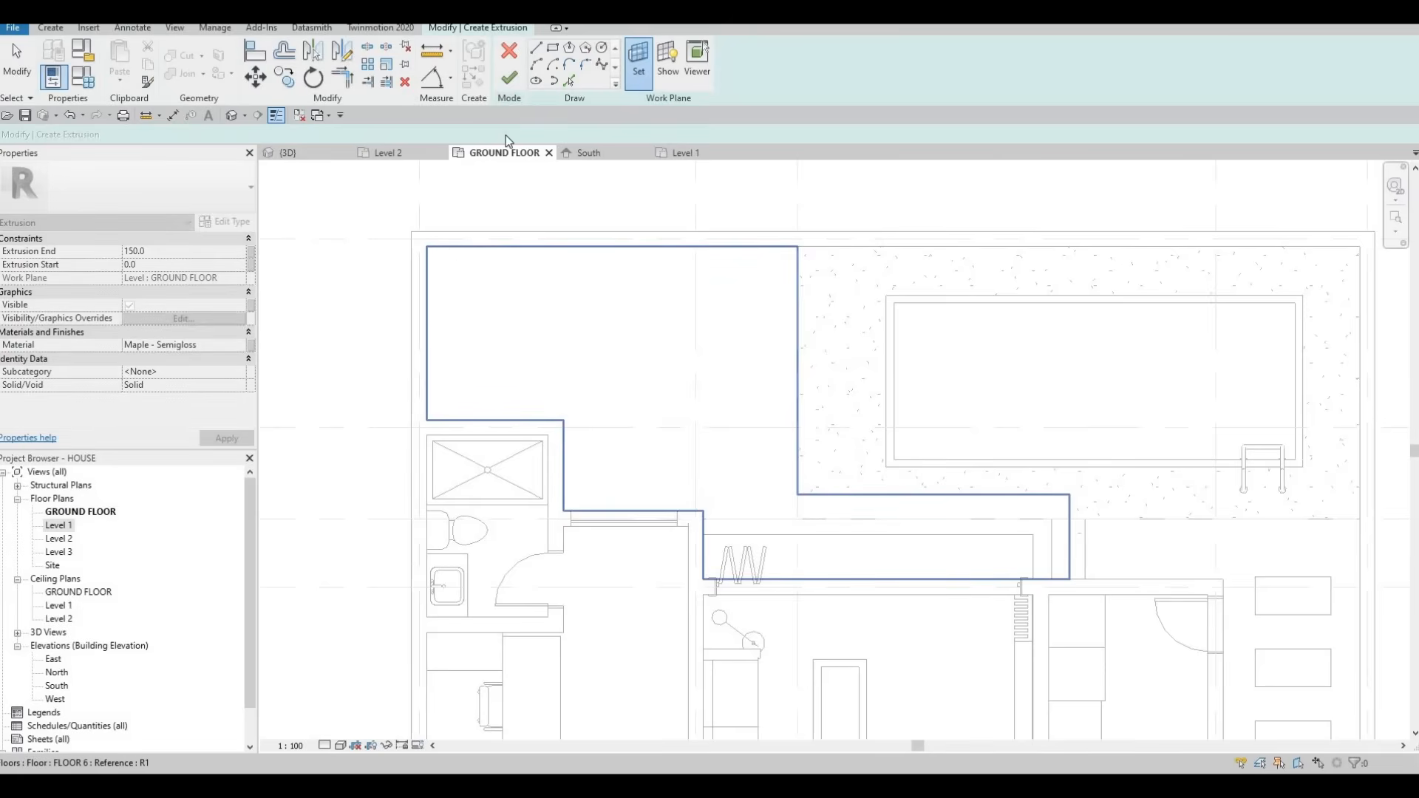
Set the extrusion's material to Aluminum 7075, added from the metals of the AEC Materials library
left_click(241, 348)
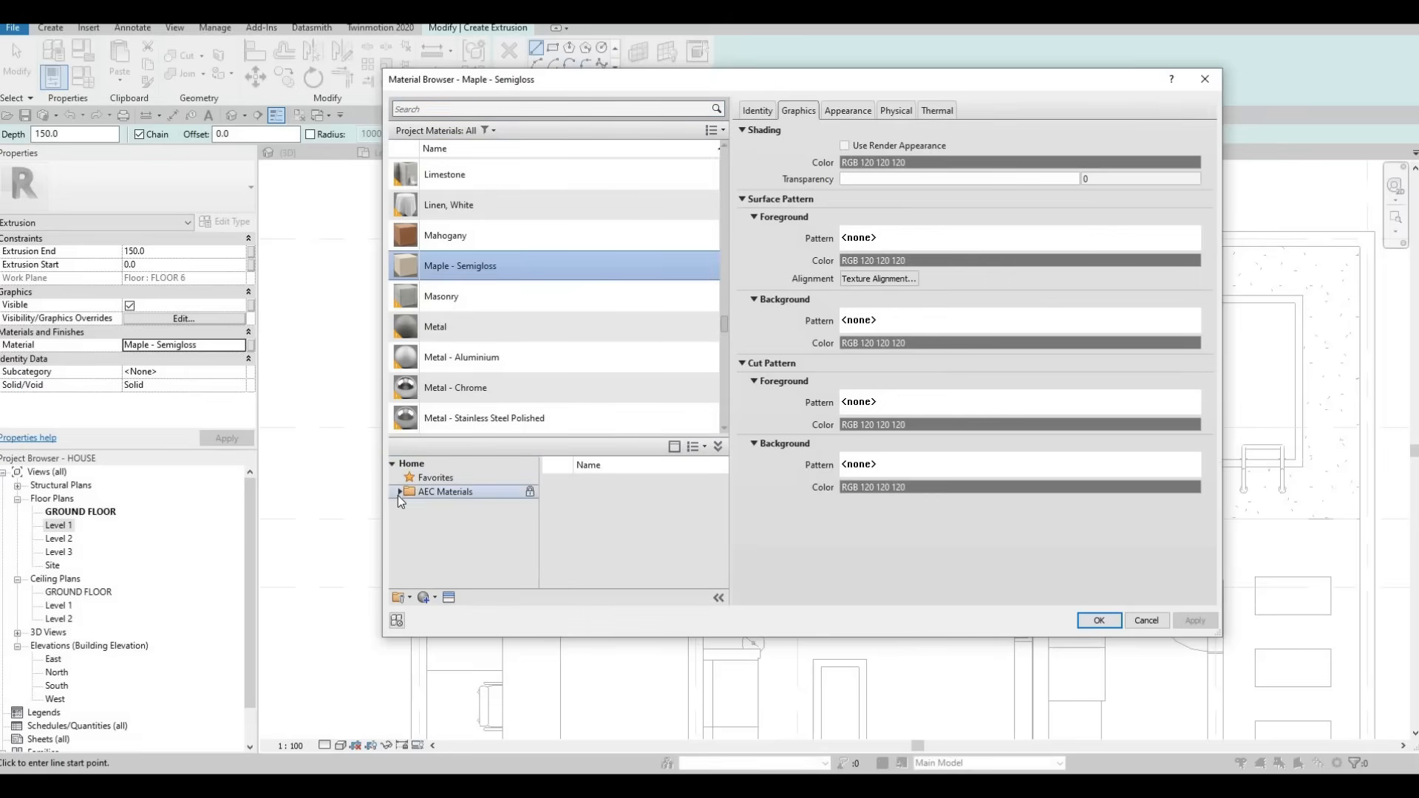
left_click(401, 492)
scroll(446, 547, "down", 3)
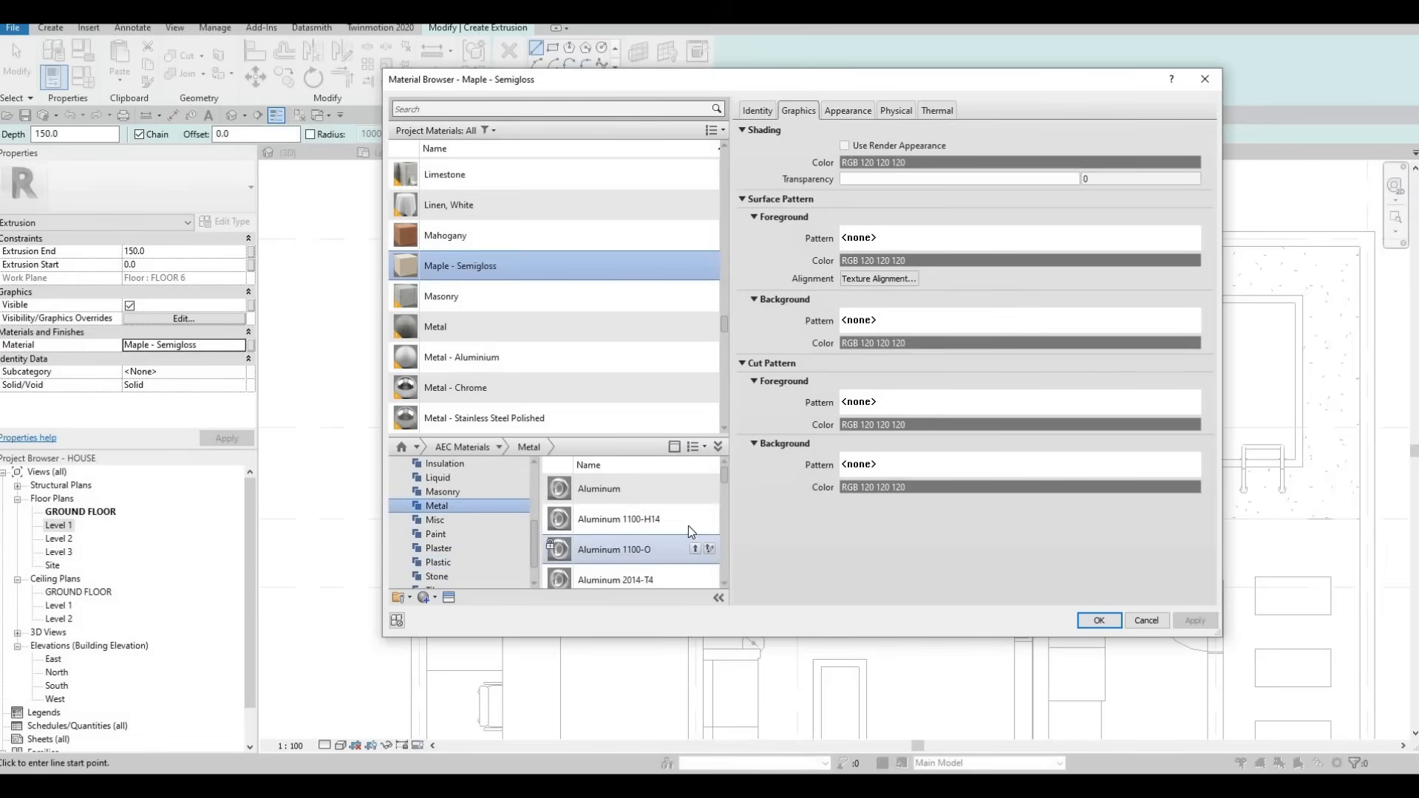
left_click(695, 518)
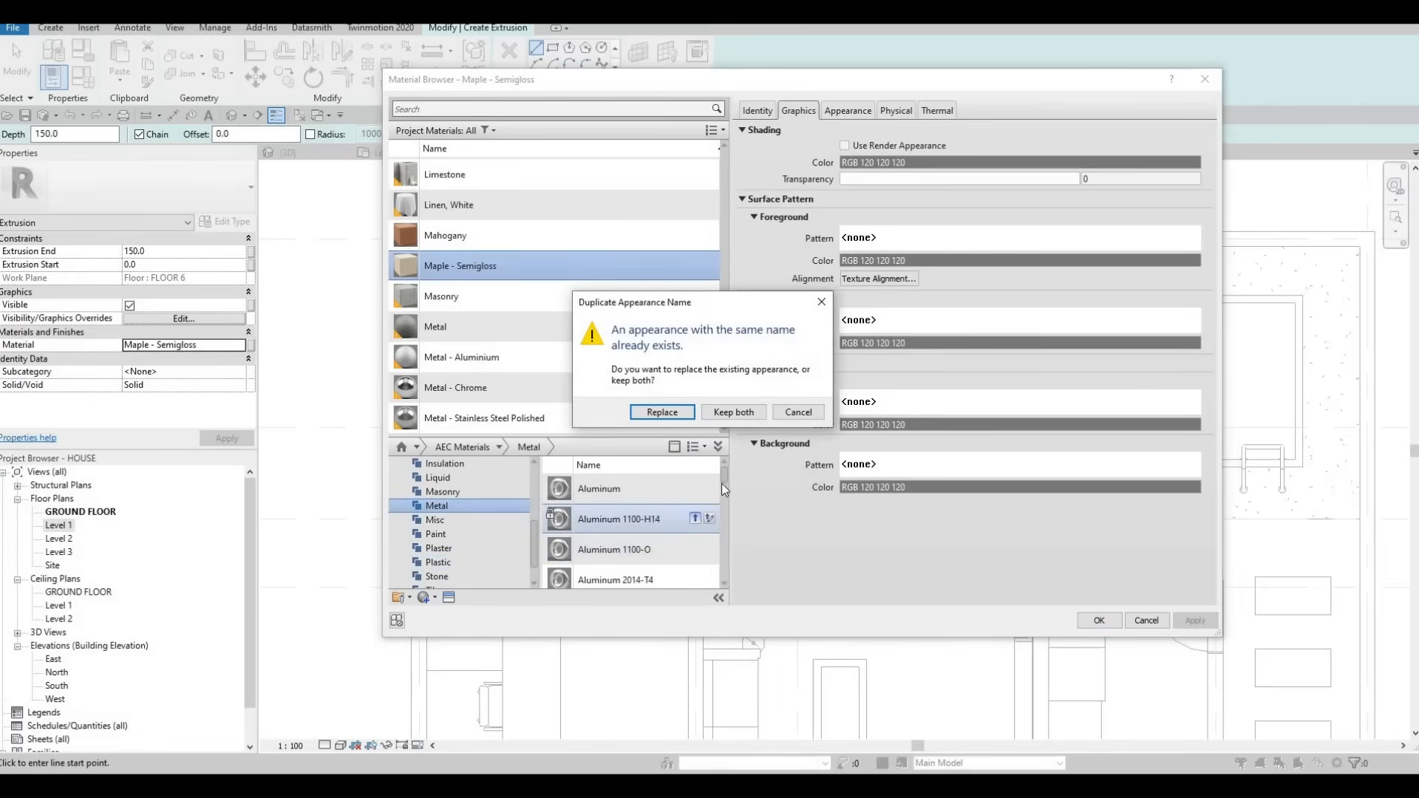
key("Escape")
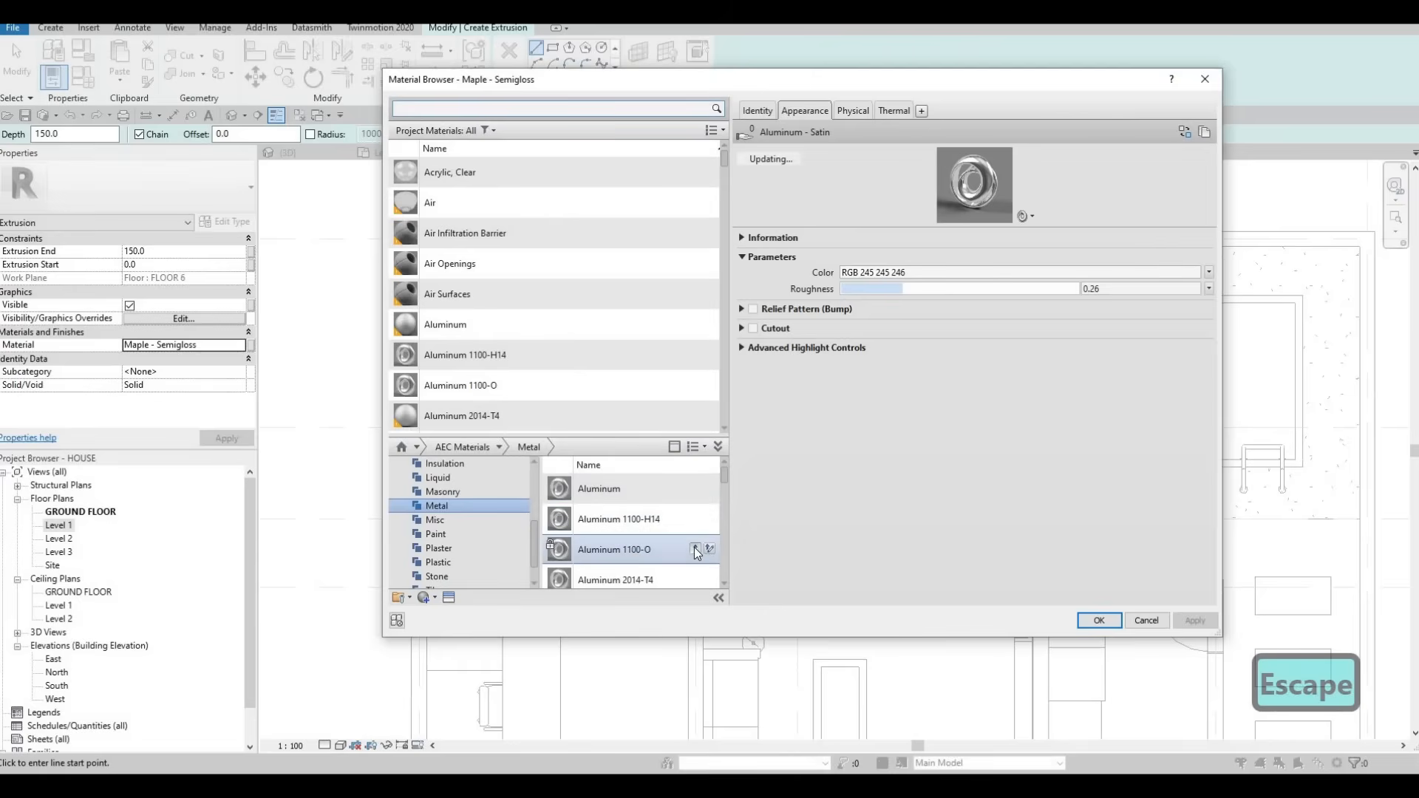
left_click(695, 549)
key("Escape")
scroll(687, 527, "down", 5)
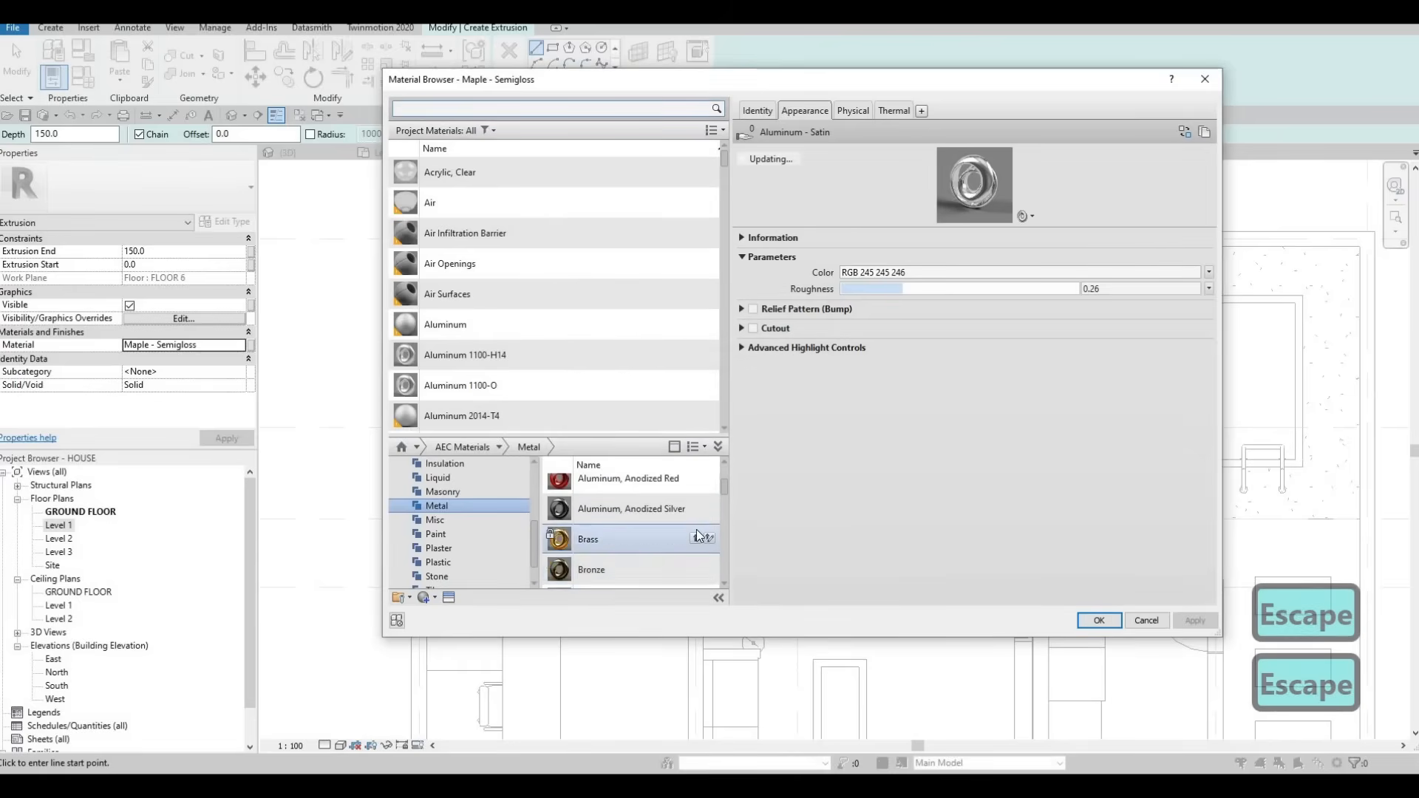
left_click(694, 501)
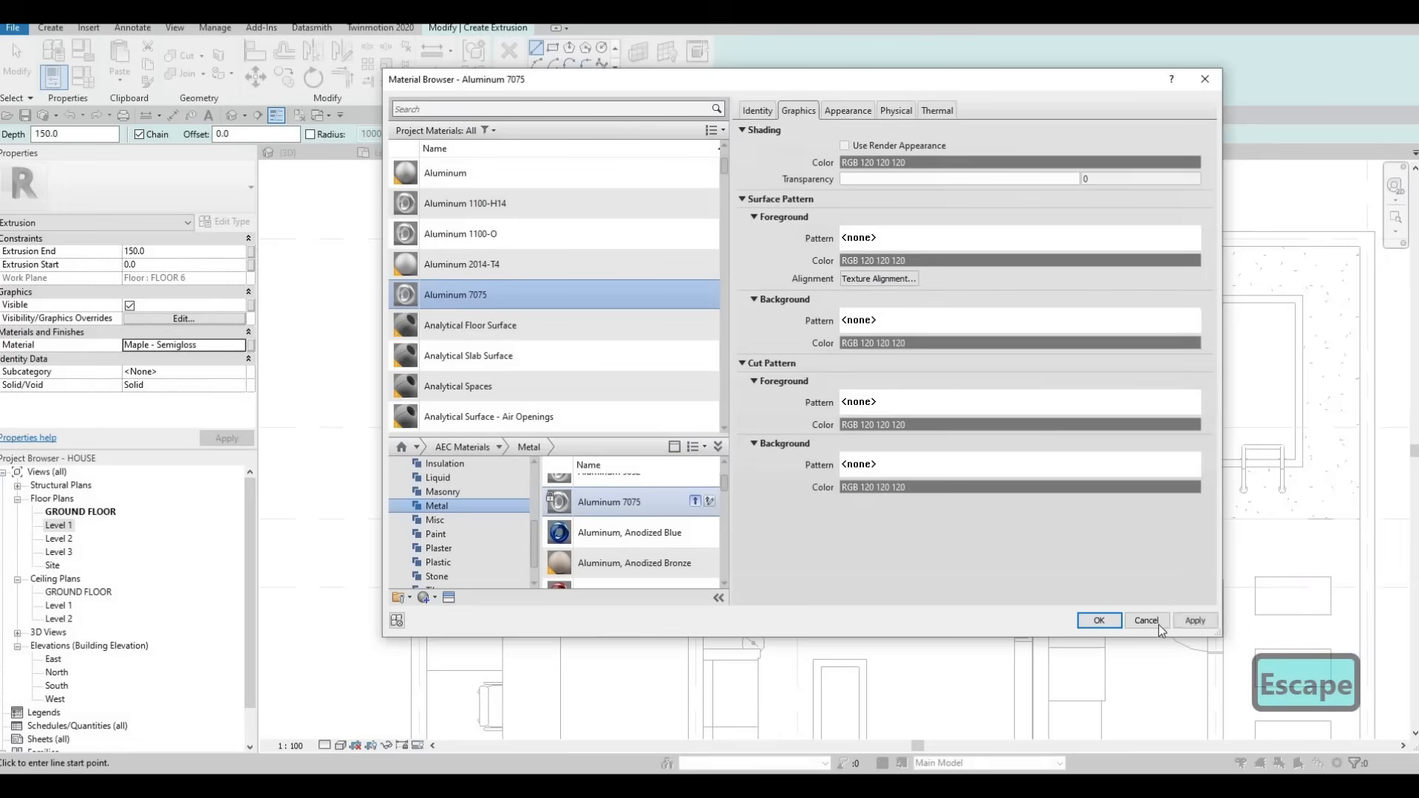
left_click(1192, 623)
left_click(1093, 618)
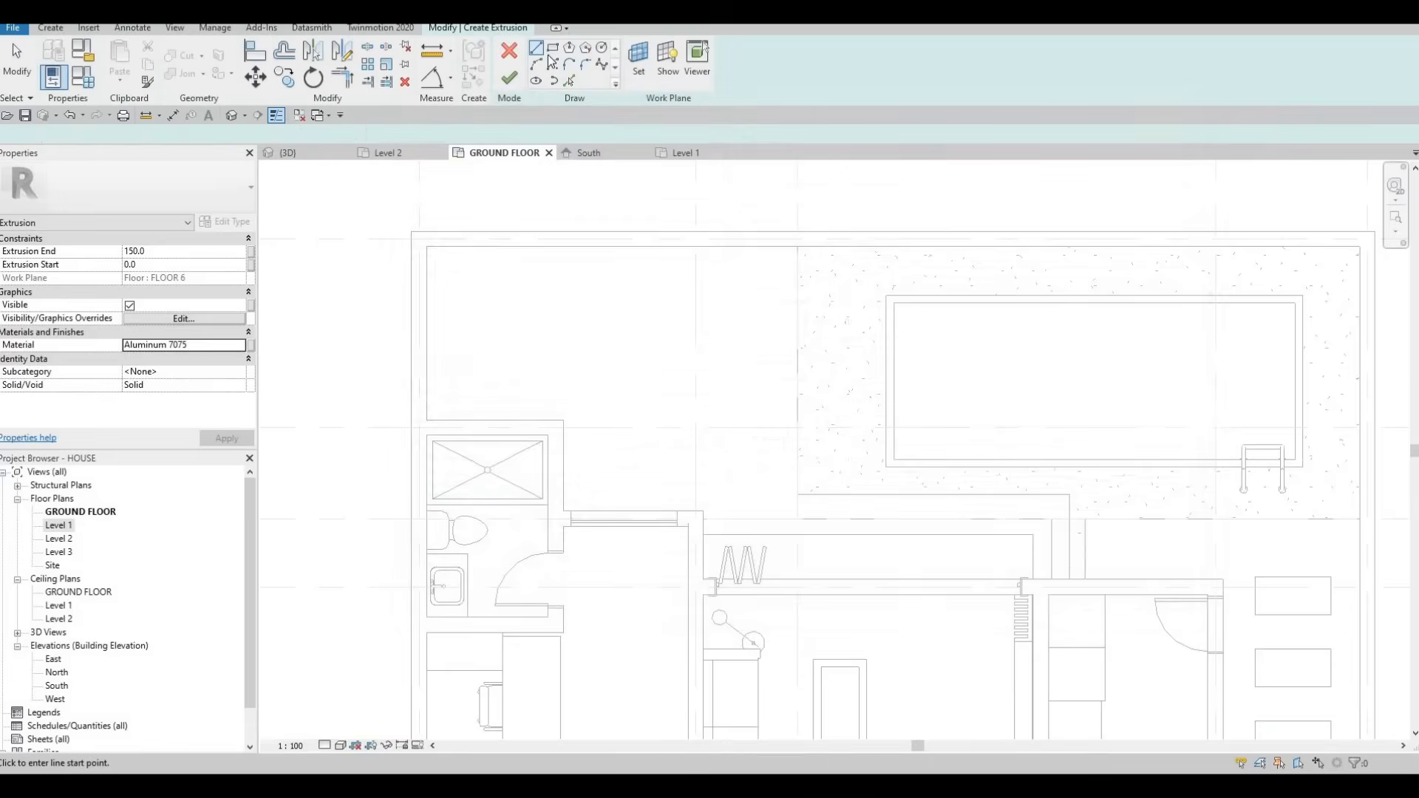
Sketch a square post profile of about 140 by 140 mm near the terrace's outer wall corner above the shower room
left_click(553, 80)
scroll(447, 259, "up", 3)
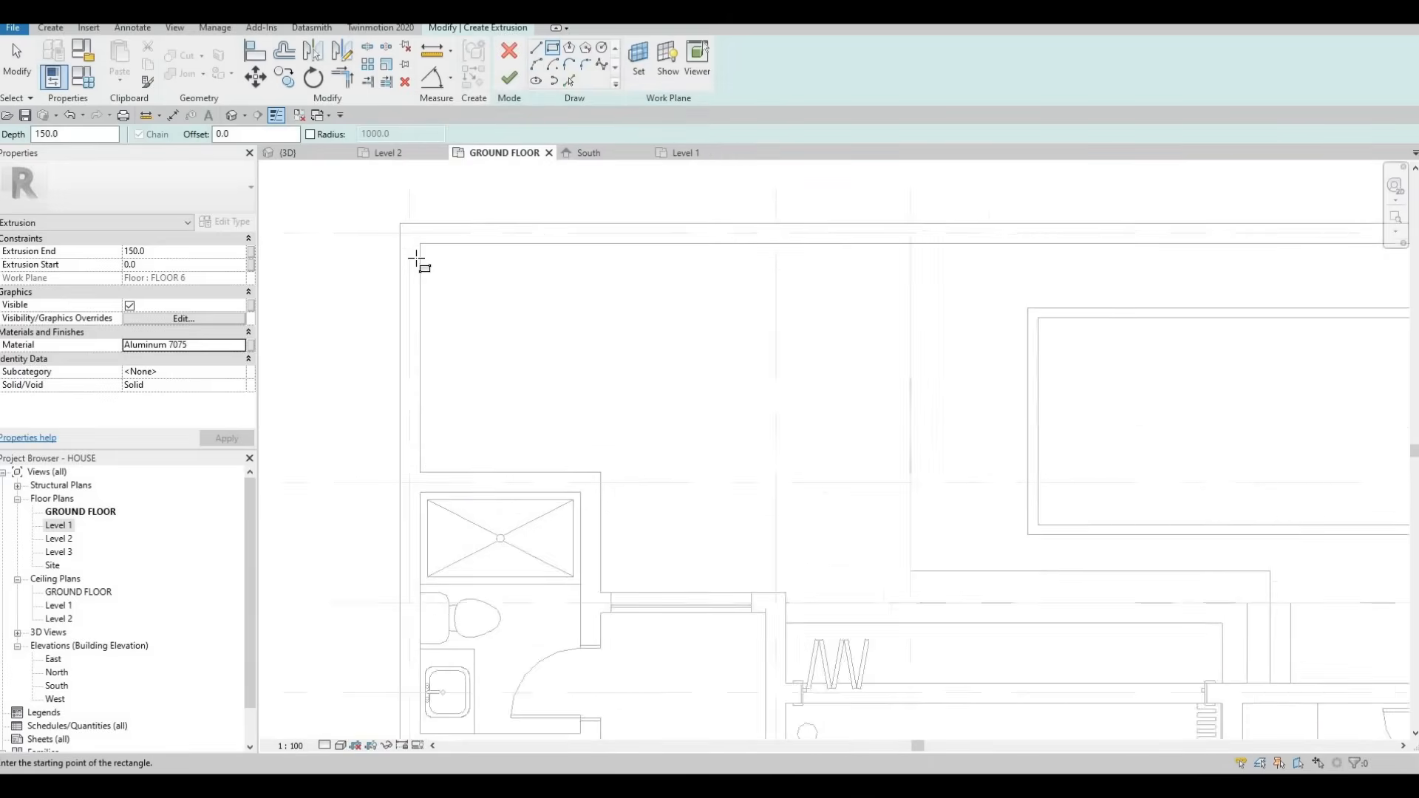
left_click(420, 254)
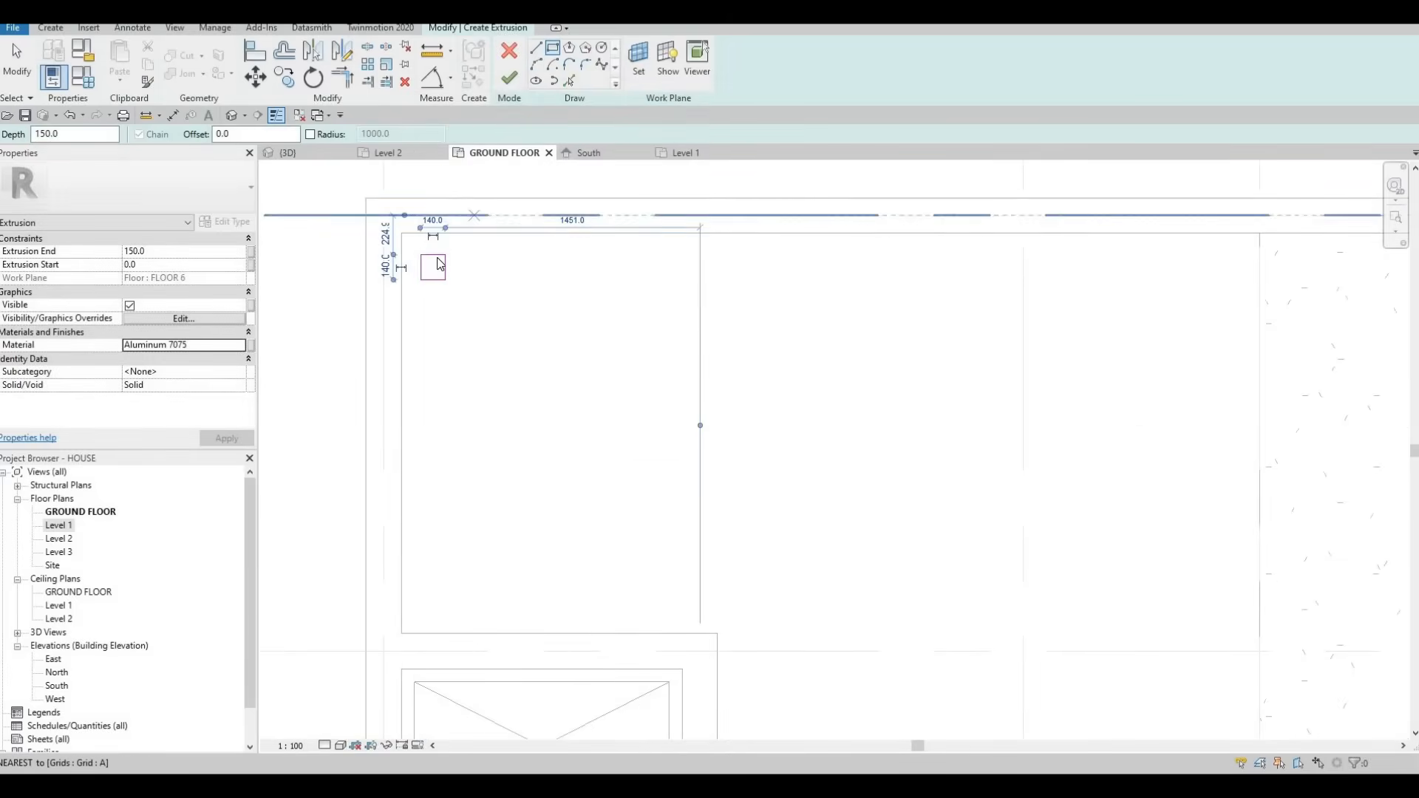
scroll(433, 269, "up", 1)
key("Escape")
key("Escape")
Set both sides of the square post profile to 100 mm
left_click(437, 253)
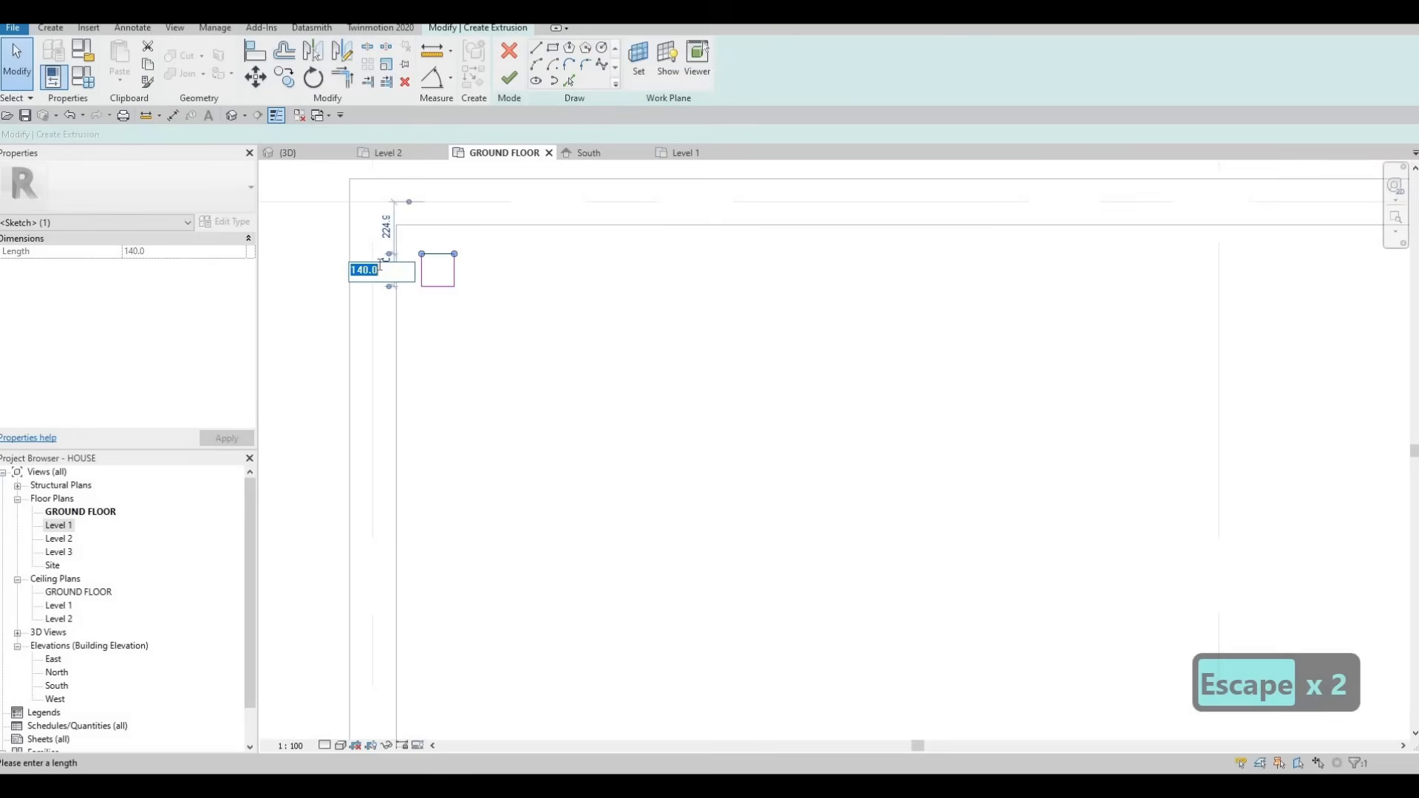
type("100")
key("Return")
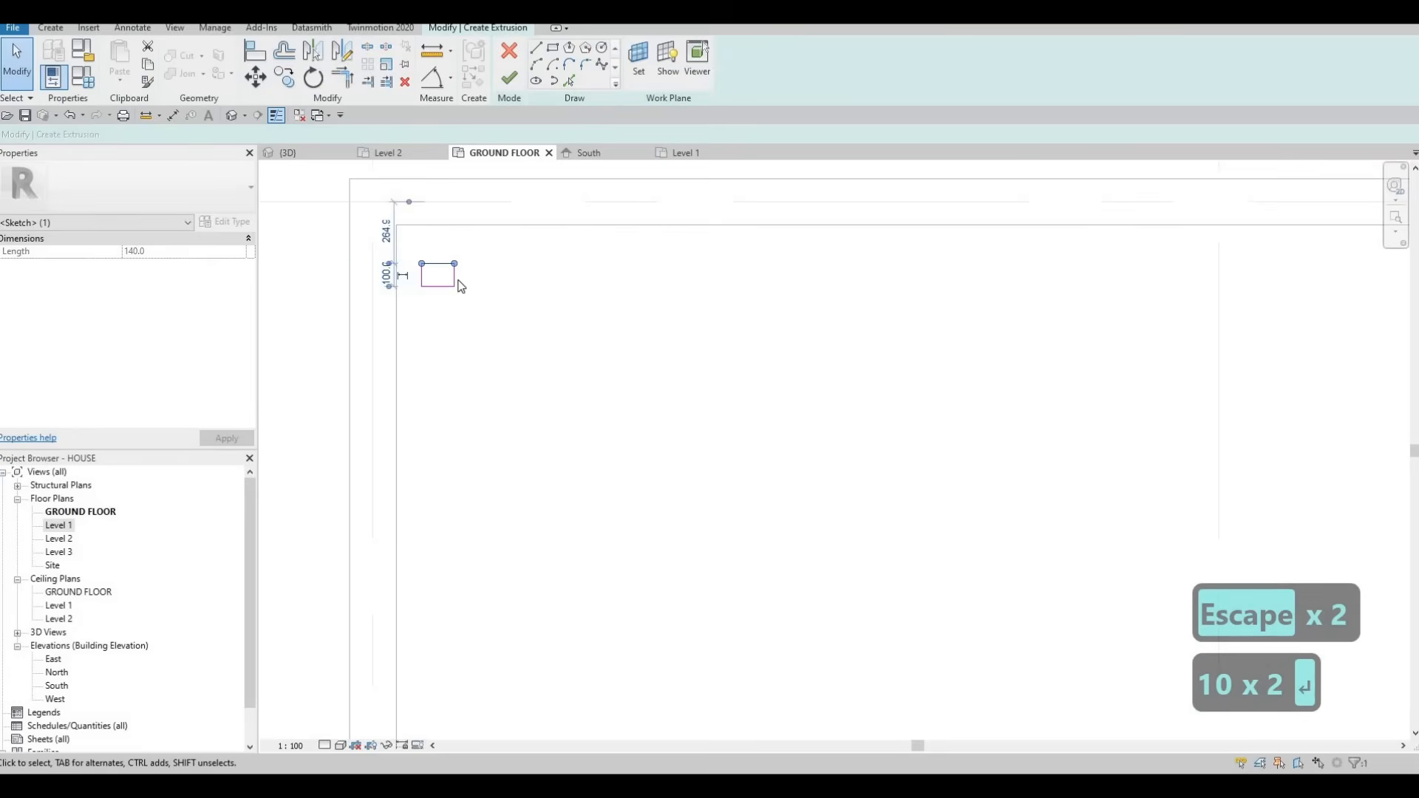
left_click(454, 273)
left_click(439, 231)
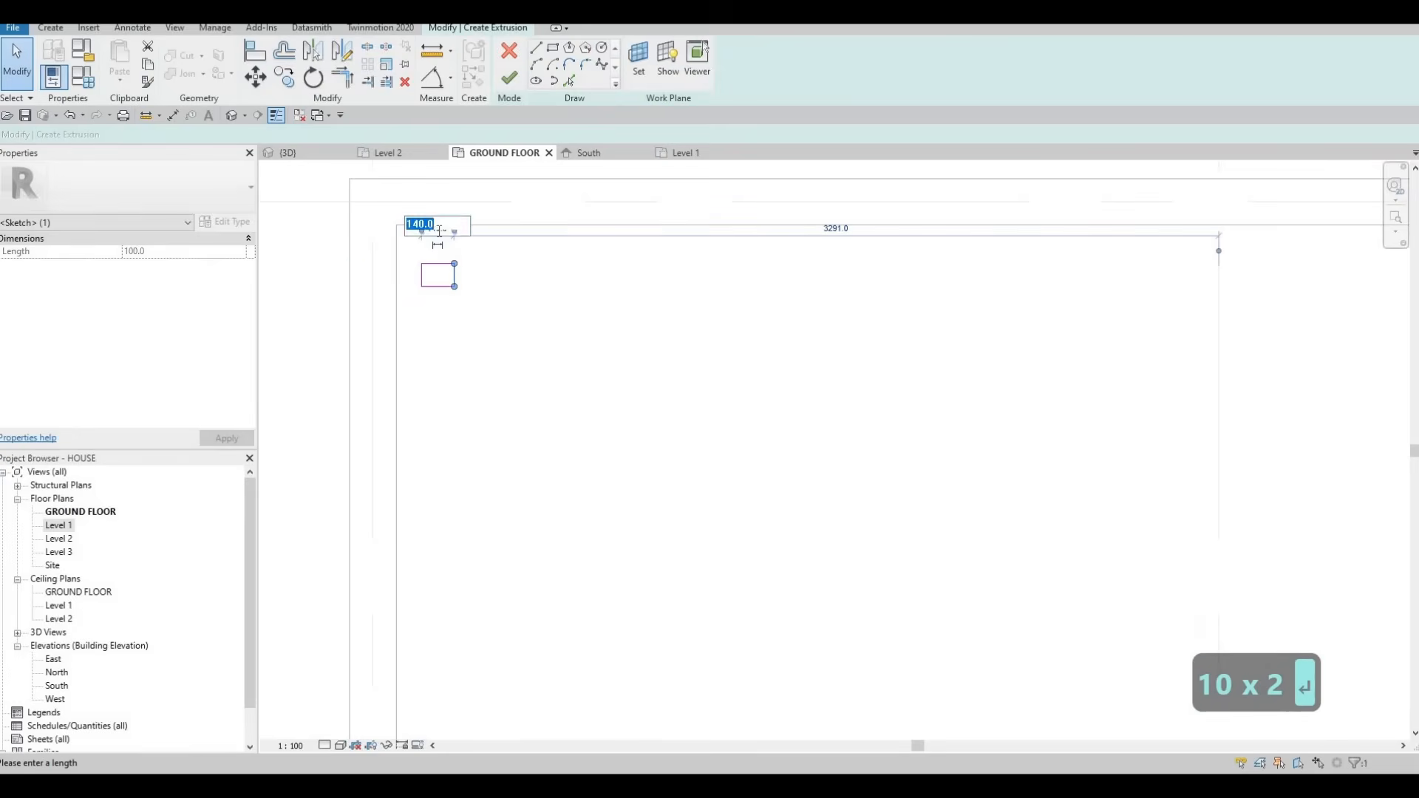
type("100")
key("Return")
key("Escape")
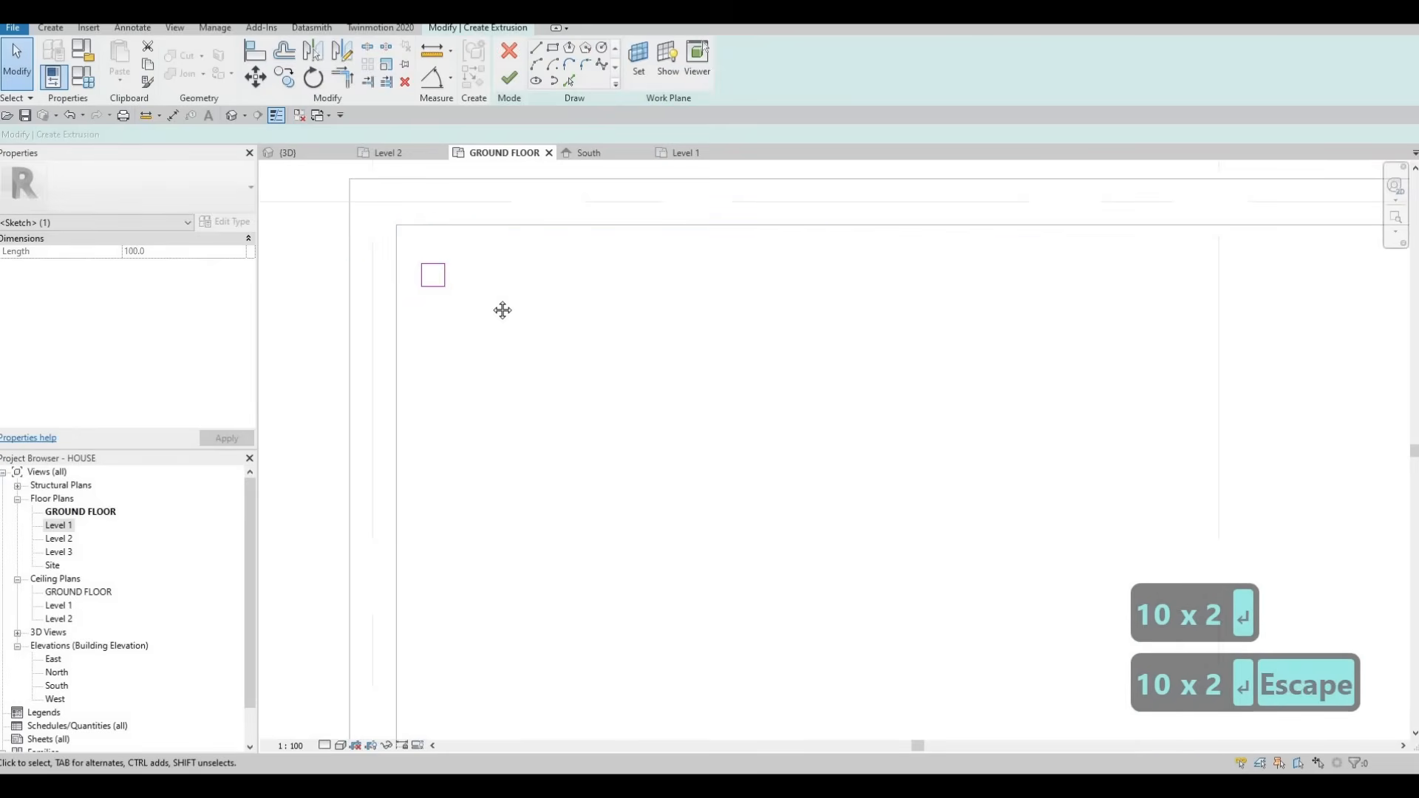
Nudge the whole post profile closer to the inner corner of the boundary walls and finish the extrusion sketch
middle_click_drag(475, 318, 538, 343)
left_click_drag(464, 278, 538, 345)
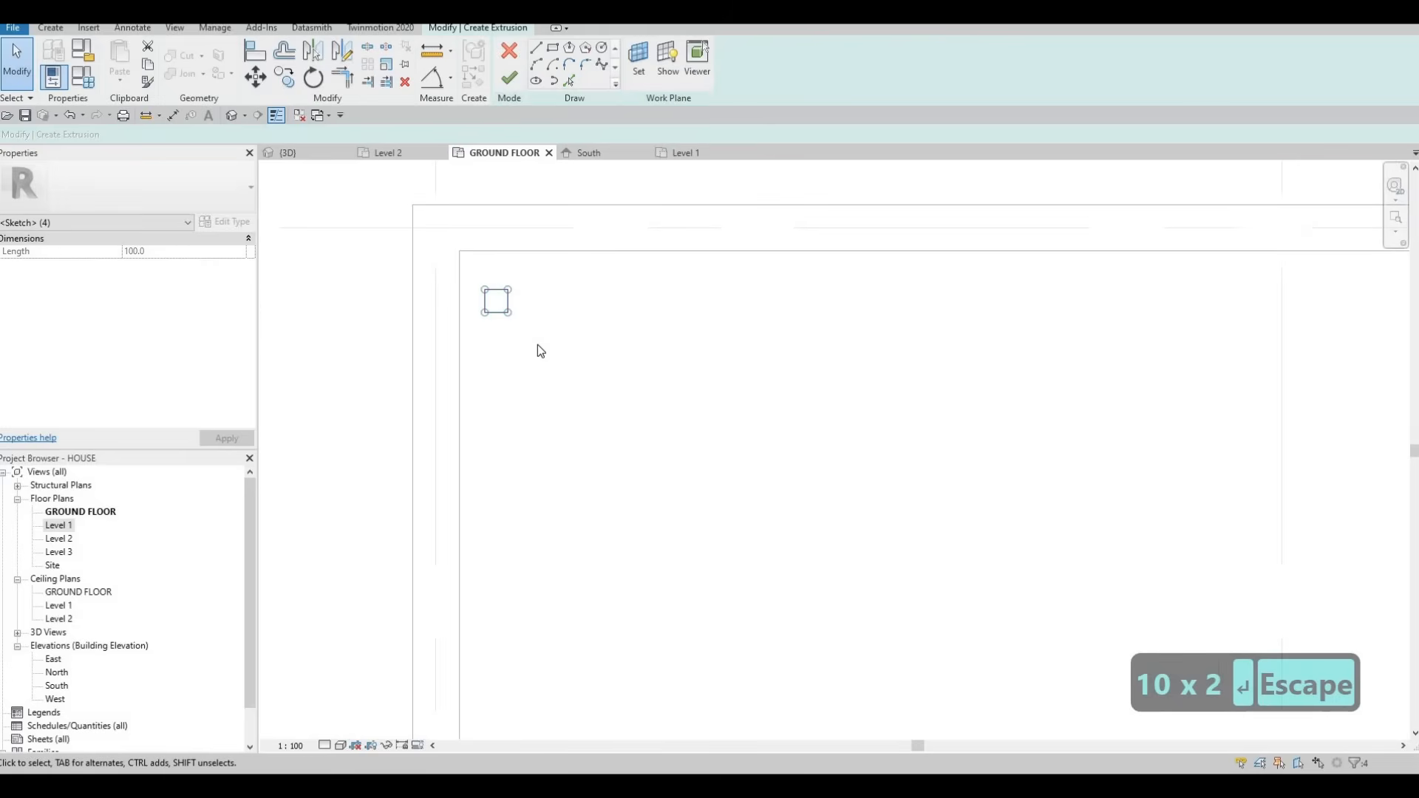
key("Up")
key("Up")
key("Up")
key("Up")
key("Up")
key("Up")
key("Left")
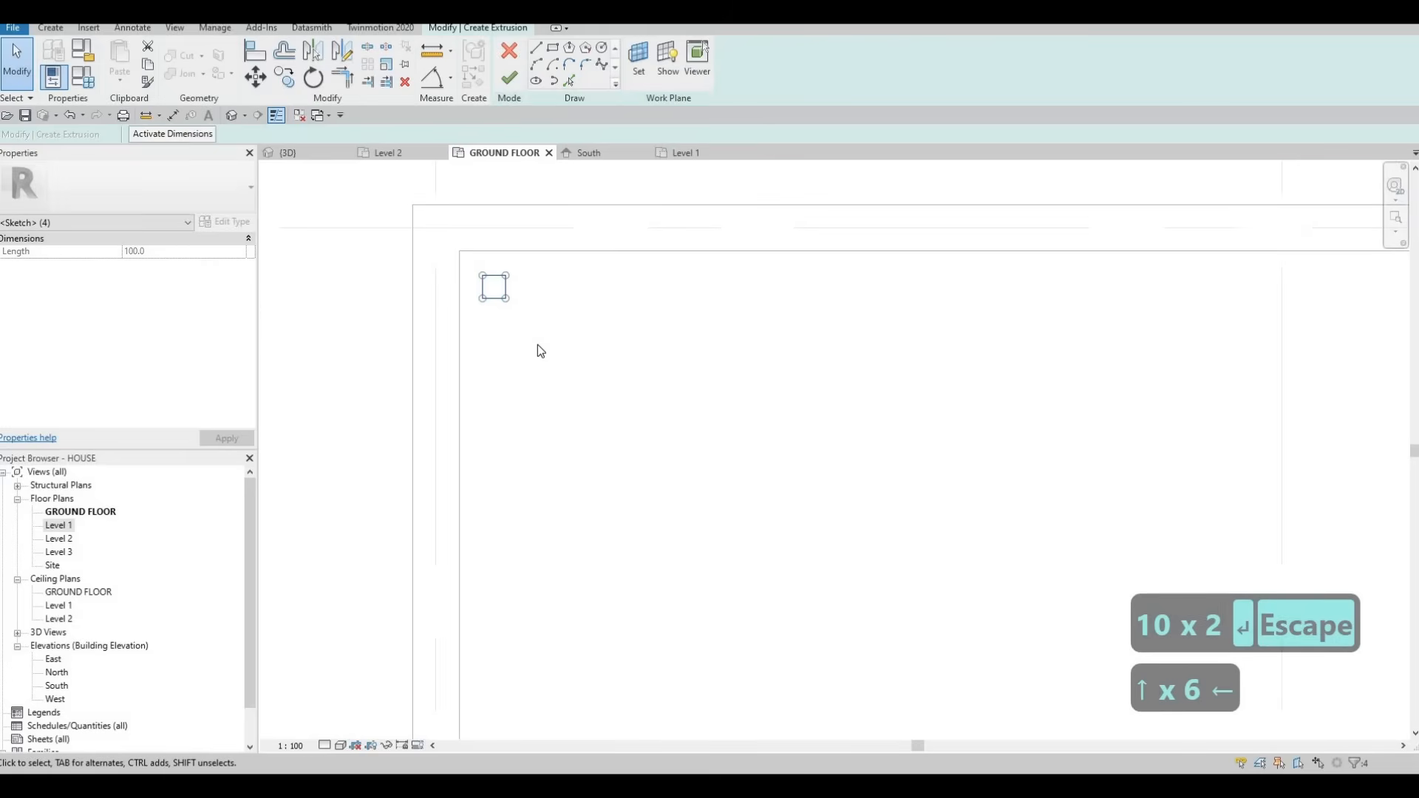
key("Up")
key("Left")
key("Left")
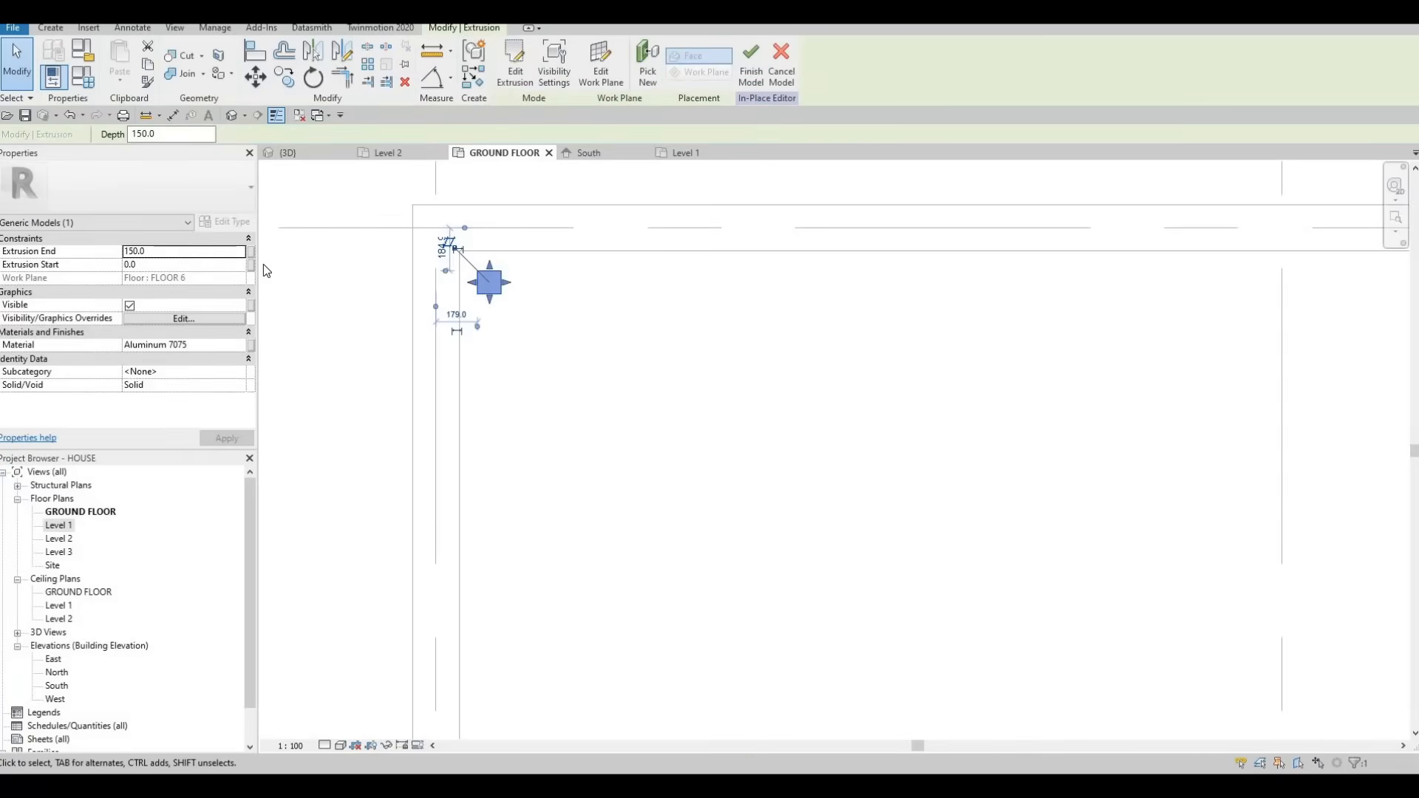
Set the extrusion end of the corner post to 4000 mm
left_click(192, 252)
type("3")
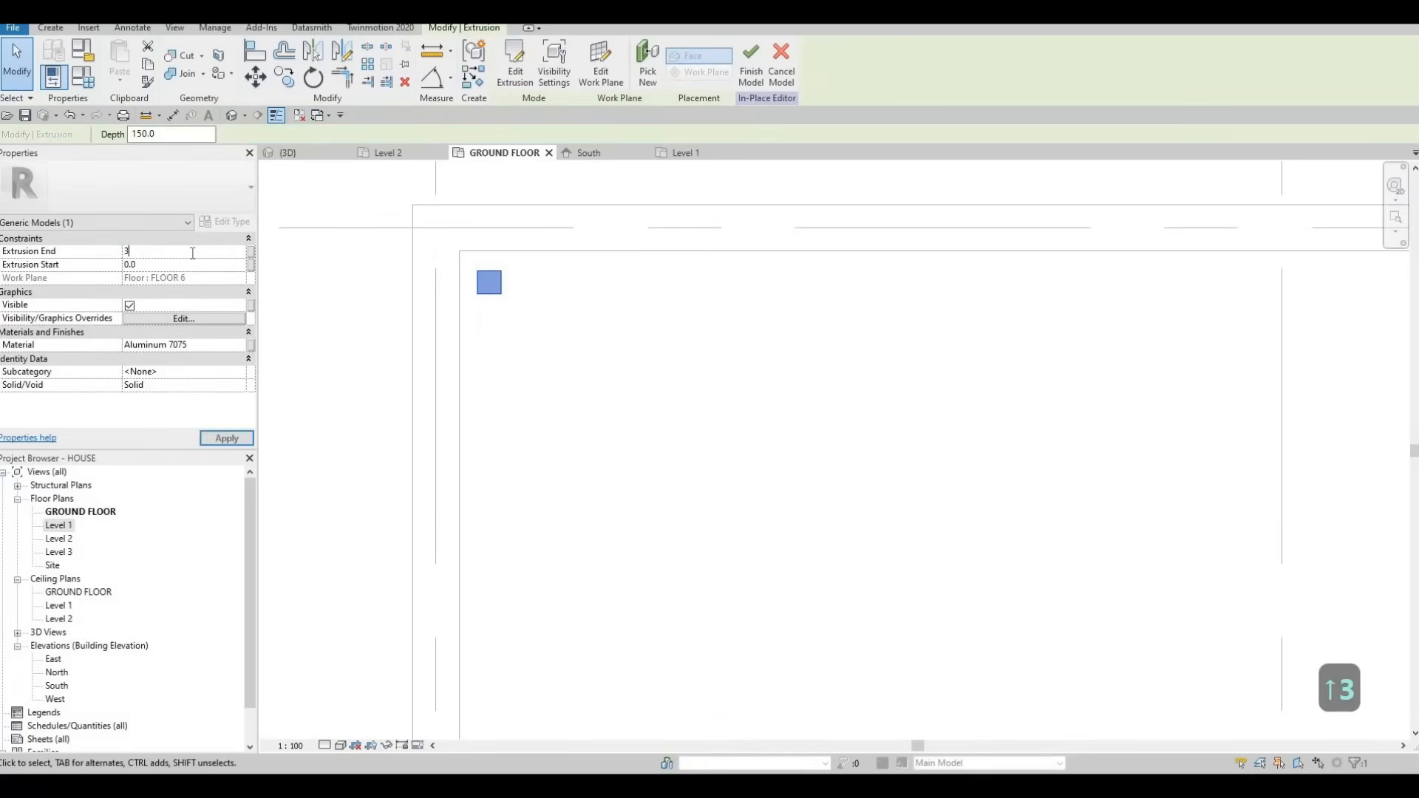
key("BackSpace")
type("4500")
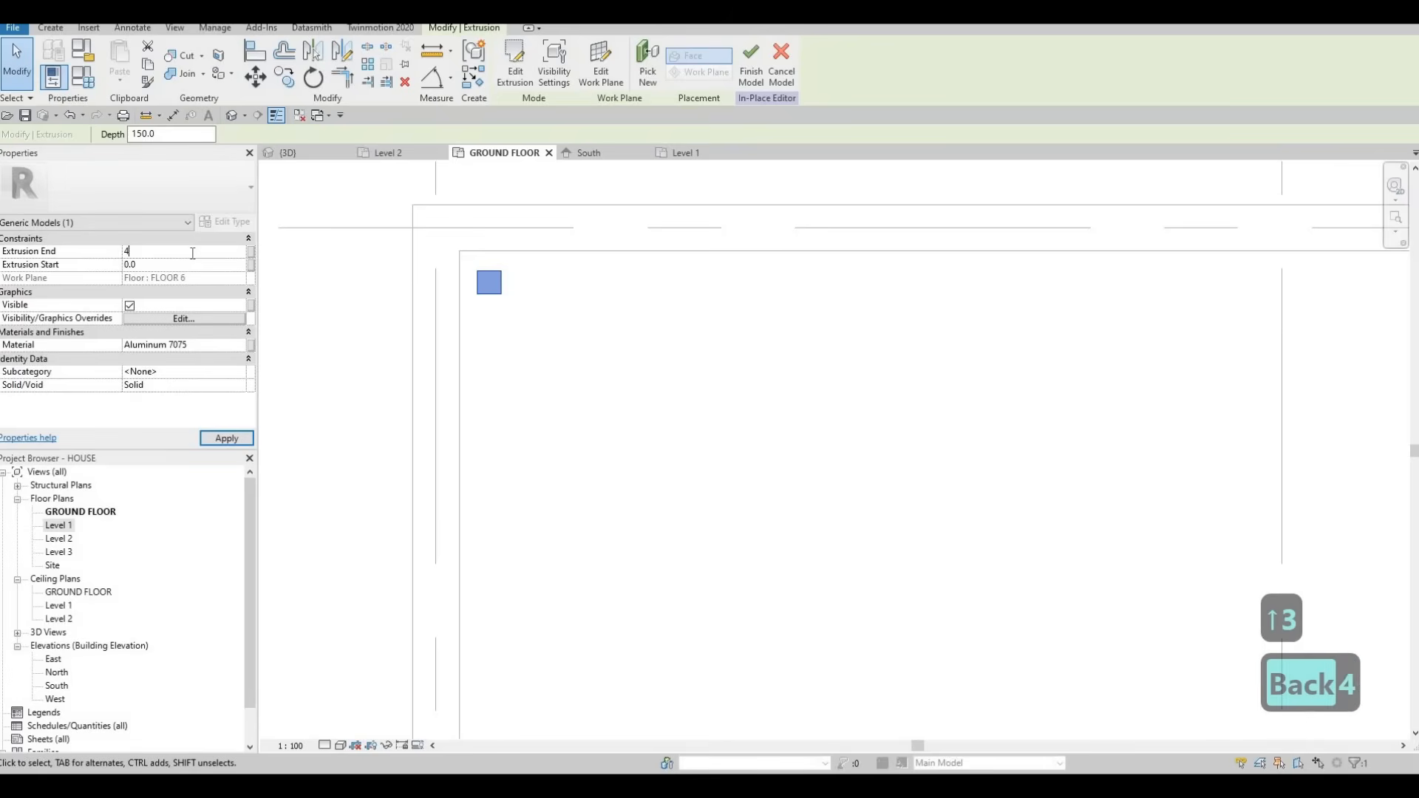
key("BackSpace")
key("BackSpace")
key("BackSpace")
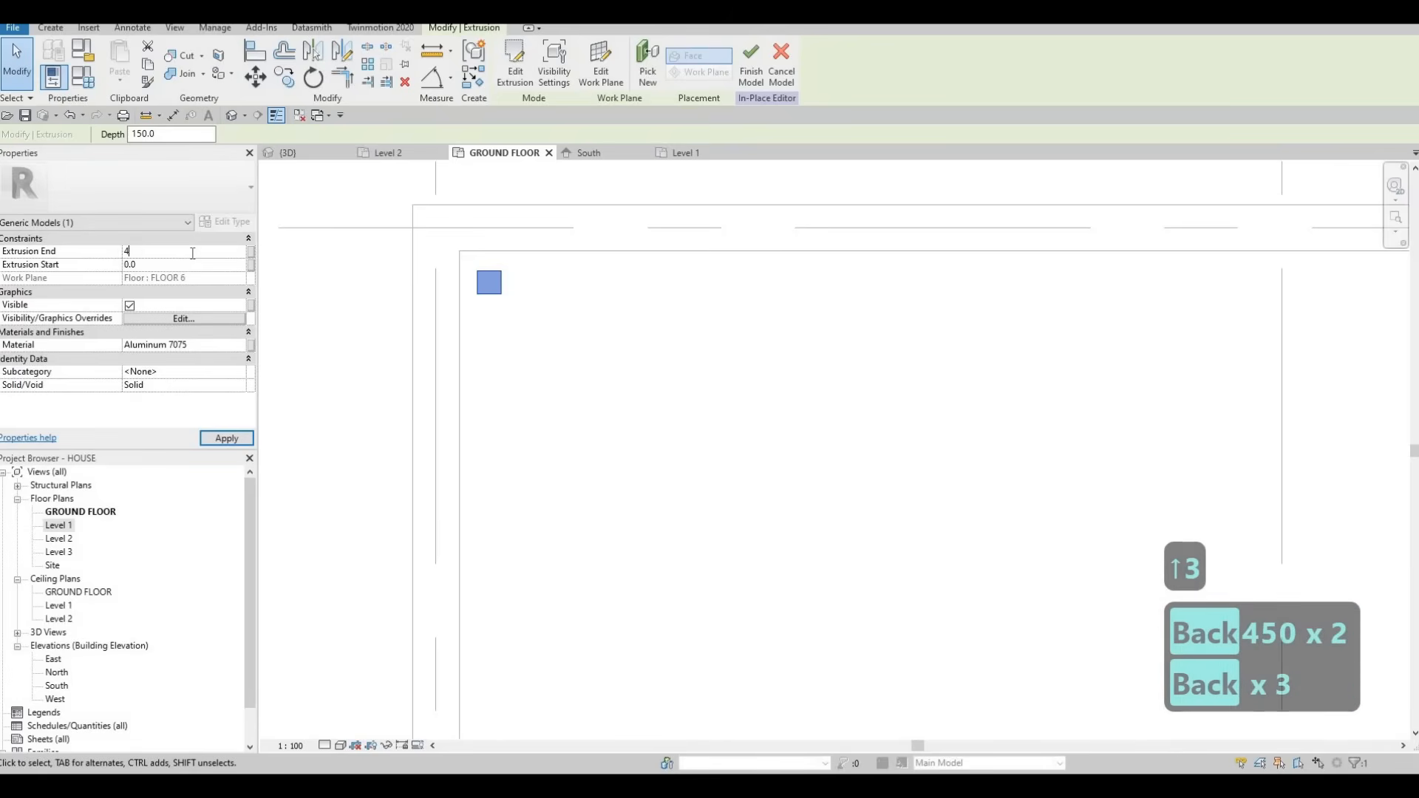
type("000")
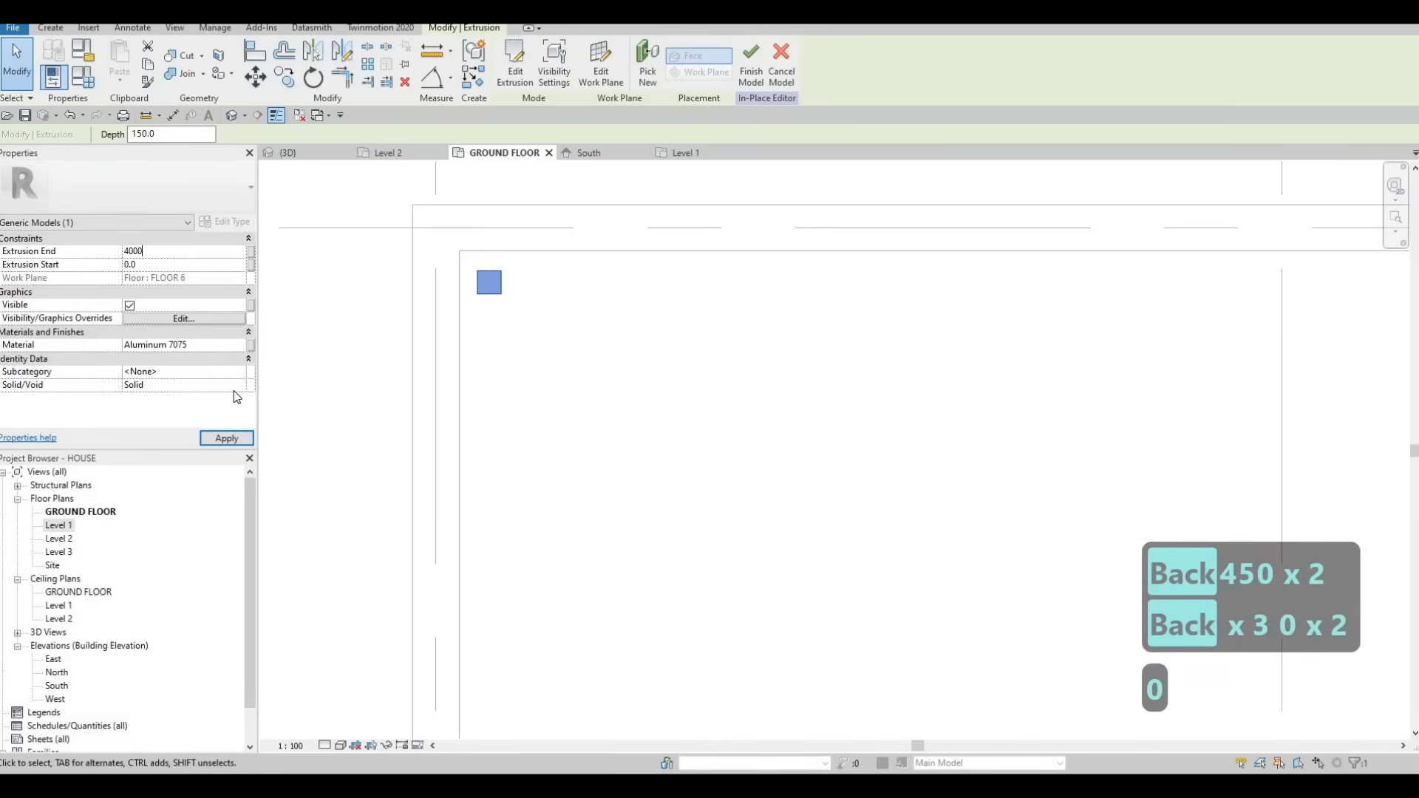
key("Return")
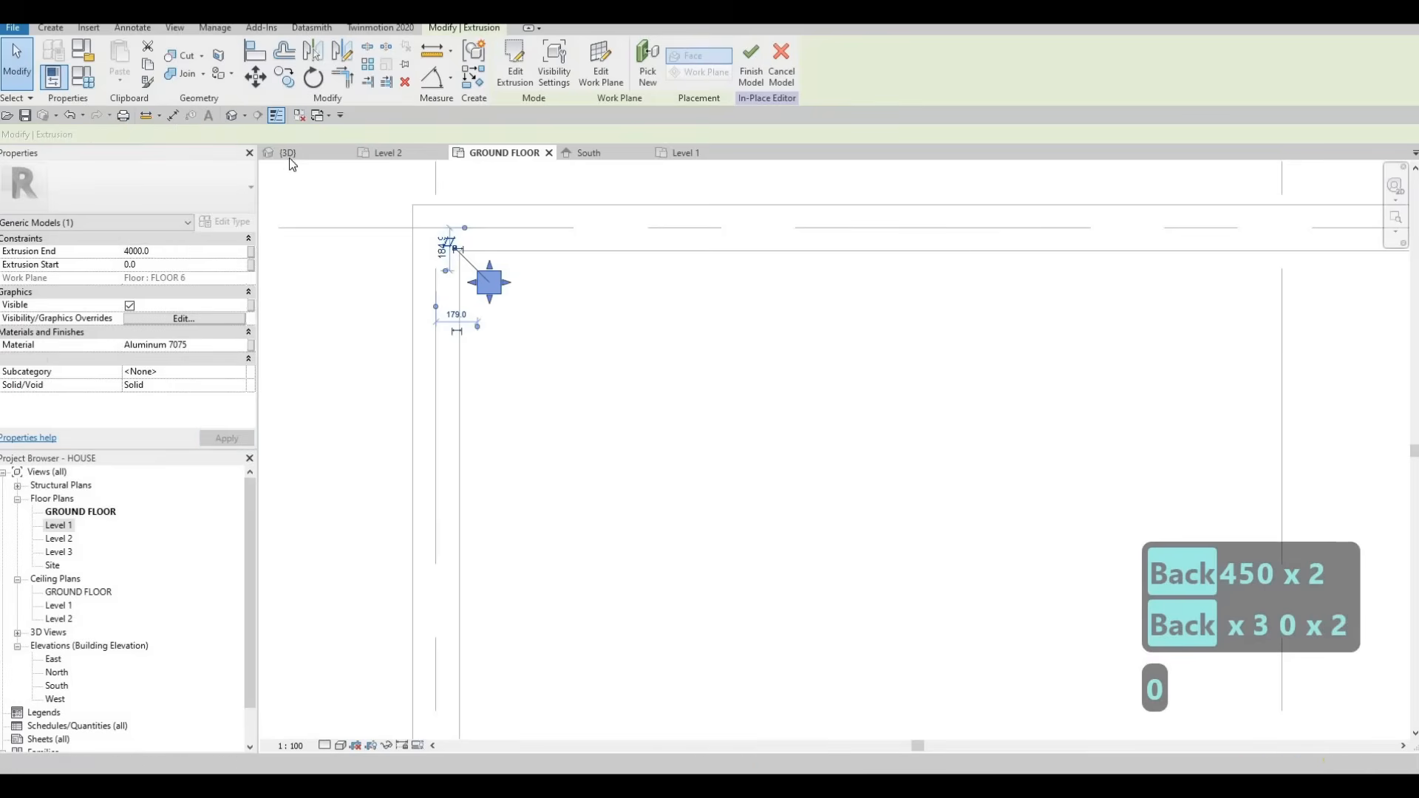
Set the corner post's extrusion end to 3500 mm and compare its height with the boundary walls in 3D
left_click(290, 155)
middle_click_drag(568, 463, 687, 316, "shift")
scroll(695, 348, "up", 5)
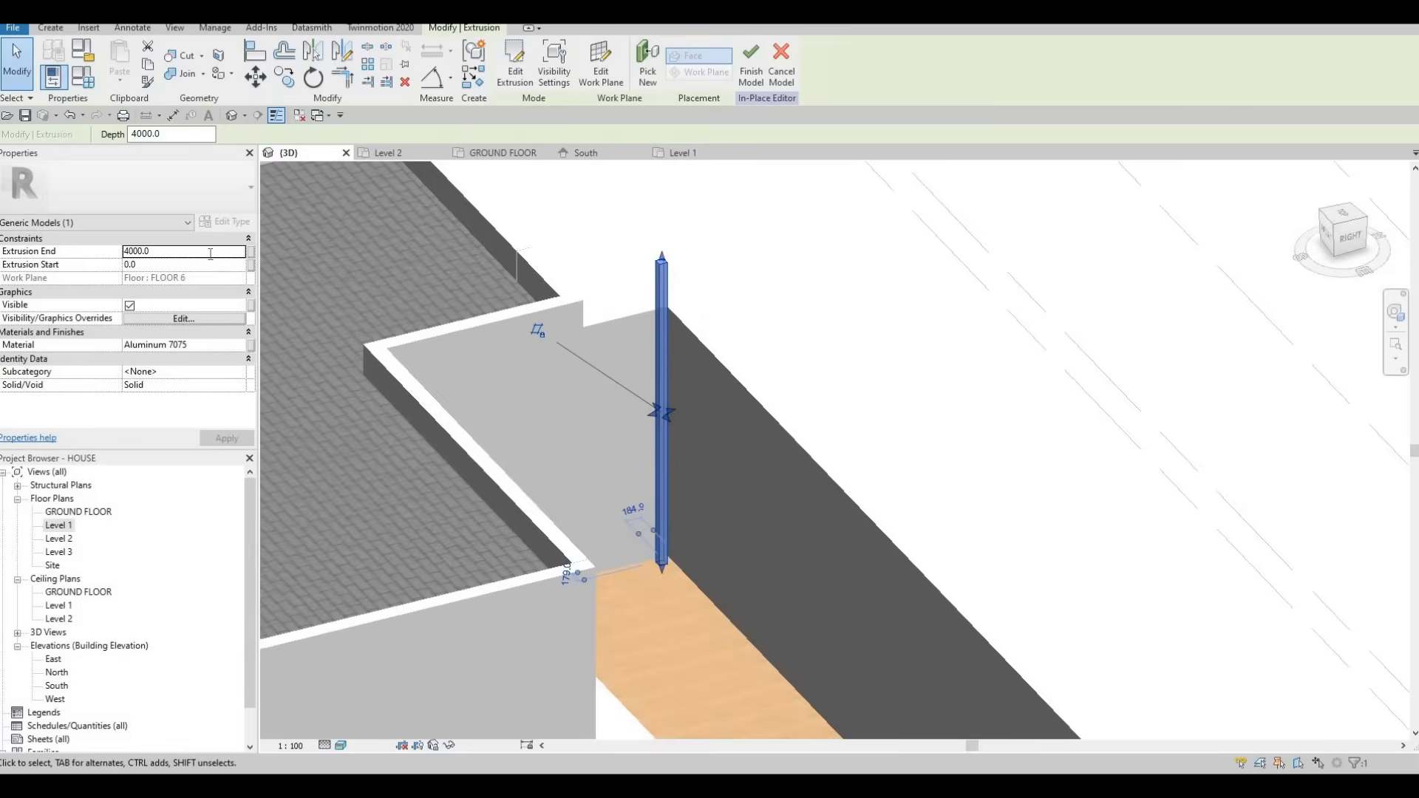
left_click(206, 252)
type("3500")
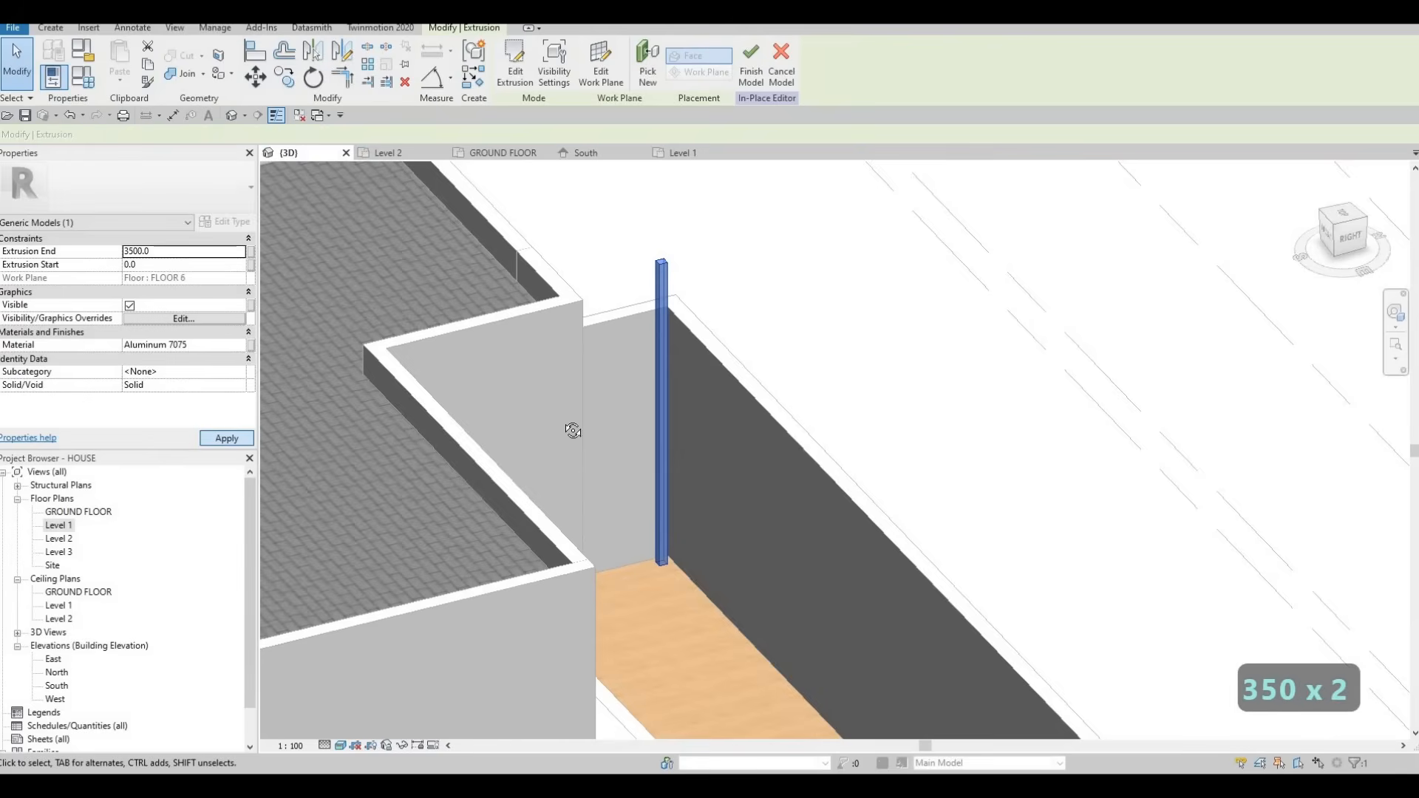
middle_click_drag(453, 348, 547, 392, "shift")
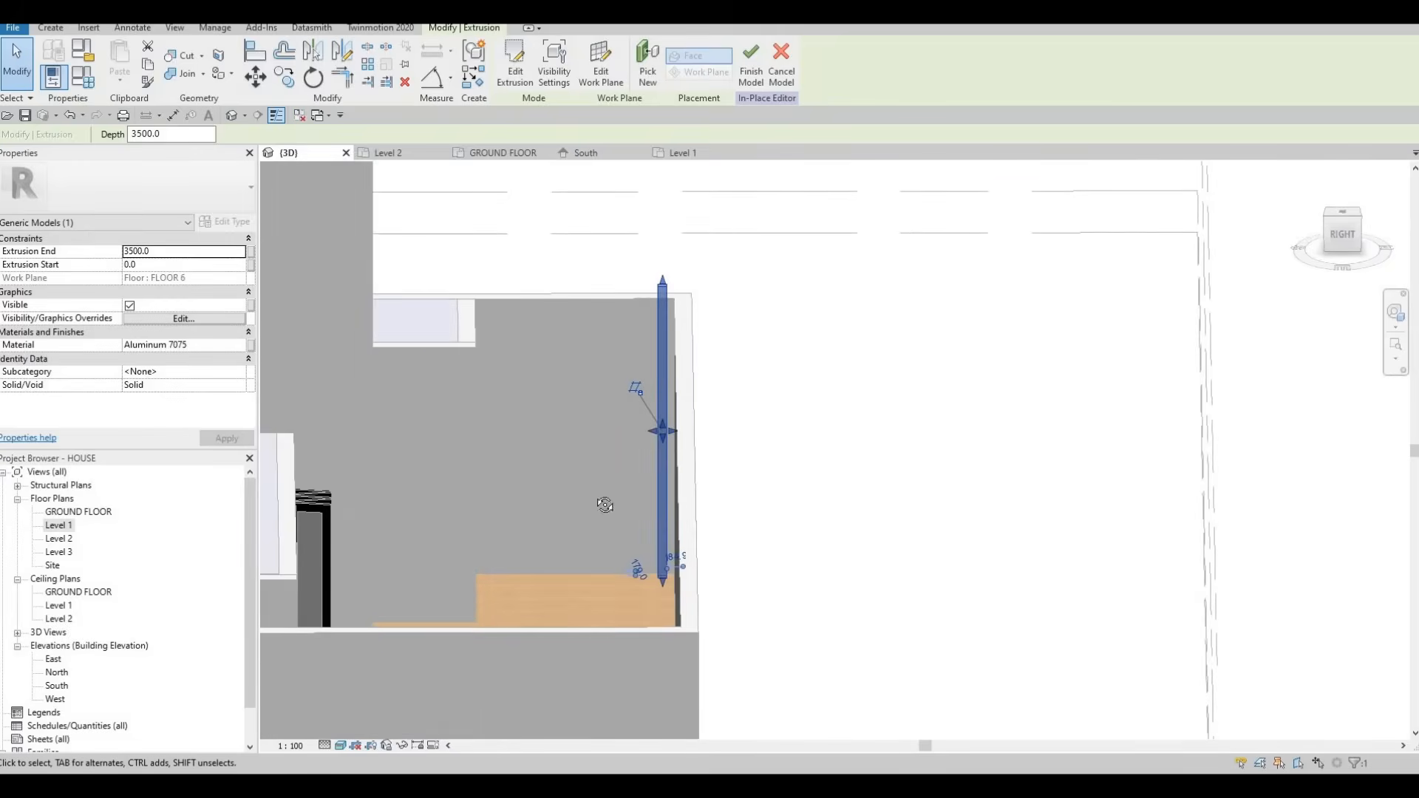
middle_click_drag(623, 503, 584, 451, "shift")
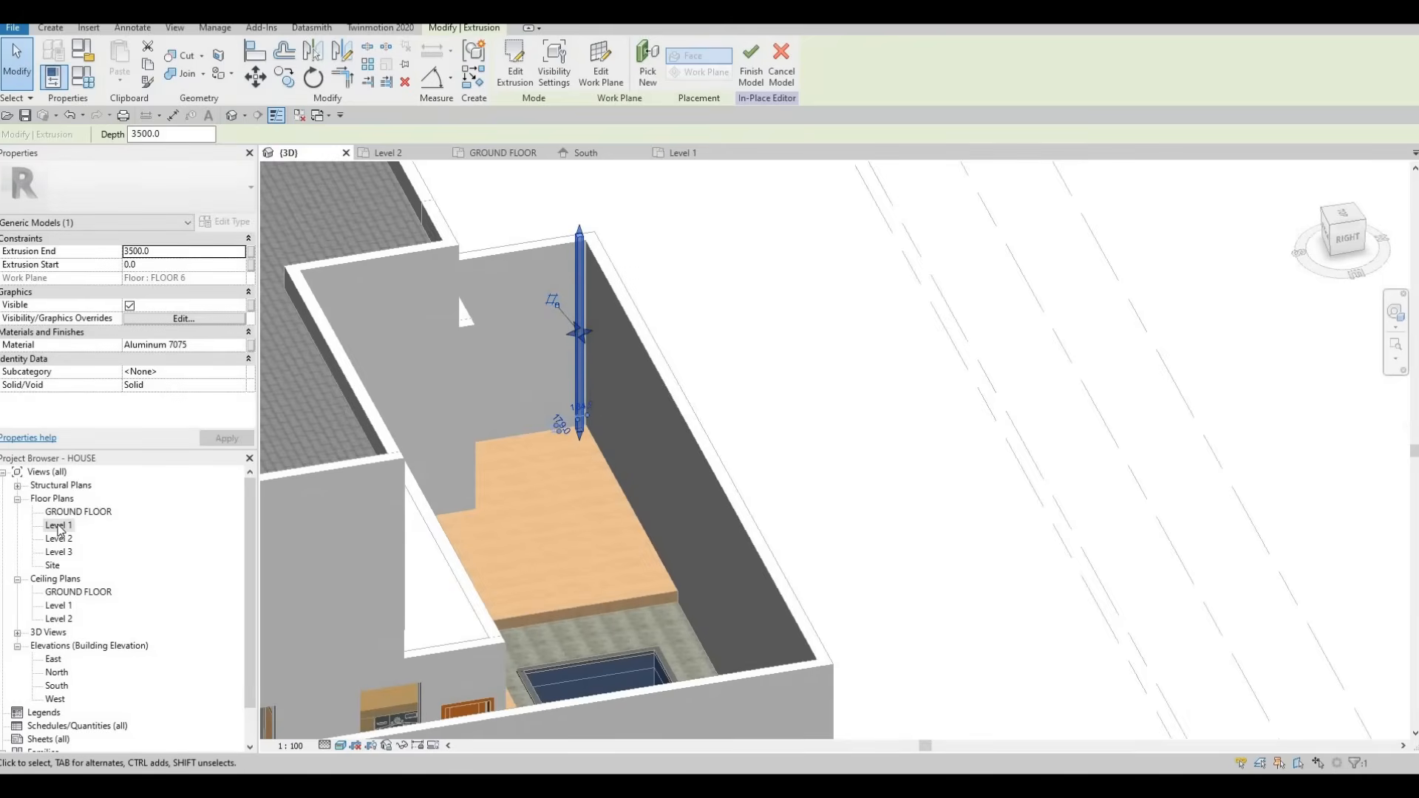
In the Level 1 plan, copy the corner post about 4640 mm horizontally to the terrace's pool-side edge
middle_click_drag(554, 370, 491, 512)
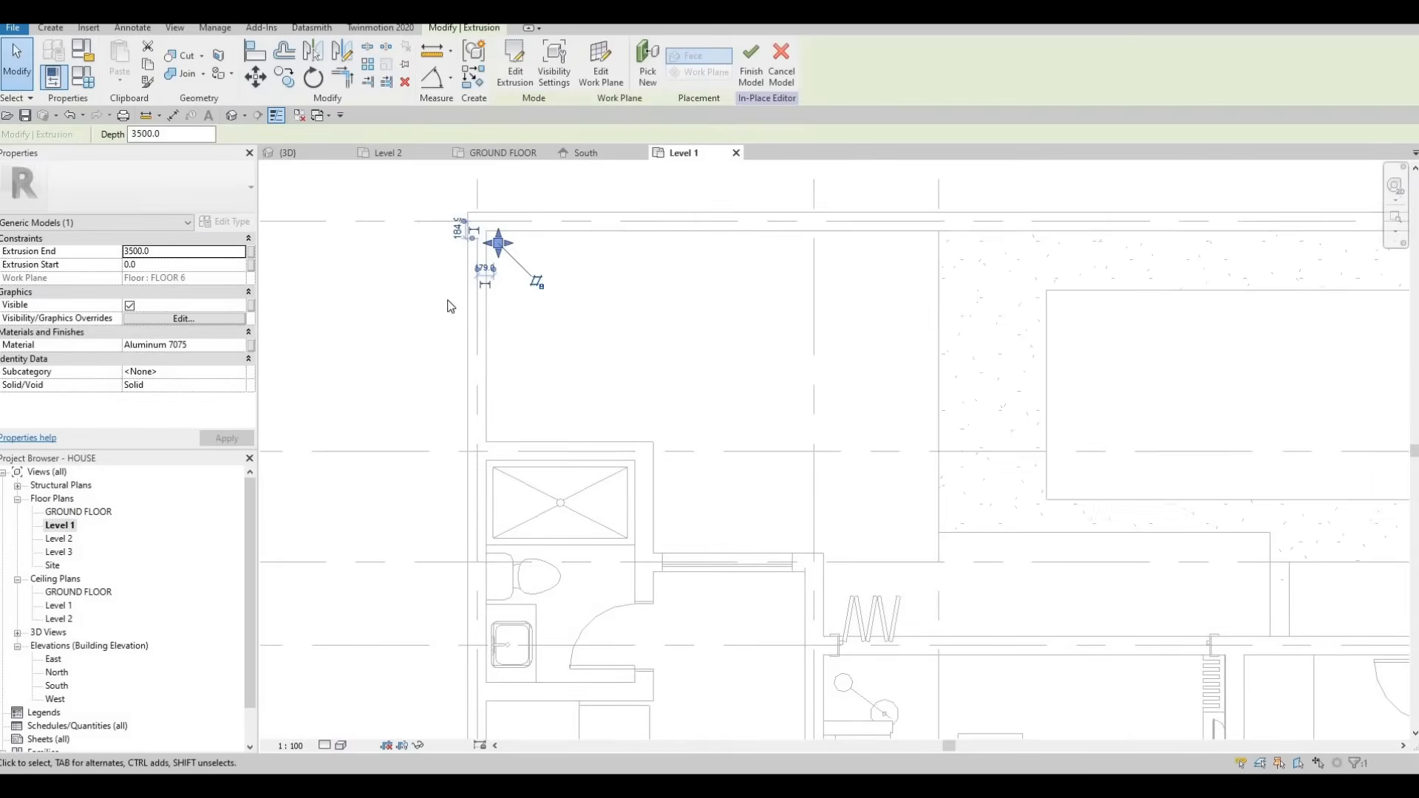
key("Escape")
key("Escape")
scroll(476, 357, "up", 2)
left_click(475, 355)
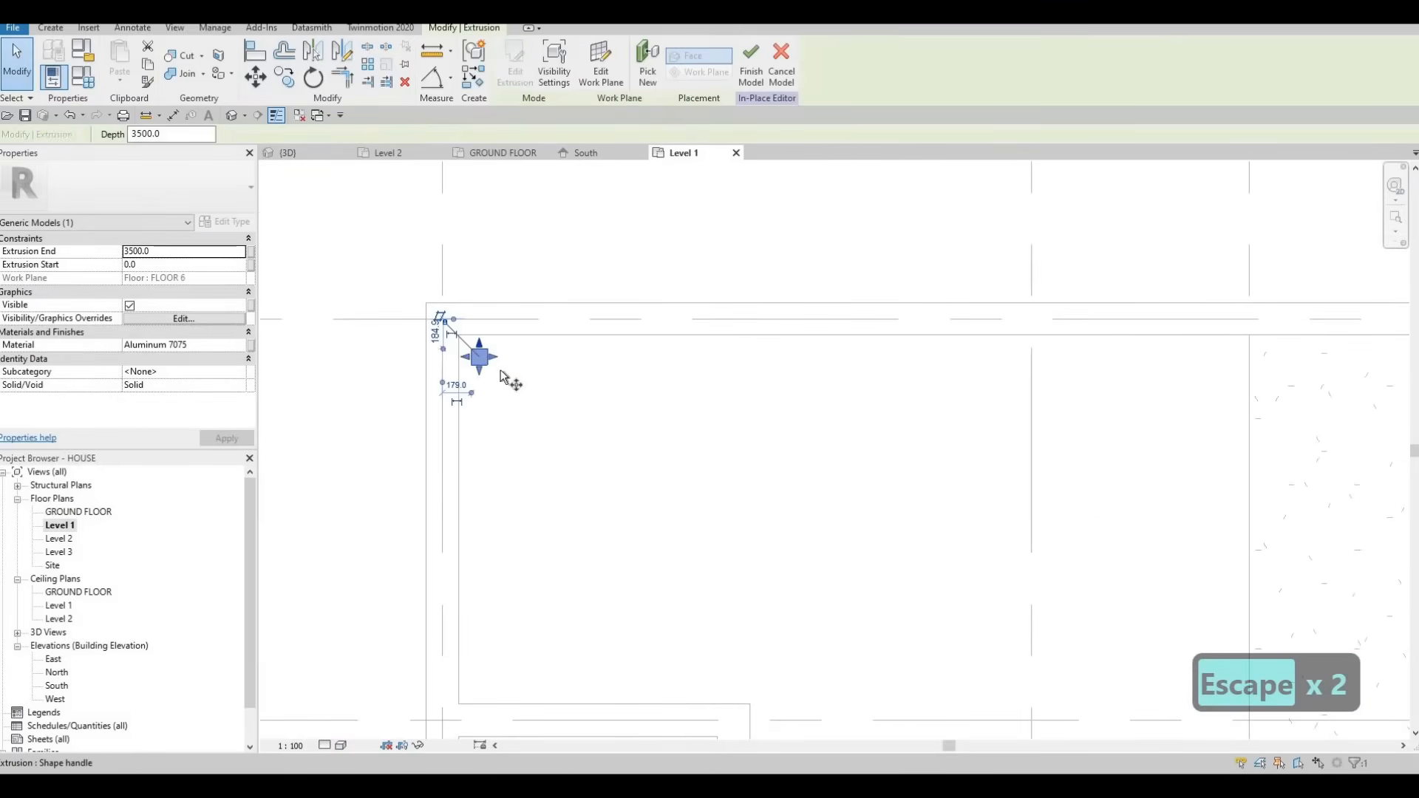
key("c")
key("o")
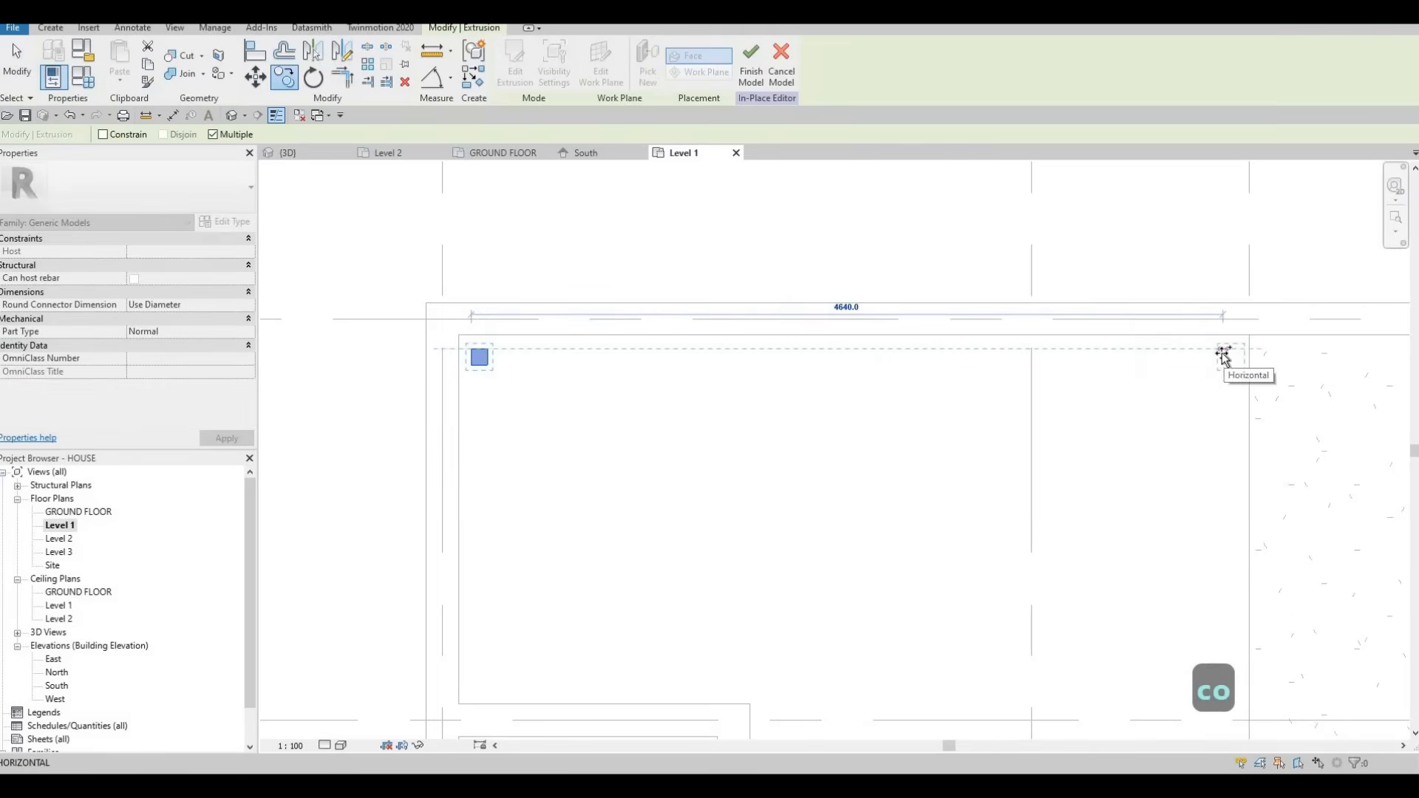
left_click(1123, 419)
key("Escape")
key("Escape")
scroll(833, 390, "down", 2)
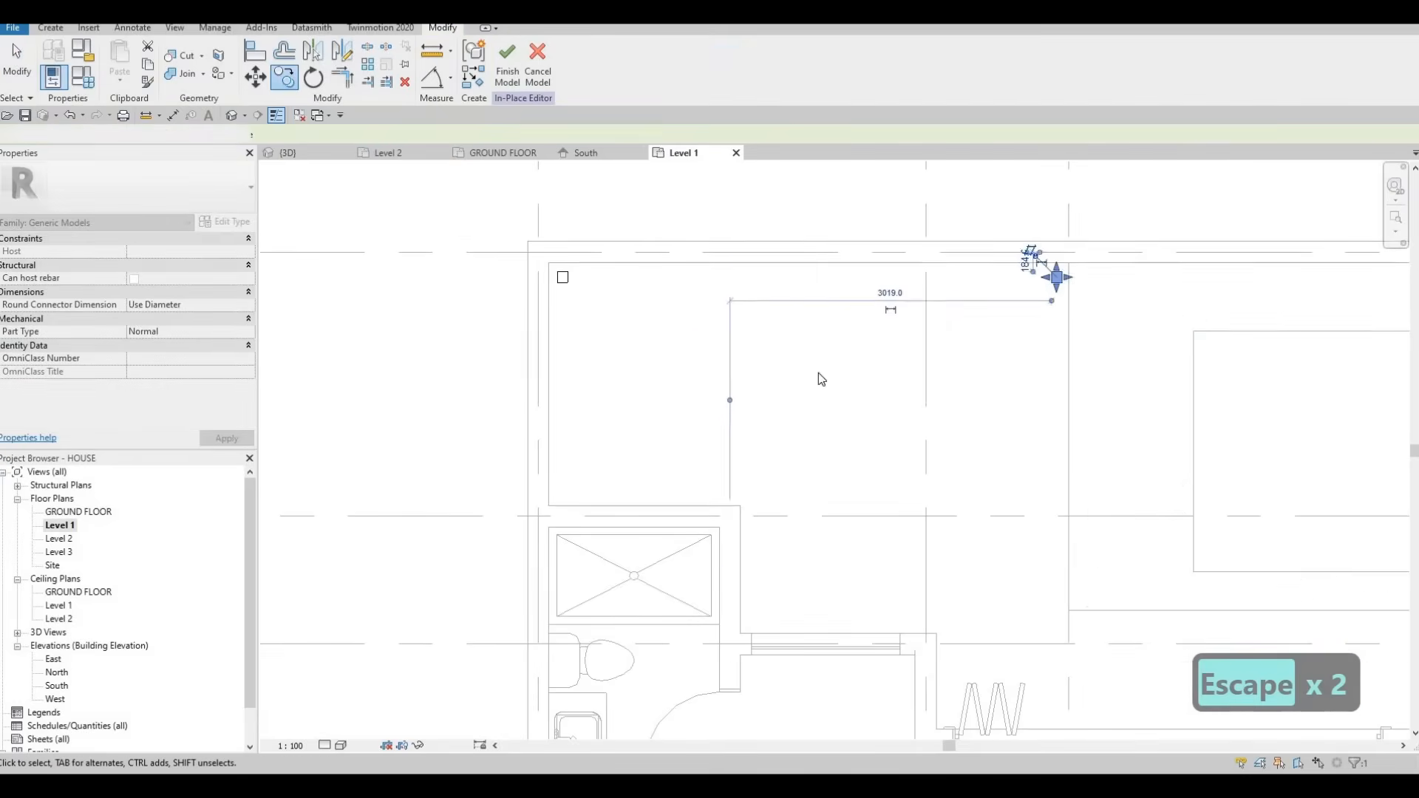
Copy the terrace's north-east post straight south to the corner just inside the terrace's east edge
middle_click_drag(876, 396, 835, 381)
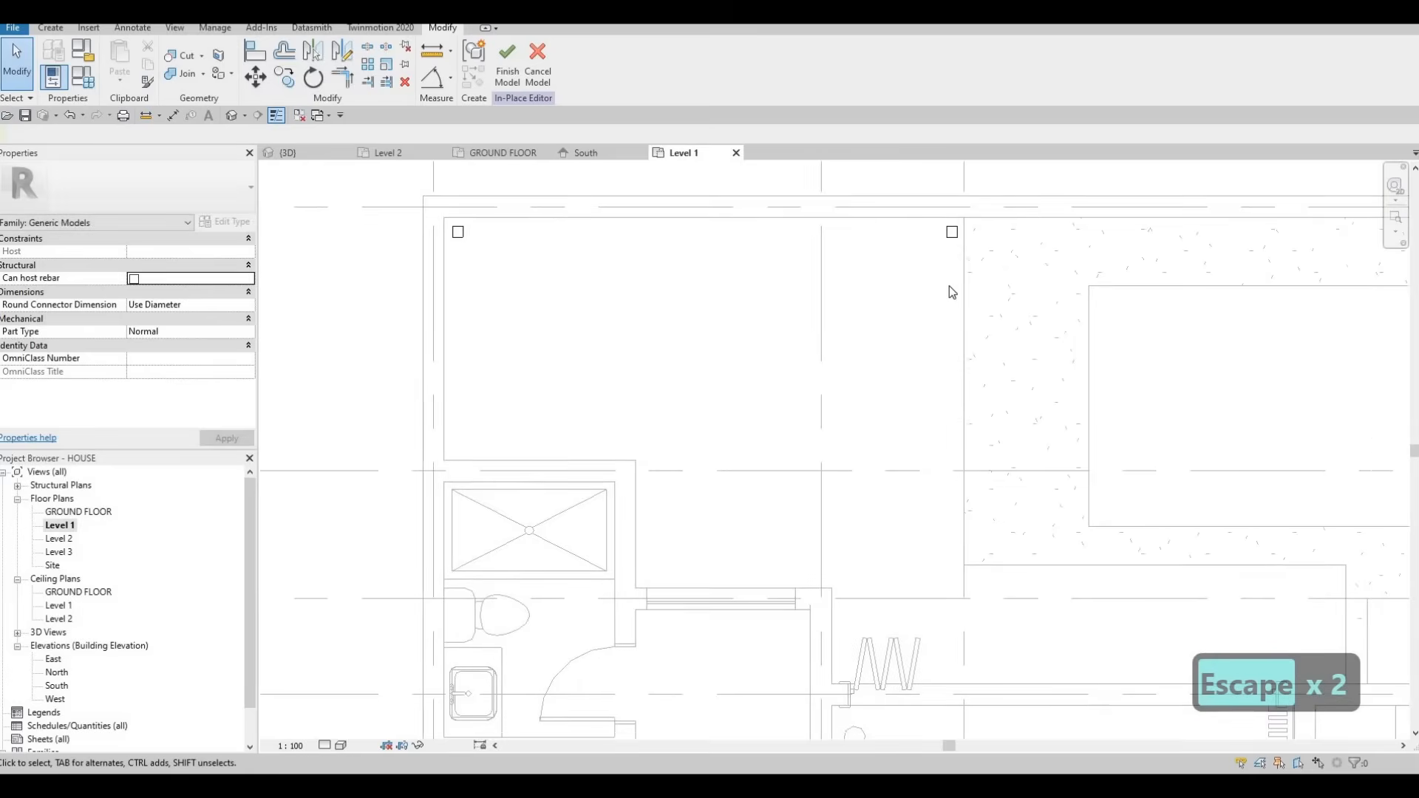
key("Escape")
left_click(953, 238)
key("c")
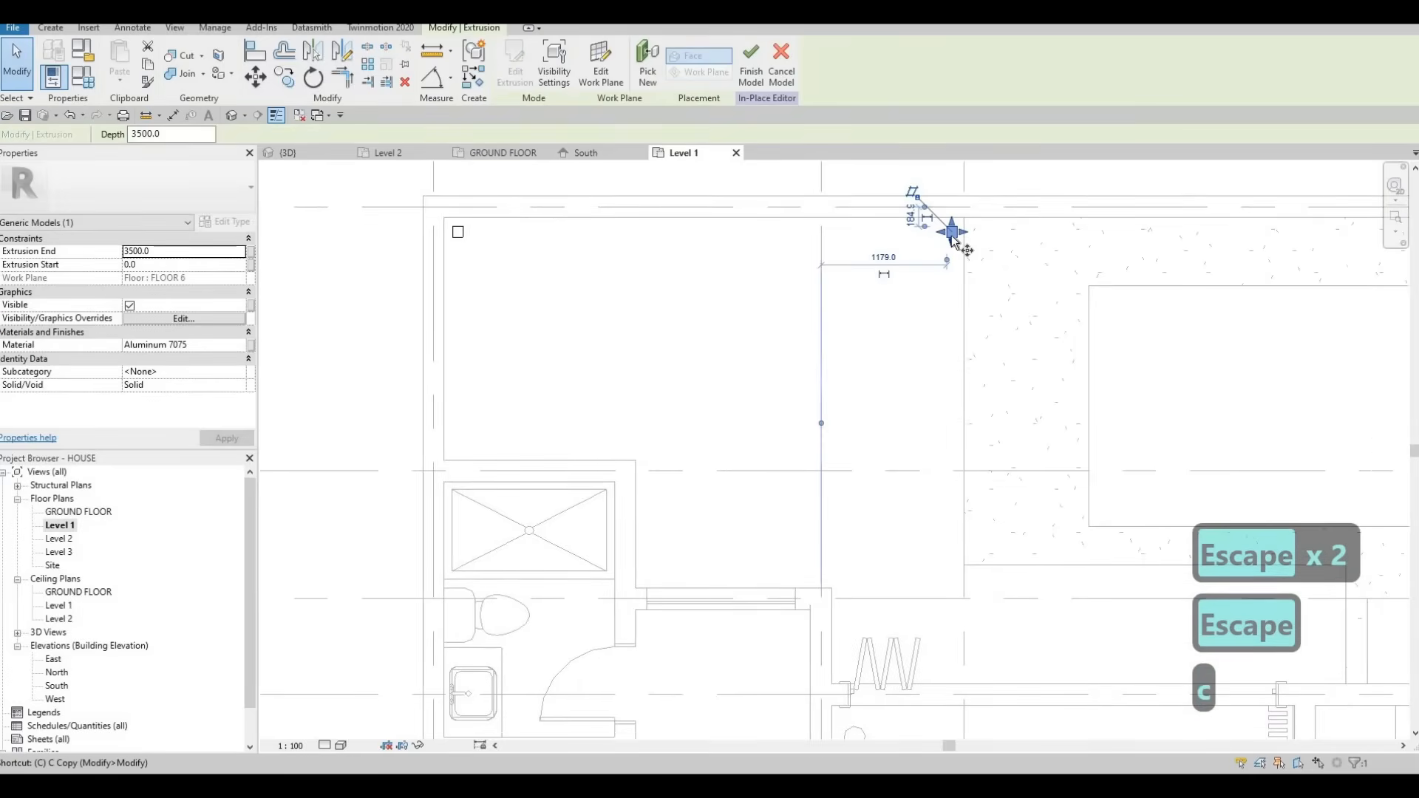
key("o")
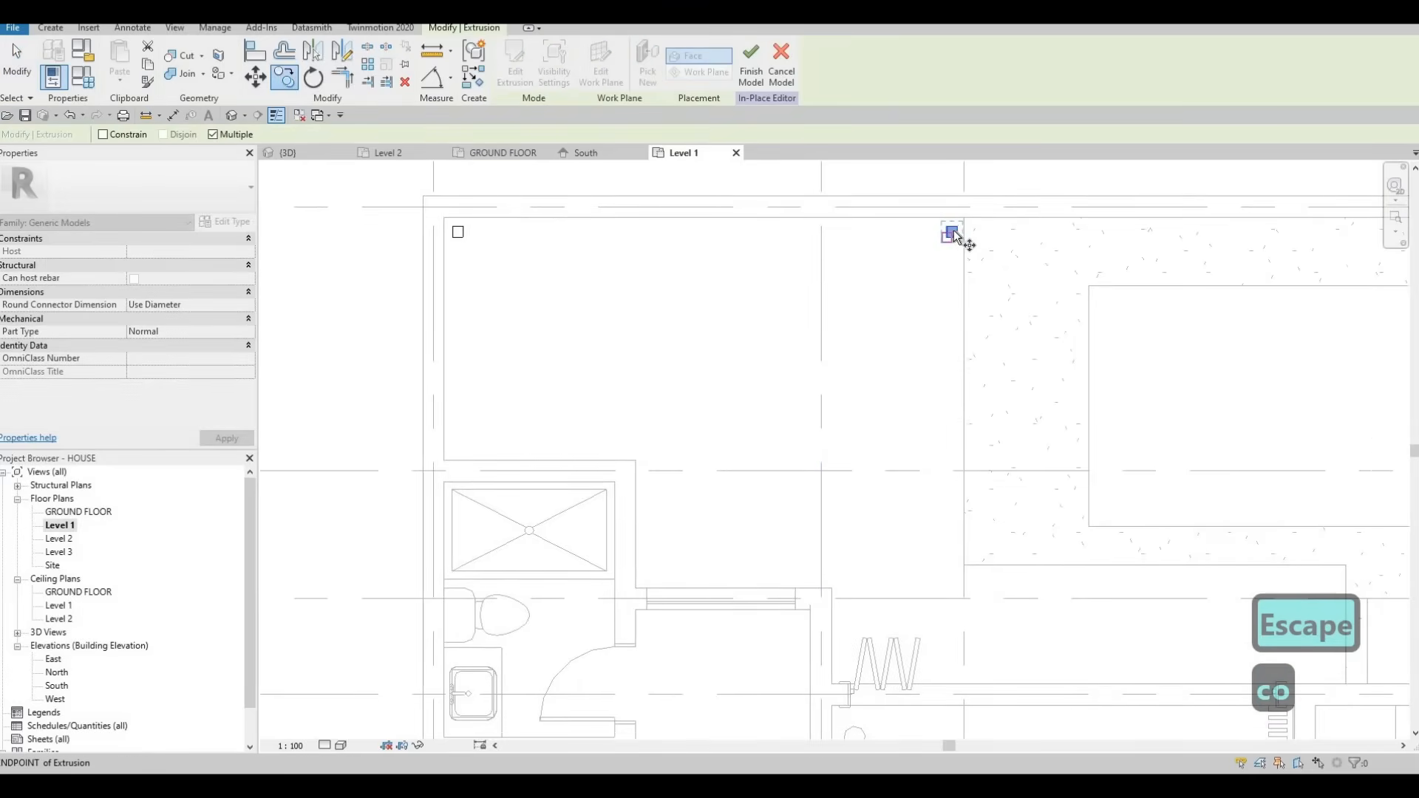
scroll(953, 232, "up", 2)
left_click(951, 231)
middle_click_drag(944, 678, 942, 567)
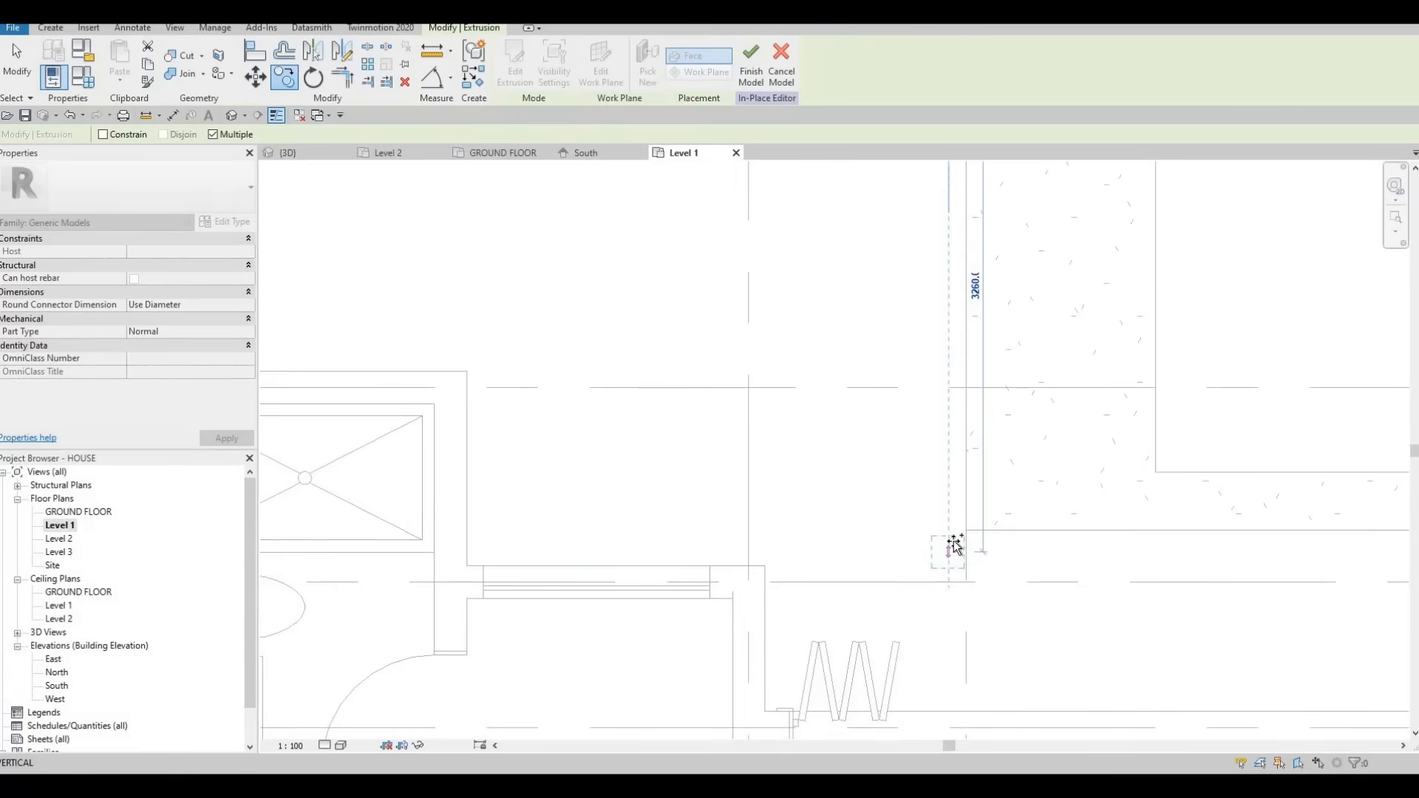
left_click(908, 542)
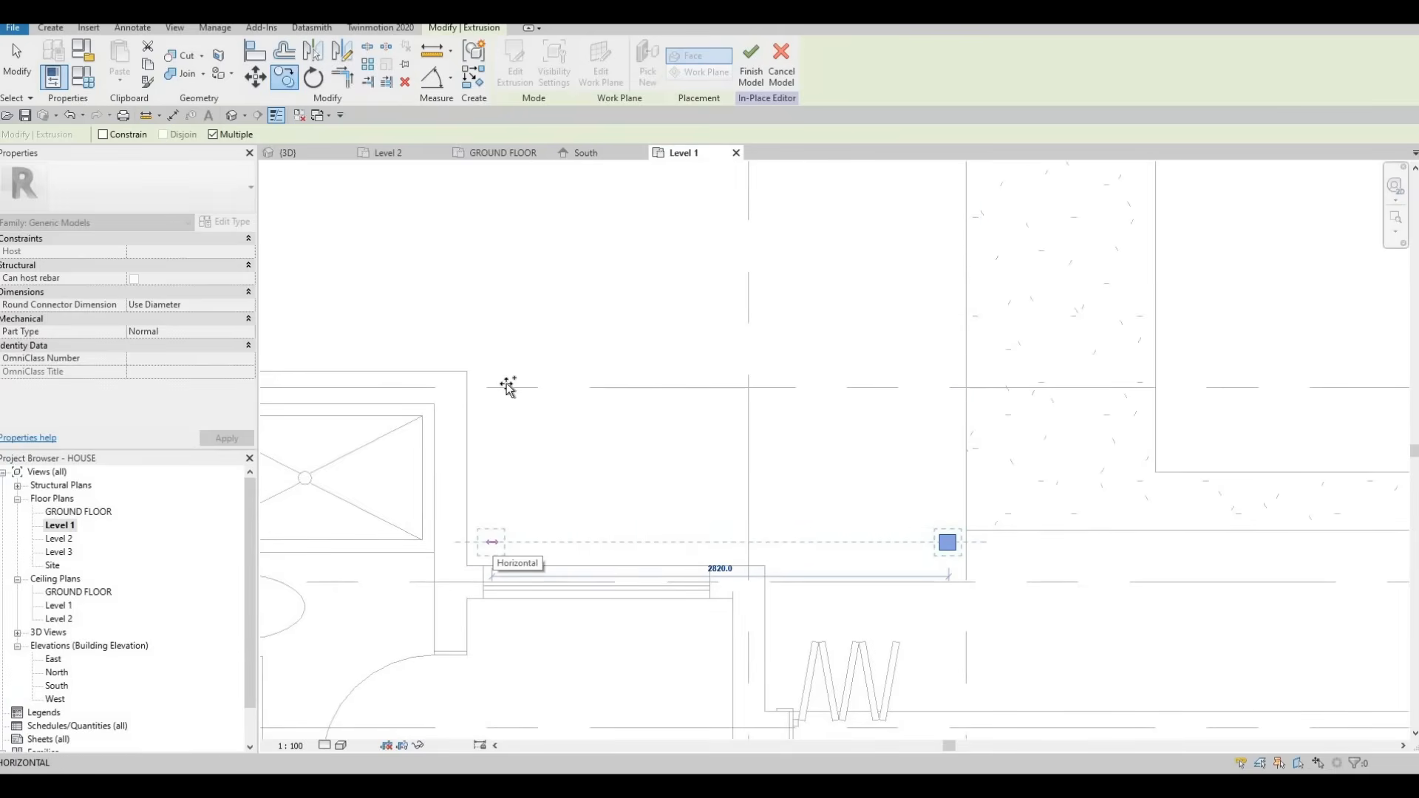
Place another copy of the post due west, beside the sliding door at the inner wall corner
left_click(491, 542)
middle_click_drag(507, 379, 762, 456)
scroll(761, 456, "down", 2)
key("Escape")
key("Escape")
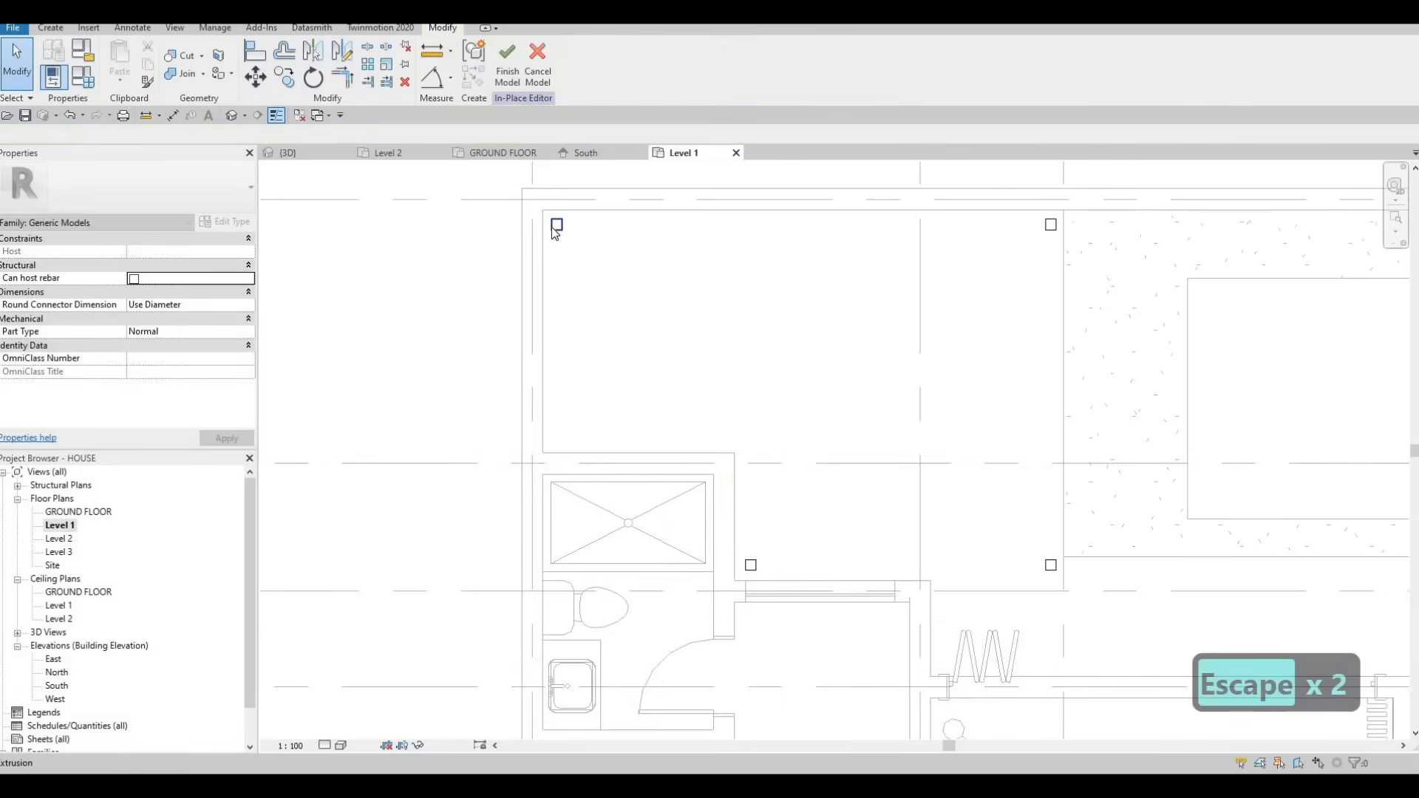
Copy the terrace's north-west post straight south to the wall corner above the shower
left_click(556, 226)
key("c")
key("o")
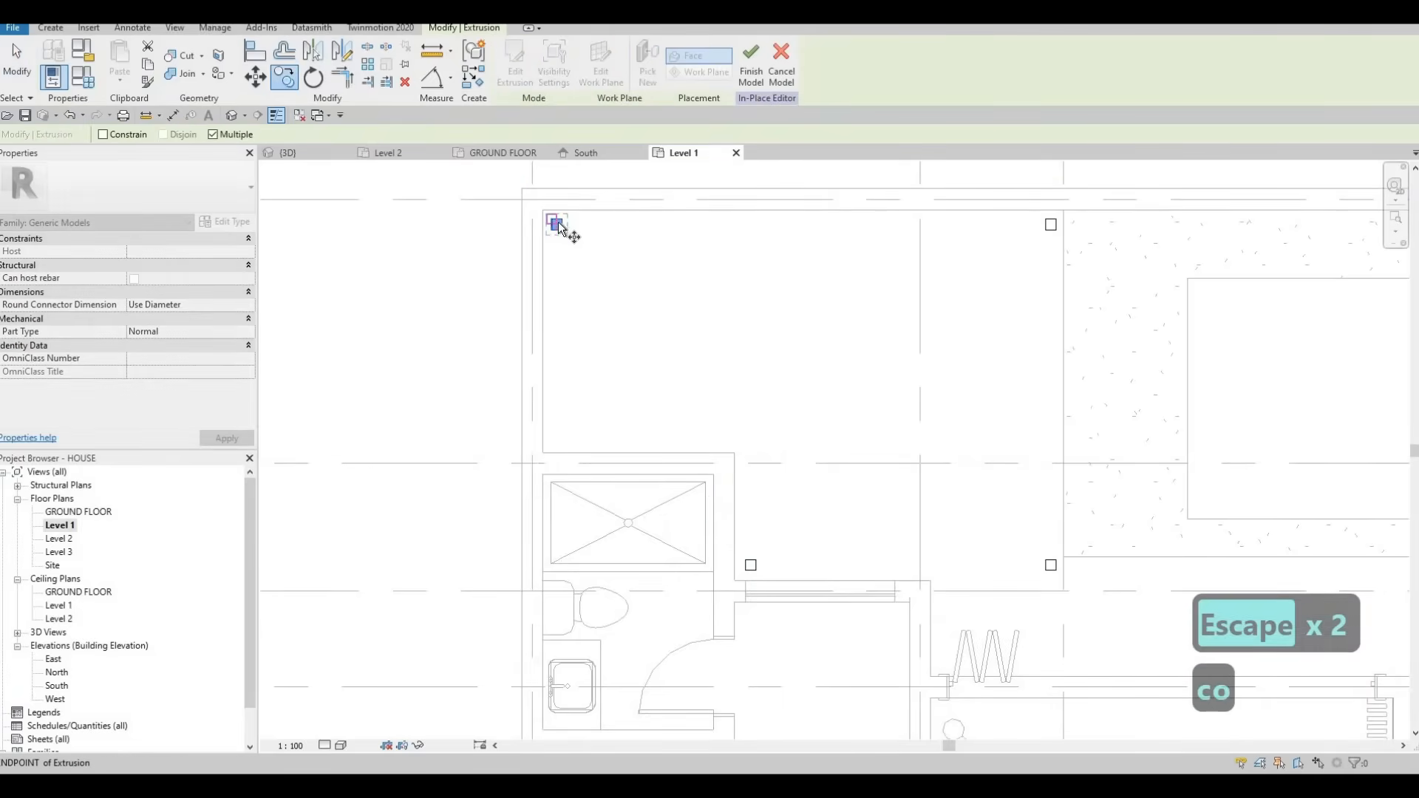
scroll(554, 228, "up", 1)
scroll(557, 226, "up", 1)
left_click(557, 227)
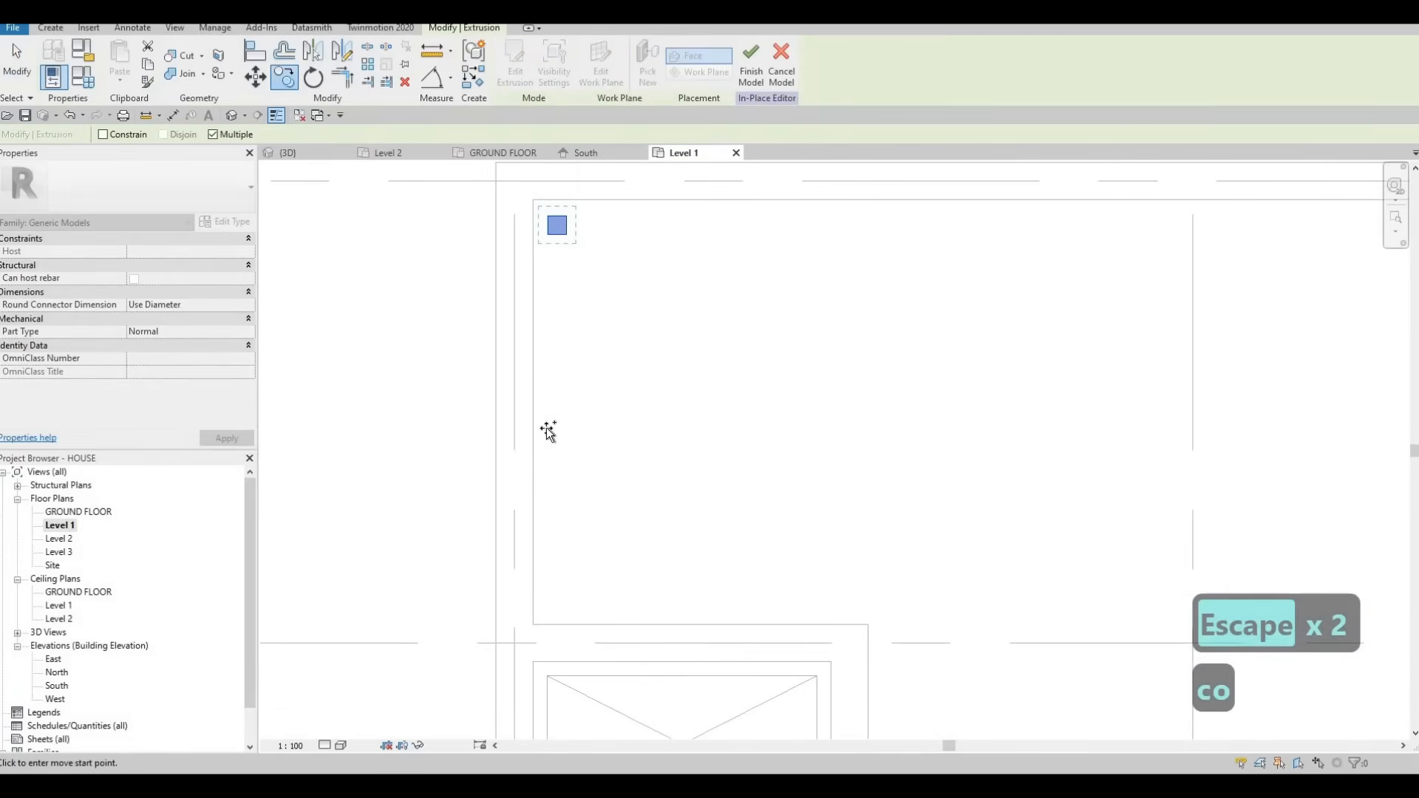
left_click(557, 602)
key("Escape")
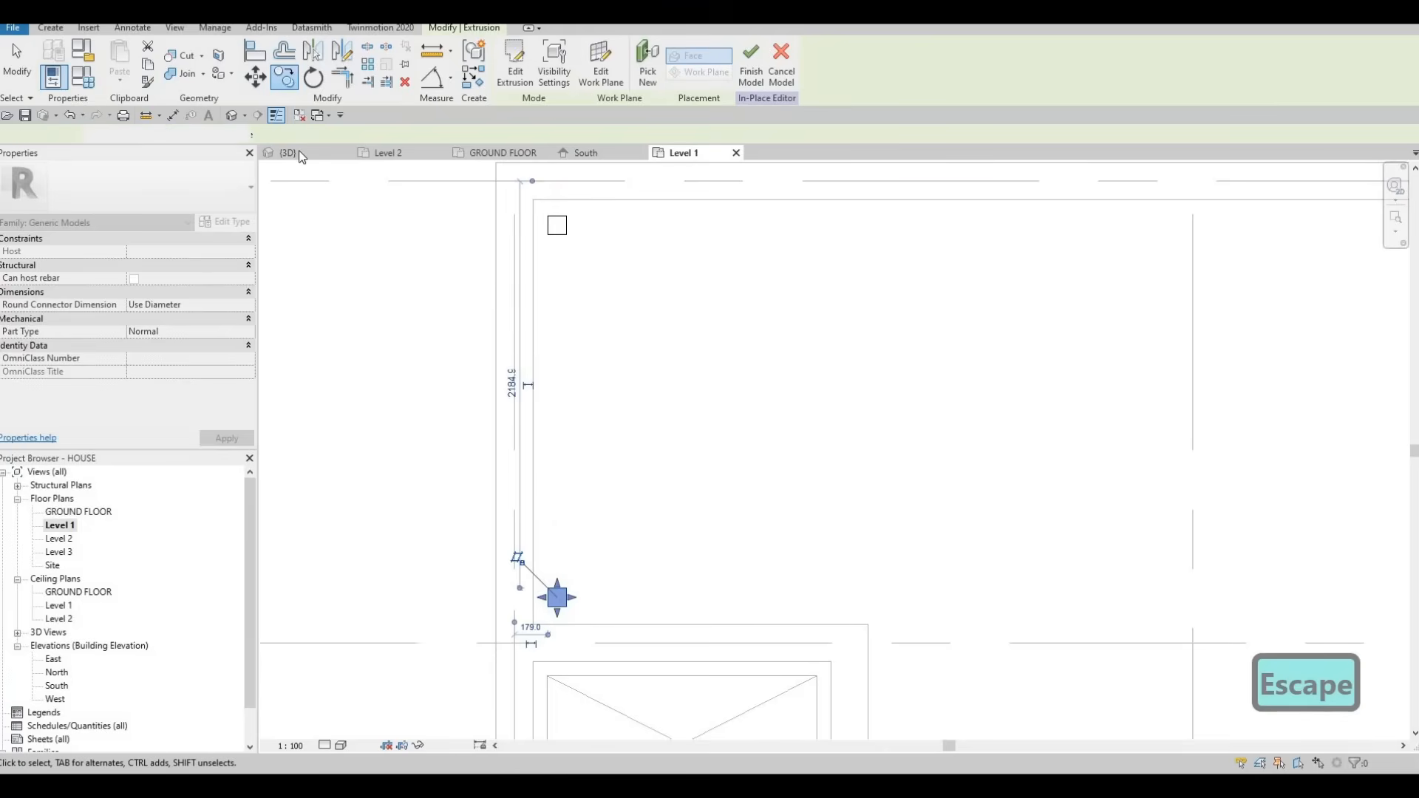
Examine the placement of the terrace posts from several angles in the 3D view
left_click(287, 152)
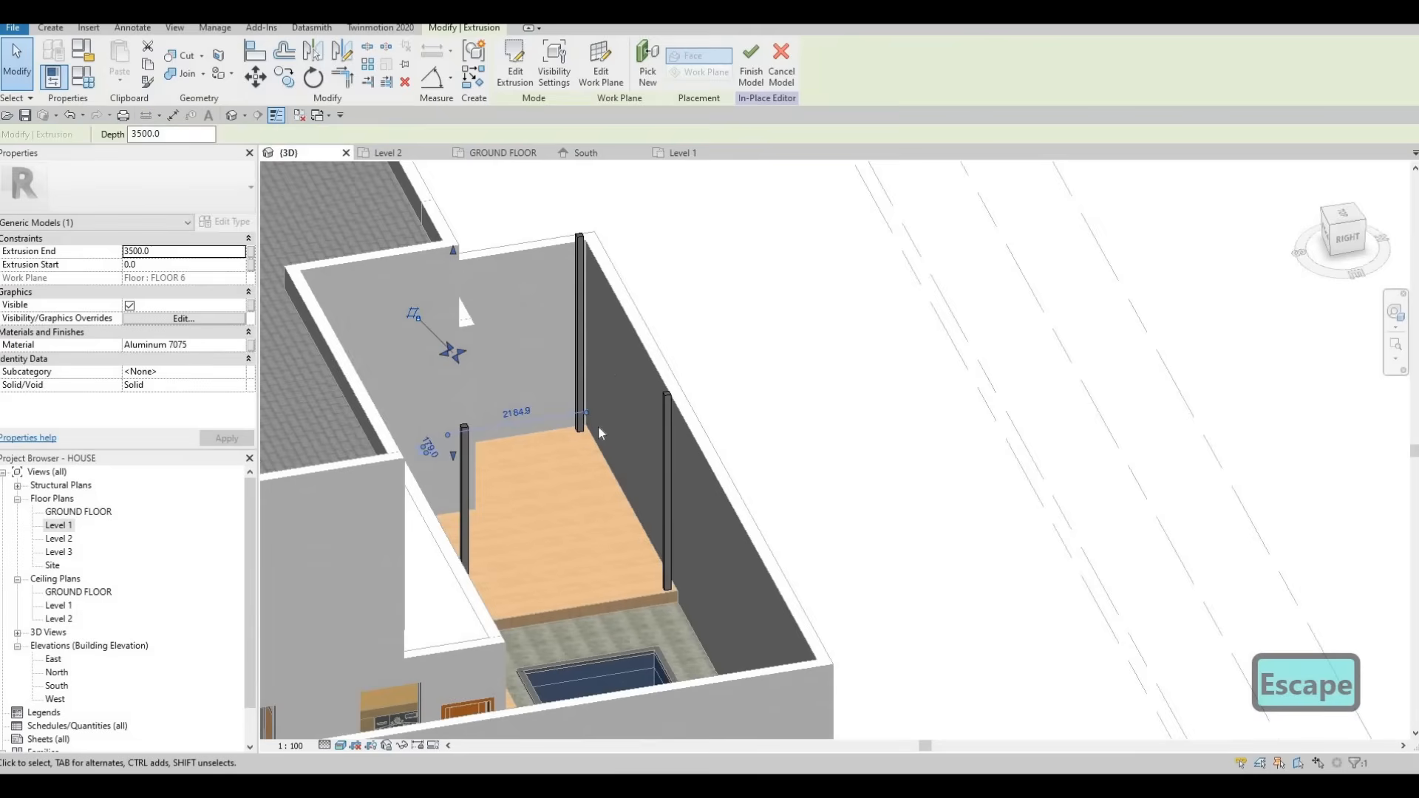
middle_click_drag(477, 401, 480, 348, "shift")
middle_click_drag(447, 304, 460, 321)
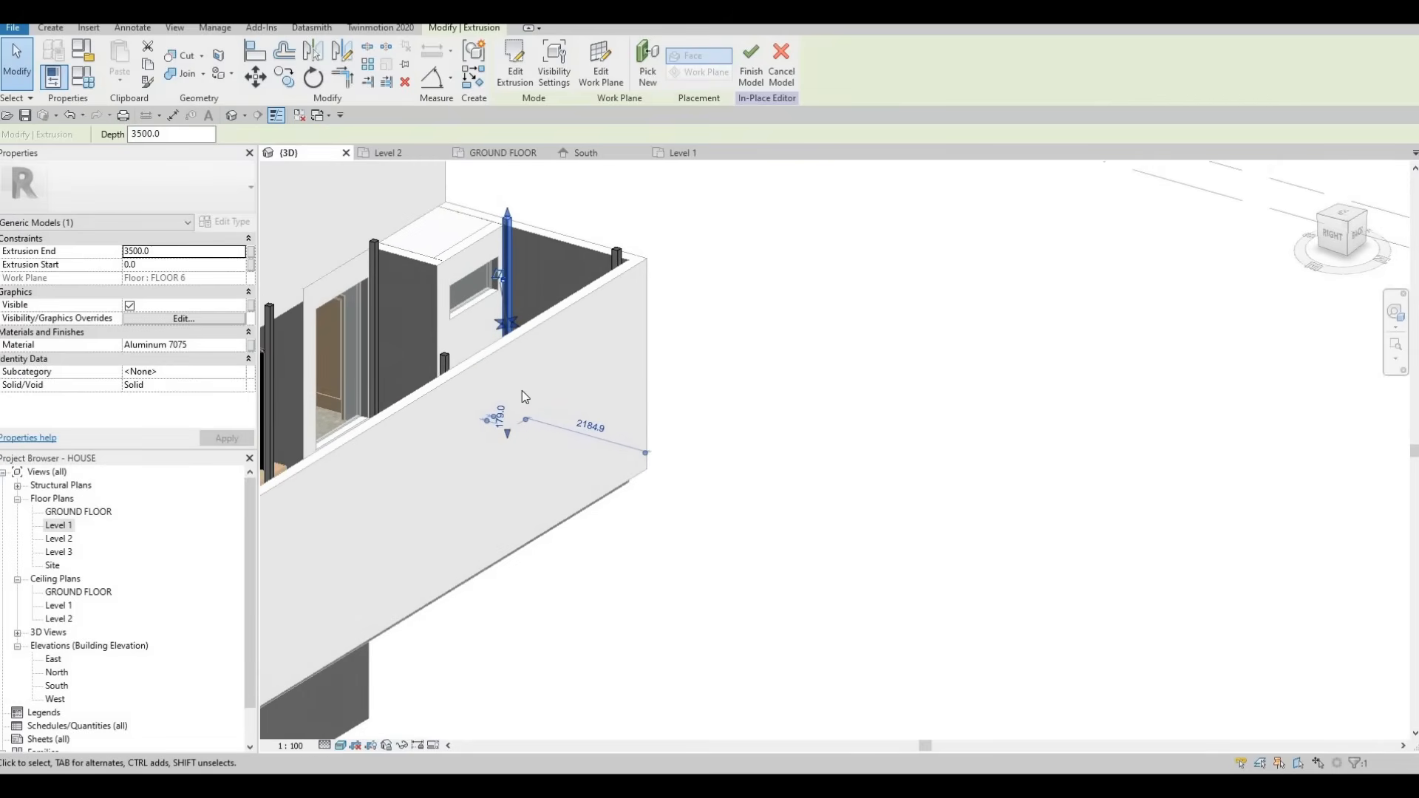
middle_click_drag(522, 390, 776, 352, "shift")
key("Escape")
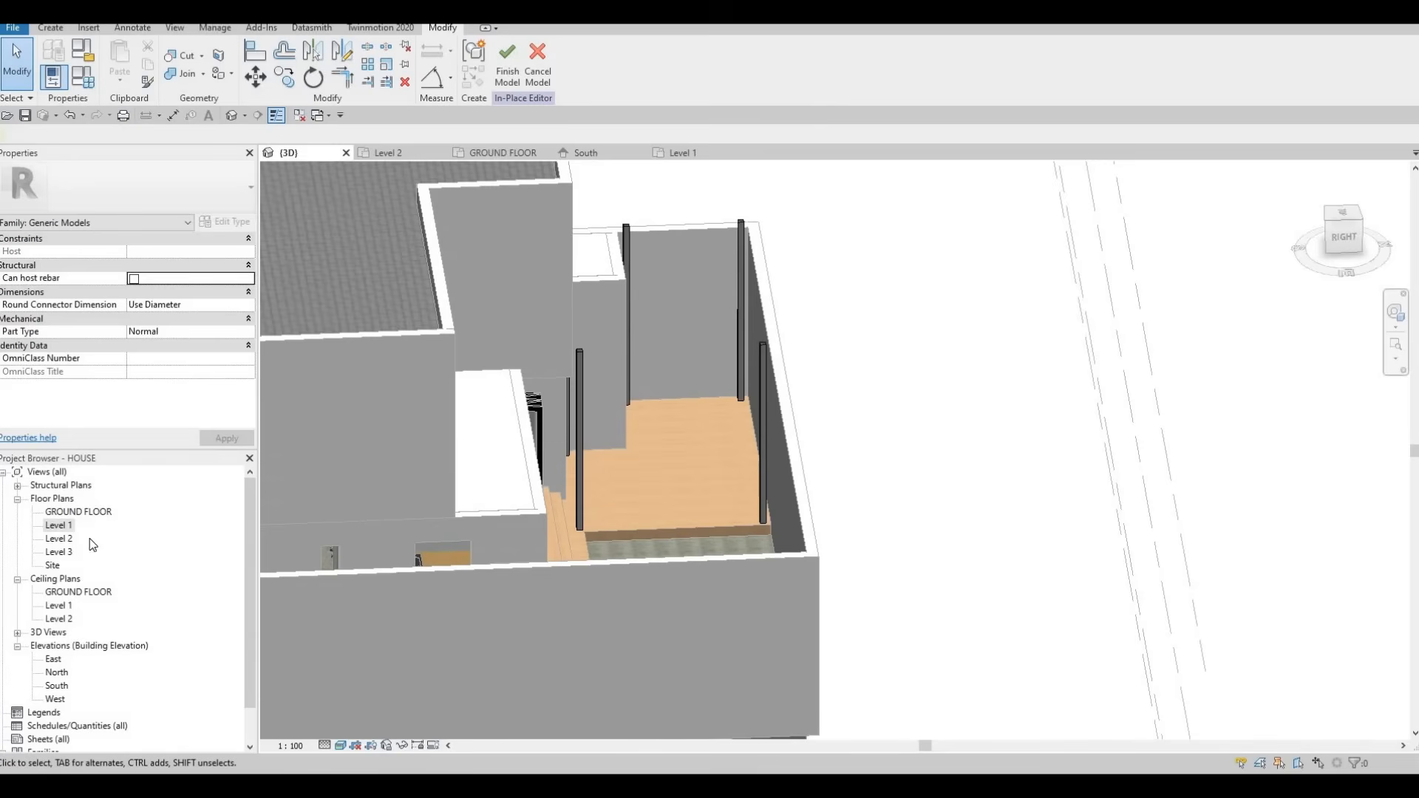
Start a new extrusion in the Level 1 floor plan and pick the terrace floor, FLOOR 6, as its work plane
double_click(59, 525)
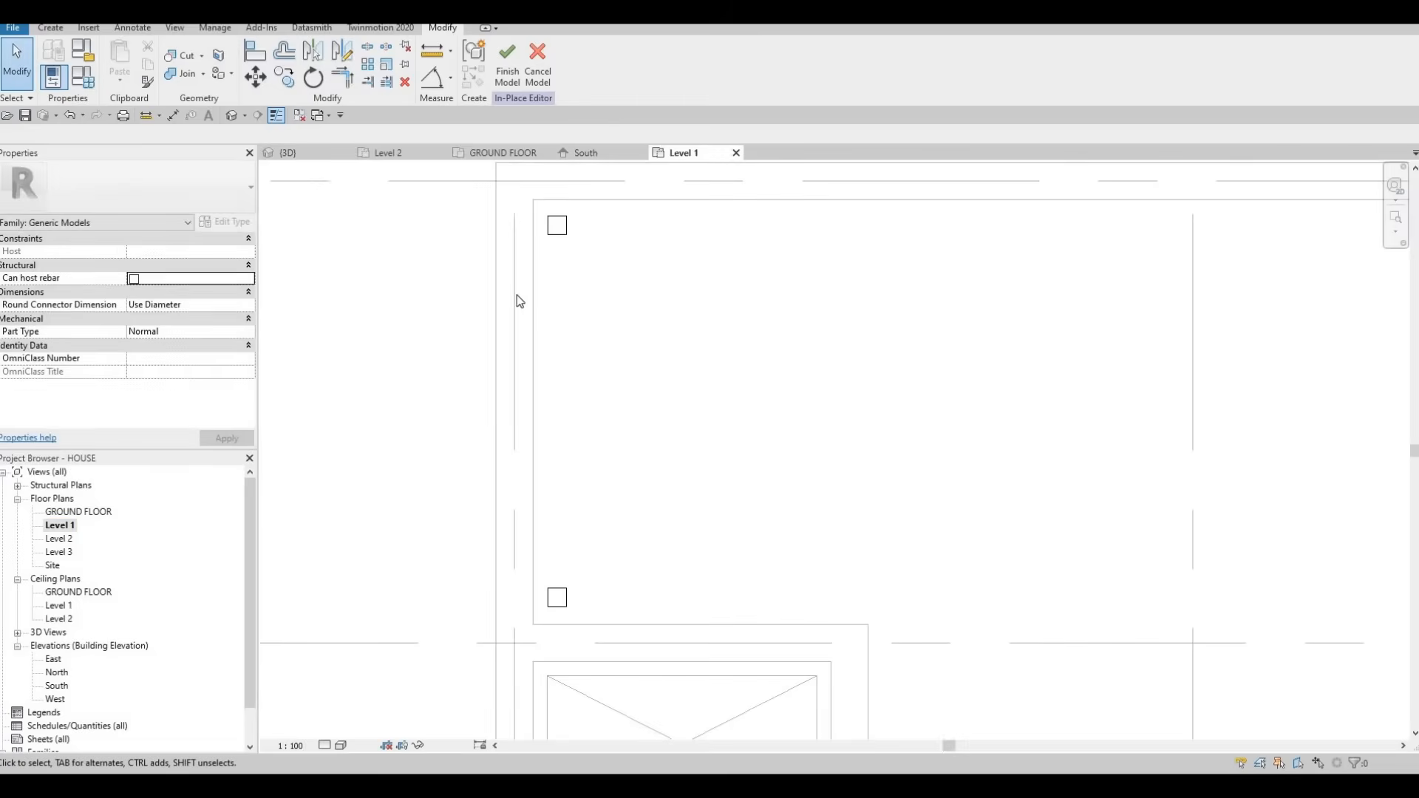
key("Escape")
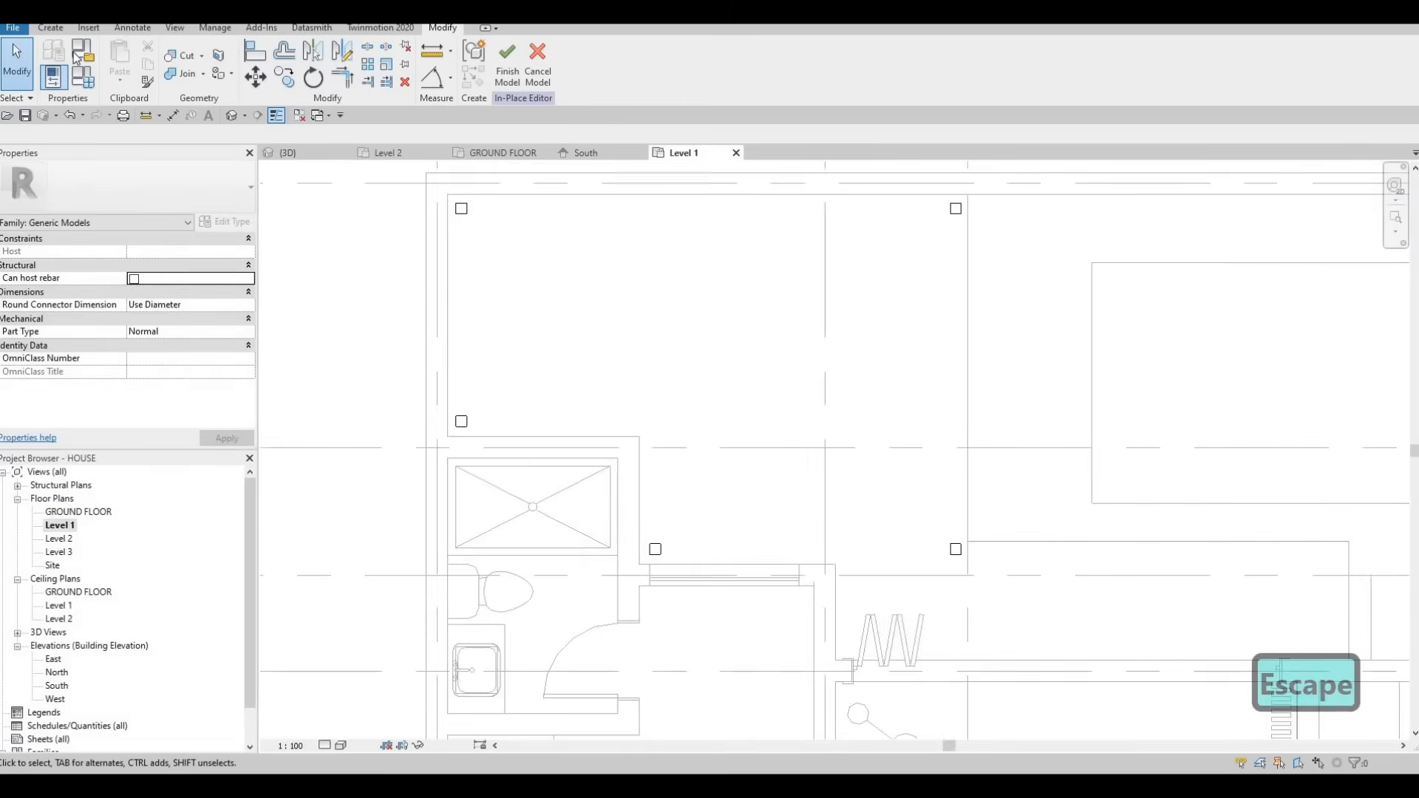
left_click(123, 74)
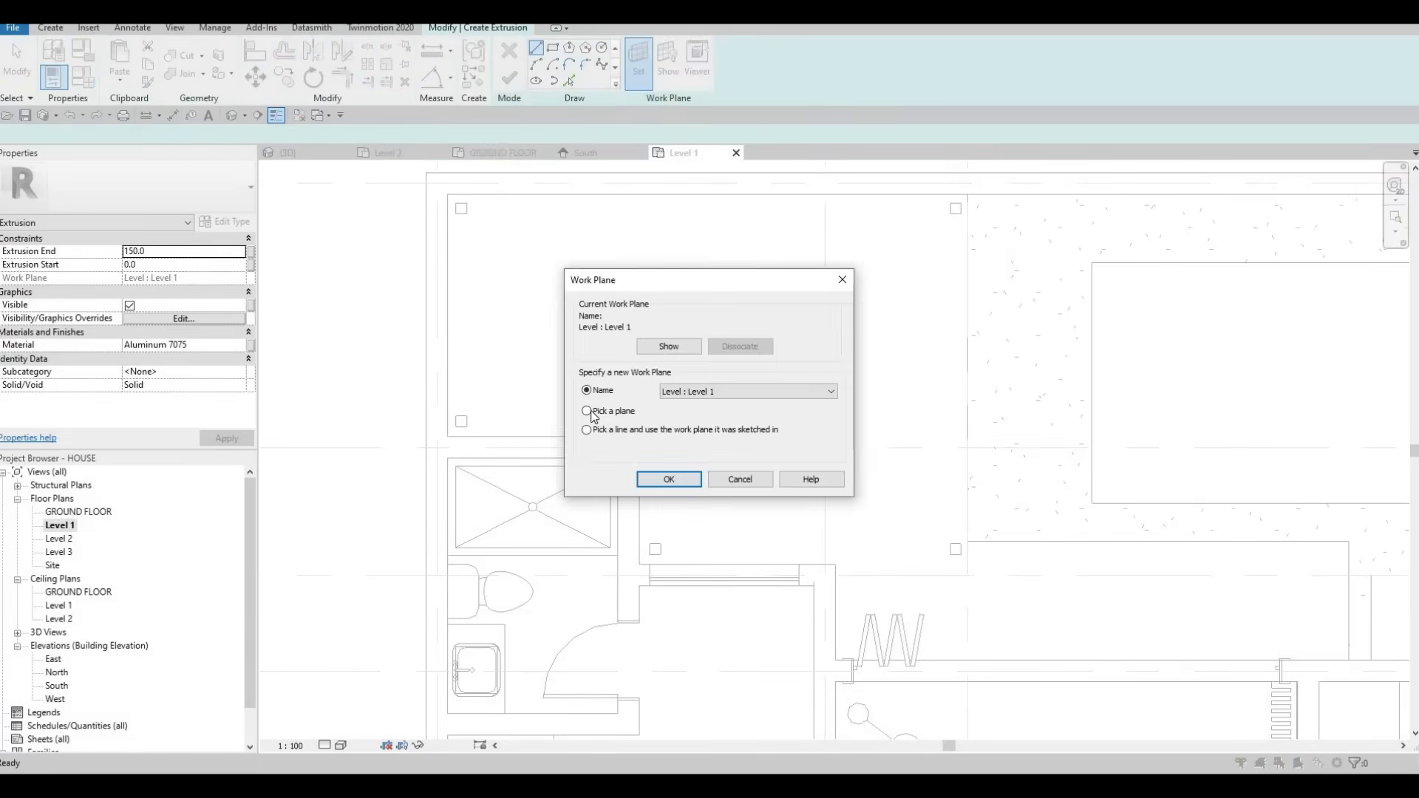
key("Return")
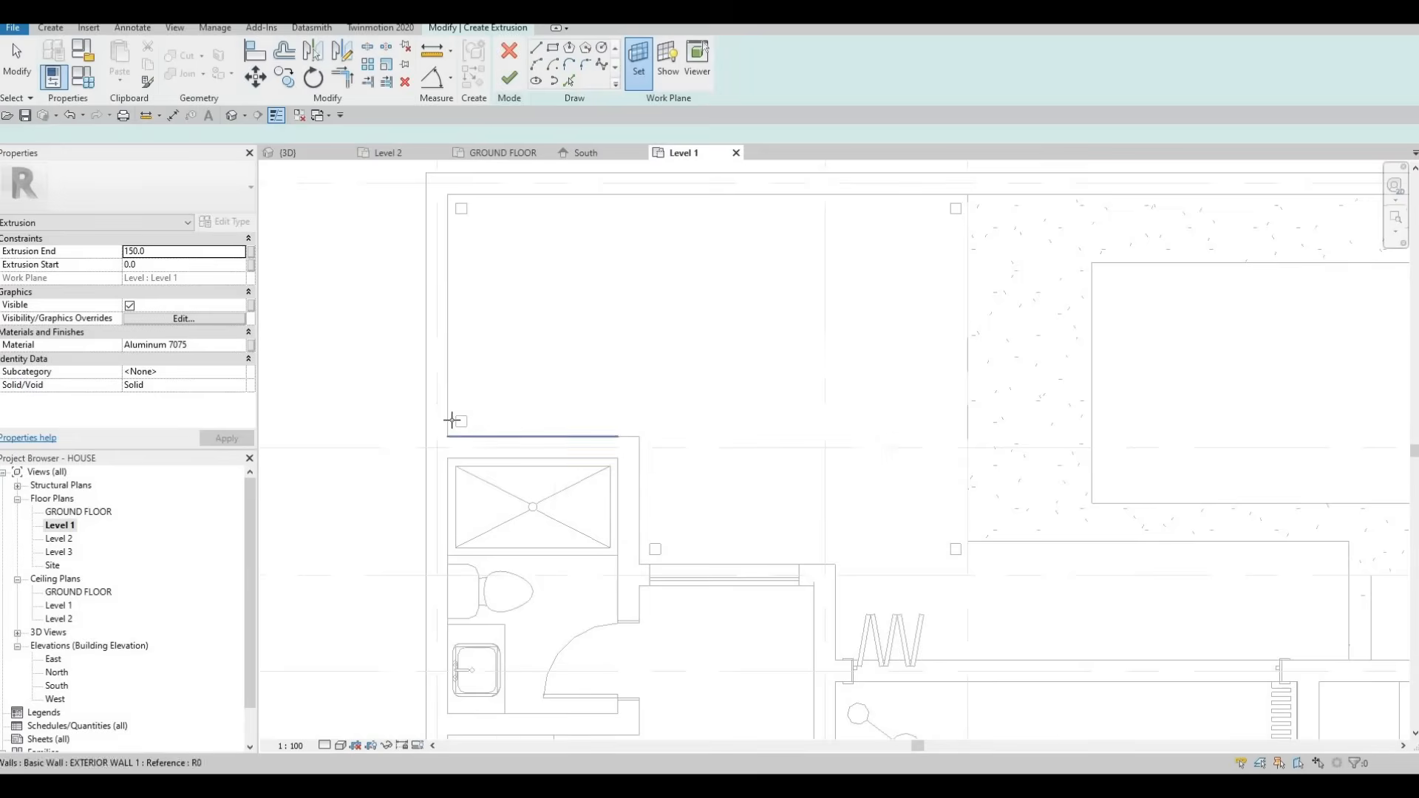
scroll(458, 418, "up", 4)
key("Tab")
key("Tab")
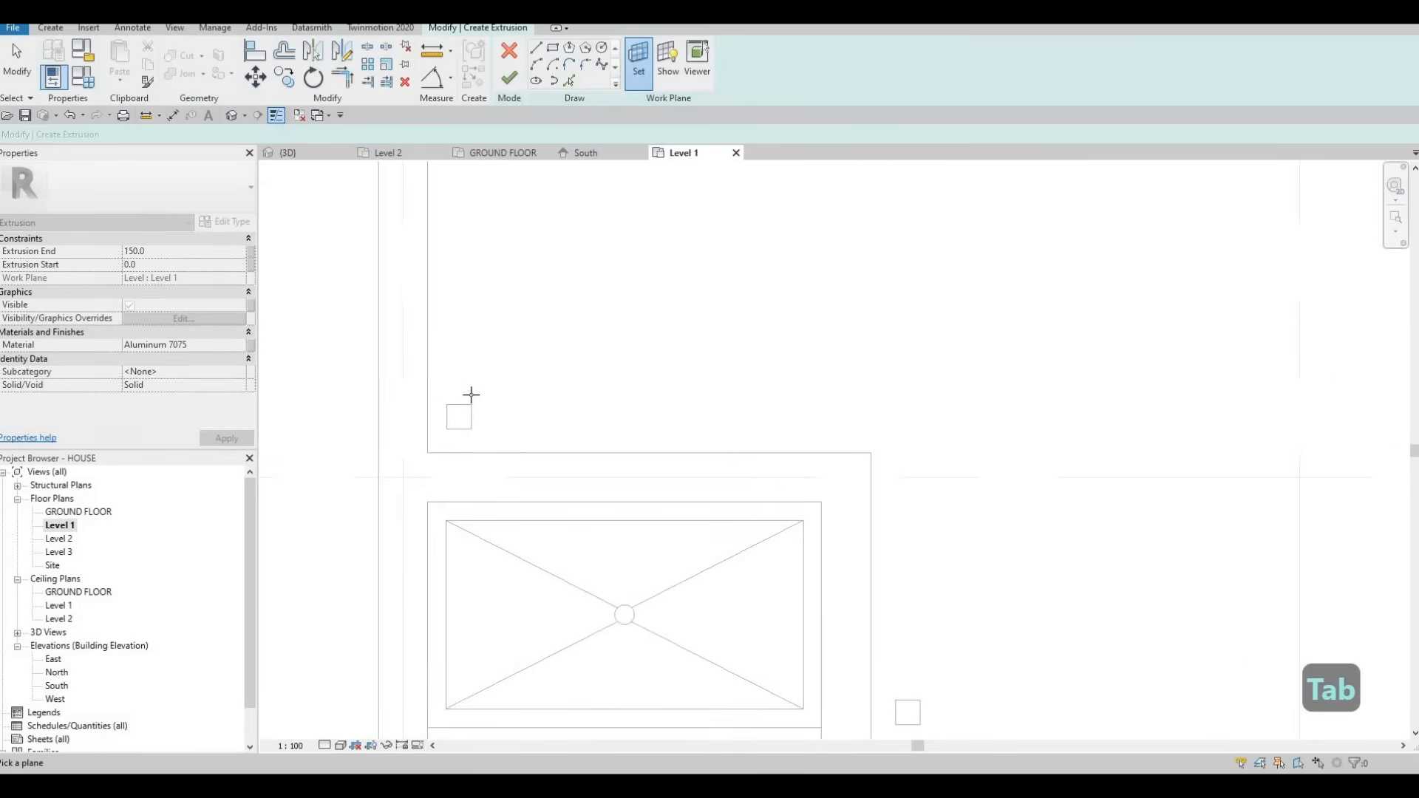
scroll(480, 332, "down", 5)
scroll(509, 290, "up", 2)
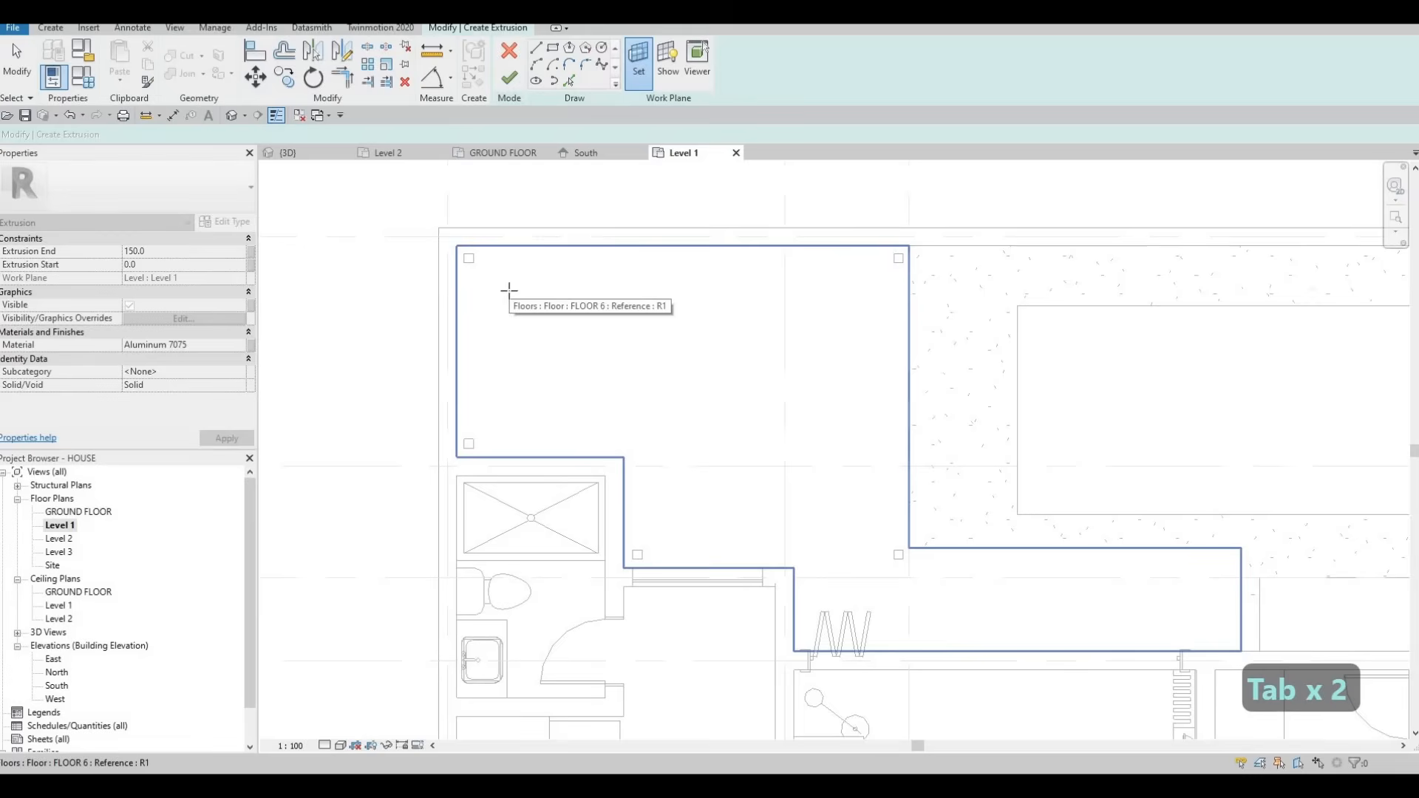
left_click(508, 290)
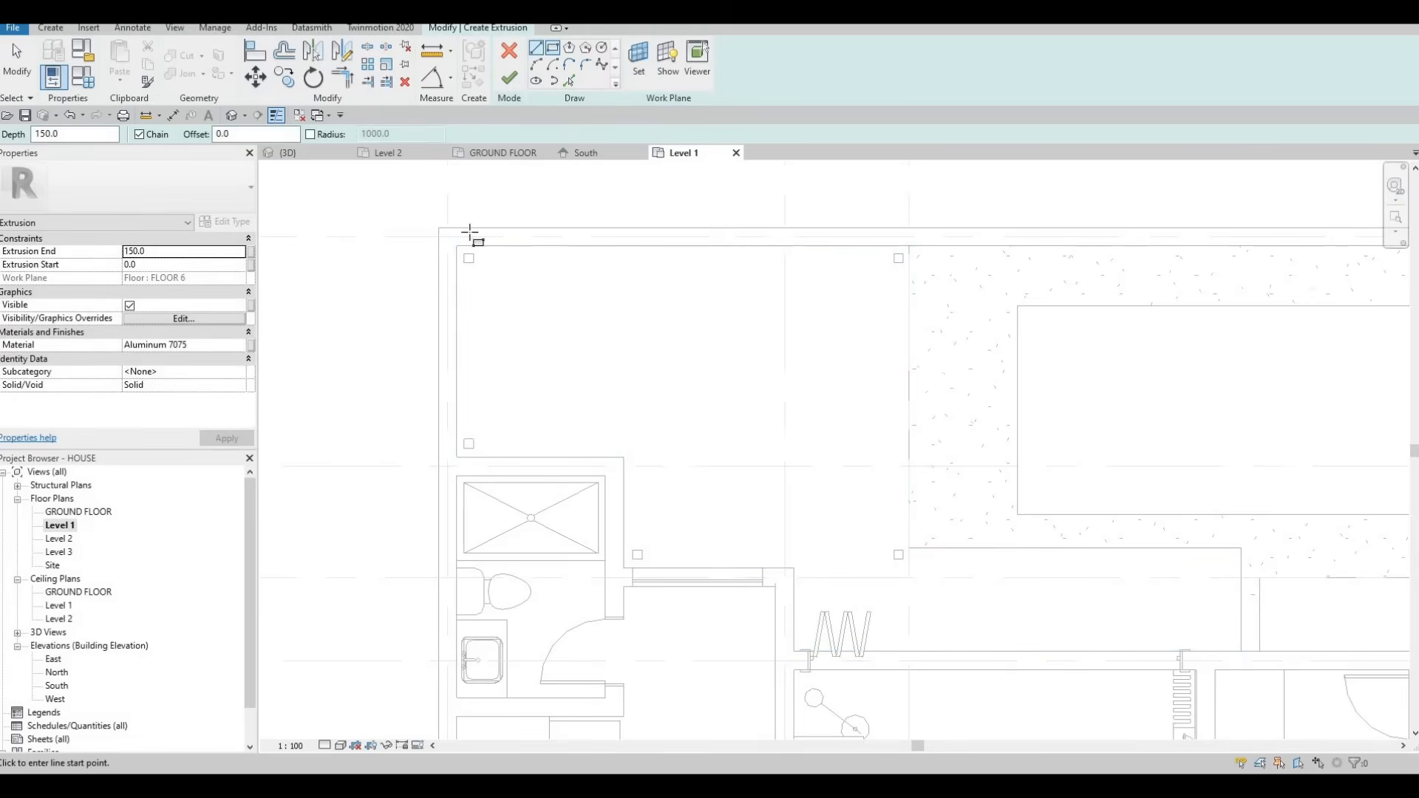
Sketch a rectangle about 2100 mm deep from the north-west post's outer corner down to the outer edge of the post above the shower
scroll(462, 269, "up", 5)
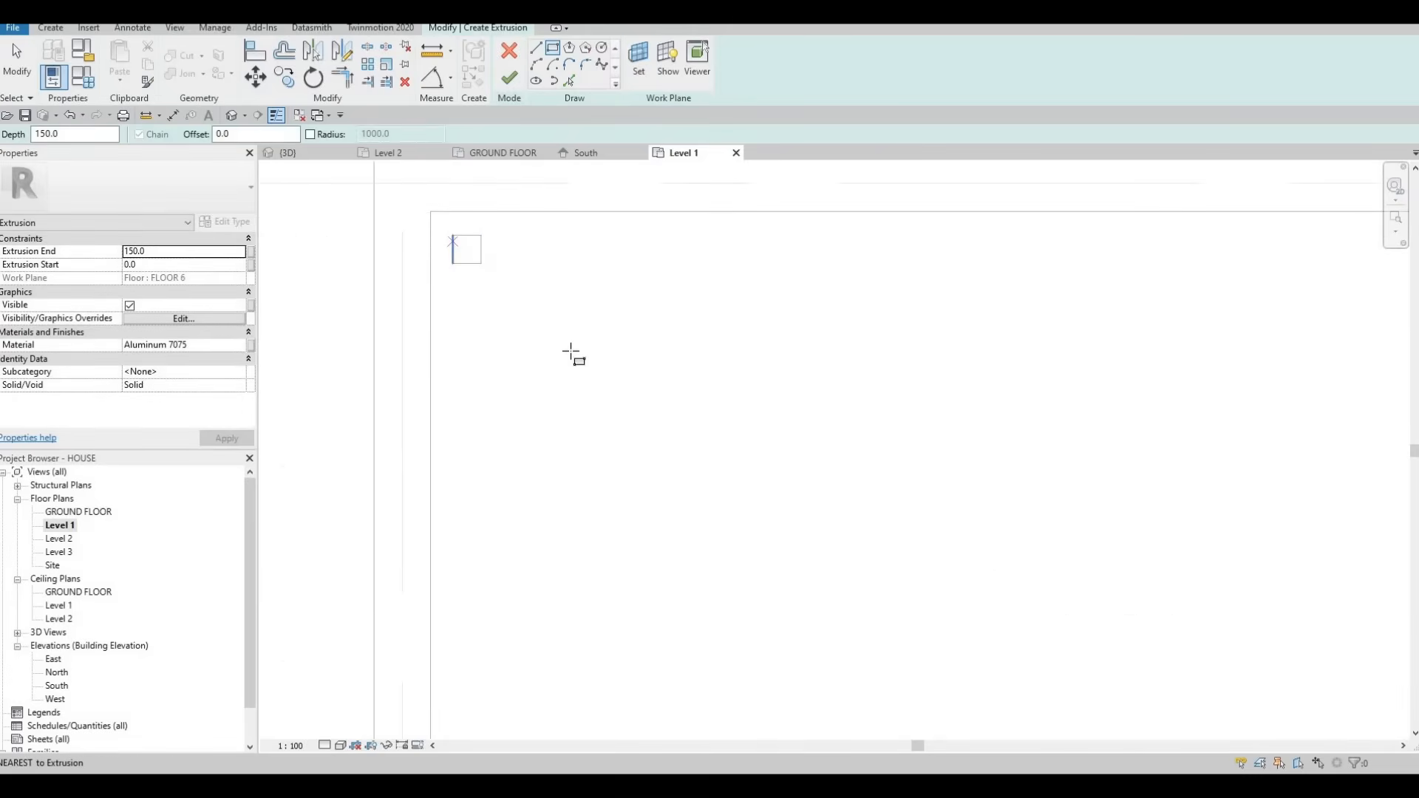
left_click(451, 235)
scroll(591, 367, "down", 5)
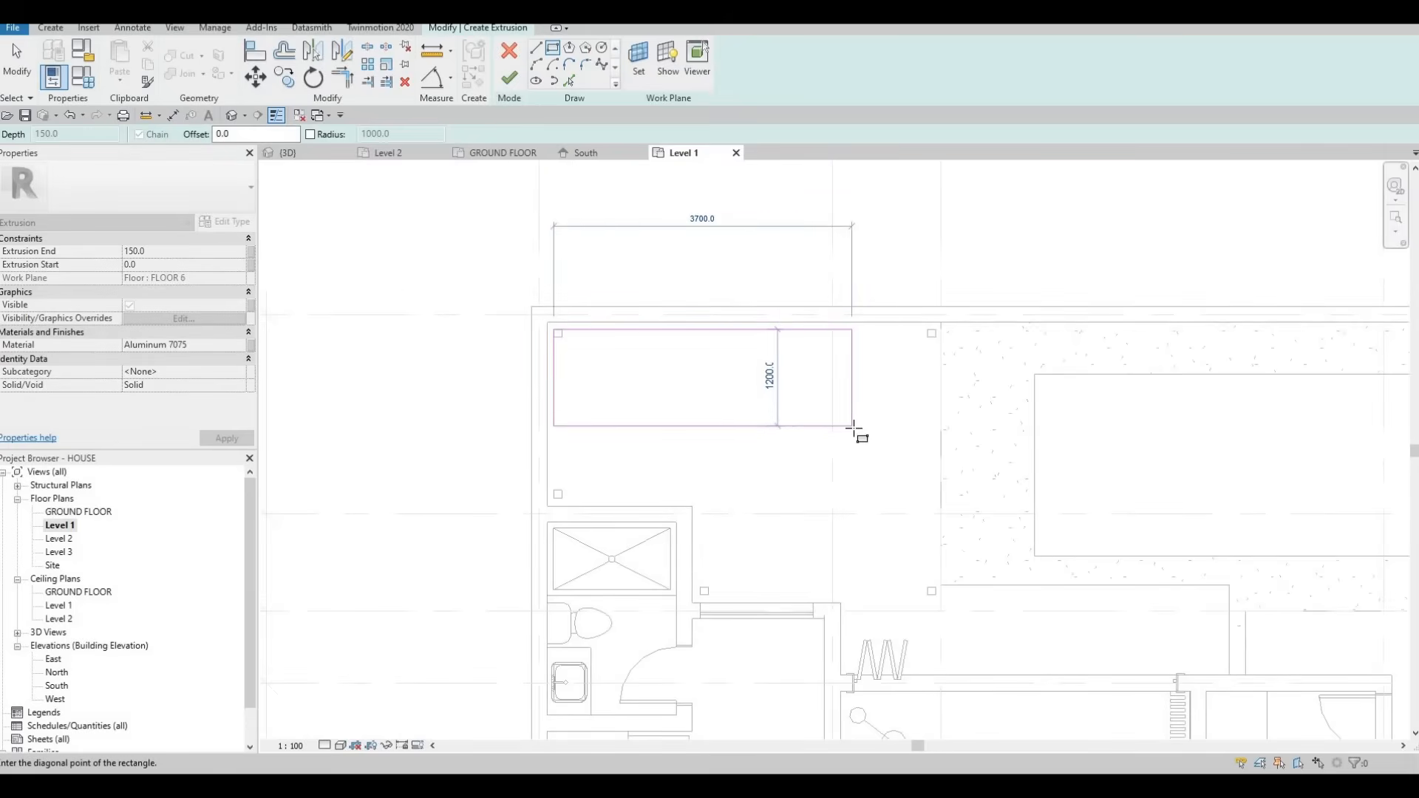
left_click(625, 512)
key("Escape")
scroll(532, 488, "up", 3)
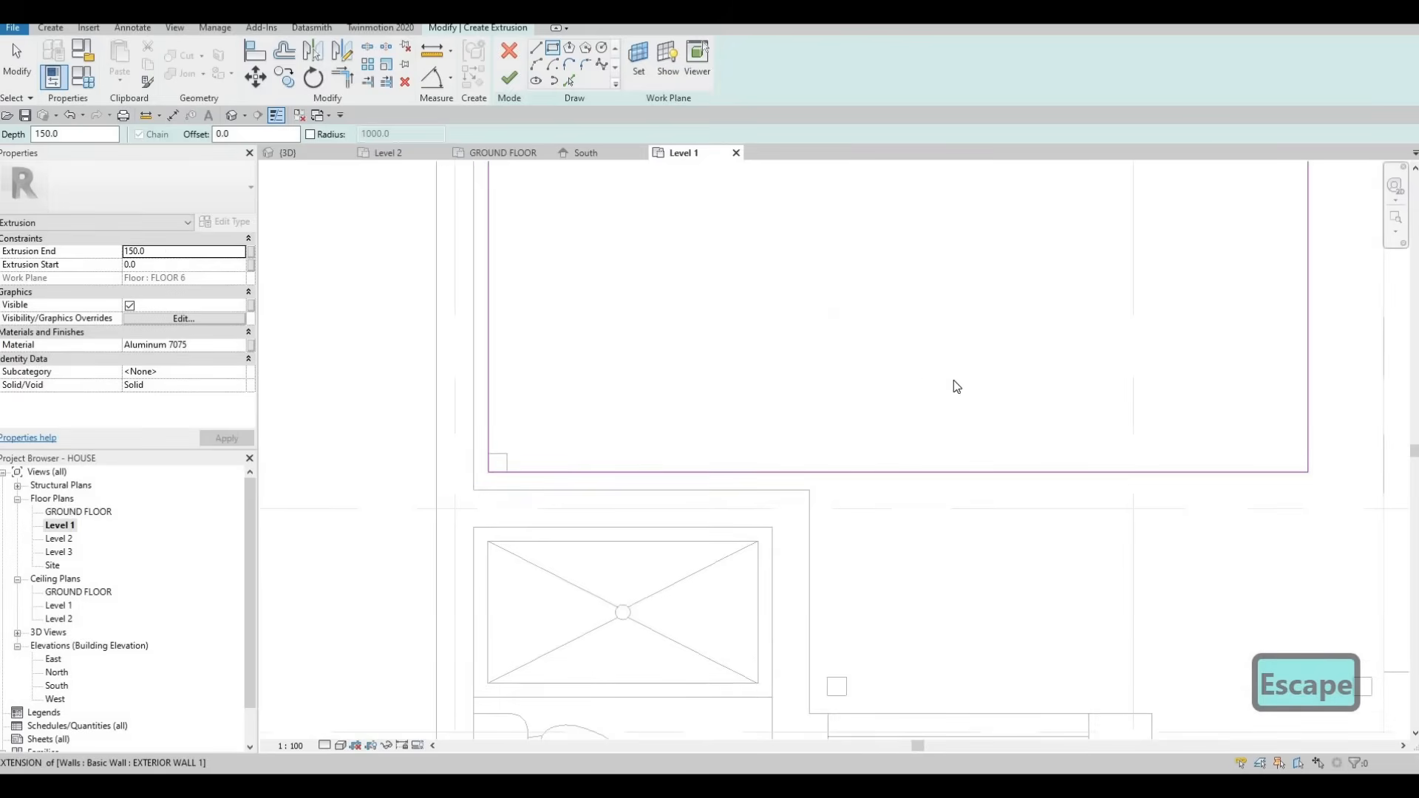
scroll(957, 386, "down", 2)
scroll(1045, 307, "up", 2)
key("Escape")
Move the rectangle's east side to the north-east post and align it with the post's outer face
left_click(1046, 294)
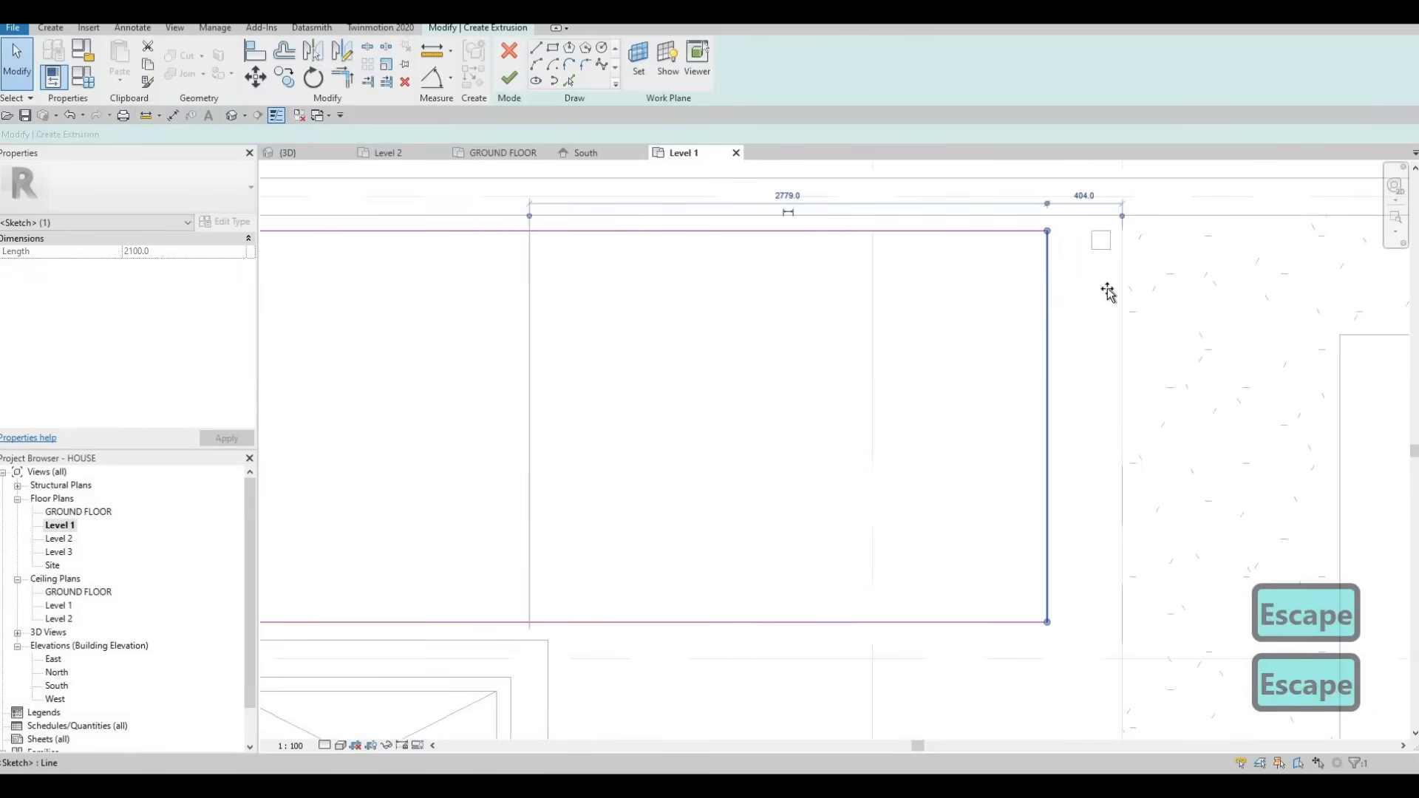
left_click_drag(1108, 292, 1109, 289)
scroll(1068, 295, "up", 2)
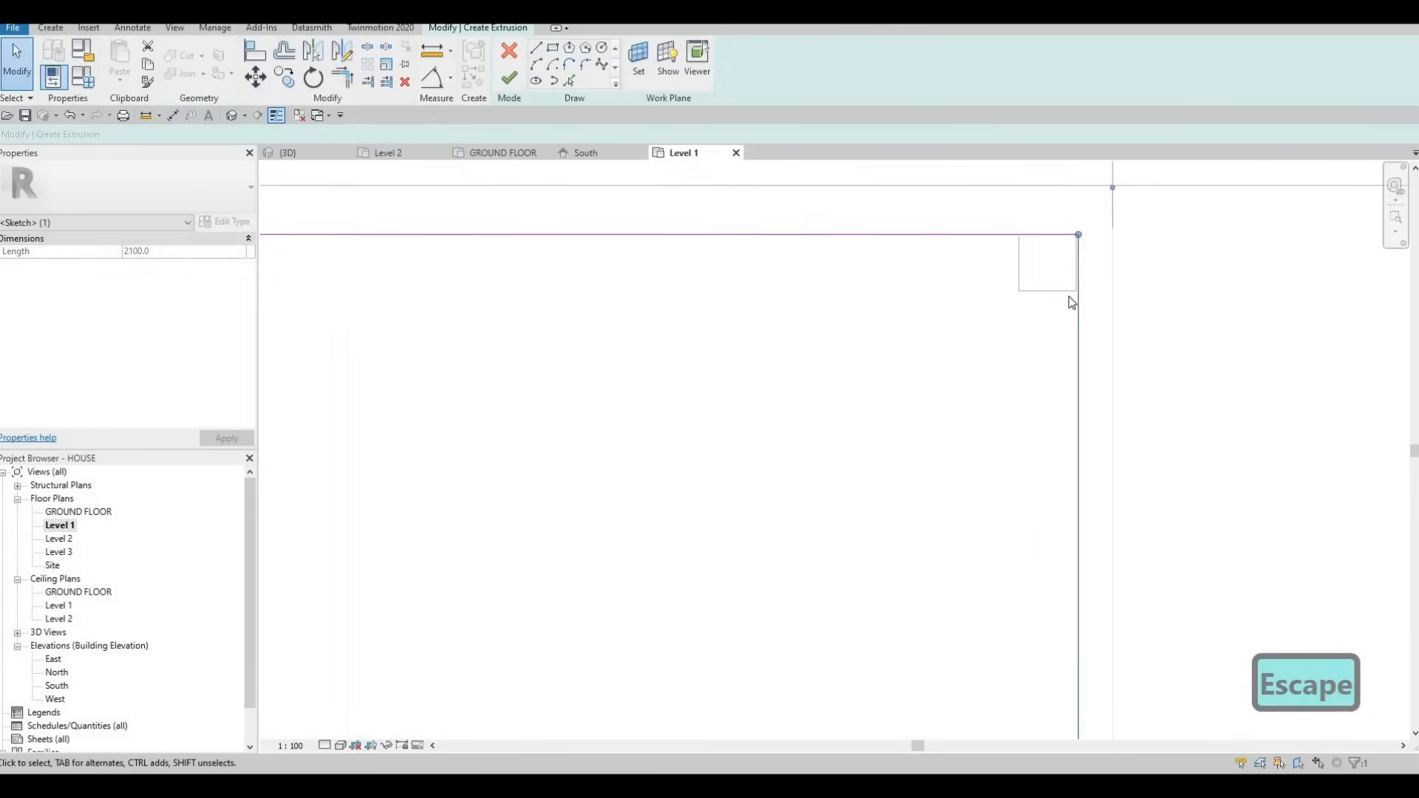
key("a")
key("l")
scroll(1072, 277, "up", 2)
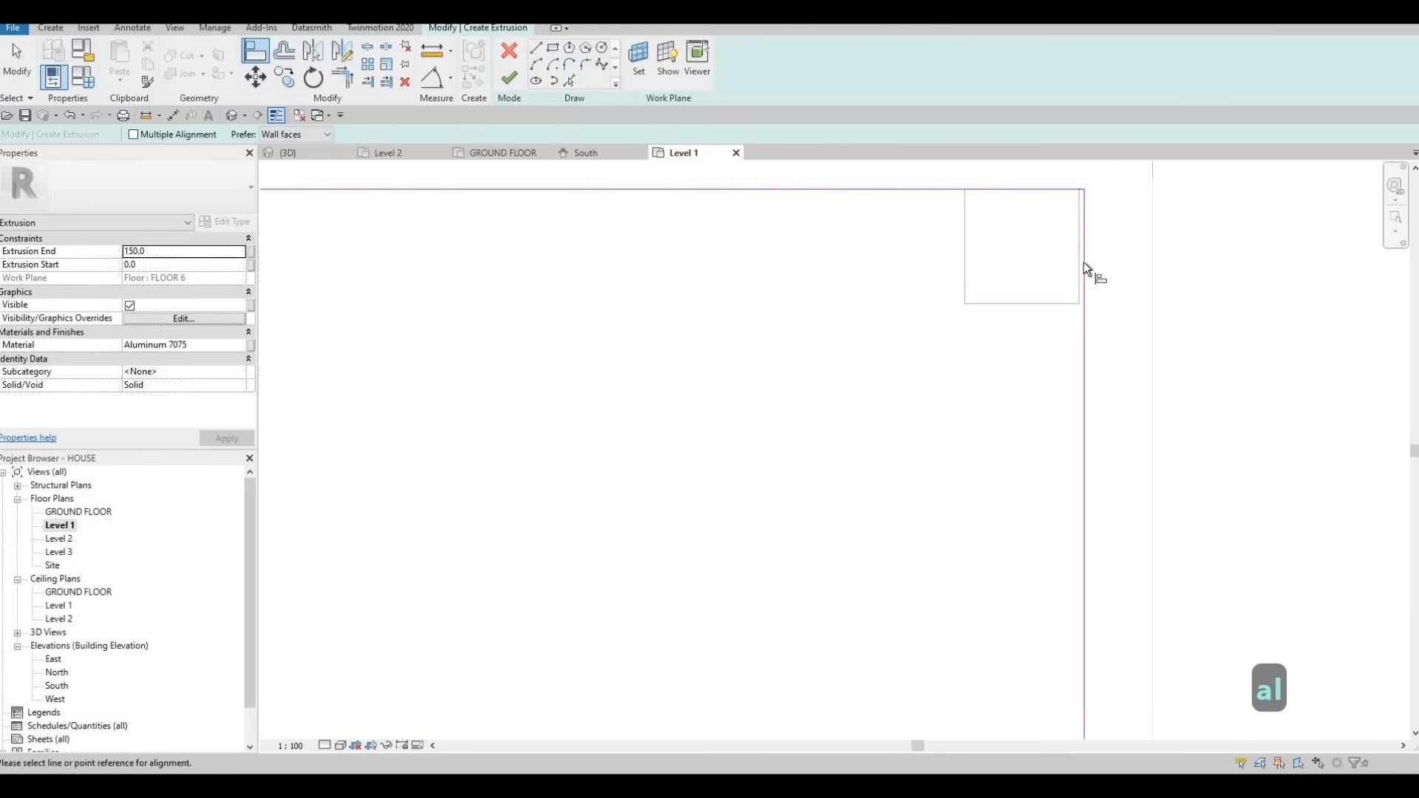
left_click(1081, 263)
left_click(1084, 265)
key("Escape")
scroll(1010, 287, "down", 5)
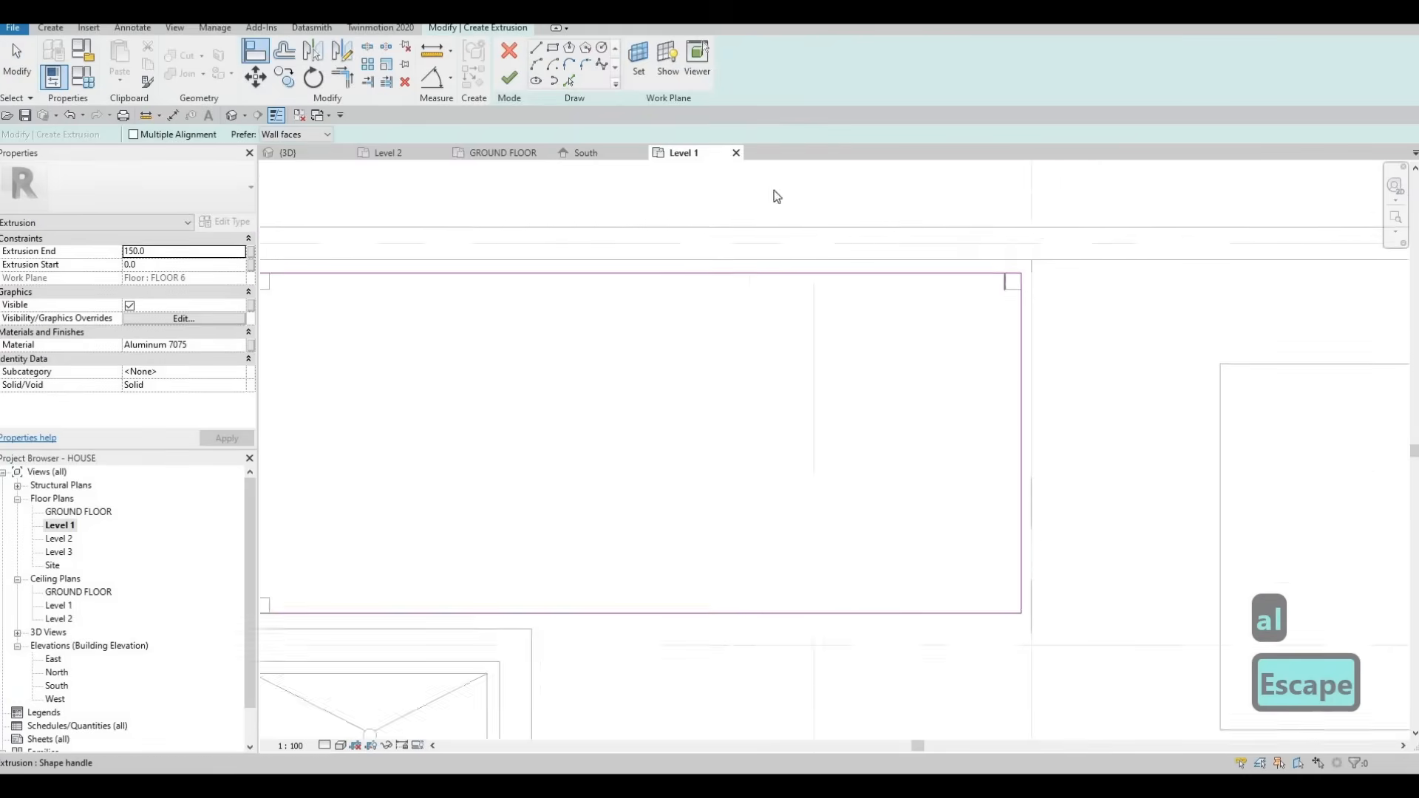
key("Escape")
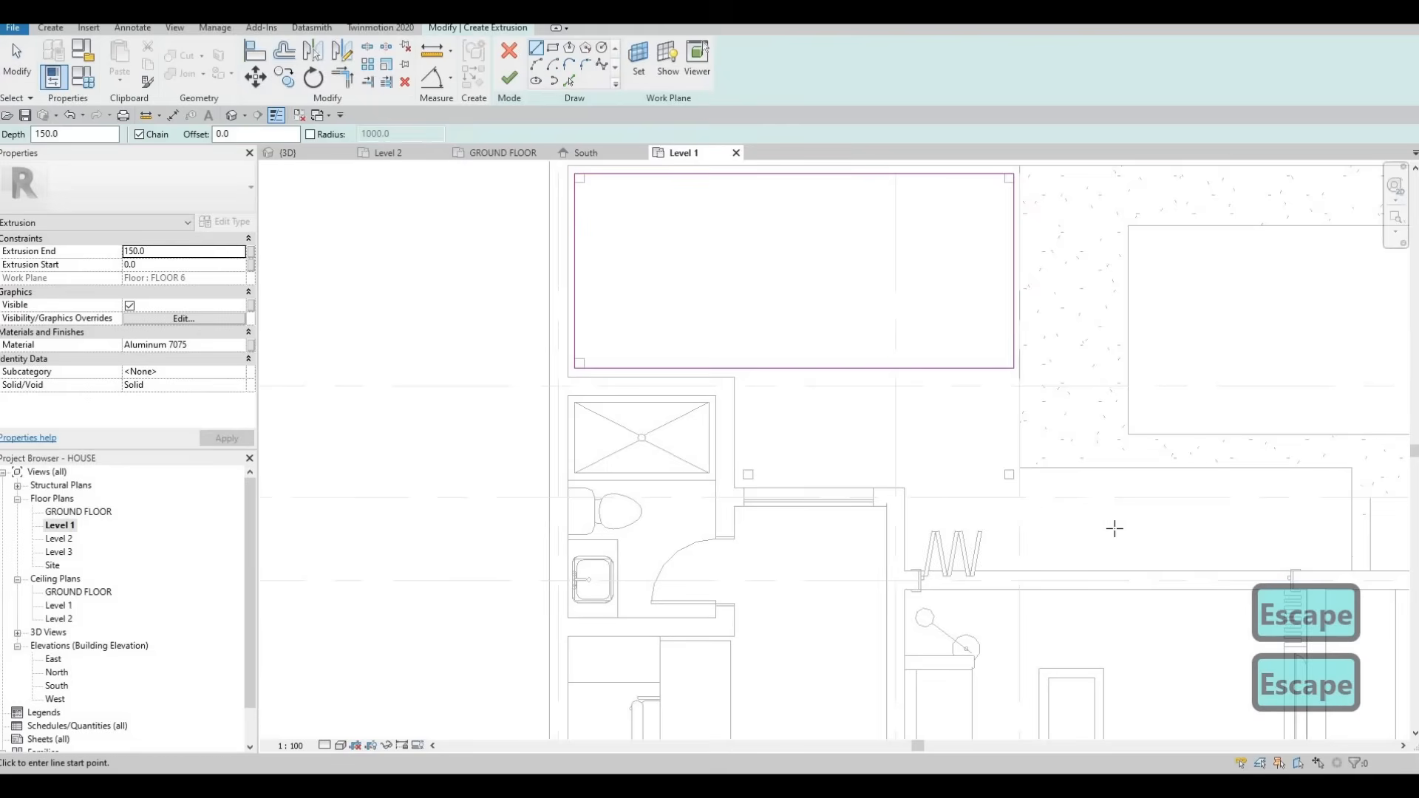
Draw a horizontal line along the south-east post's outer edge and a short vertical line up the west face of the post beside the sliding door
scroll(974, 454, "up", 5)
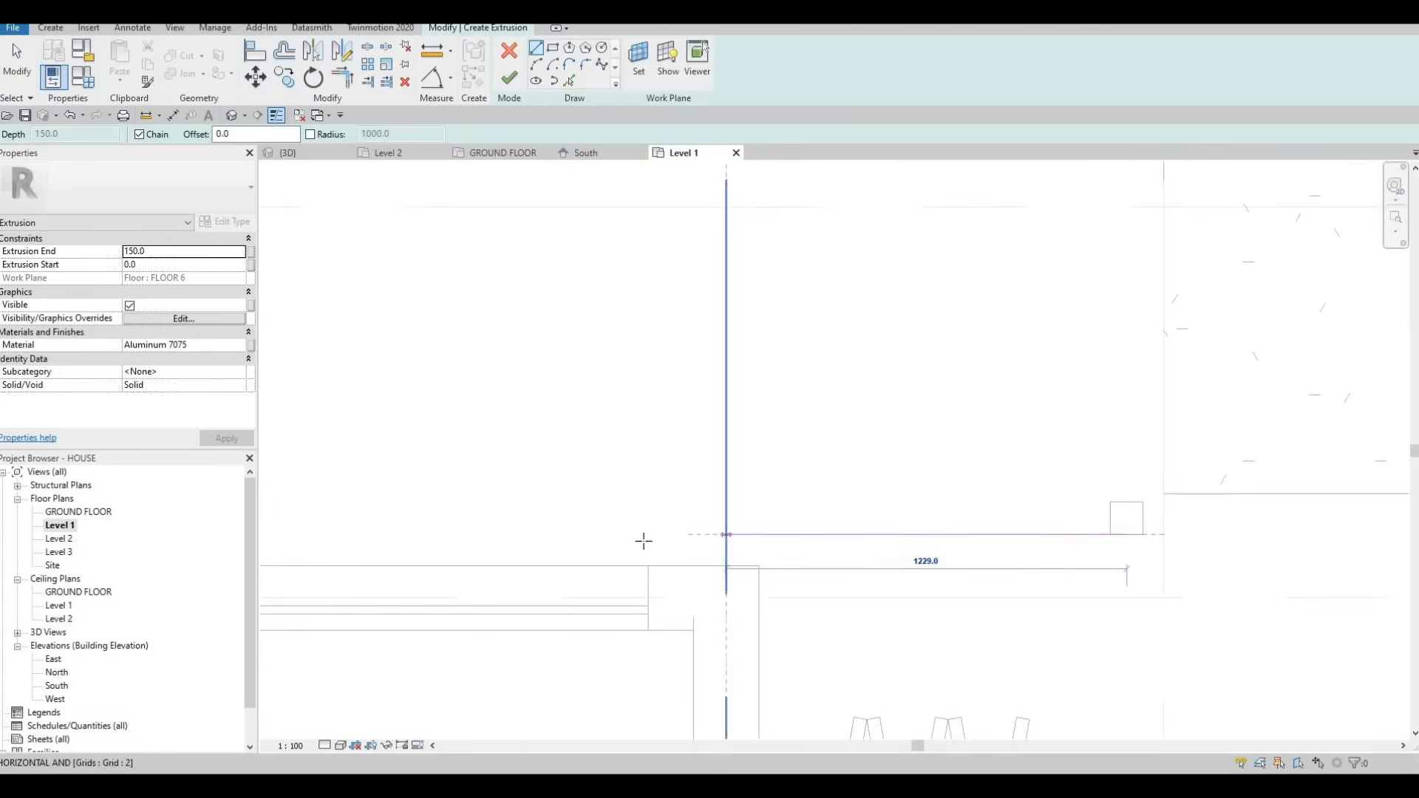
left_click(648, 534)
key("Escape")
middle_click_drag(526, 503, 900, 483)
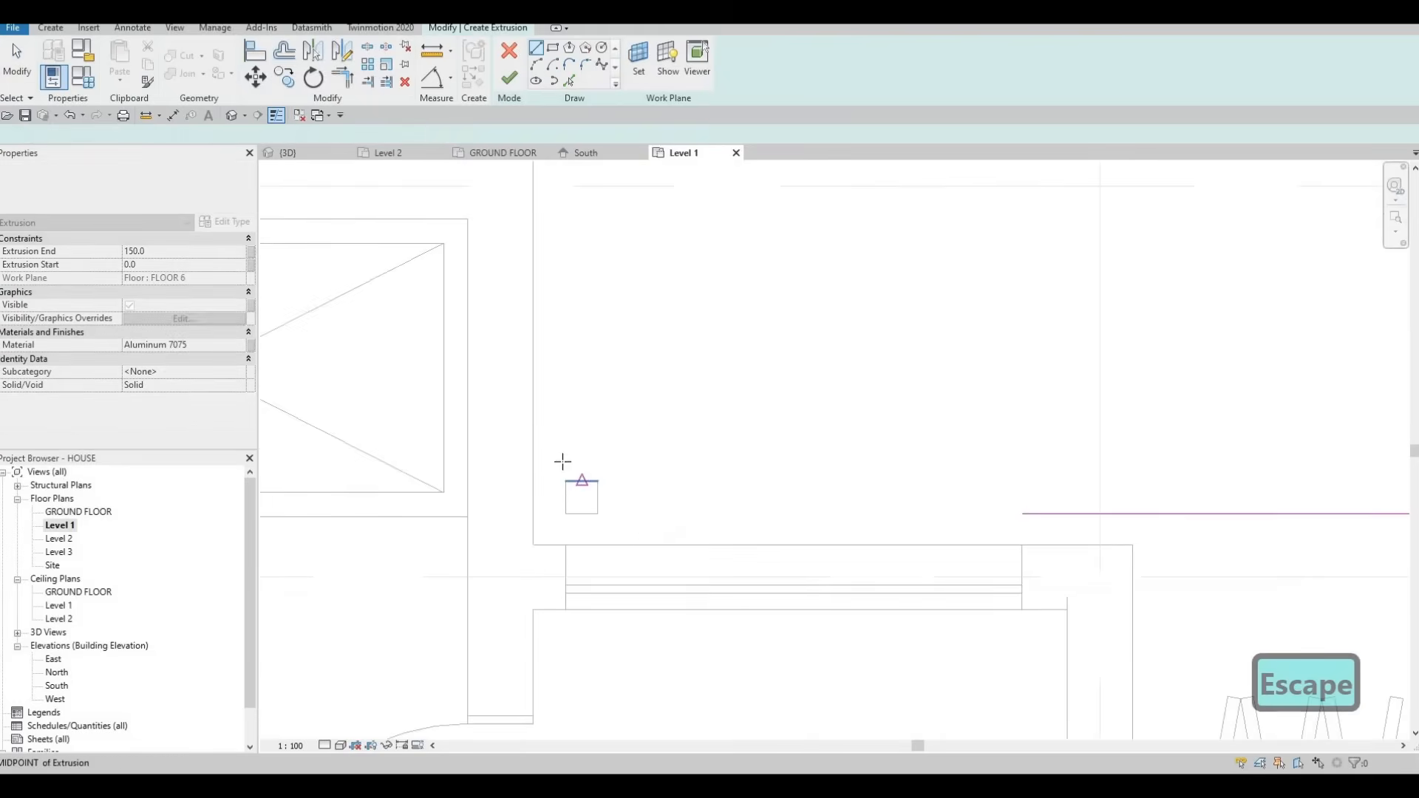
left_click(565, 498)
left_click(564, 395)
key("Escape")
key("Escape")
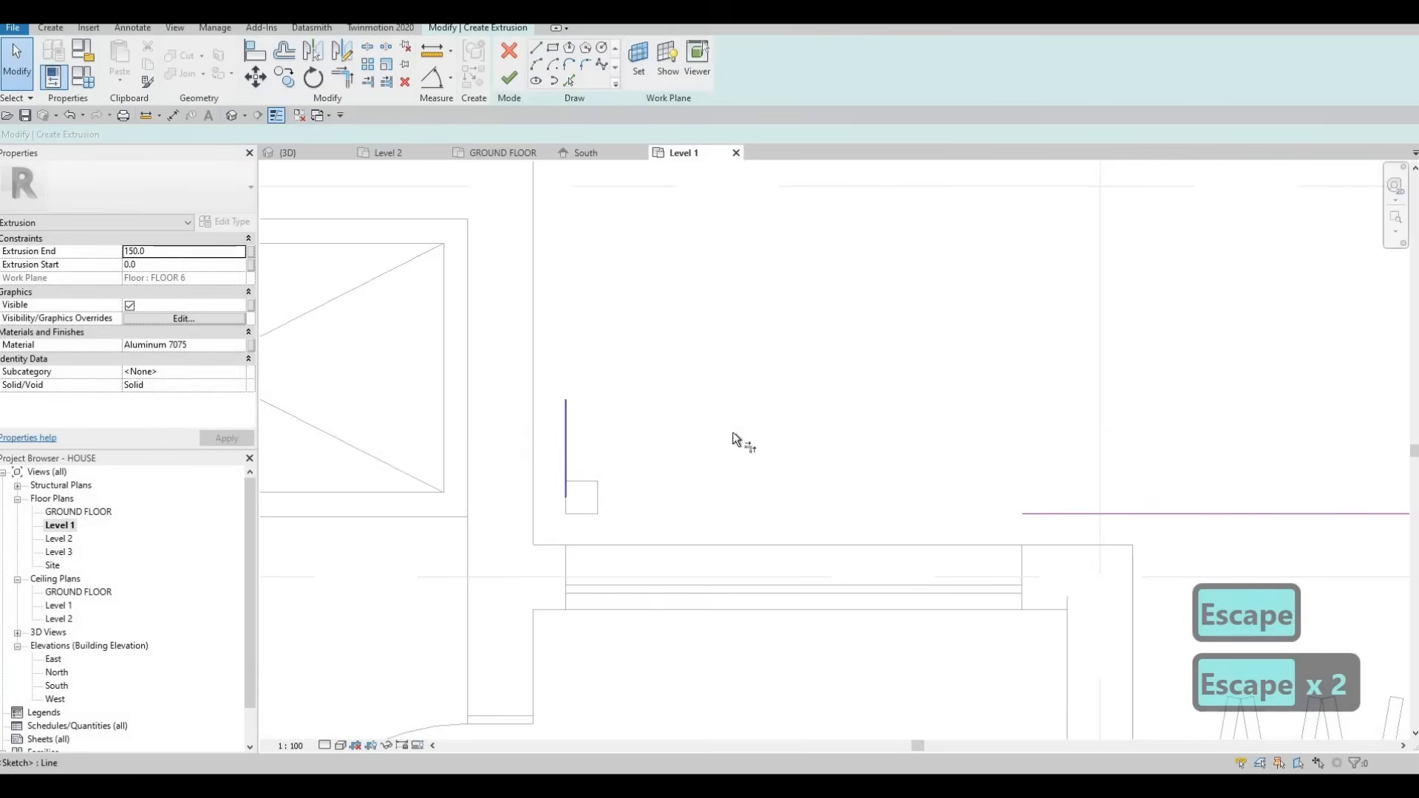
Trim and extend the two new lines with the rectangle to form one closed L-shaped outline around the five posts
key("t")
key("r")
scroll(658, 414, "down", 2)
left_click(909, 470)
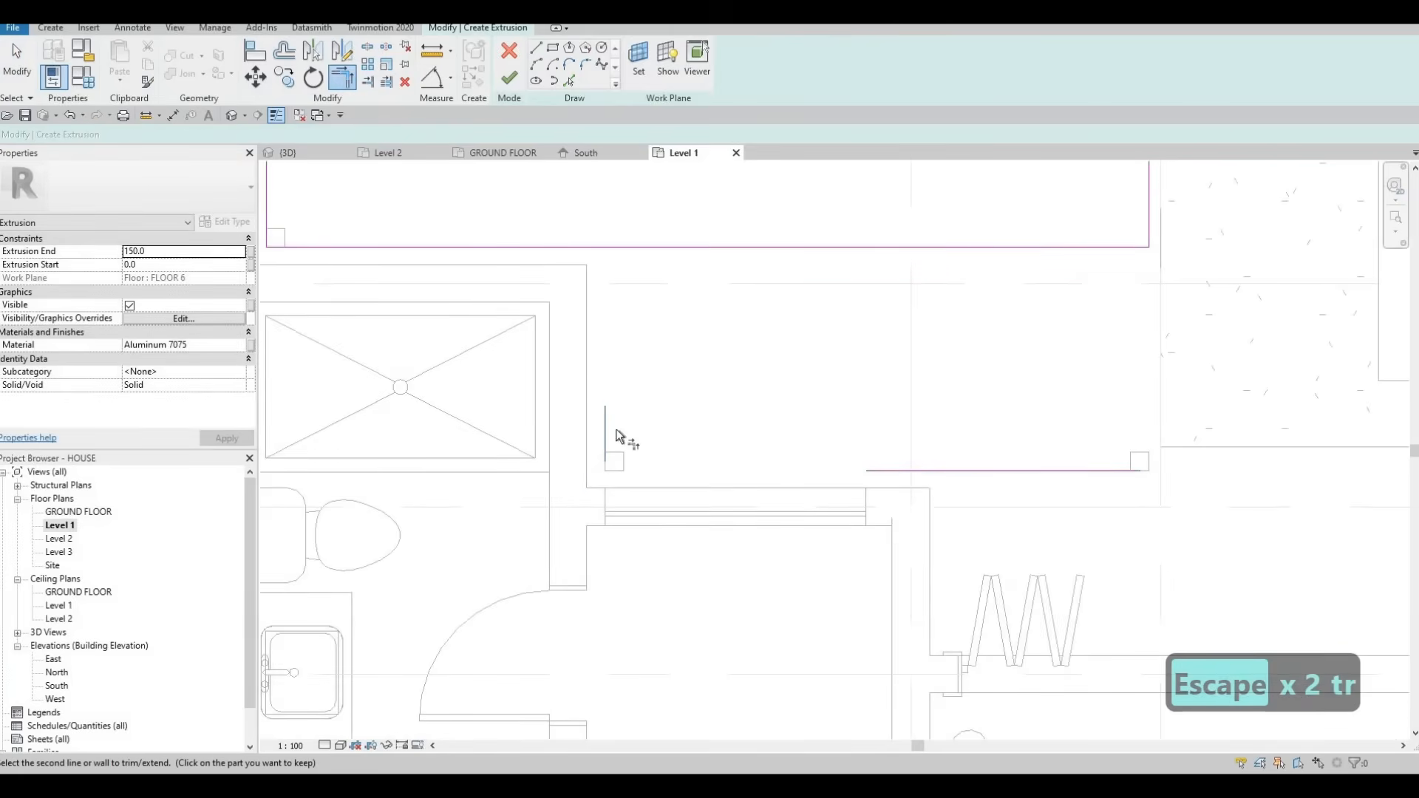
left_click(616, 431)
left_click(569, 242)
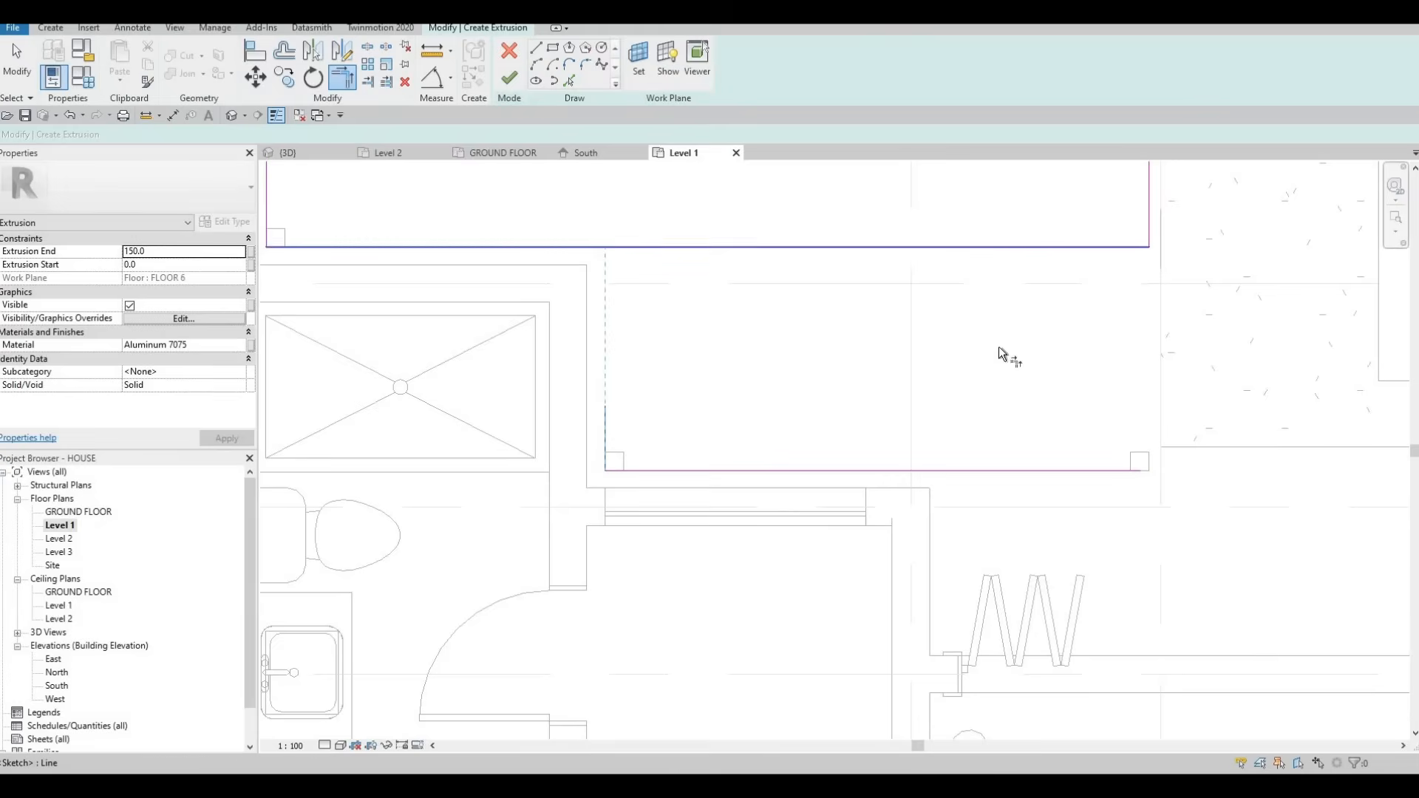
left_click(1071, 470)
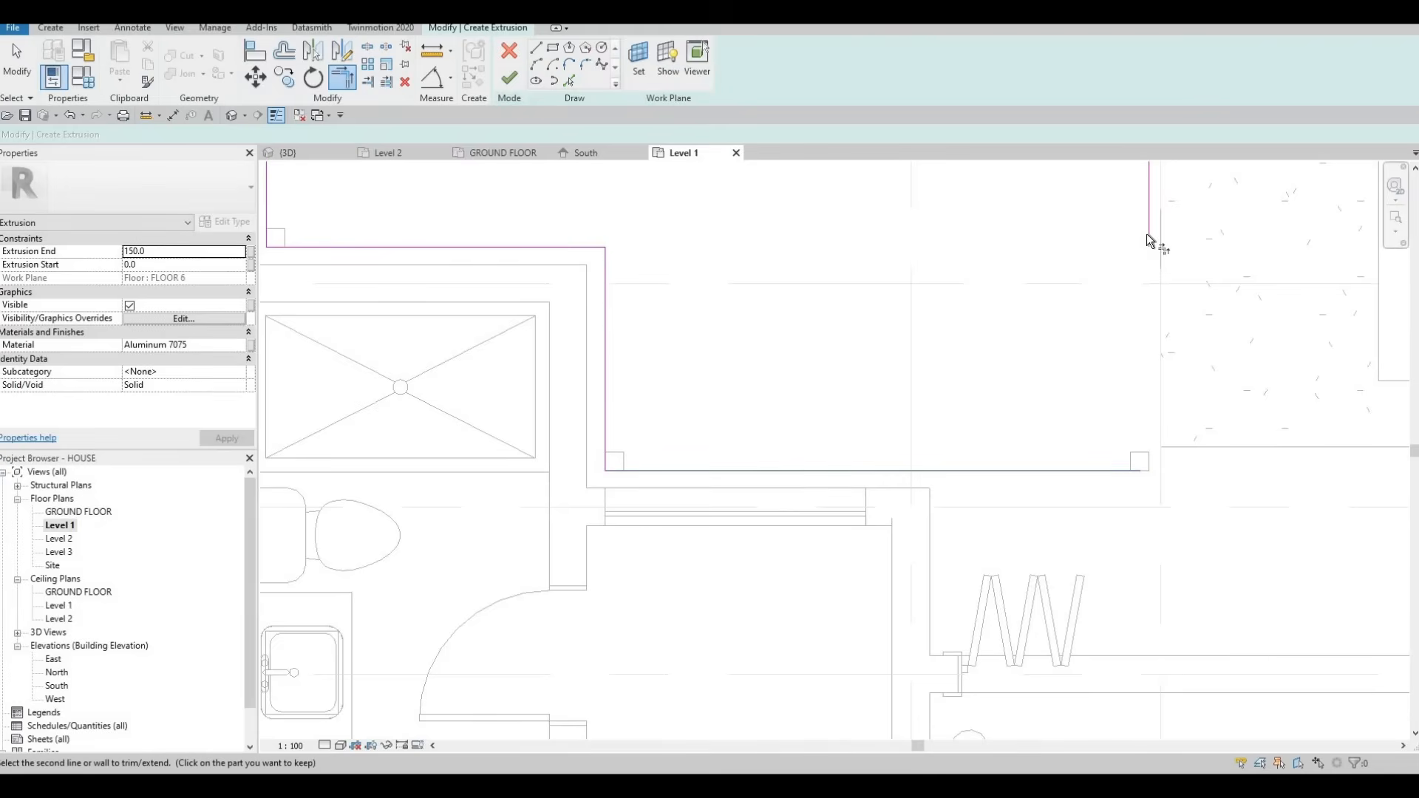
left_click(1146, 234)
scroll(928, 419, "down", 3)
key("Escape")
key("Escape")
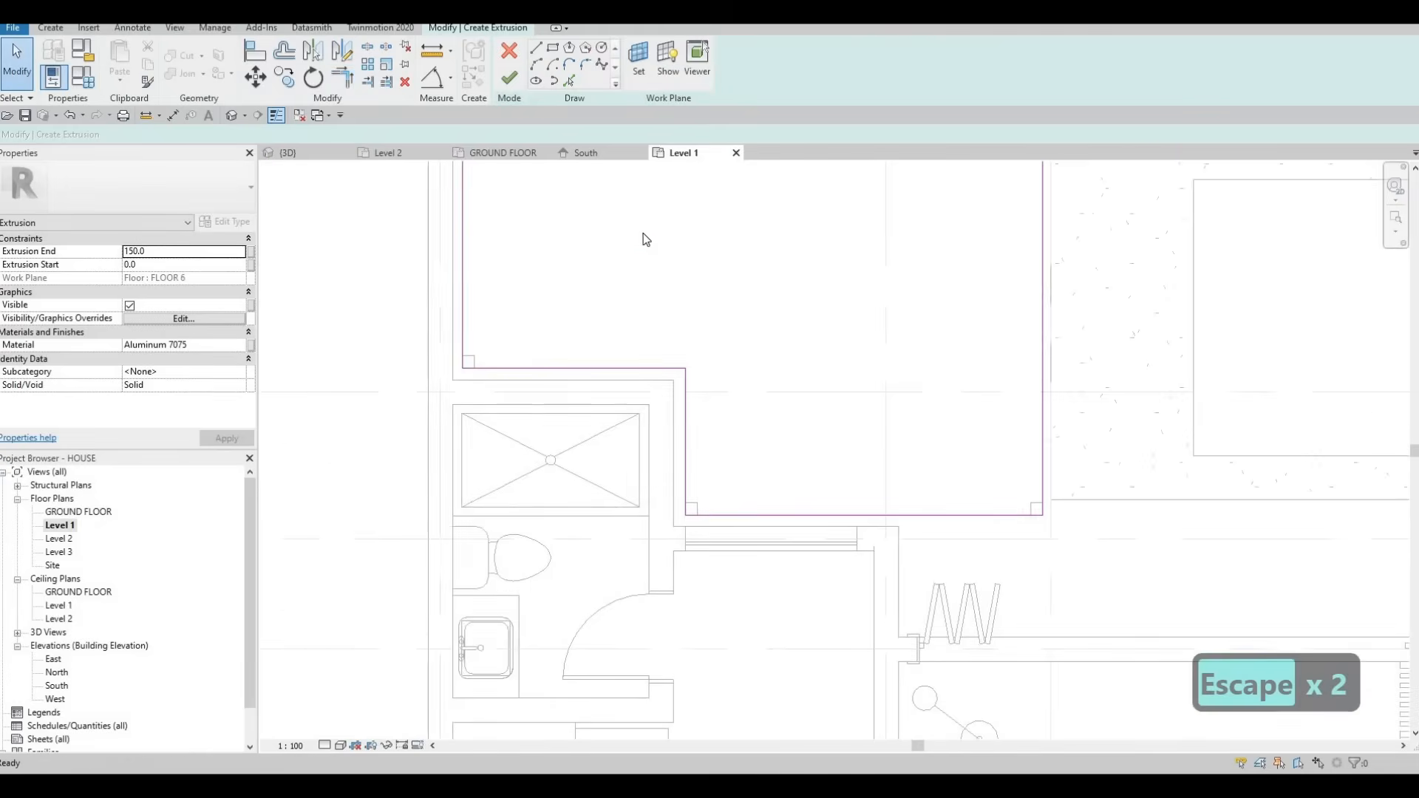
scroll(509, 203, "up", 5)
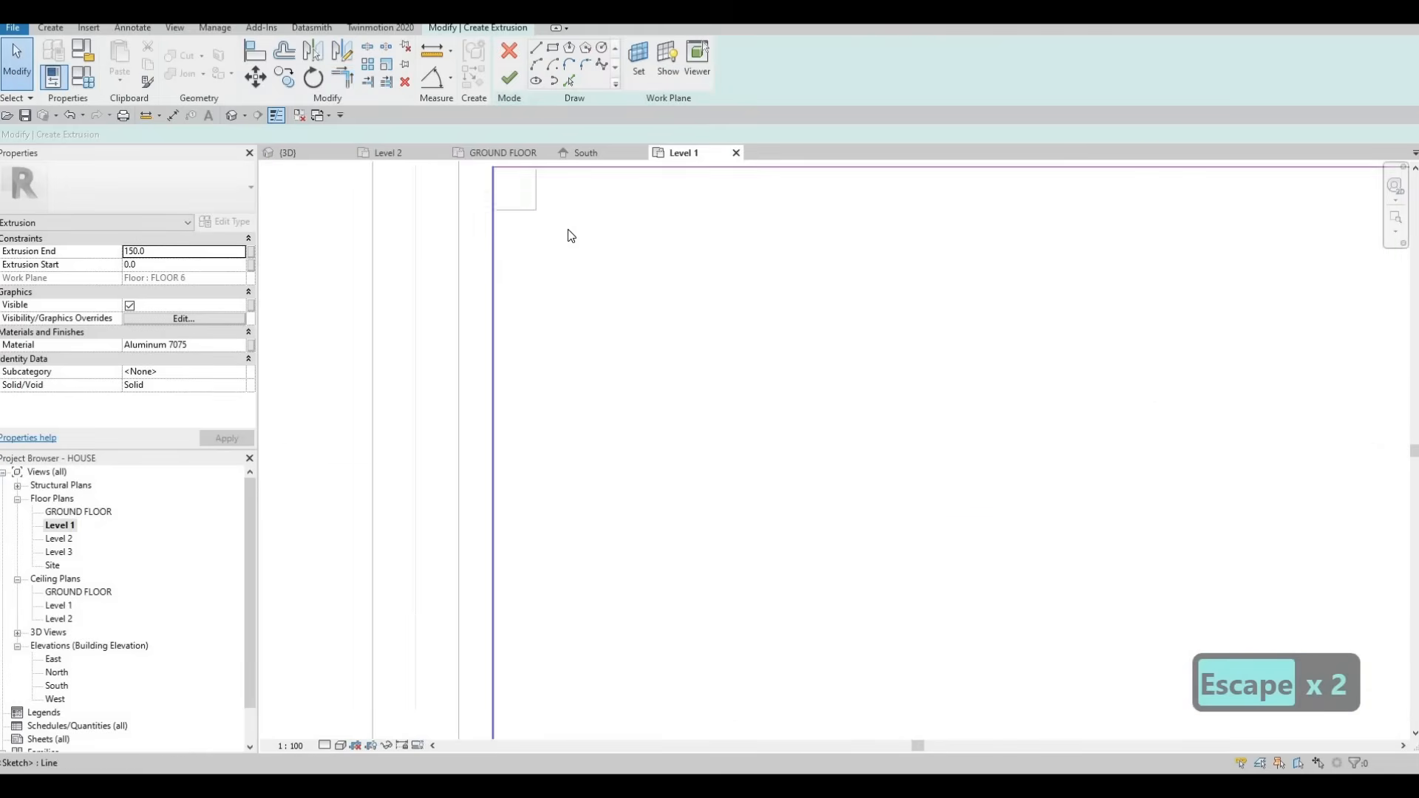
Offset every edge of the L-shaped outline 100 mm inward to create the frame's inner lines
scroll(502, 248, "down", 5)
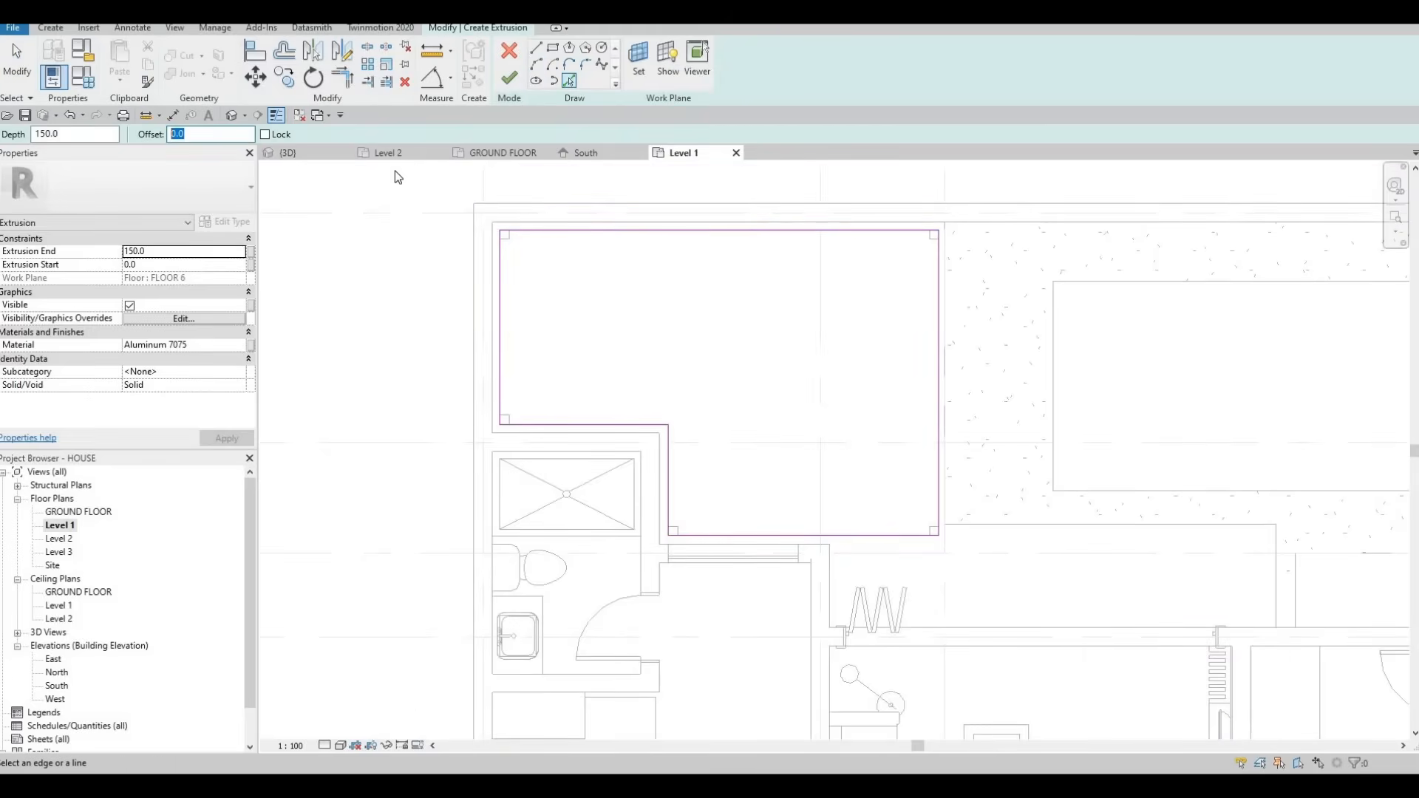
type("100")
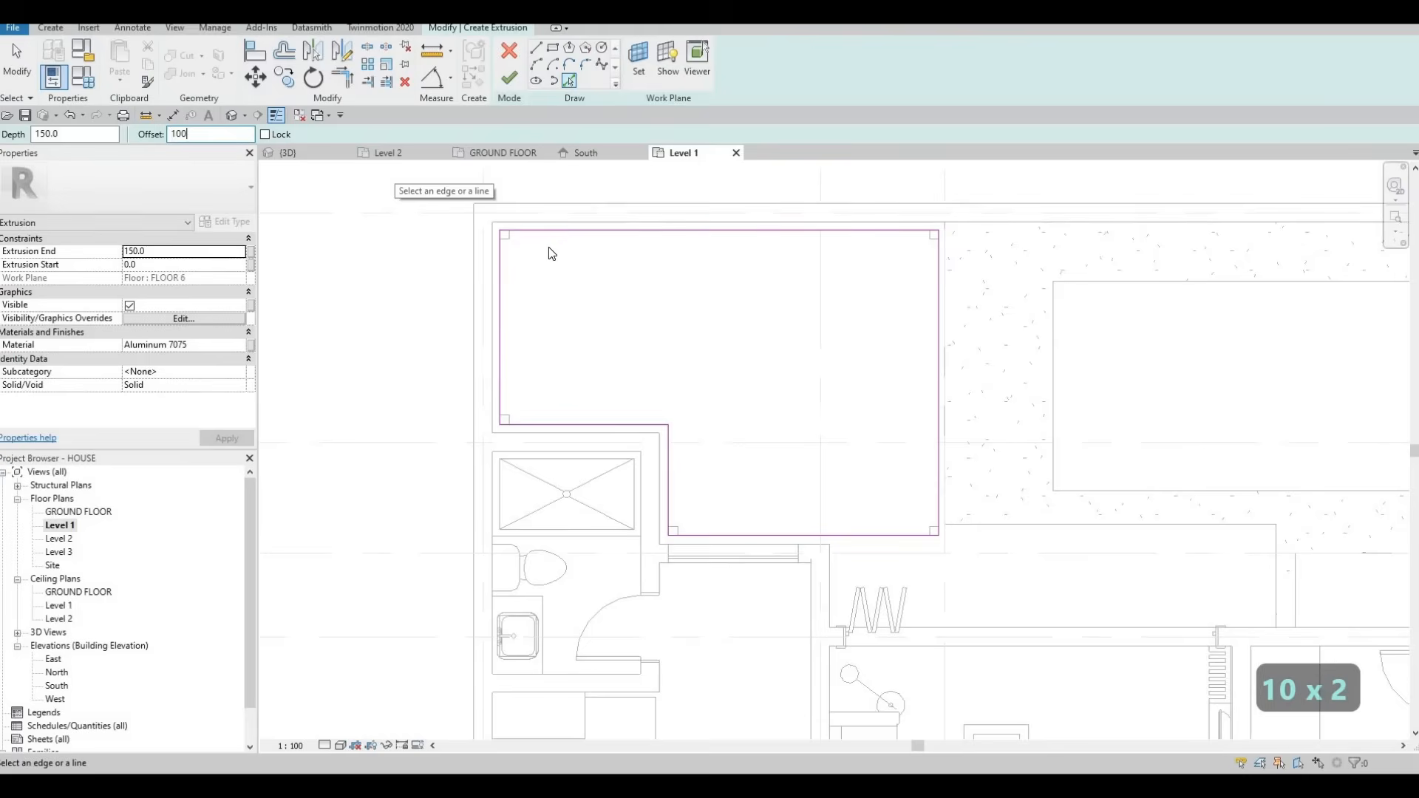
left_click(559, 231)
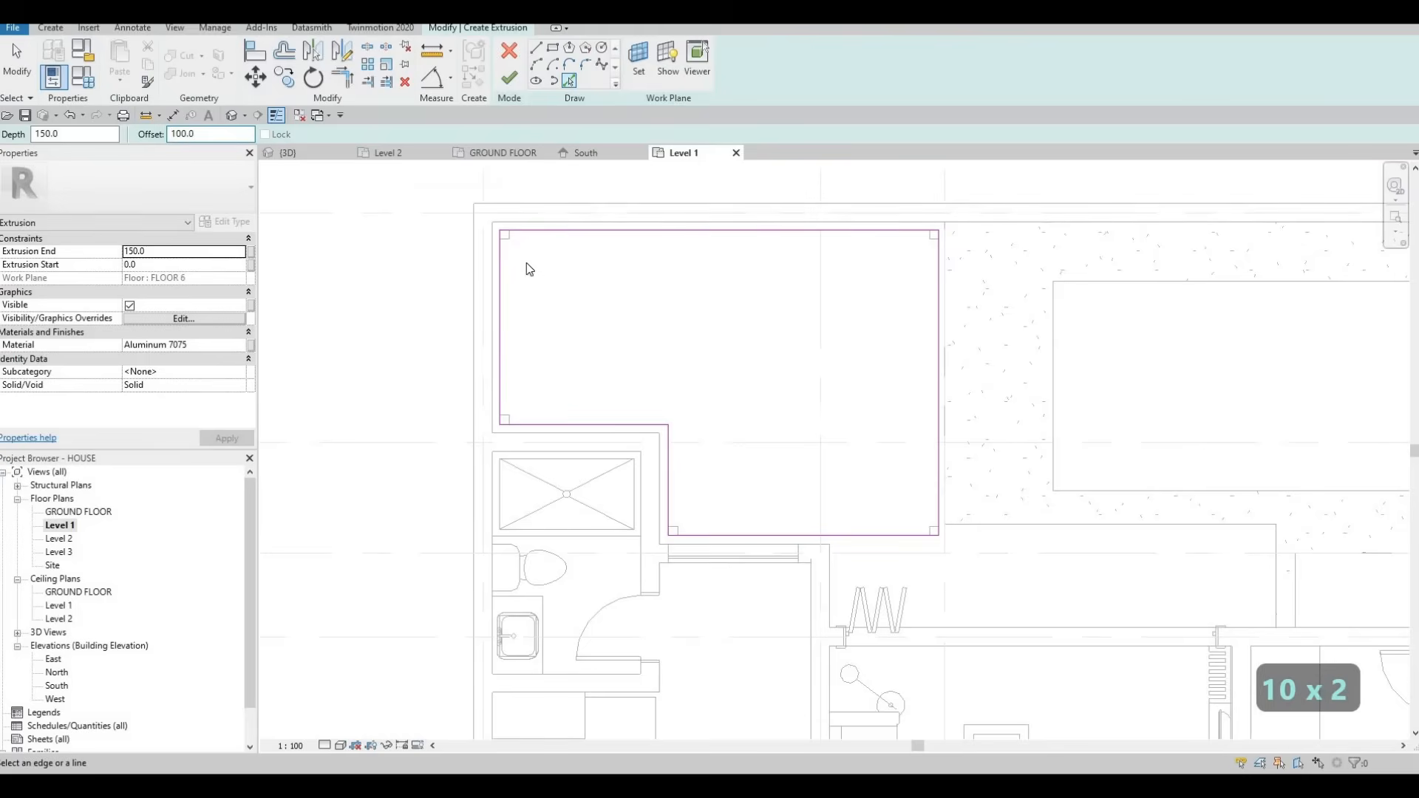
left_click(503, 334)
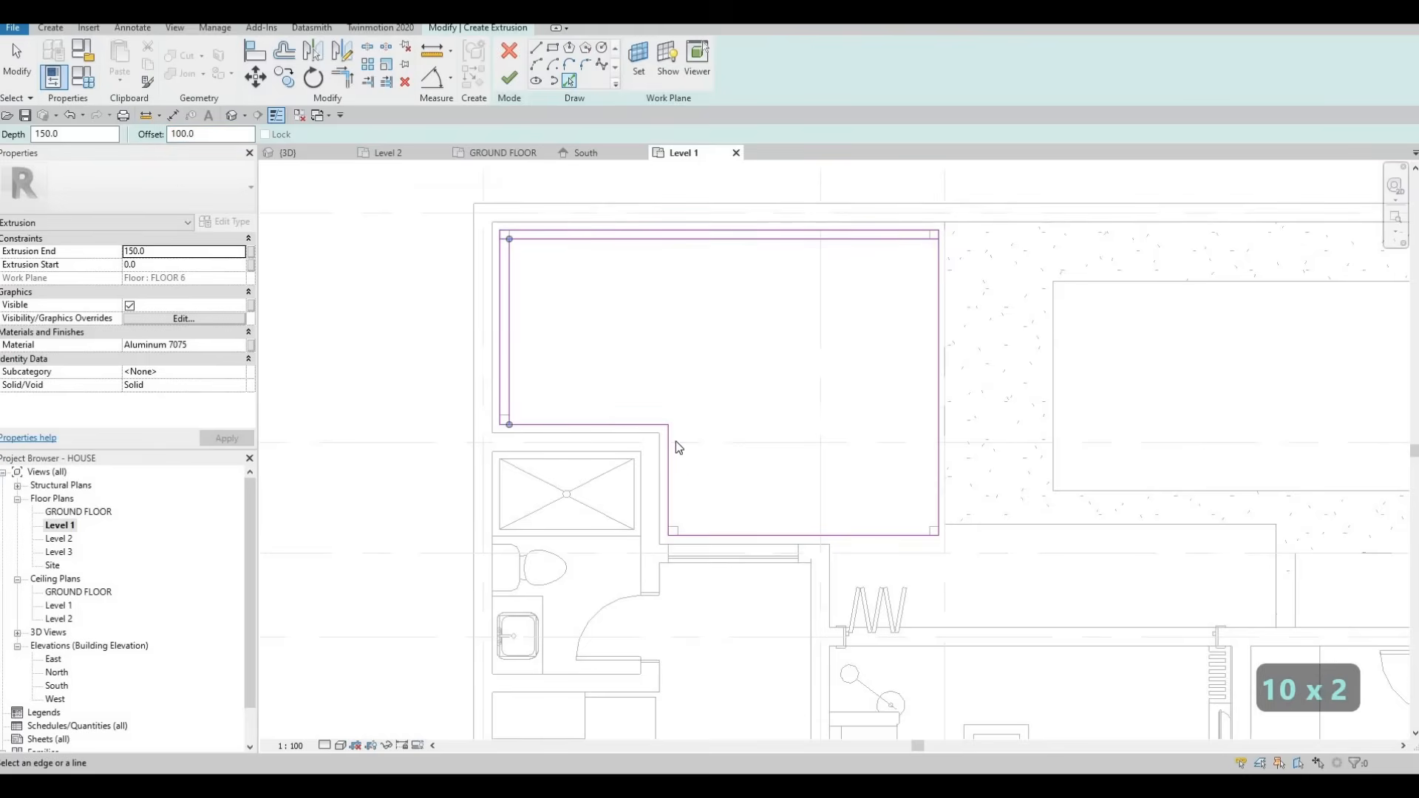
left_click(661, 427)
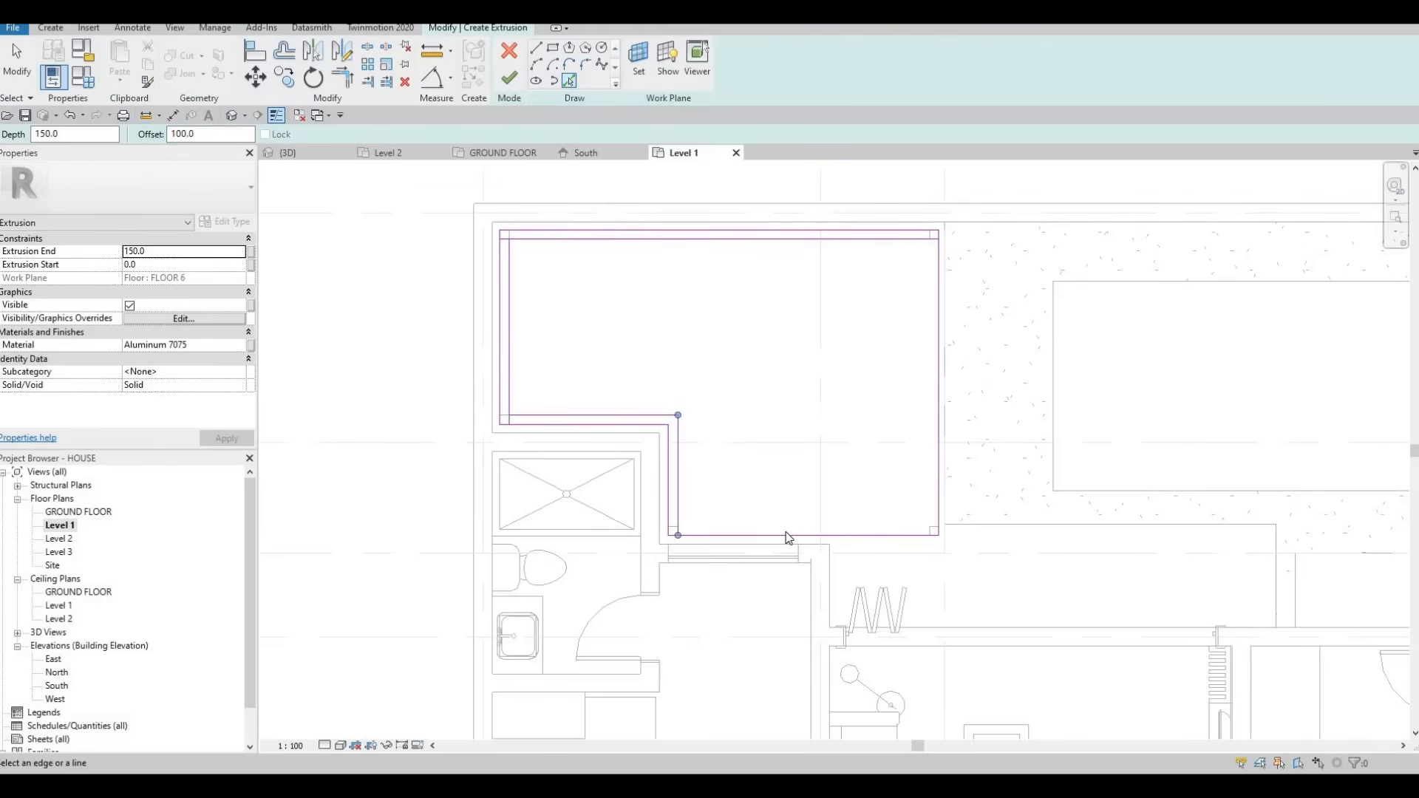
left_click(937, 439)
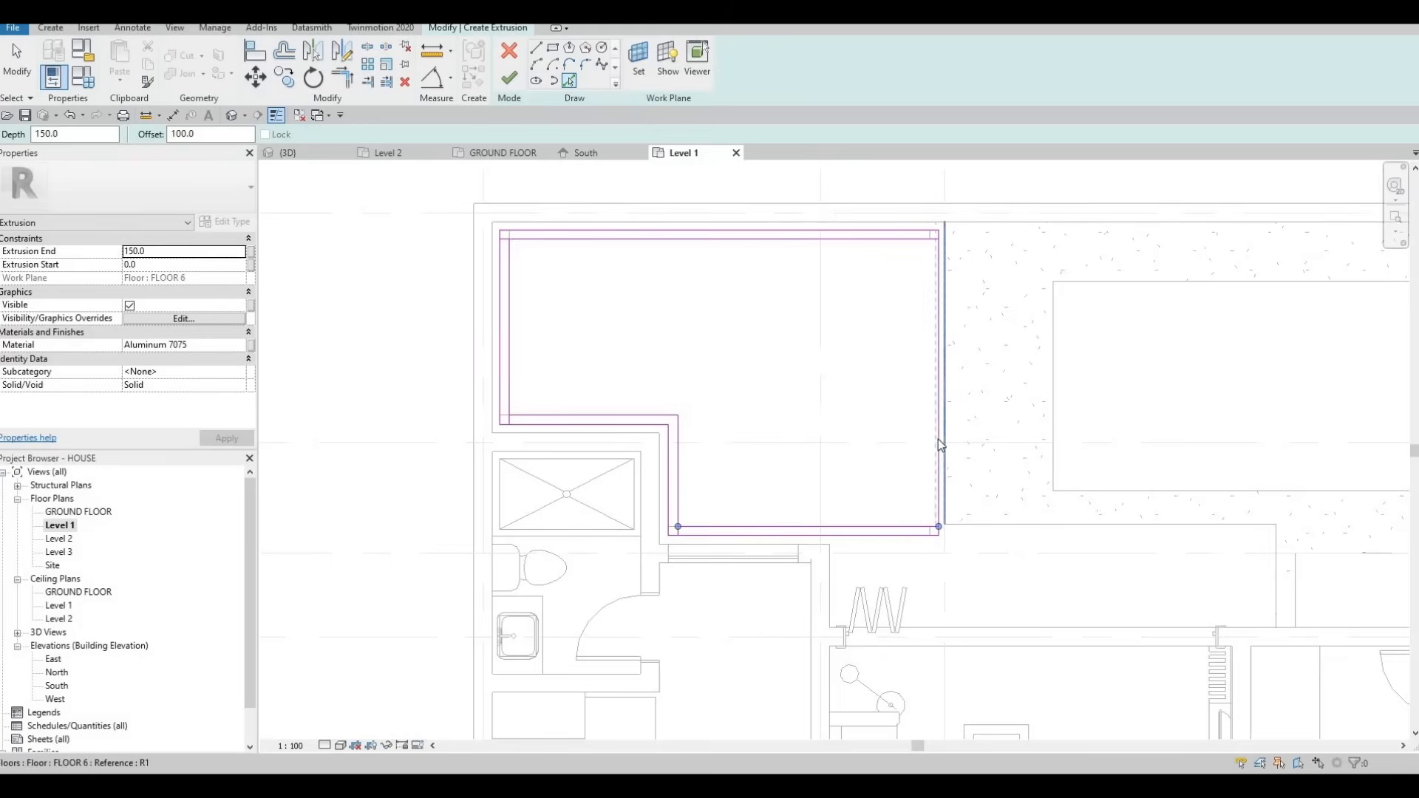
Trim the offset lines at their corners to form a closed inner L-shaped outline
key("Escape")
key("Escape")
key("t")
key("r")
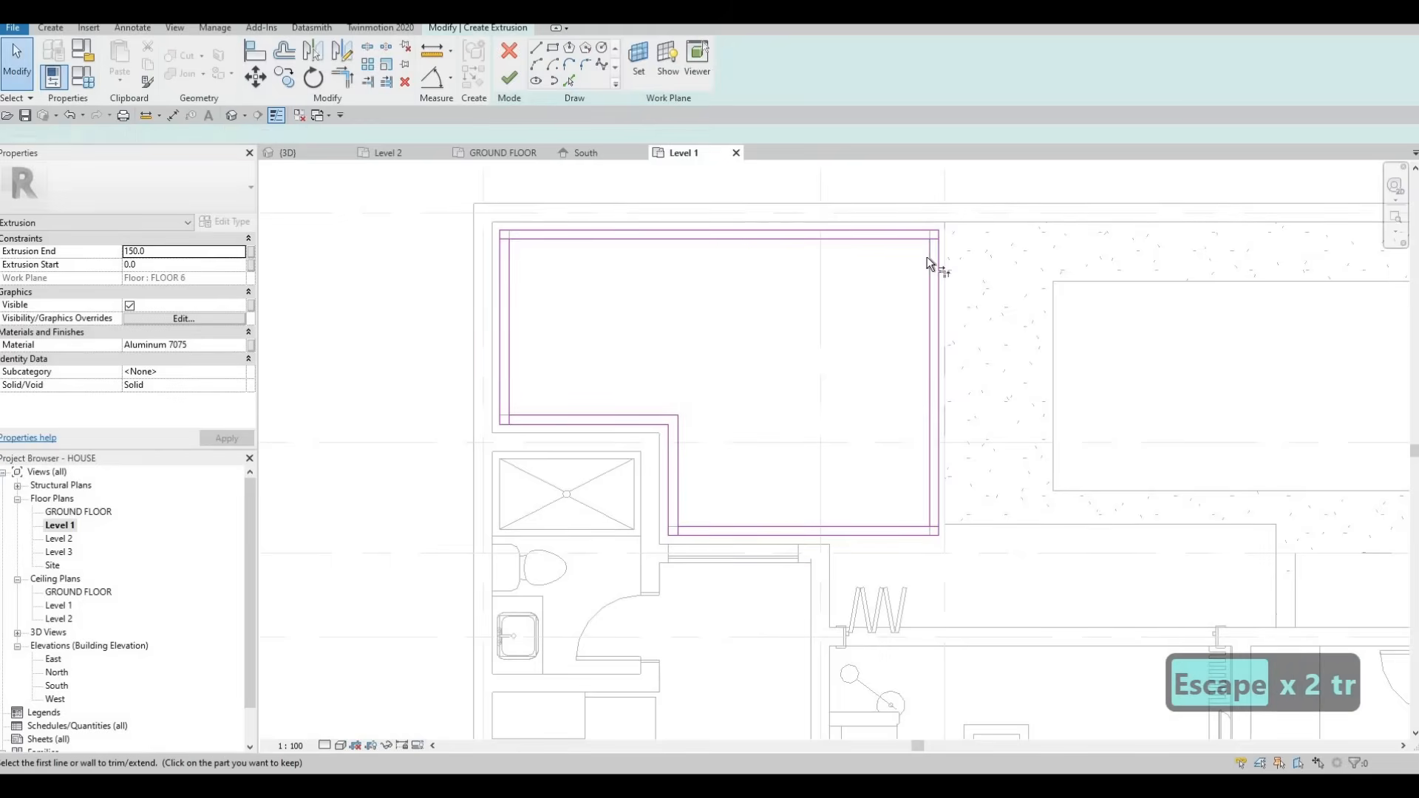
left_click(919, 241)
left_click(533, 242)
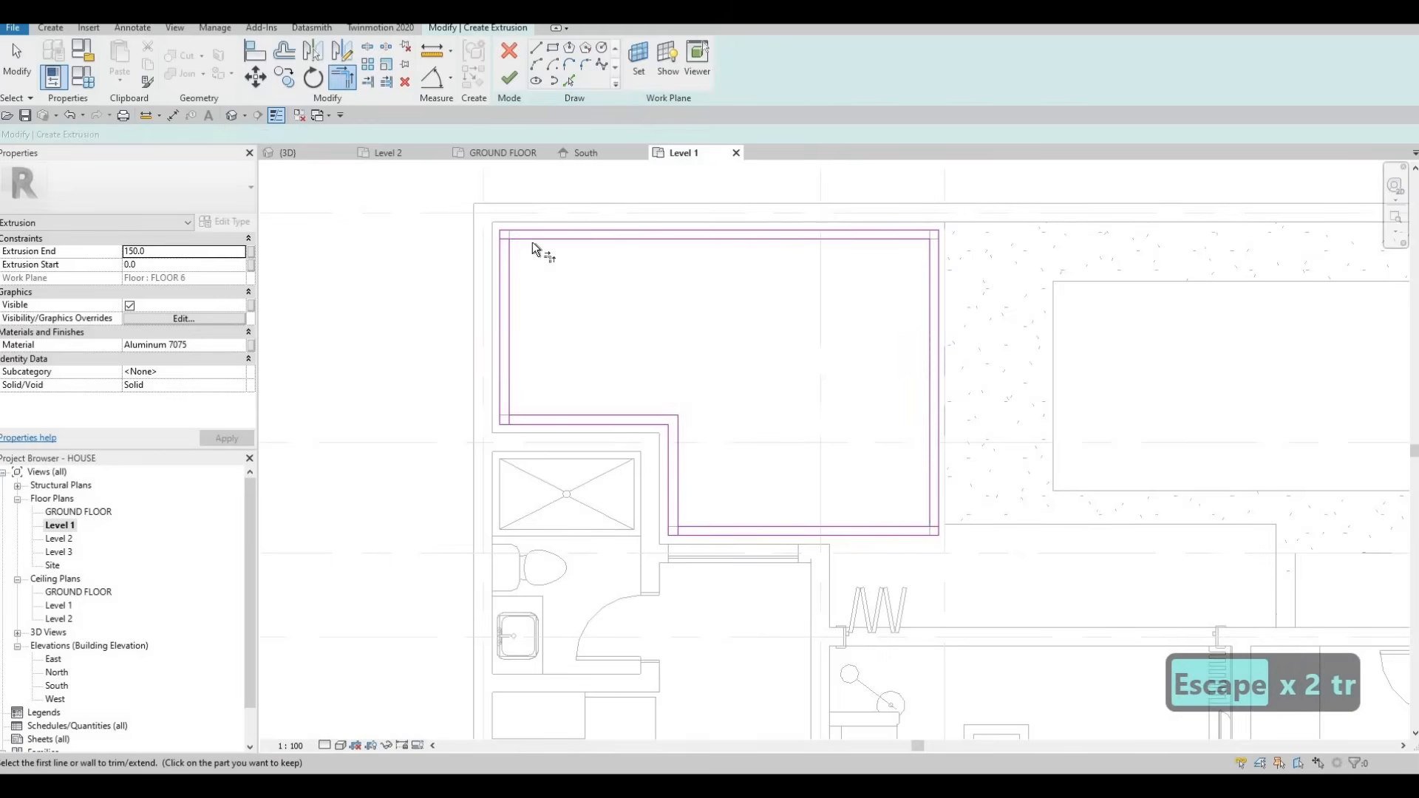
left_click(521, 241)
left_click(676, 495)
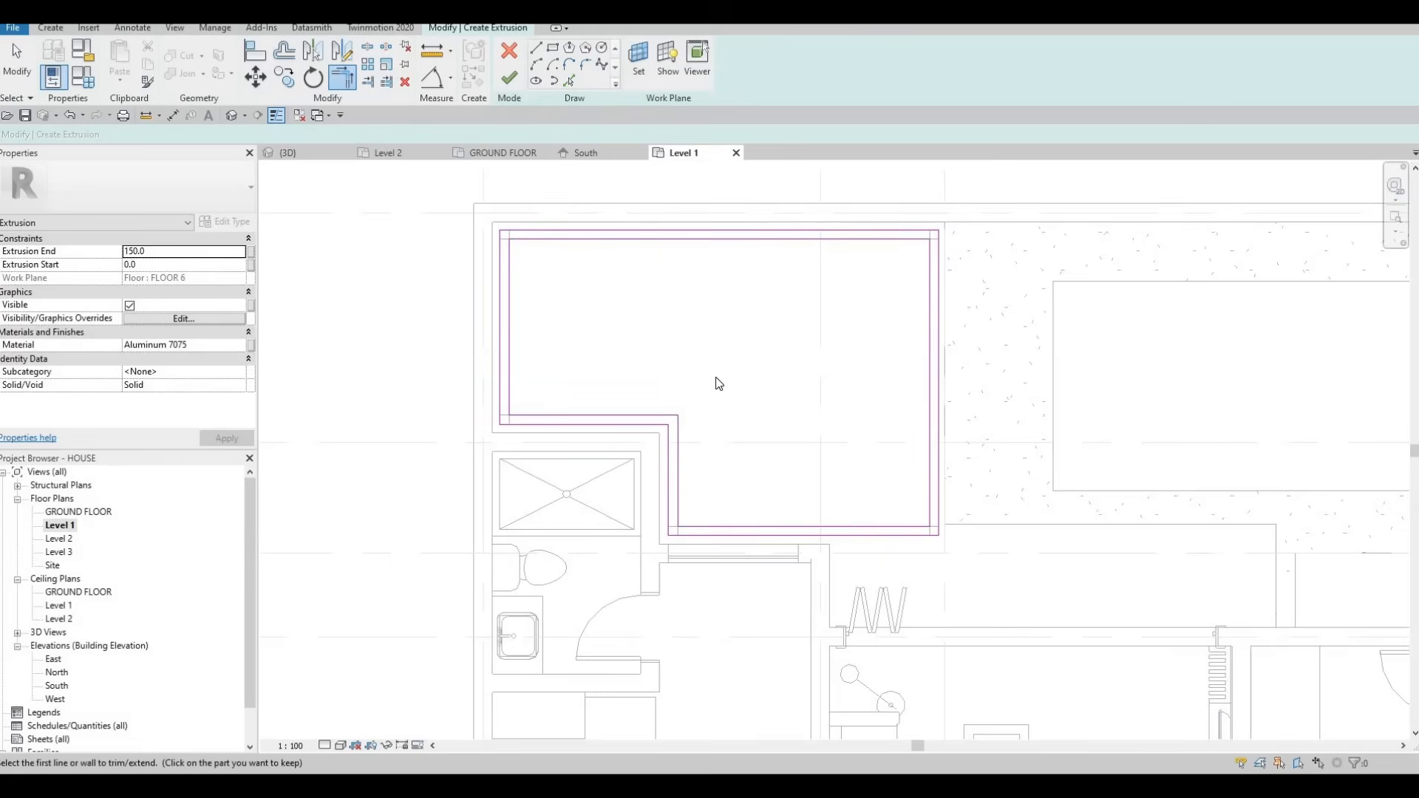
key("Escape")
key("Escape")
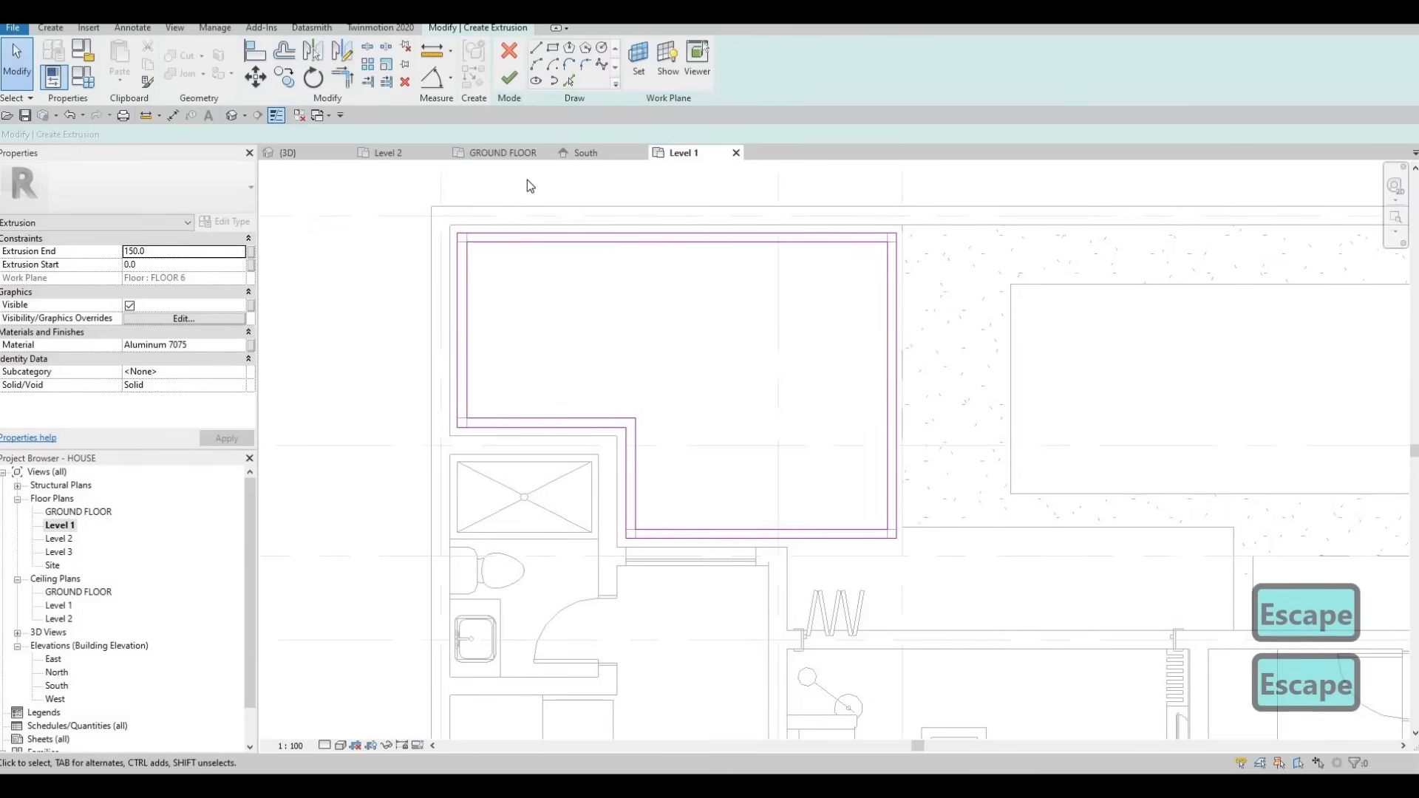
Draw a vertical line about 600 mm east of the frame's inner west edge, spanning the western bay between its inner edges
key("l")
key("i")
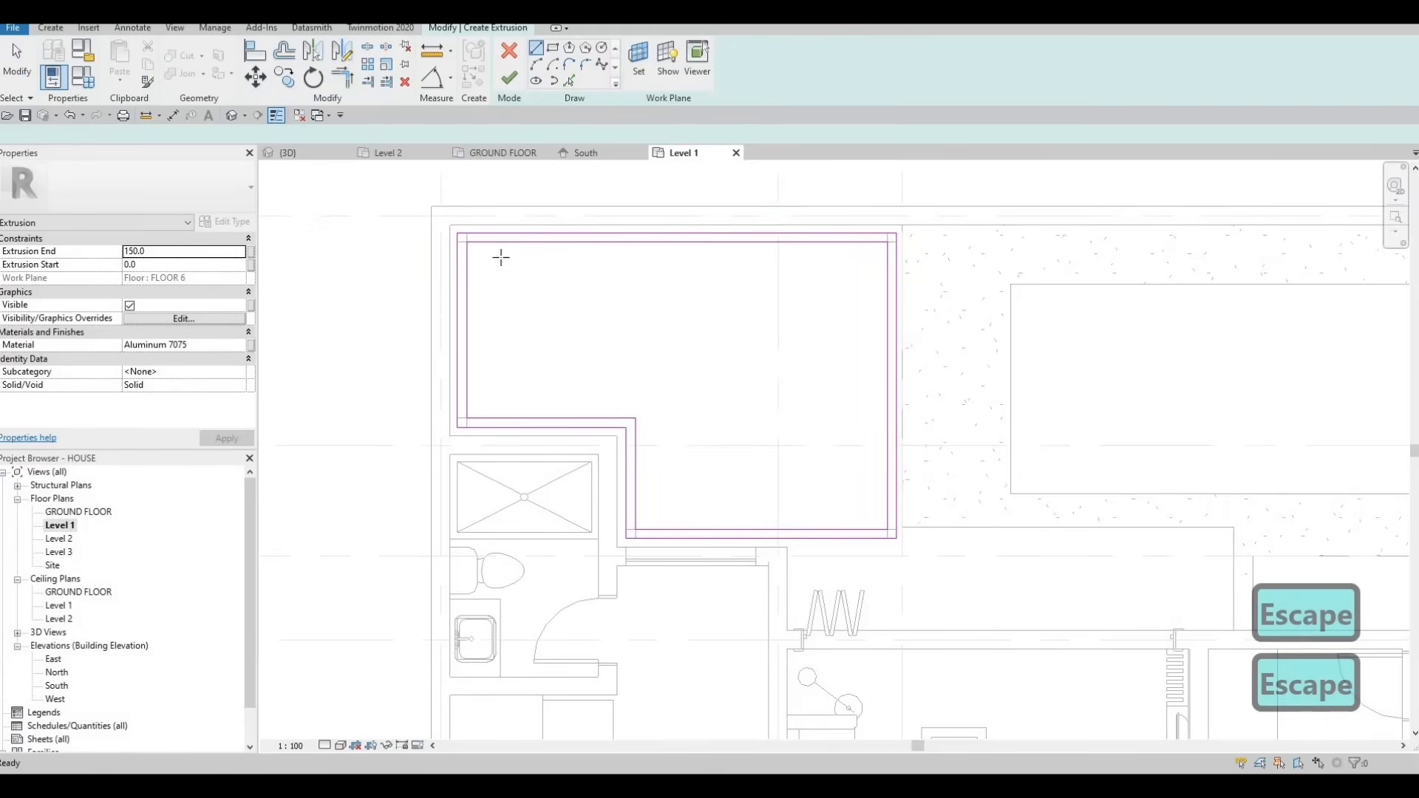
left_click(522, 418)
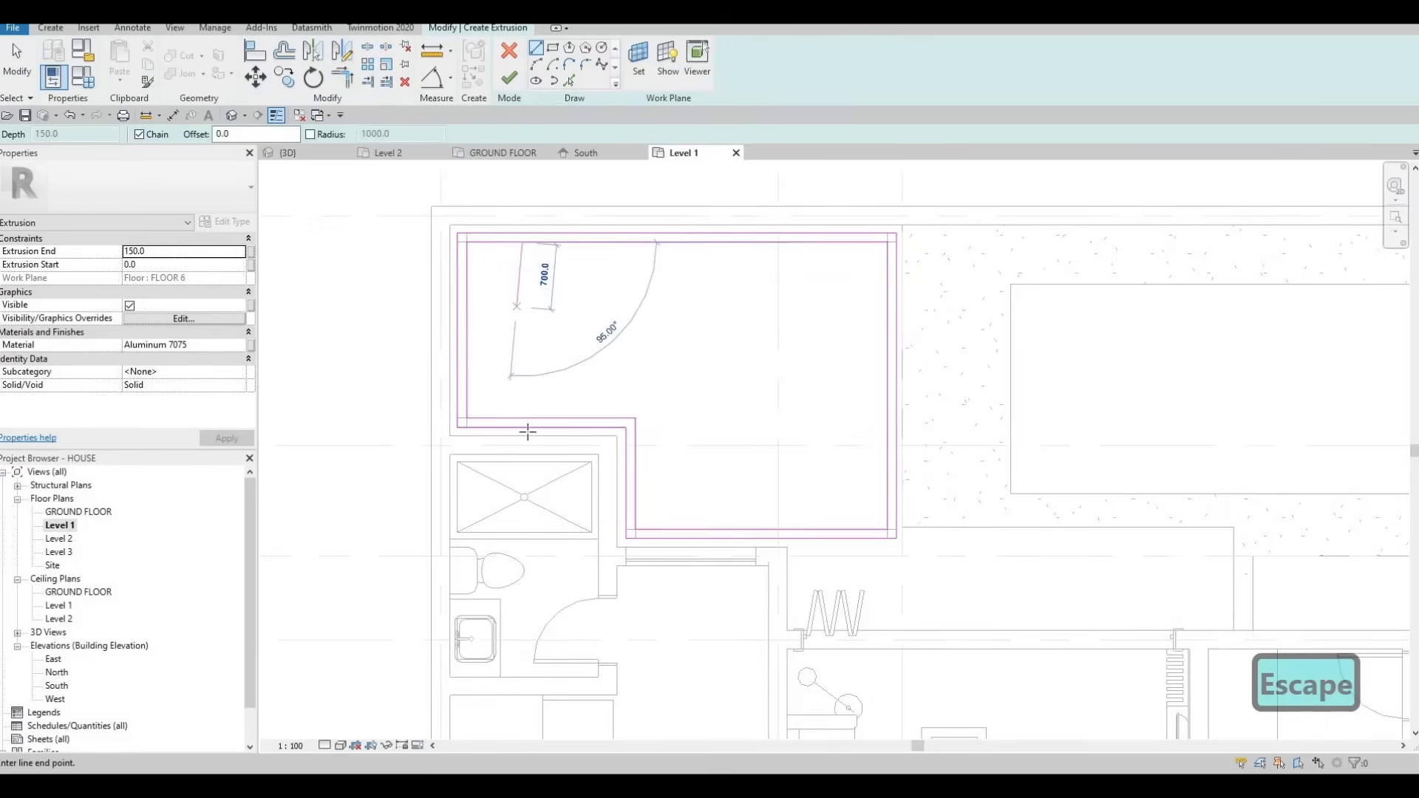
left_click(506, 325)
key("Escape")
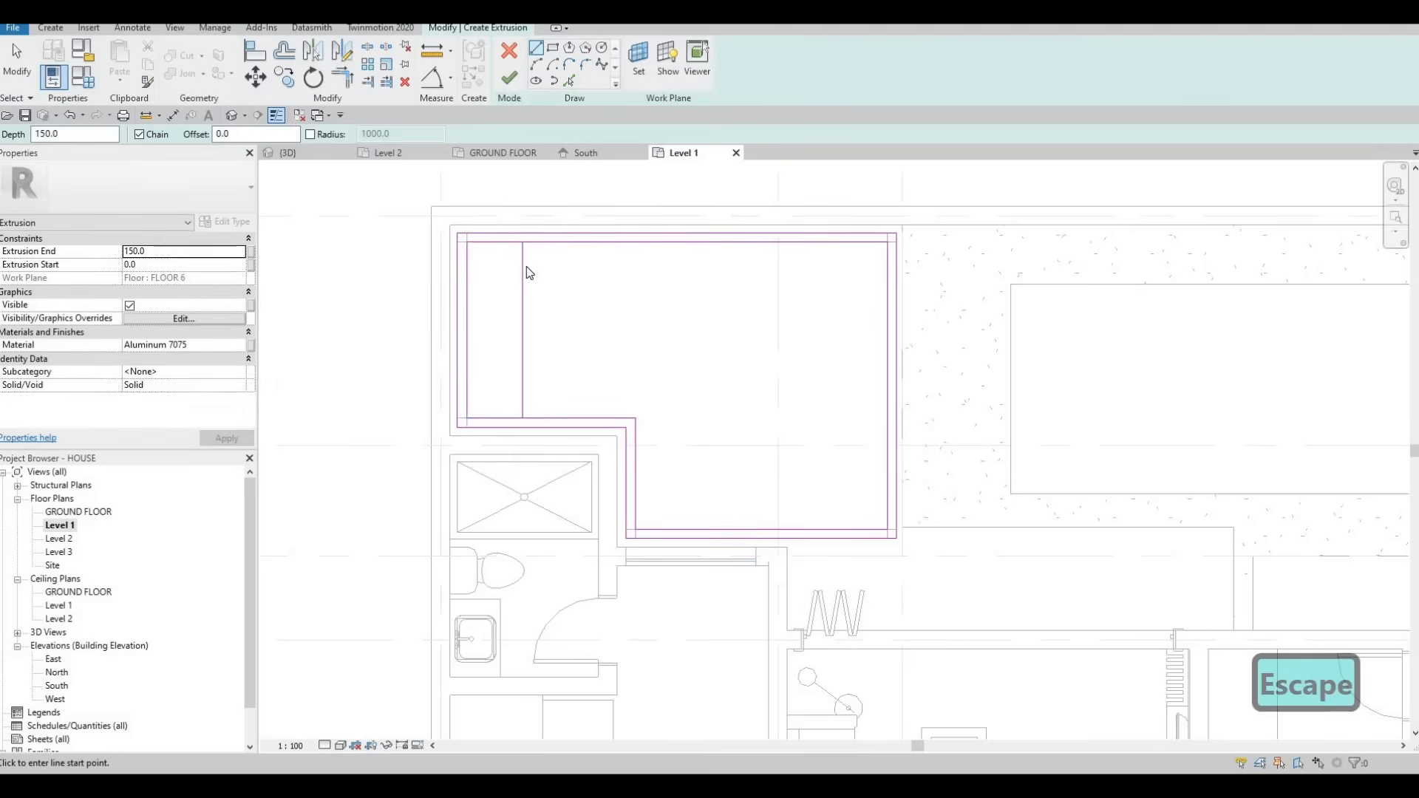
key("Escape")
scroll(525, 255, "up", 2)
key("Escape")
Copy the vertical line 50 mm to the east to outline a crossbar
left_click(528, 258)
key("c")
key("o")
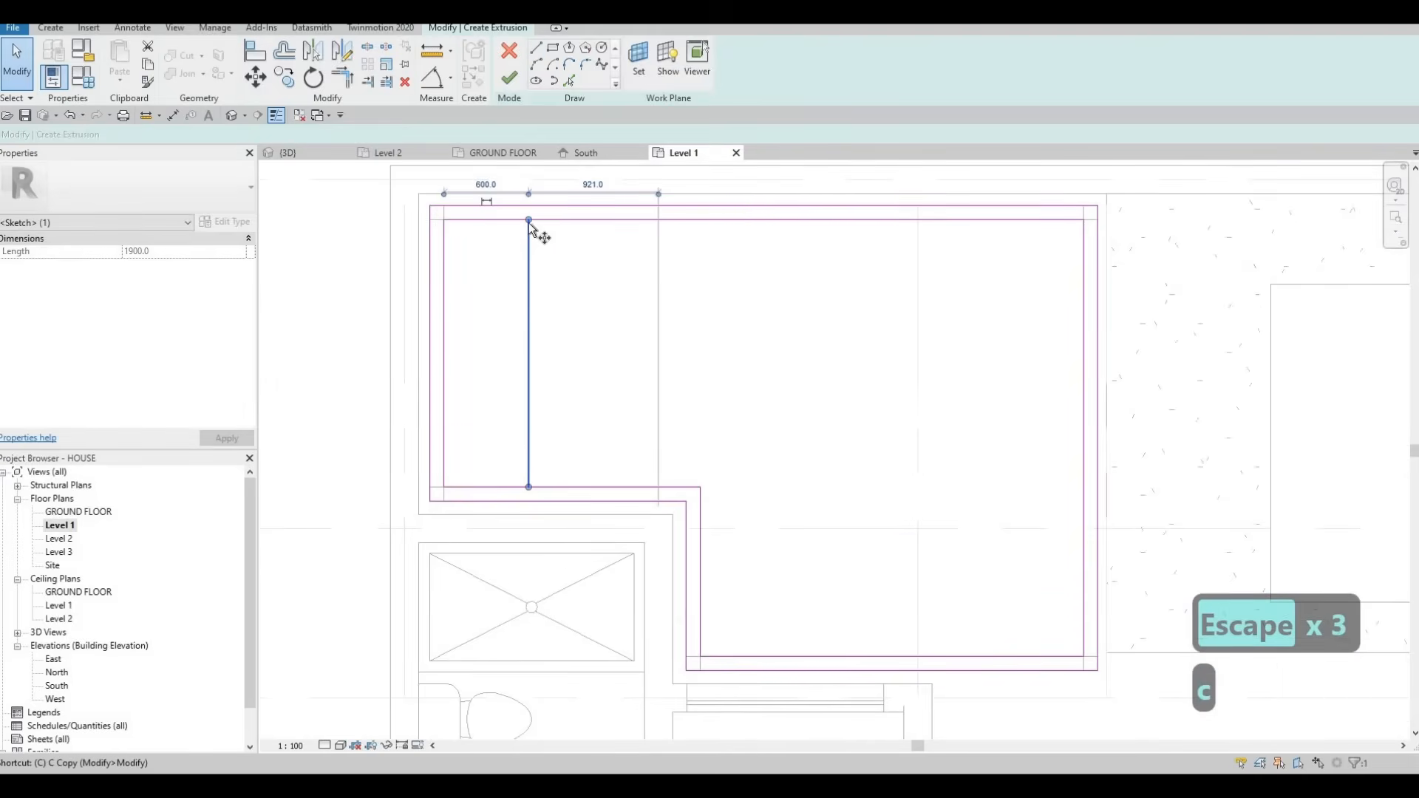
left_click(535, 220)
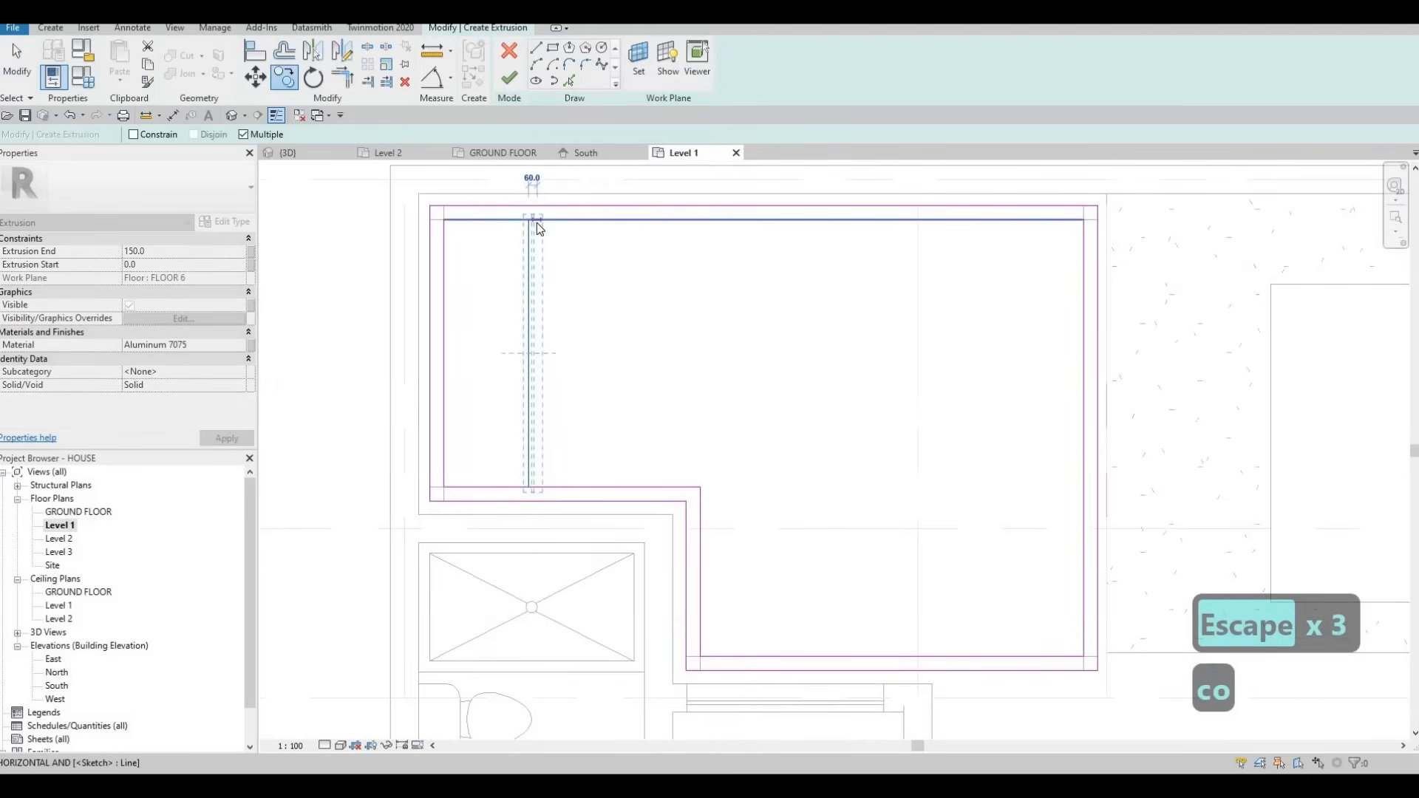
type("50")
key("Return")
key("Escape")
key("Escape")
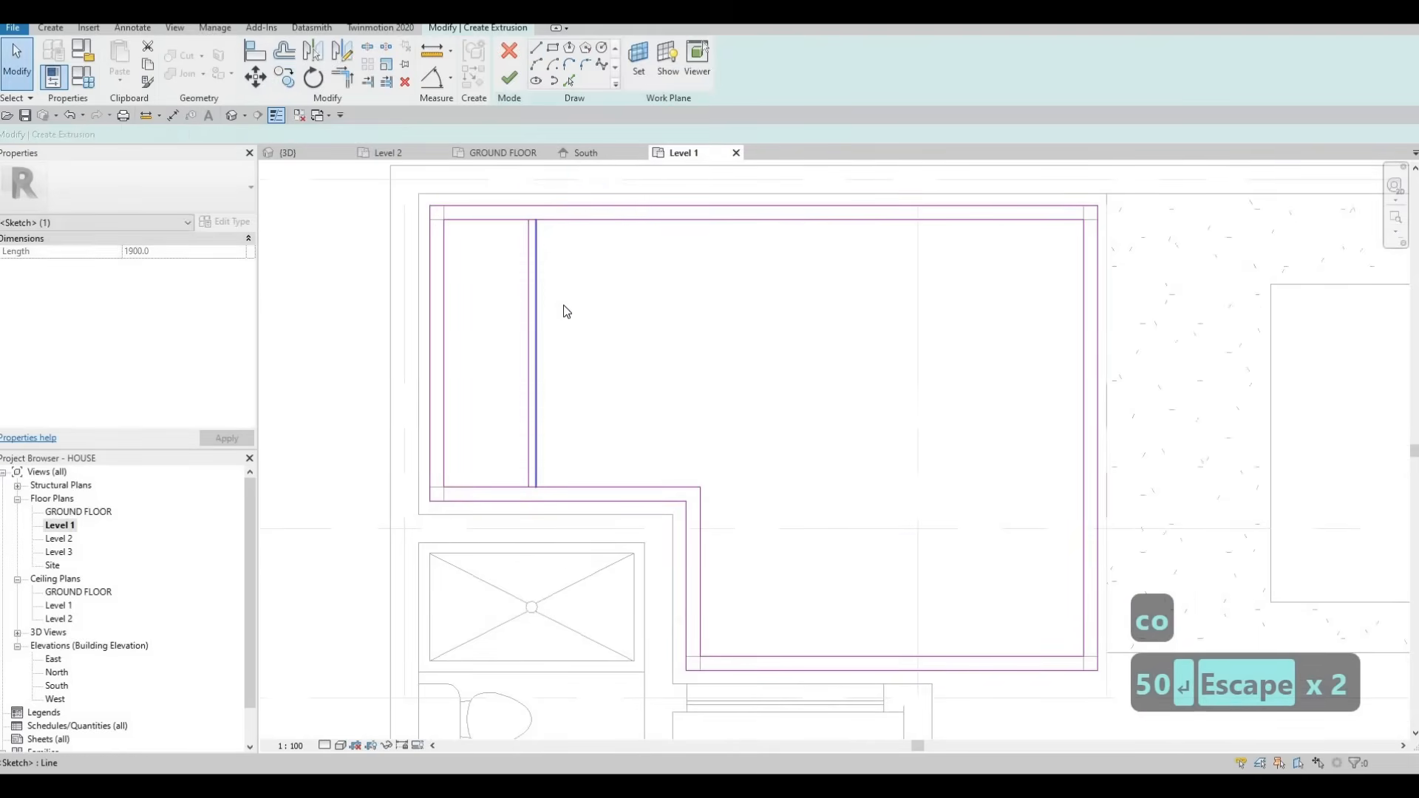
scroll(562, 303, "down", 2)
key("Escape")
scroll(551, 284, "up", 1)
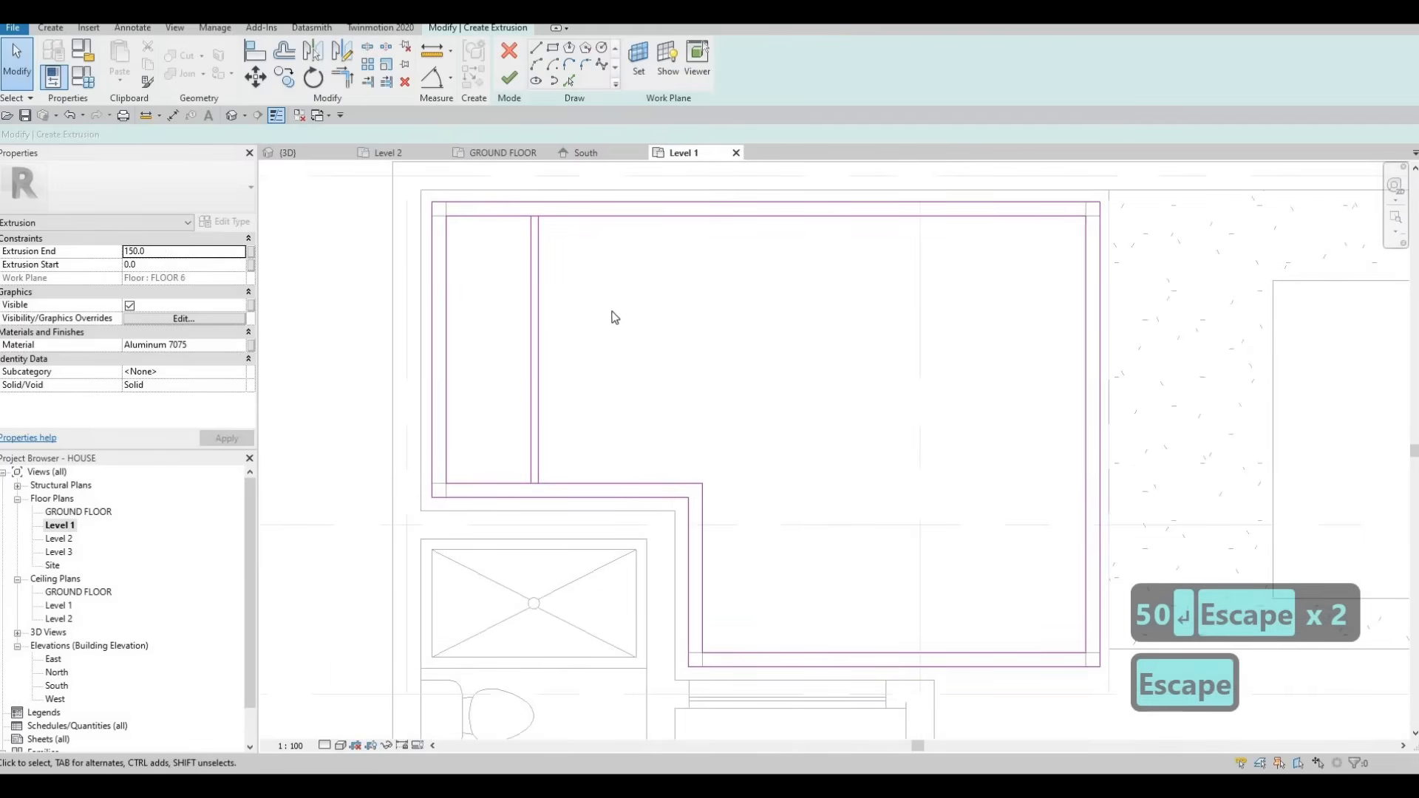
key("Escape")
left_click_drag(496, 279, 500, 281)
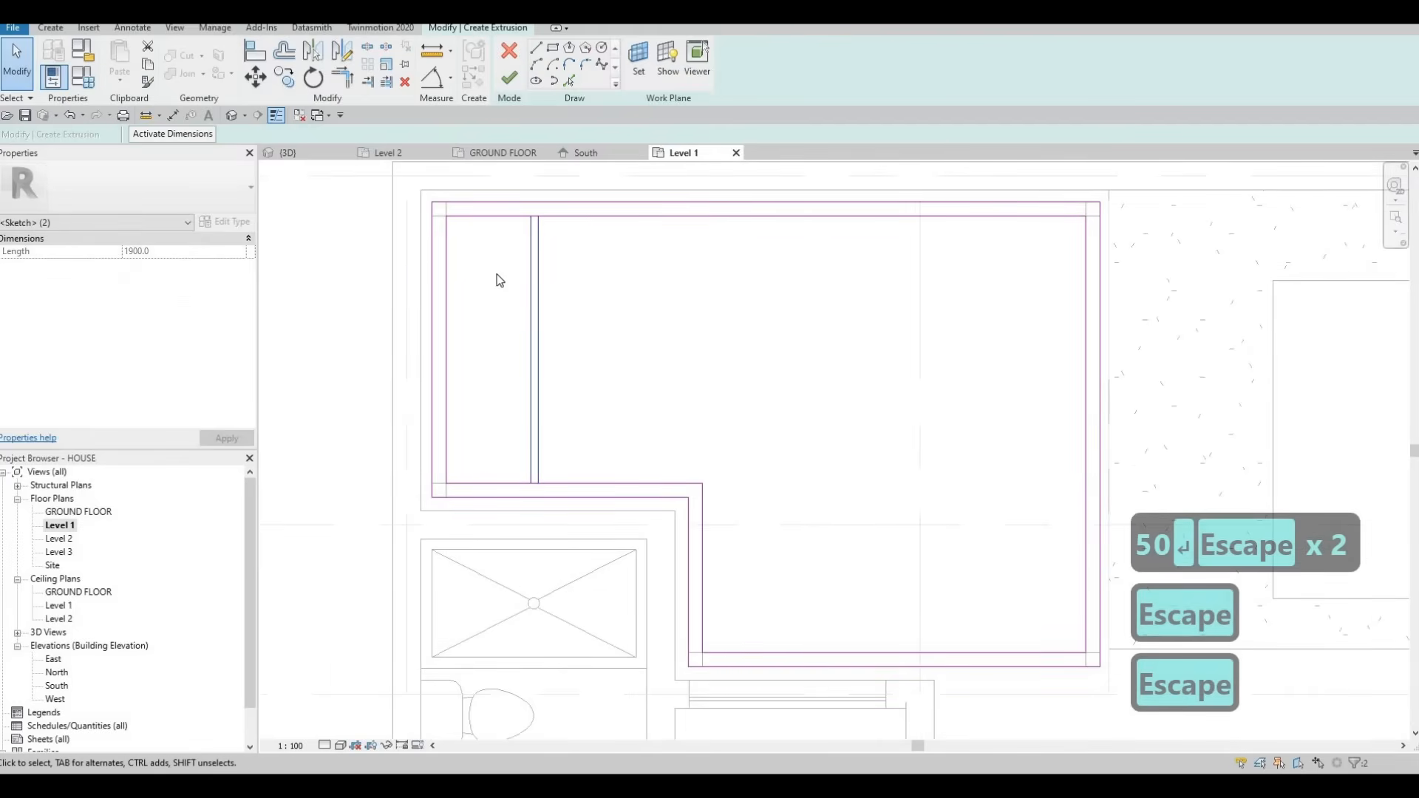
key("c")
key("o")
scroll(494, 235, "up", 1)
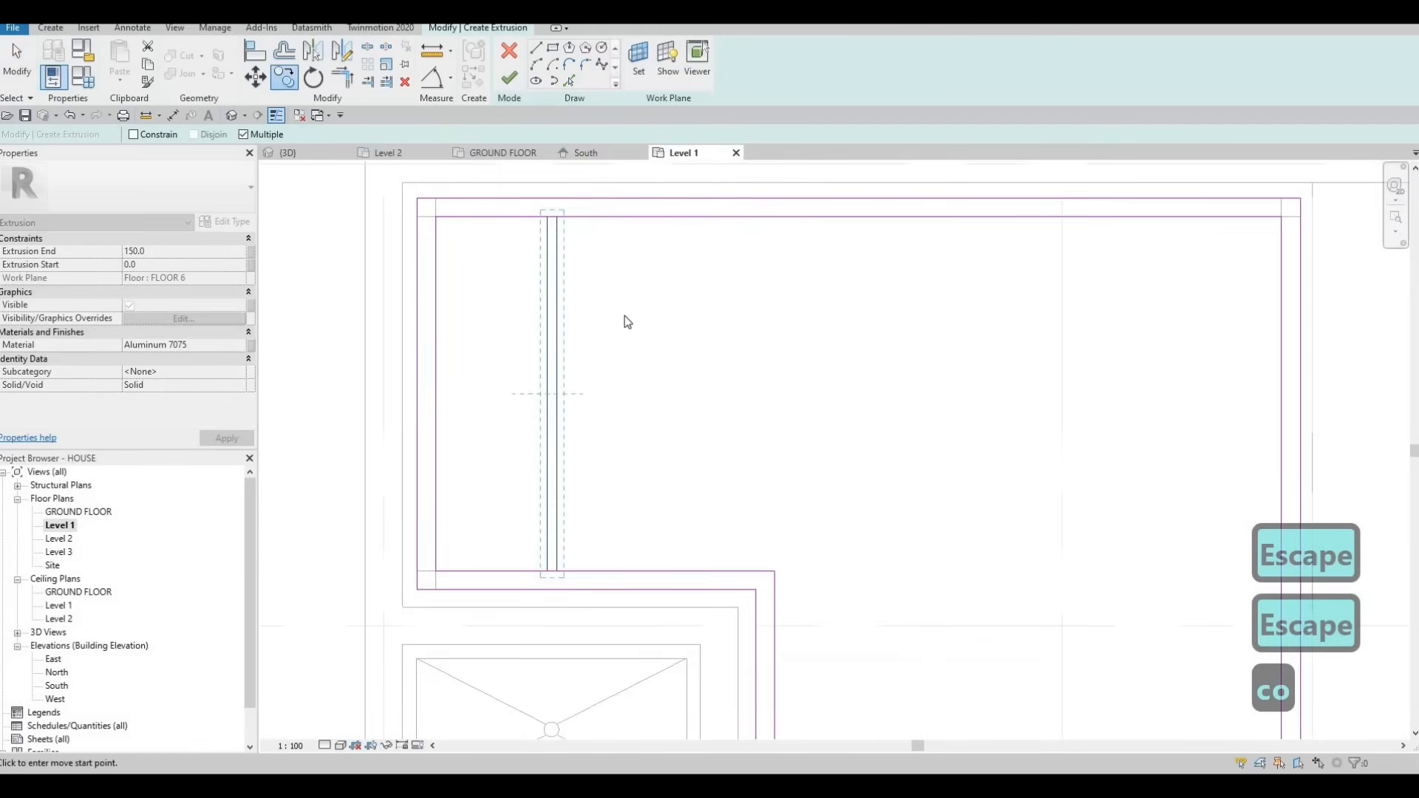
key("Escape")
Move the pair of crossbar lines west, closer to the frame's inner west edge
left_click_drag(504, 274, 503, 273)
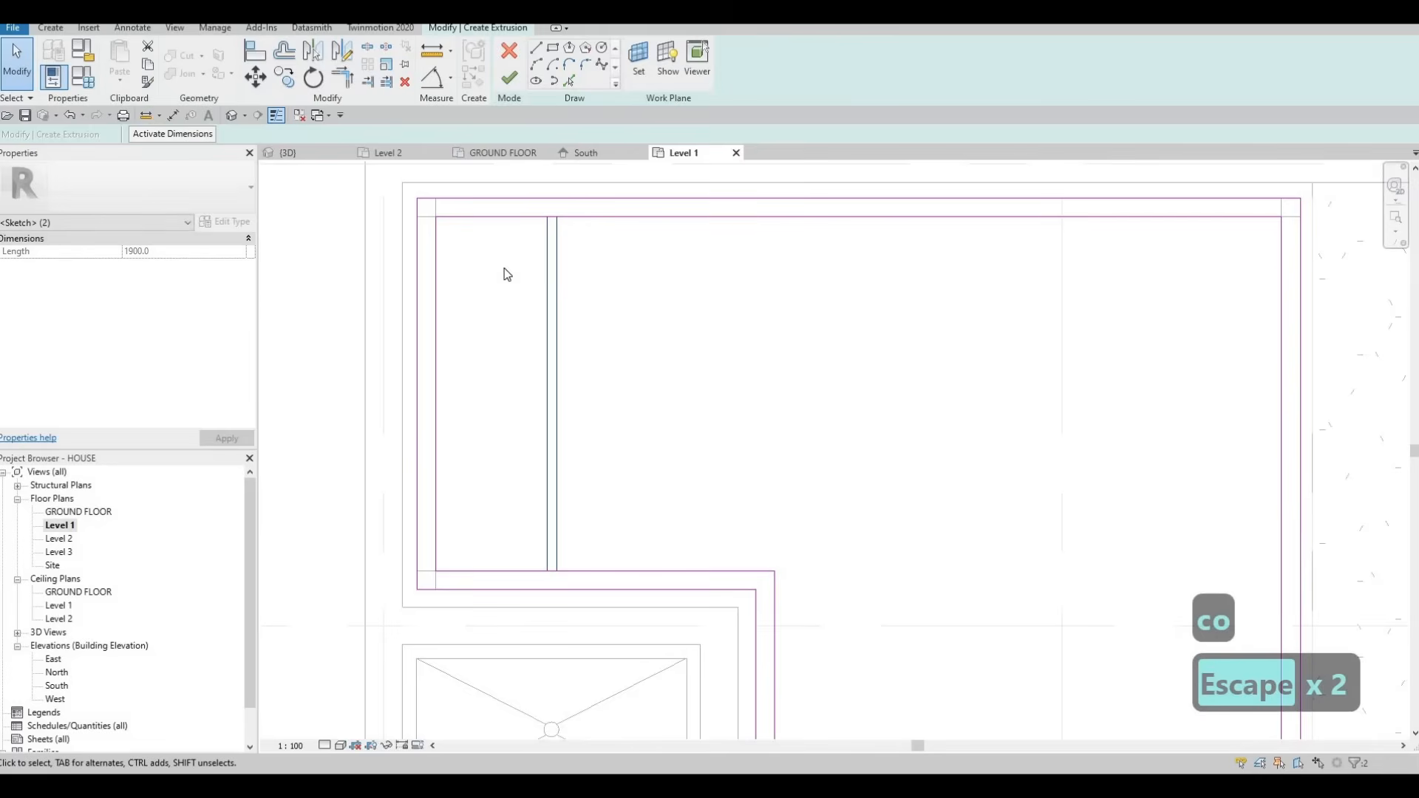
key("m")
key("v")
left_click(548, 212)
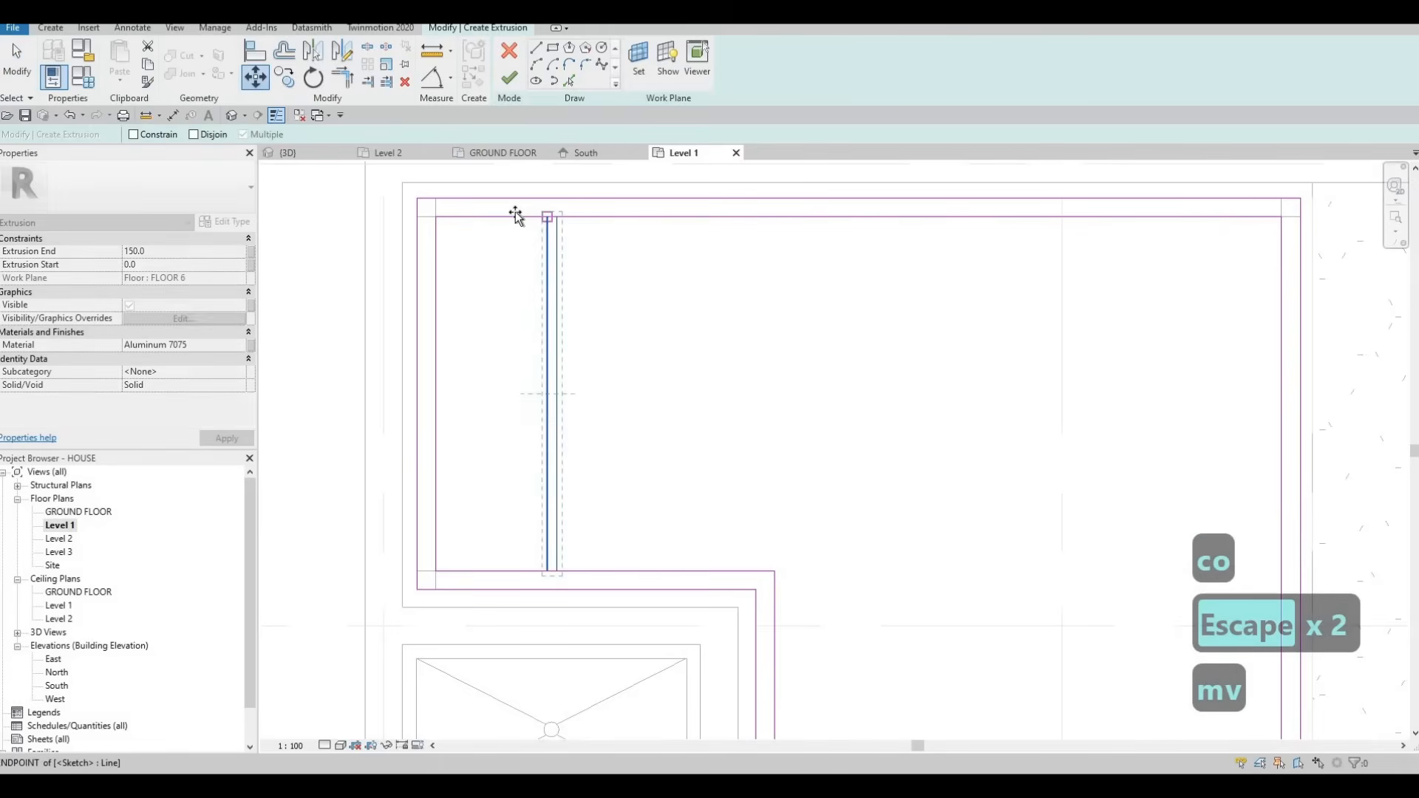
key("Escape")
key("Escape")
Copy the crossbar pair three times eastward, spaced by the distance from the inner west edge to the pair's east line
left_click_drag(605, 389, 486, 327)
key("c")
key("o")
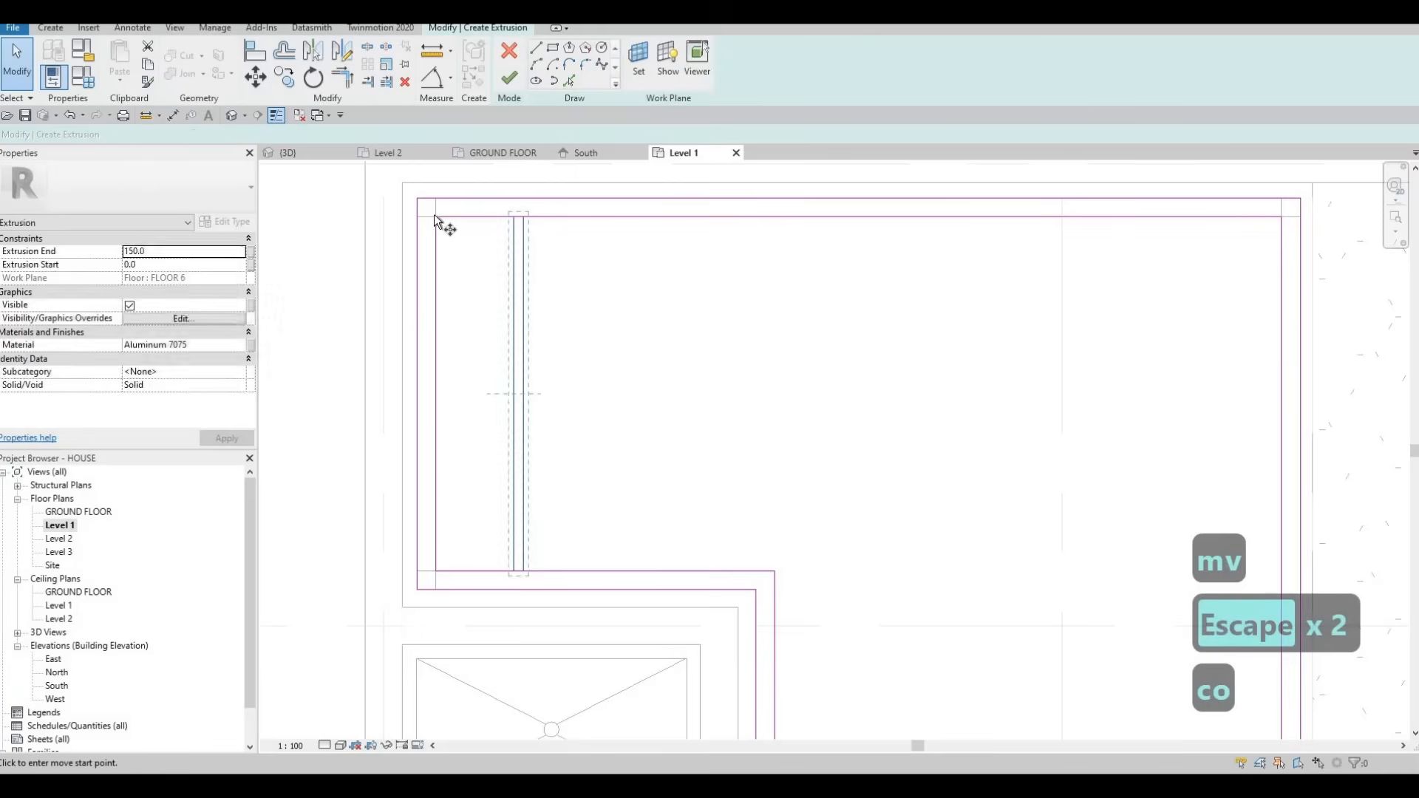
left_click(528, 215)
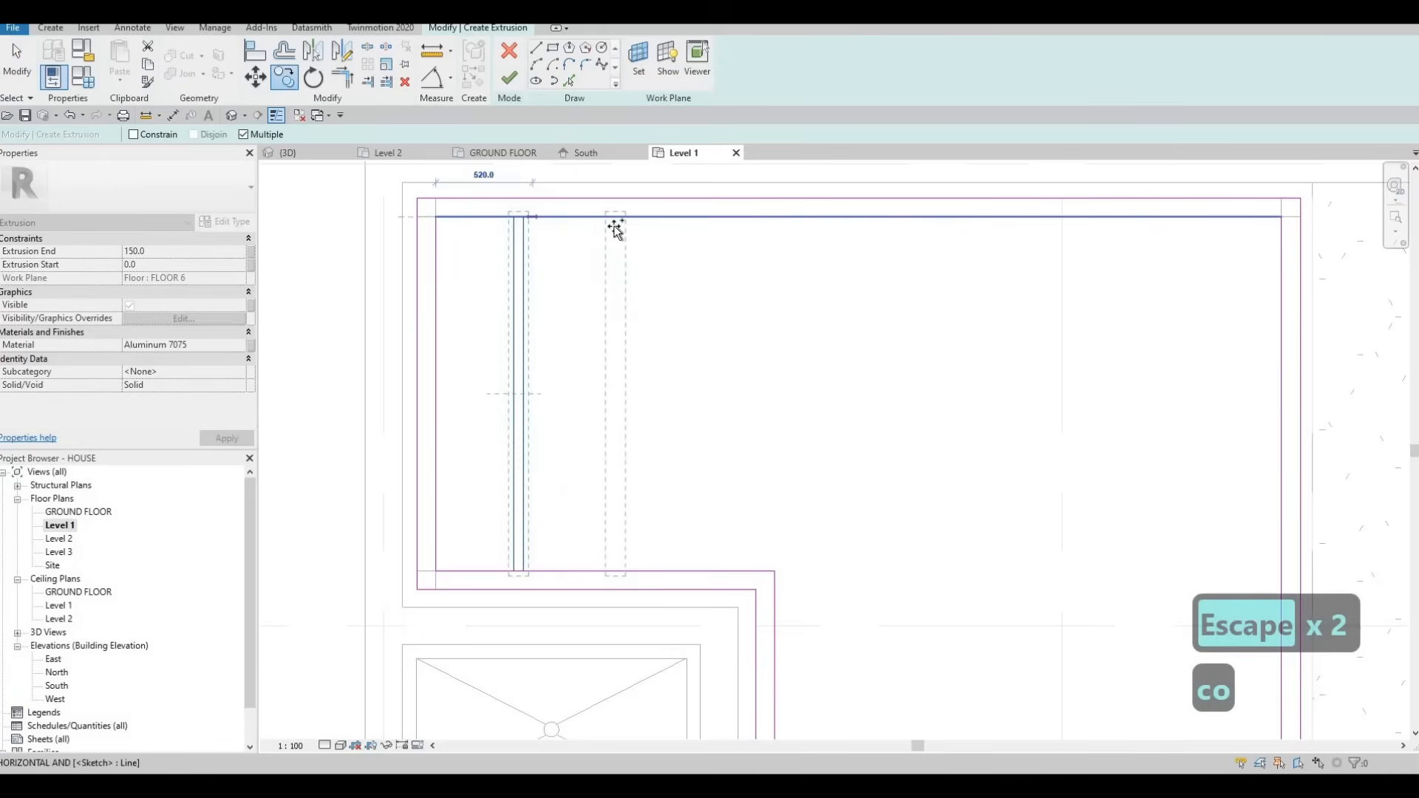
left_click(613, 217)
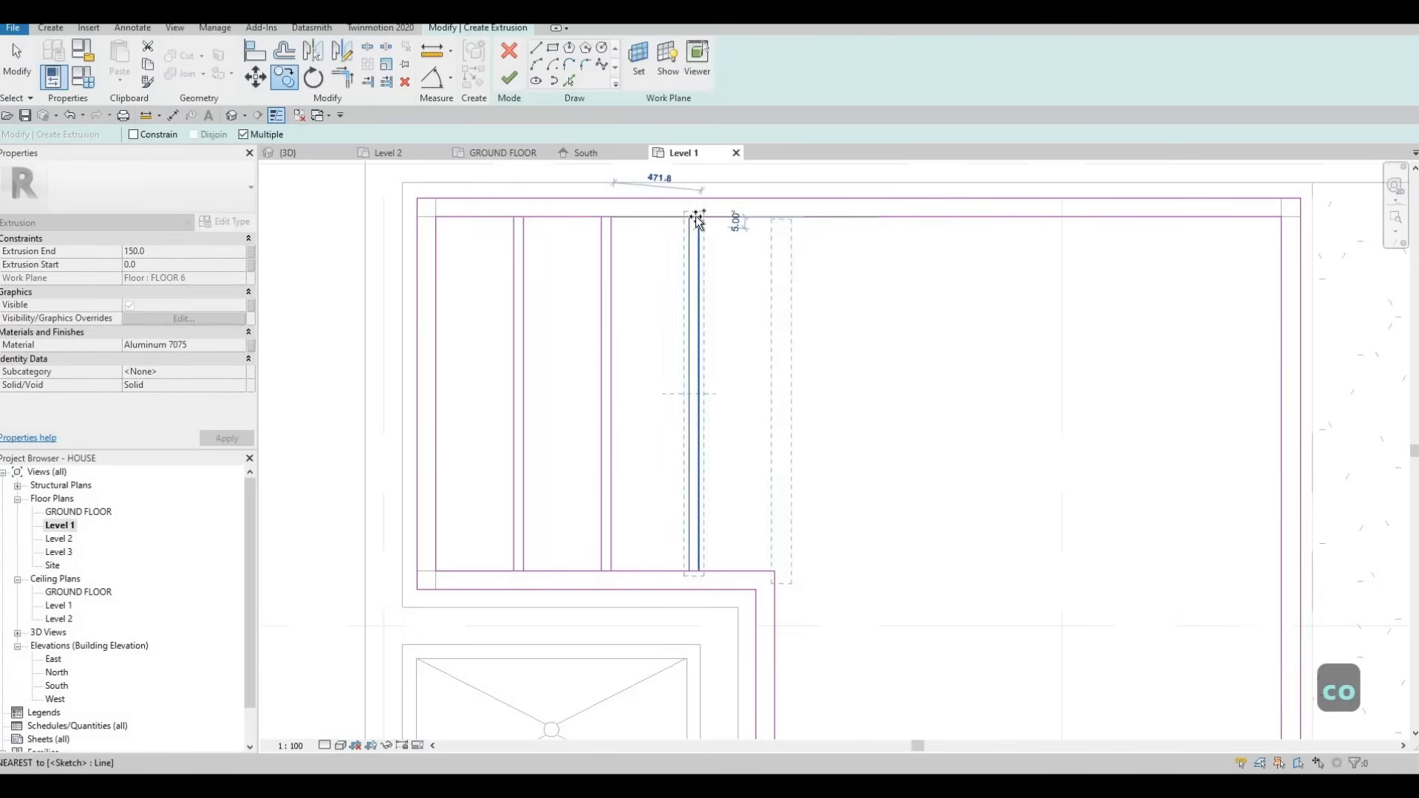
left_click(698, 216)
left_click(785, 311)
key("Escape")
key("Escape")
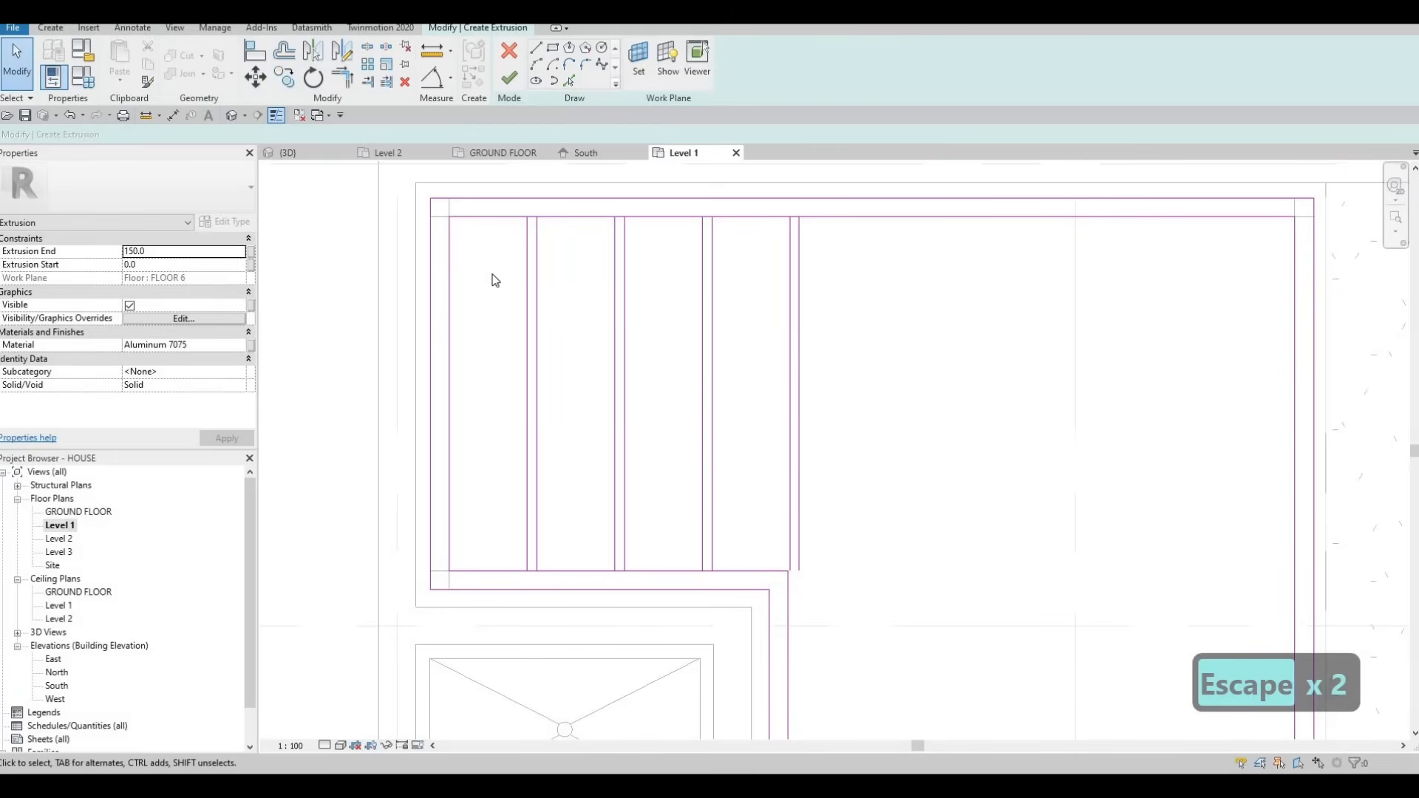
Move all four crossbar pairs together so the easternmost line aligns with the frame's inner vertical edge at the notch
key("Escape")
mouse_move(852, 402)
left_mouse_down()
mouse_move(489, 303)
mouse_move(510, 307)
left_mouse_up()
key("m")
key("v")
scroll(805, 587, "up", 3)
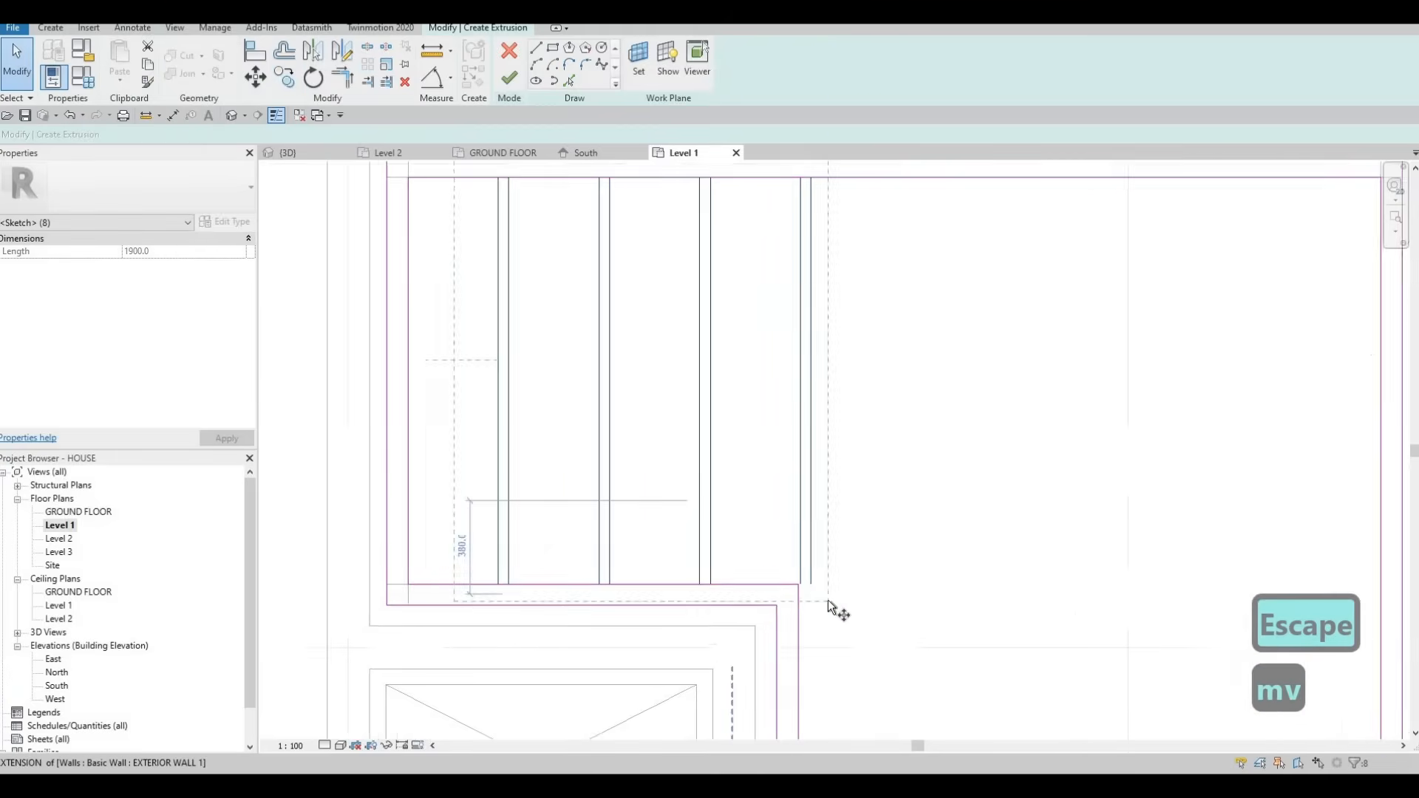
left_click(829, 601)
left_click(813, 602)
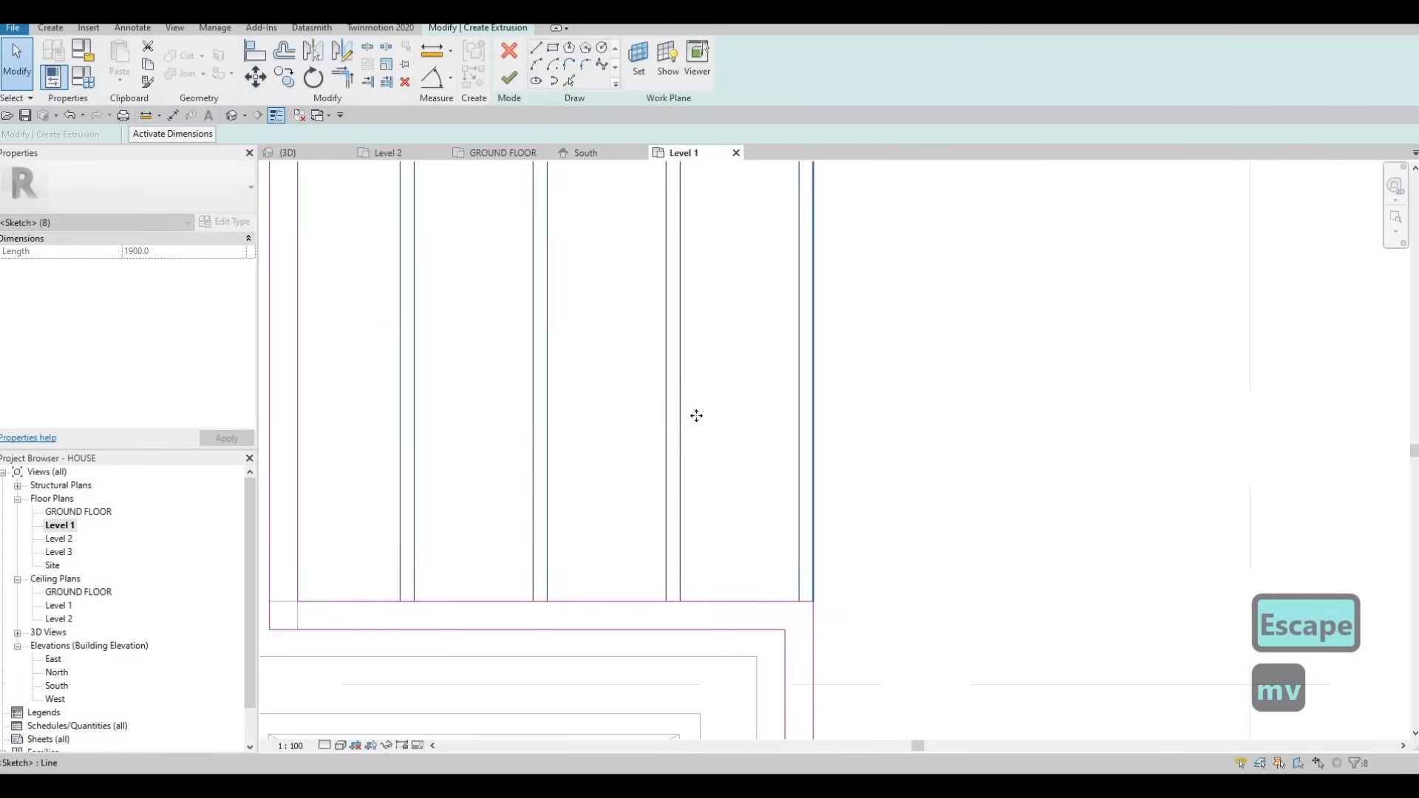
scroll(694, 419, "down", 2)
middle_click_drag(828, 380, 792, 384)
key("Escape")
key("Escape")
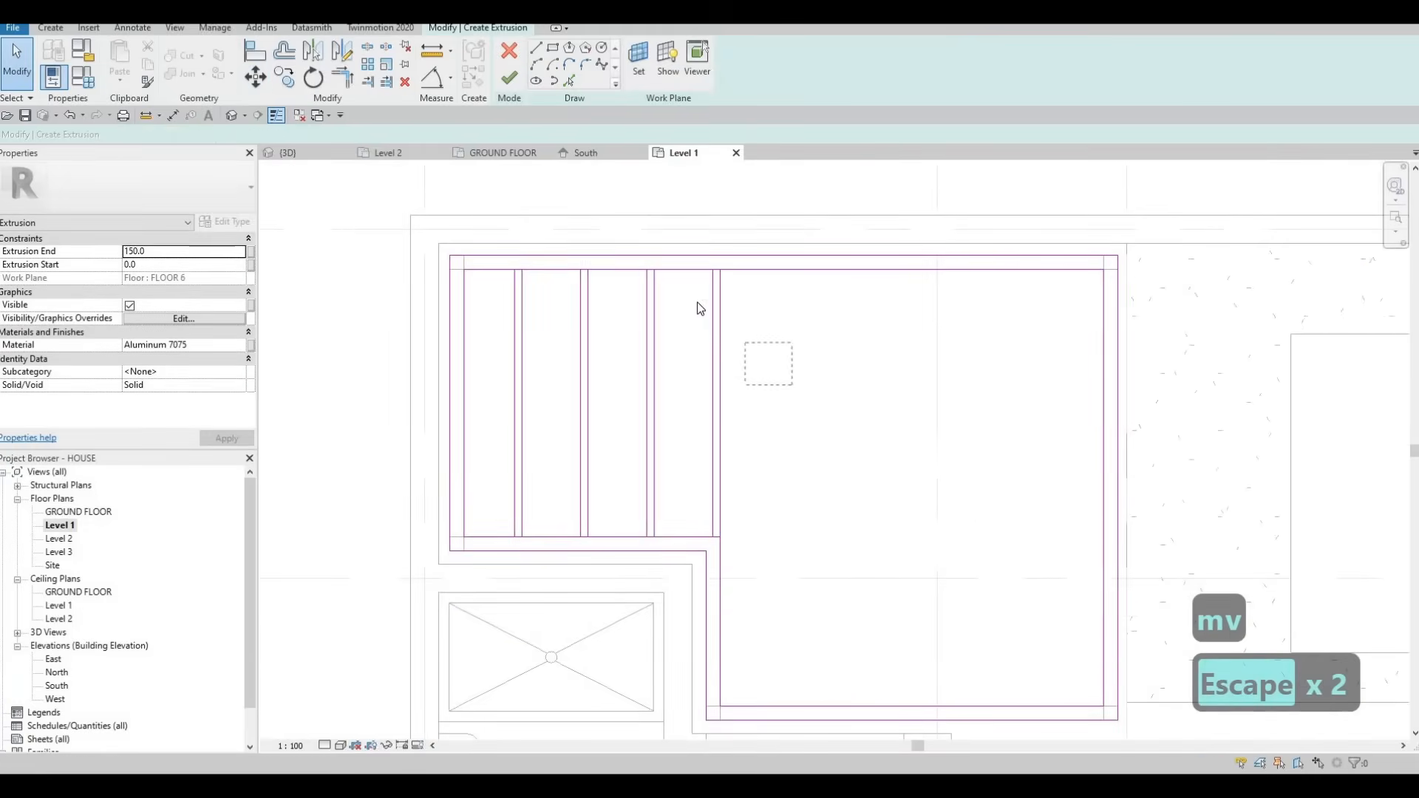
Copy the easternmost crossbar pair one spacing further east into the deeper part of the frame
left_click_drag(697, 301, 698, 302)
key("c")
key("o")
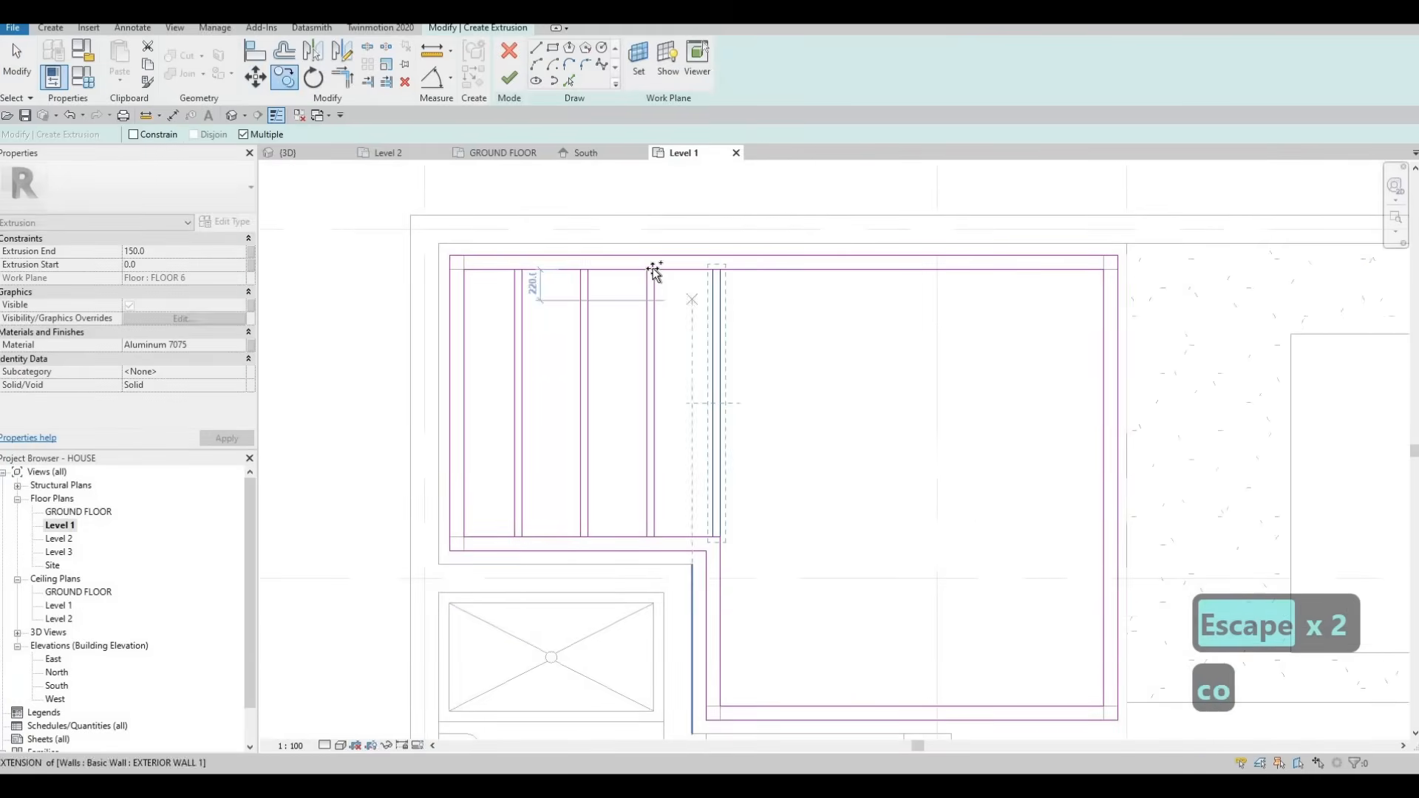
left_click(654, 270)
left_click(720, 270)
key("Escape")
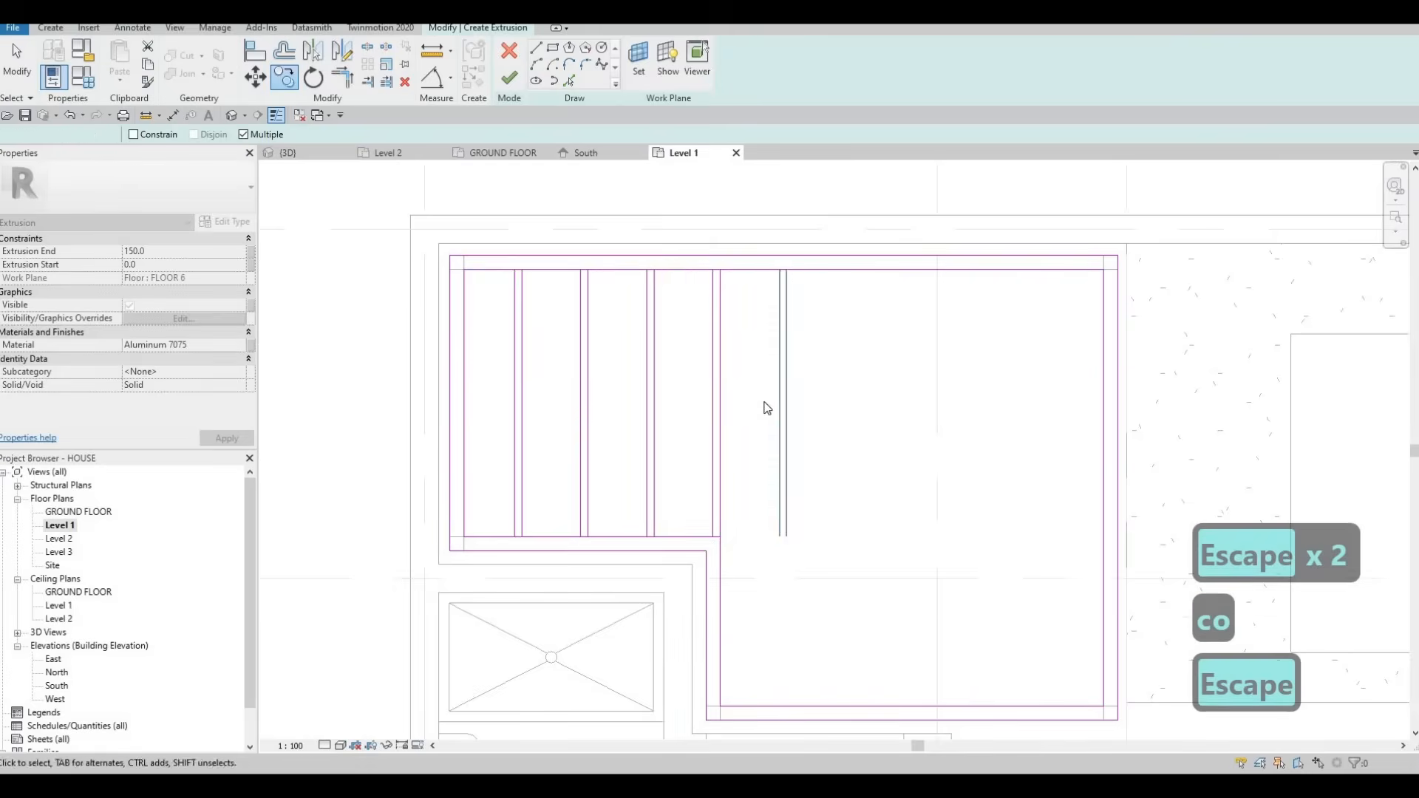
Extend both lines of the copied crossbar down to the frame's inner south edge
middle_click_drag(782, 538, 736, 369)
key("Escape")
left_click_drag(739, 368, 733, 537)
key("Escape")
left_click(732, 362)
key("Escape")
key("Escape")
scroll(712, 424, "down", 2)
middle_click_drag(718, 253, 668, 385)
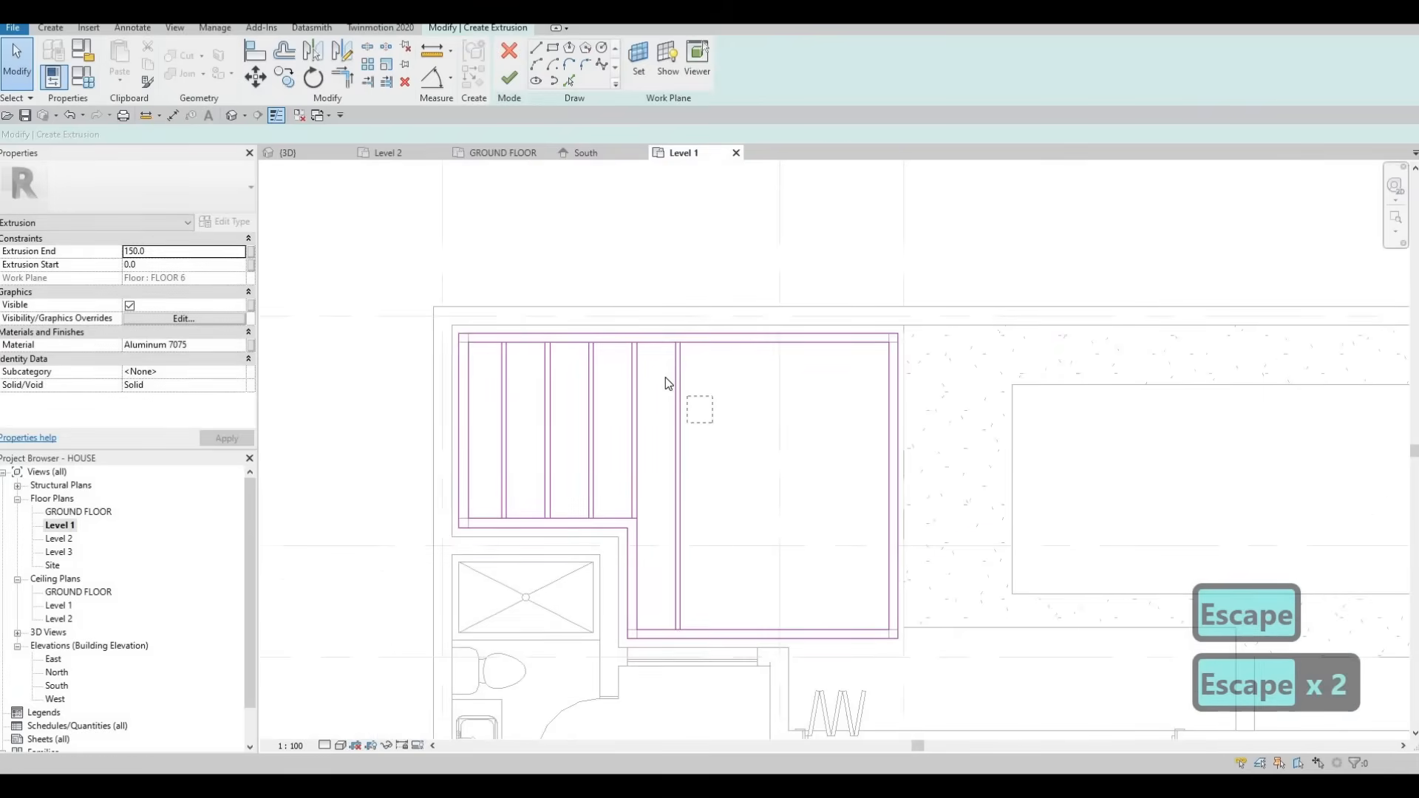
Copy the long crossbar pair four times eastward at 470 mm spacing across the deeper part of the frame
left_click(667, 378)
key("c")
key("o")
scroll(638, 340, "up", 2)
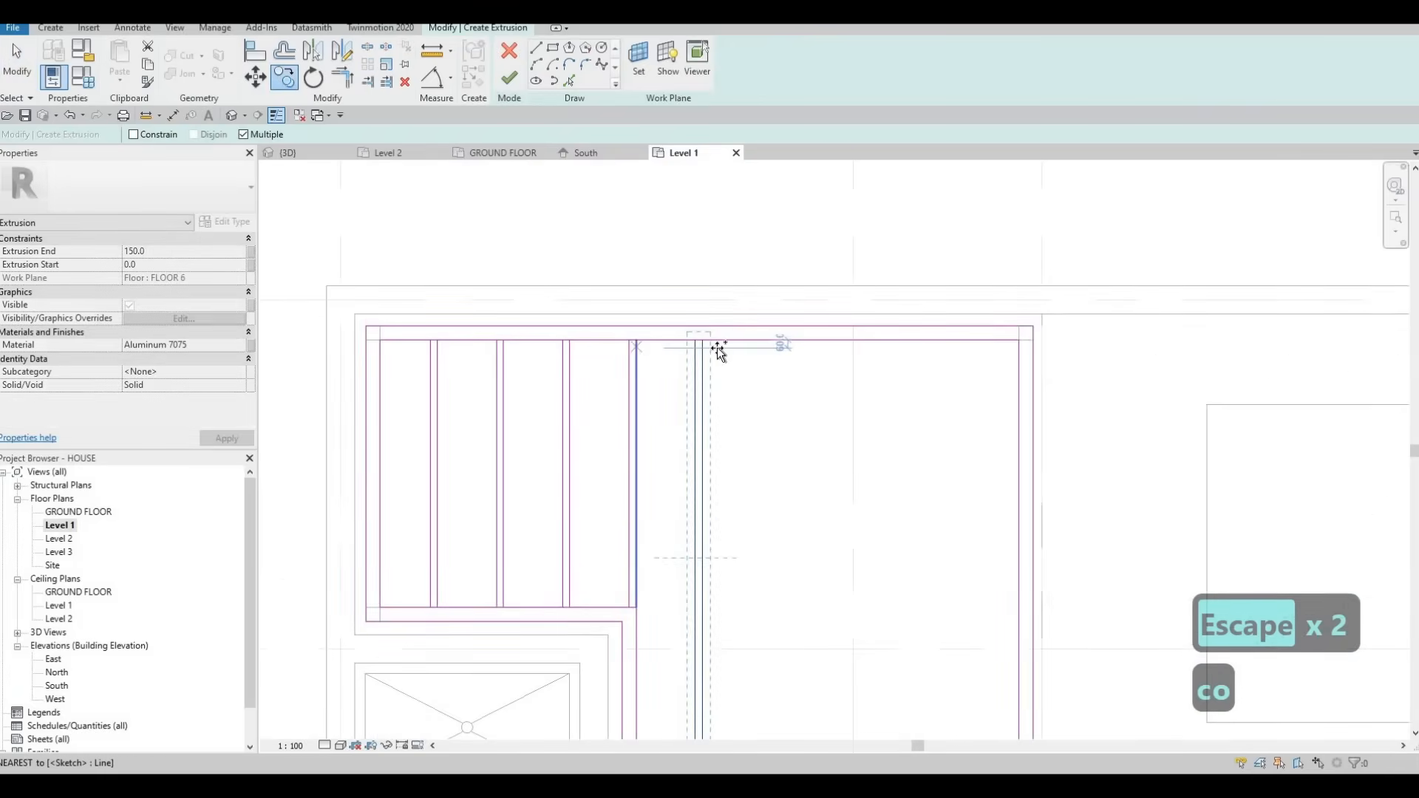
left_click(703, 341)
left_click(769, 341)
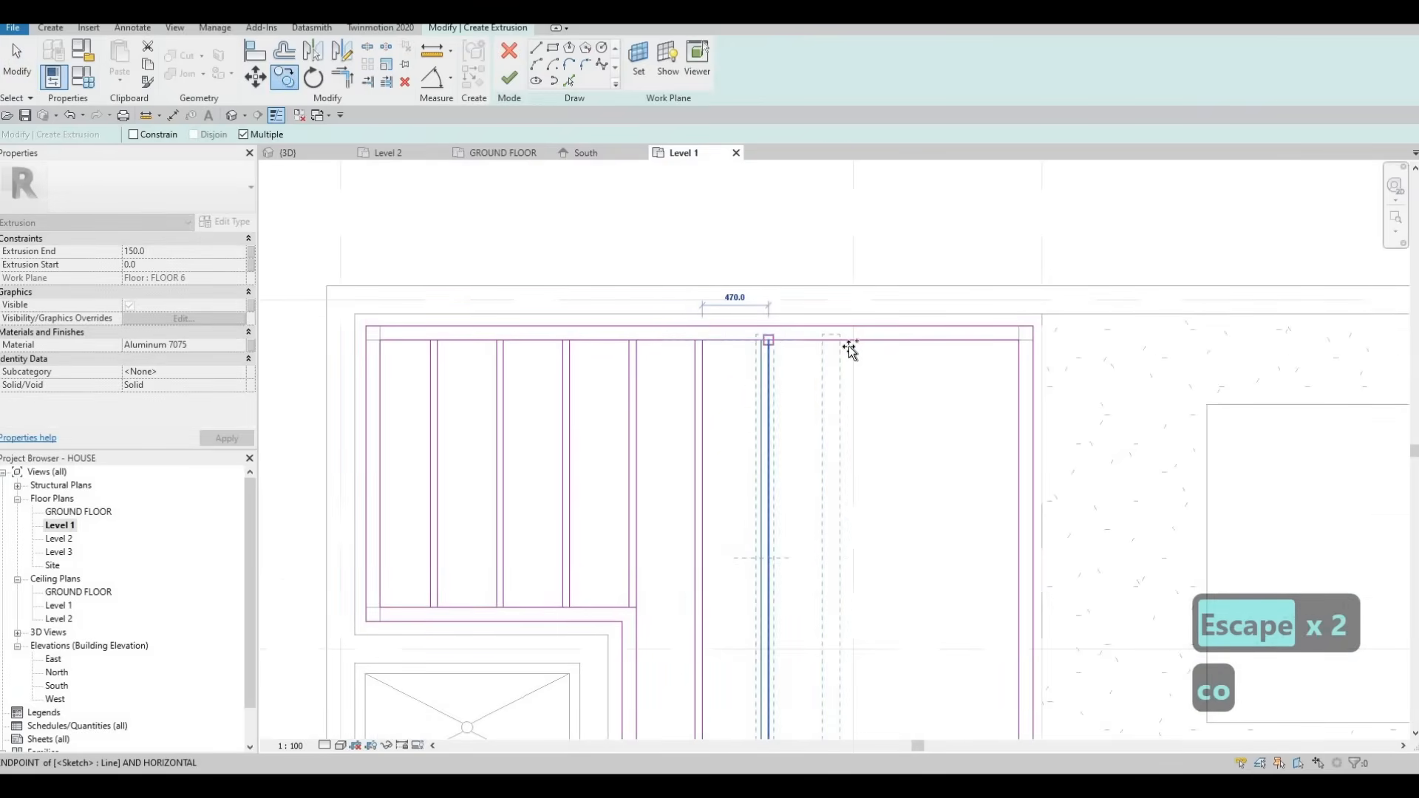
left_click(834, 342)
left_click(908, 346)
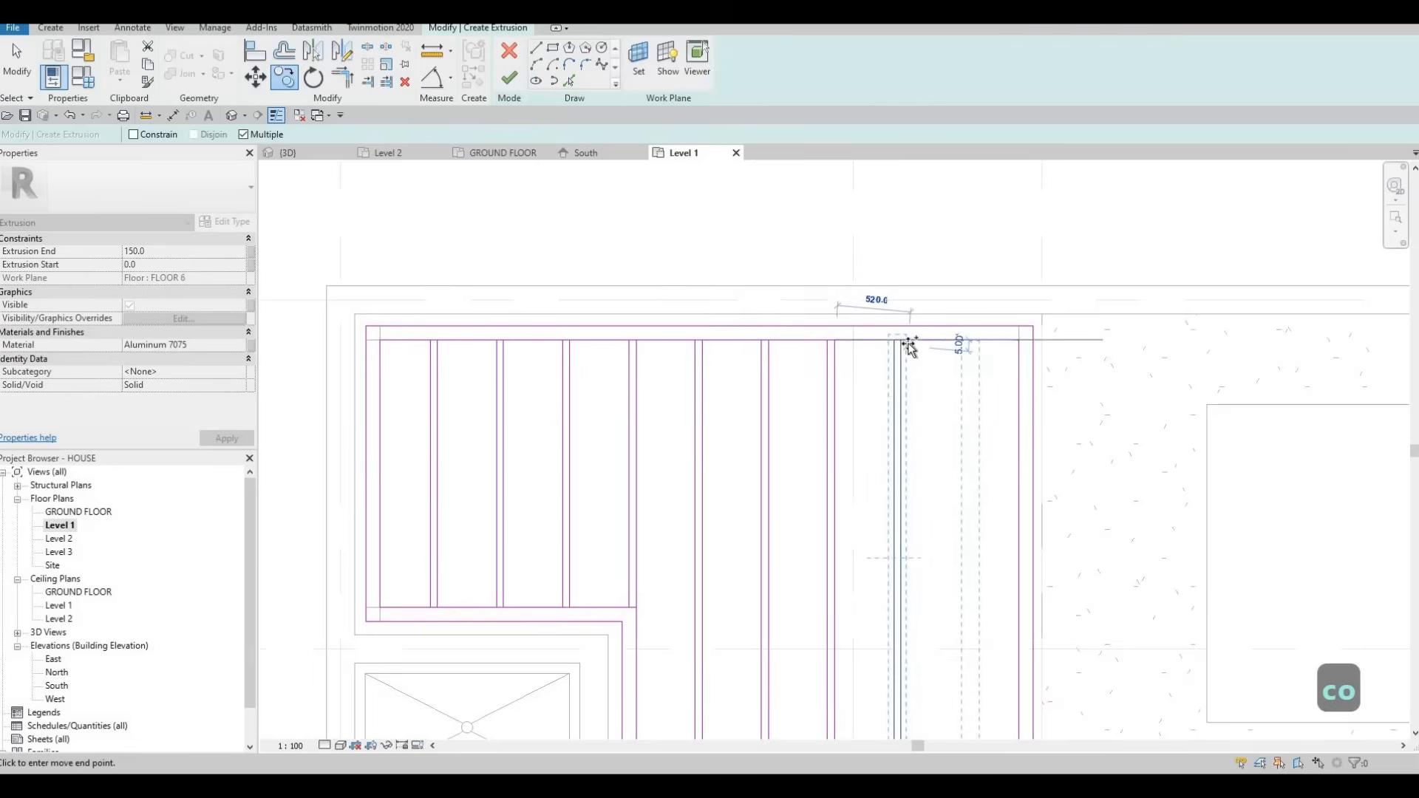
left_click(871, 372)
key("Escape")
key("Escape")
scroll(887, 377, "down", 2)
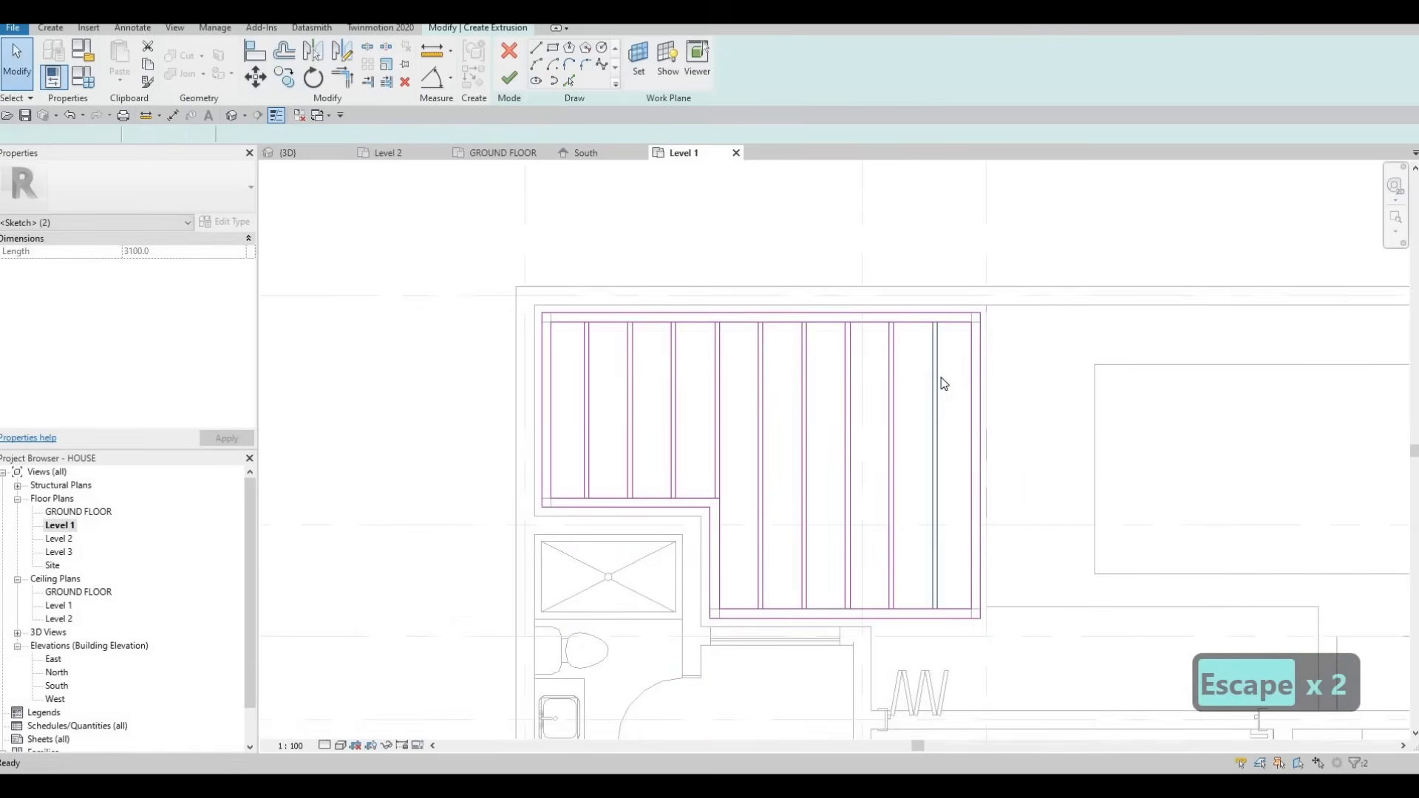
Copy the easternmost long crossbar pair to the open area just east of the frame
left_click(938, 383)
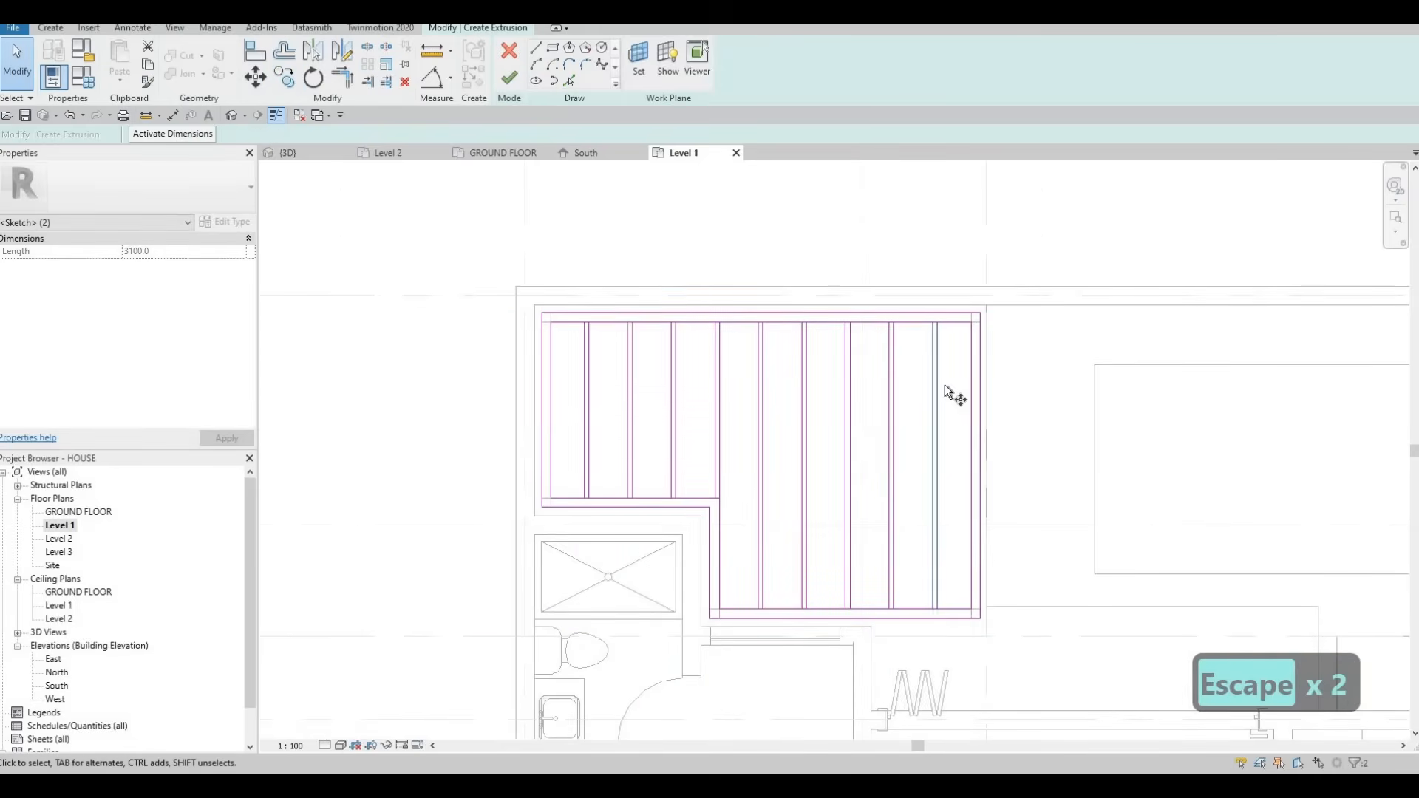
key("c")
key("o")
left_click(1065, 437)
key("Escape")
key("Escape")
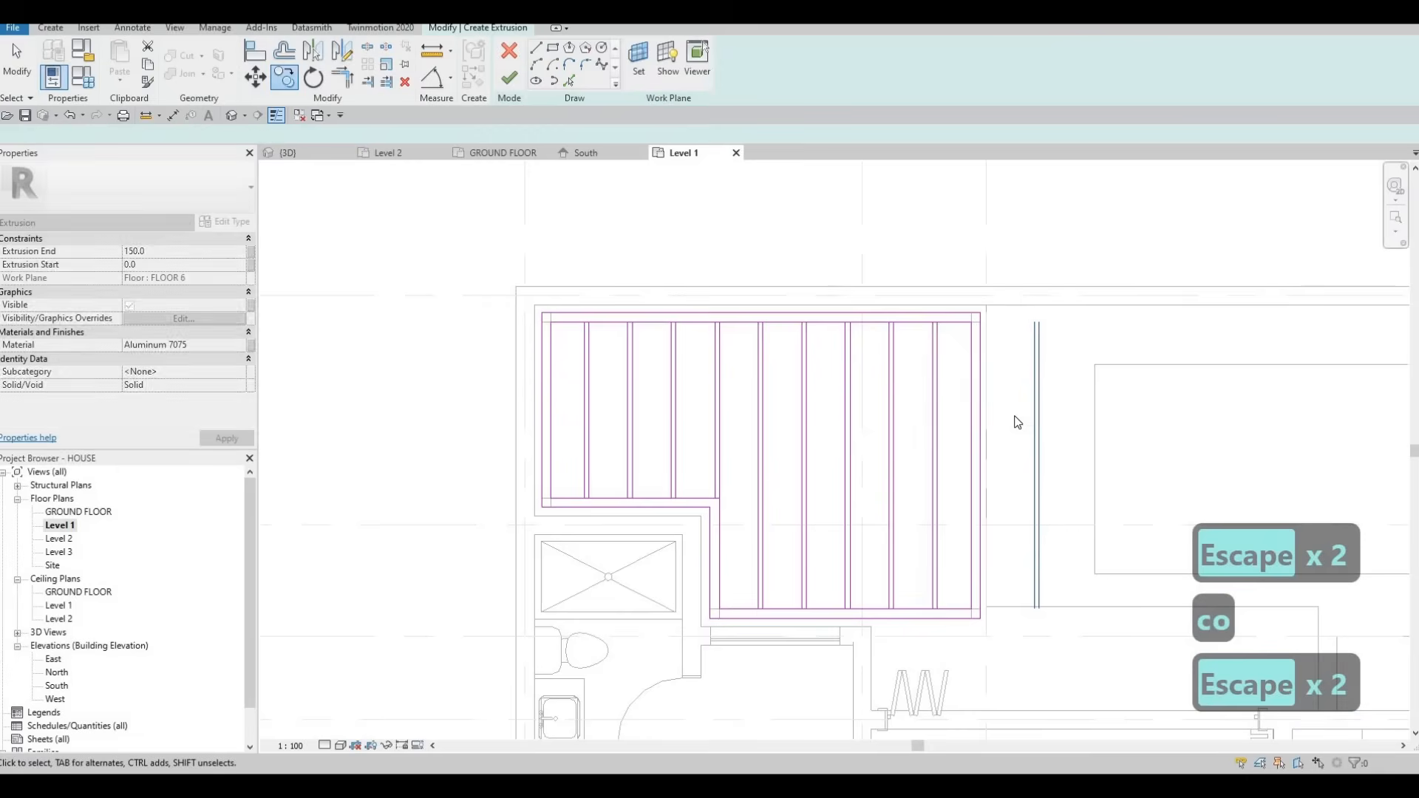
Rotate the copied crossbar pair outside the frame by 90° so it runs horizontally
key("r")
key("o")
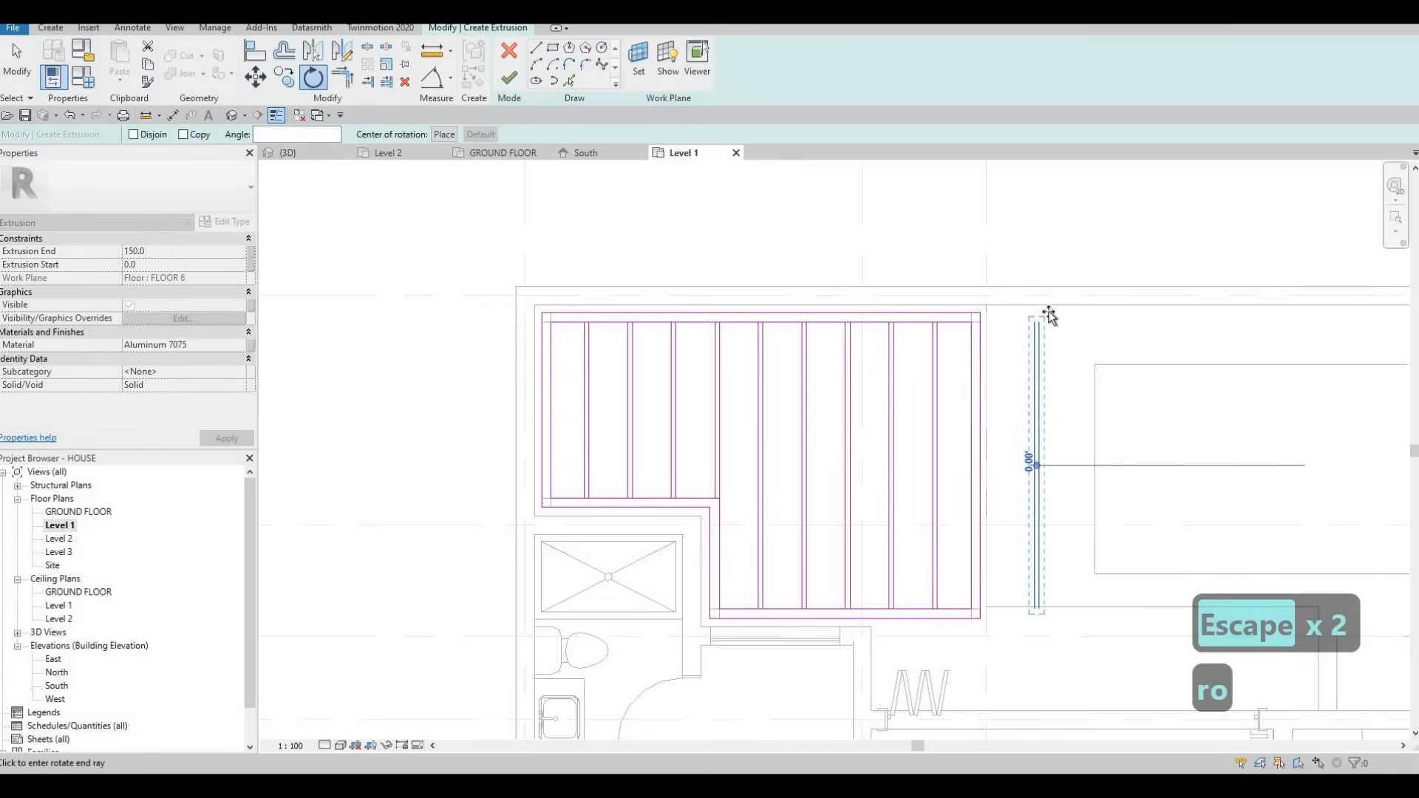
left_click(1171, 465)
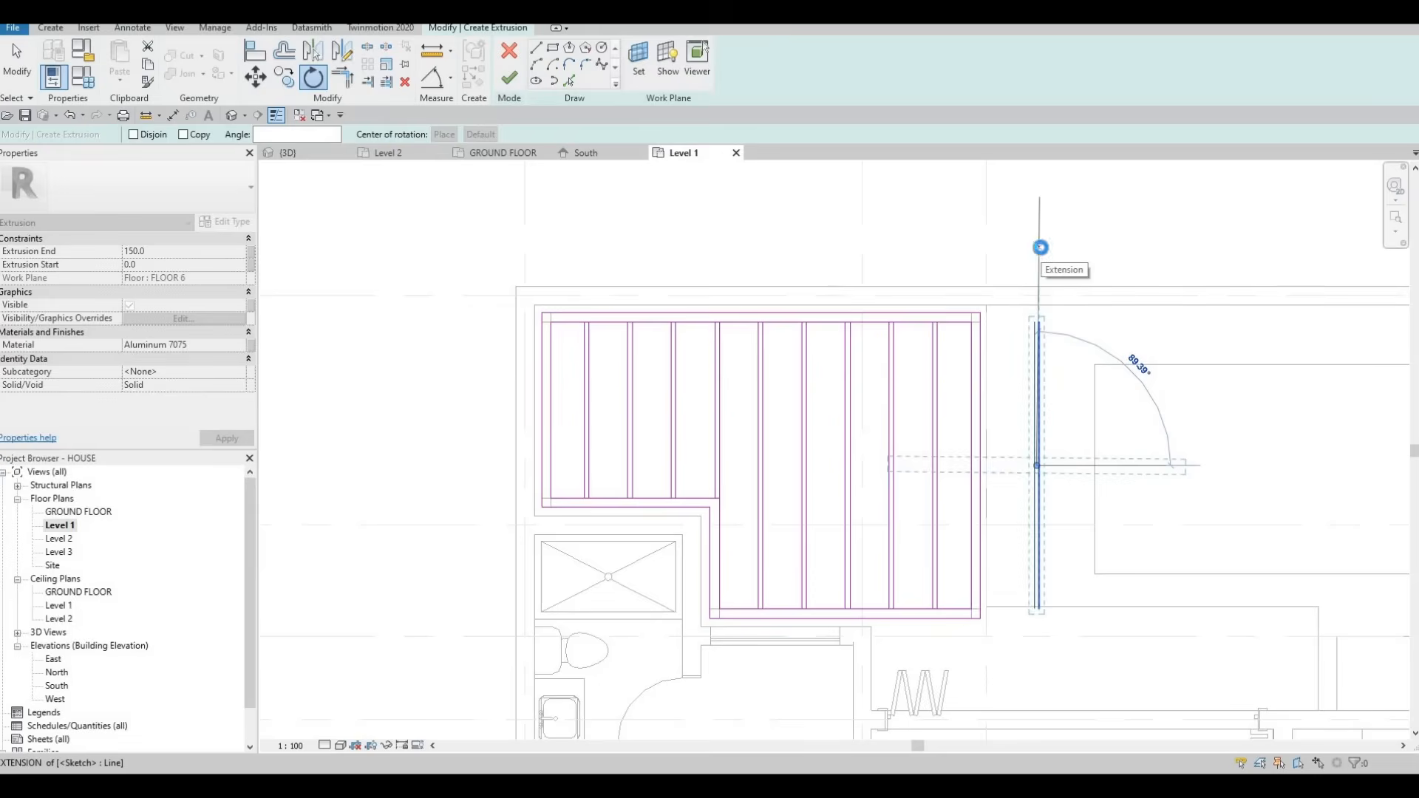
type("90")
key("Return")
key("Escape")
key("Escape")
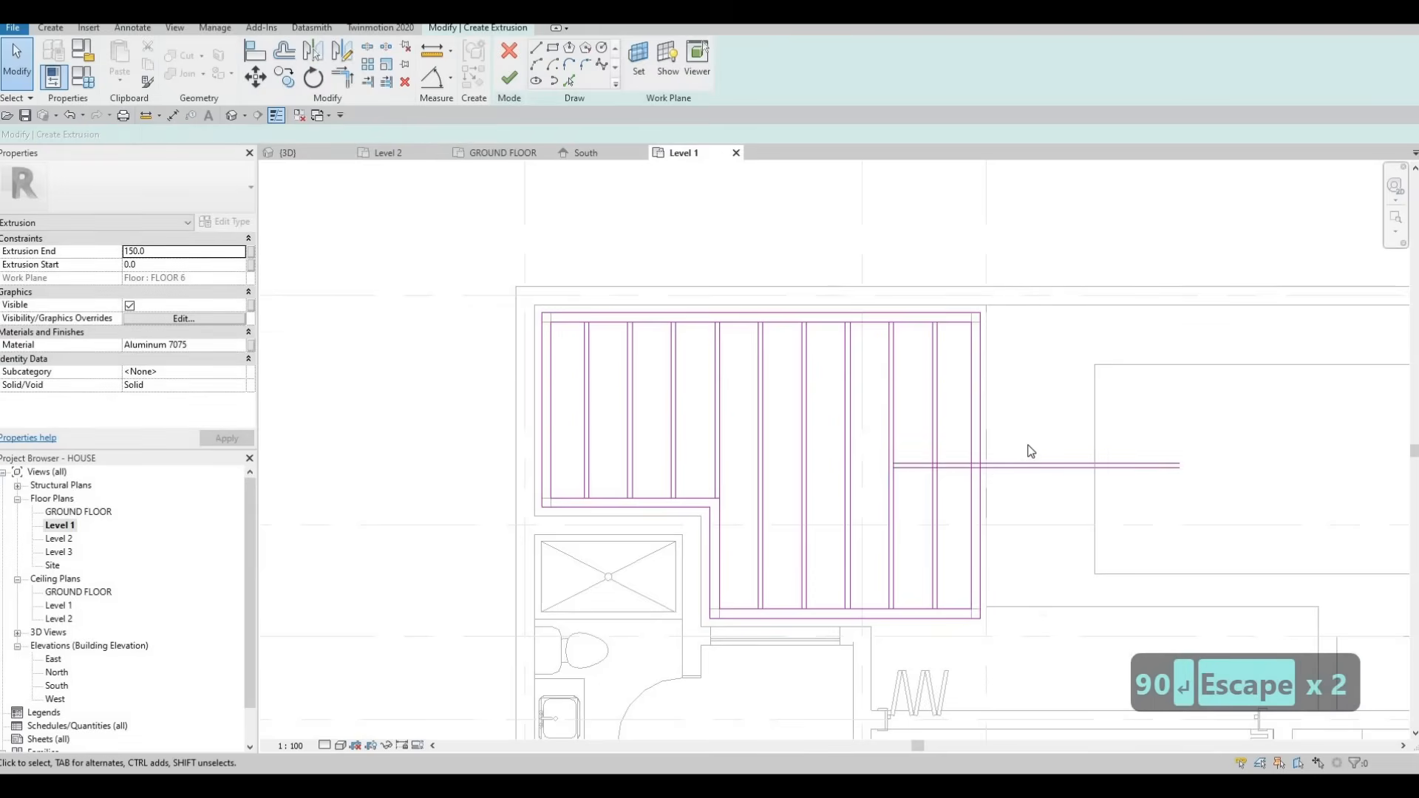
Move the horizontal crossbar pair so its east end meets the frame's inner east edge, near the north side
left_click_drag(1027, 444, 1027, 445)
key("m")
key("v")
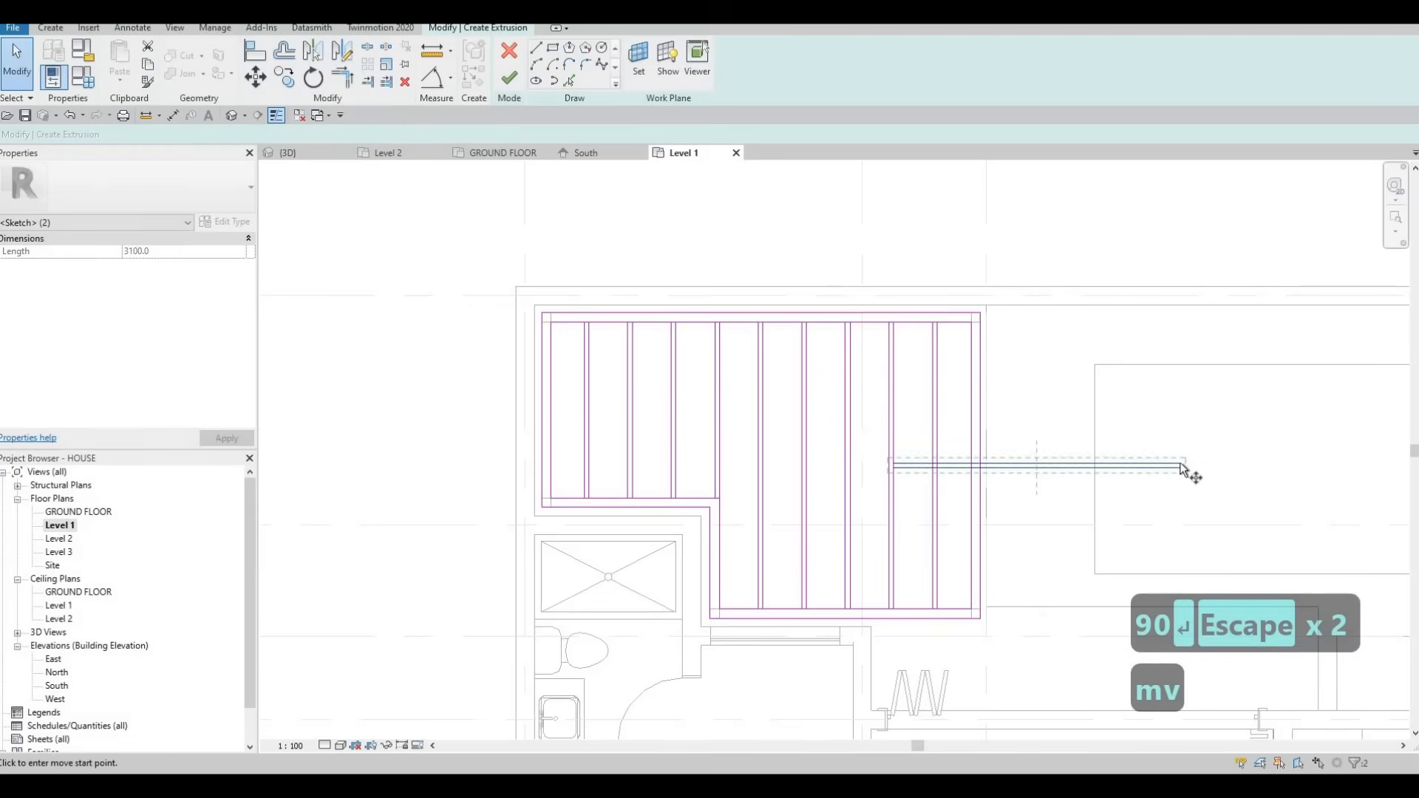
left_click(1171, 467)
scroll(971, 369, "up", 3)
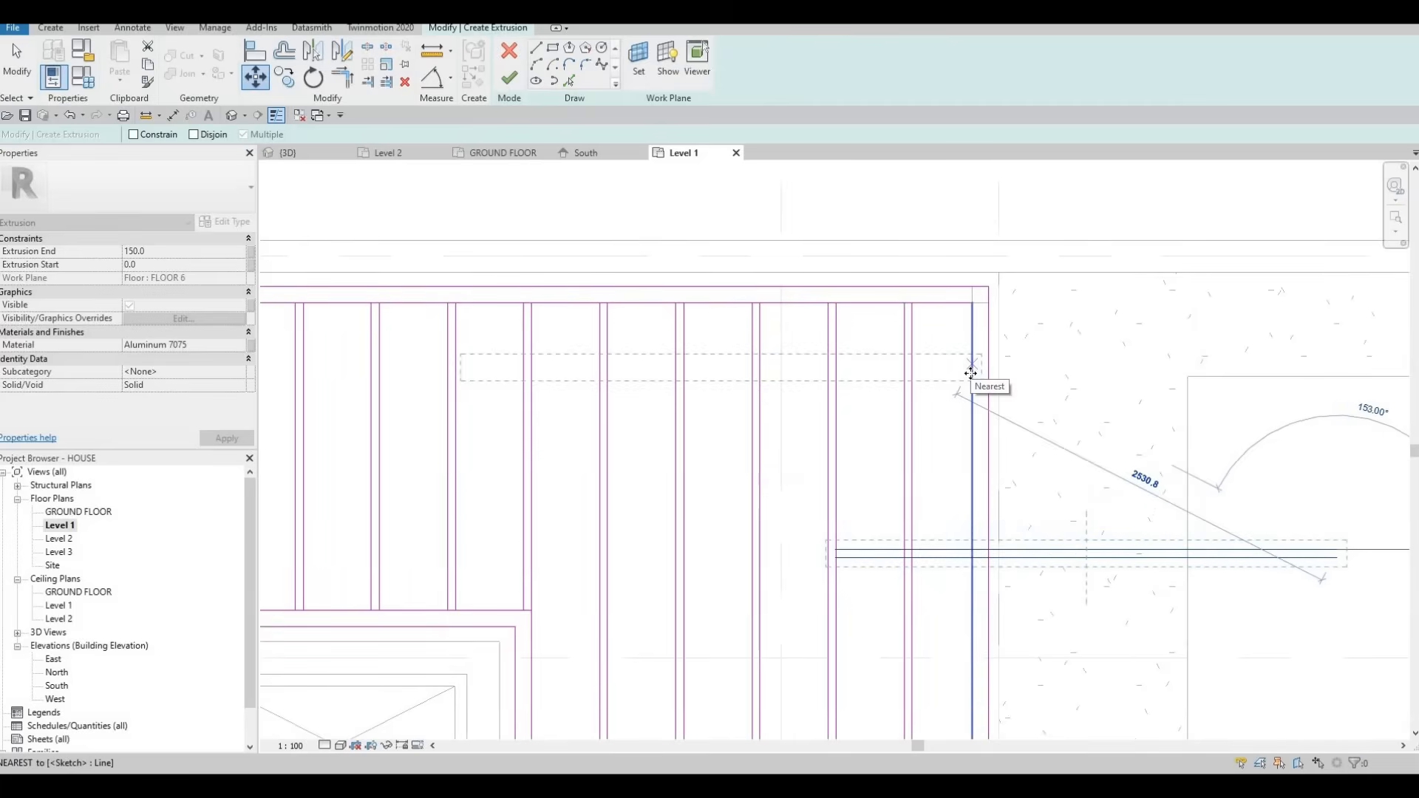
left_click(776, 373)
scroll(798, 371, "down", 1)
scroll(796, 368, "down", 1)
key("Escape")
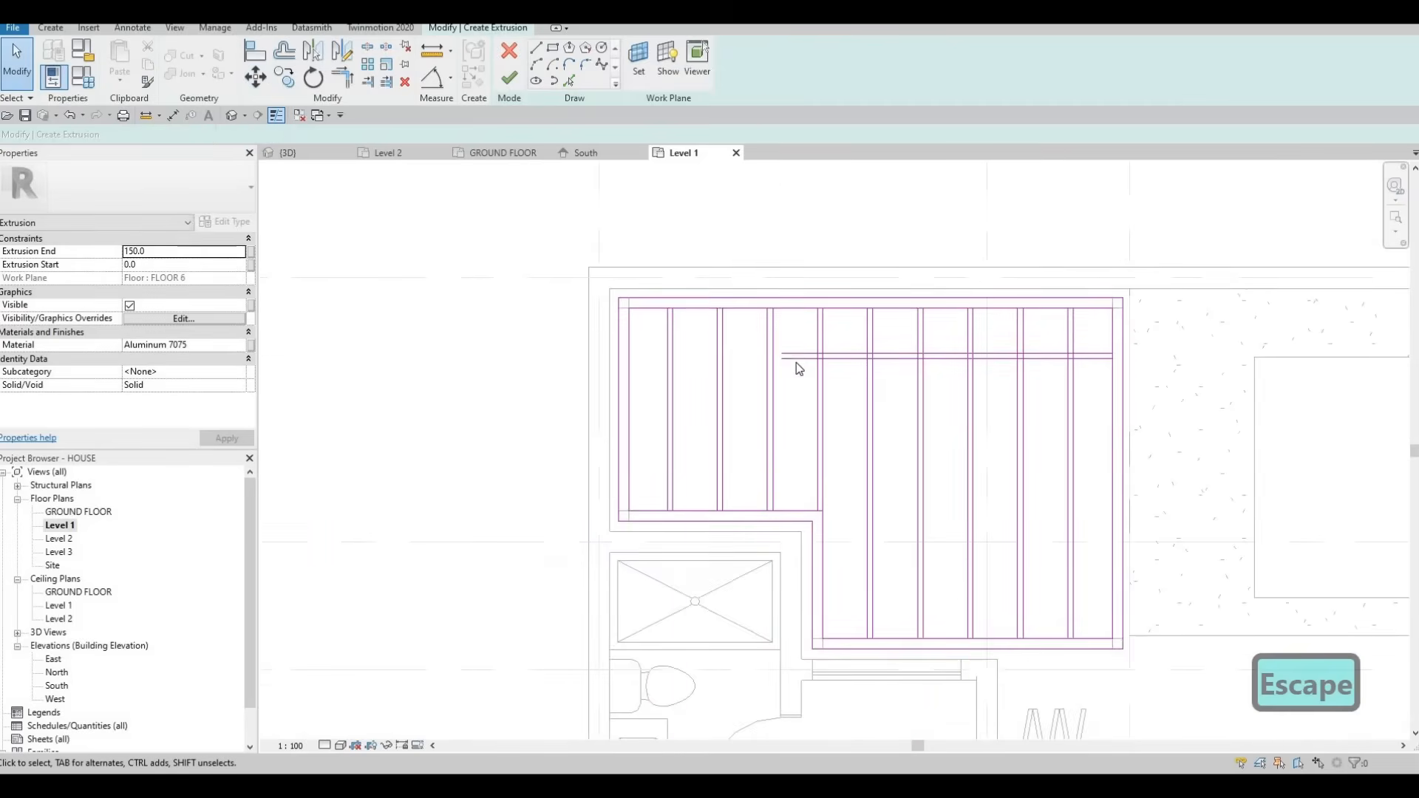
Extend both lines of the horizontal crossbar pair west to the frame's inner west edge
left_click(787, 366)
scroll(846, 384, "up", 1)
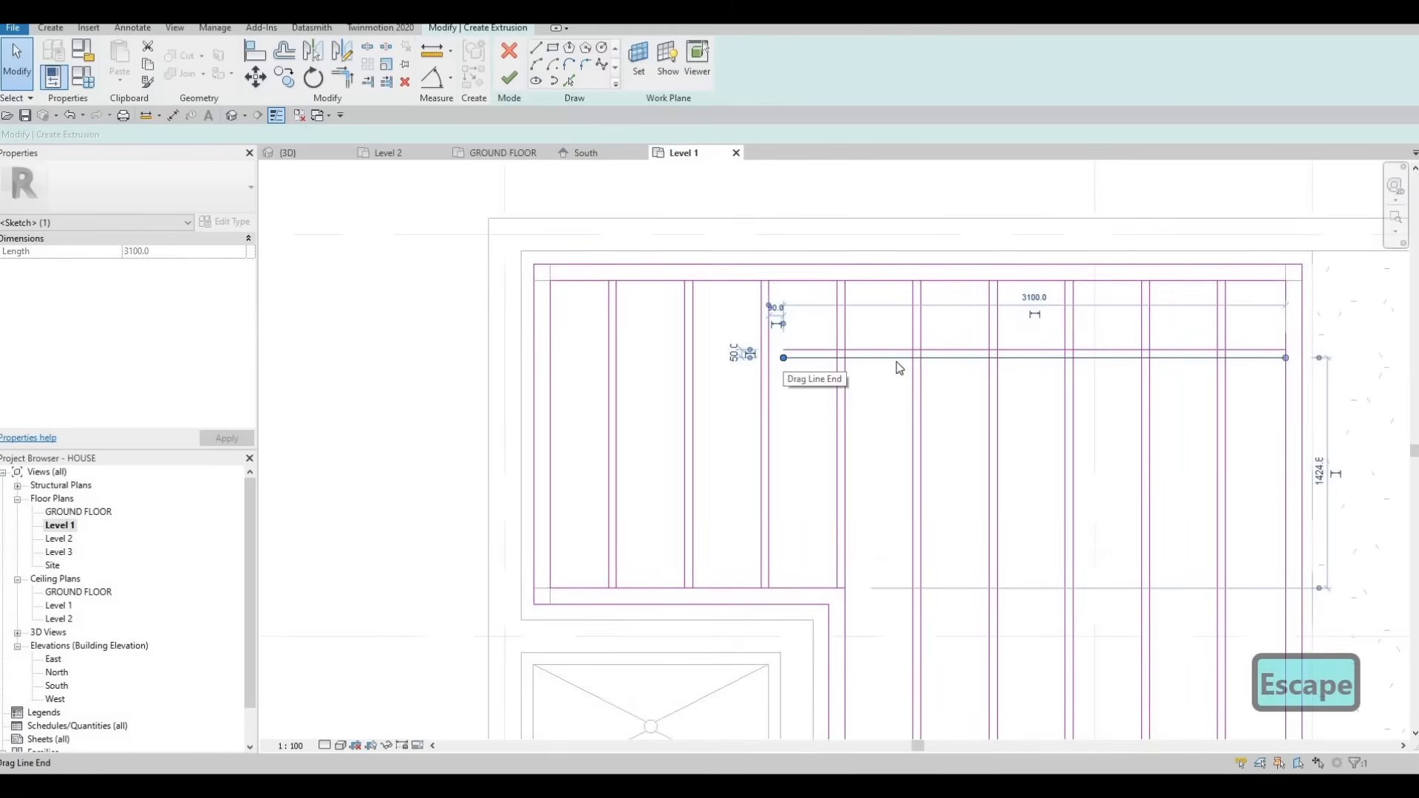
scroll(896, 361, "down", 2)
key("Escape")
key("Escape")
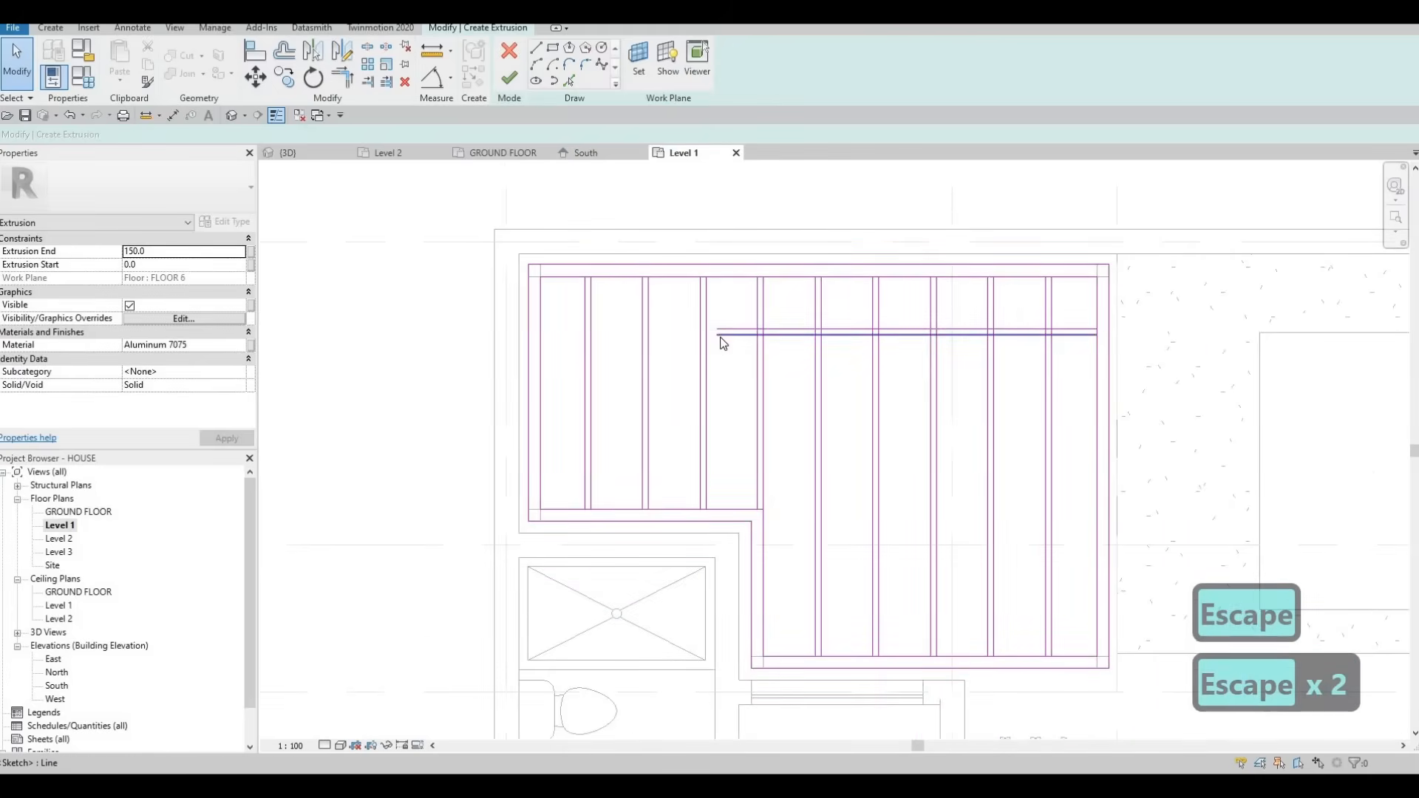
left_click(721, 337)
left_click_drag(717, 335, 529, 335)
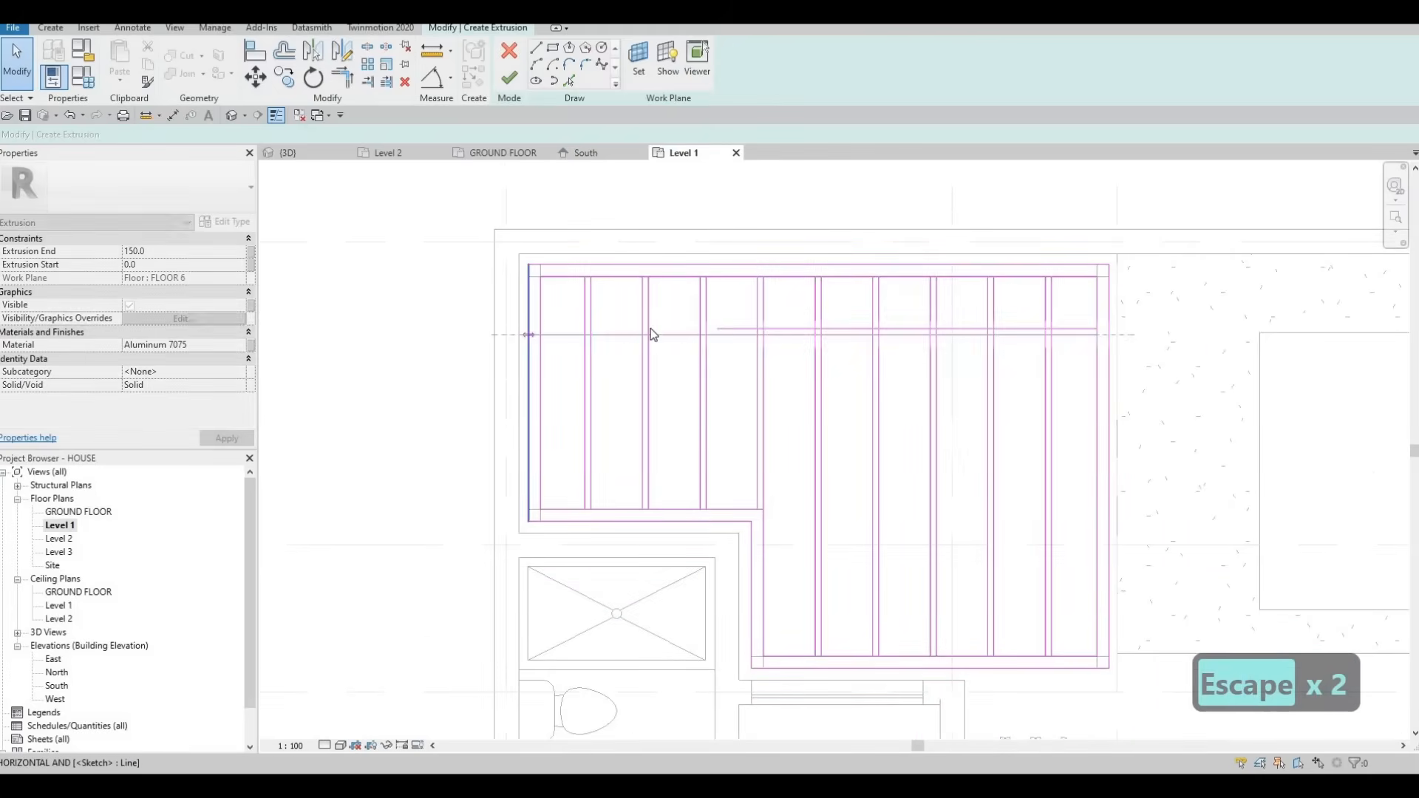
key("Escape")
left_click(717, 329)
left_click_drag(718, 329, 540, 328)
key("Escape")
key("Escape")
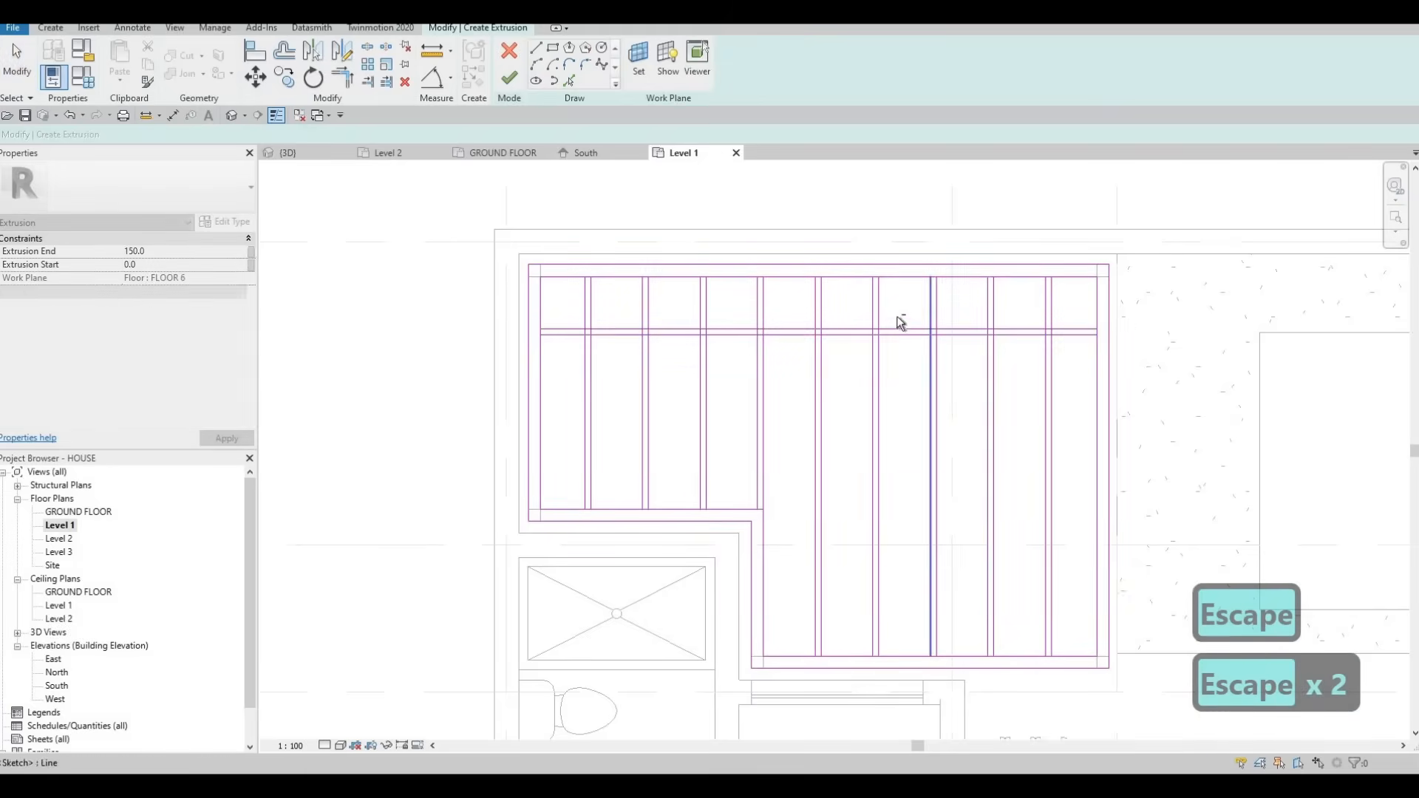
Copy the full-width horizontal crossbar pair three times southward, down to the inner horizontal edge beside the notch
left_click(896, 319)
key("c")
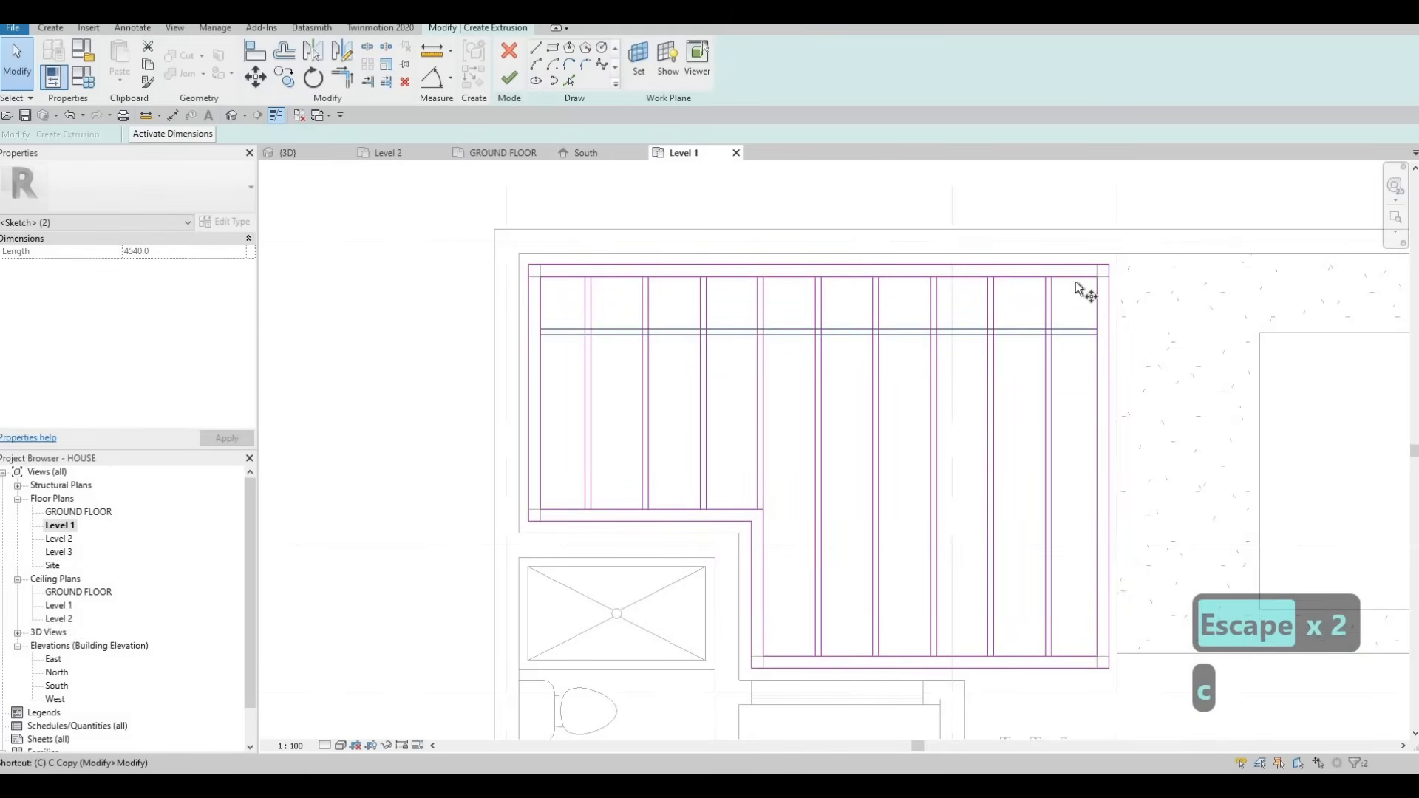
key("o")
left_click(1097, 335)
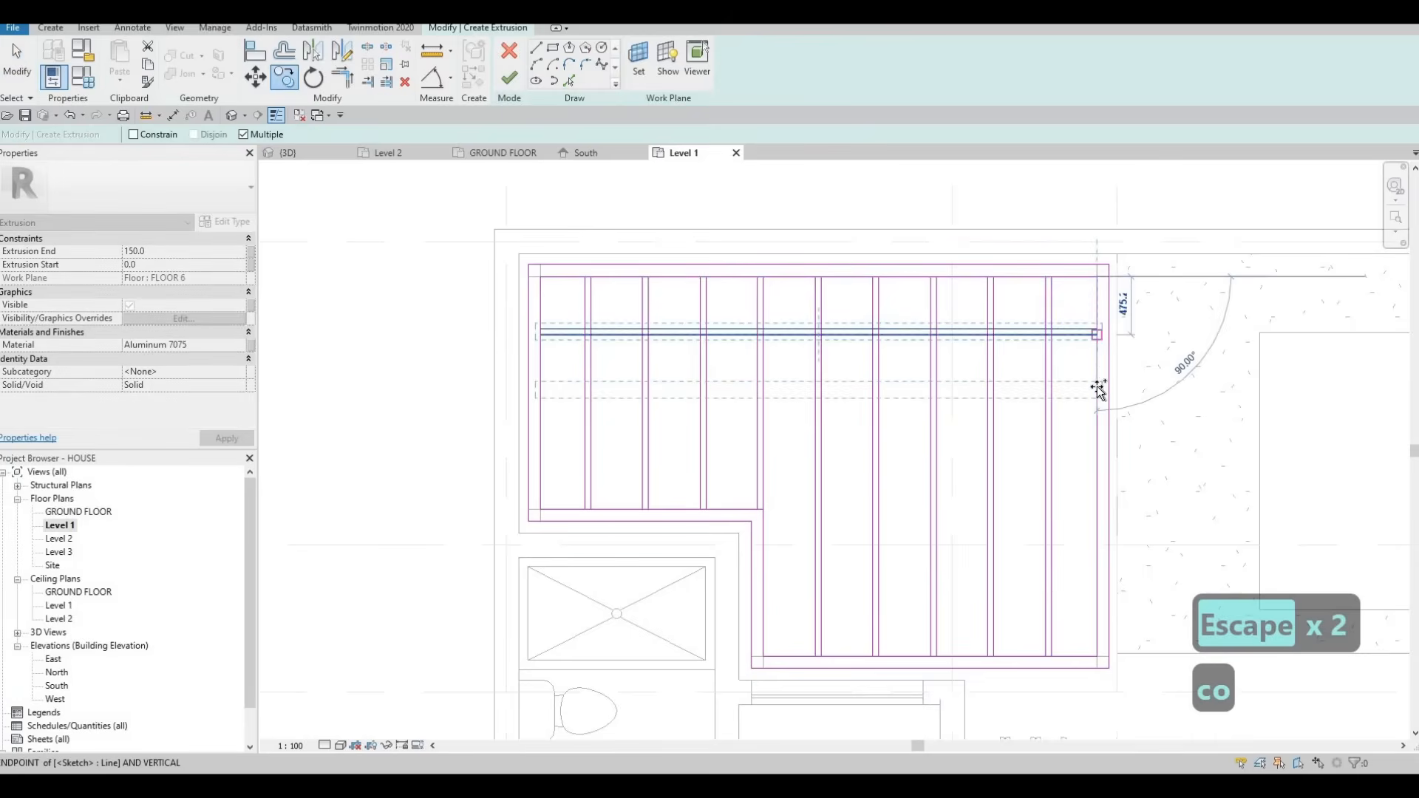
left_click(1099, 397)
left_click(1100, 431)
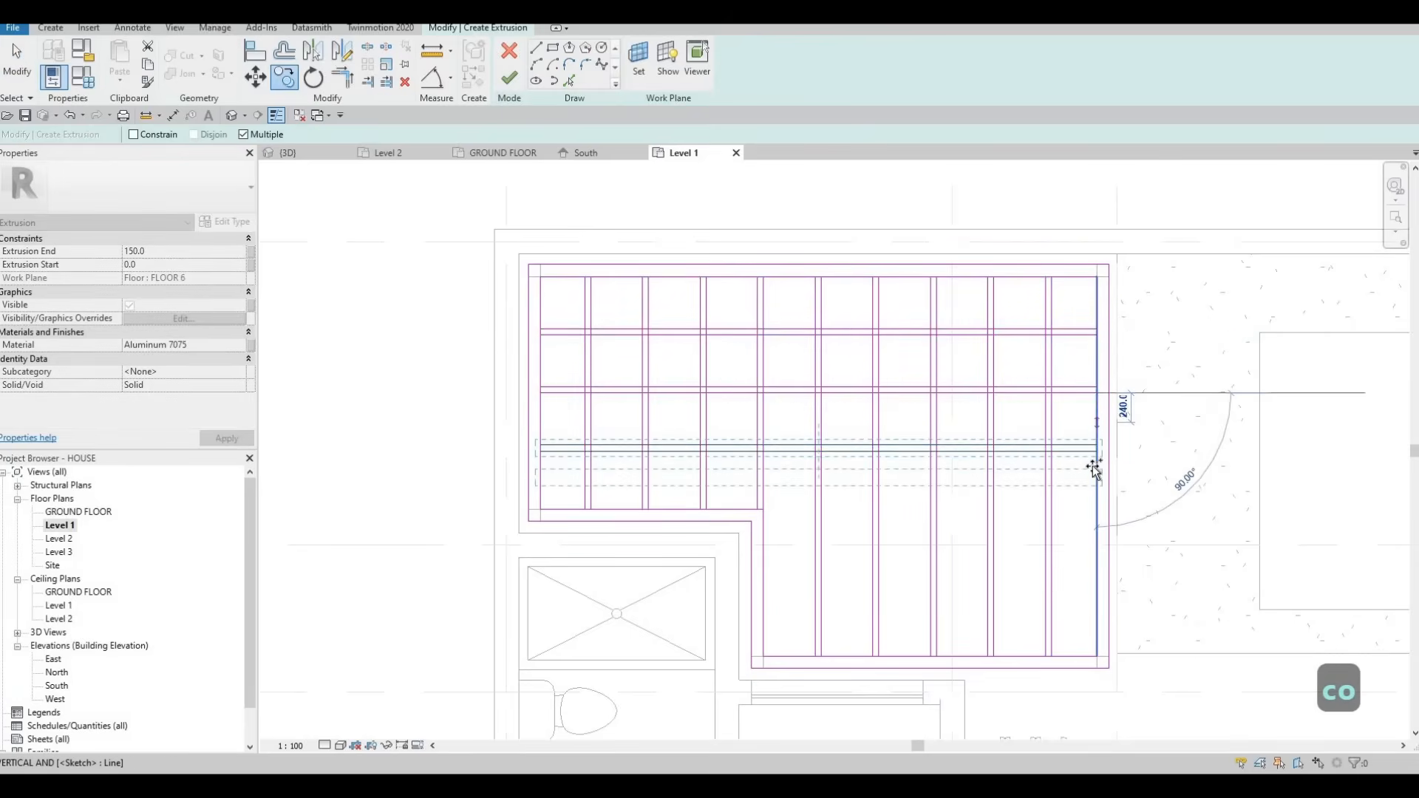
left_click(1097, 458)
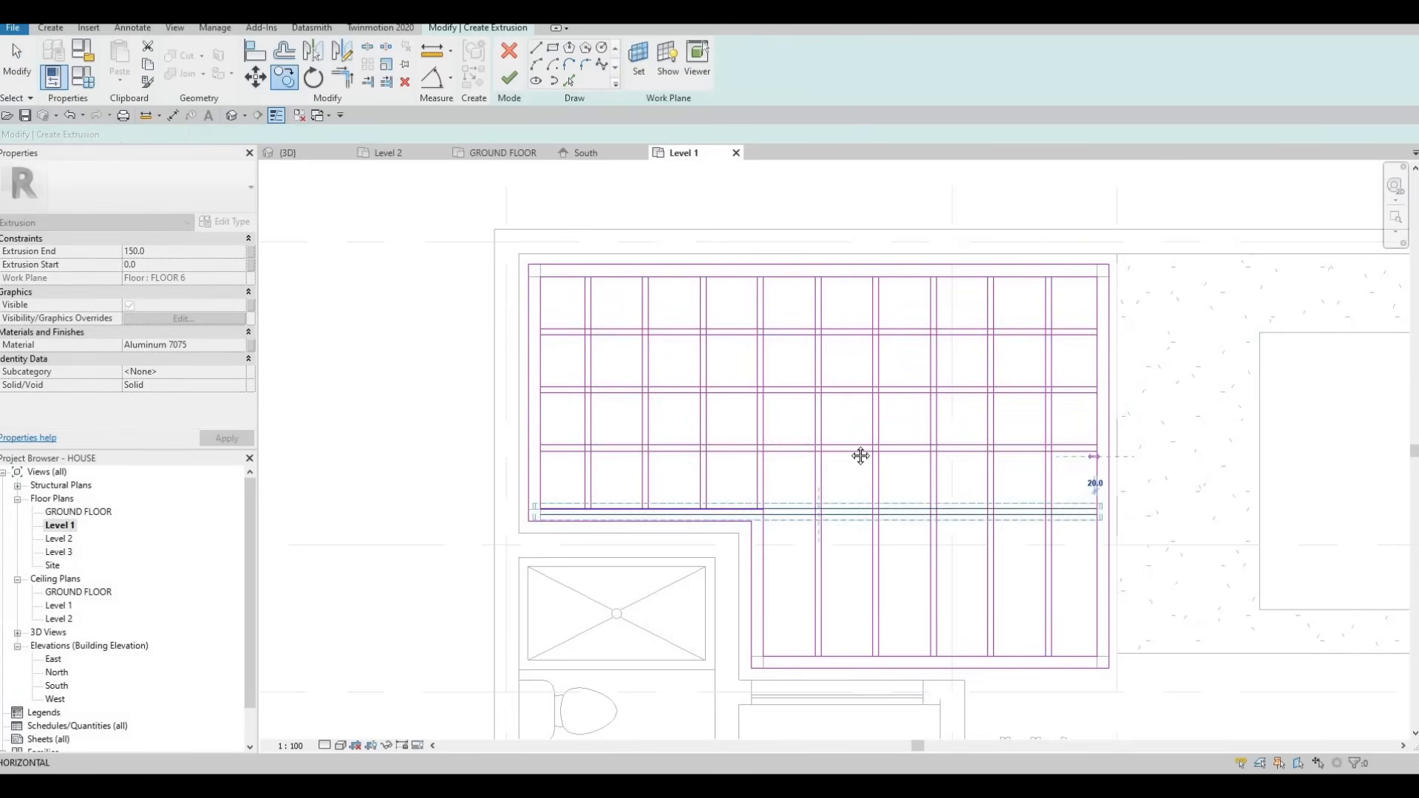
key("Escape")
key("Escape")
Shorten both lines of the lowest horizontal crossbar pair from the west so they start just east of the notch corner
scroll(824, 414, "up", 4)
key("Escape")
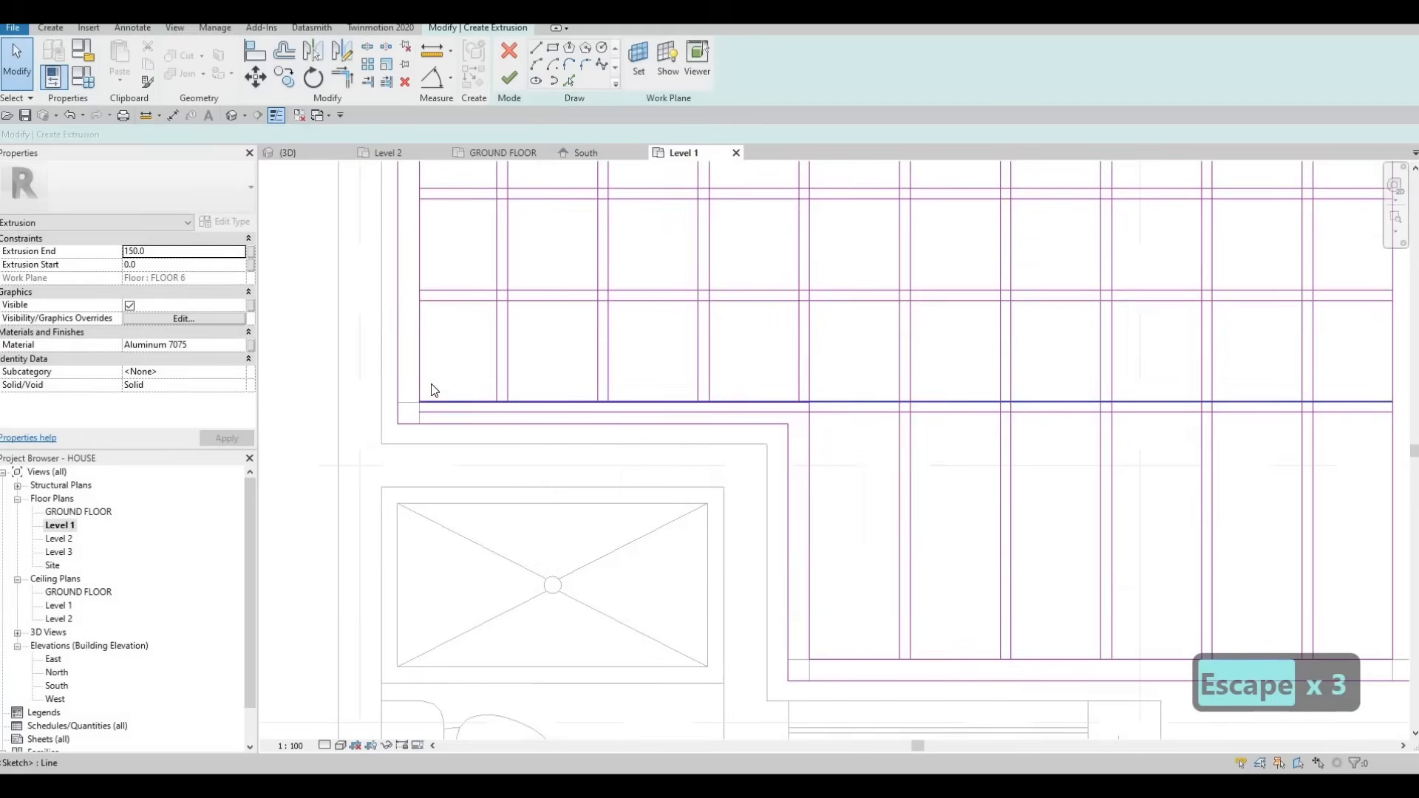
left_click(418, 399)
left_click_drag(419, 401, 831, 401)
key("Escape")
left_click(427, 411)
left_click_drag(419, 412, 830, 413)
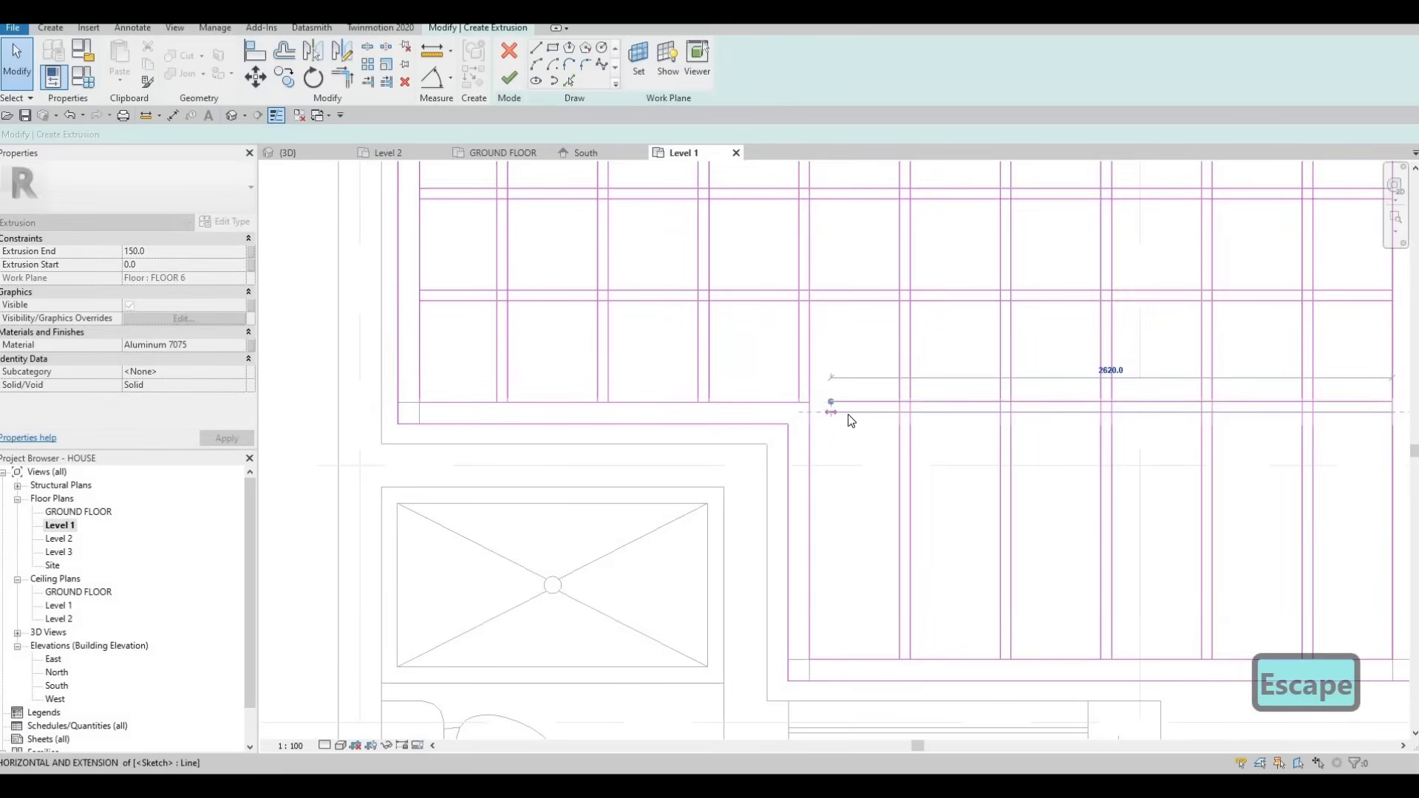
key("Escape")
key("Escape")
Move the shortened crossbar pair so its west ends meet the frame's inner vertical edge at the notch corner
middle_click_drag(841, 427, 779, 405)
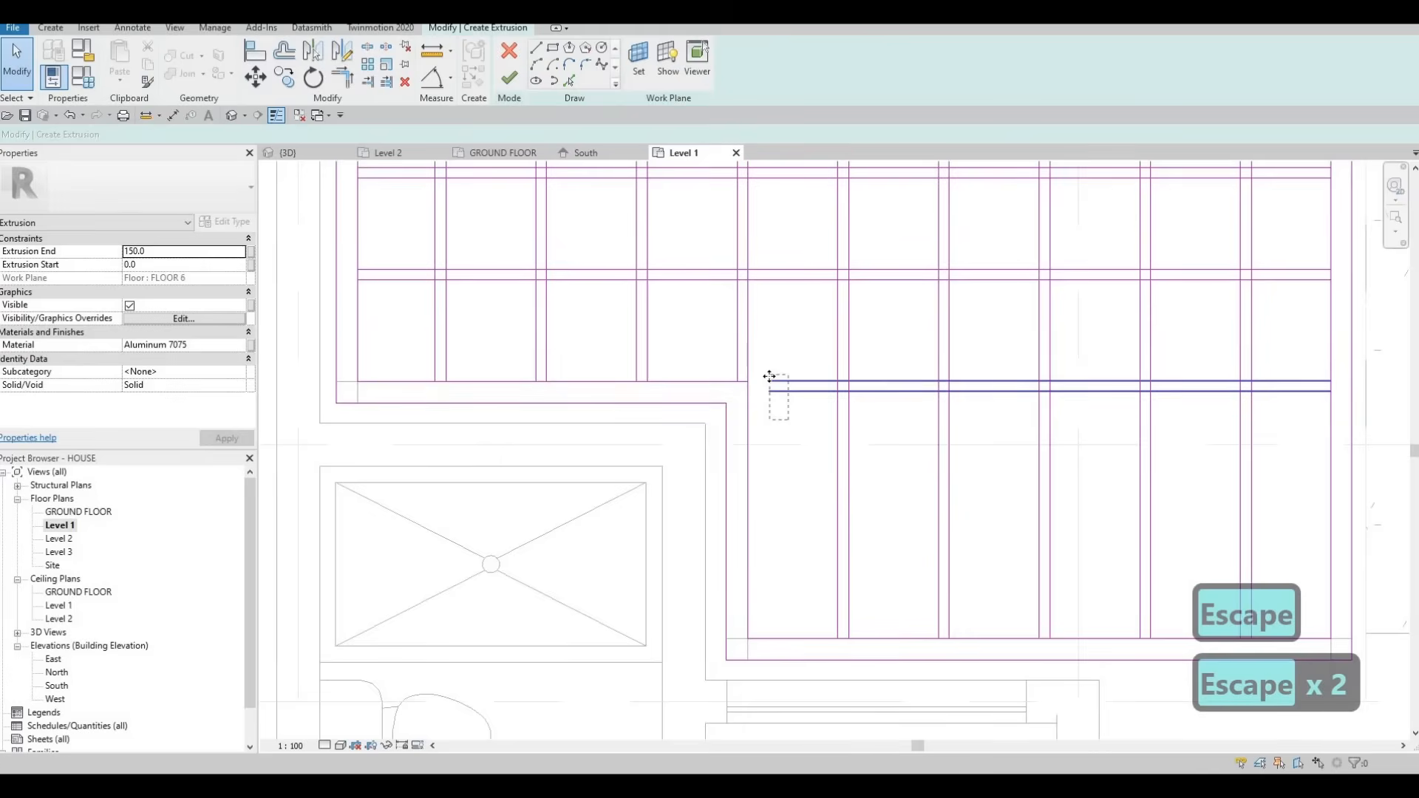
left_click(774, 384)
key("m")
key("v")
scroll(747, 378, "up", 2)
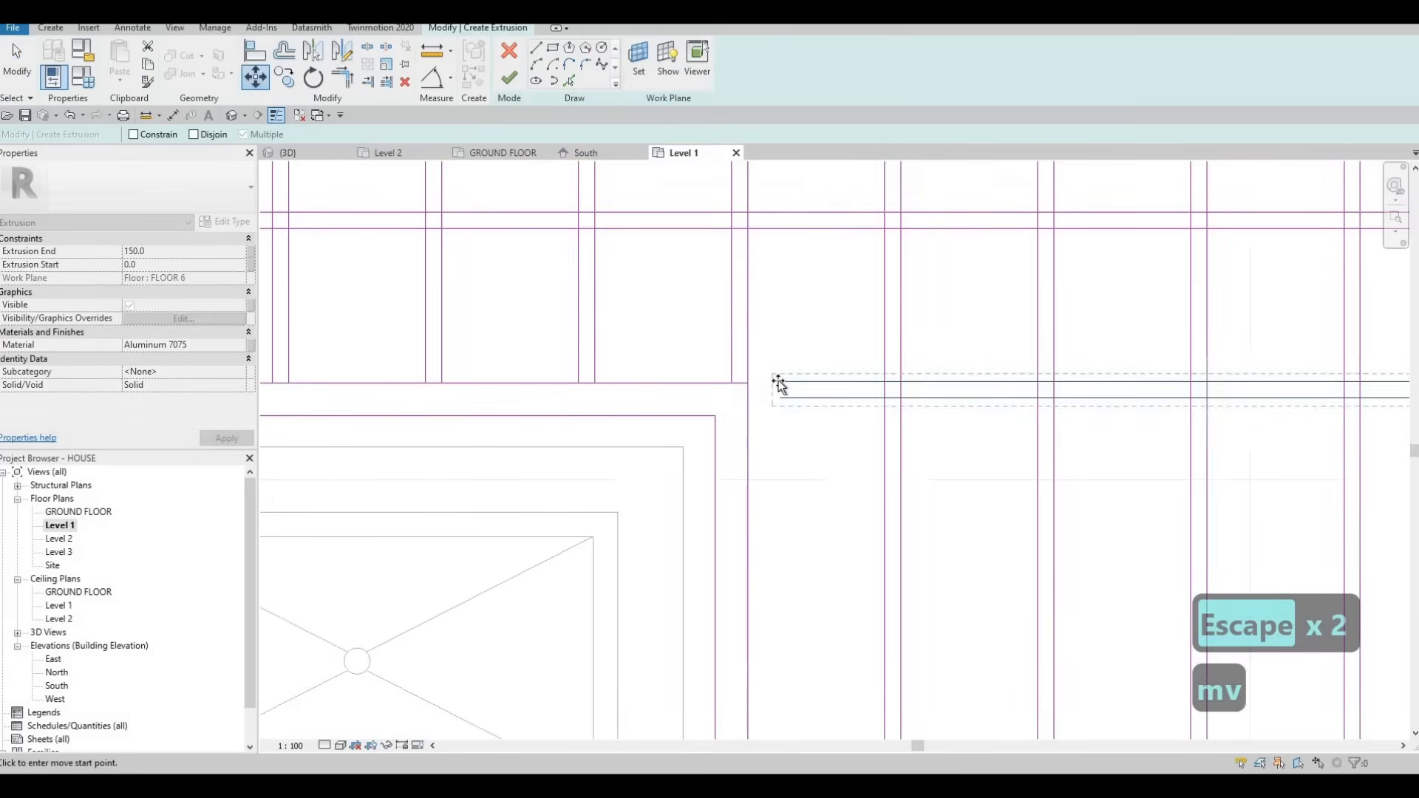
left_click(780, 382)
left_click(763, 401)
key("Escape")
key("Escape")
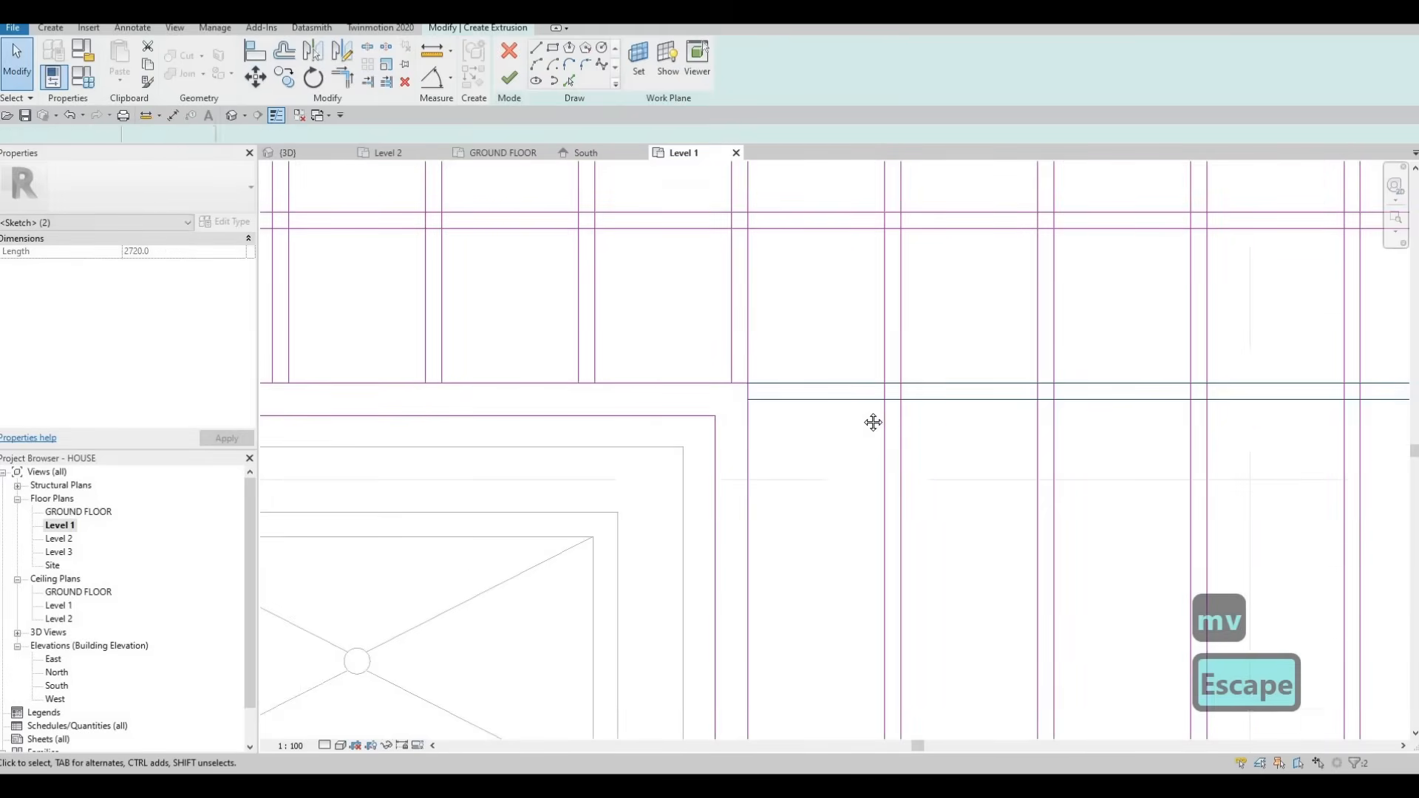
scroll(1168, 399, "down", 3)
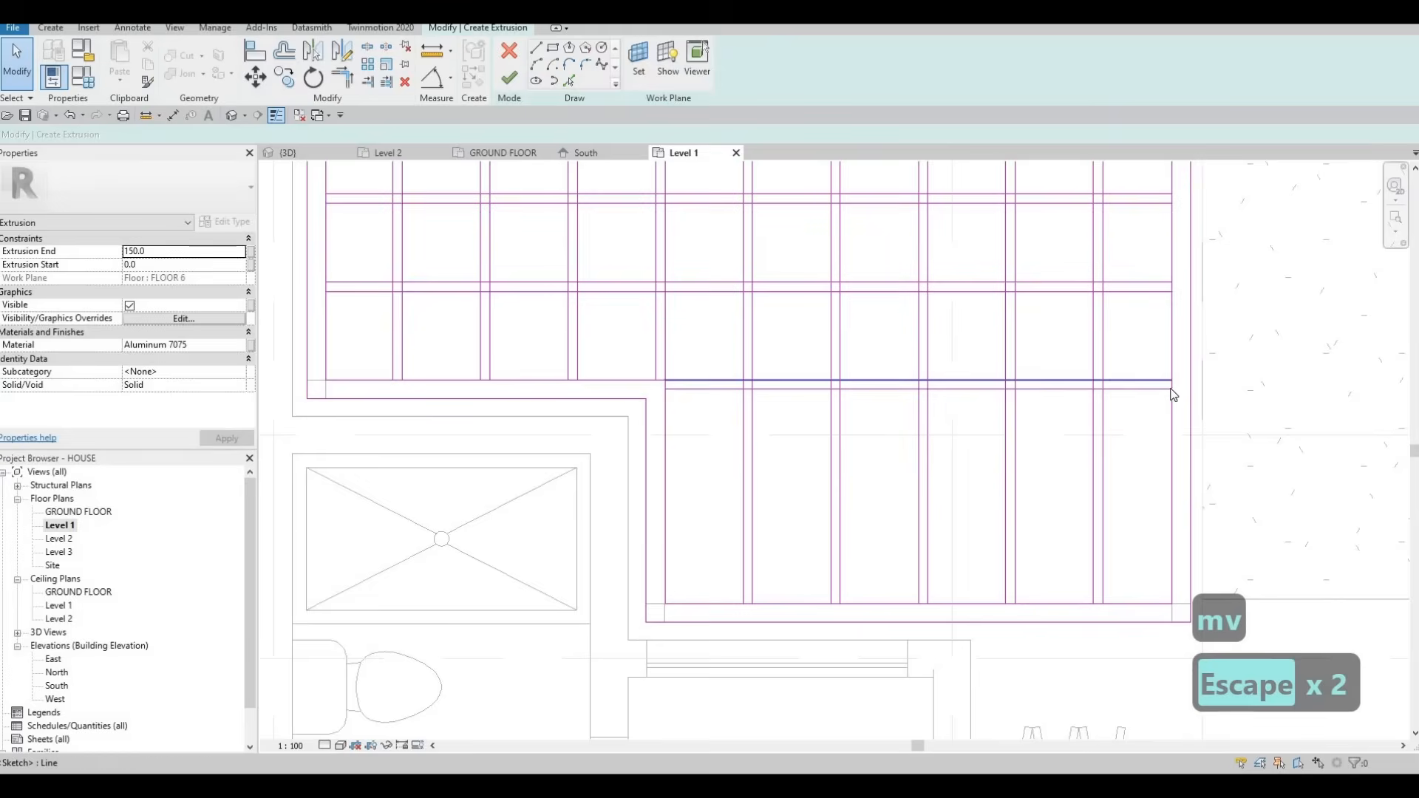
scroll(1172, 389, "up", 3)
scroll(883, 396, "down", 3)
key("Escape")
middle_click_drag(889, 384, 898, 383)
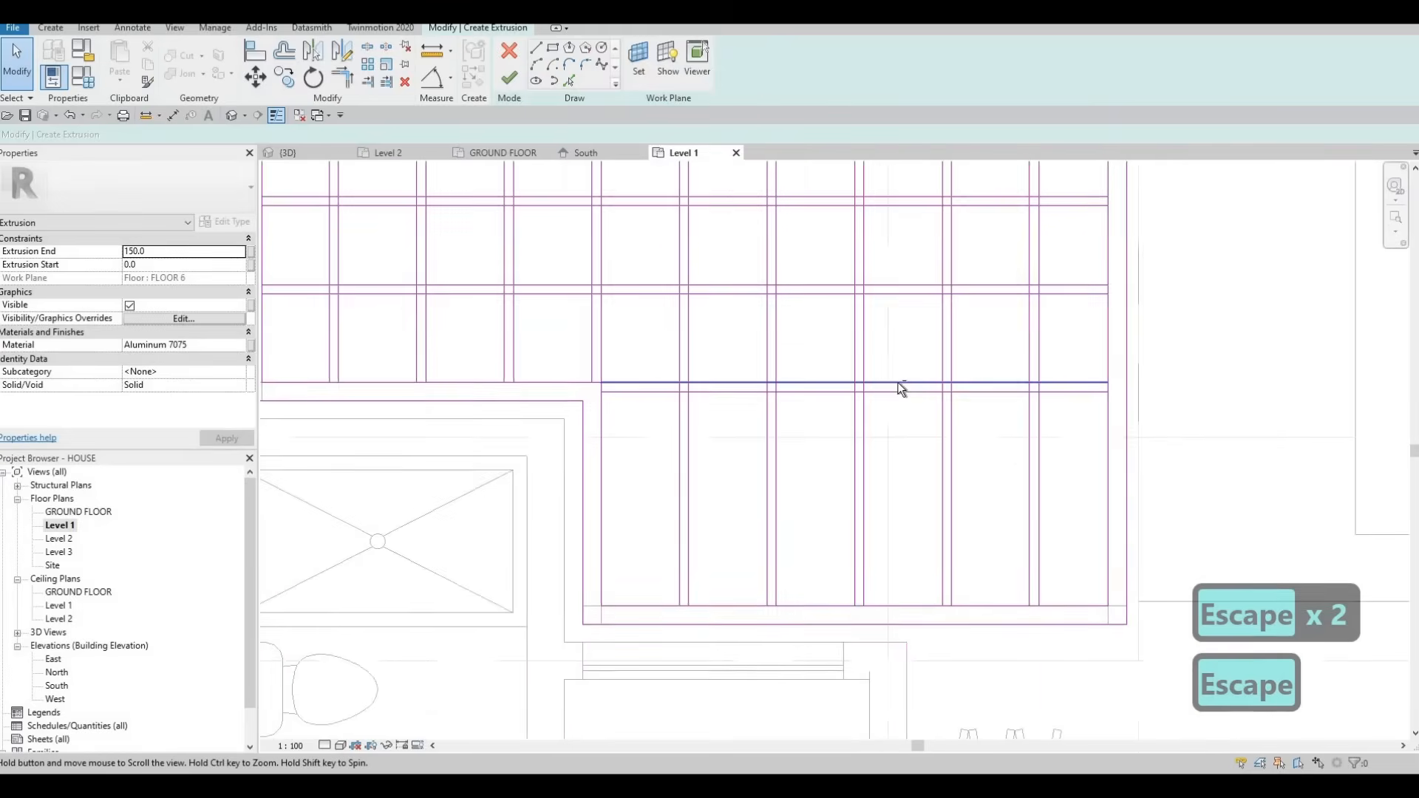
Copy the shortened horizontal crossbar pair once southward, one bay spacing down in the deeper part of the frame
left_click_drag(906, 409, 890, 368)
key("c")
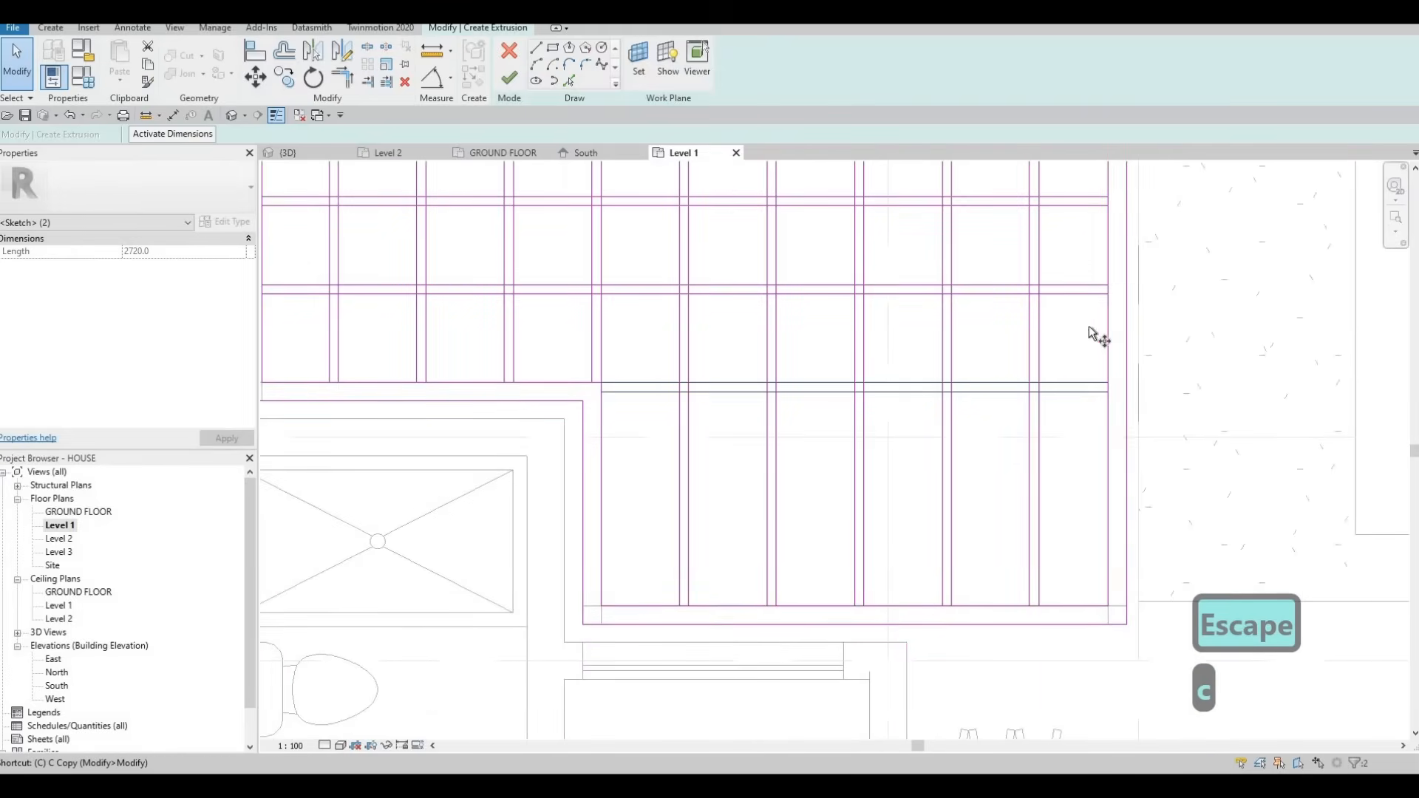
key("o")
left_click(1106, 294)
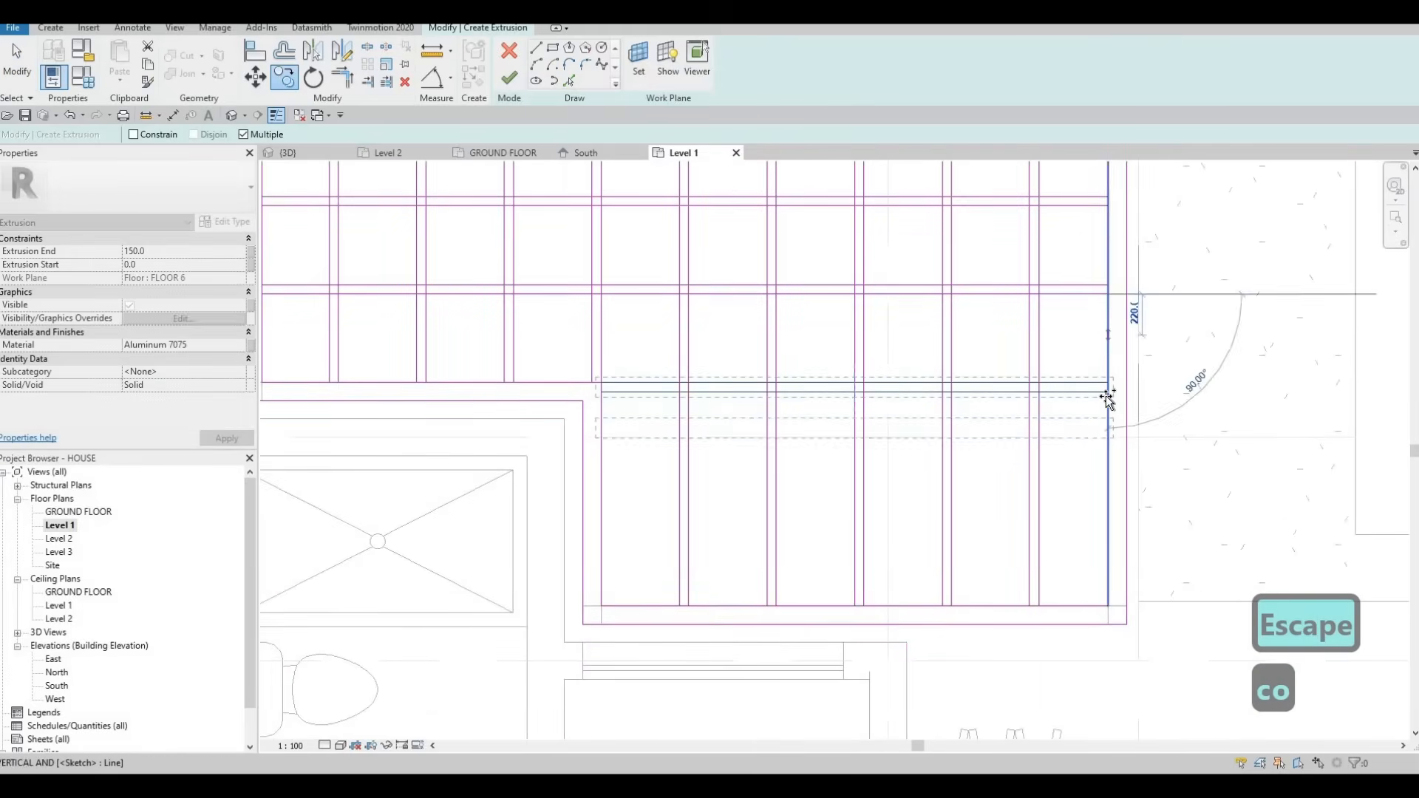
left_click(1105, 396)
key("Escape")
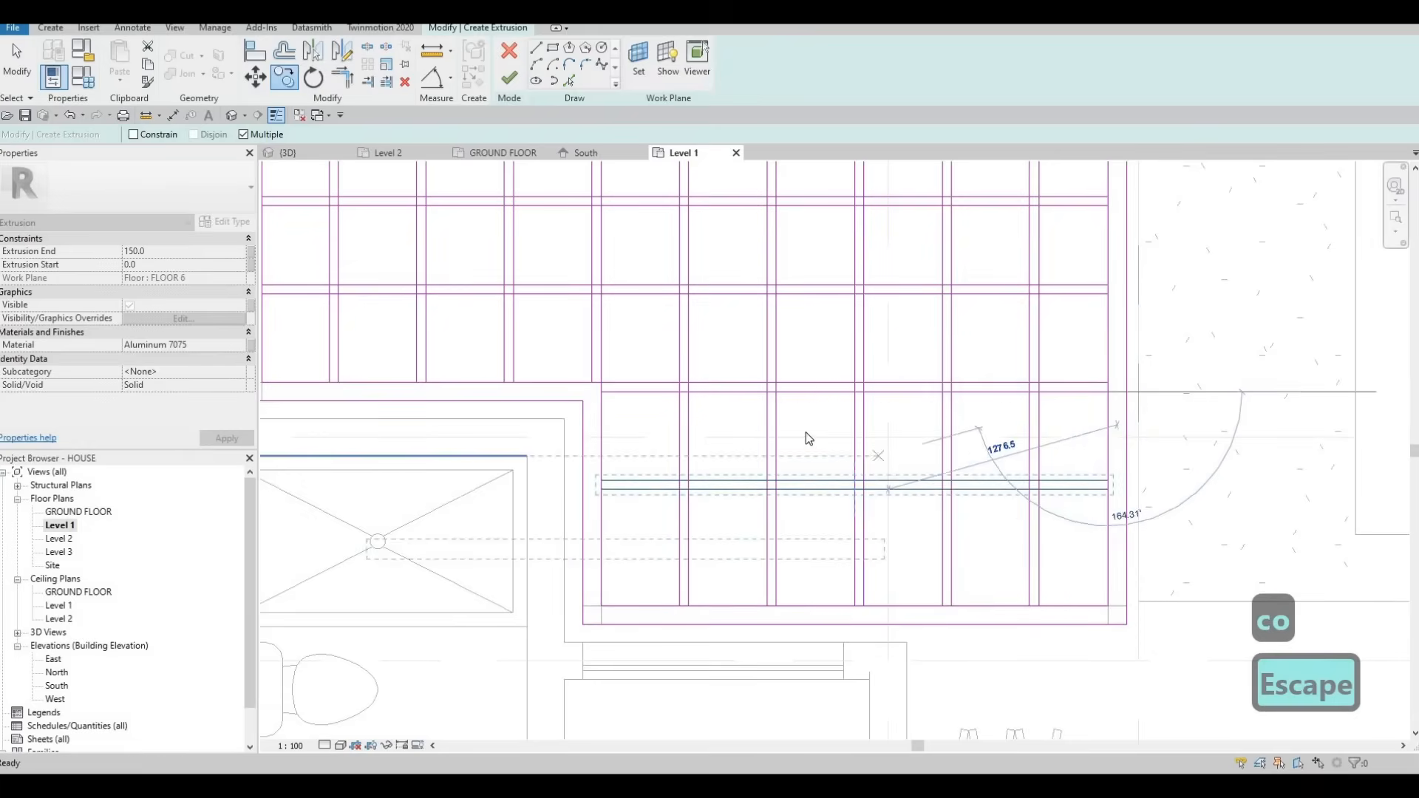
scroll(806, 438, "down", 4)
key("Escape")
key("Escape")
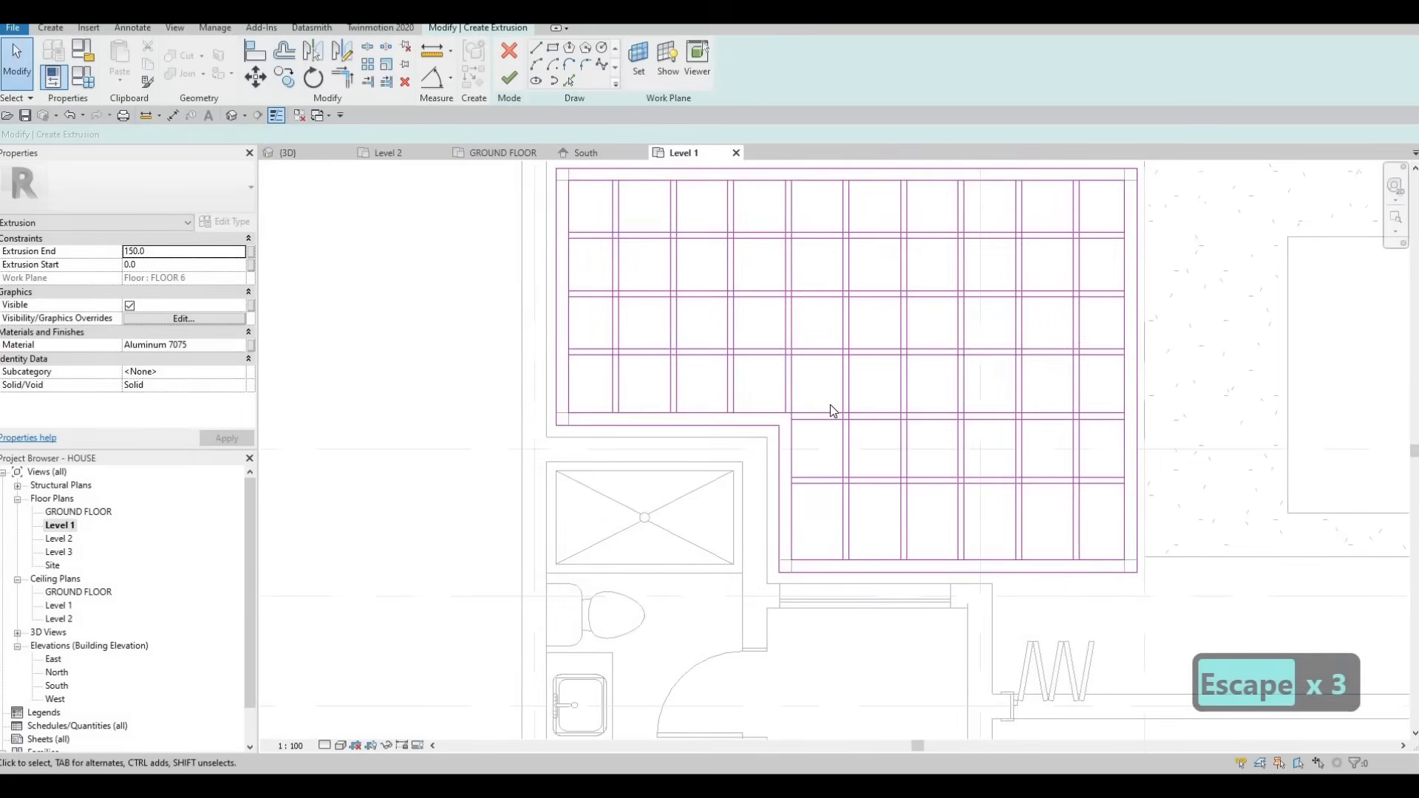
key("Escape")
key("Escape")
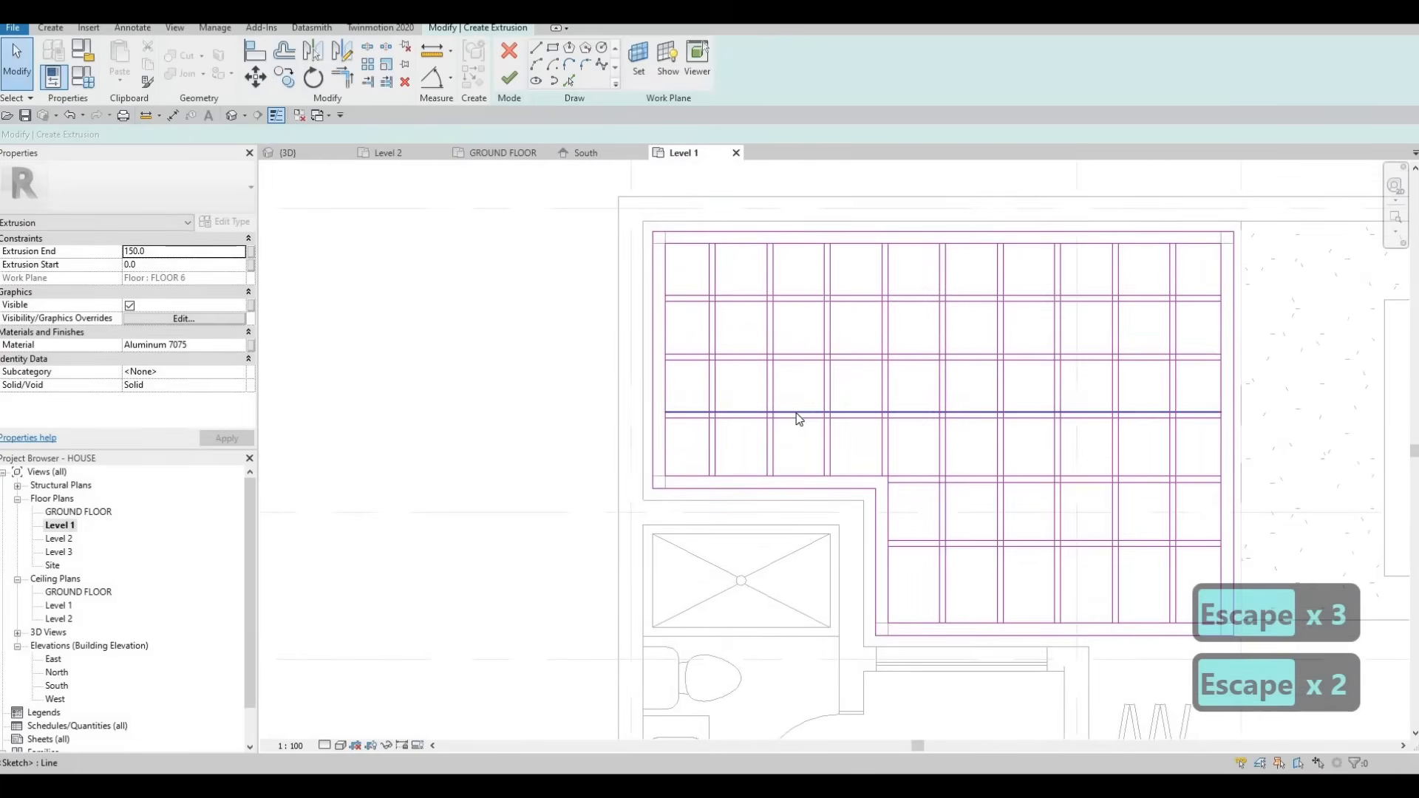
Split the frame's inner north edge line where it meets the vertical crossbars, working from west to east
key("s")
key("l")
scroll(761, 218, "up", 4)
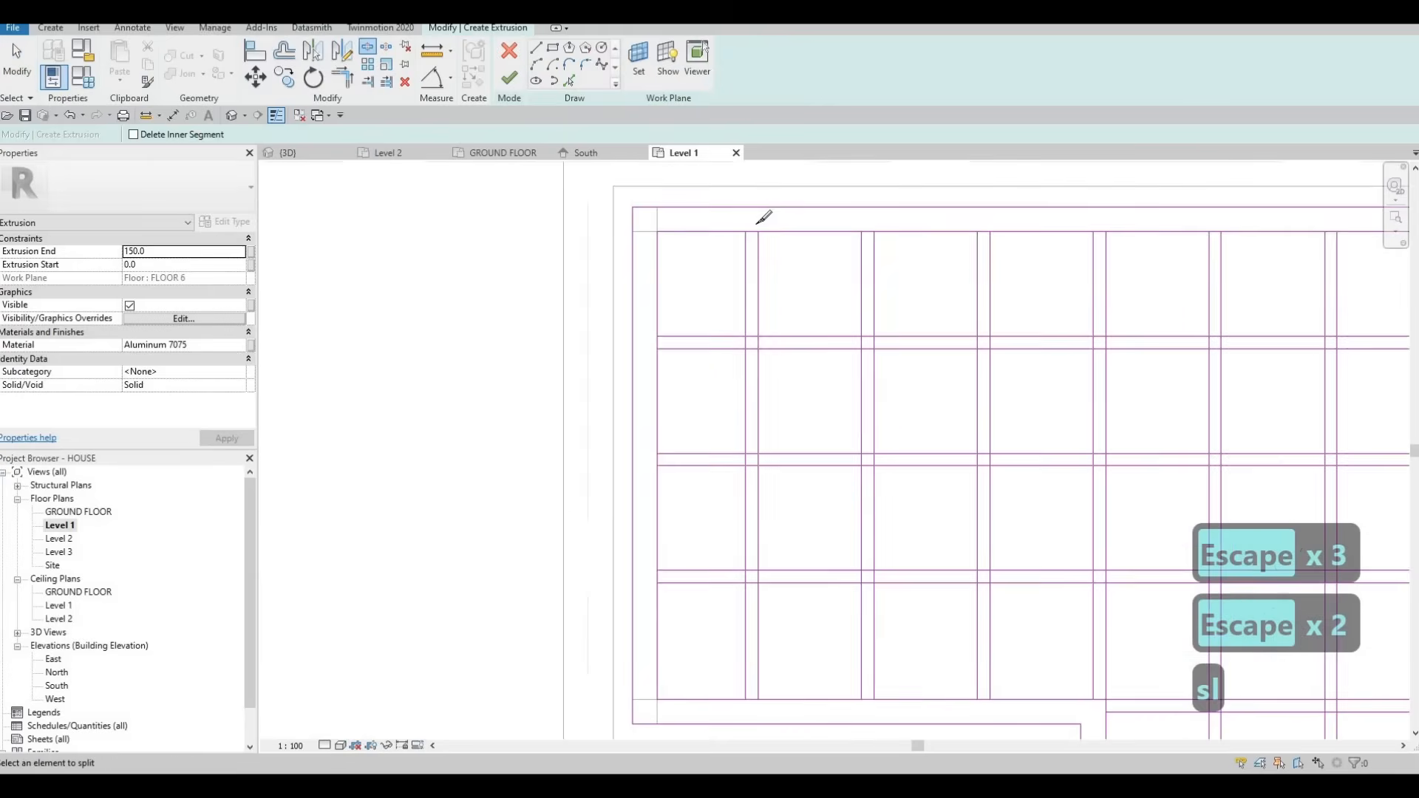
left_click(906, 222)
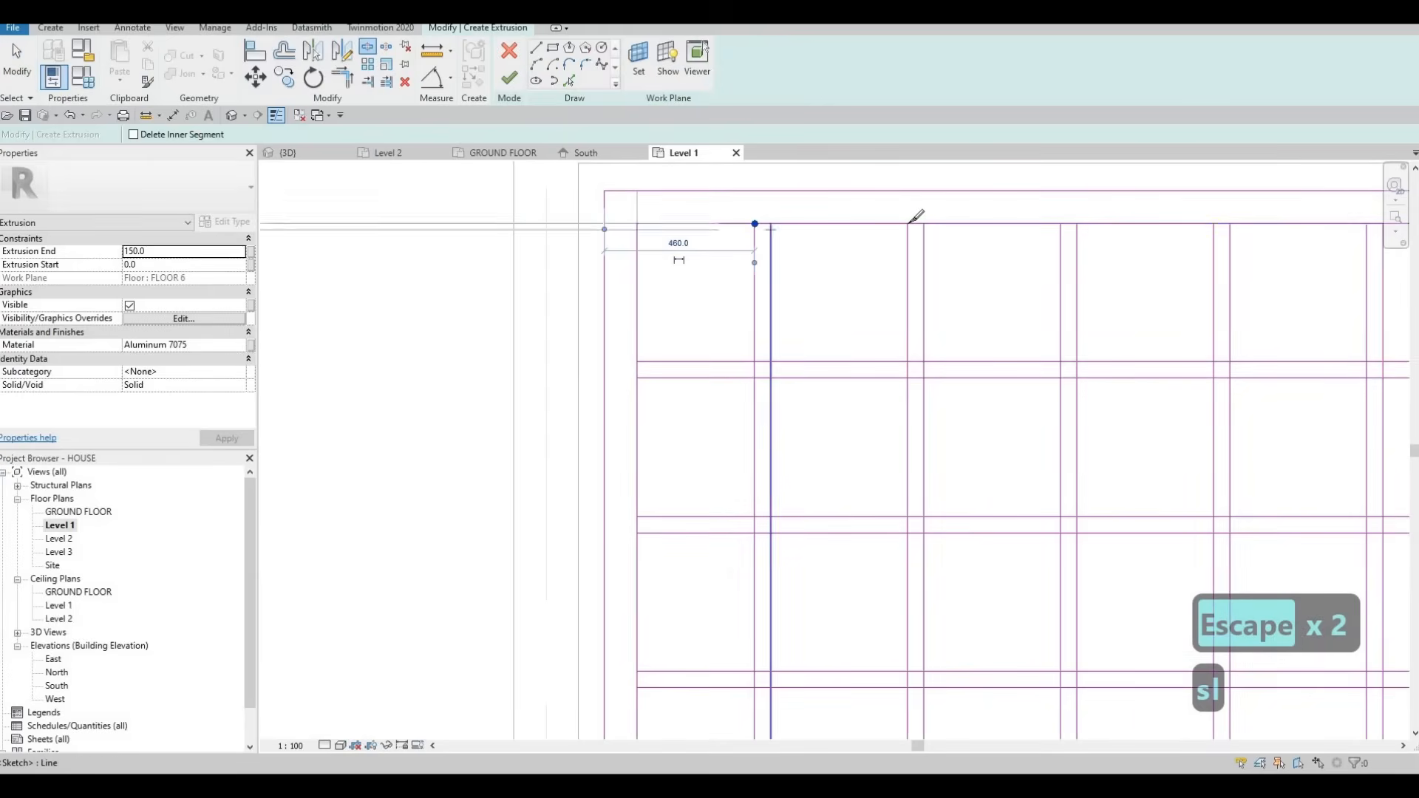
left_click(1061, 223)
scroll(1019, 231, "down", 1)
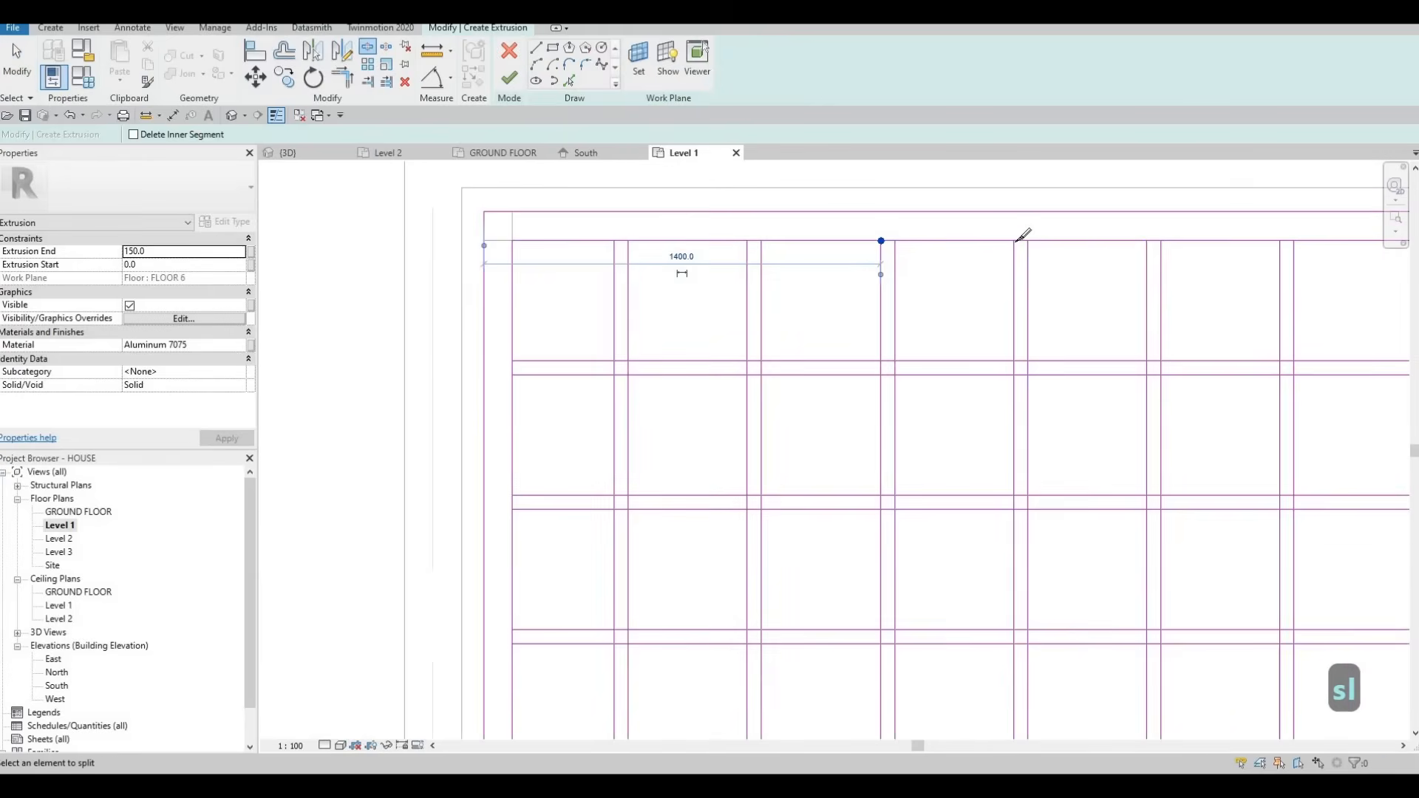
left_click(1014, 240)
scroll(1013, 235, "down", 1)
left_click(1004, 241)
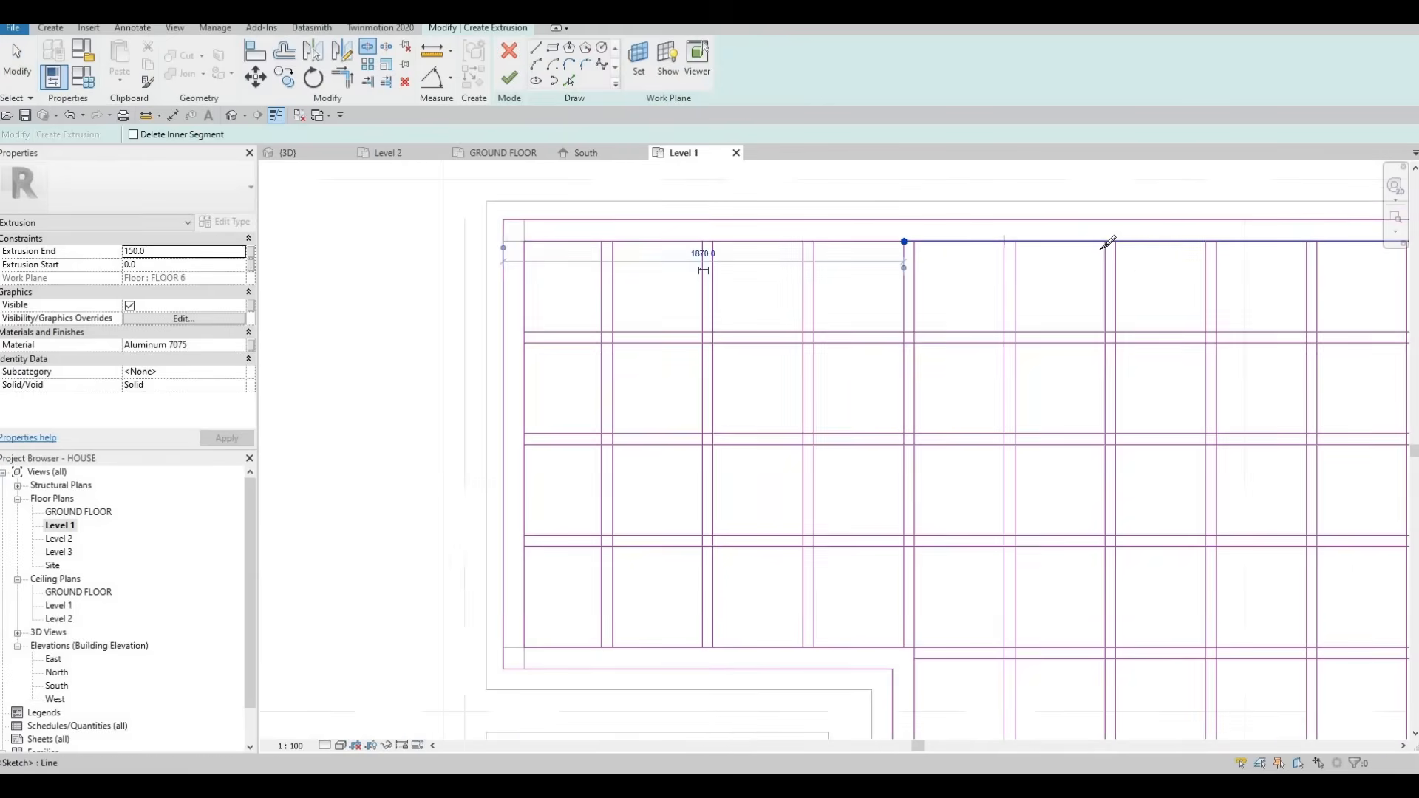
left_click(1204, 241)
middle_click_drag(1143, 269, 997, 267)
scroll(1072, 263, "down", 1)
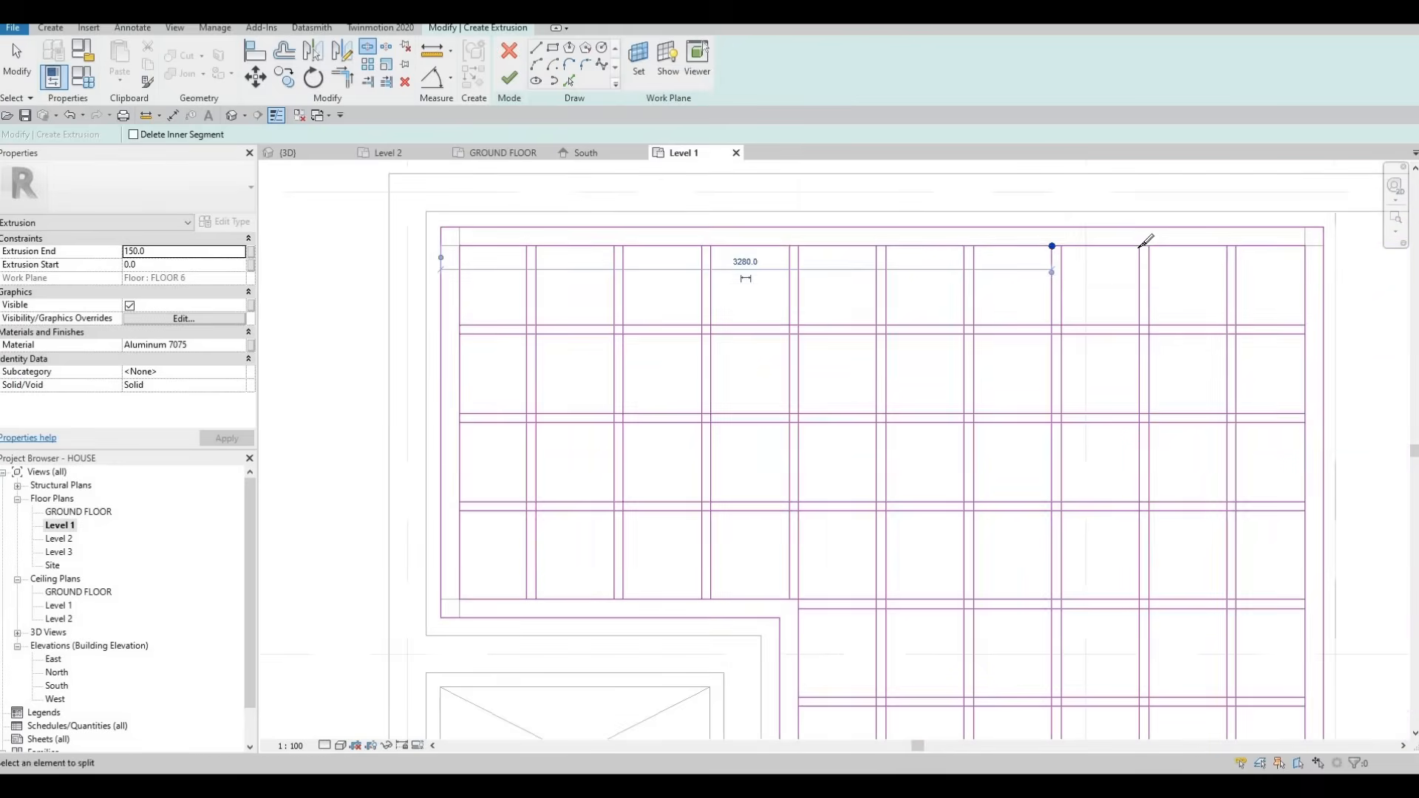
left_click(1140, 246)
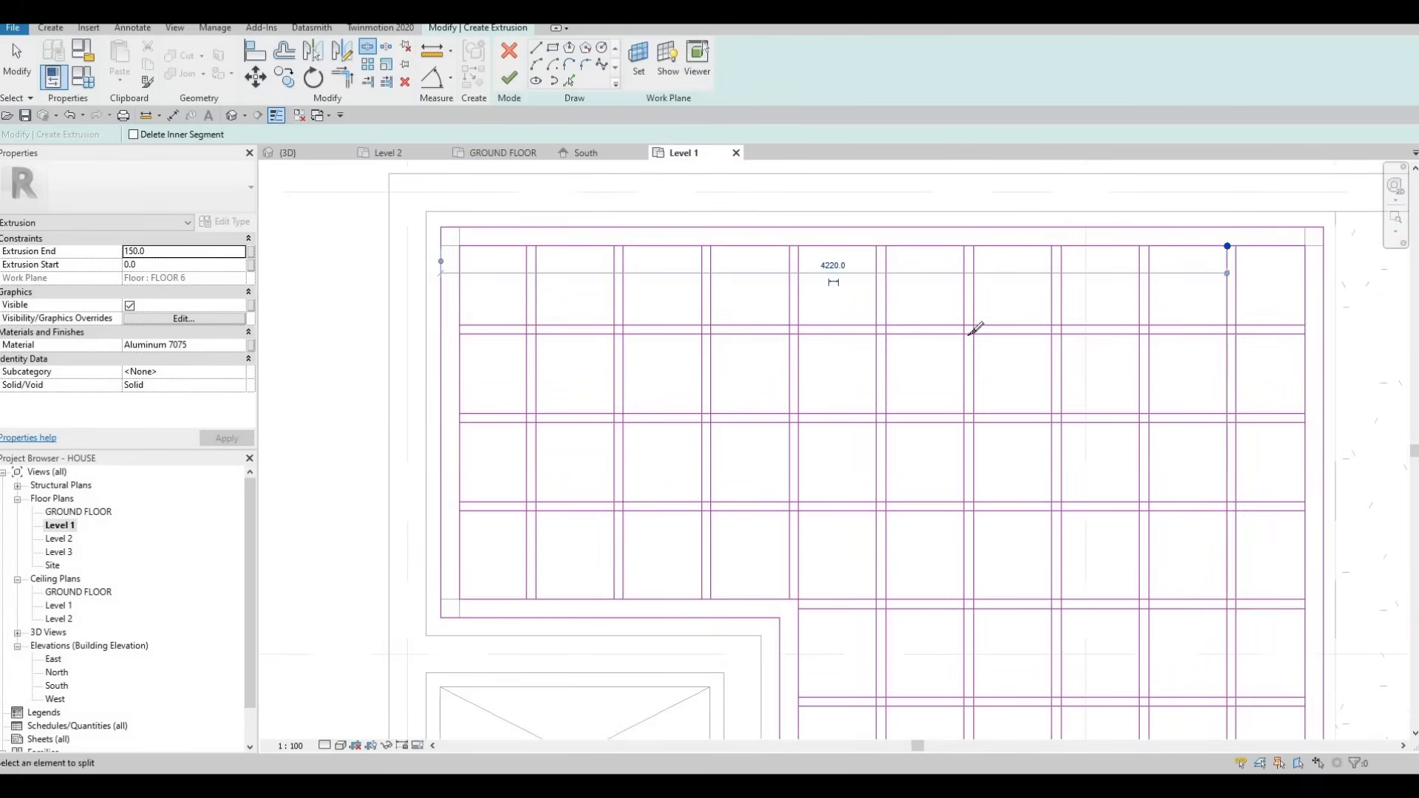
Split both lines of the northernmost horizontal crossbar pair where they cross the three westernmost vertical crossbar pairs
left_click(543, 319)
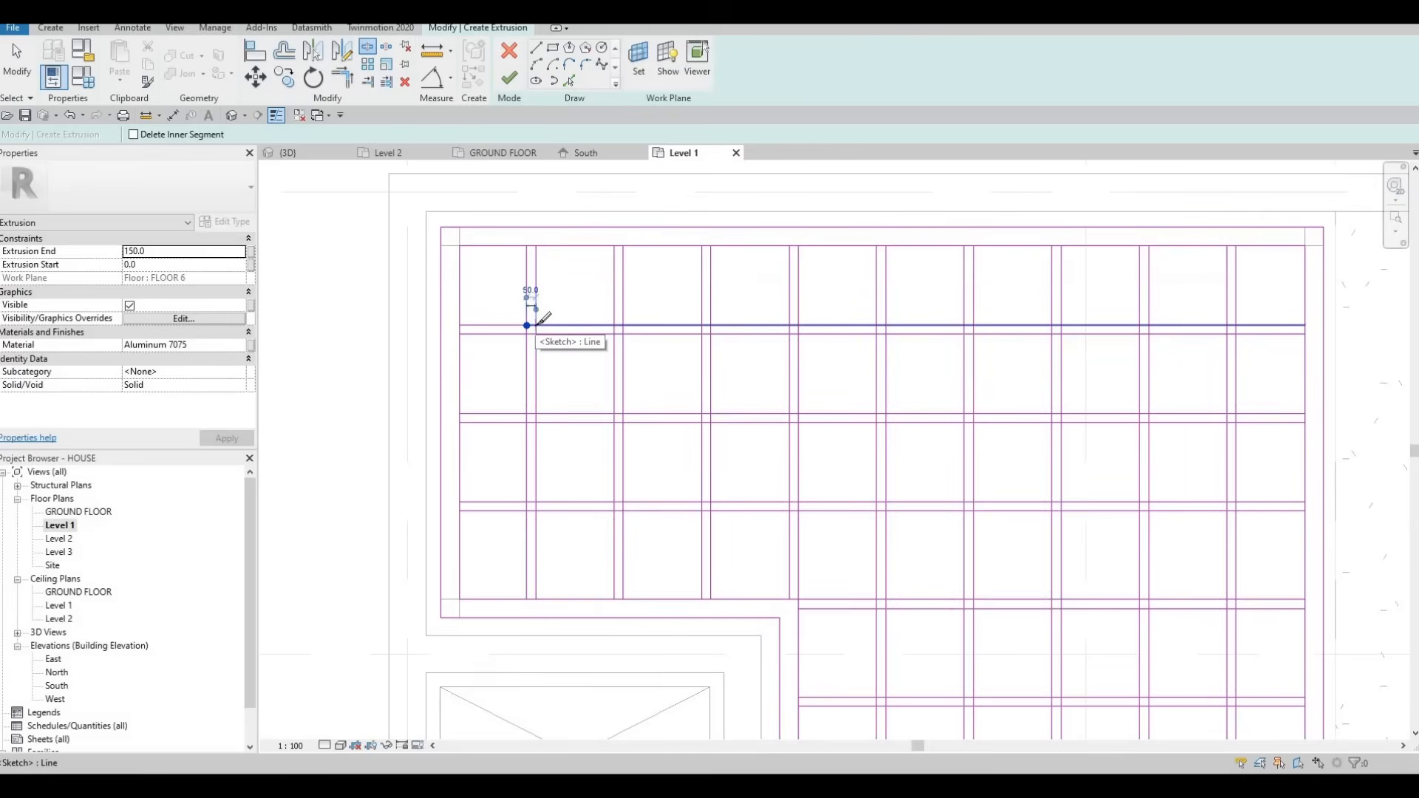
left_click(625, 319)
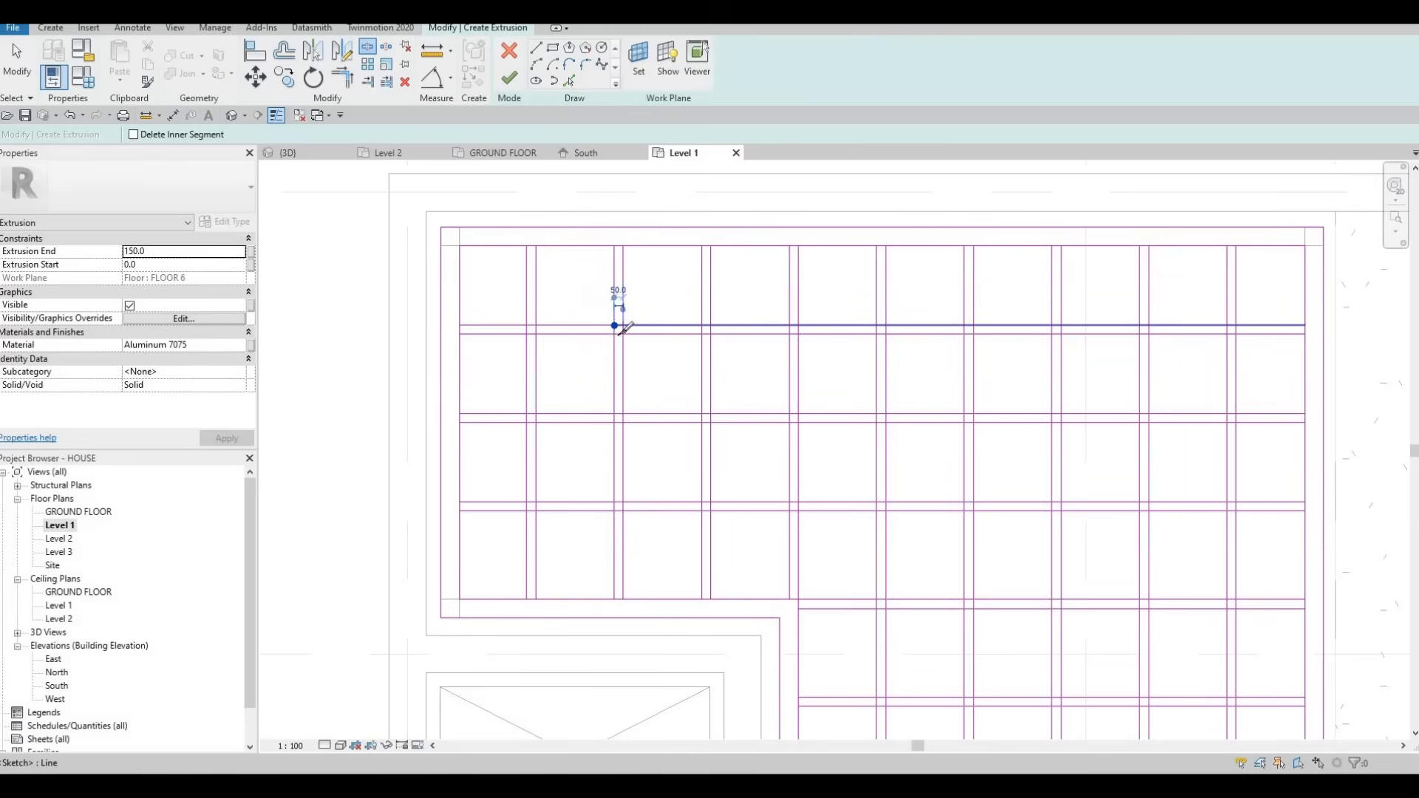
left_click(623, 326)
scroll(540, 327, "up", 2)
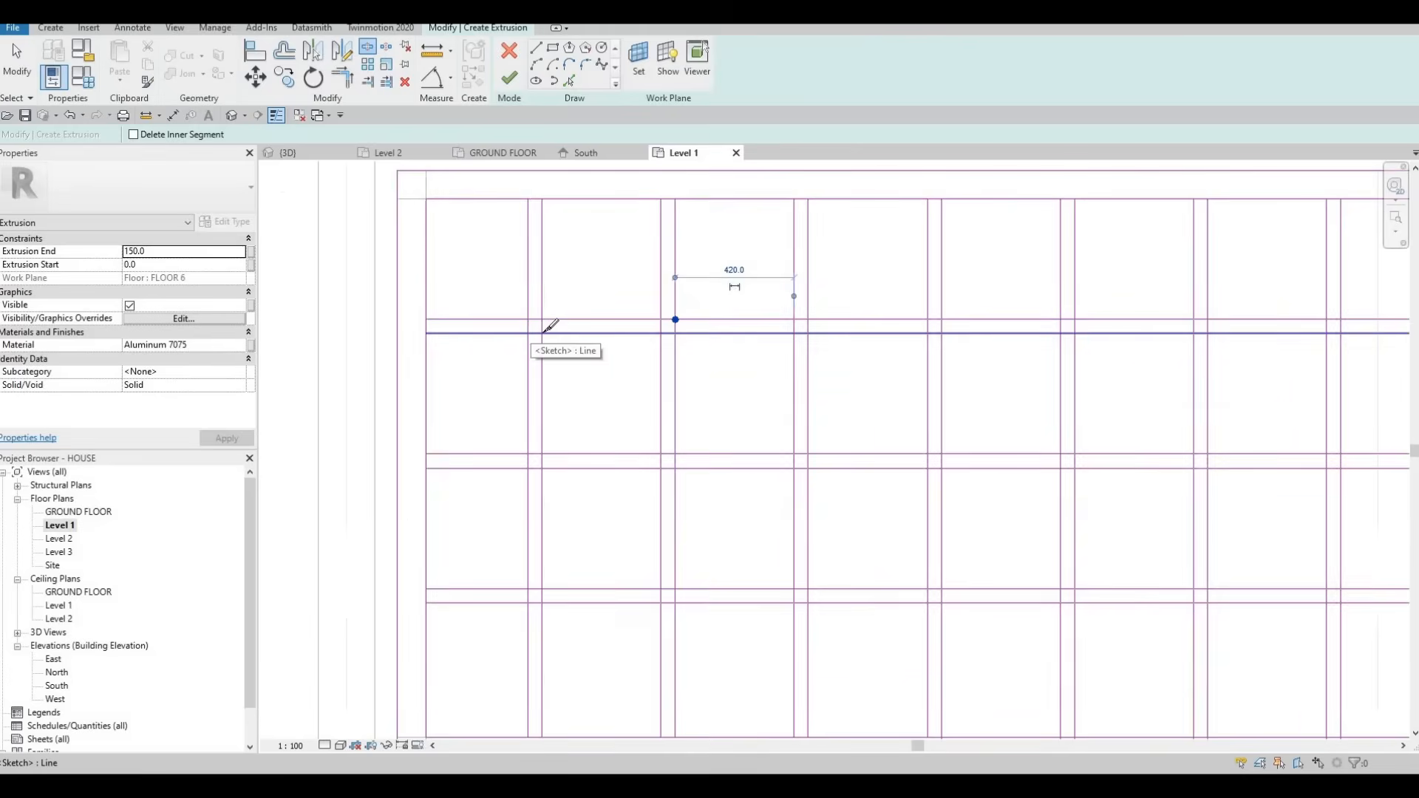
left_click(546, 330)
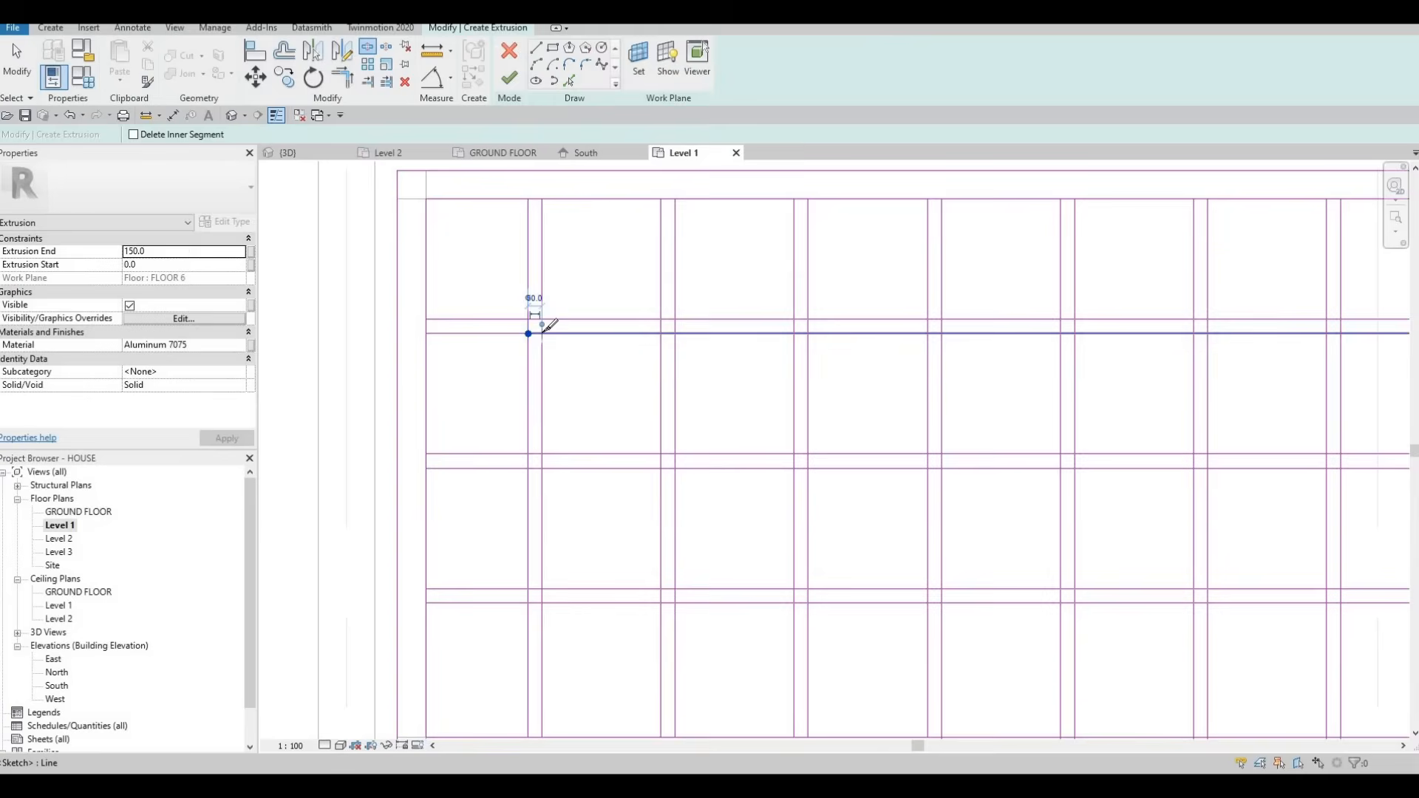
left_click(680, 328)
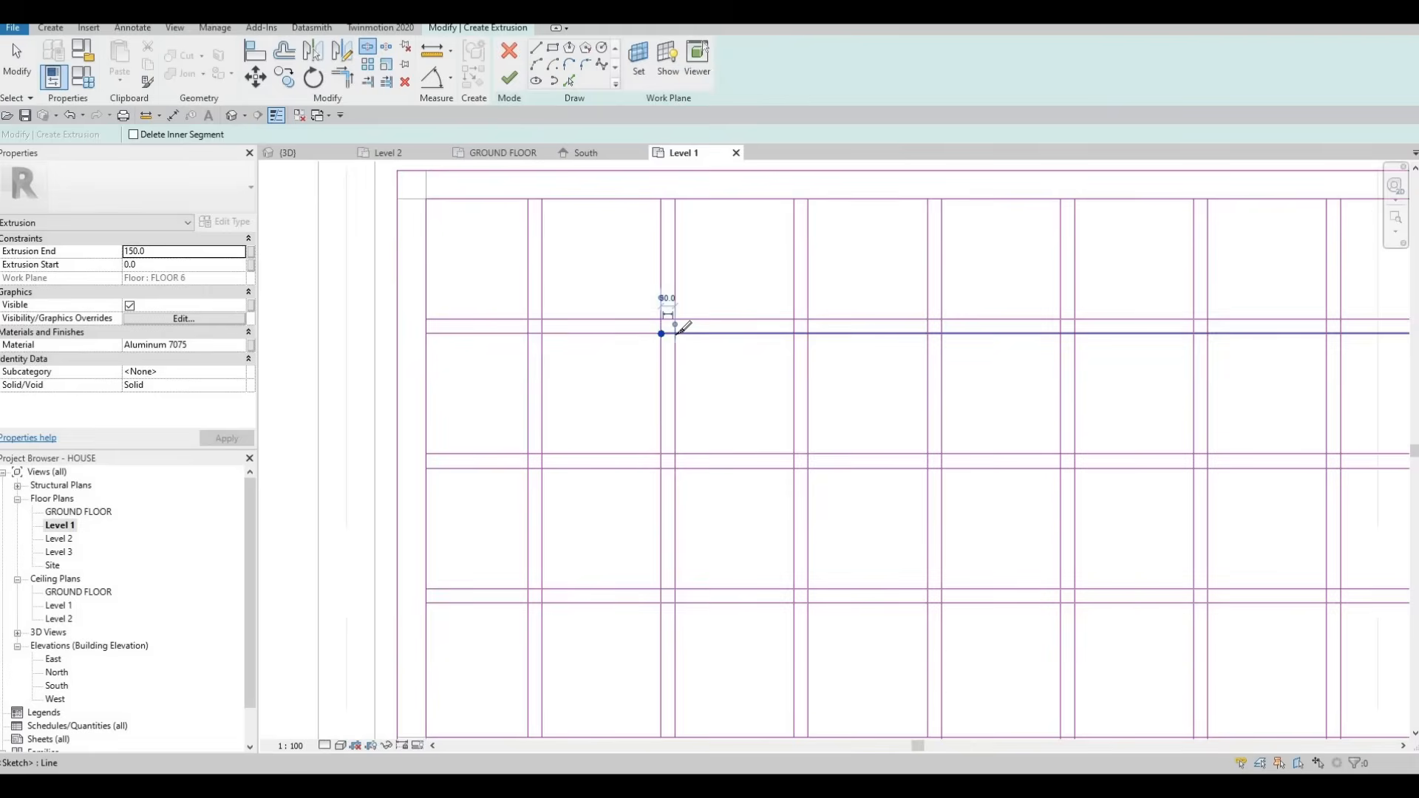
left_click(797, 332)
Continue splitting the northernmost horizontal crossbar pair at the fourth and fifth vertical crossbar pairs from the west
middle_click_drag(931, 320, 829, 311)
left_click(828, 310)
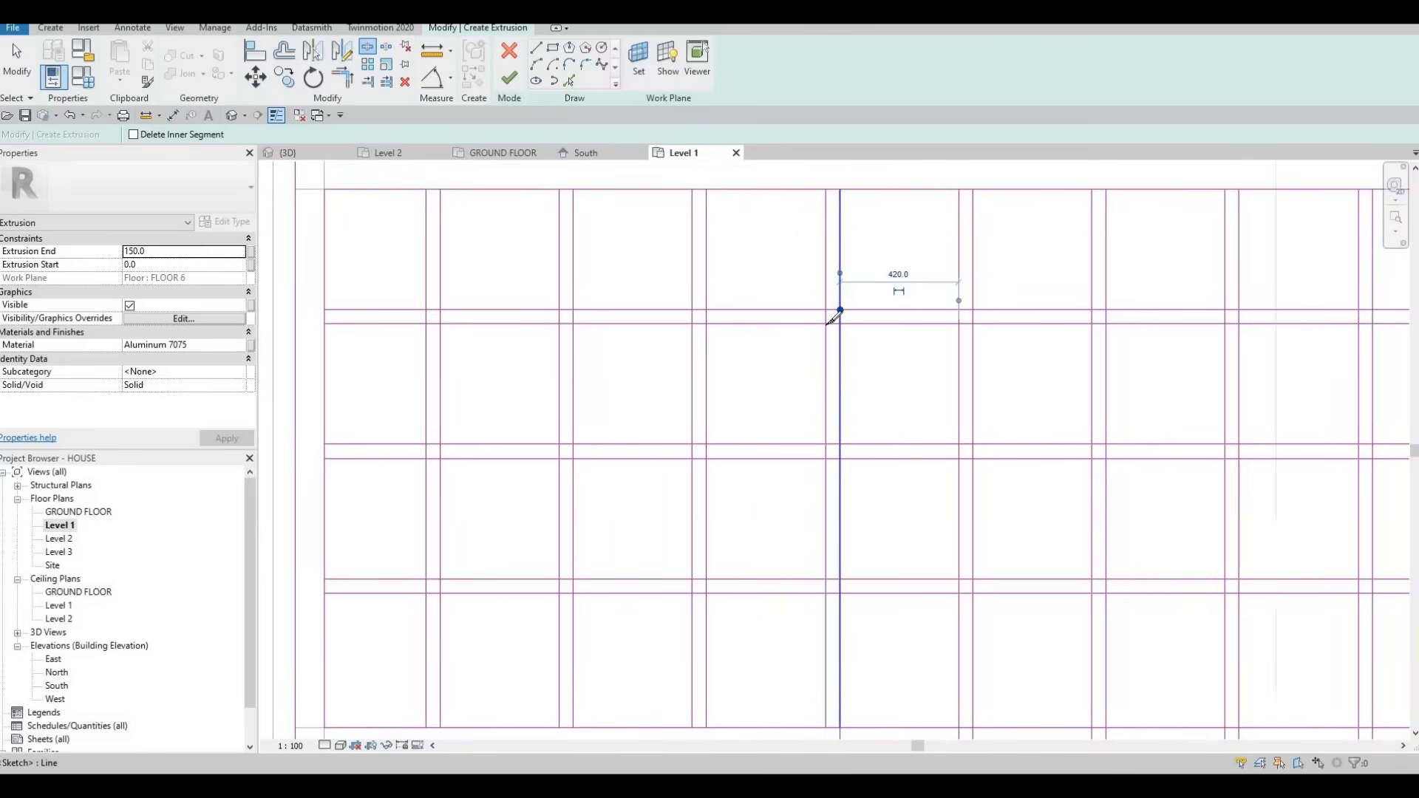
left_click(840, 322)
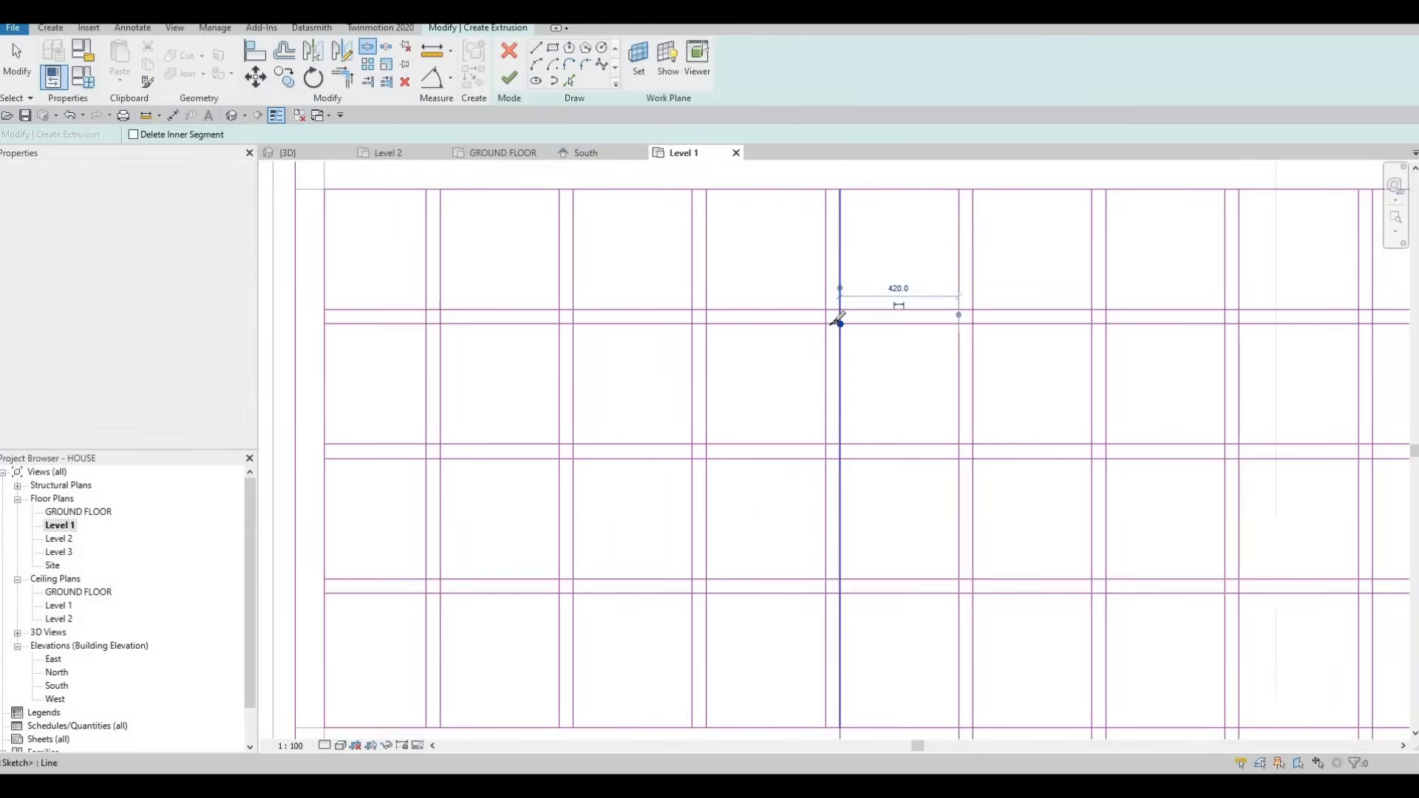
left_click(980, 310)
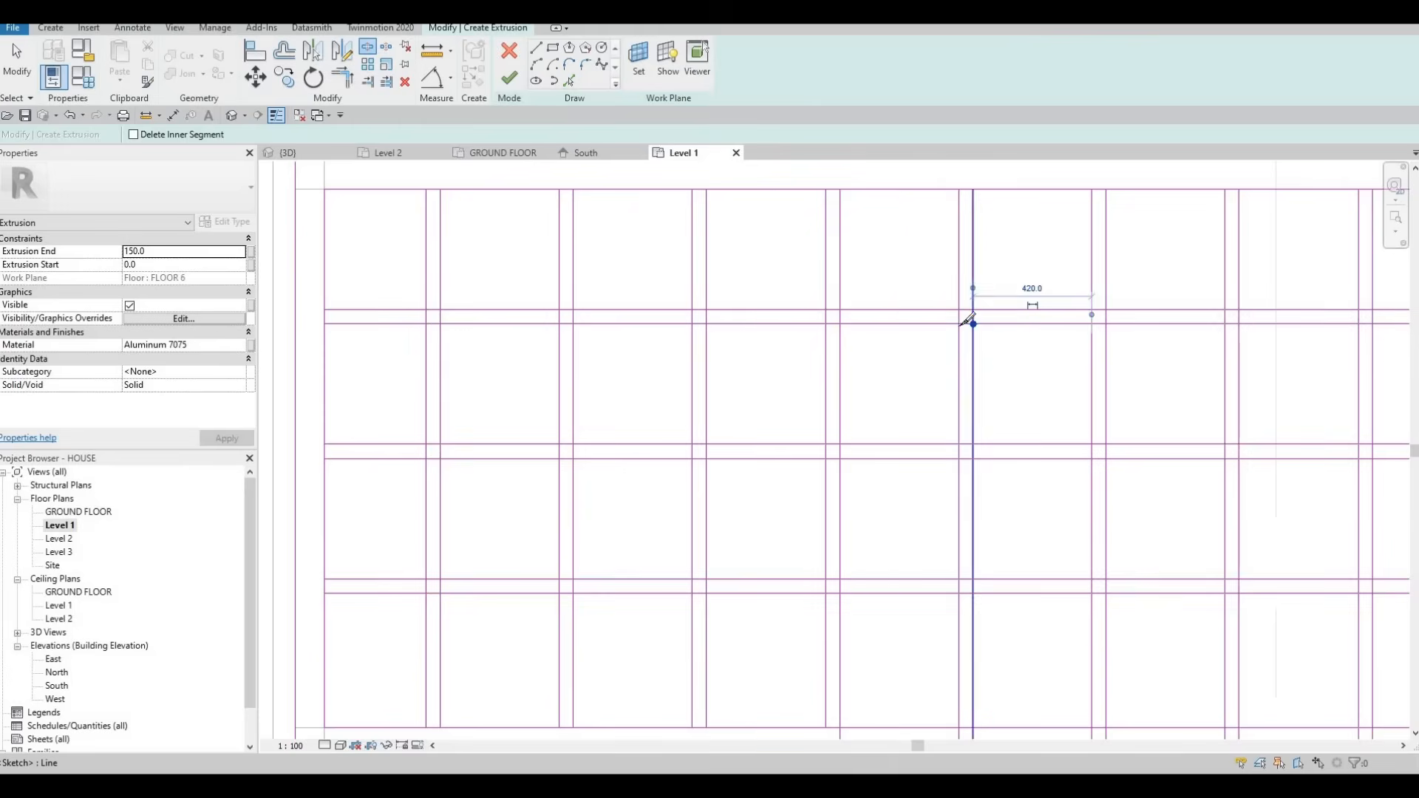
key("Escape")
key("Escape")
Delete the short segments of the northernmost horizontal crossbar pair that lie inside the five westernmost vertical crossbars
scroll(776, 344, "down", 1)
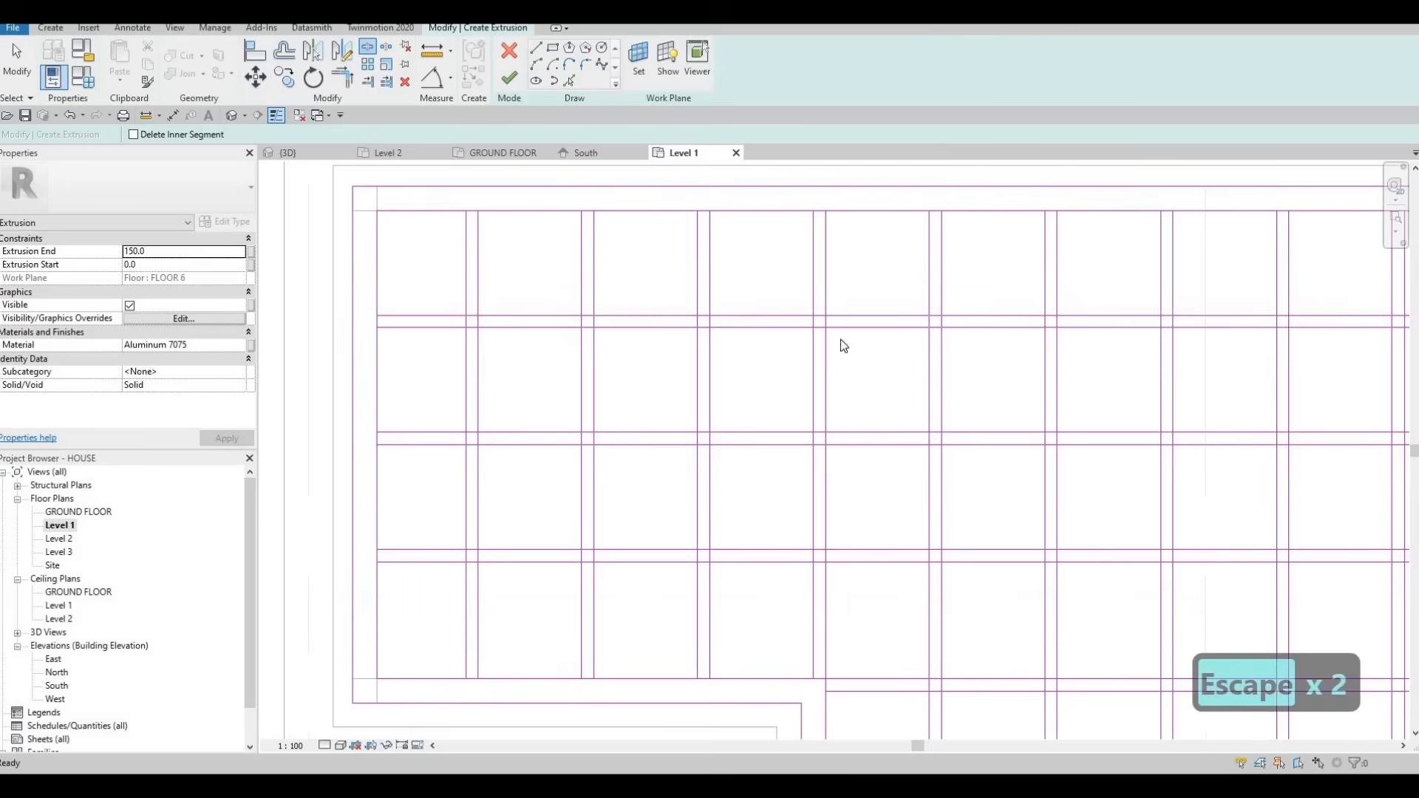
left_click_drag(415, 270, 1057, 364)
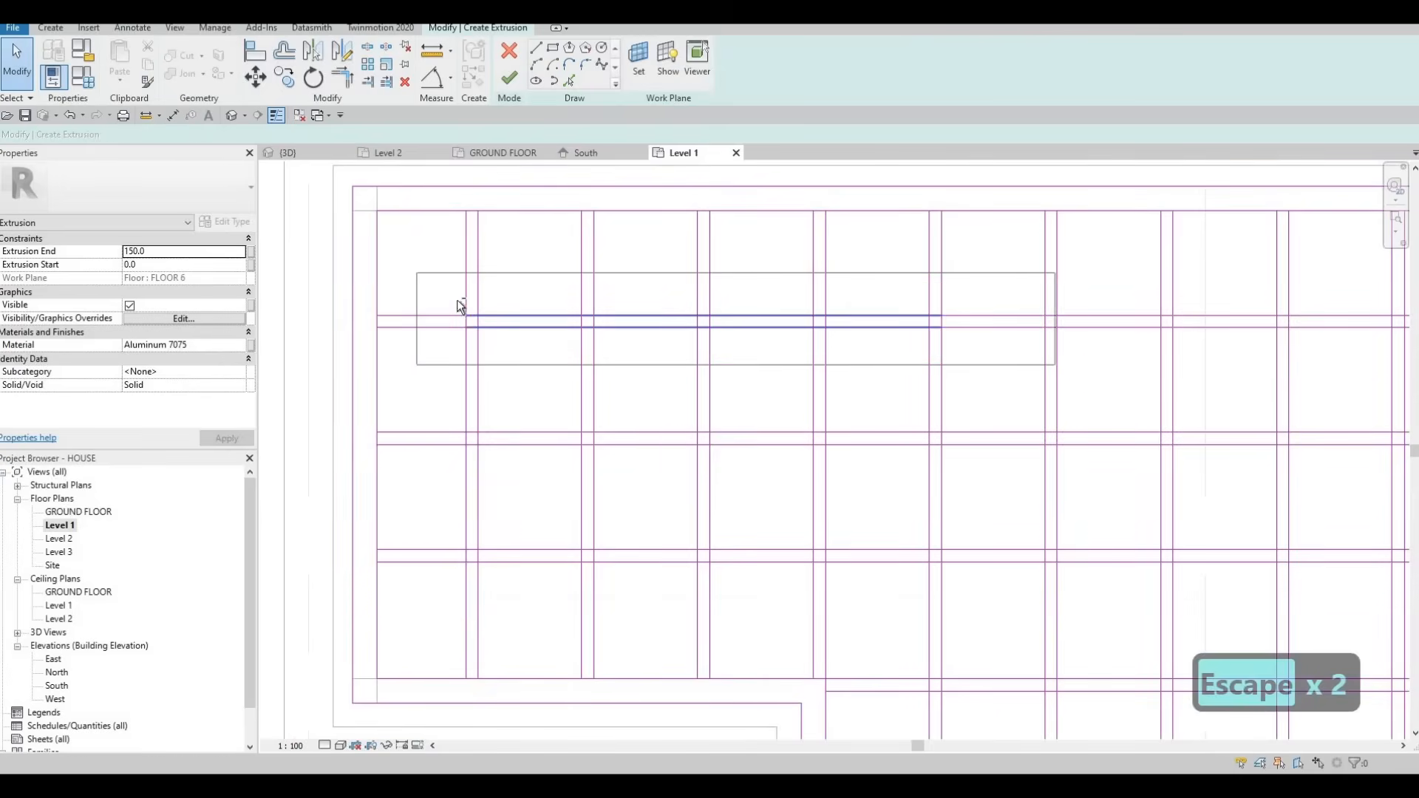
key("Escape")
left_click_drag(506, 365, 429, 292)
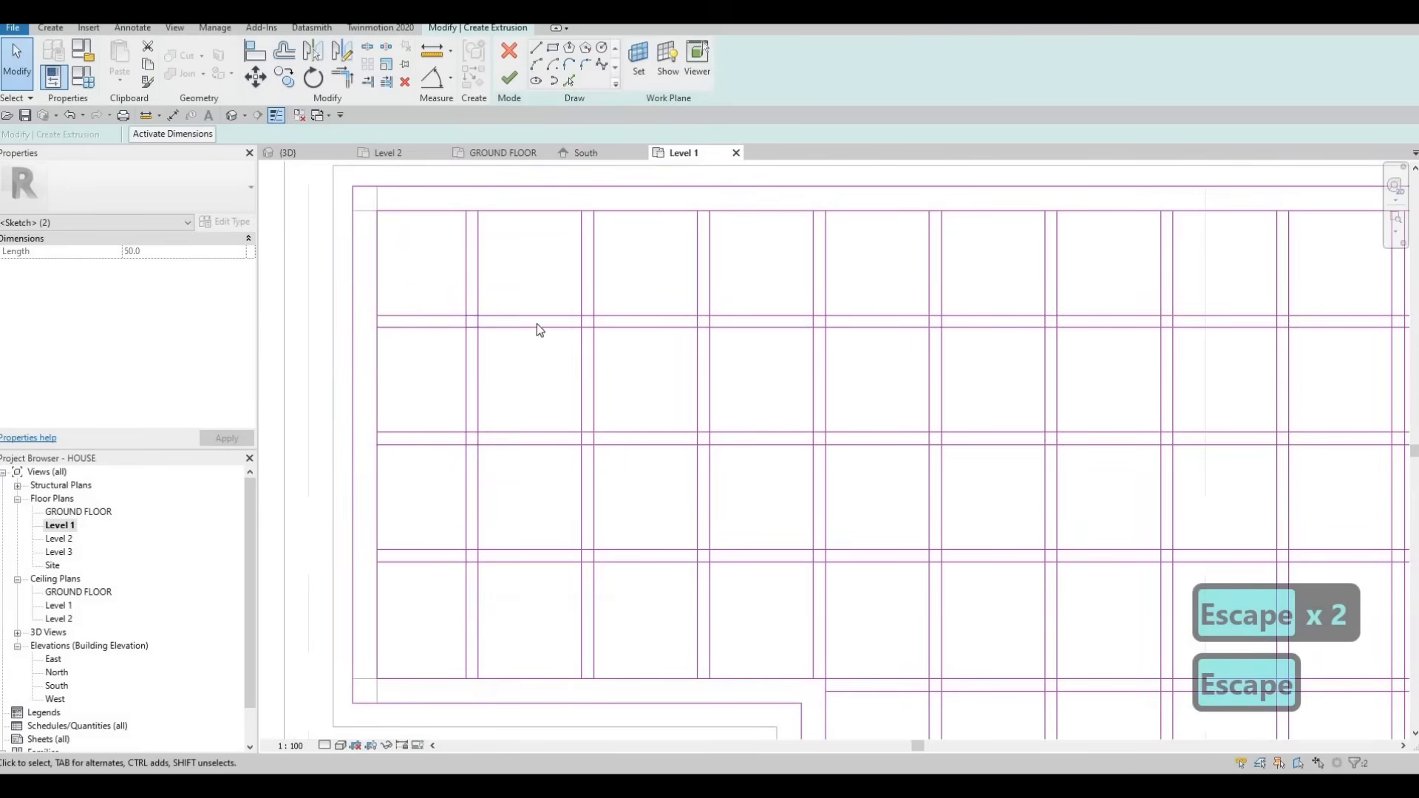
key("Delete")
left_click_drag(671, 336, 702, 331)
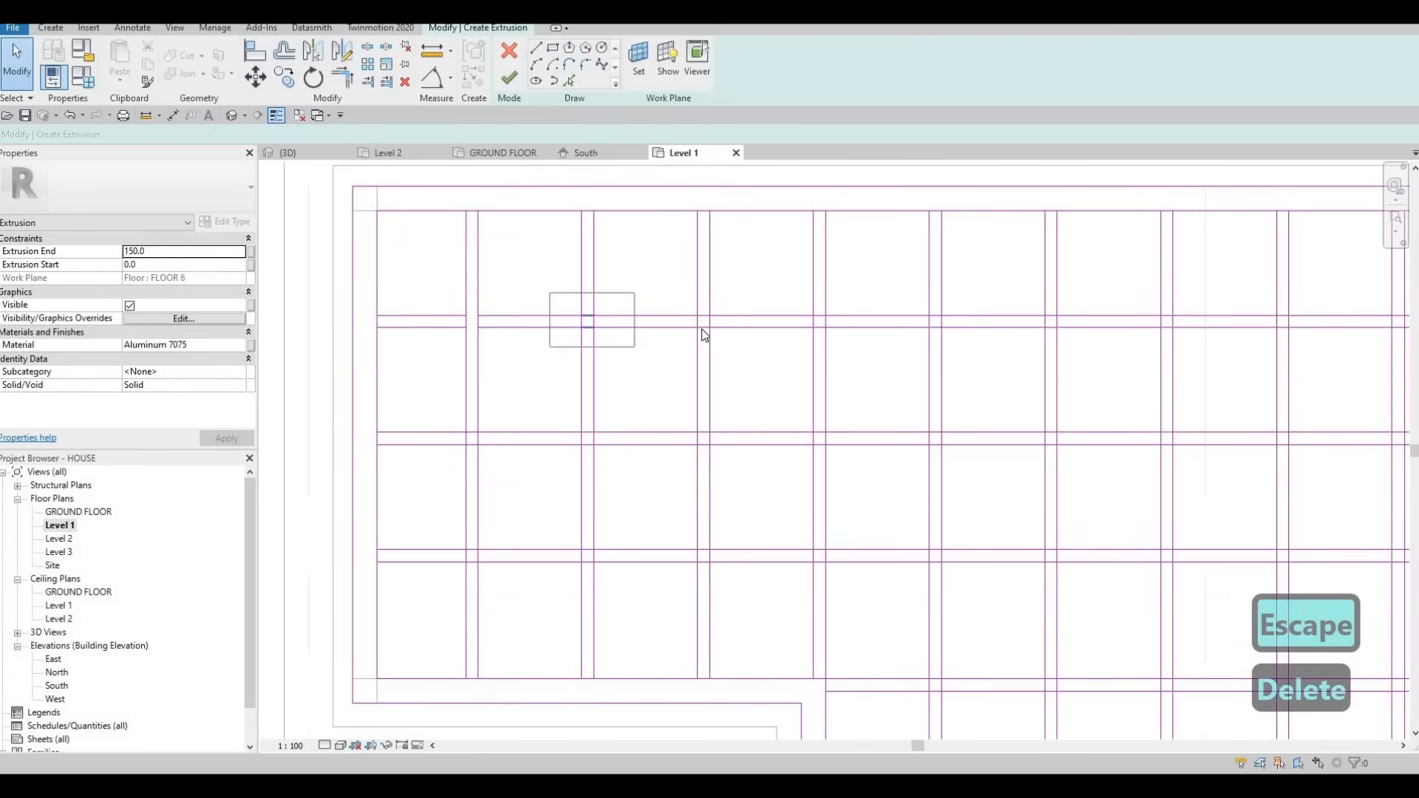
key("Delete")
key("Delete")
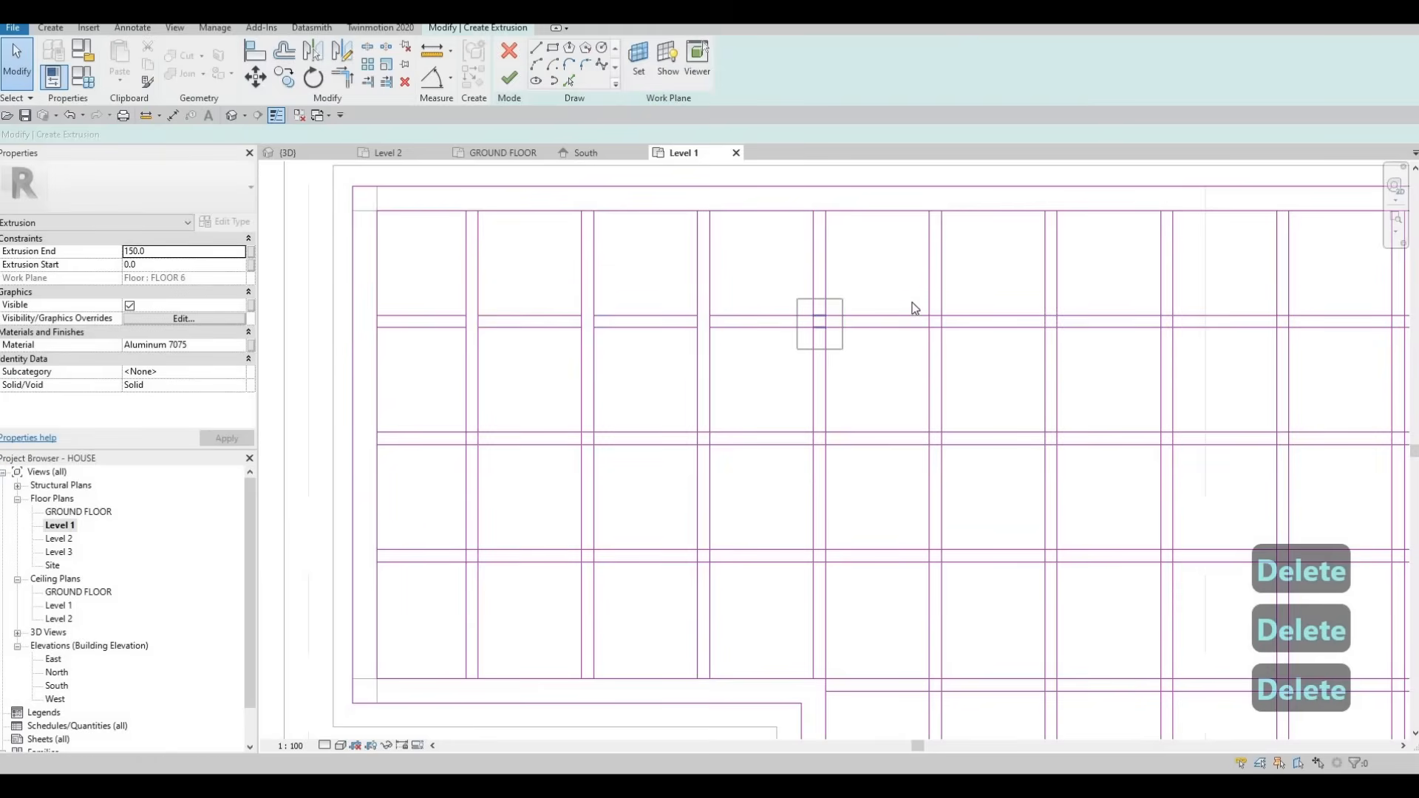
key("Delete")
left_click_drag(910, 301, 965, 352)
key("Delete")
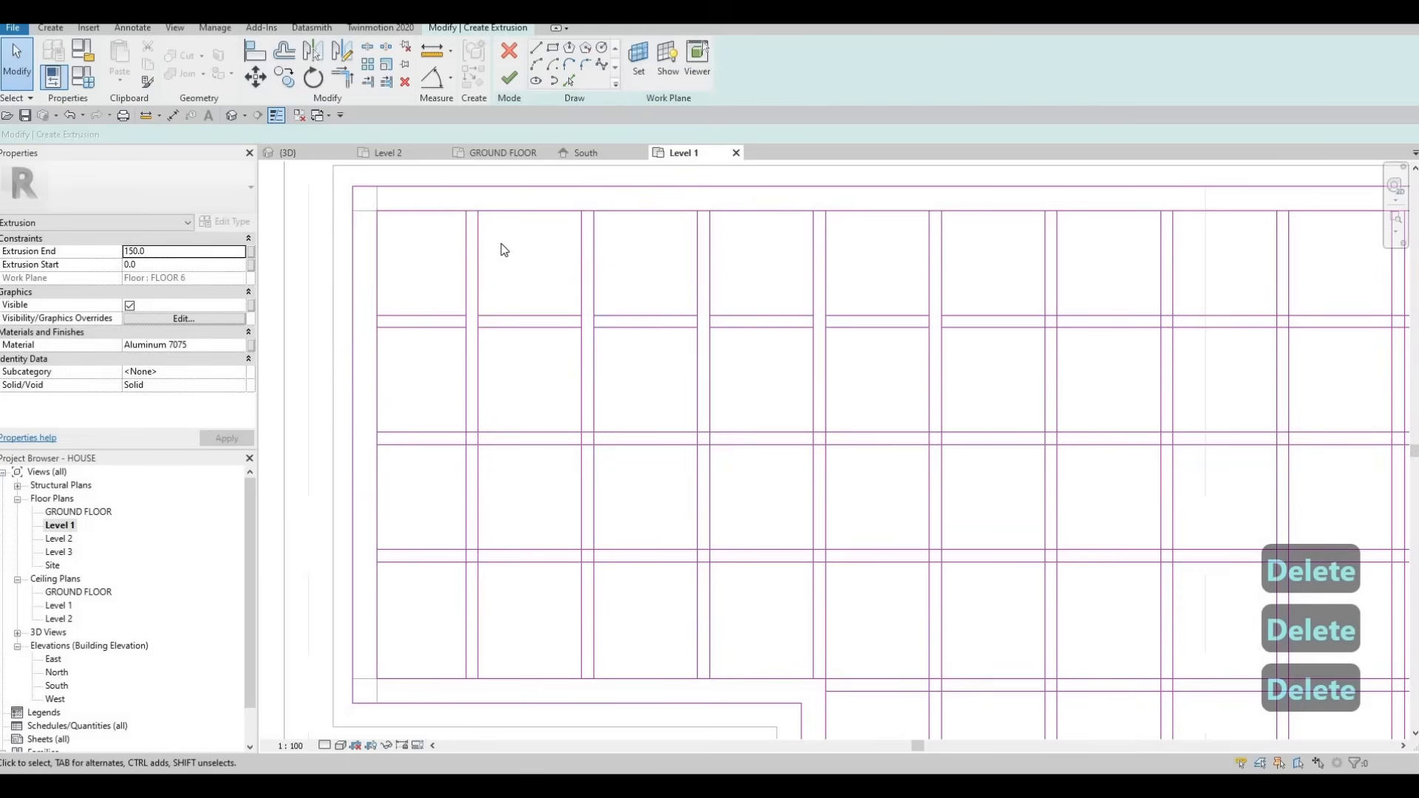
Trim the frame's inner north edge to the five westernmost vertical crossbar pairs so each crossbar opens into the frame
left_click_drag(438, 194, 492, 243)
key("Escape")
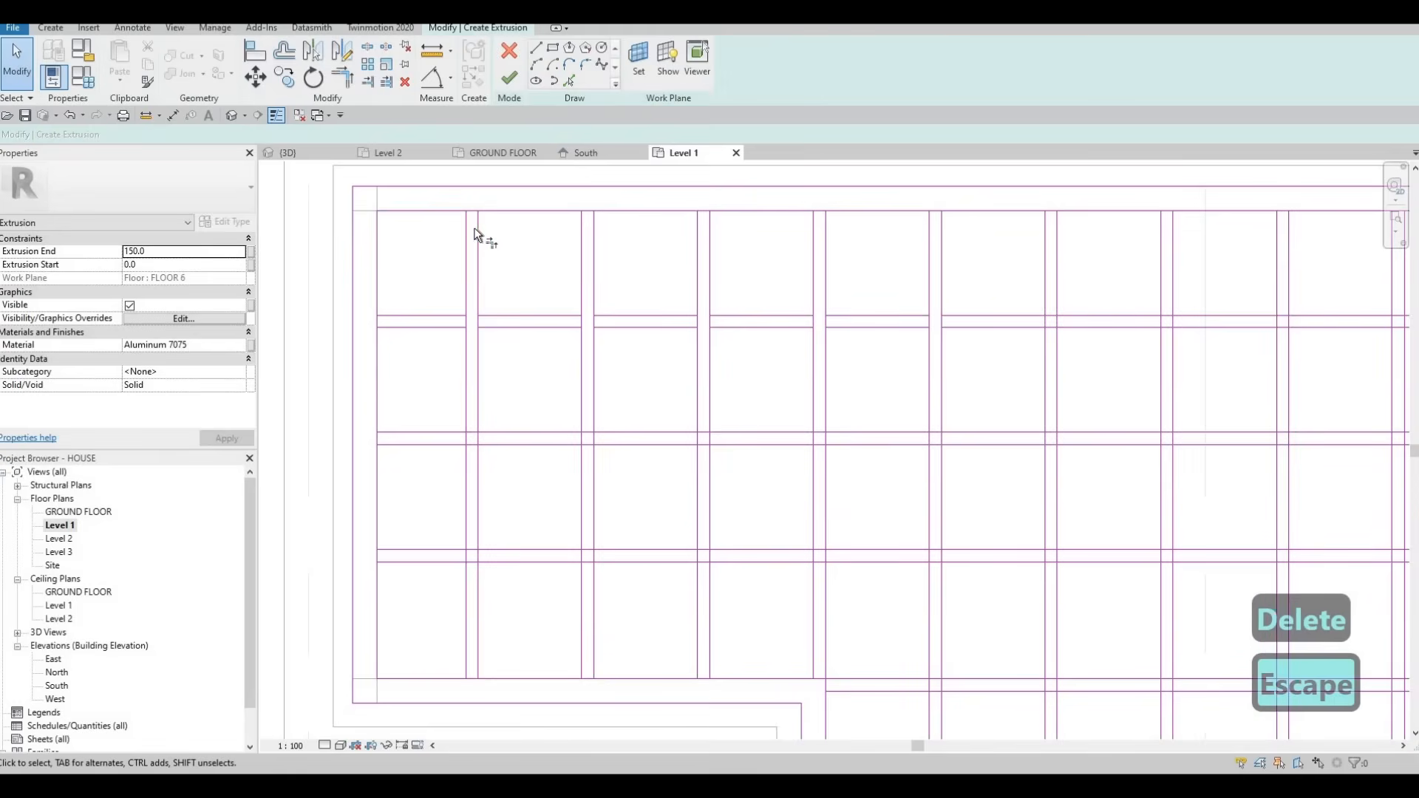
key("t")
key("r")
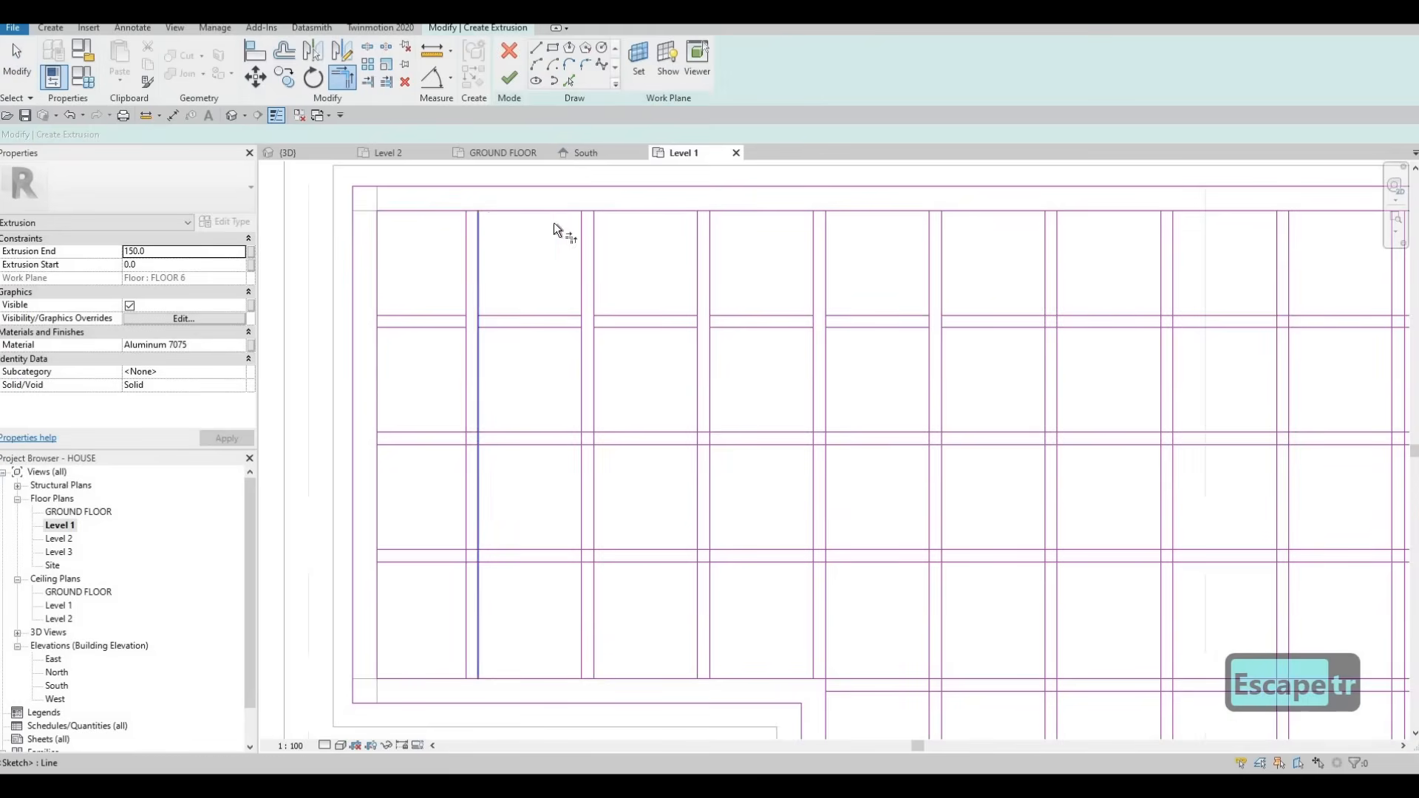
left_click(593, 225)
left_click(708, 227)
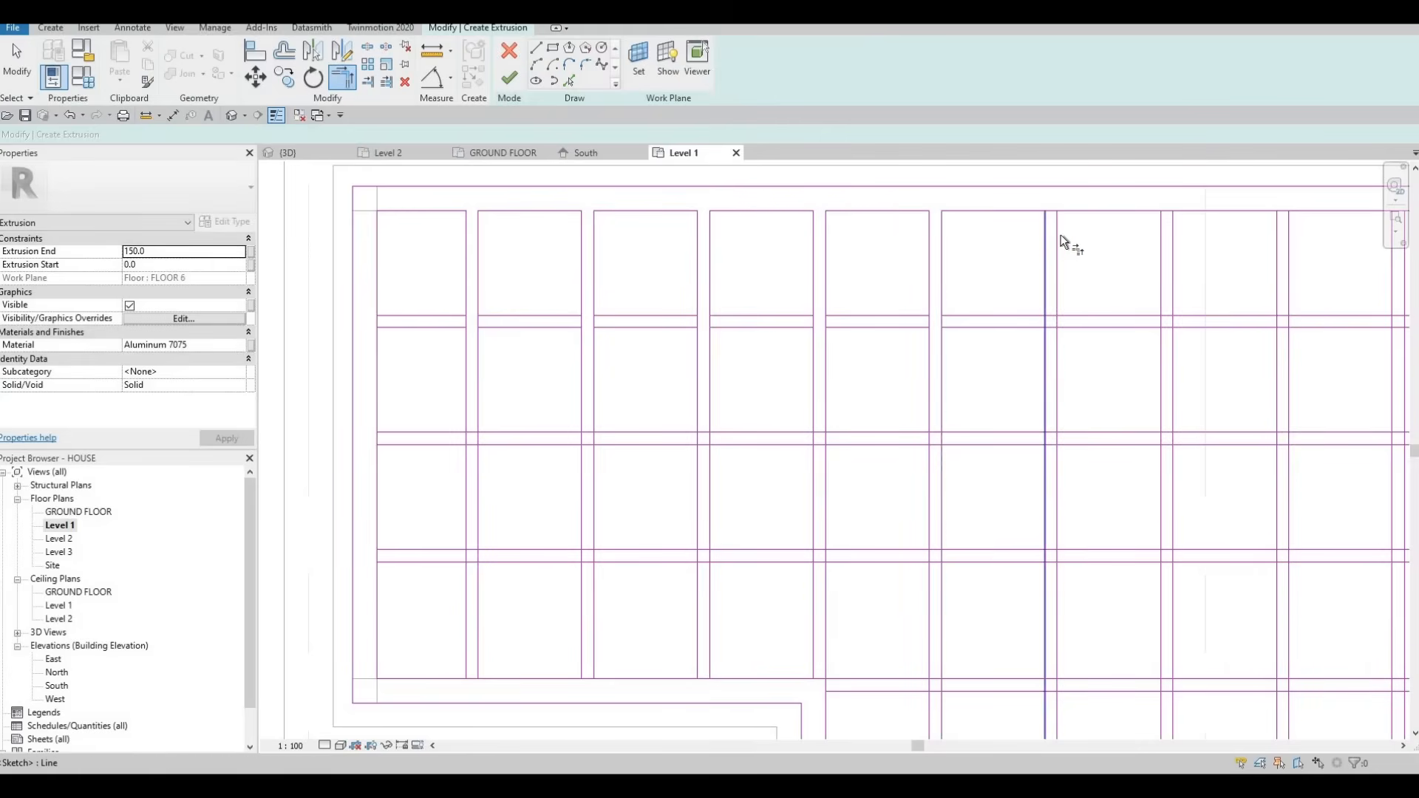
Trim the frame's inner north edge to the four remaining vertical crossbar pairs toward the east end
left_click(1092, 212)
middle_click_drag(995, 252, 774, 277)
left_click(950, 255)
left_click(981, 239)
left_click(1070, 256)
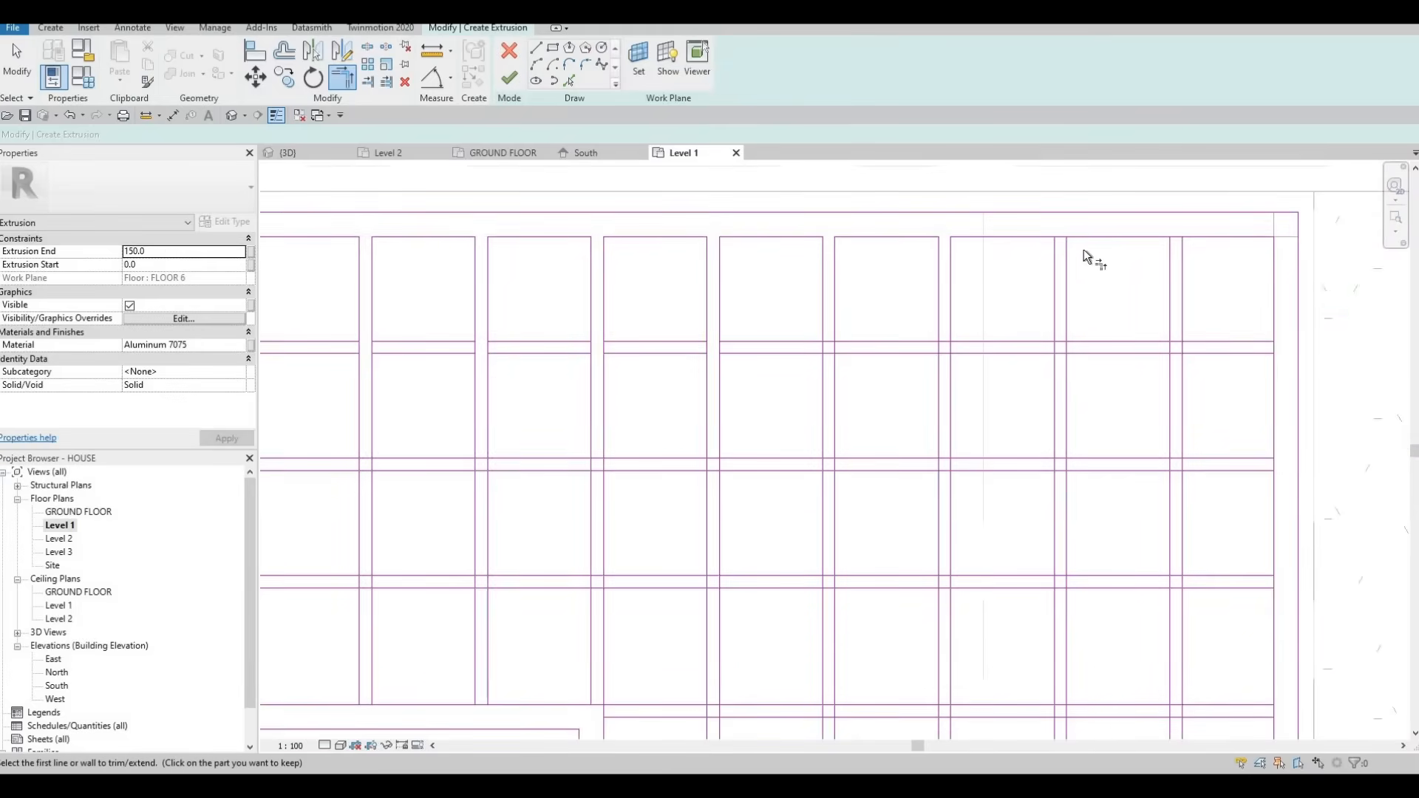
left_click(1096, 241)
left_click(1182, 264)
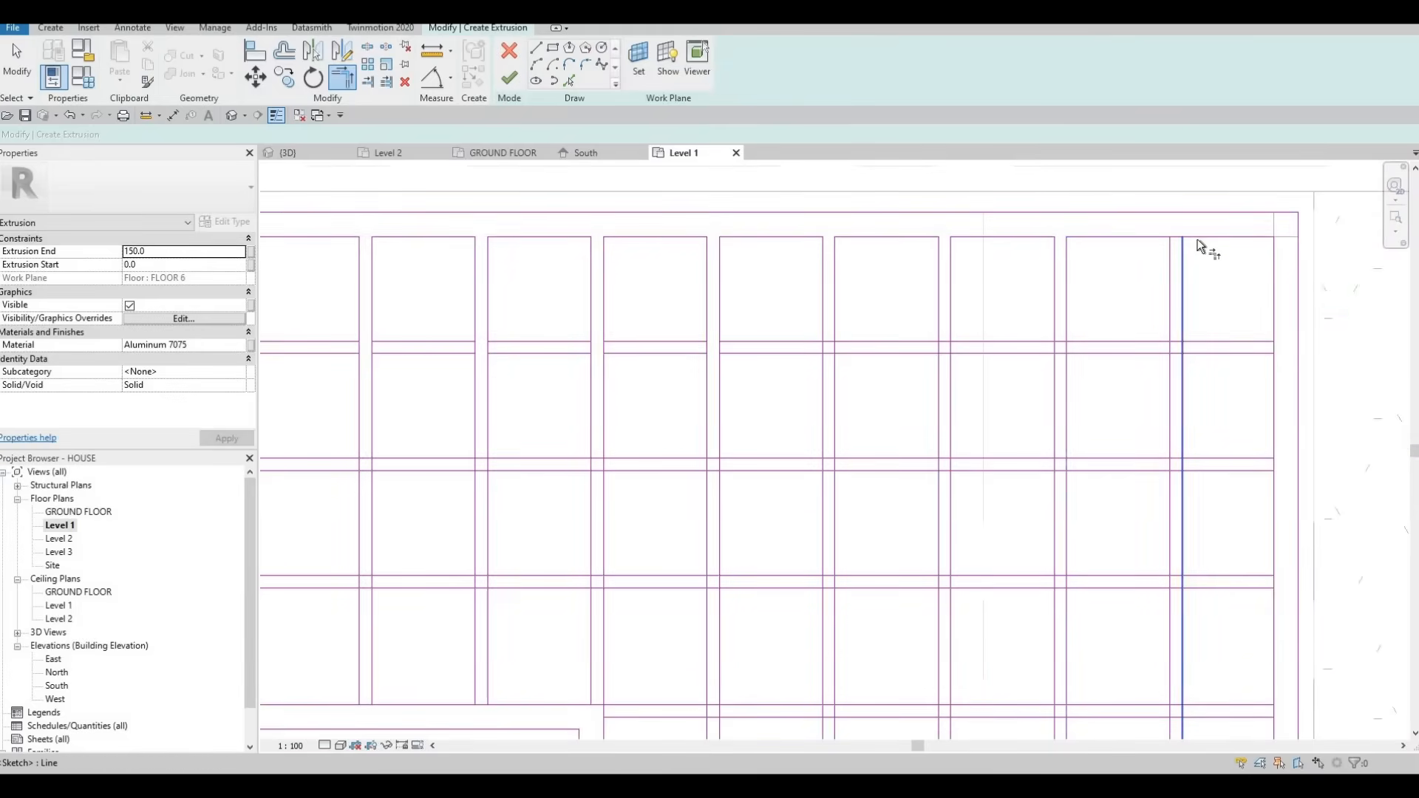
key("Escape")
scroll(929, 315, "down", 1)
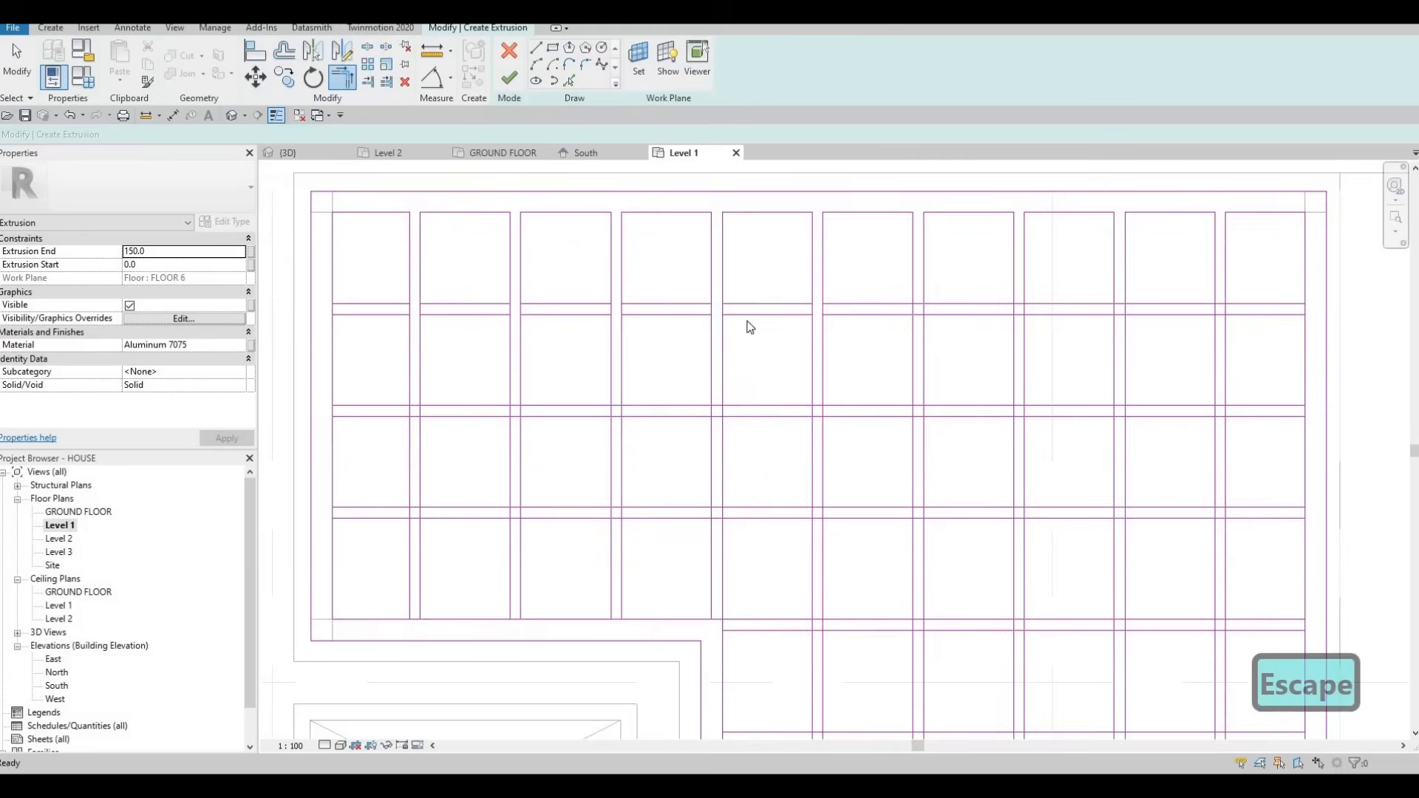
key("Escape")
key("Escape")
Split both lines of the northernmost horizontal crossbar pair where they cross the four easternmost vertical crossbar pairs
middle_click_drag(822, 326, 841, 328)
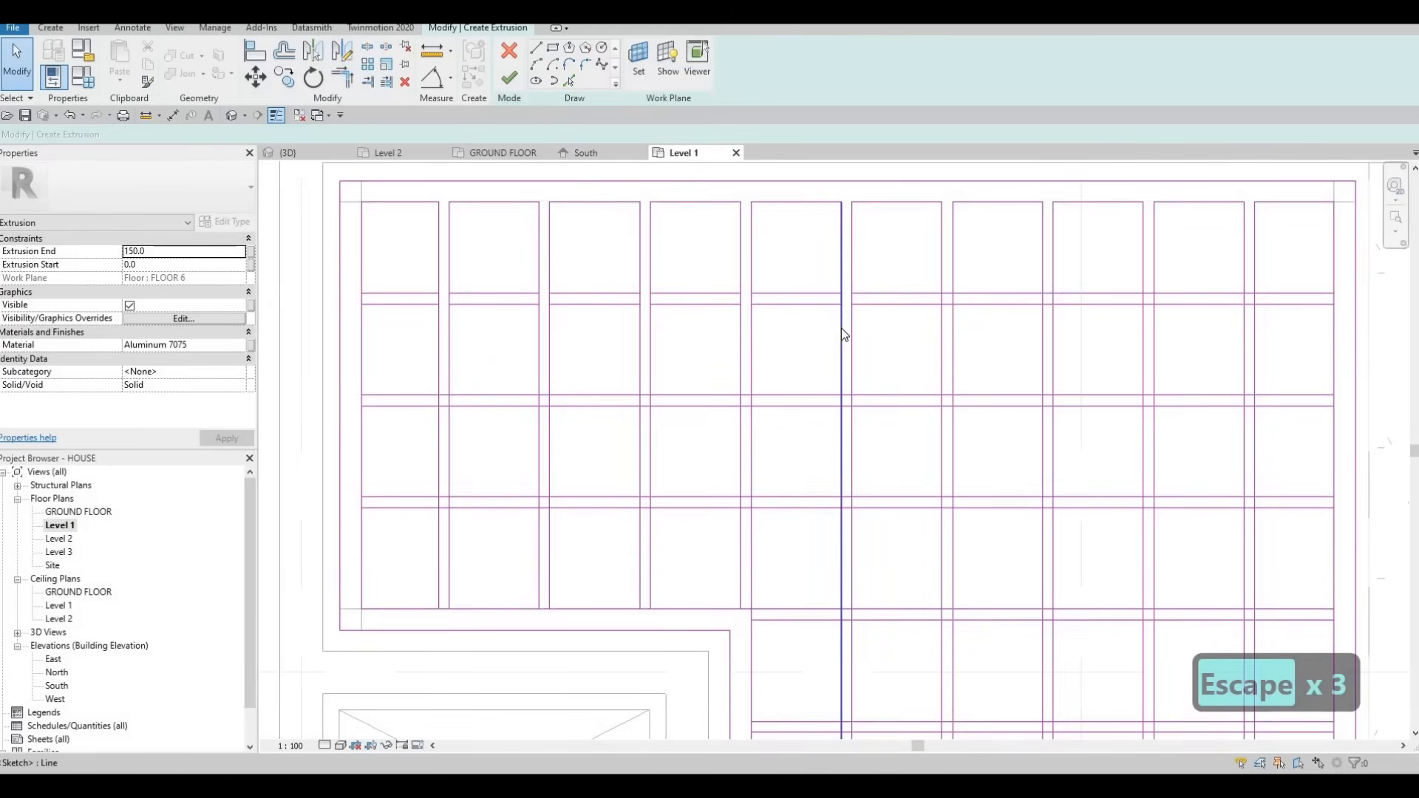
key("s")
key("l")
scroll(943, 287, "up", 1)
scroll(945, 287, "up", 2)
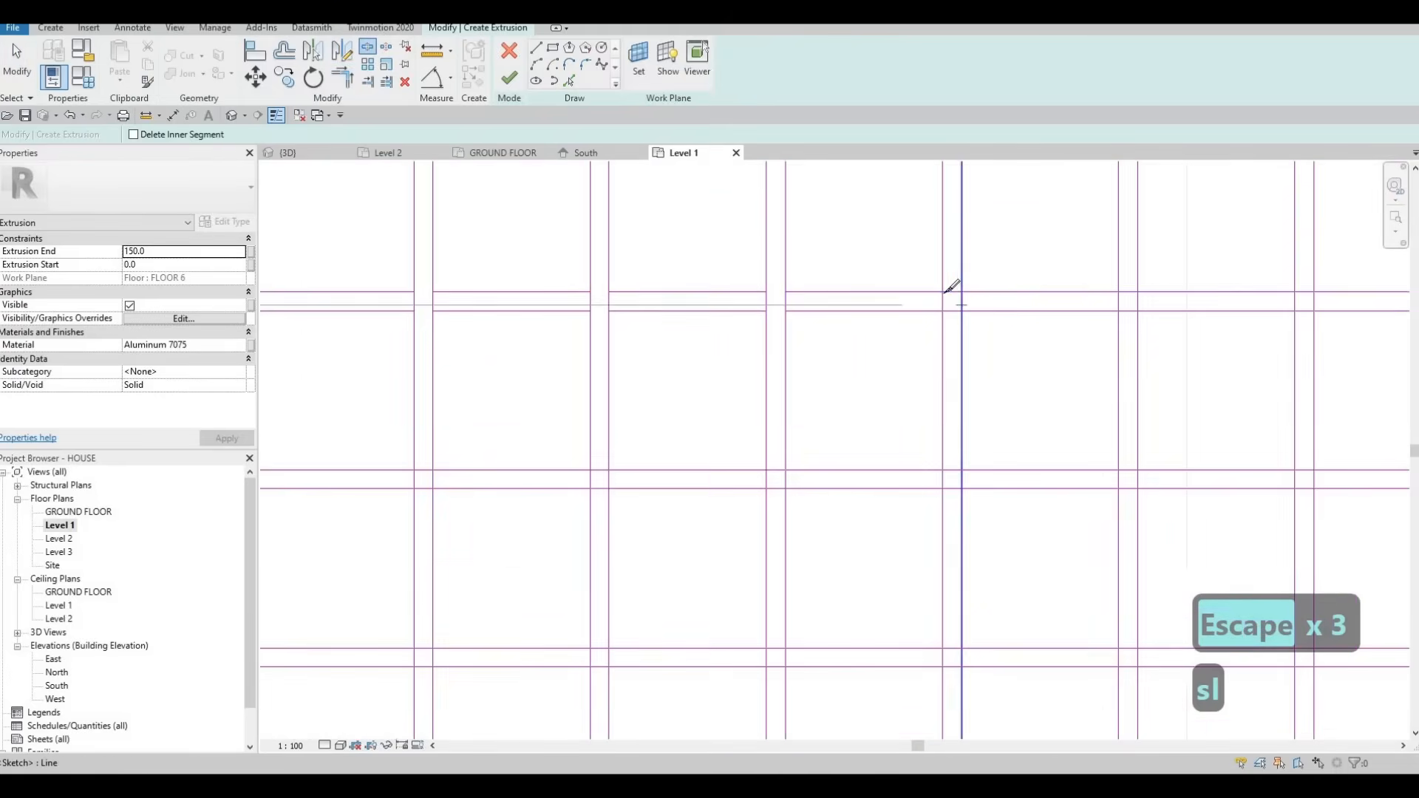
left_click(961, 292)
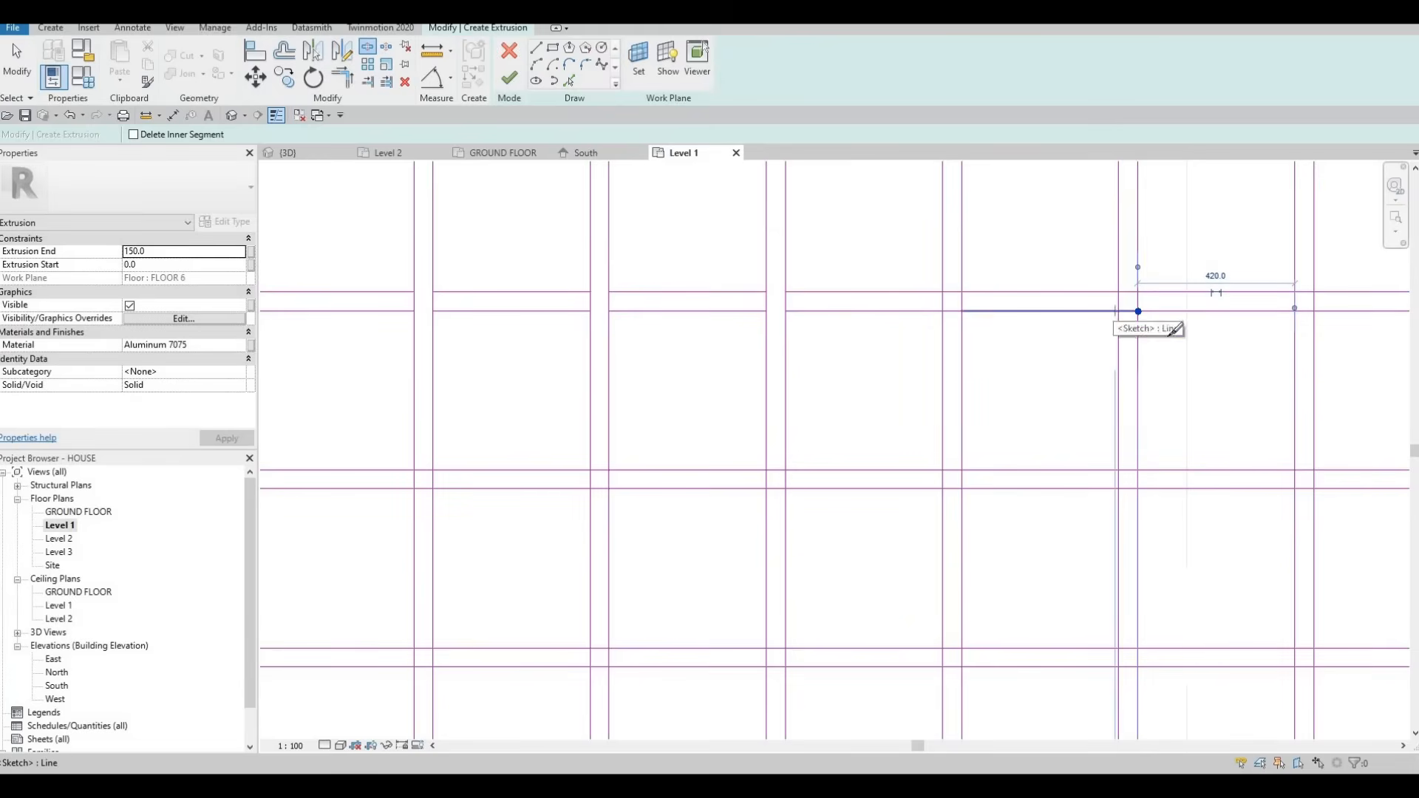
left_click(1118, 311)
middle_click_drag(1250, 289, 1090, 263)
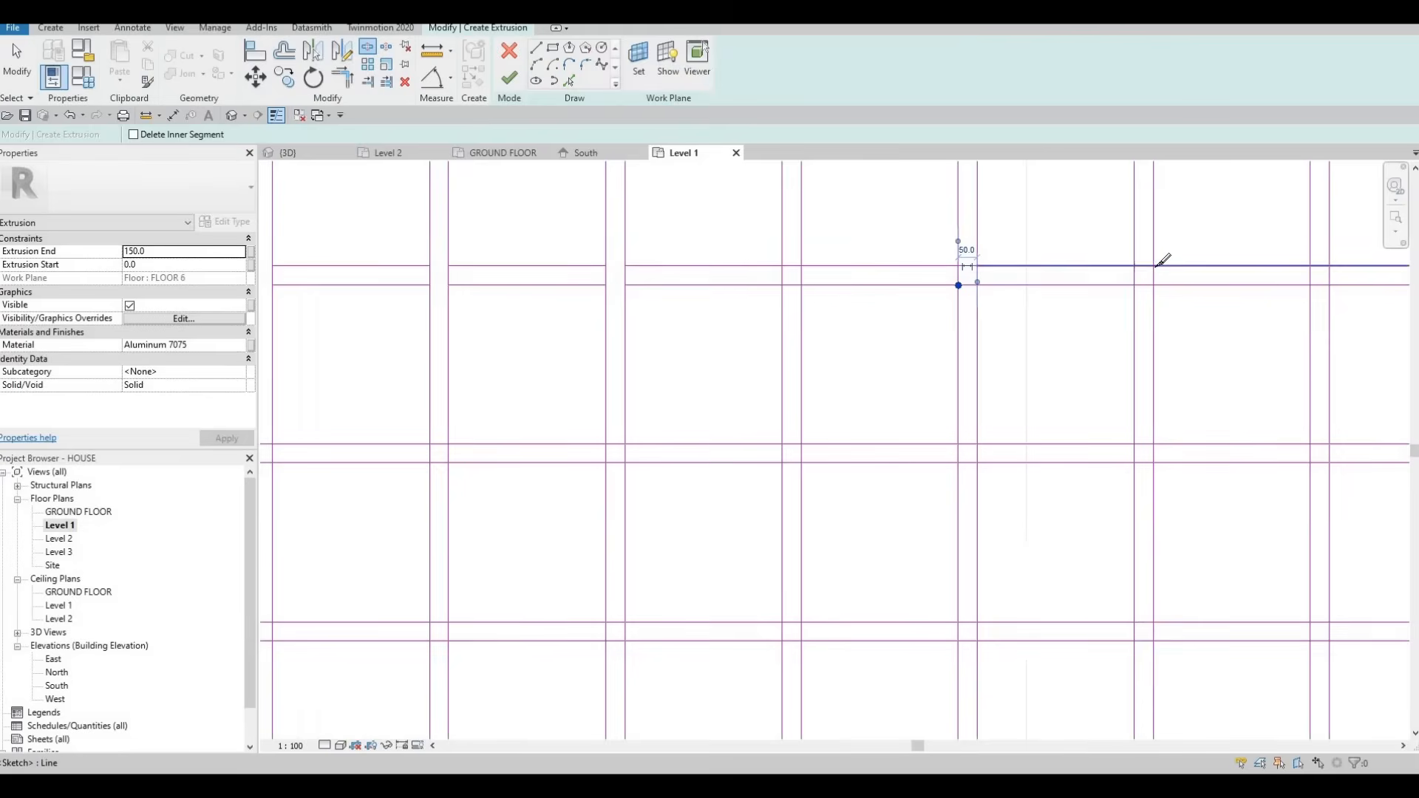
left_click(1153, 284)
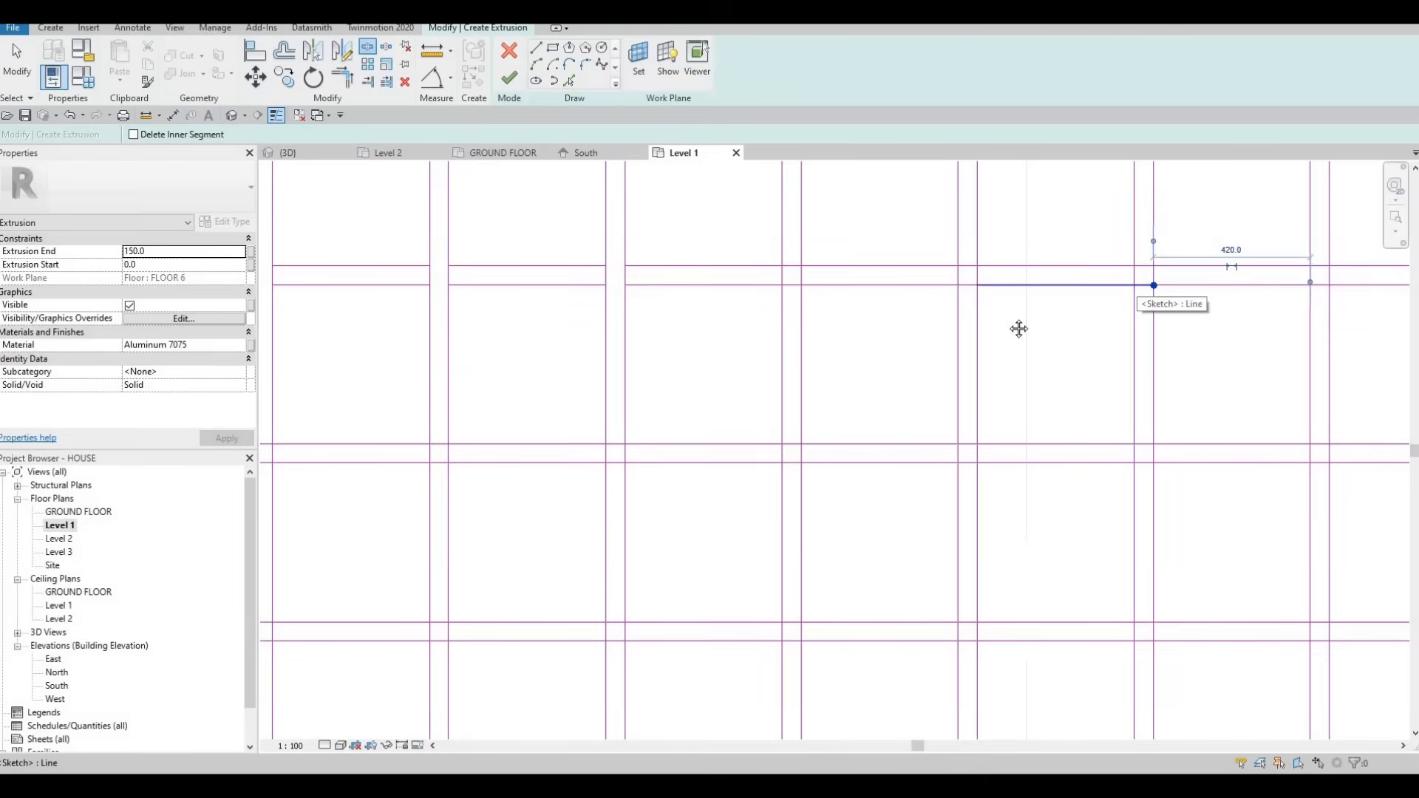
left_click(1133, 285)
middle_click_drag(1316, 269, 1141, 275)
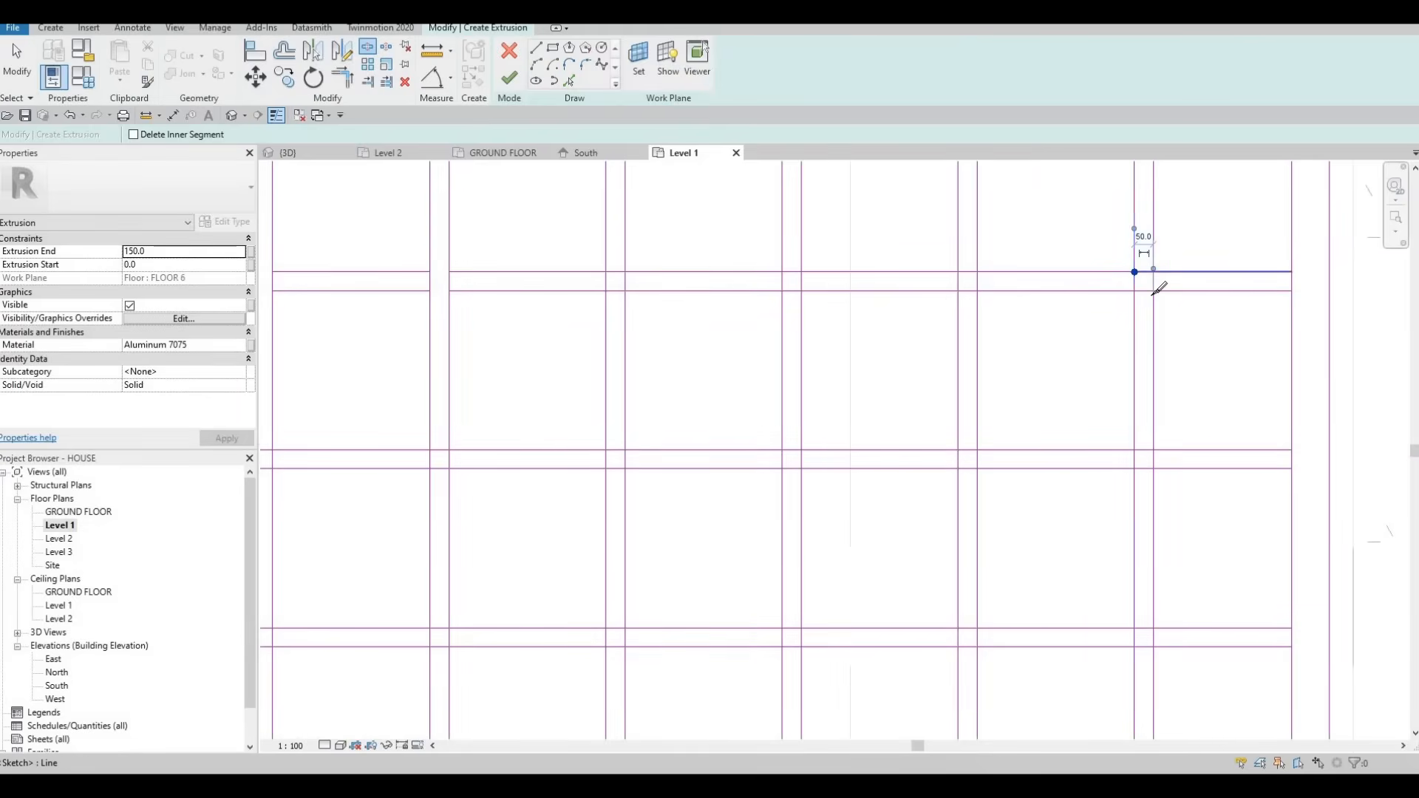
left_click(1151, 292)
left_click(1135, 291)
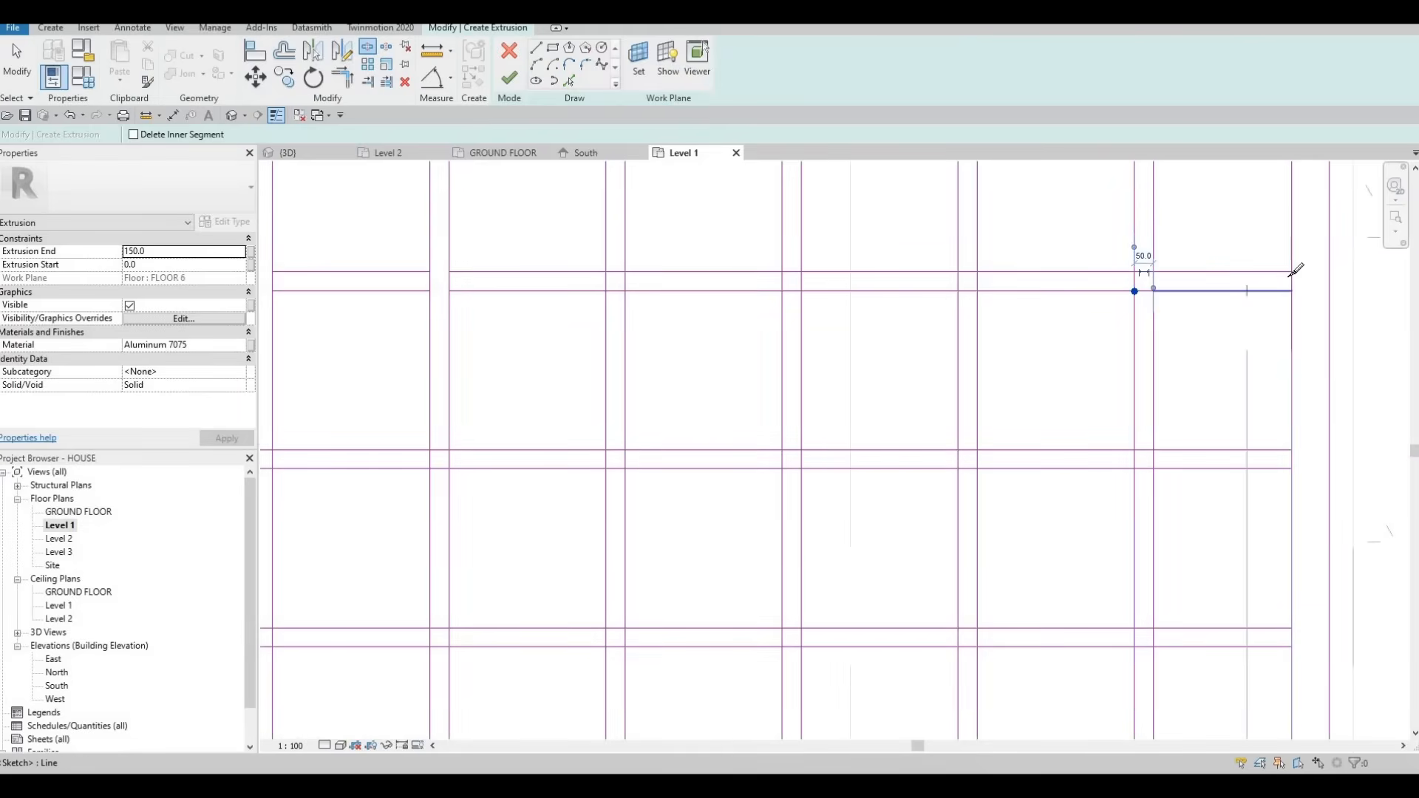
Split the frame's inner east edge where both lines of the two northernmost horizontal crossbar pairs meet it
left_click(1293, 273)
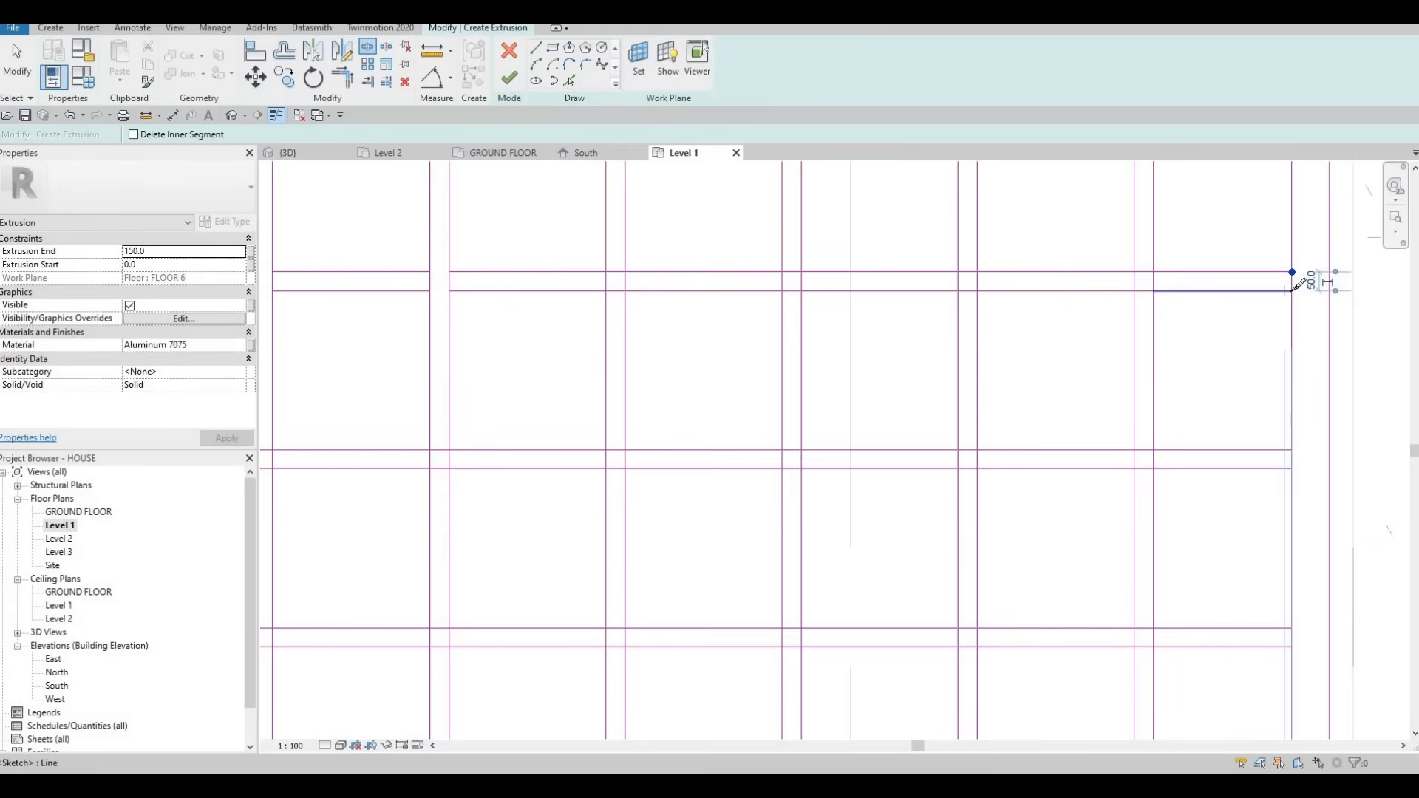
middle_click_drag(1297, 448, 1260, 398)
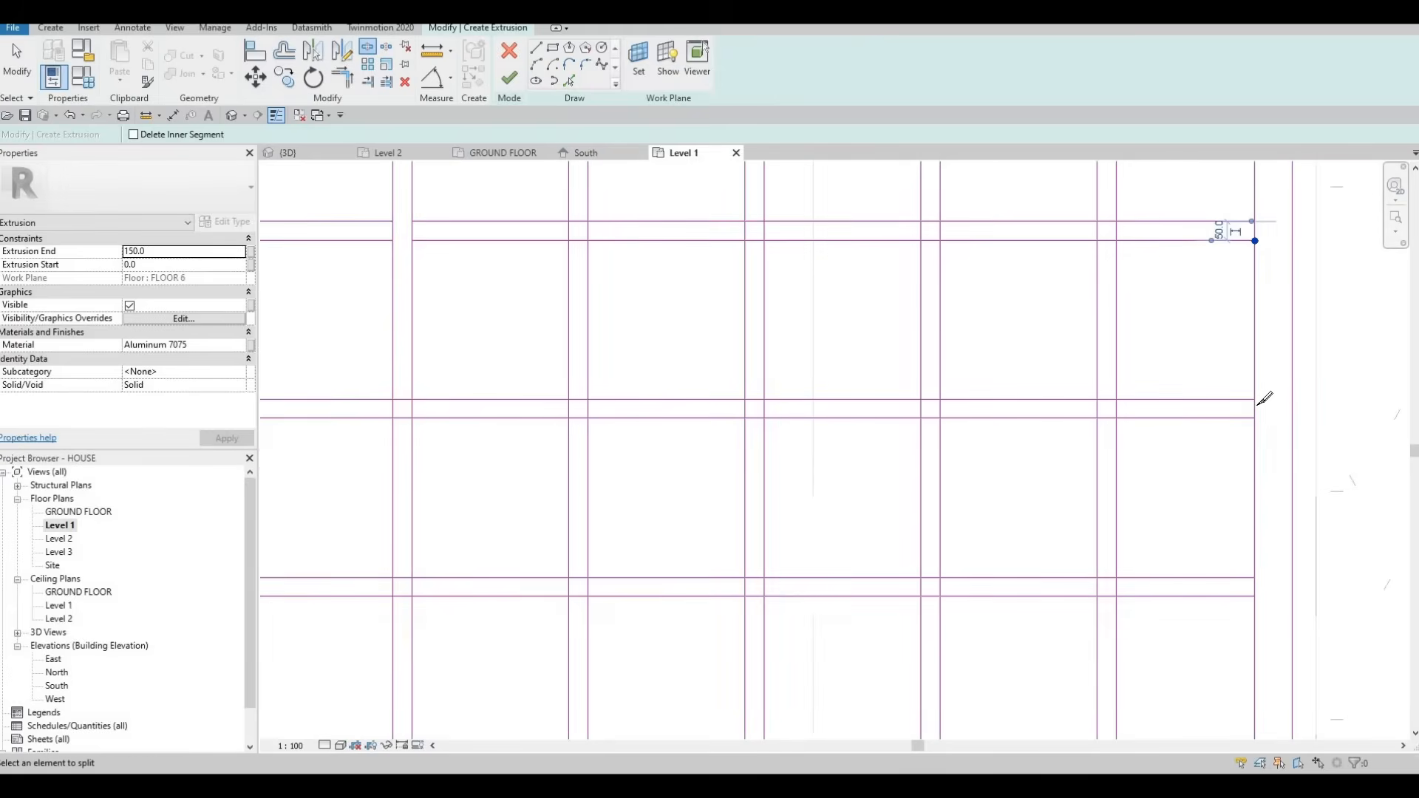
scroll(985, 278, "down", 2)
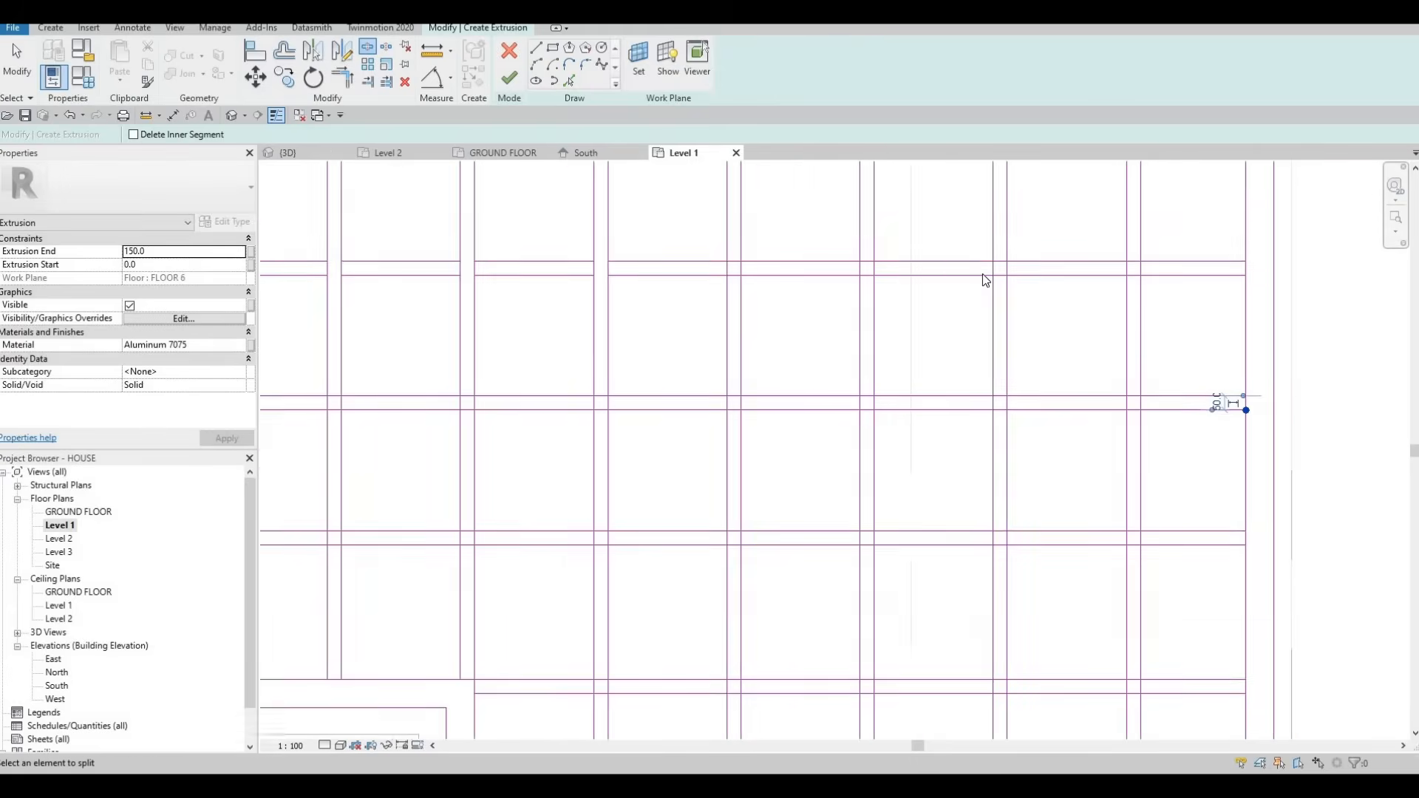
key("Escape")
key("Escape")
Delete the short segments of the northernmost horizontal crossbar pair that lie inside the four easternmost vertical crossbars
left_click_drag(674, 236, 778, 312)
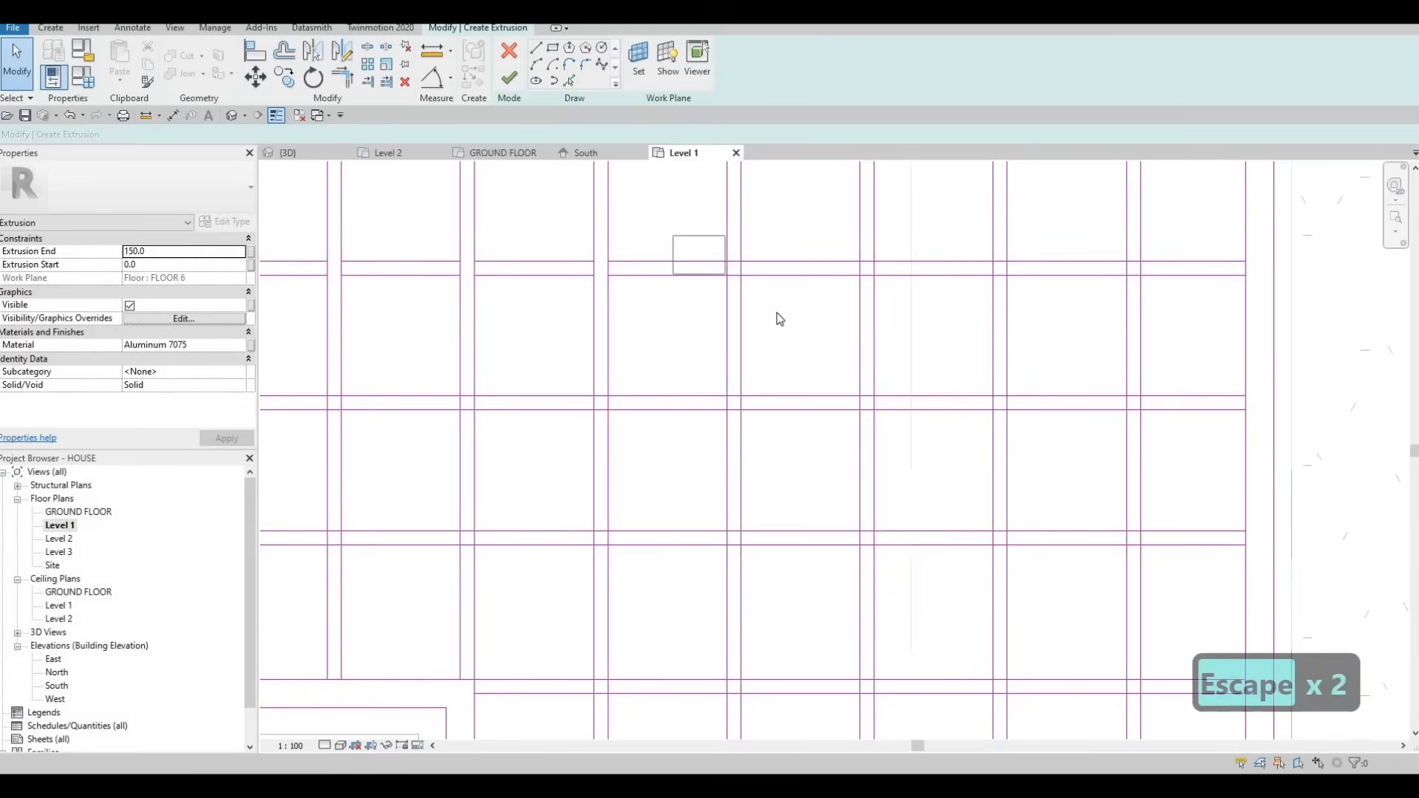
key("Delete")
left_click_drag(825, 235, 903, 299)
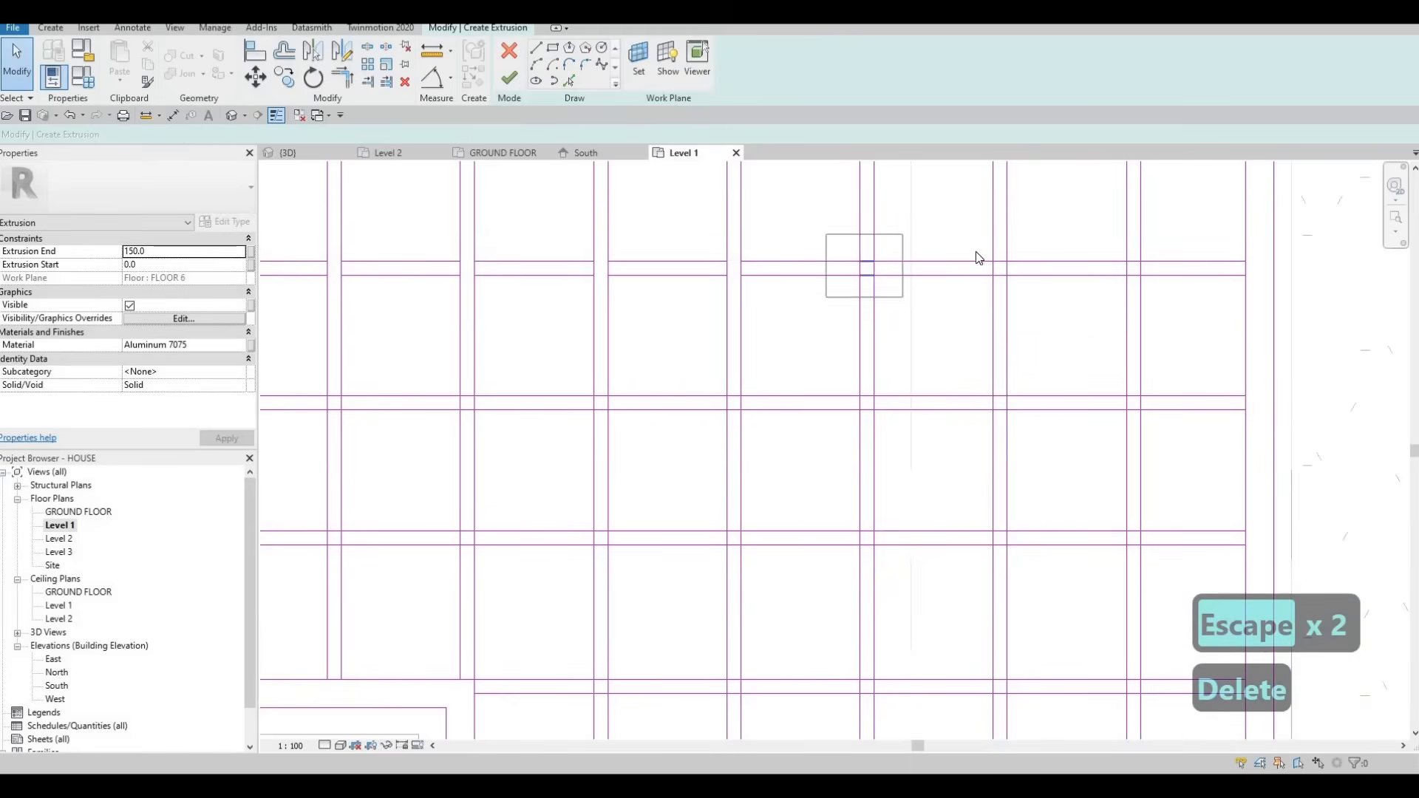
key("Delete")
left_click_drag(966, 237, 1029, 297)
key("Delete")
left_click_drag(1101, 235, 1171, 295)
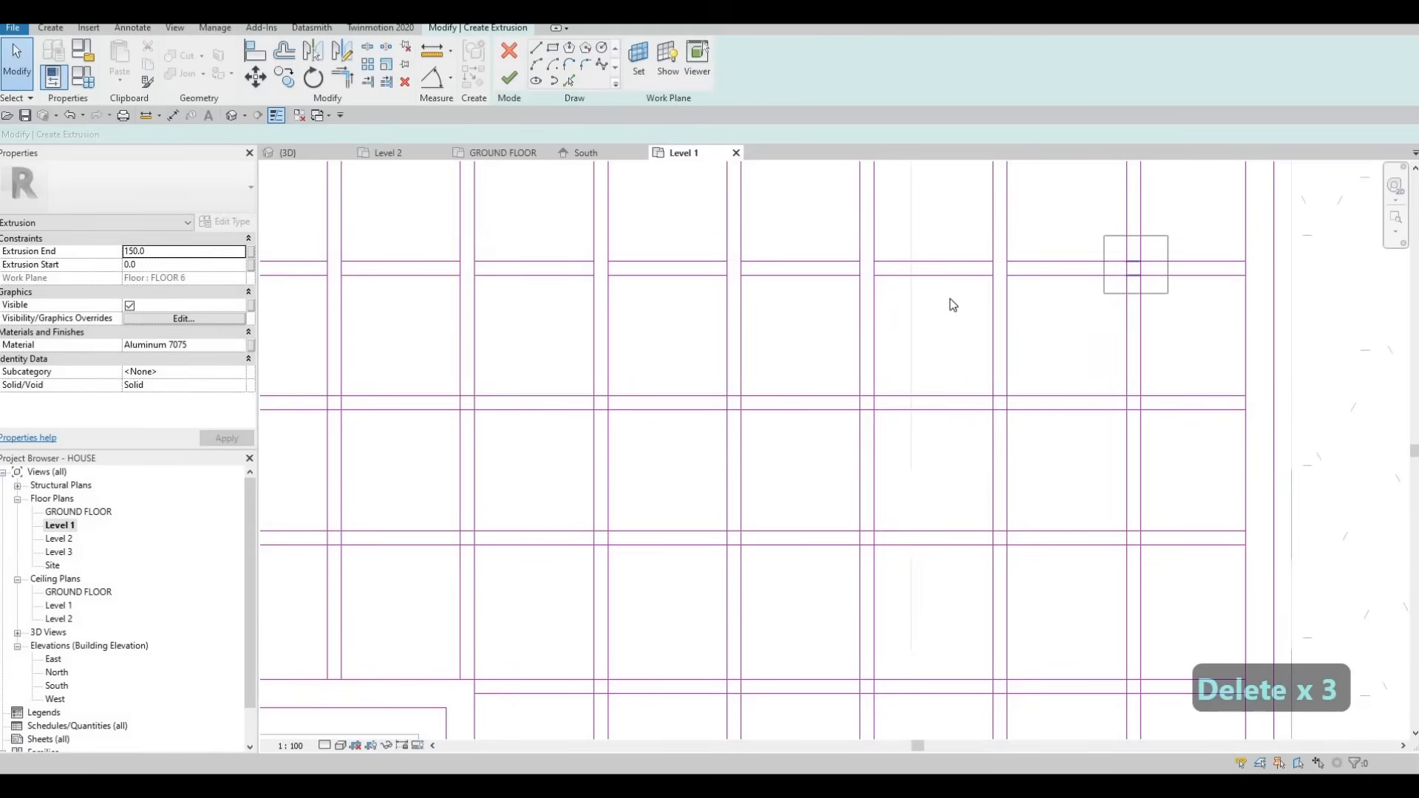
key("Delete")
scroll(997, 294, "down", 4)
middle_click_drag(821, 288, 961, 265)
middle_click_drag(591, 330, 667, 313)
key("Escape")
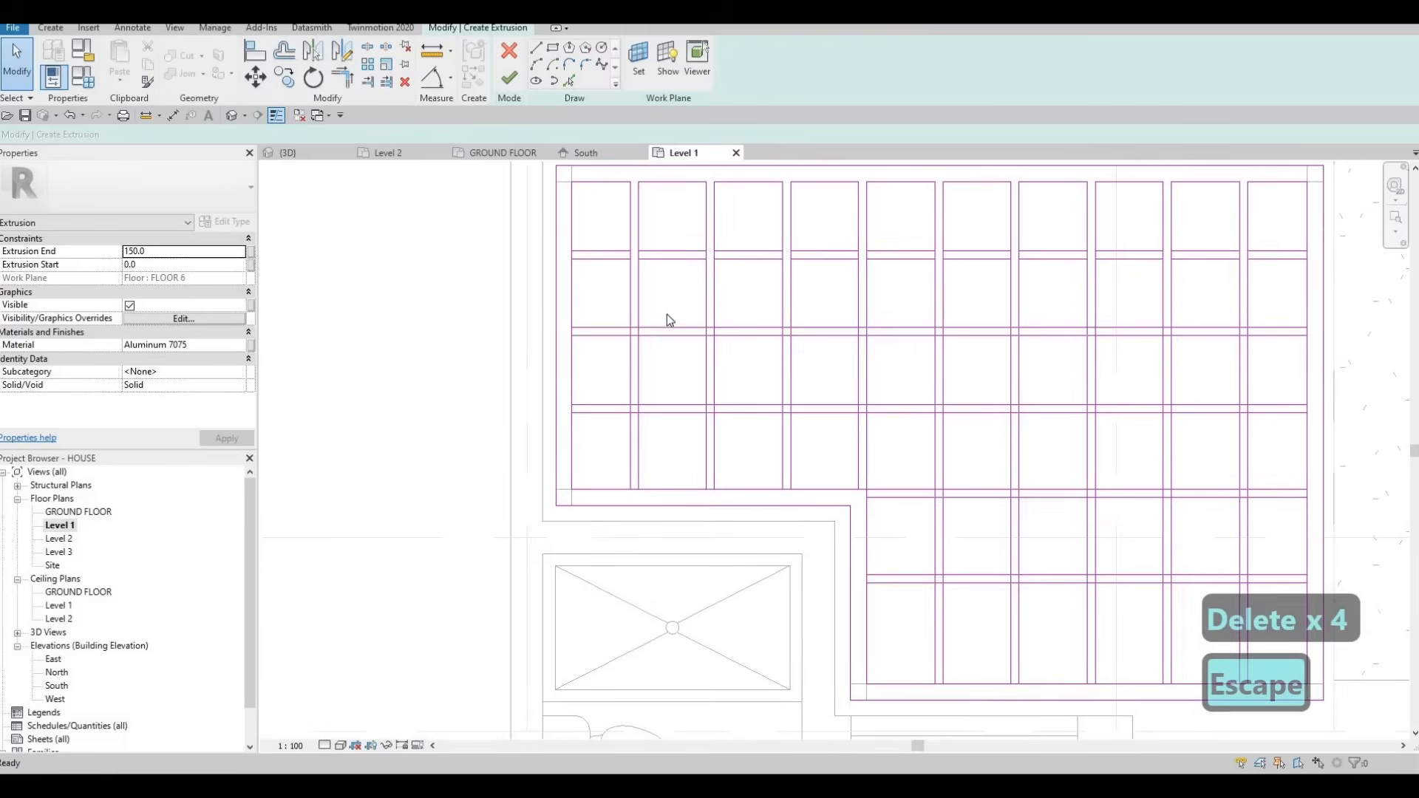
key("Escape")
key("Escape")
key("Escape")
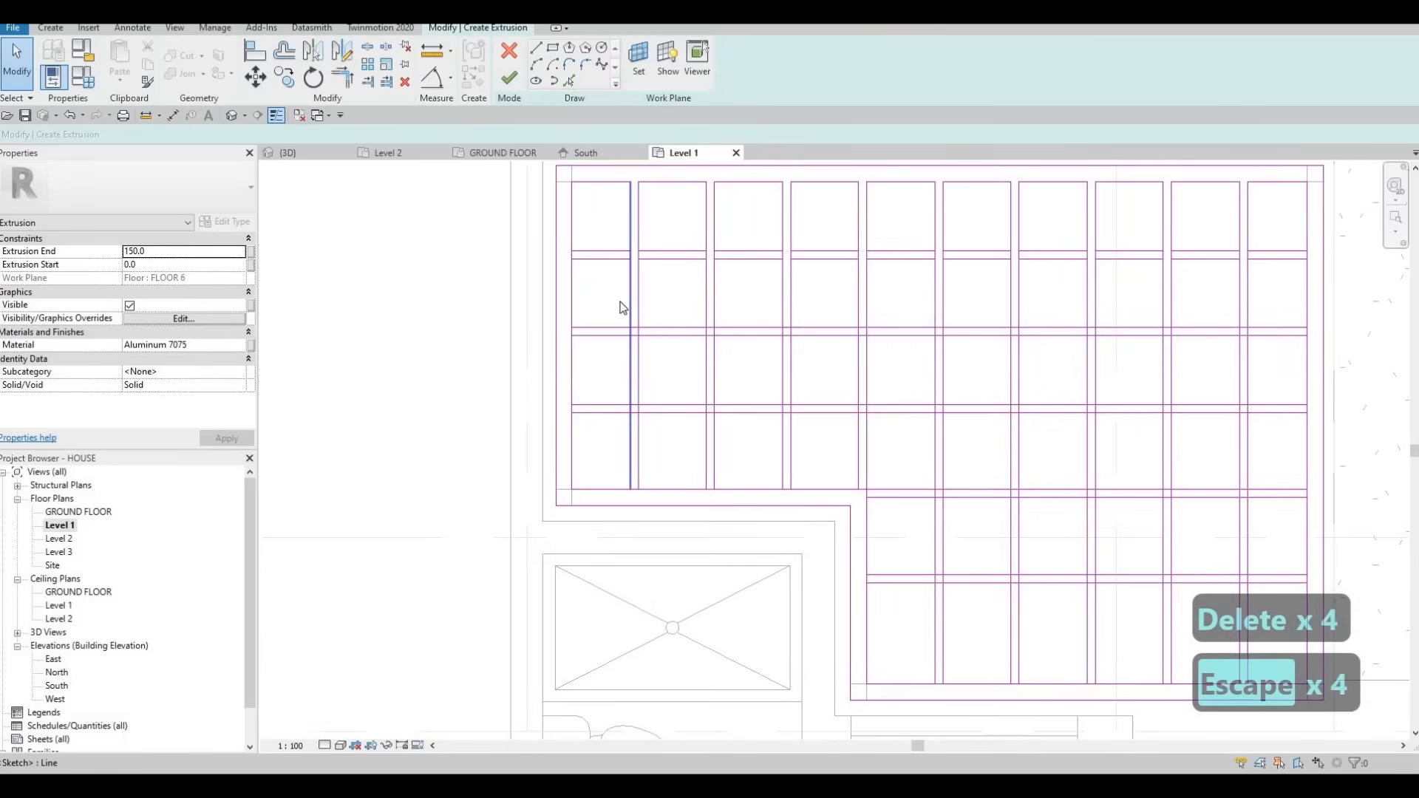
Split the frame's inner west edge where both lines of the horizontal crossbar pairs meet it
key("s")
key("l")
scroll(591, 235, "up", 3)
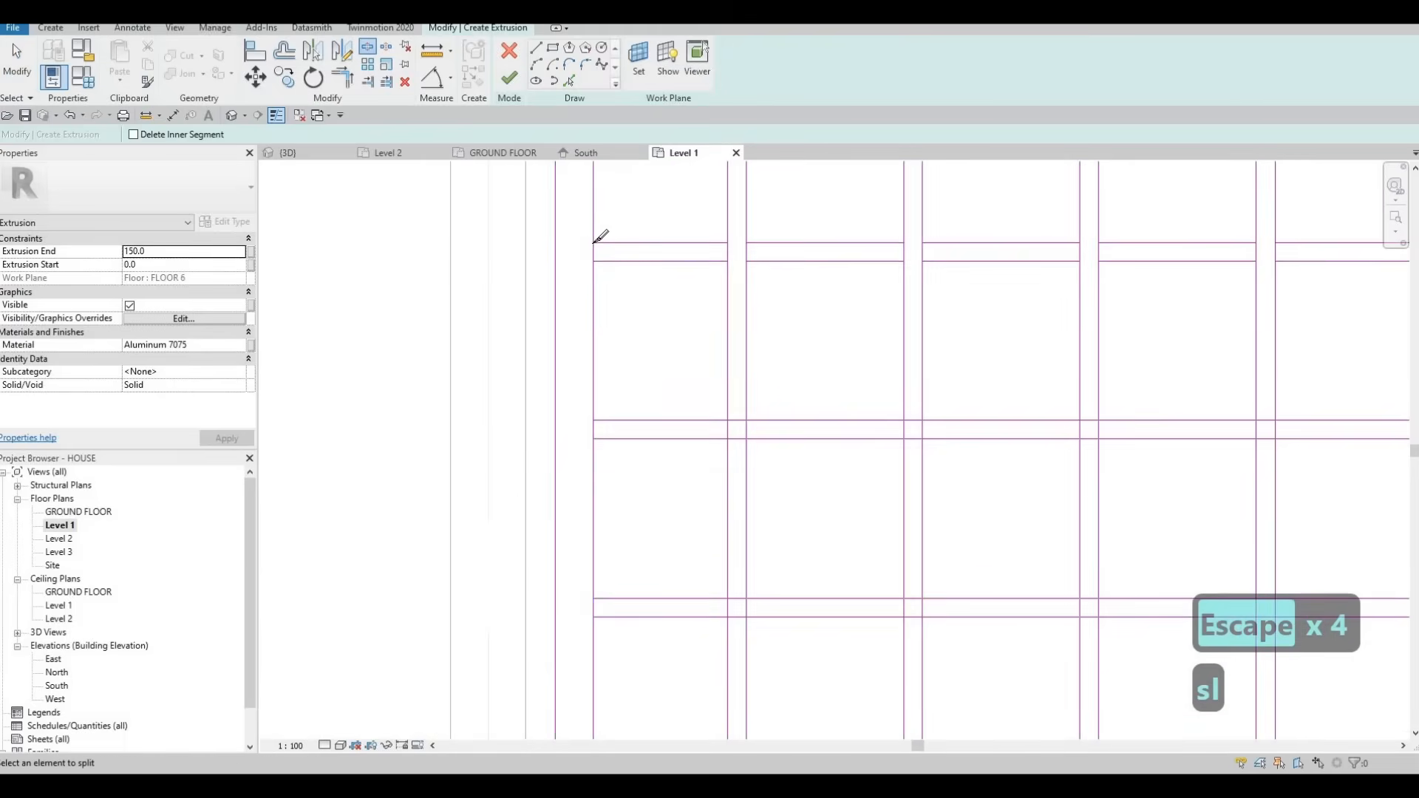
left_click(595, 419)
left_click(597, 439)
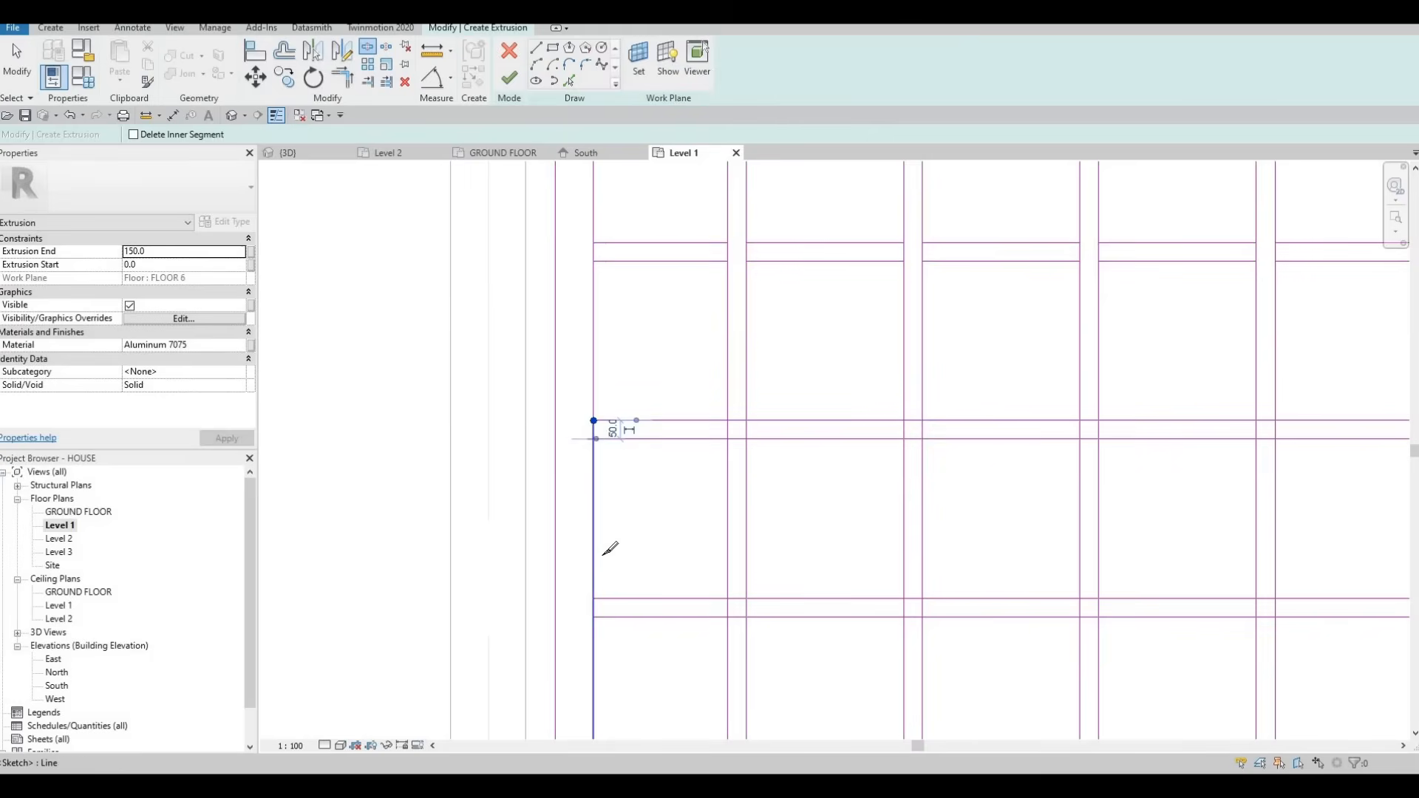
left_click(600, 613)
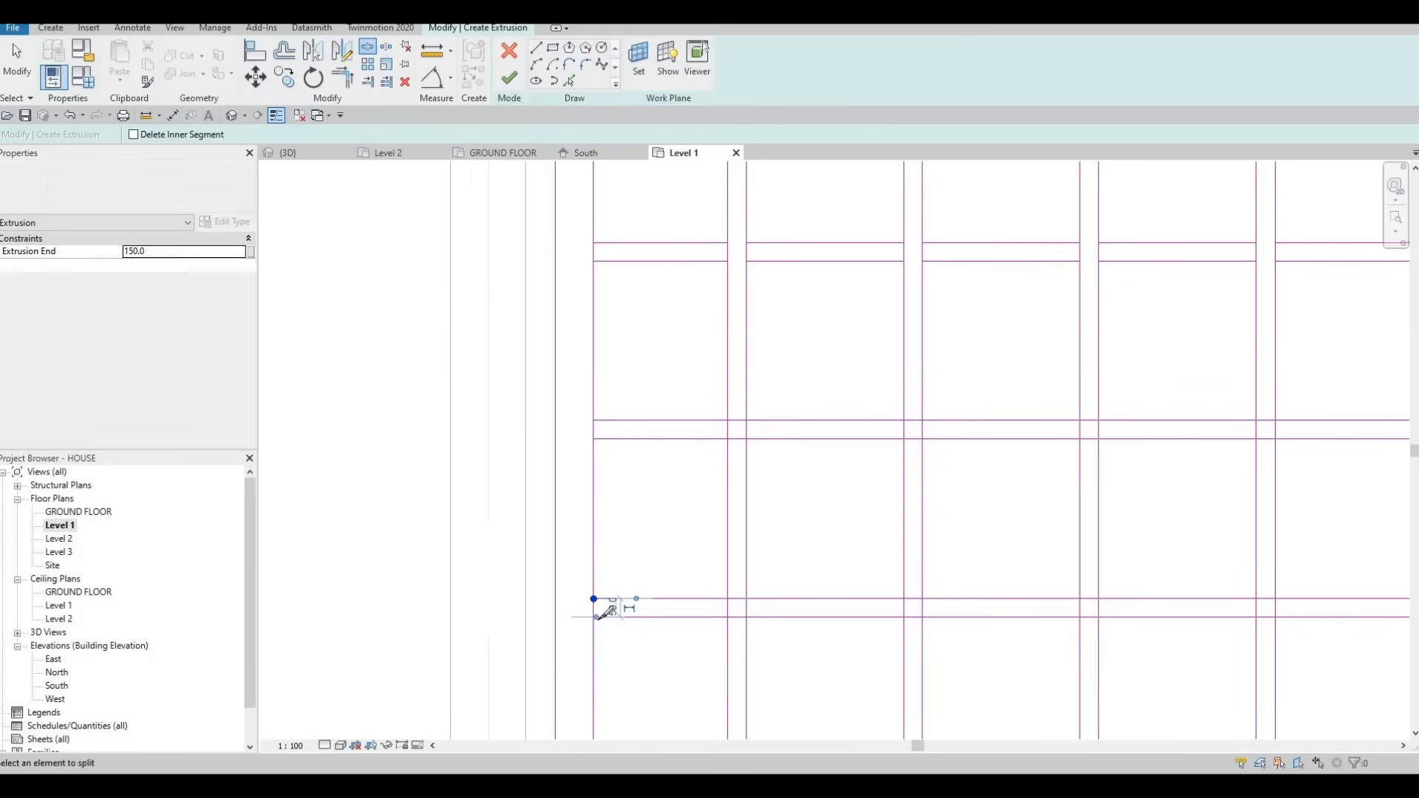
left_click(594, 616)
middle_click_drag(605, 591, 620, 450)
scroll(619, 450, "down", 1)
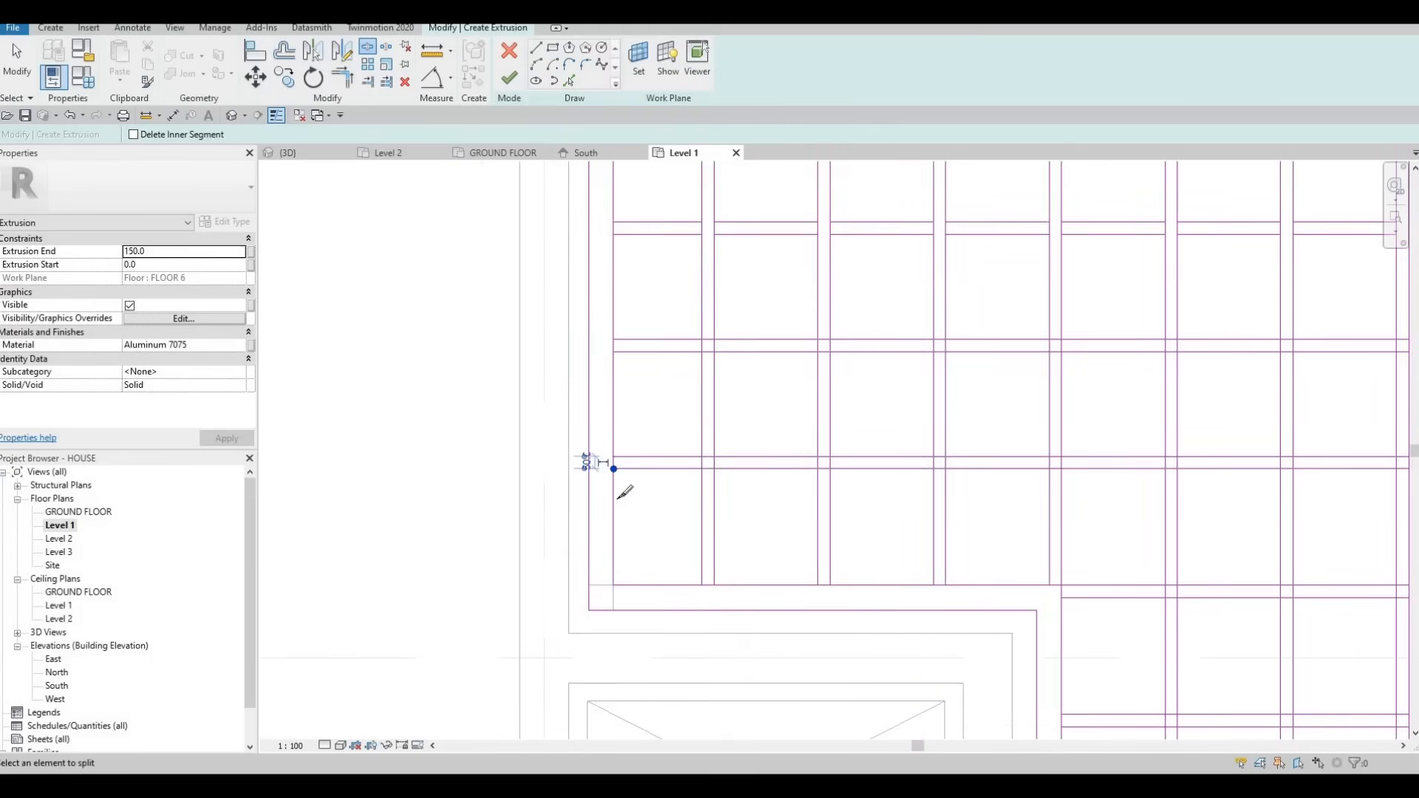
middle_click_drag(598, 250, 626, 320)
key("Escape")
key("Escape")
key("Escape")
scroll(658, 377, "down", 1)
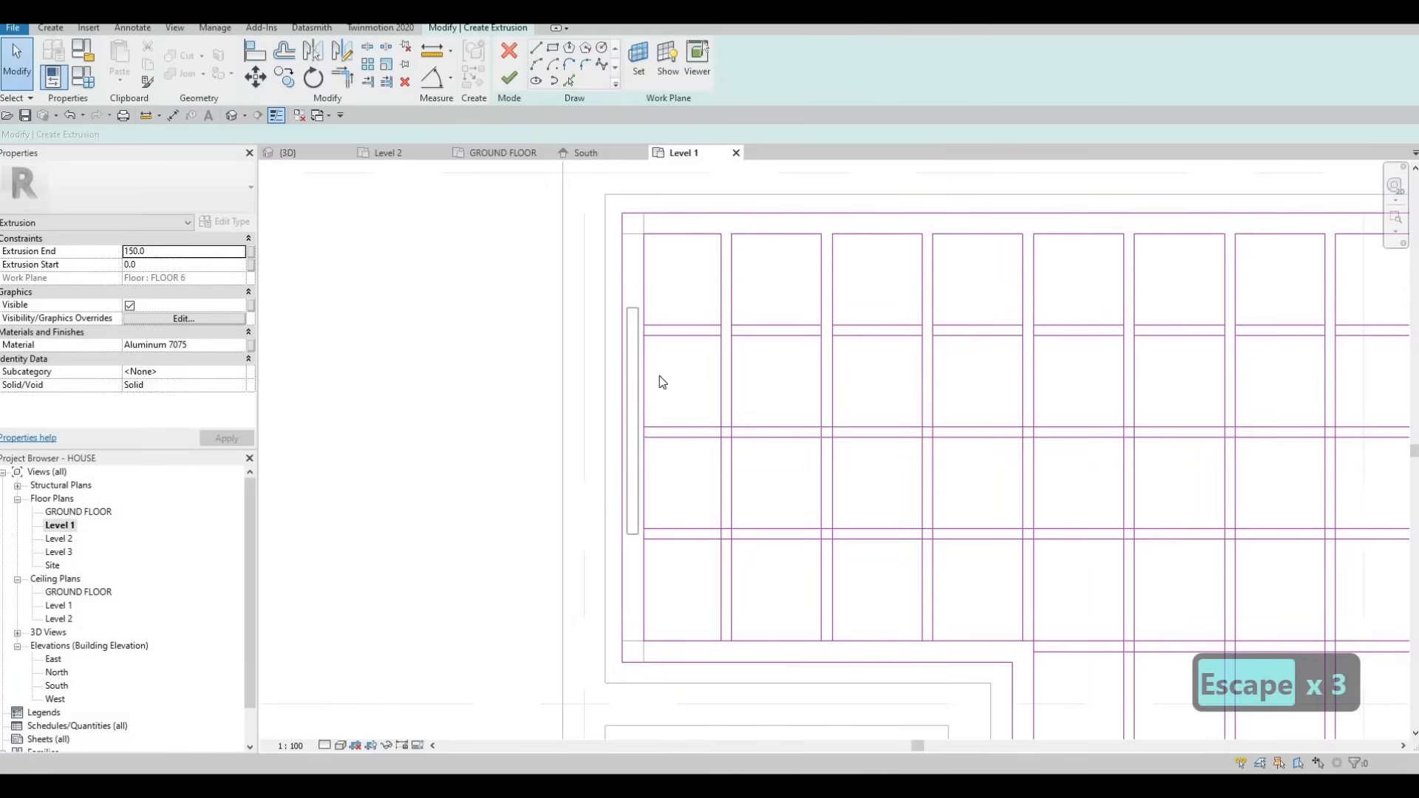
Delete the short segments of the frame's inner west edge between the lines of the three horizontal crossbar pairs
left_click(635, 388)
key("Delete")
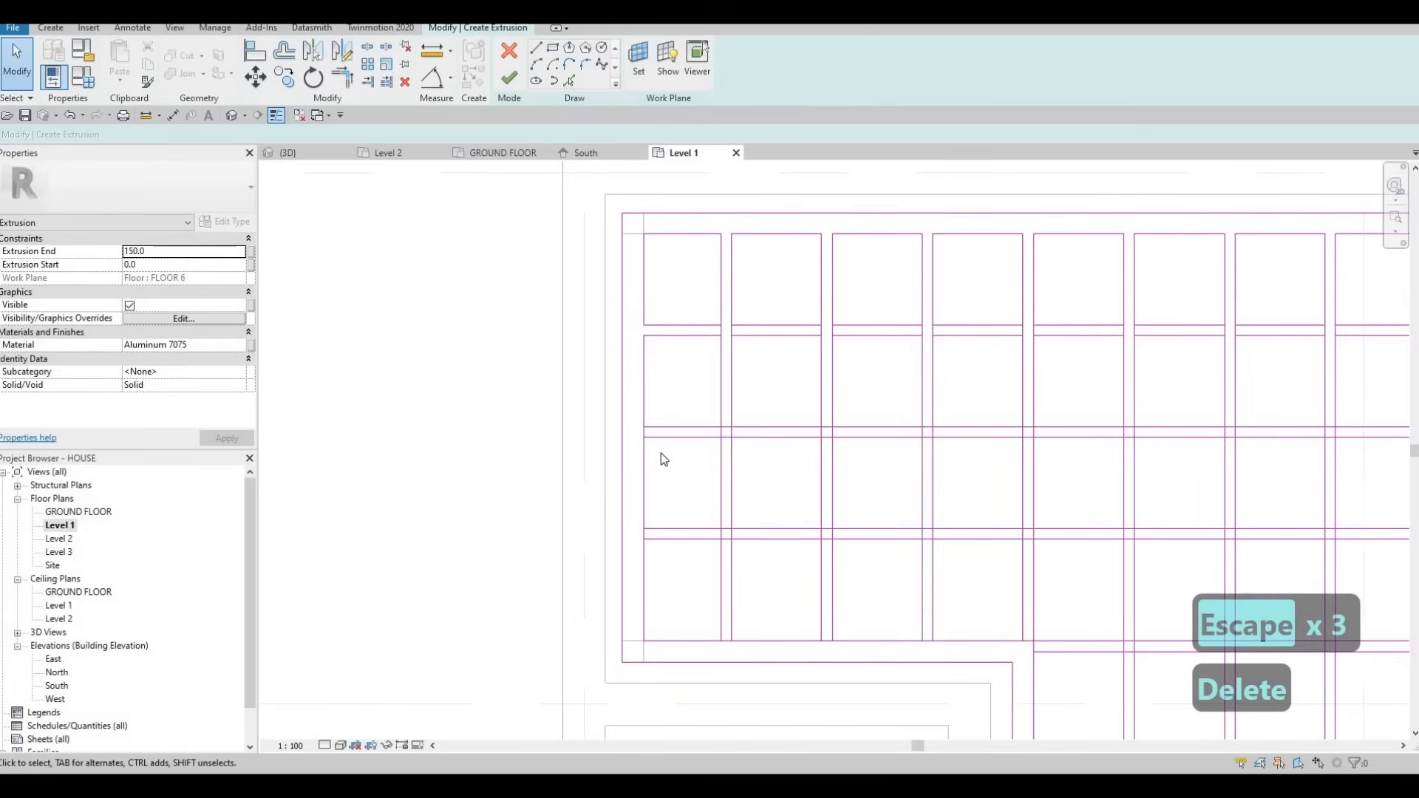
left_click_drag(631, 403, 662, 453)
key("Delete")
left_click_drag(632, 507, 651, 546)
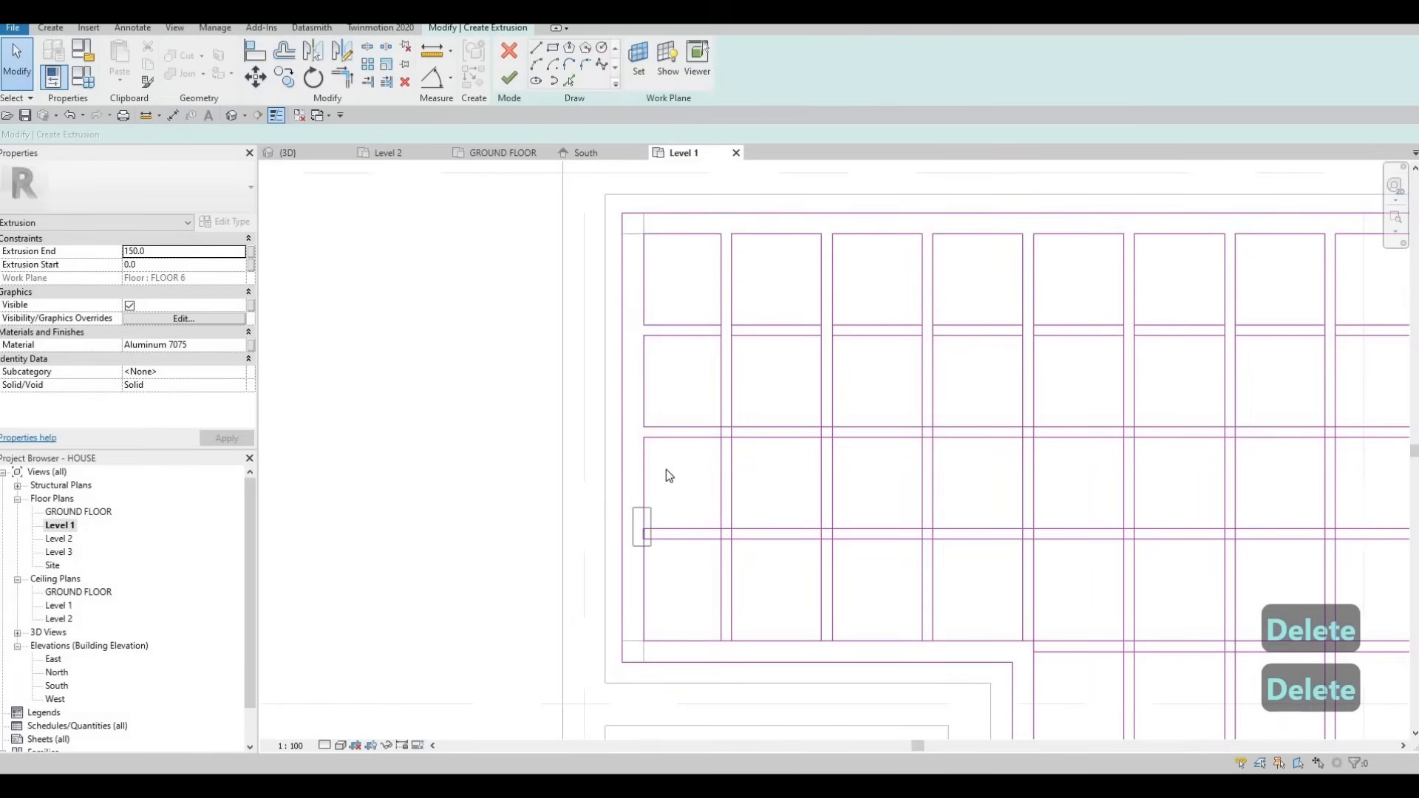
key("Delete")
Delete the short segments of the frame's inner east edge between the lines of the two northernmost horizontal crossbar pairs
middle_click_drag(656, 369, 564, 392)
scroll(563, 393, "down", 2)
scroll(650, 369, "up", 1)
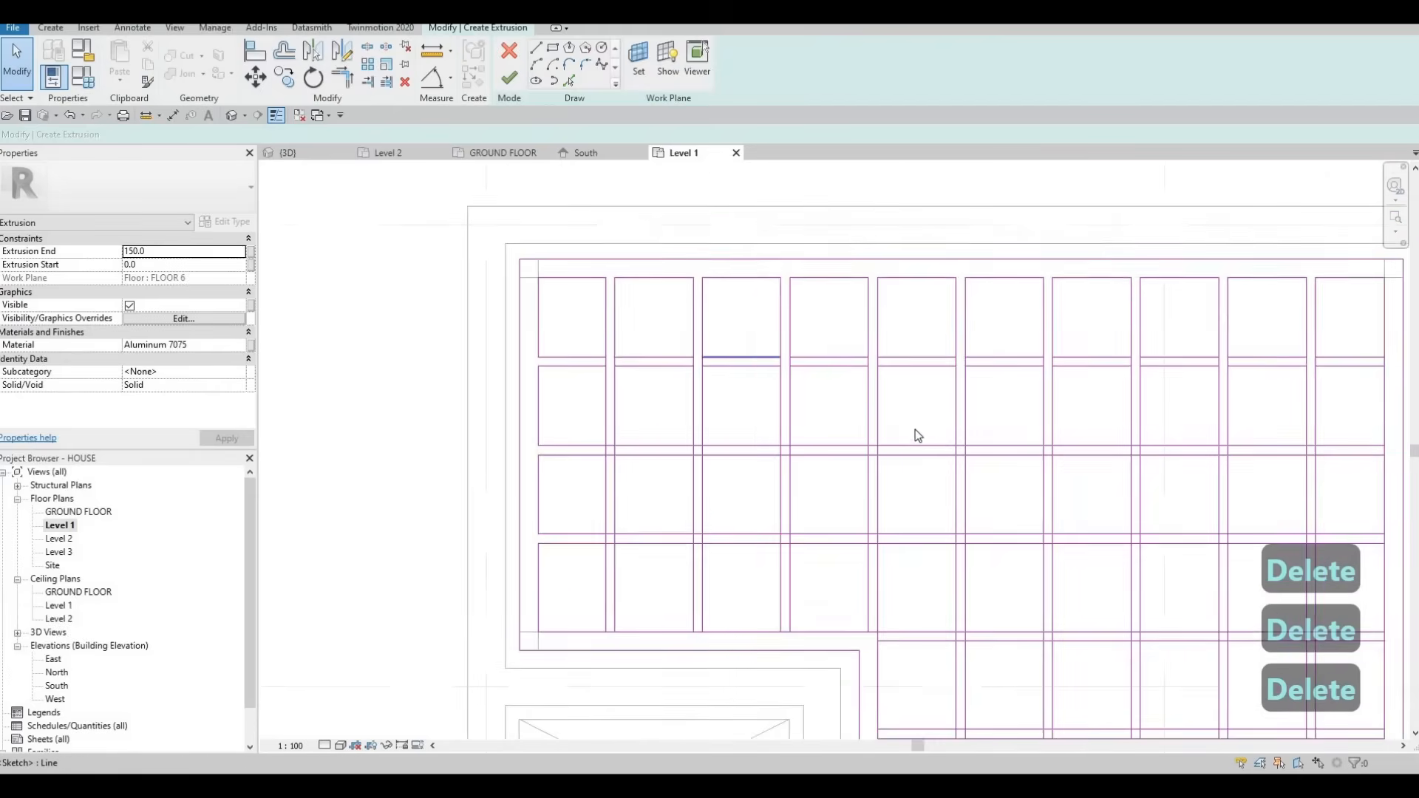
scroll(915, 429, "down", 1)
middle_click_drag(1116, 360, 1001, 345)
middle_click_drag(1209, 342, 1075, 319)
scroll(1075, 319, "up", 3)
left_click_drag(1070, 310, 1121, 363)
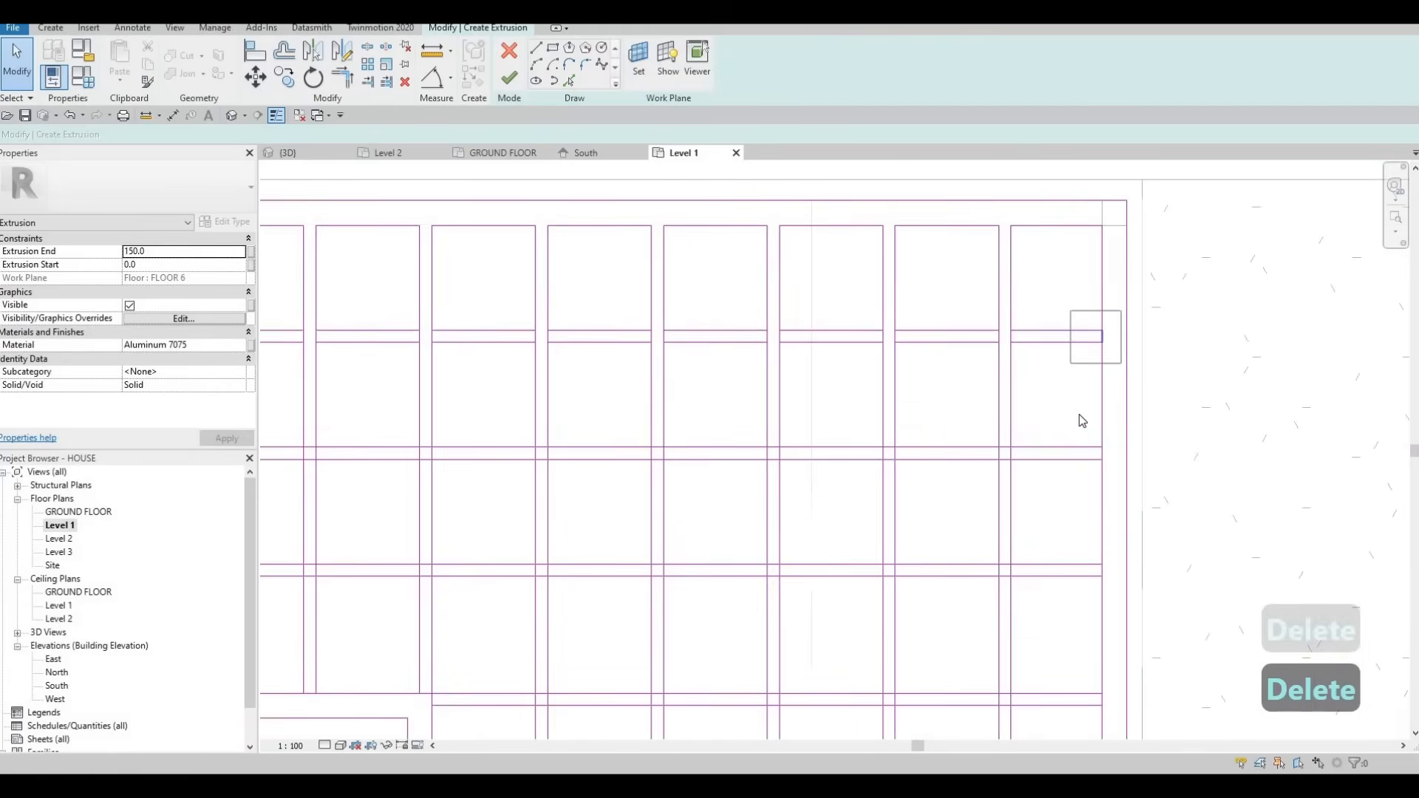
key("Delete")
middle_click_drag(1110, 606, 1049, 496)
left_click_drag(1008, 436, 1043, 483)
key("Delete")
key("Escape")
key("Escape")
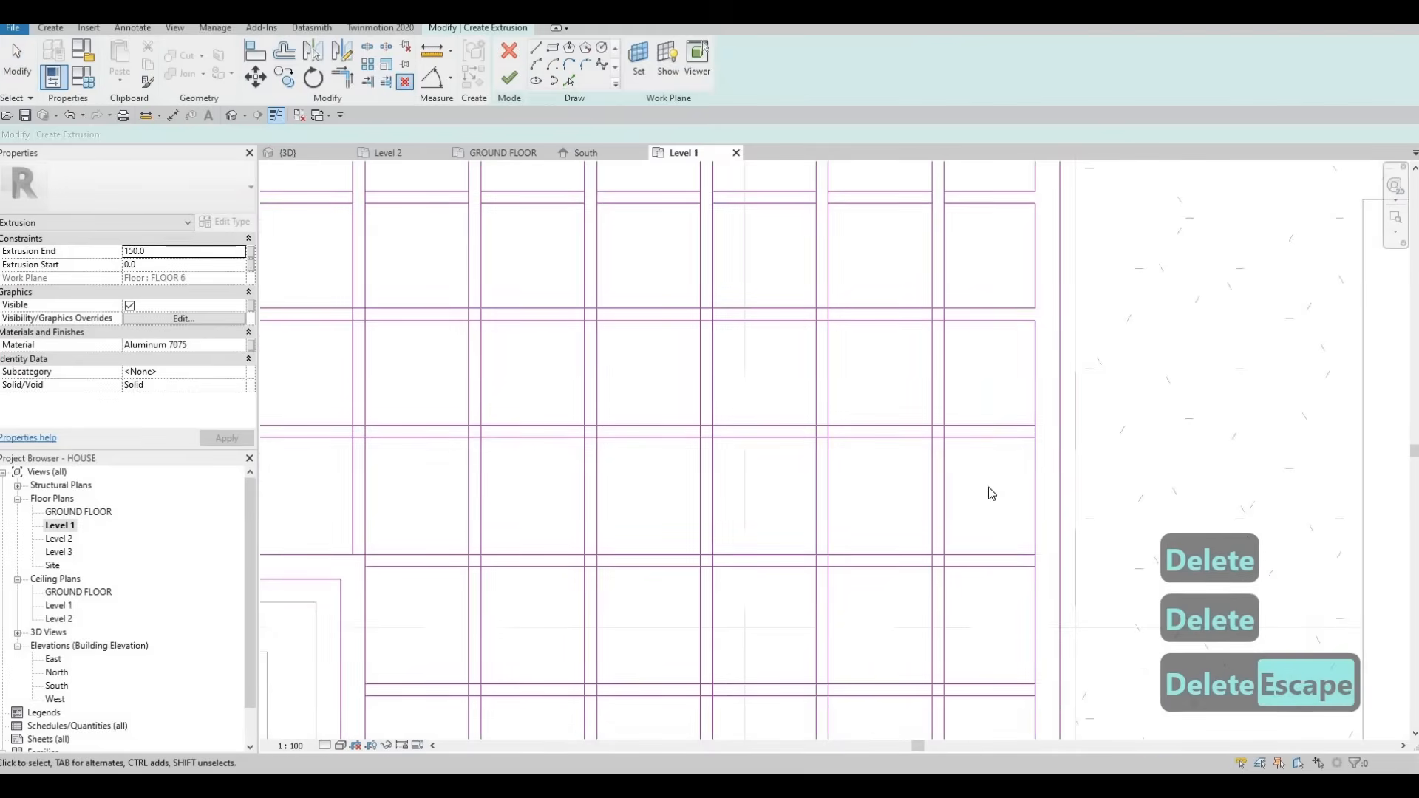
Split the frame's inner east edge where both lines of the three remaining horizontal crossbar pairs meet it
key("s")
key("l")
scroll(1044, 421, "up", 2)
left_click(1038, 418)
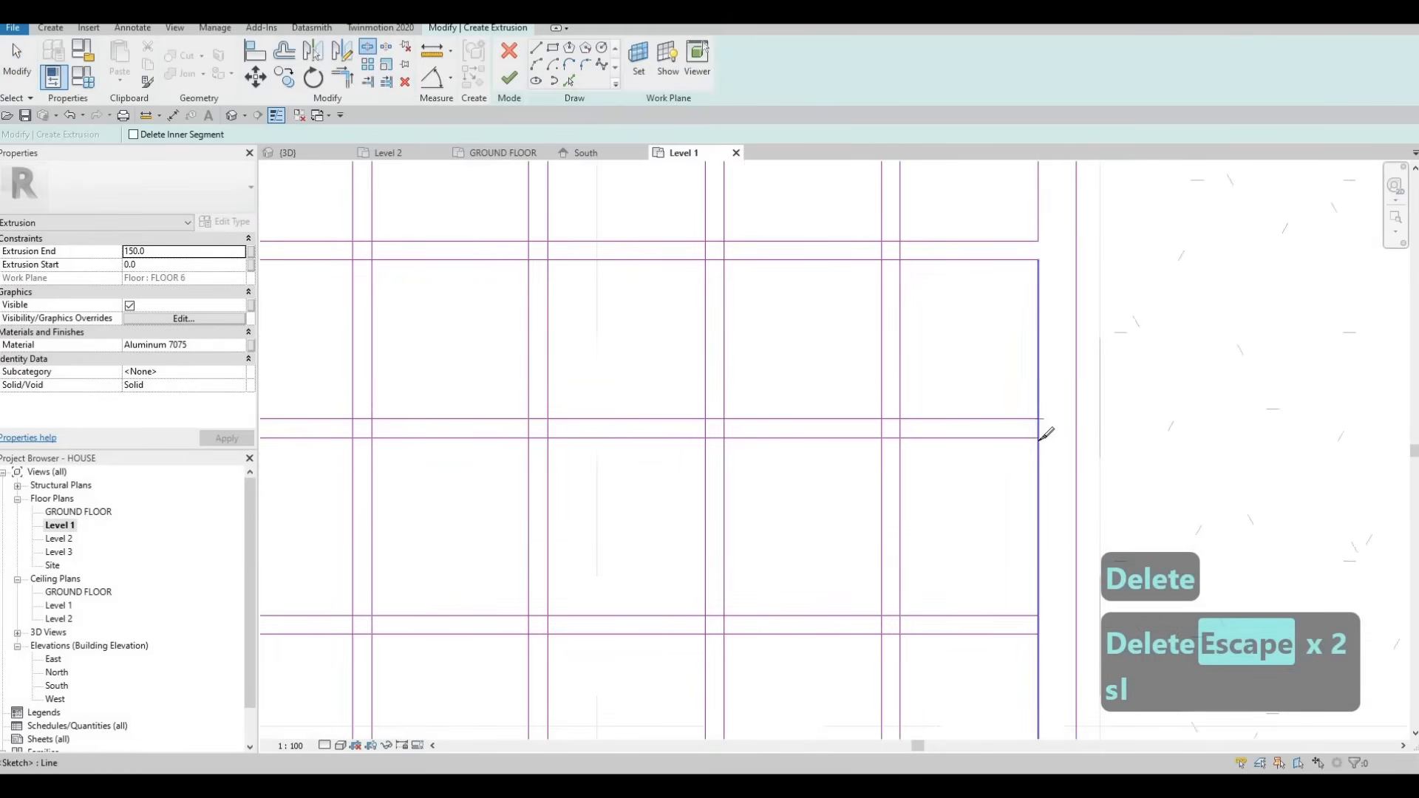
left_click(1038, 438)
middle_click_drag(1039, 614, 1021, 429)
left_click(1002, 515)
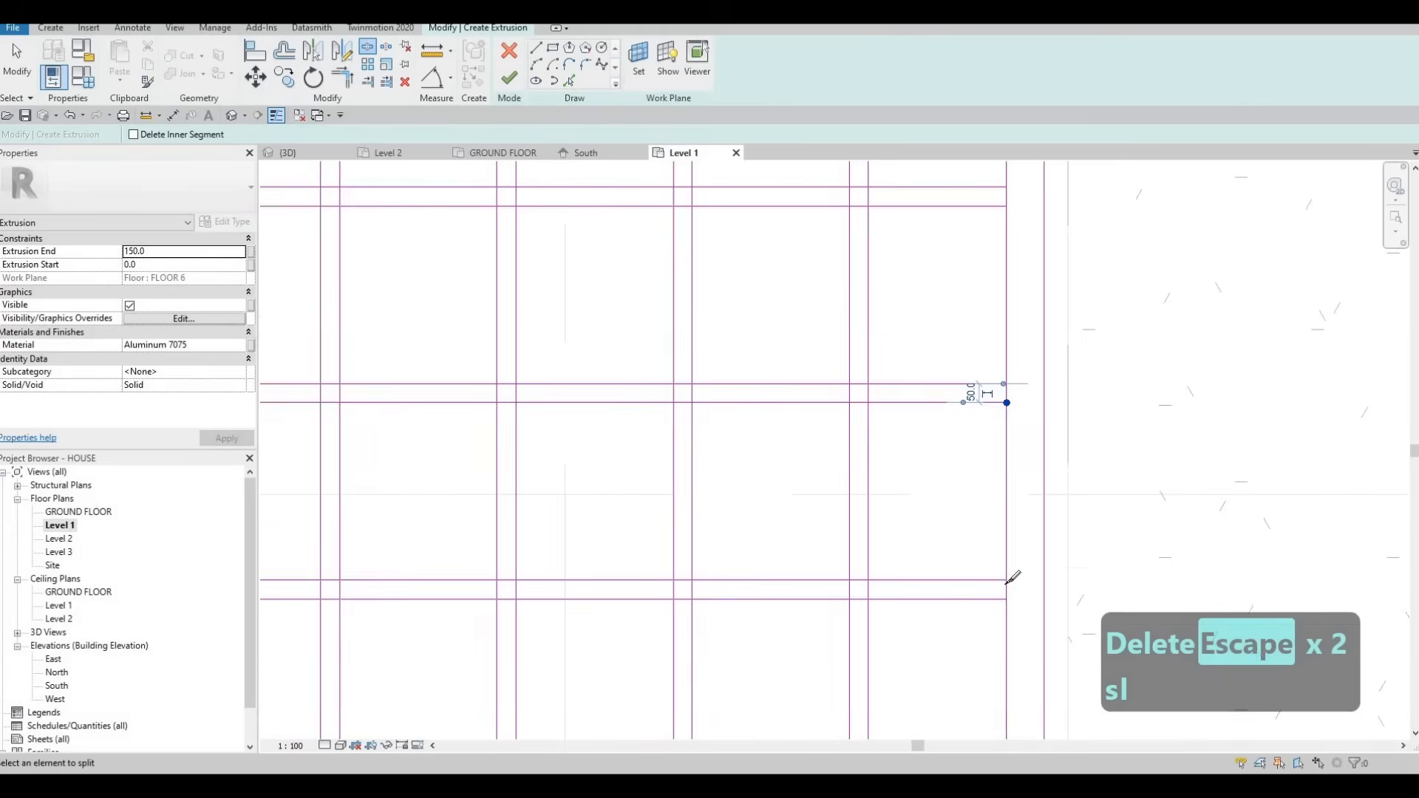
left_click(1007, 580)
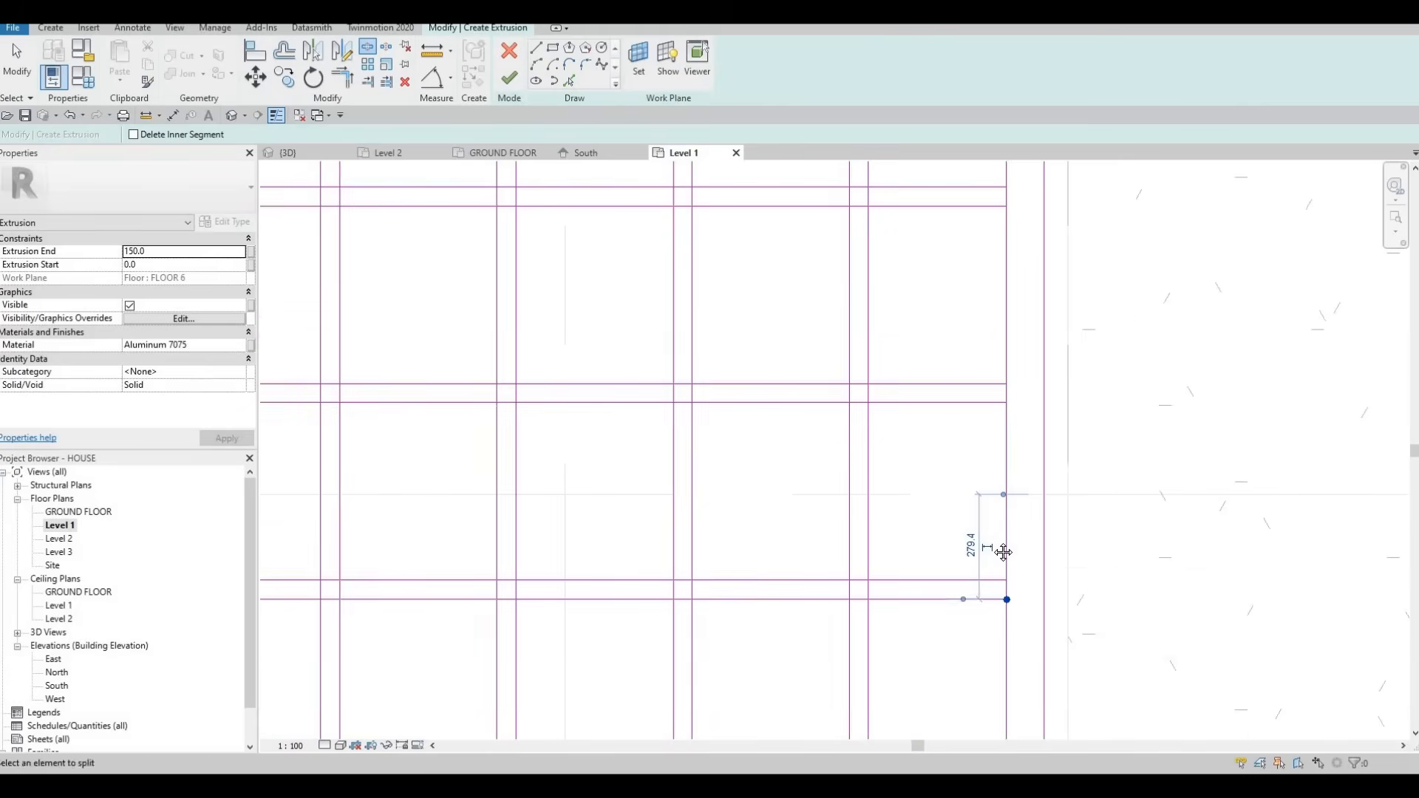
Delete the short segments of the frame's inner east edge between the lines of the two southernmost horizontal crossbar pairs
scroll(1003, 551, "down", 5)
scroll(979, 520, "up", 3)
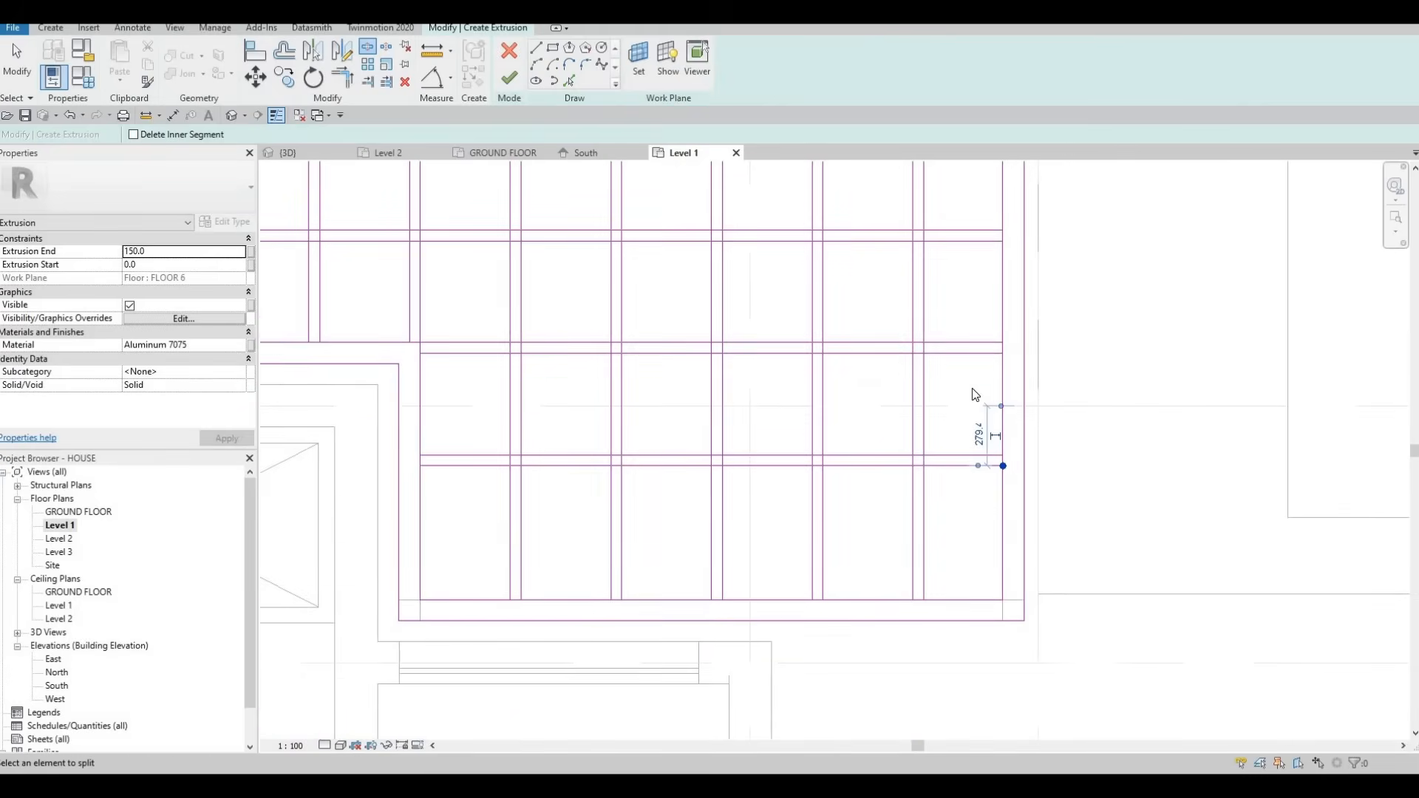
scroll(973, 388, "down", 1)
key("Escape")
key("Escape")
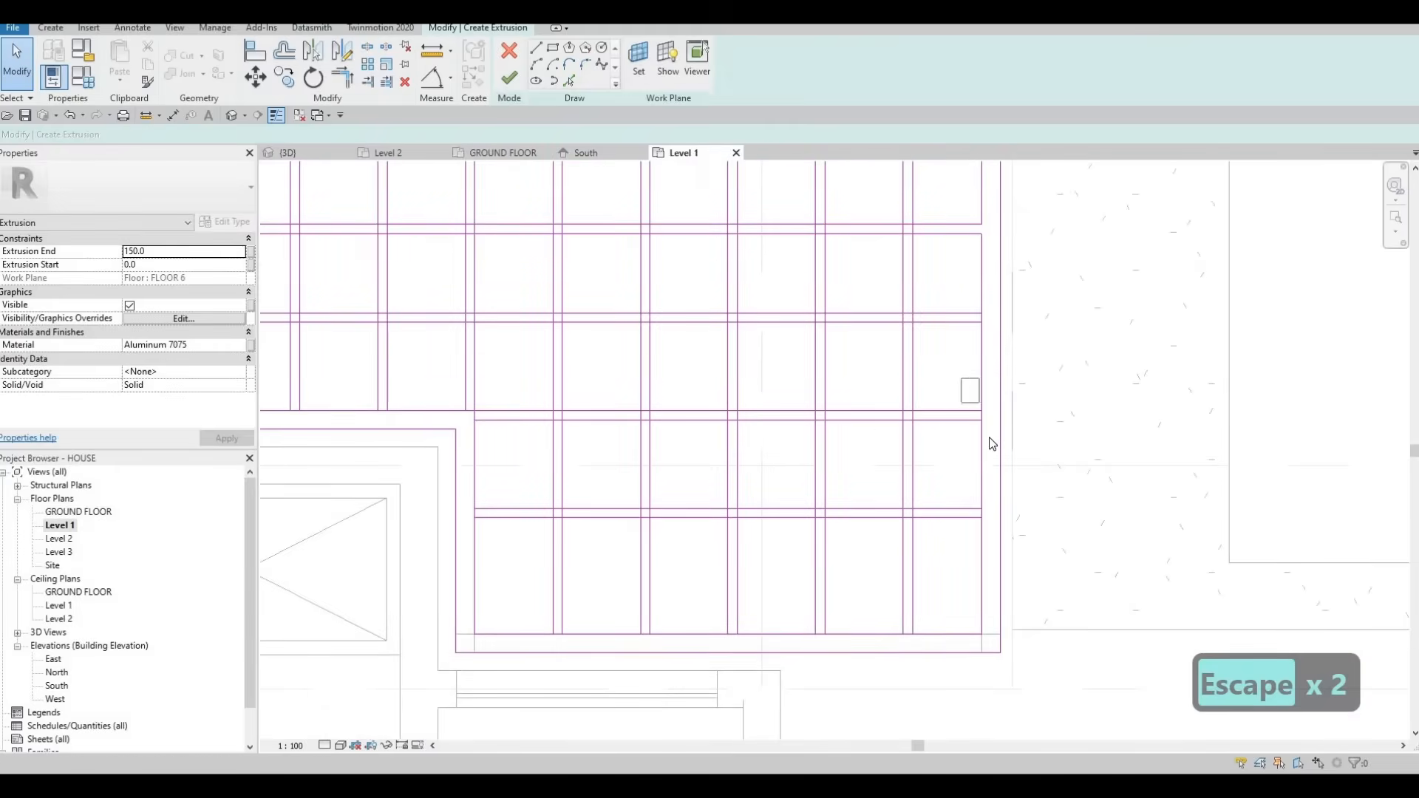
key("Delete")
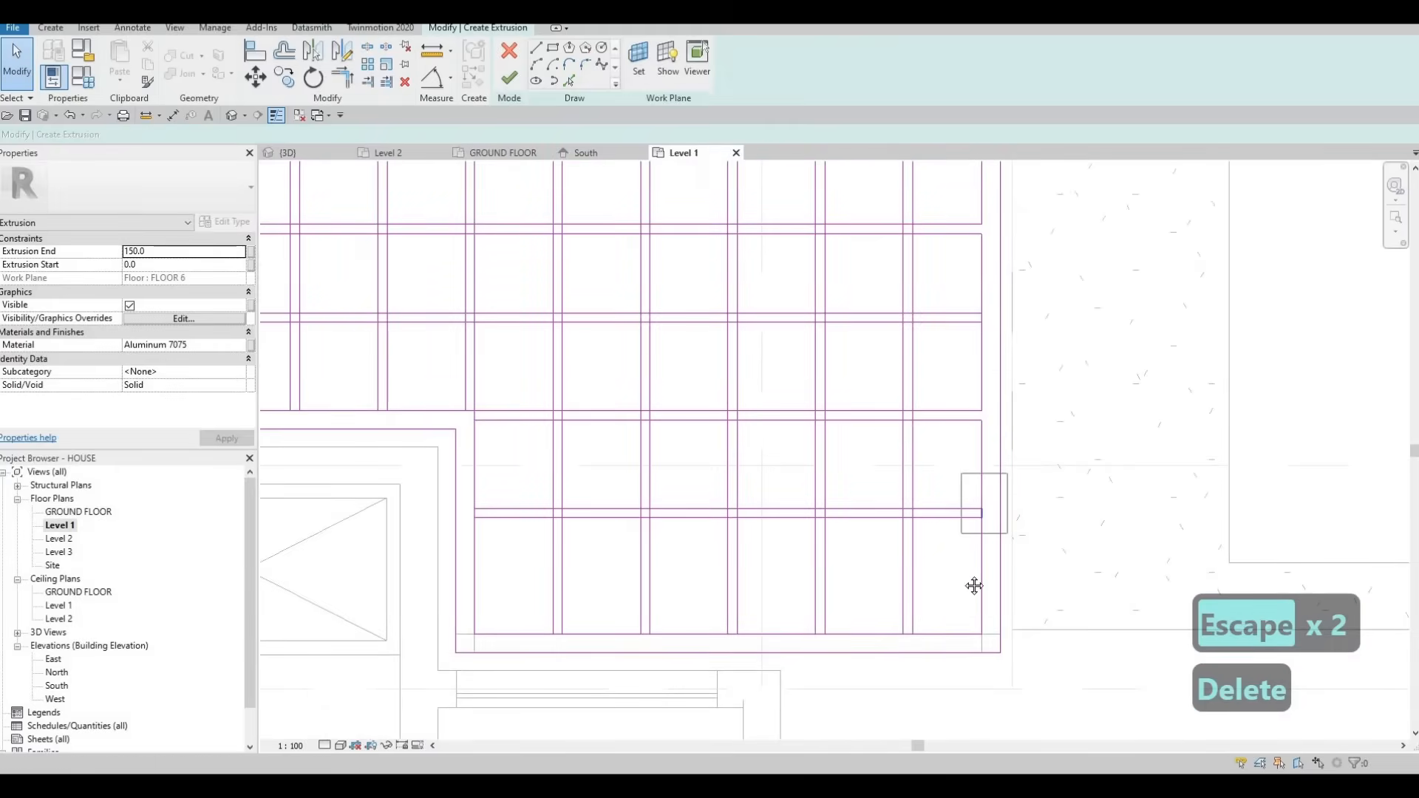
key("Delete")
middle_click_drag(912, 612, 974, 586)
Split the frame's inner south edge where both lines of the five vertical crossbar pairs meet it
key("s")
key("l")
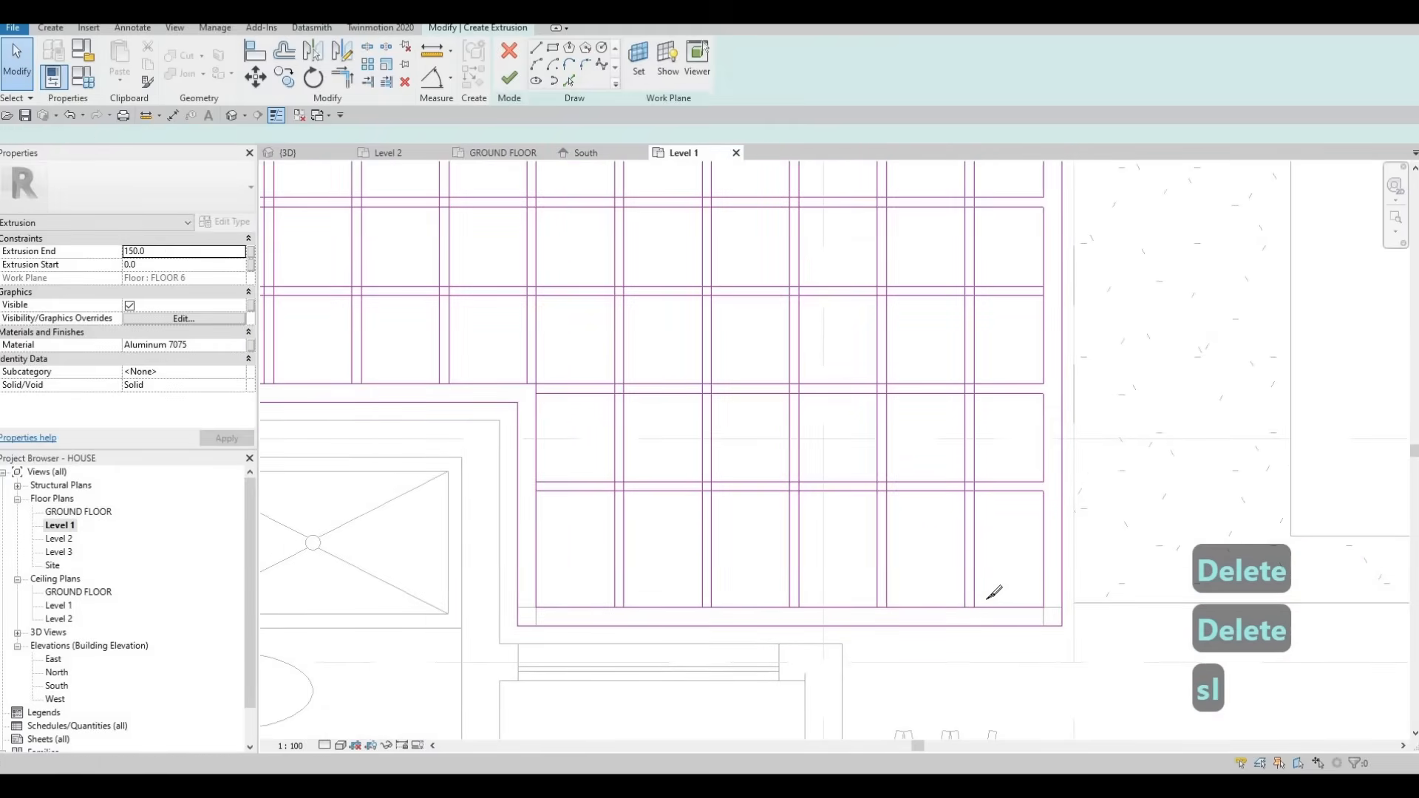
scroll(994, 591, "up", 2)
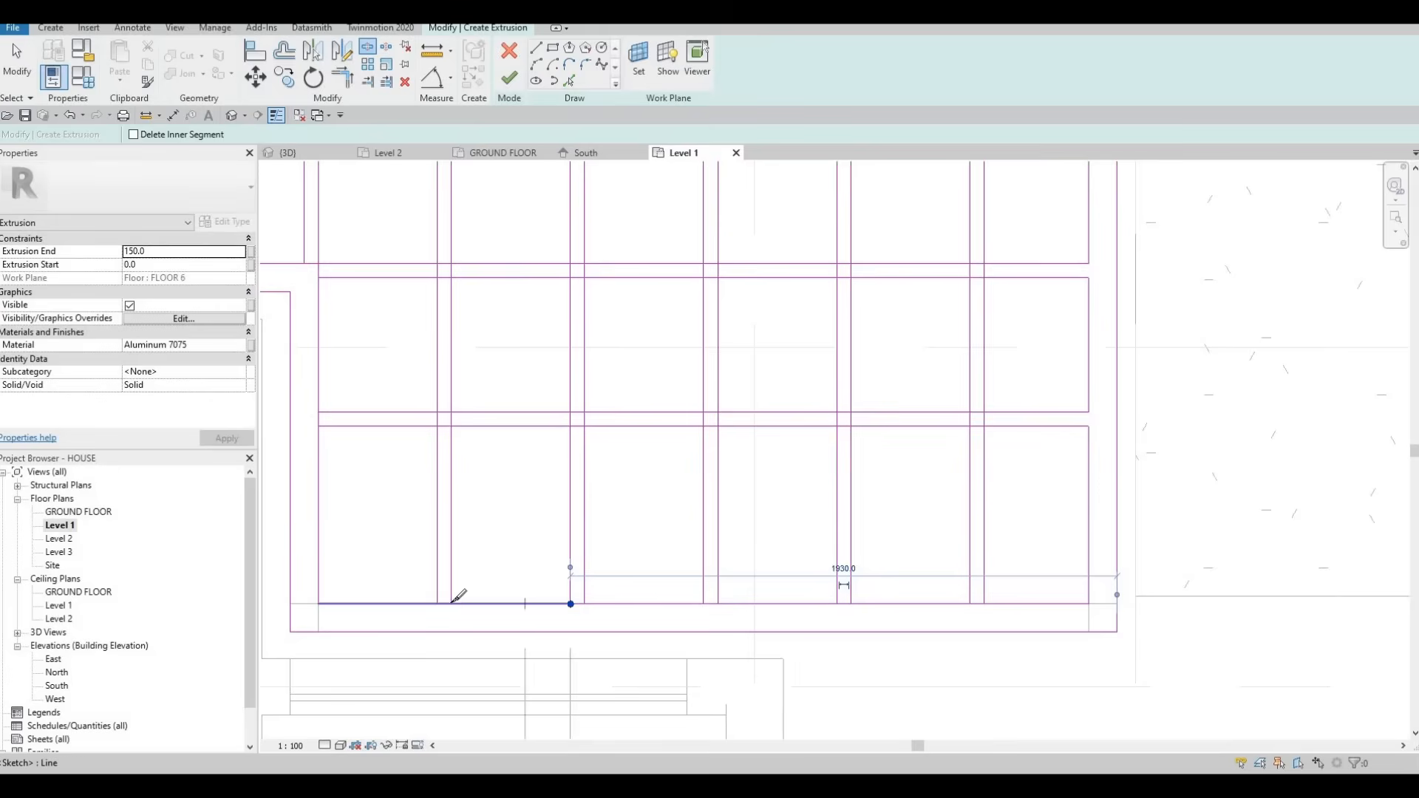
key("Escape")
key("Escape")
key("Escape")
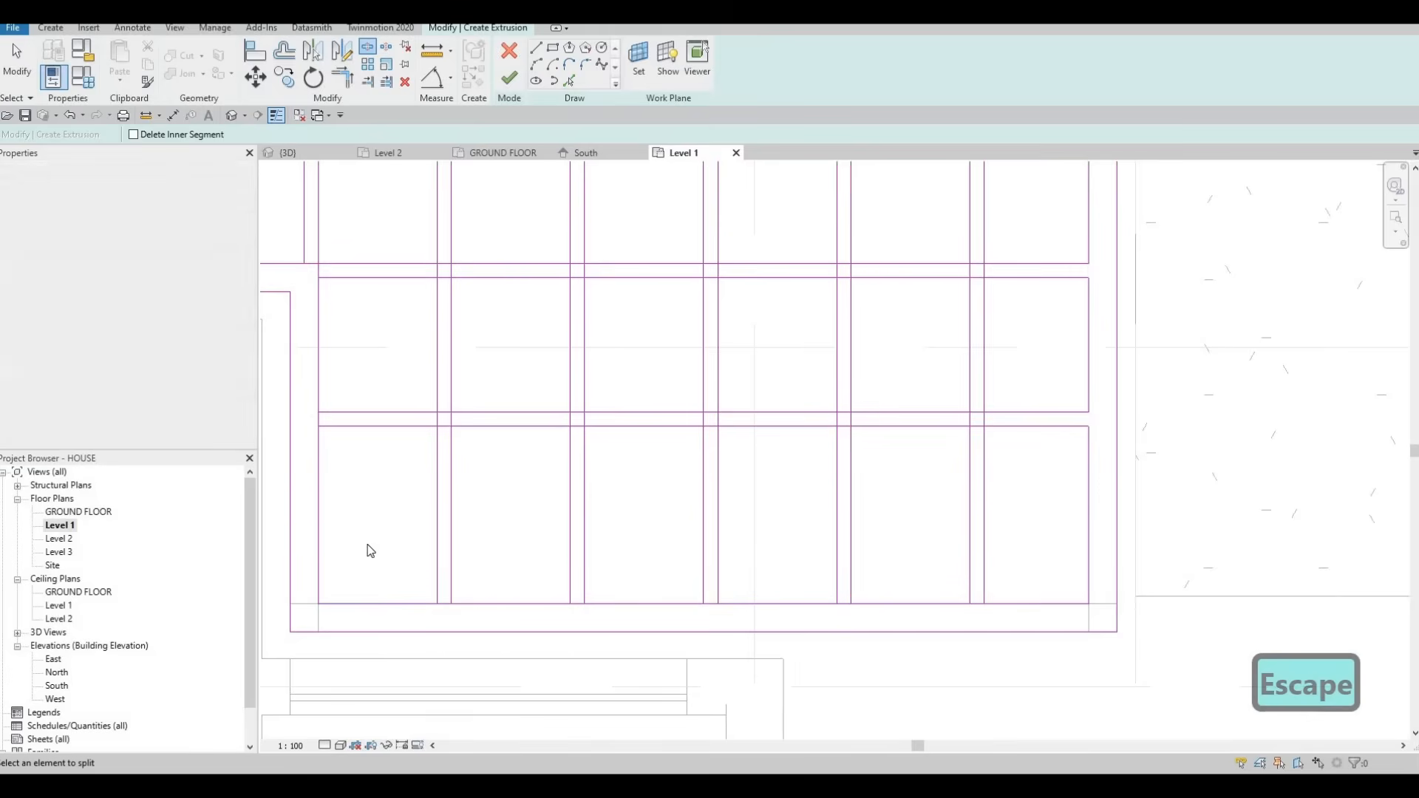
Delete the short segments of the frame's inner south edge that lie between the lines of the five vertical crossbar pairs
left_click_drag(486, 614, 490, 630)
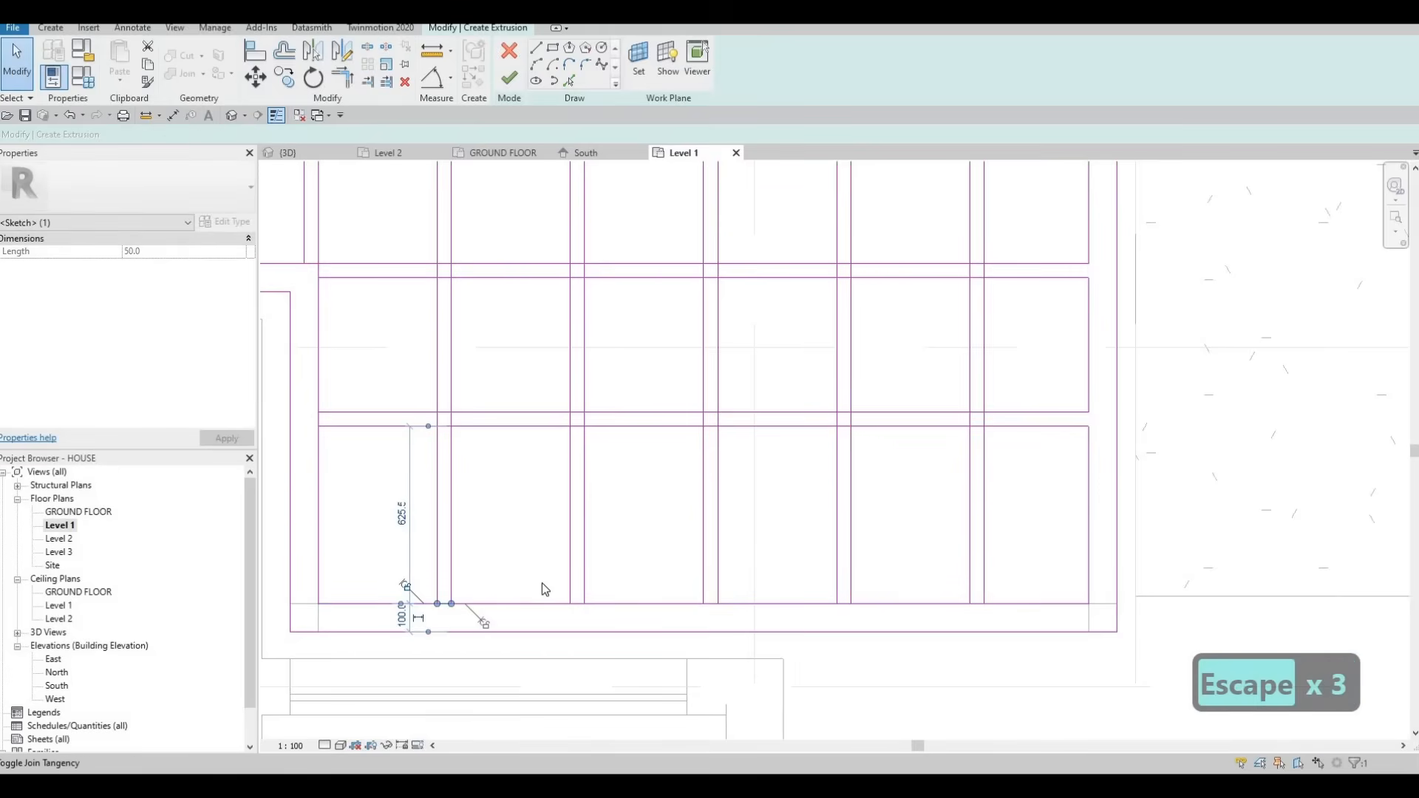
key("Delete")
left_click_drag(543, 581, 606, 617)
key("Delete")
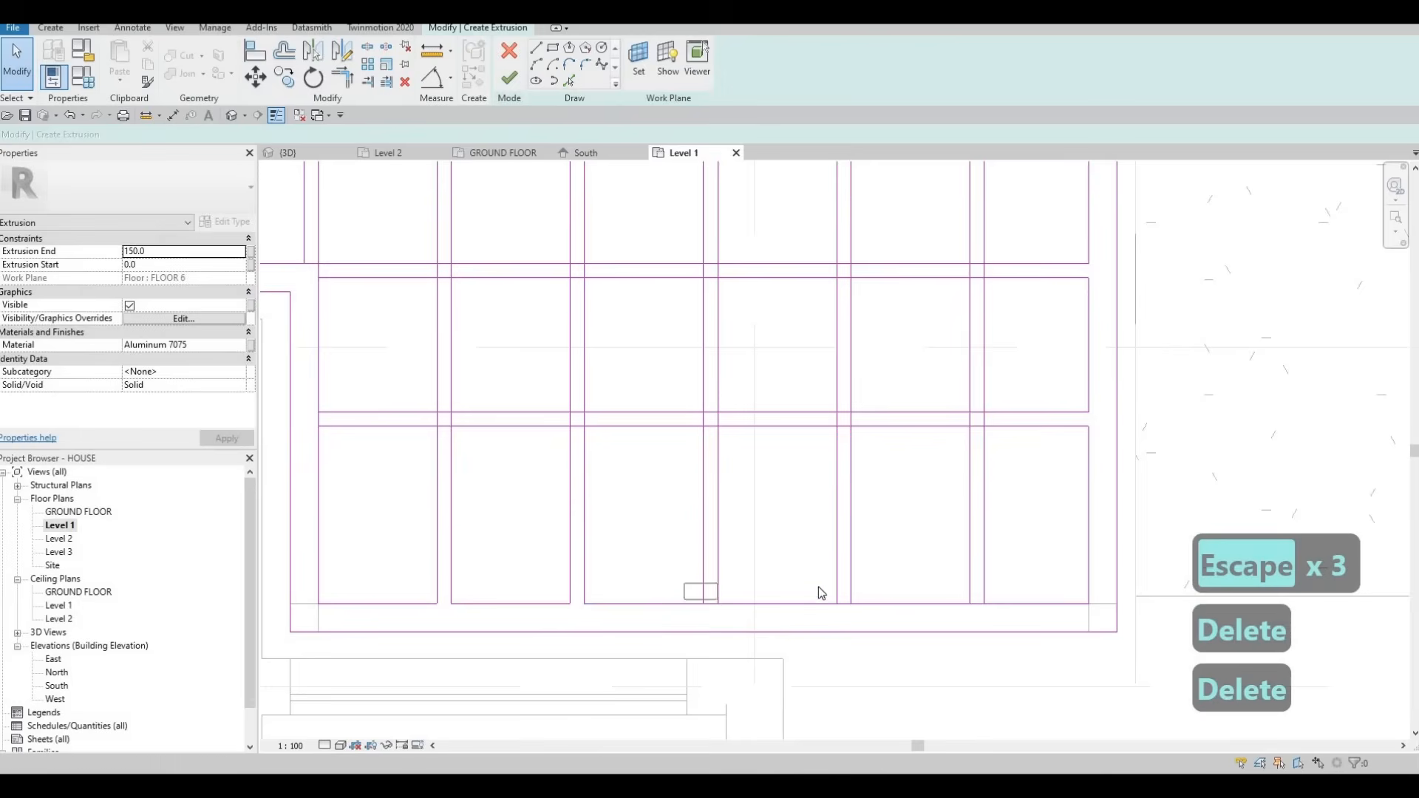
key("Delete")
left_click_drag(818, 587, 866, 619)
key("Delete")
left_click_drag(960, 584, 999, 616)
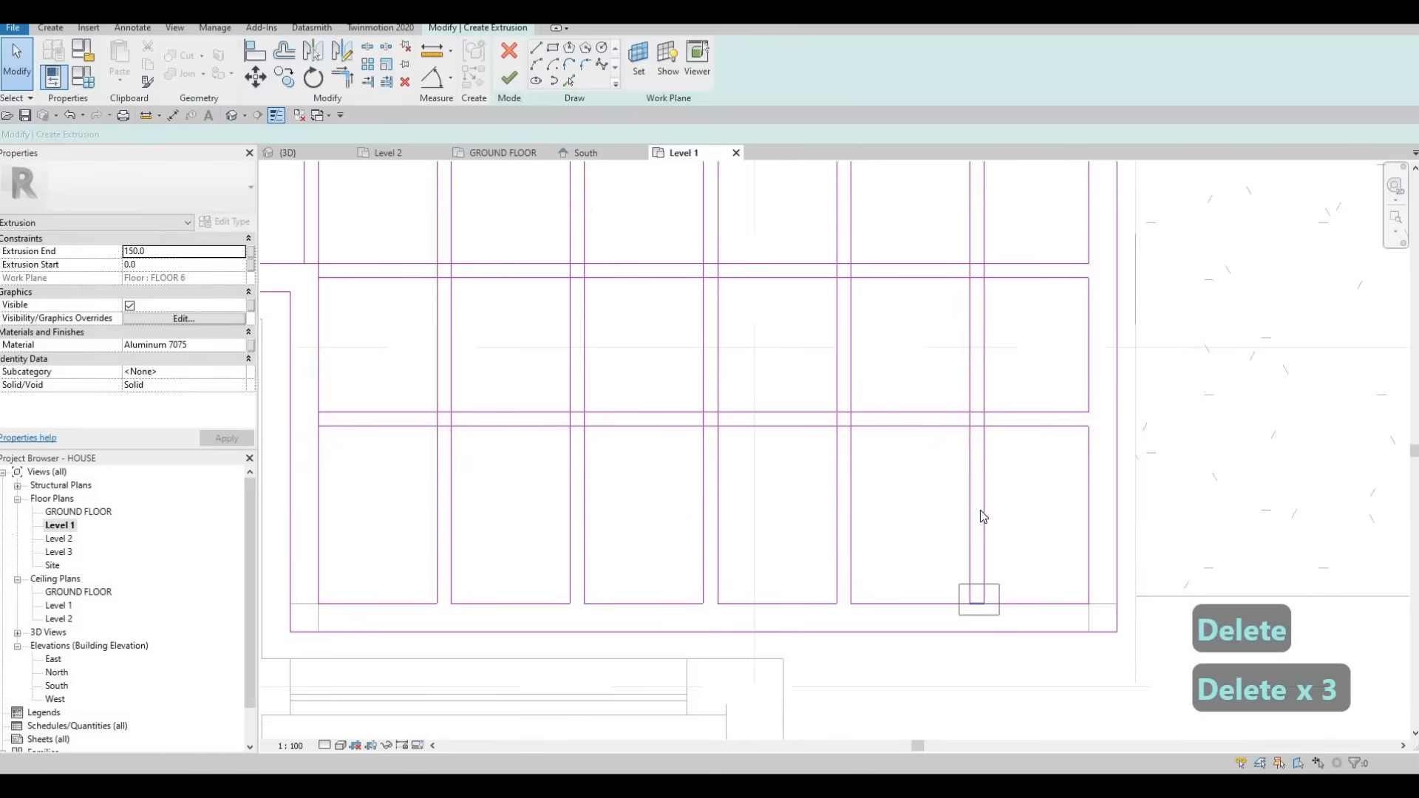
key("Delete")
Split the second and third horizontal crossbar pairs from the north where they cross the westernmost vertical crossbar pair
scroll(875, 506, "down", 5)
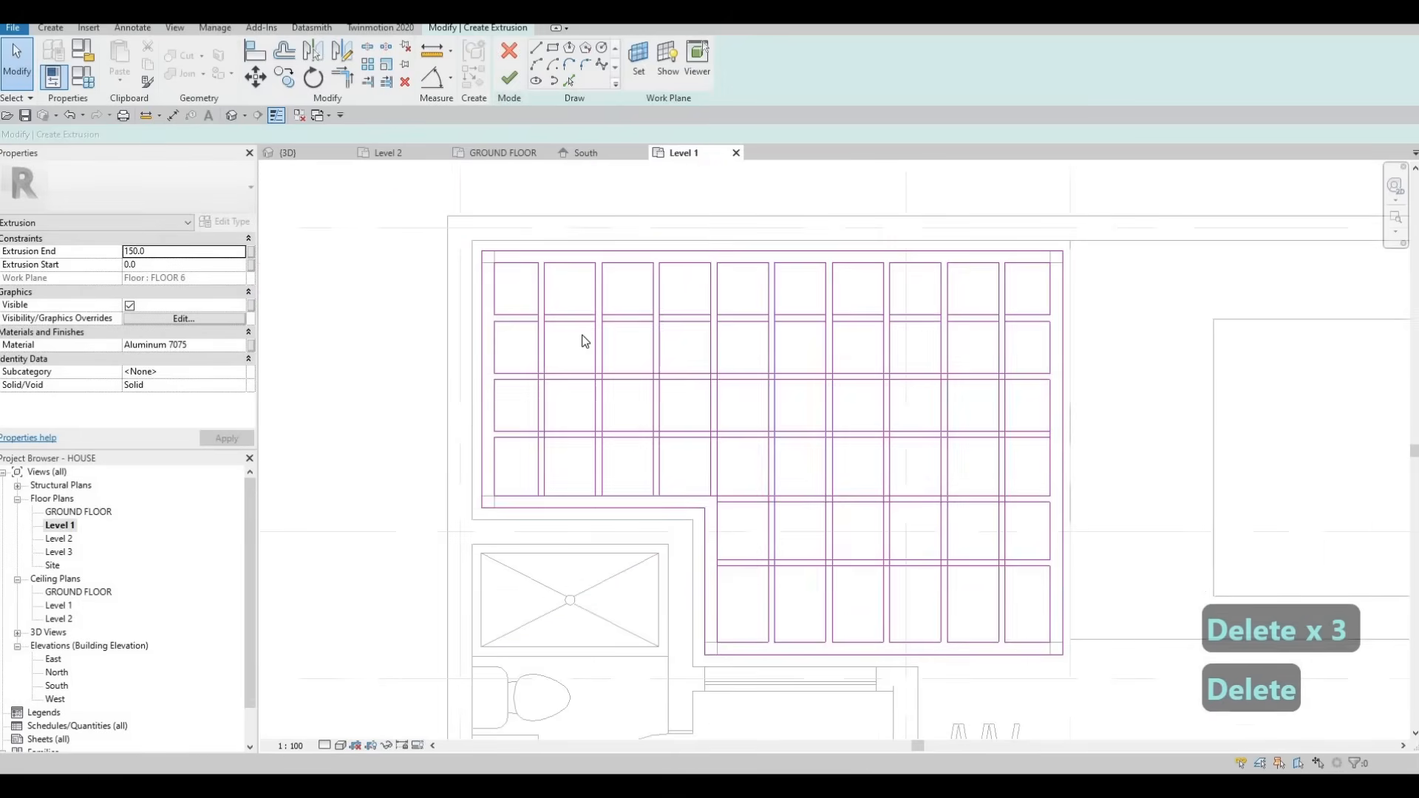
key("Escape")
scroll(564, 354, "up", 3)
key("s")
key("l")
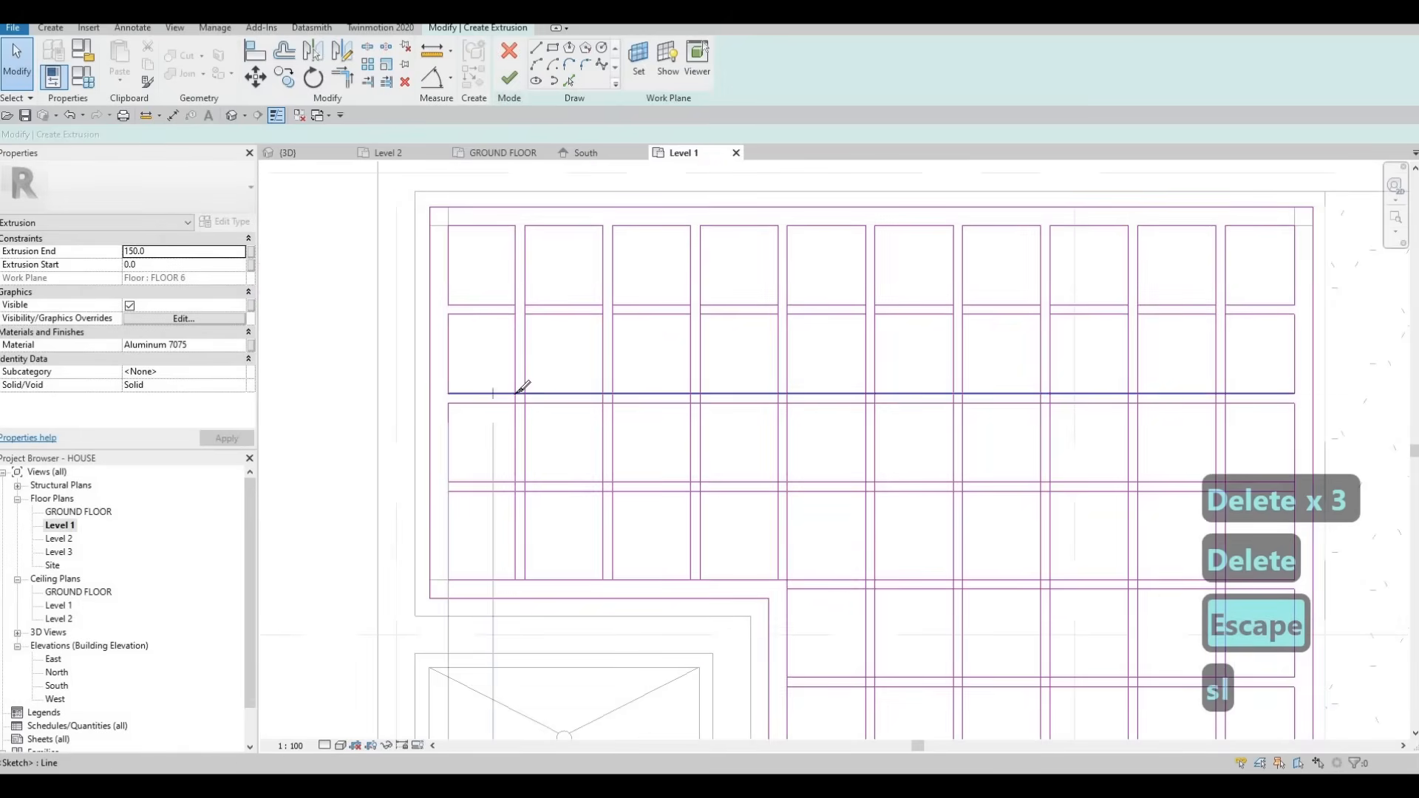
scroll(522, 386, "up", 2)
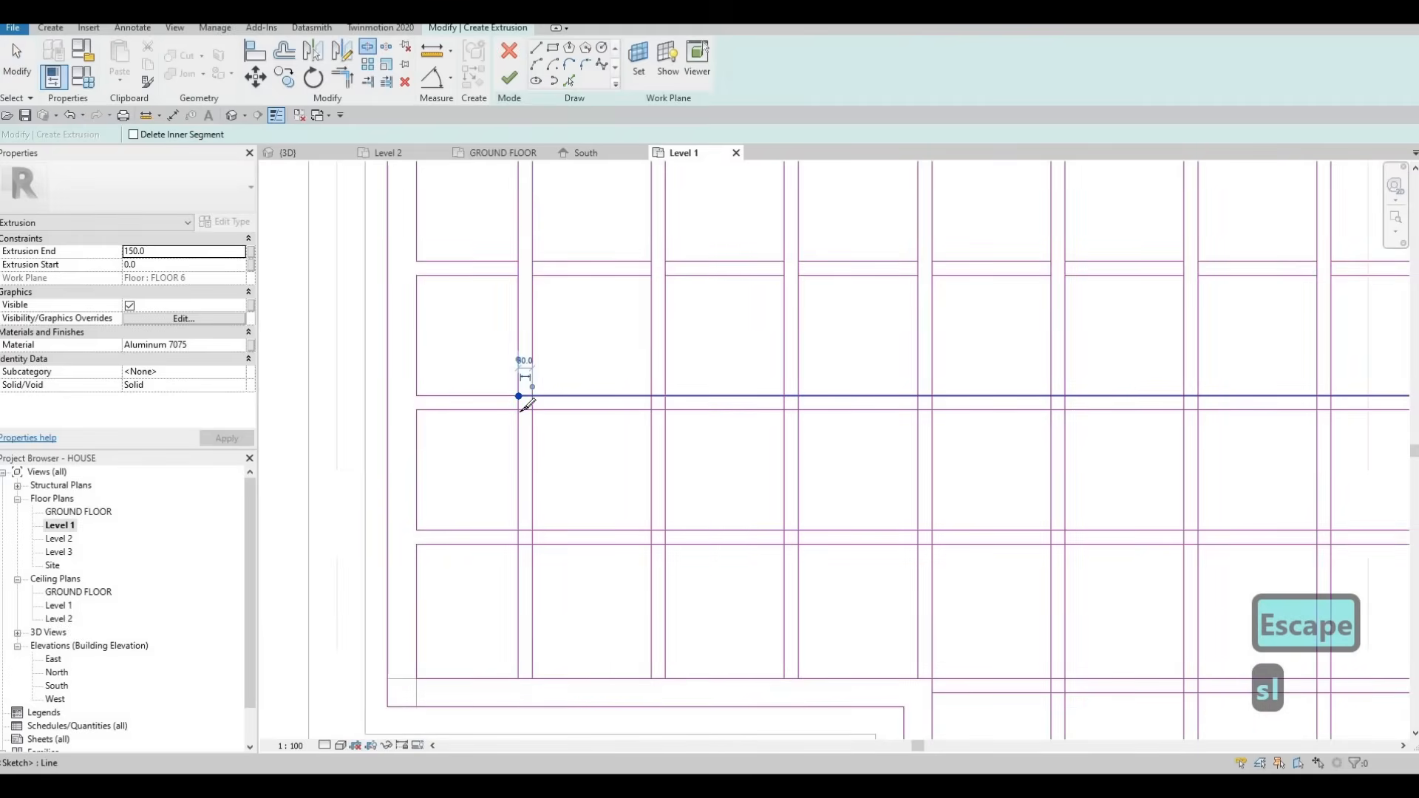
left_click(518, 410)
left_click(532, 410)
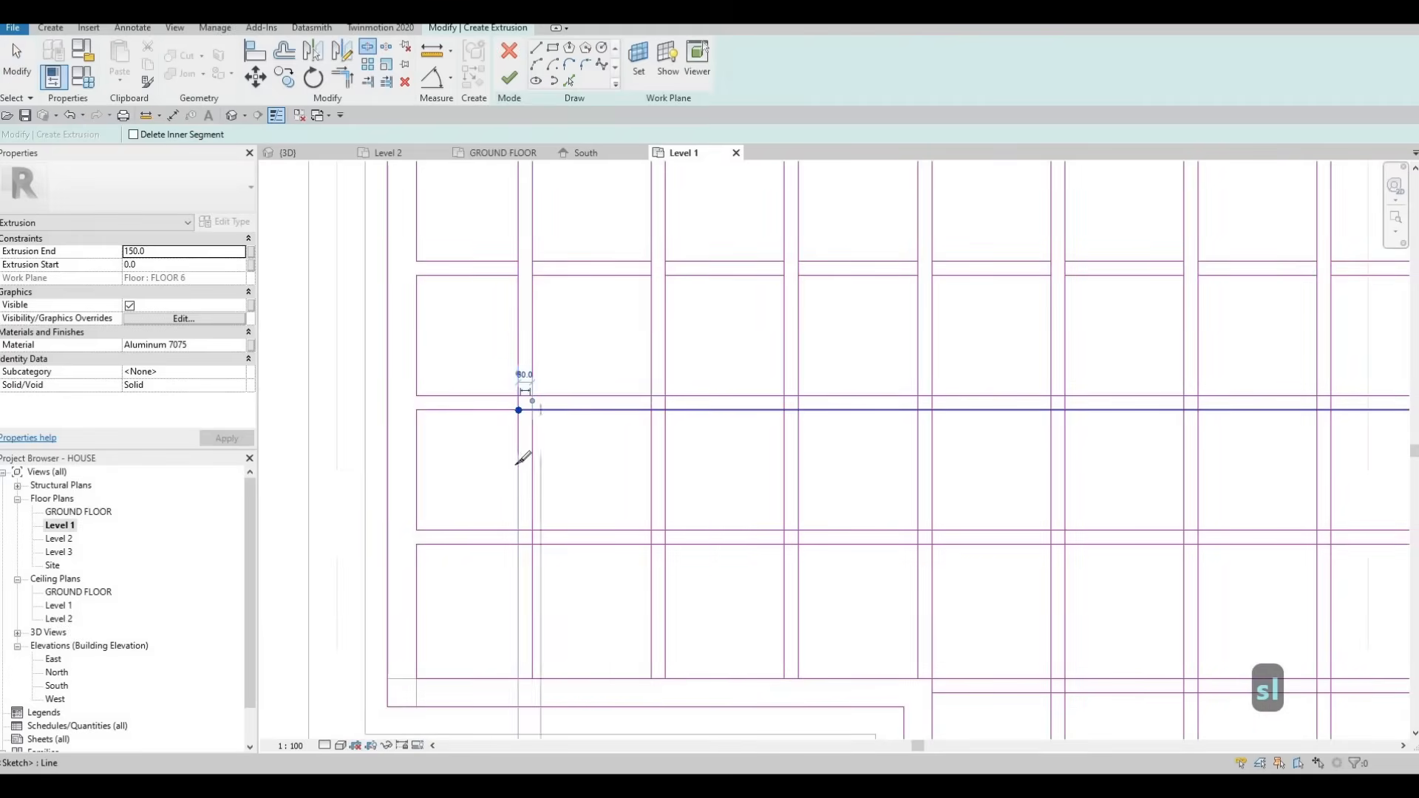
left_click(518, 530)
left_click(532, 529)
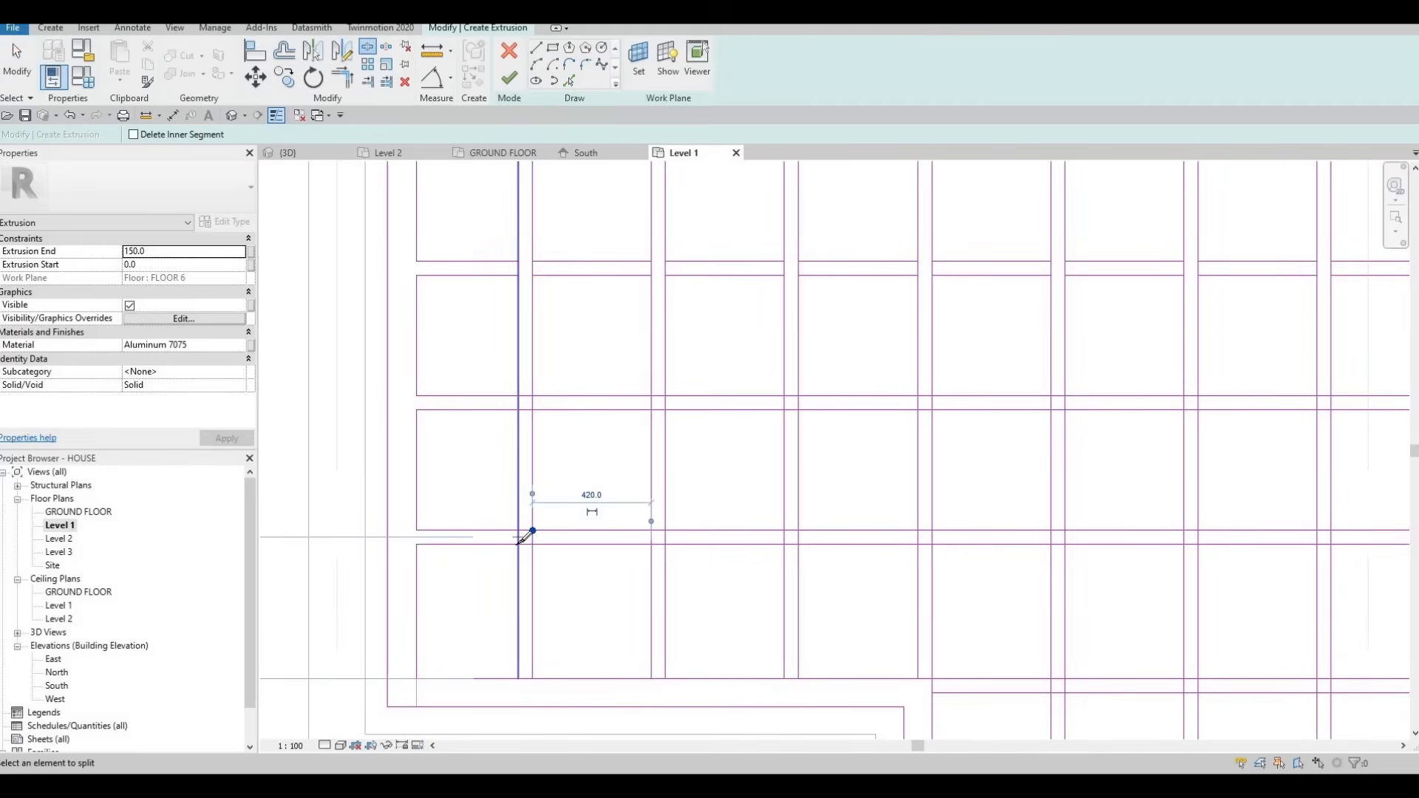
left_click(518, 545)
left_click(533, 545)
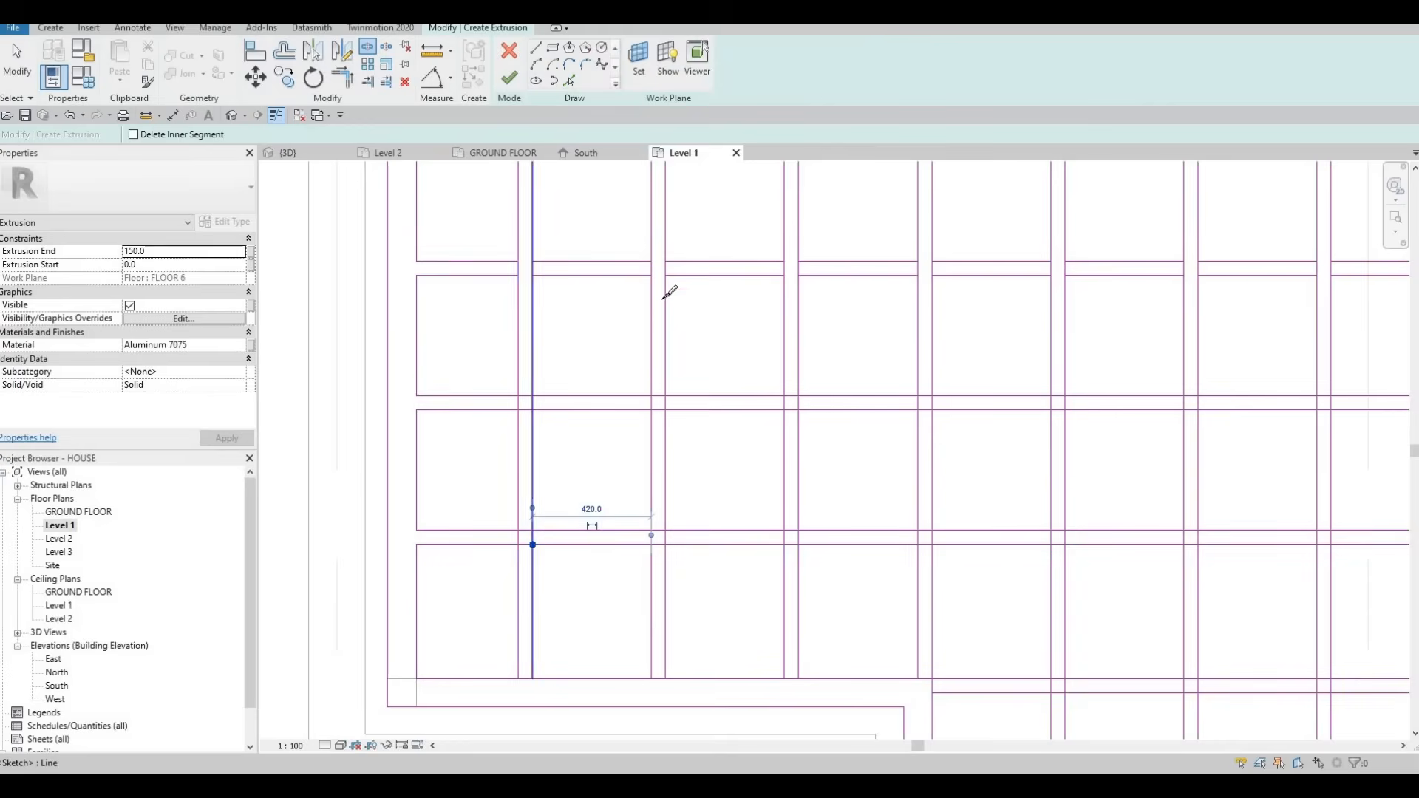
Split the same two horizontal crossbar pairs where they cross the second and third vertical crossbar pairs from the west
left_click(665, 397)
left_click(651, 410)
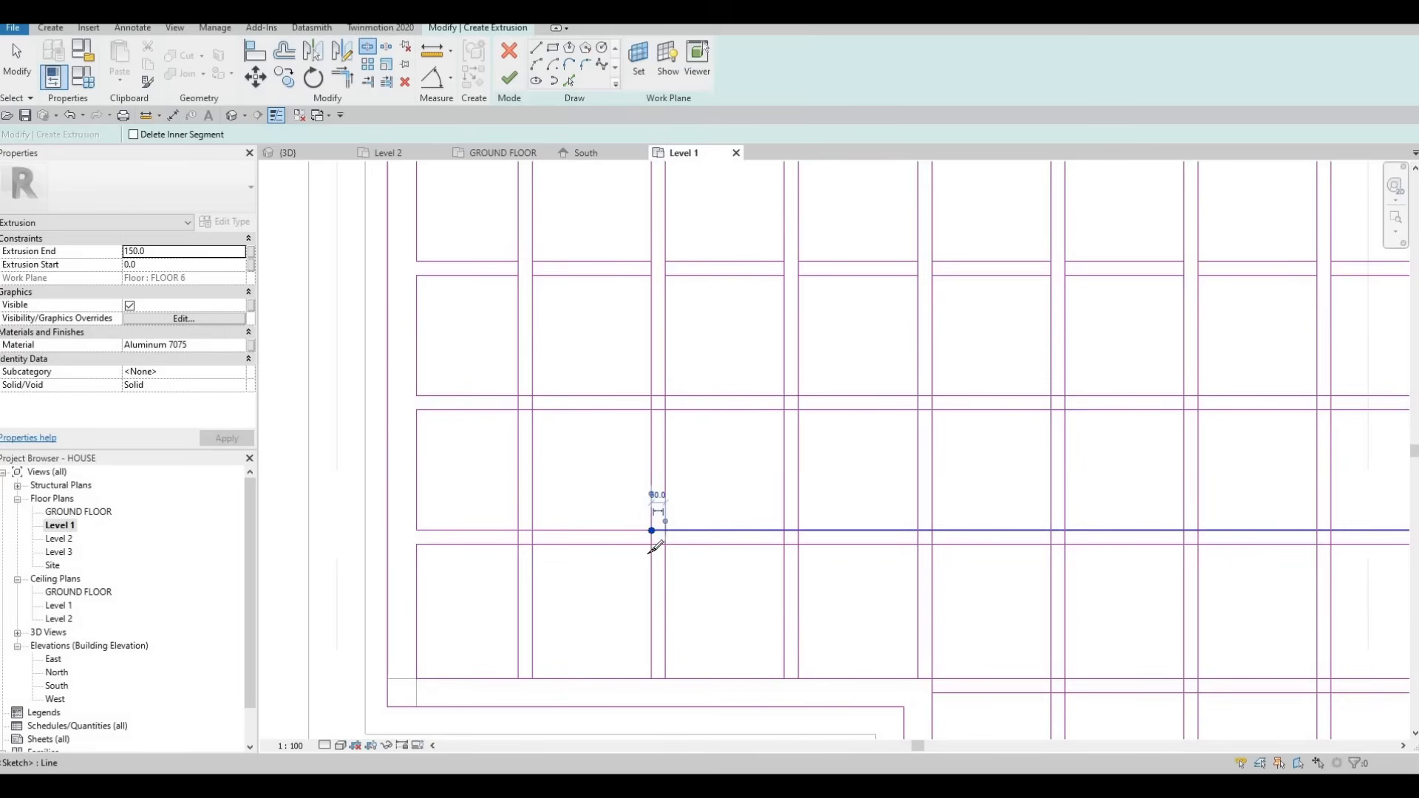
left_click(665, 530)
Split the inner south edge of the frame's west wing where the three westernmost vertical crossbar pairs meet it
middle_click_drag(645, 536, 654, 426)
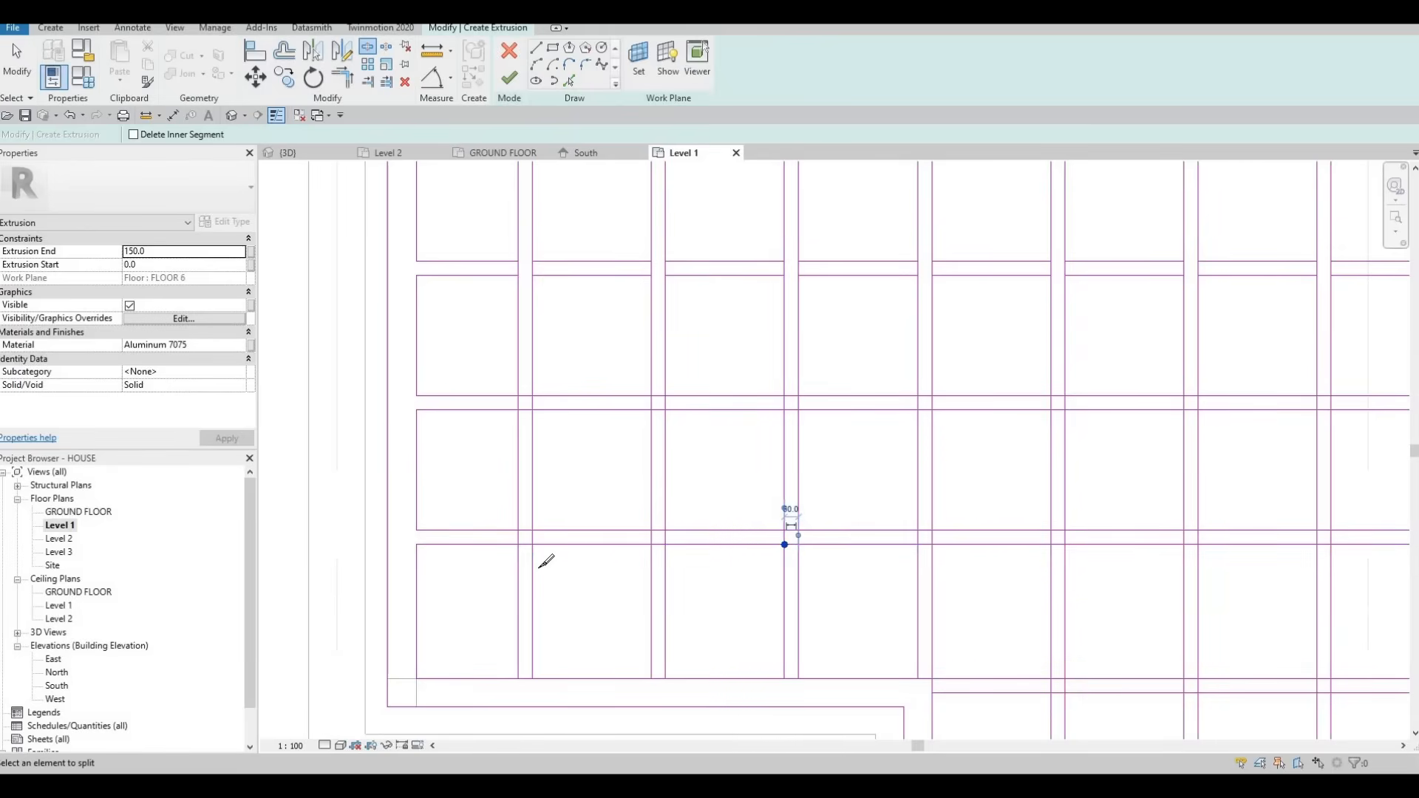
left_click(659, 569)
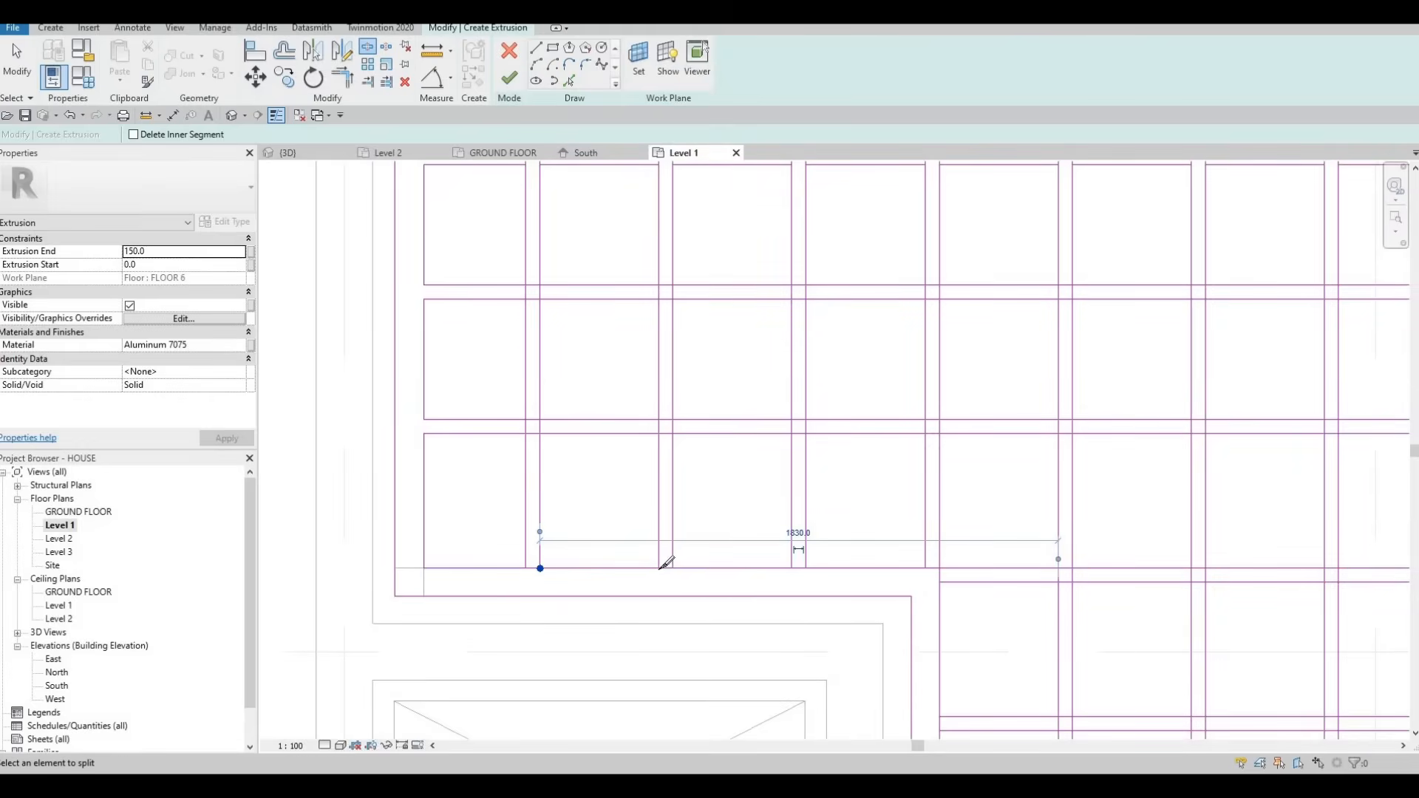
left_click(679, 565)
key("Escape")
scroll(591, 259, "down", 2)
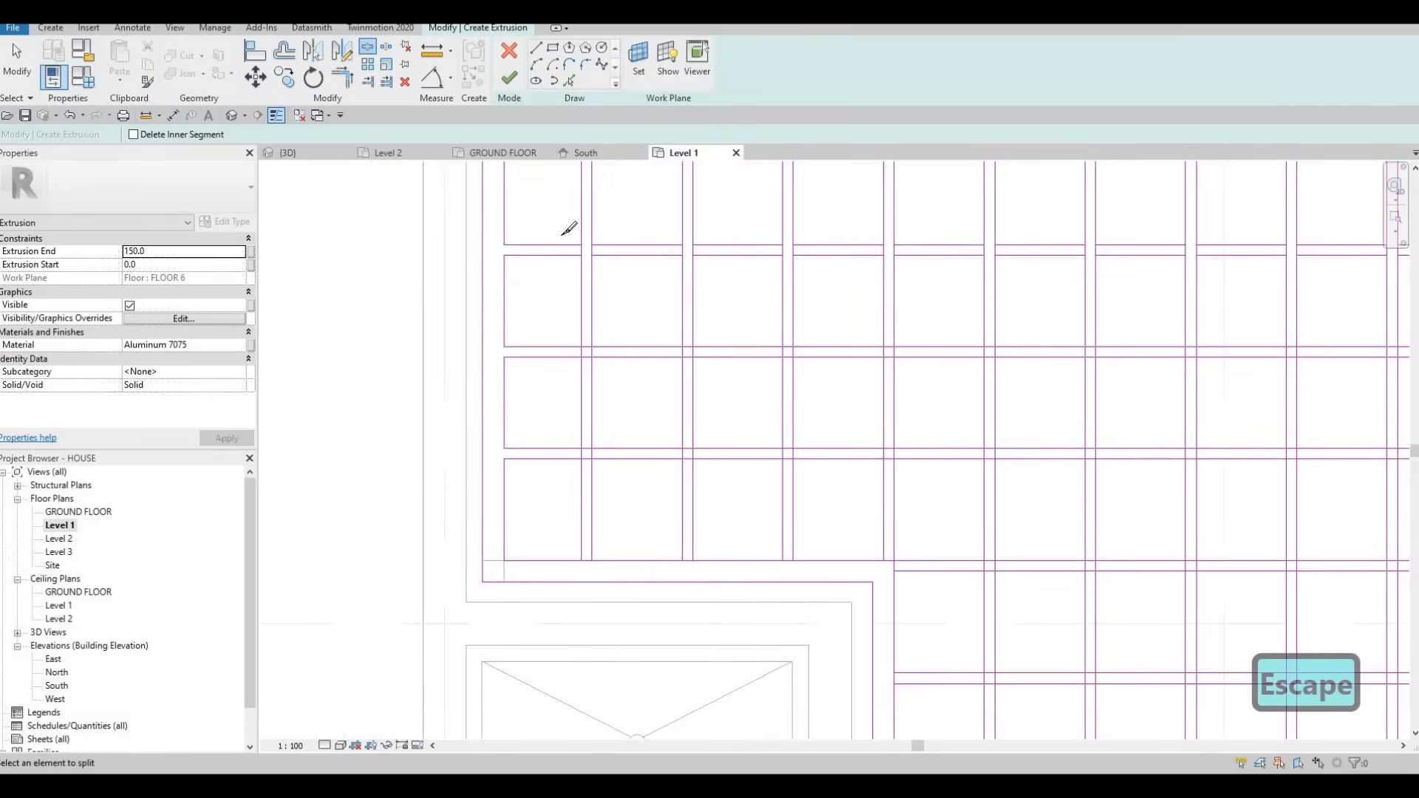
key("Escape")
Delete the short crossing segments between the lines of the three westernmost vertical crossbar pairs, down to the west wing's inner south edge
left_click_drag(548, 294, 607, 591)
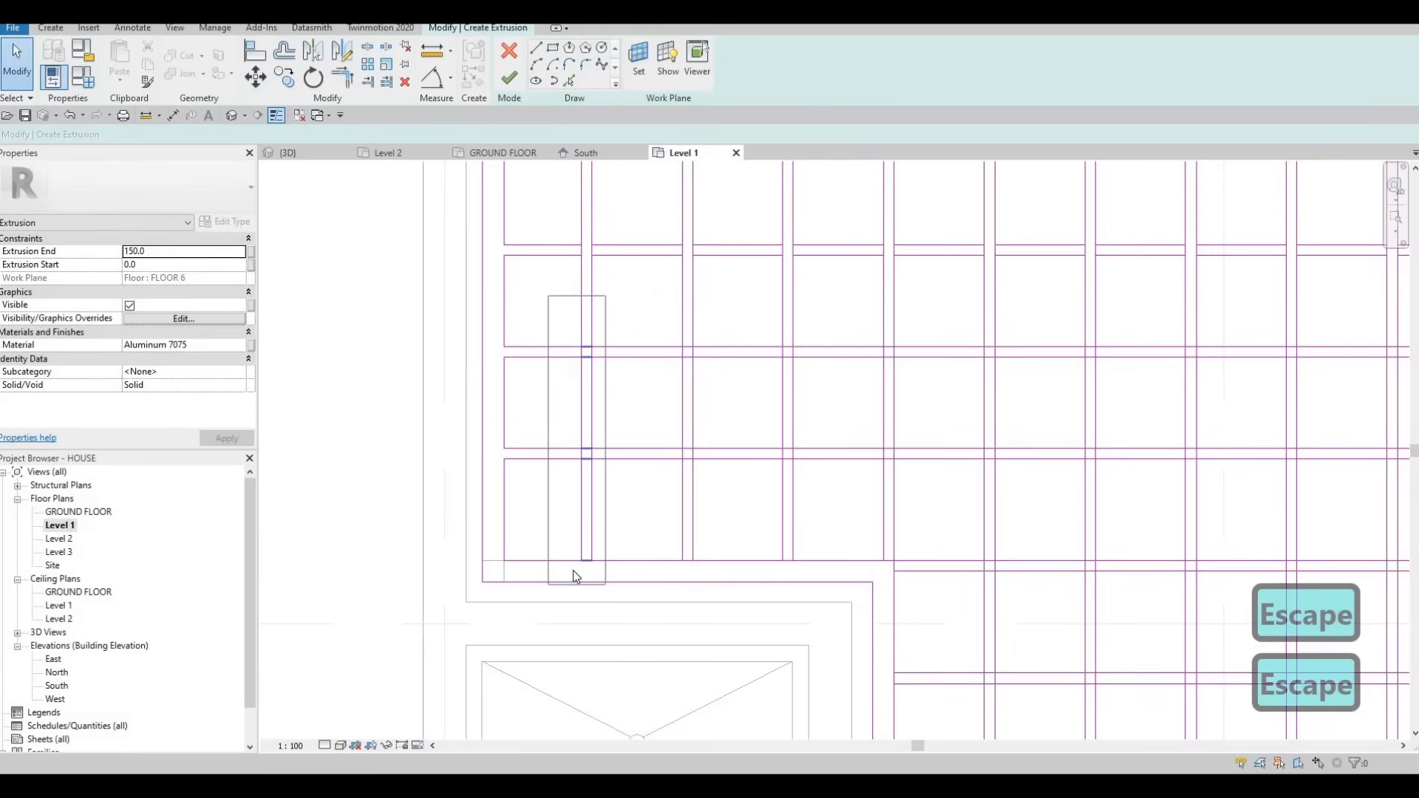
key("Delete")
left_click_drag(656, 302, 711, 578)
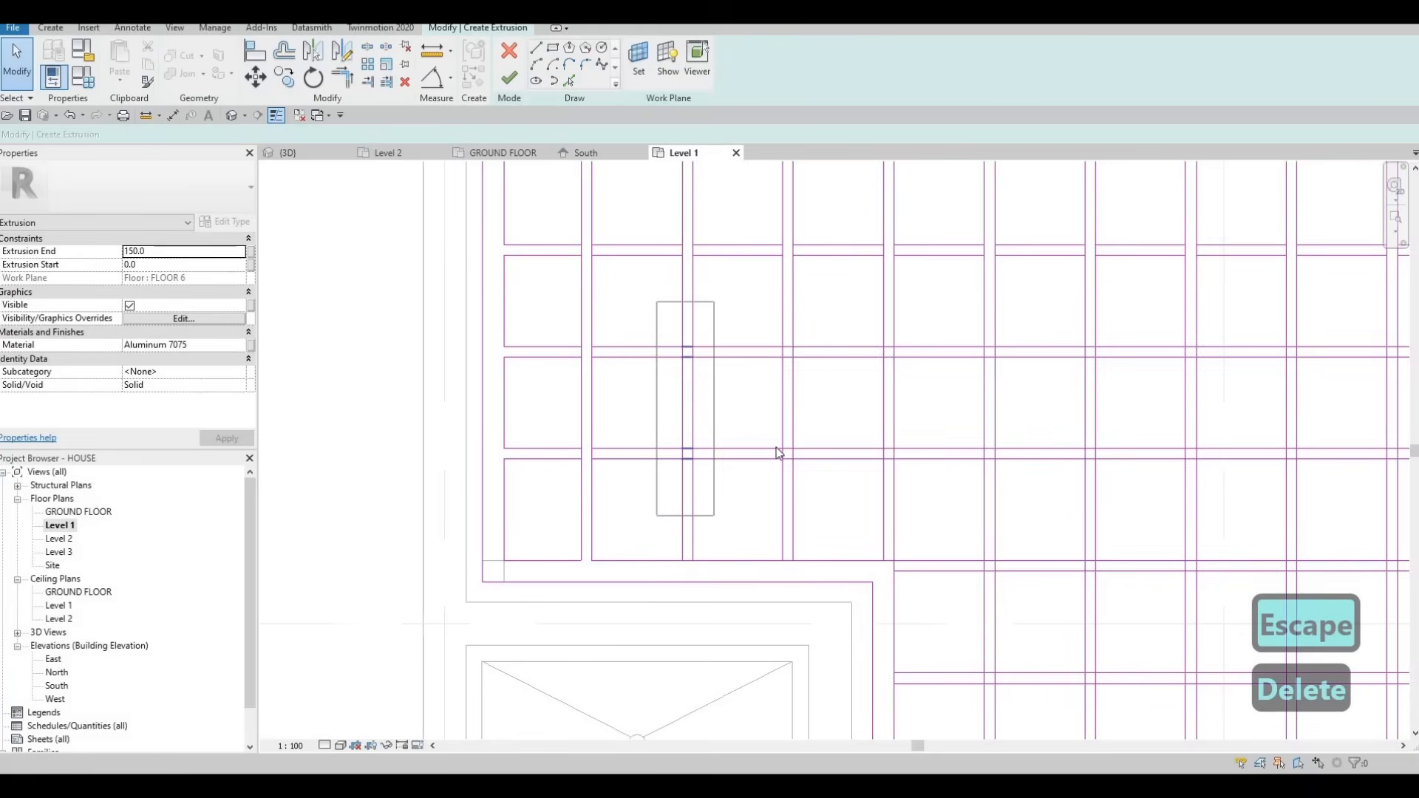
key("Delete")
left_click_drag(766, 315, 811, 573)
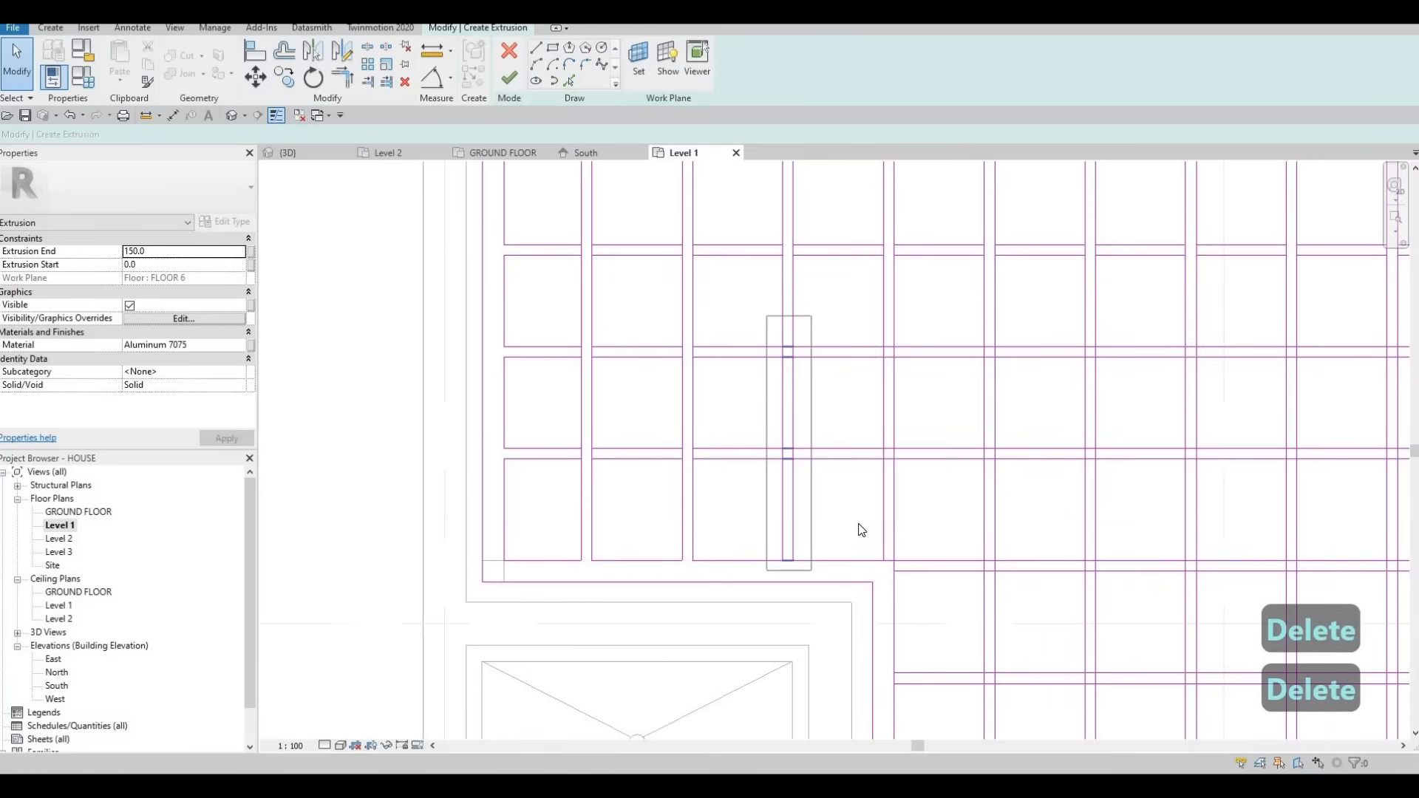
key("Delete")
Split the second and third horizontal crossbar pairs and the west wing's inner south edge at the fourth vertical crossbar pair from the west
middle_click_drag(847, 468, 707, 504)
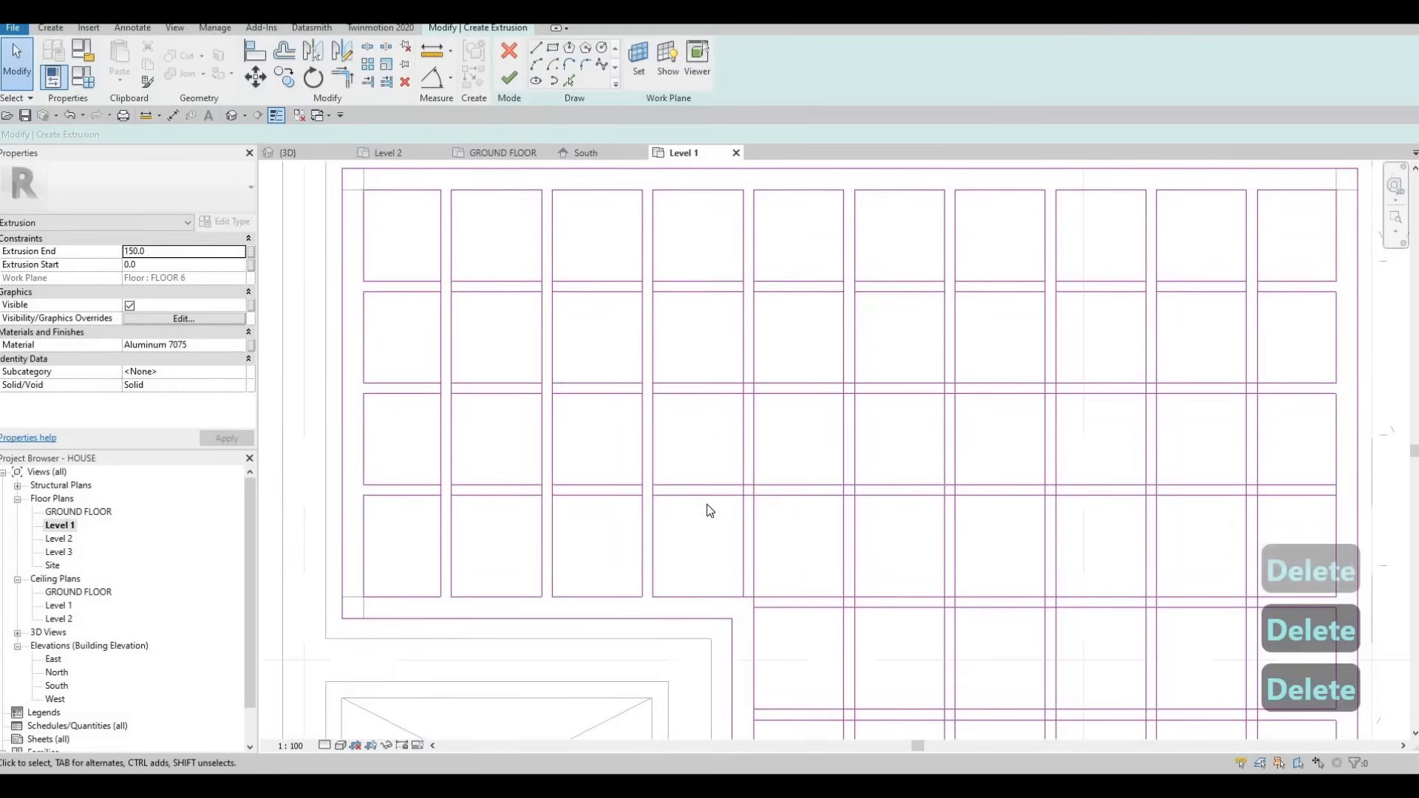
key("s")
key("l")
scroll(744, 380, "up", 2)
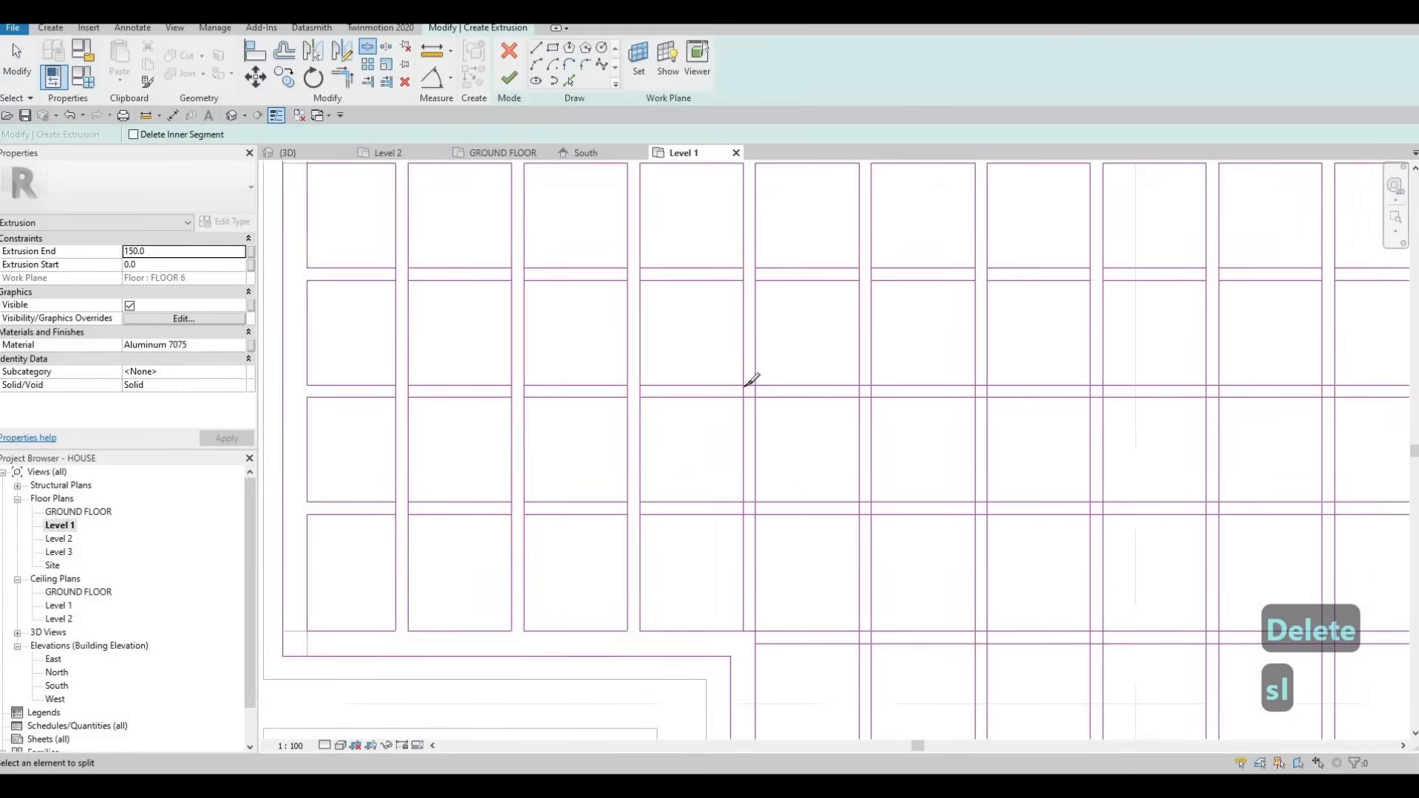
scroll(744, 384, "up", 2)
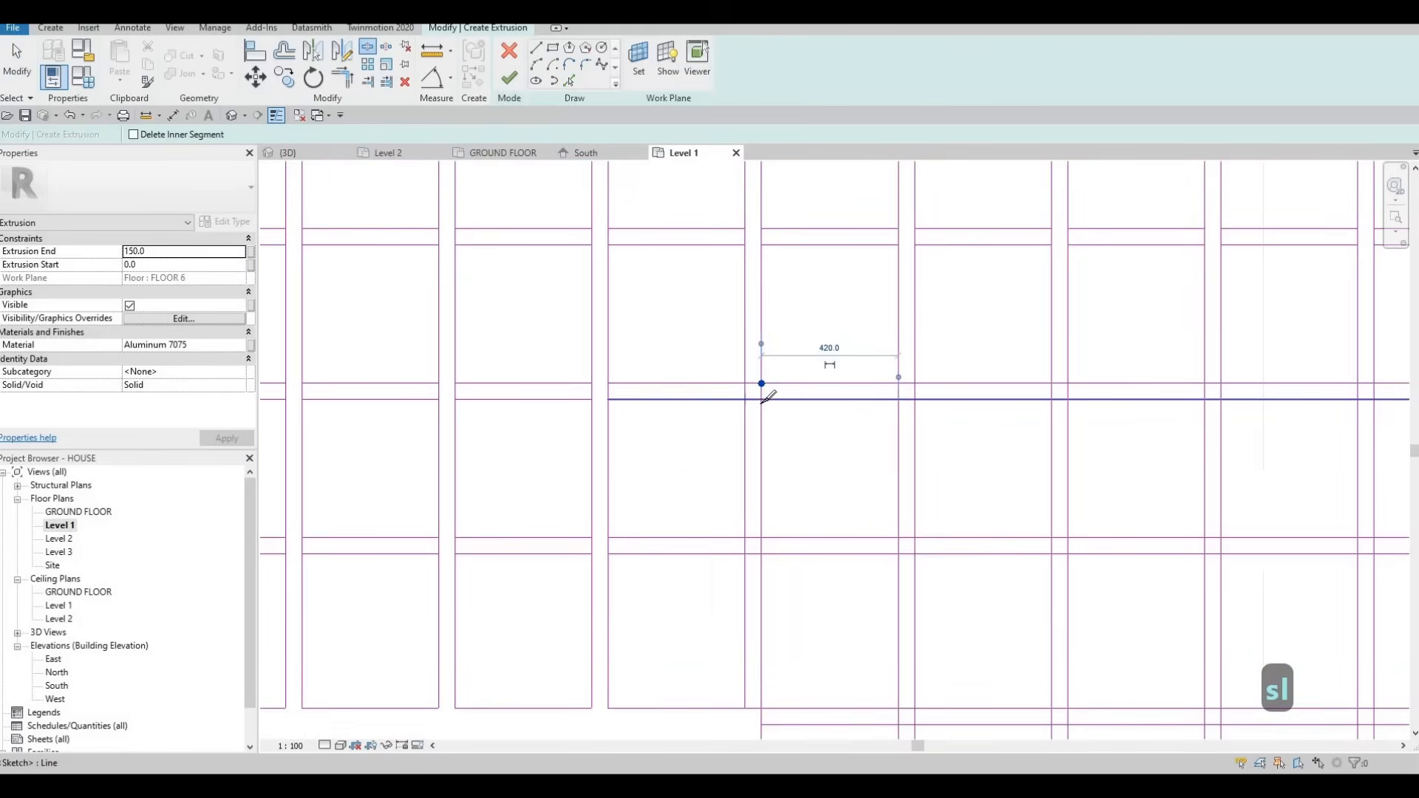
left_click(761, 553)
middle_click_drag(744, 704, 743, 597)
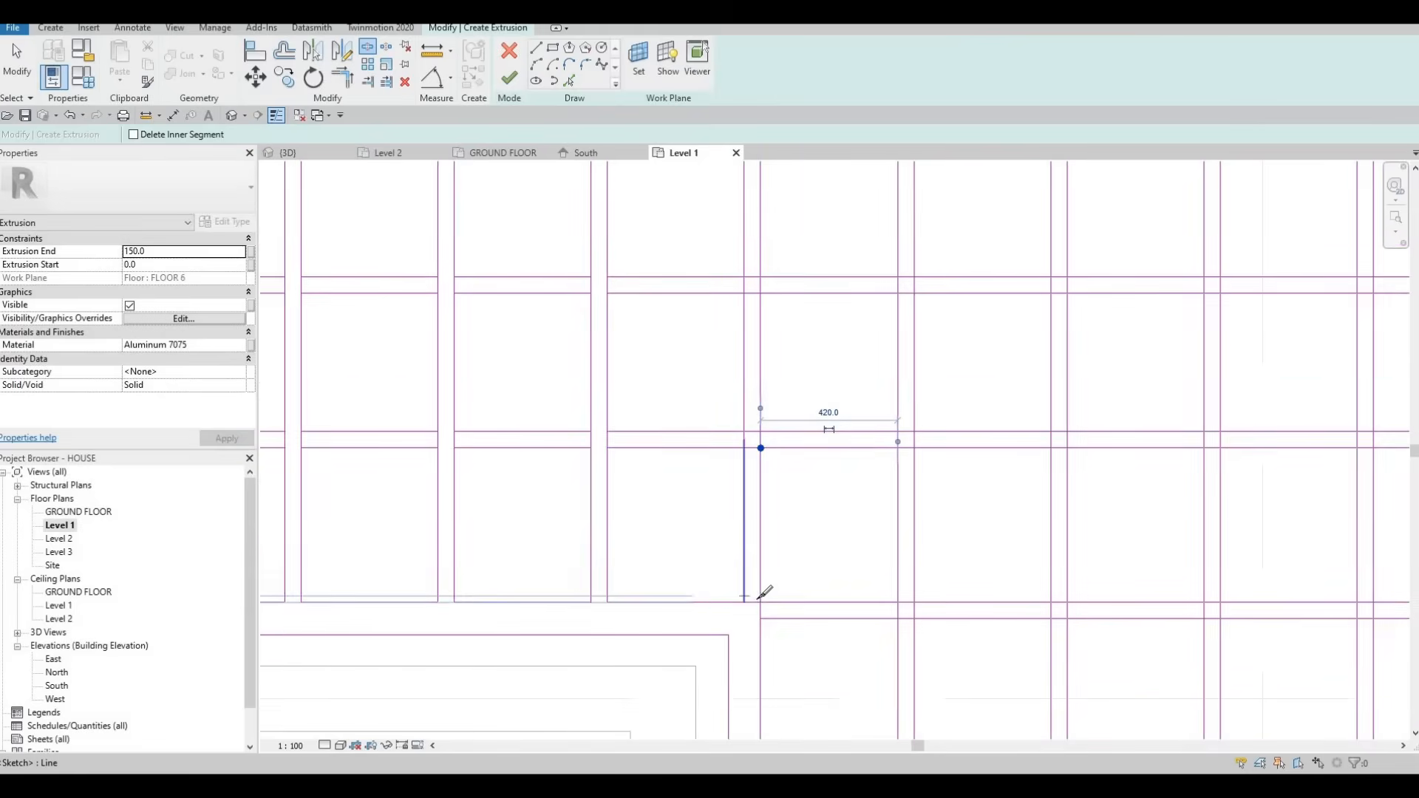
left_click(744, 601)
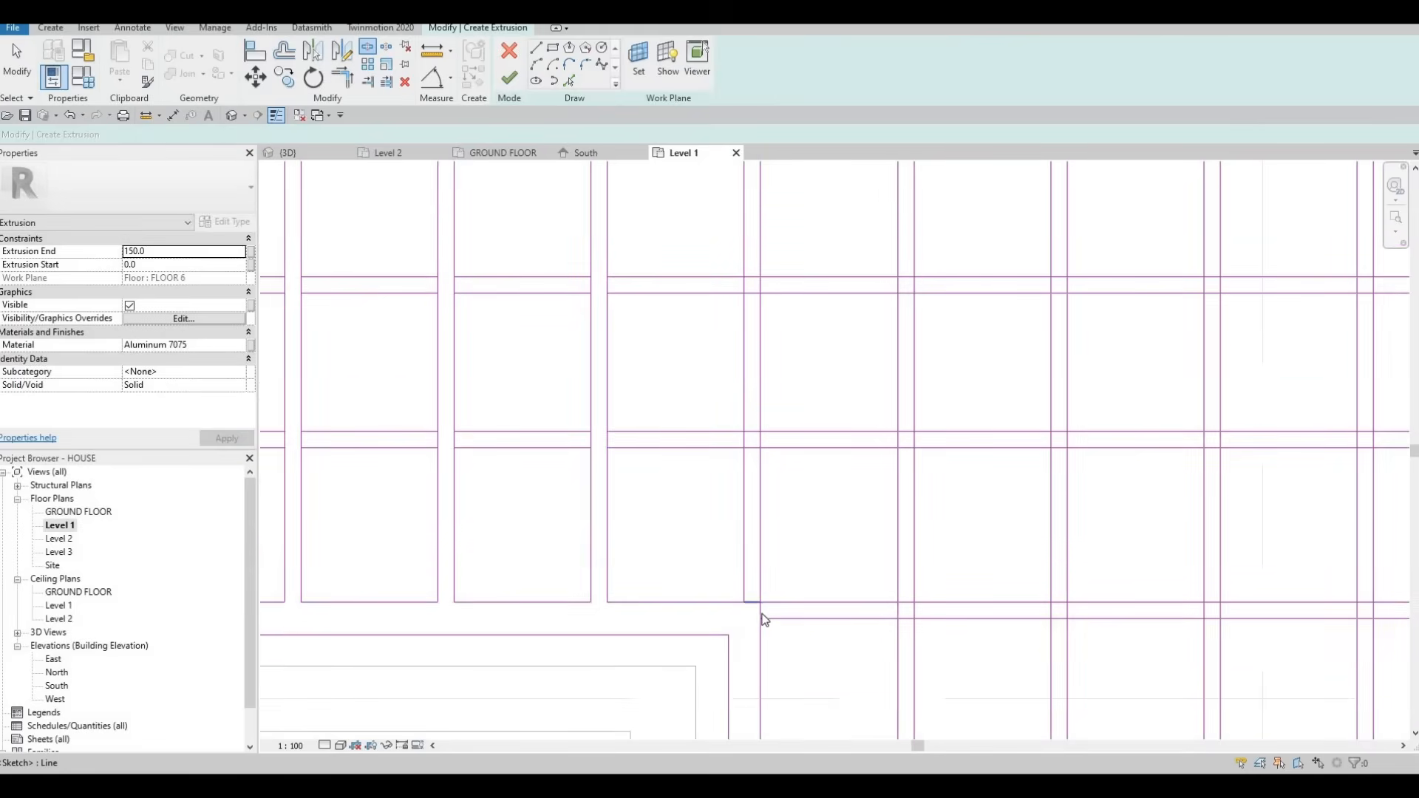
key("Escape")
key("Escape")
key("Escape")
key("t")
key("r")
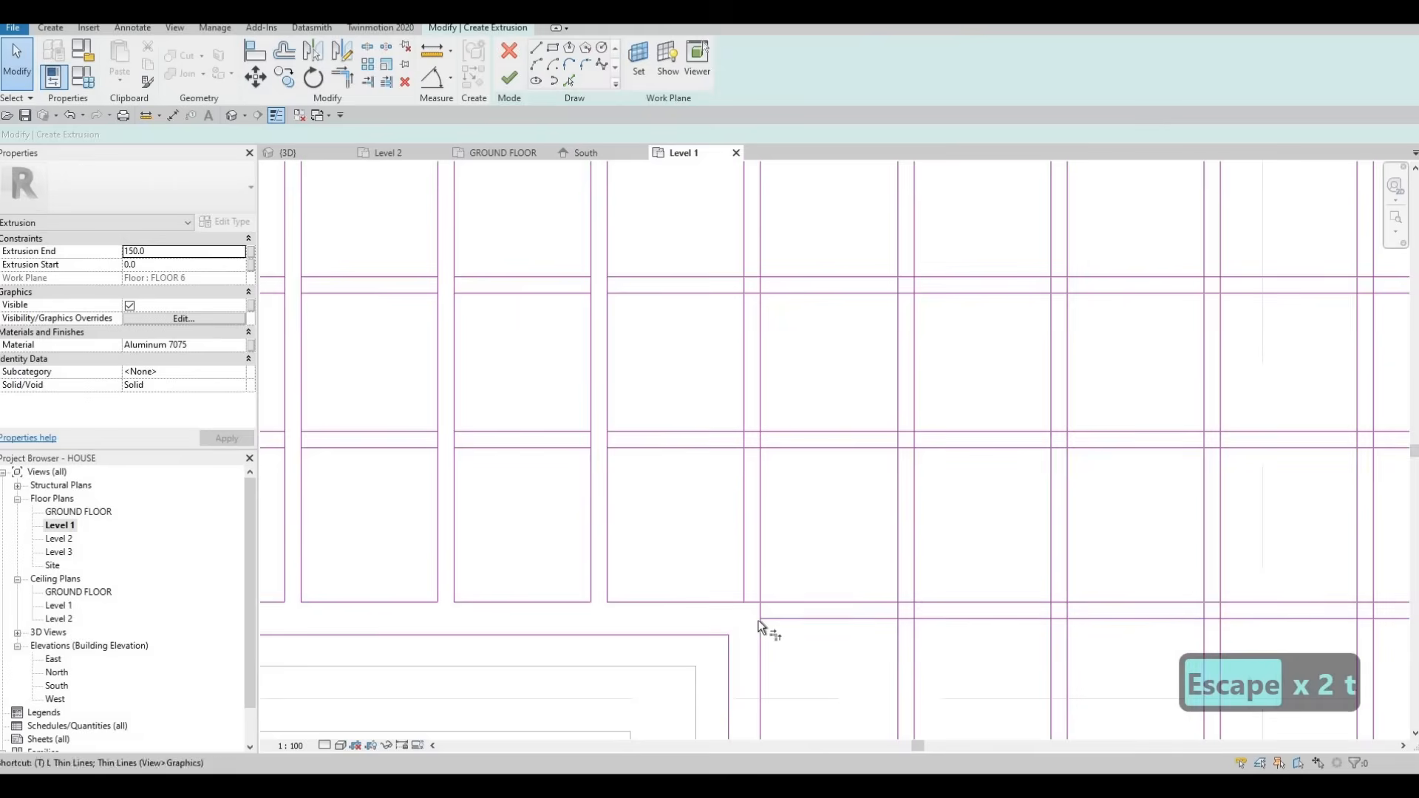
key("Escape")
key("Escape")
Split the line at the frame's inner corner and the second to fifth horizontal crossbar pairs where they cross the fifth vertical pair
key("s")
key("l")
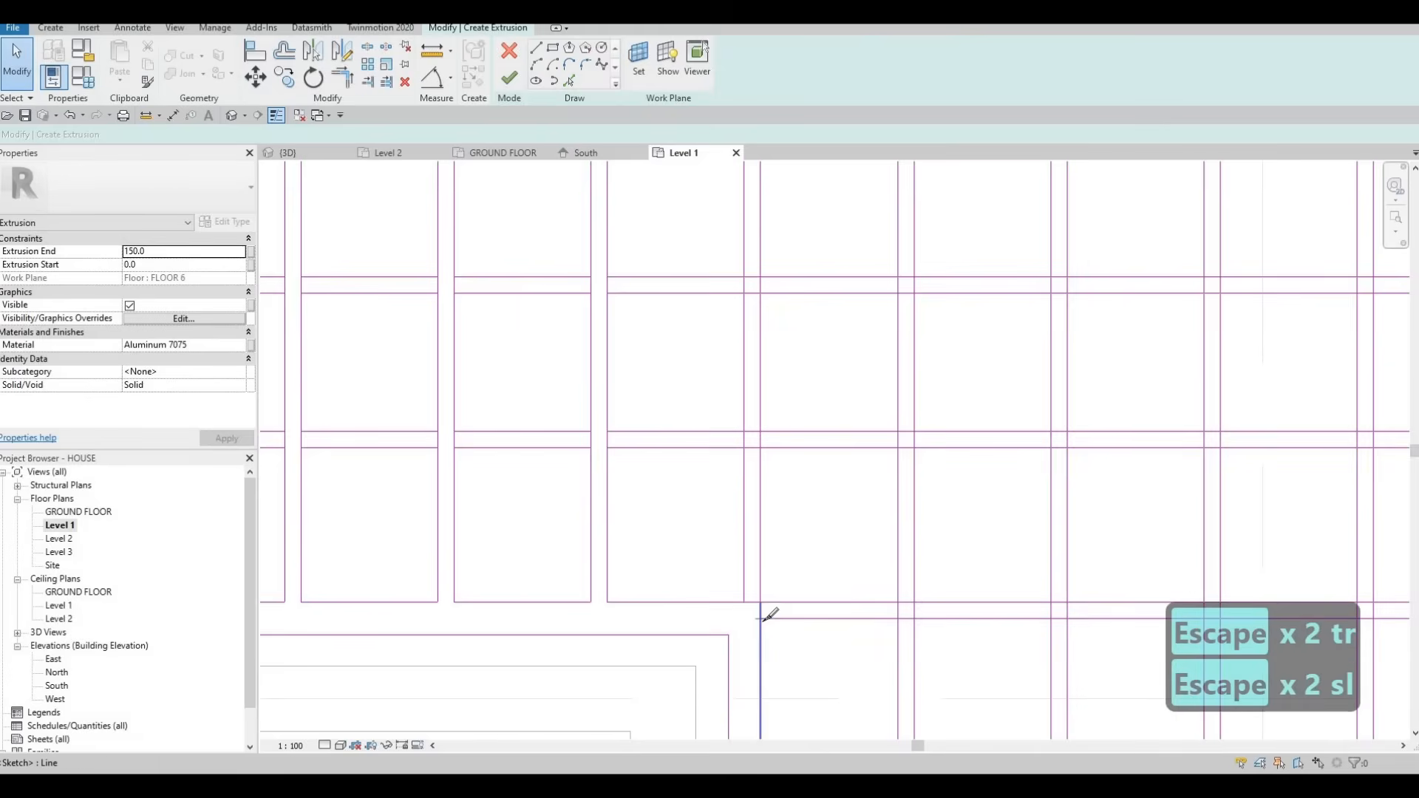
scroll(807, 402, "down", 5)
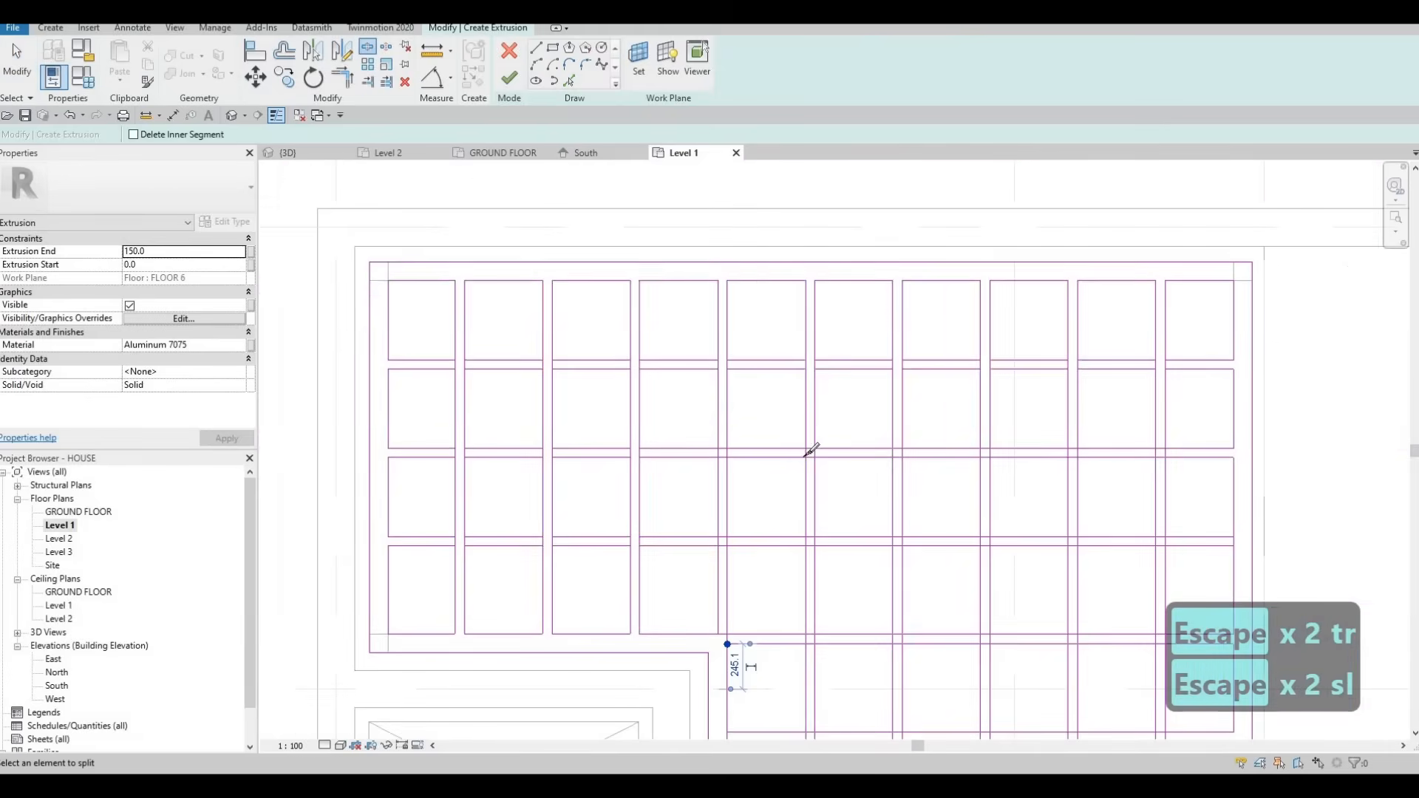
left_click(811, 448)
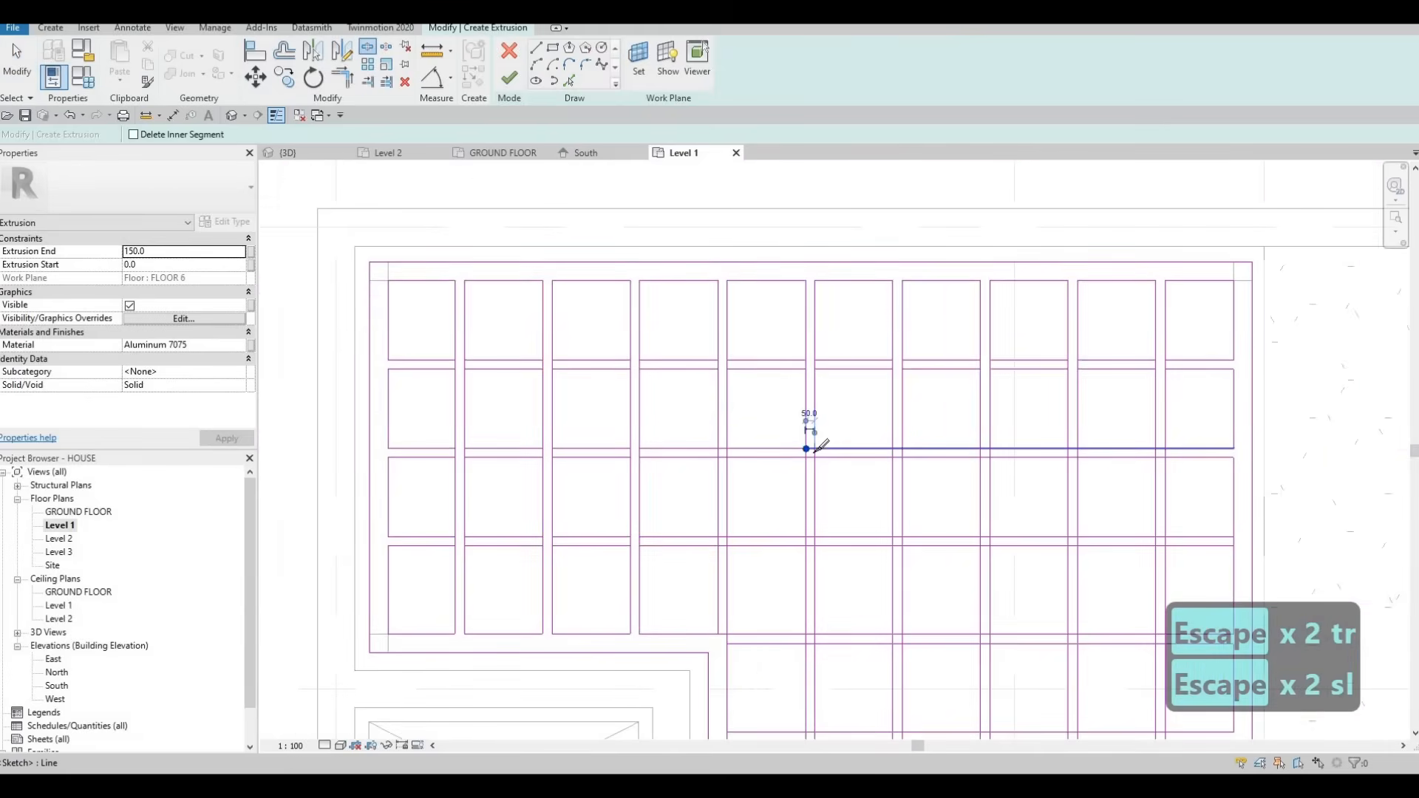
left_click(815, 449)
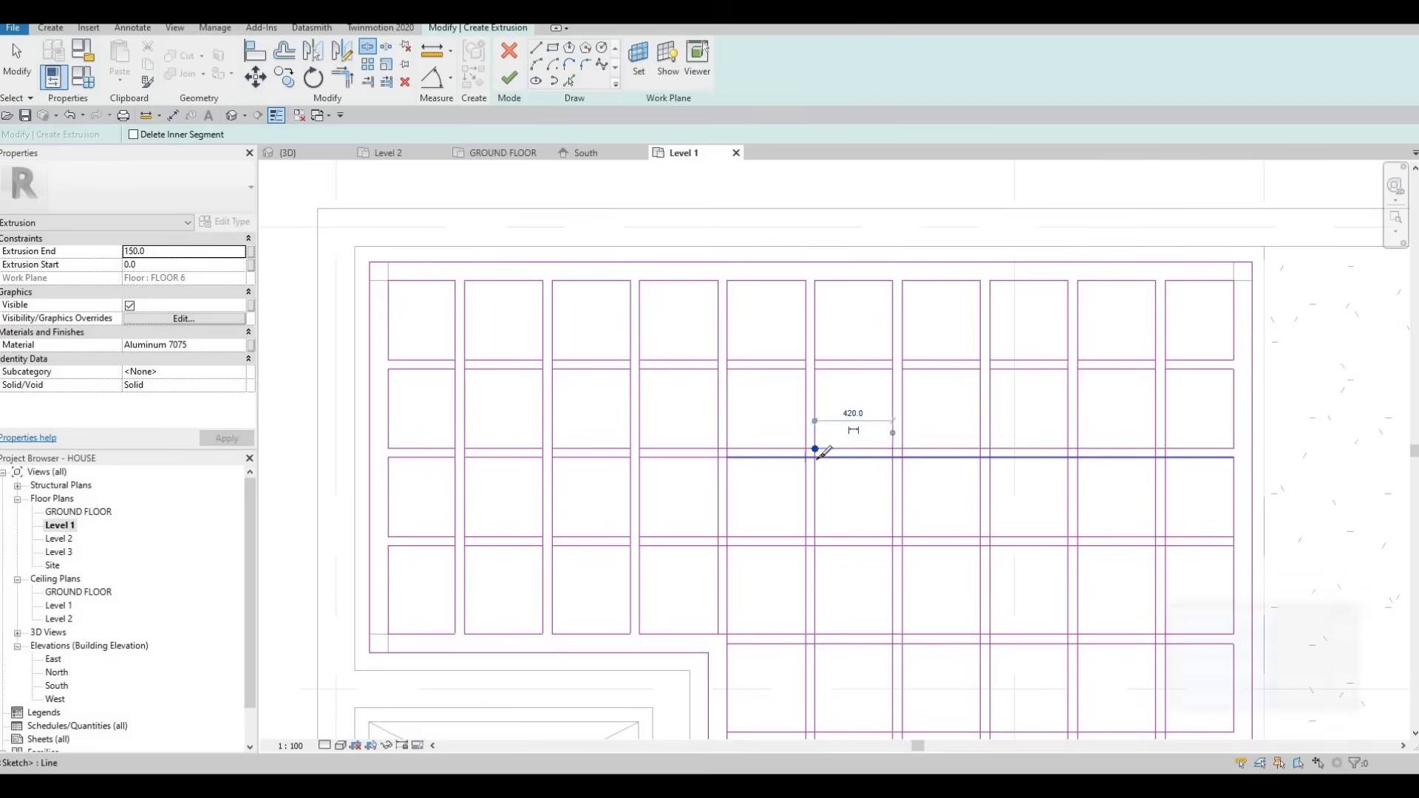
left_click(814, 537)
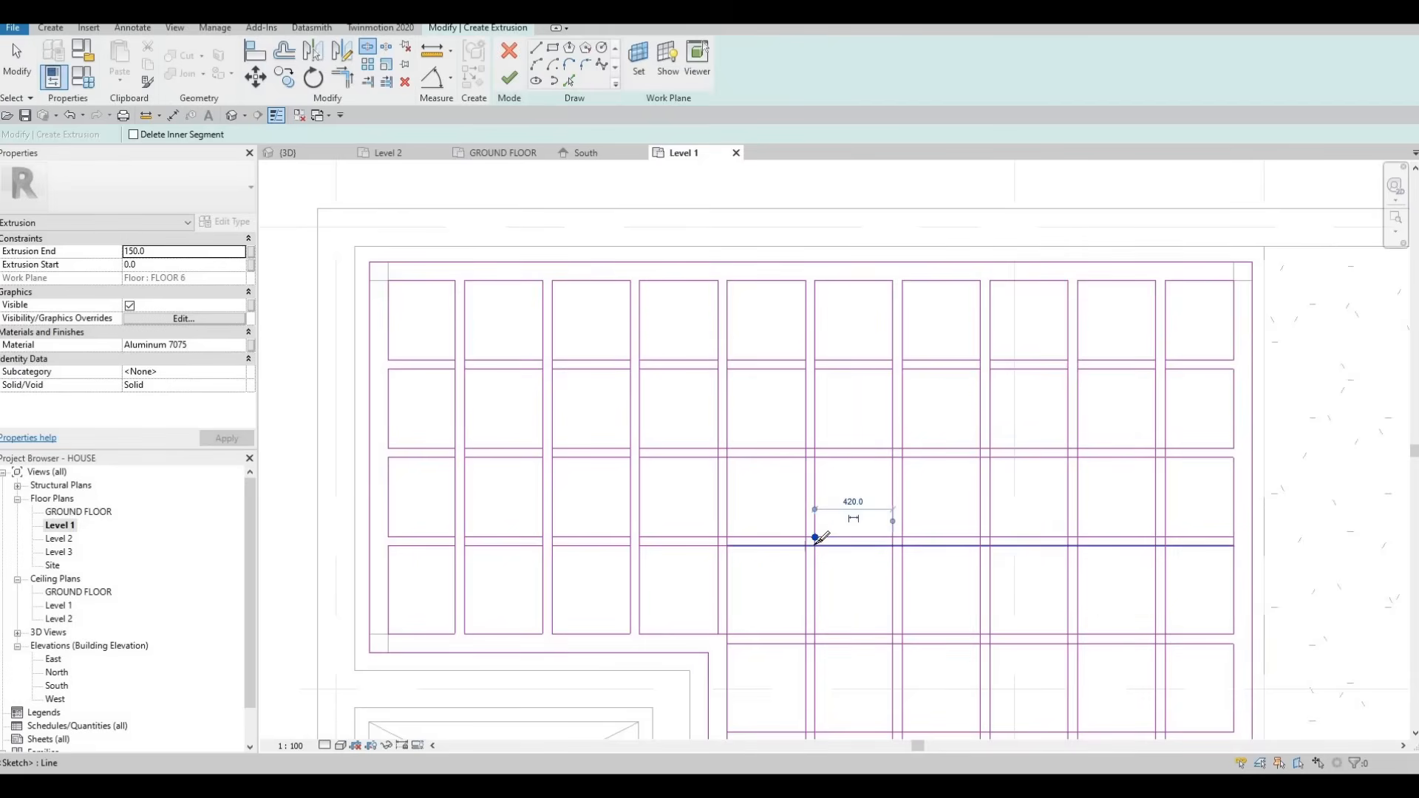
left_click(805, 545)
left_click(814, 545)
middle_click_drag(777, 501, 757, 326)
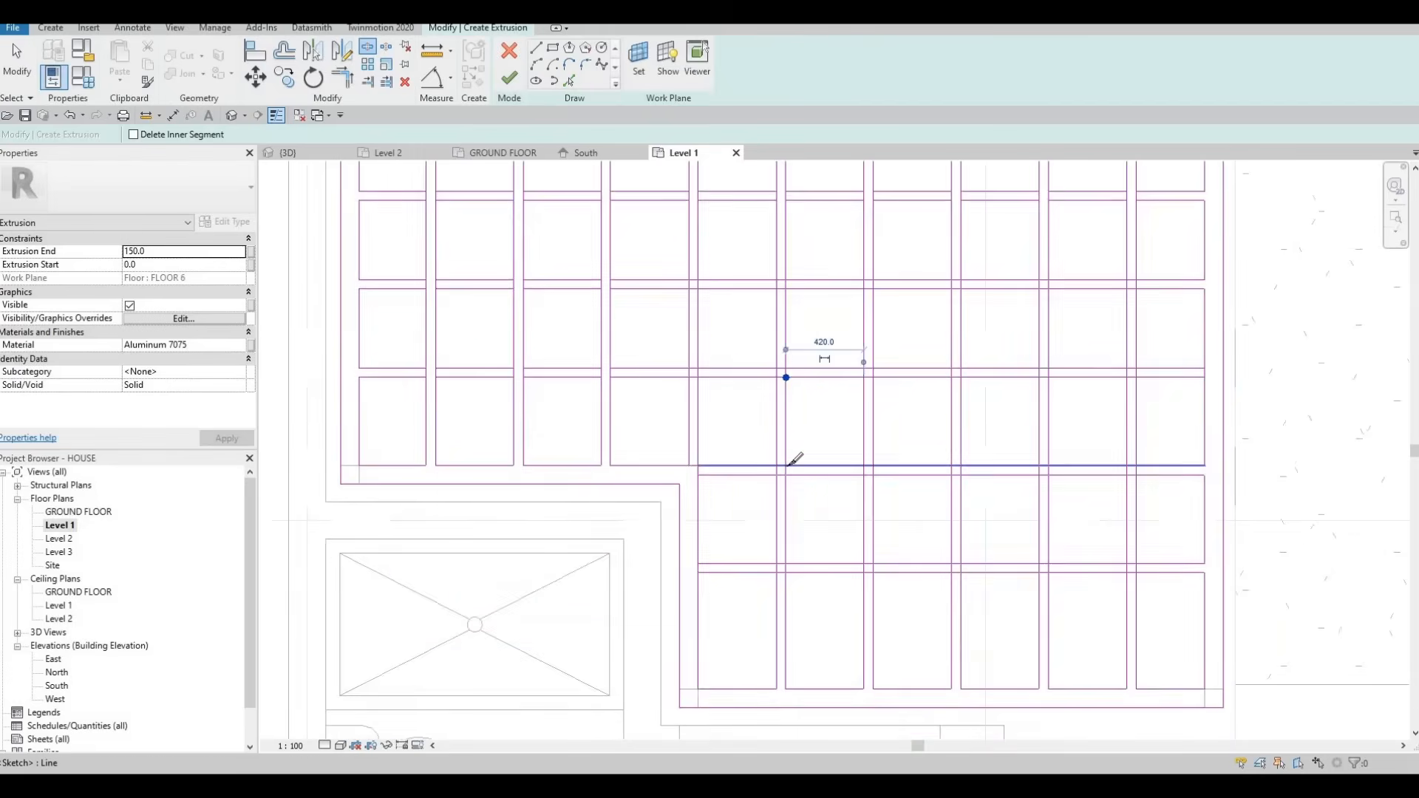
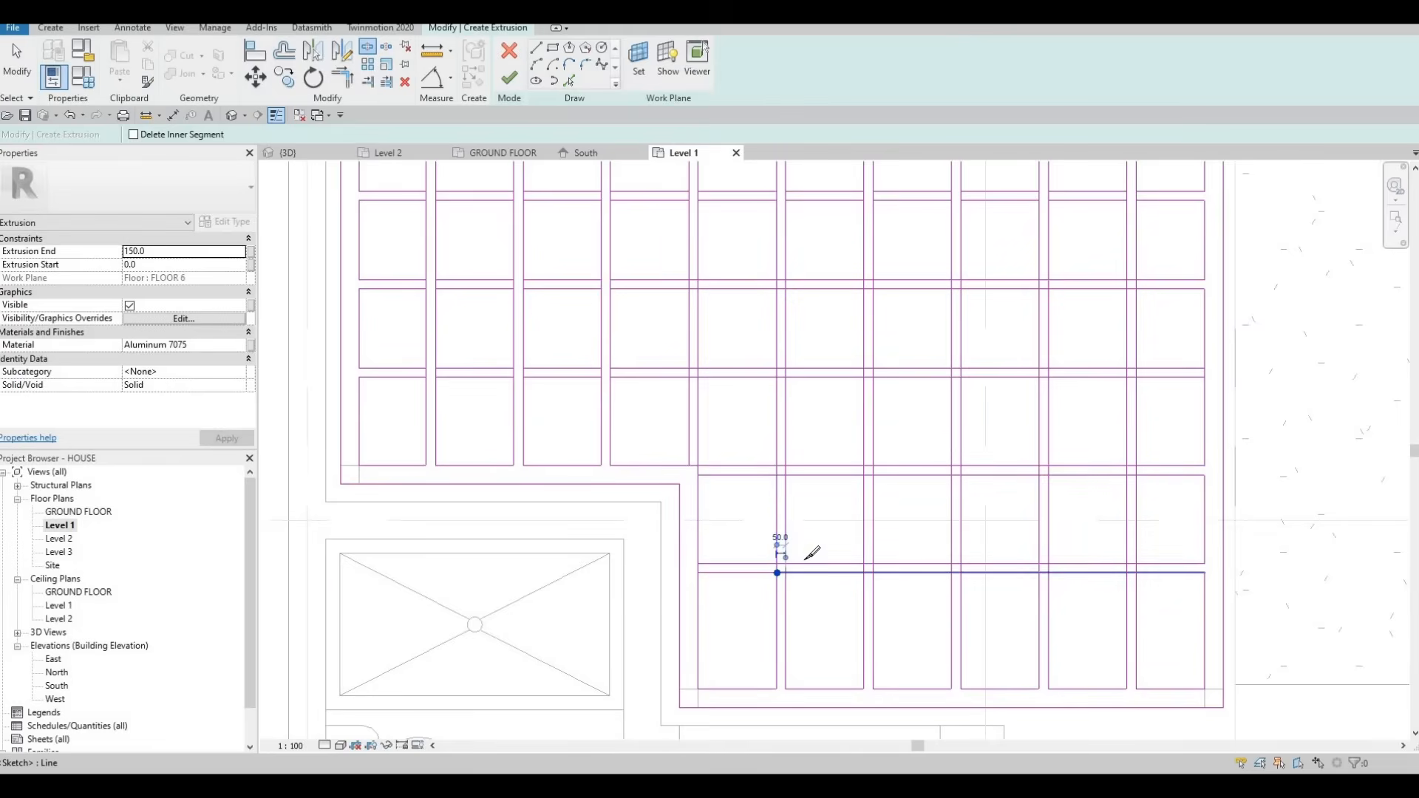
left_click(786, 573)
Split the second to fifth horizontal crossbar pairs where they cross the sixth vertical crossbar pair from the west
middle_click_drag(874, 283, 813, 323)
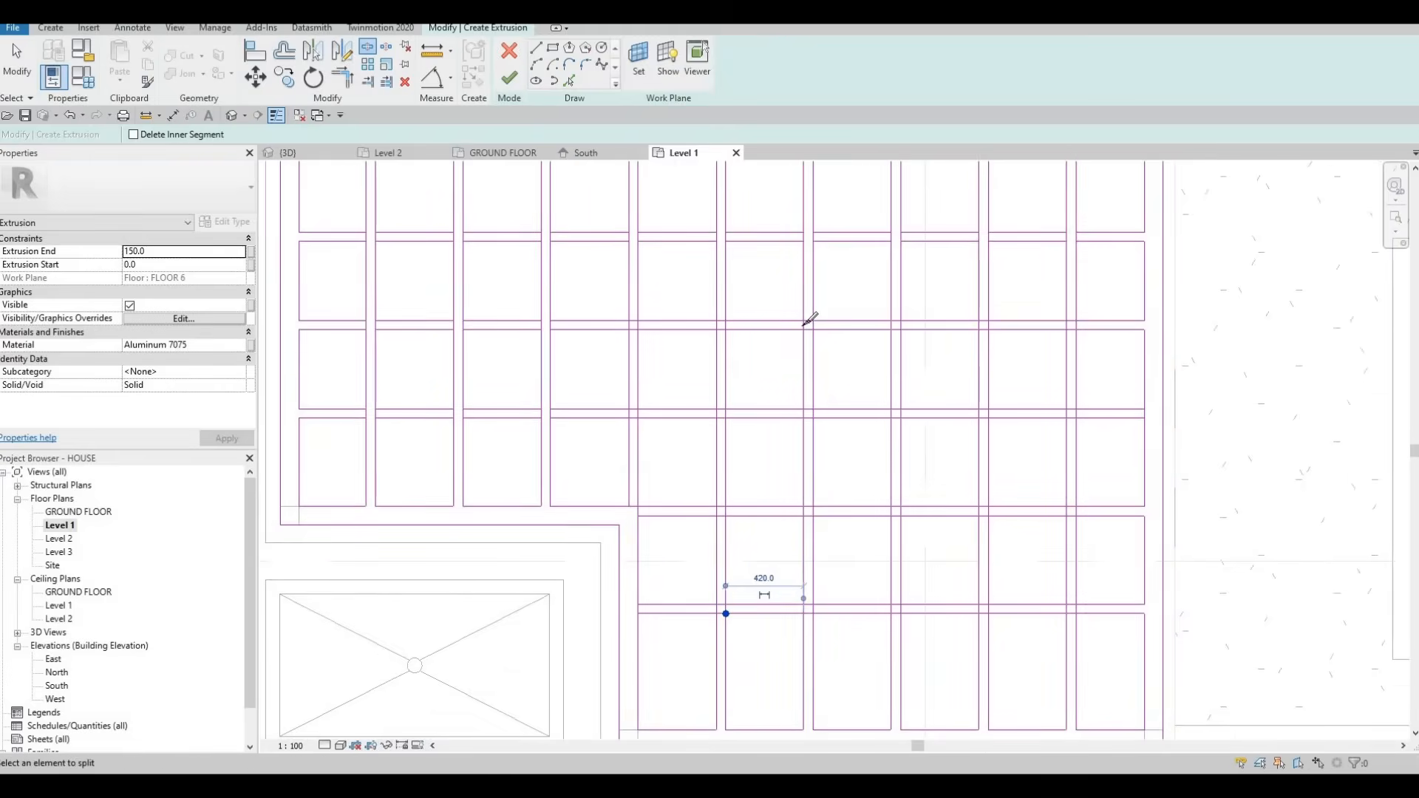
left_click(803, 330)
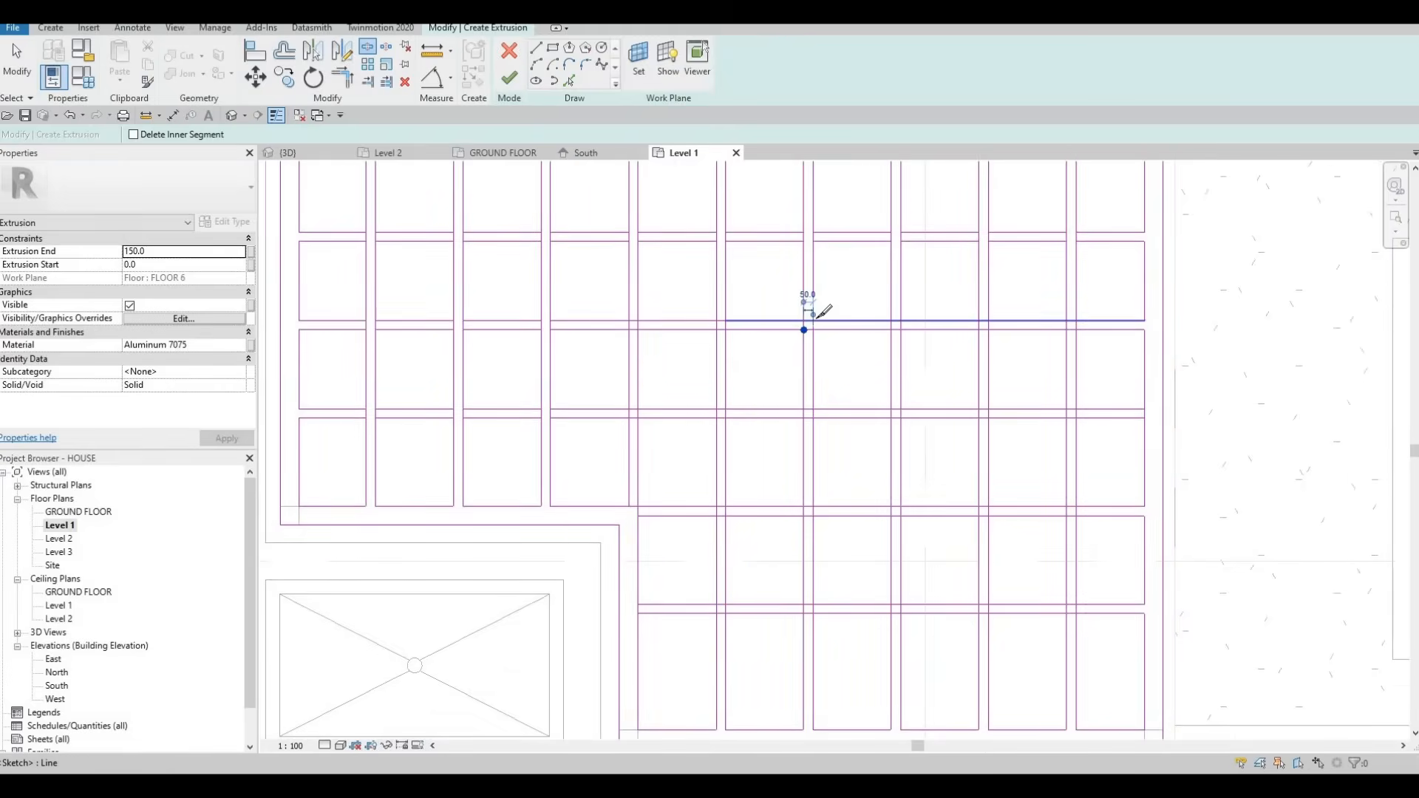
scroll(822, 311, "up", 2)
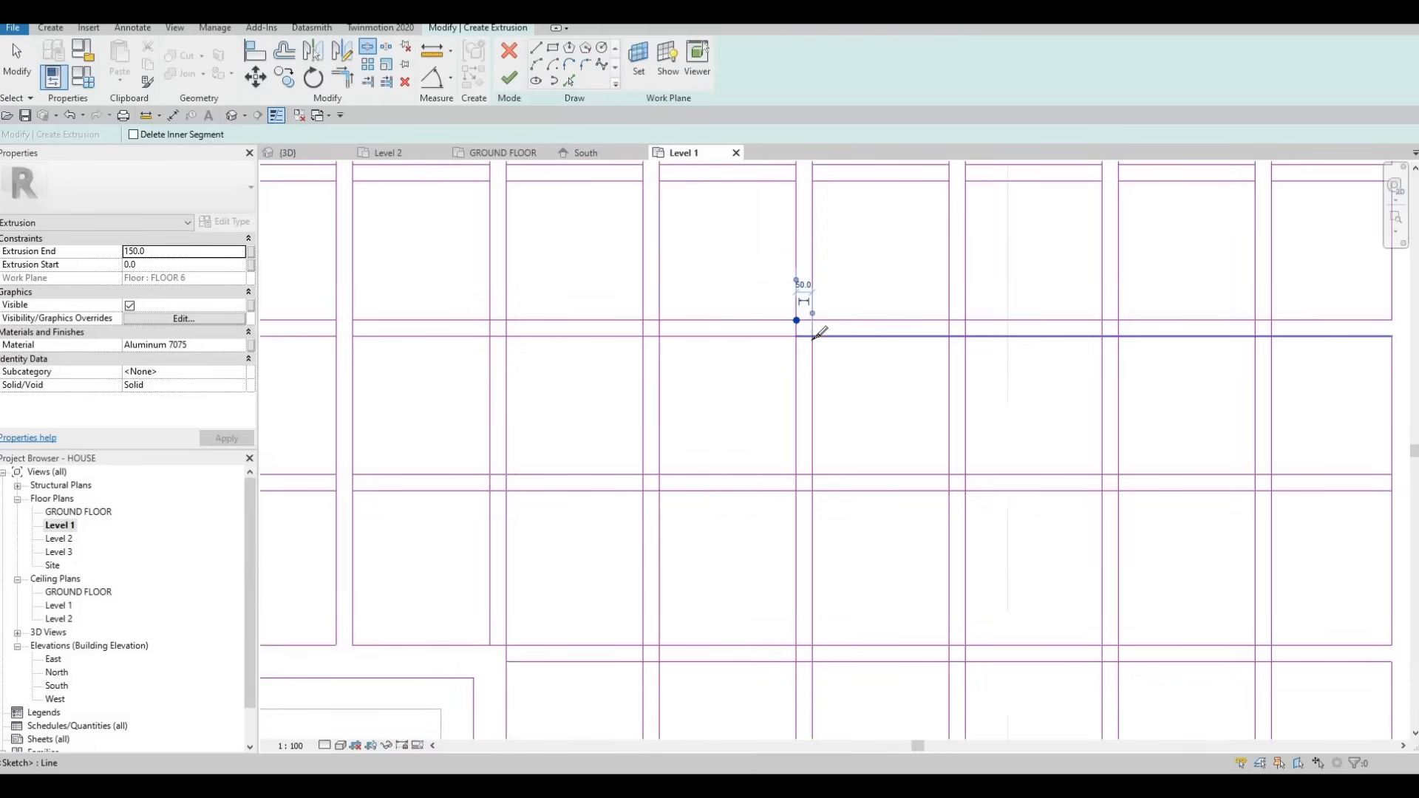
scroll(807, 447, "down", 1)
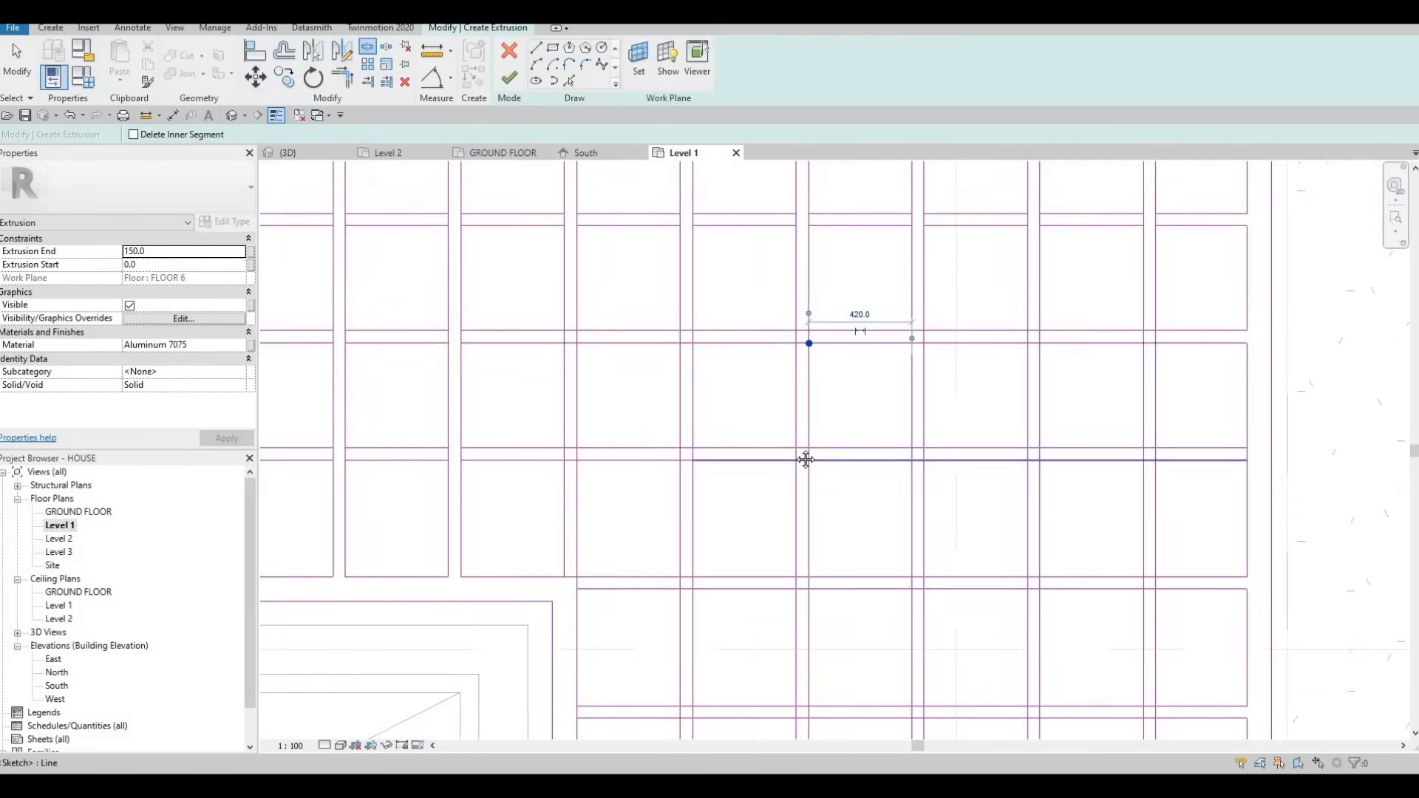
middle_click_drag(801, 447, 807, 422)
left_click(816, 421)
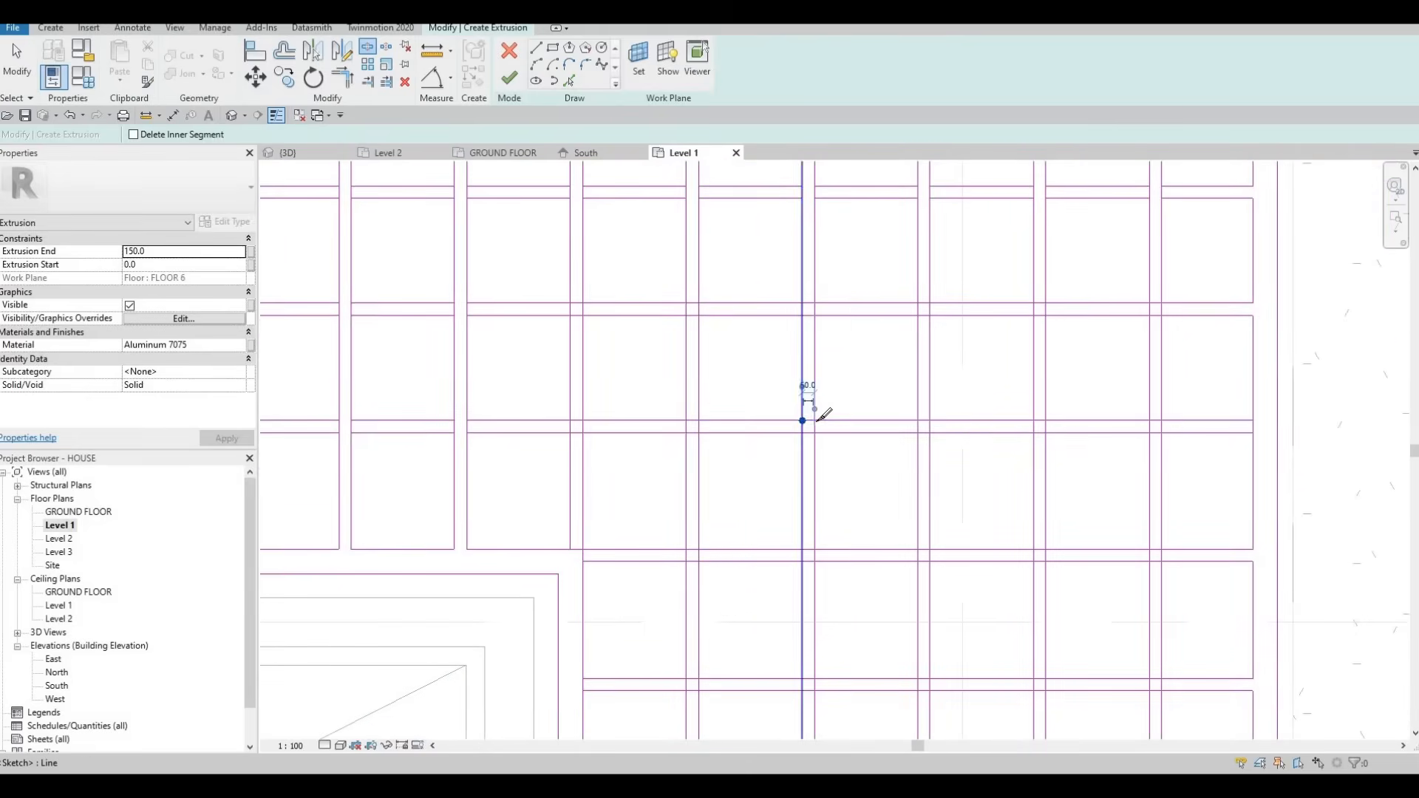
left_click(815, 561)
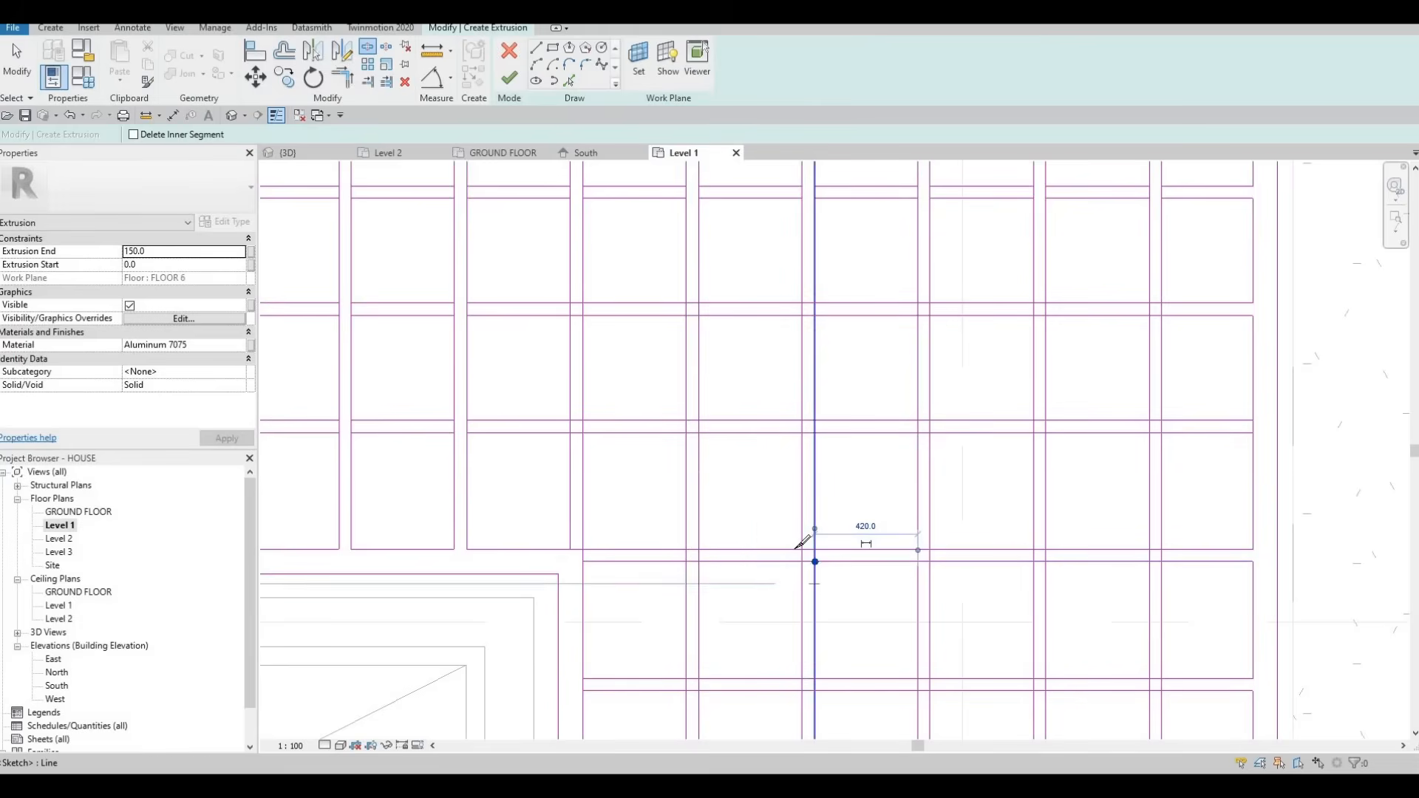
middle_click_drag(809, 680, 795, 554)
left_click(788, 552)
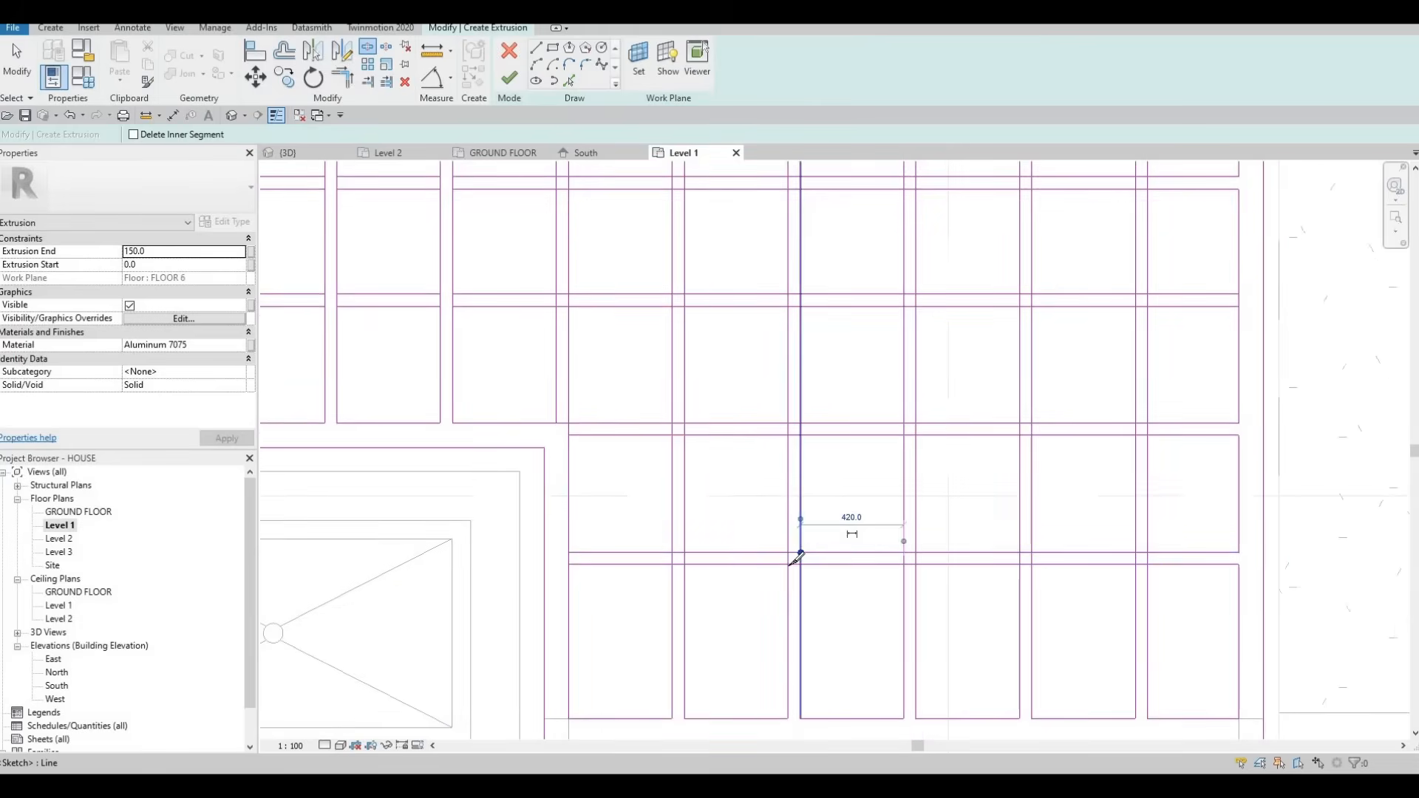
scroll(764, 490, "down", 2)
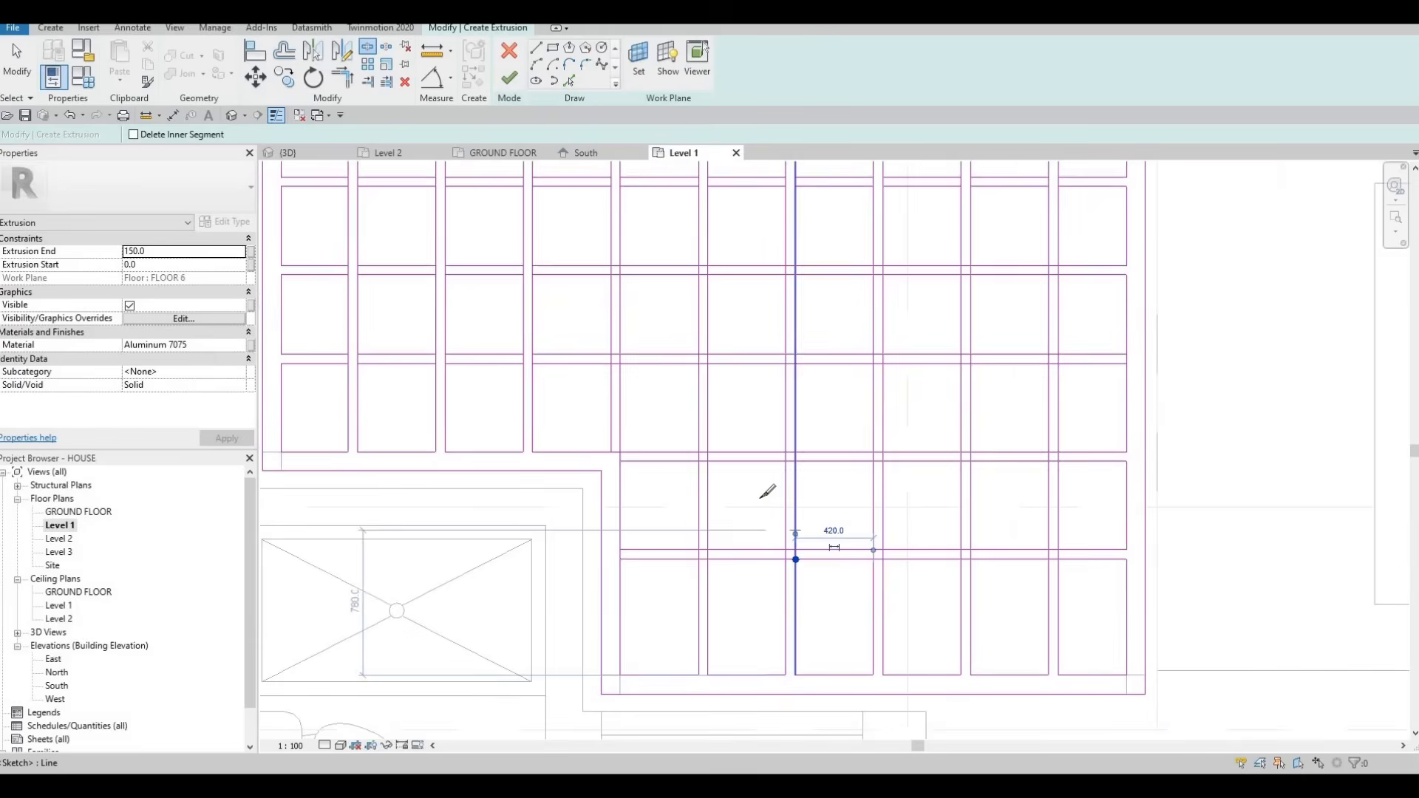
key("Escape")
Try to finish the extrusion sketch and show the lines reported as intersecting
key("F1")
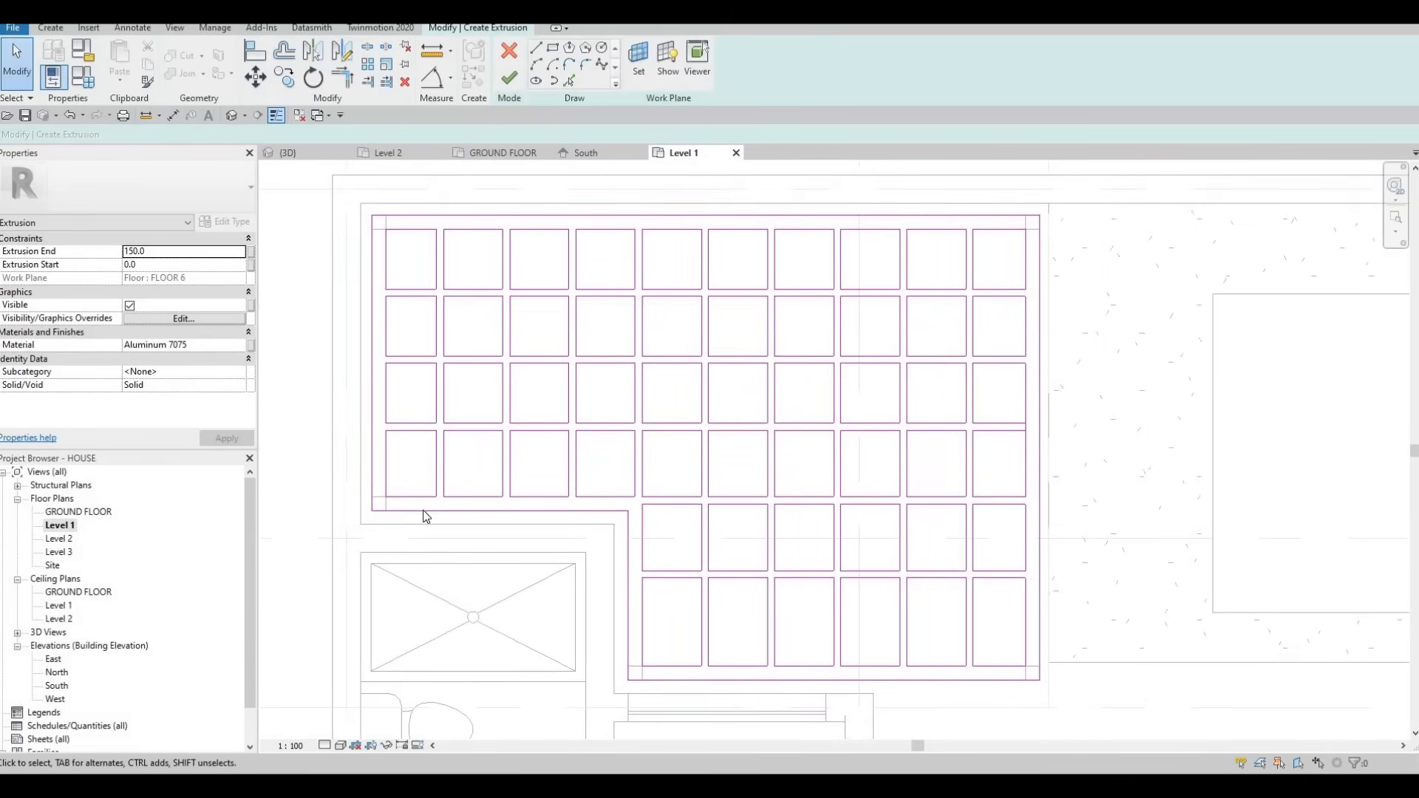
left_click(509, 77)
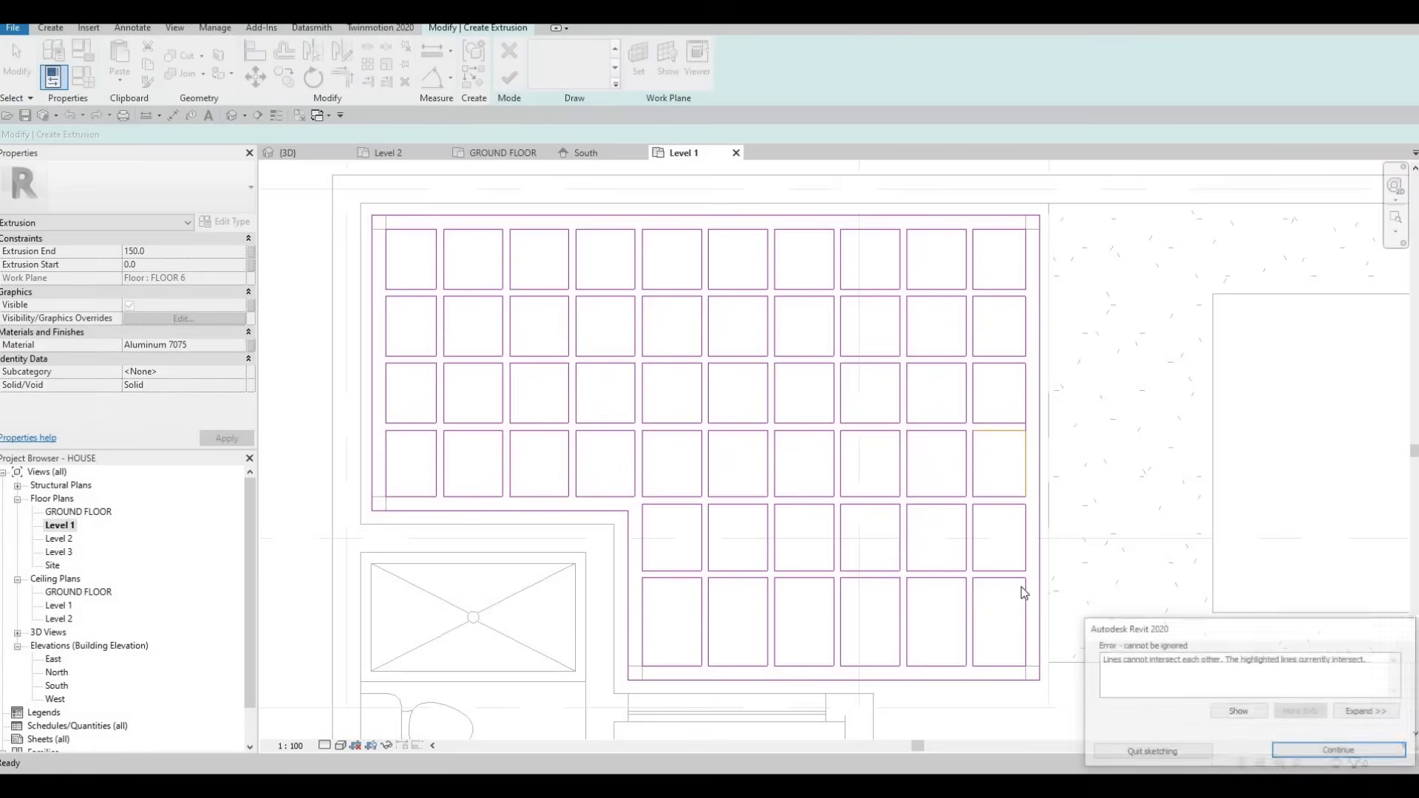
left_click(1236, 712)
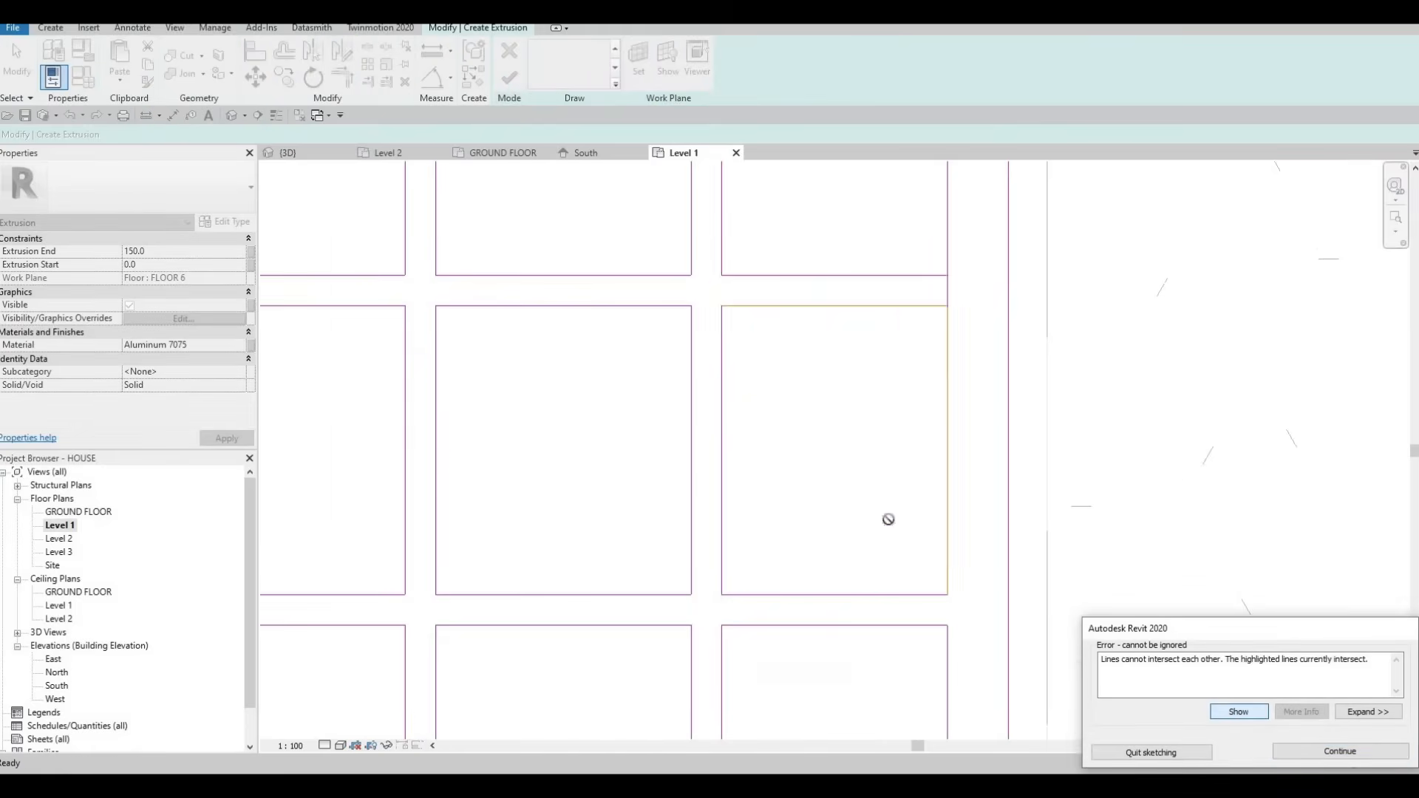
Dismiss the error and delete the surplus segment on the frame's inner east edge at the third horizontal crossbar pair from the north
key("Escape")
key("Escape")
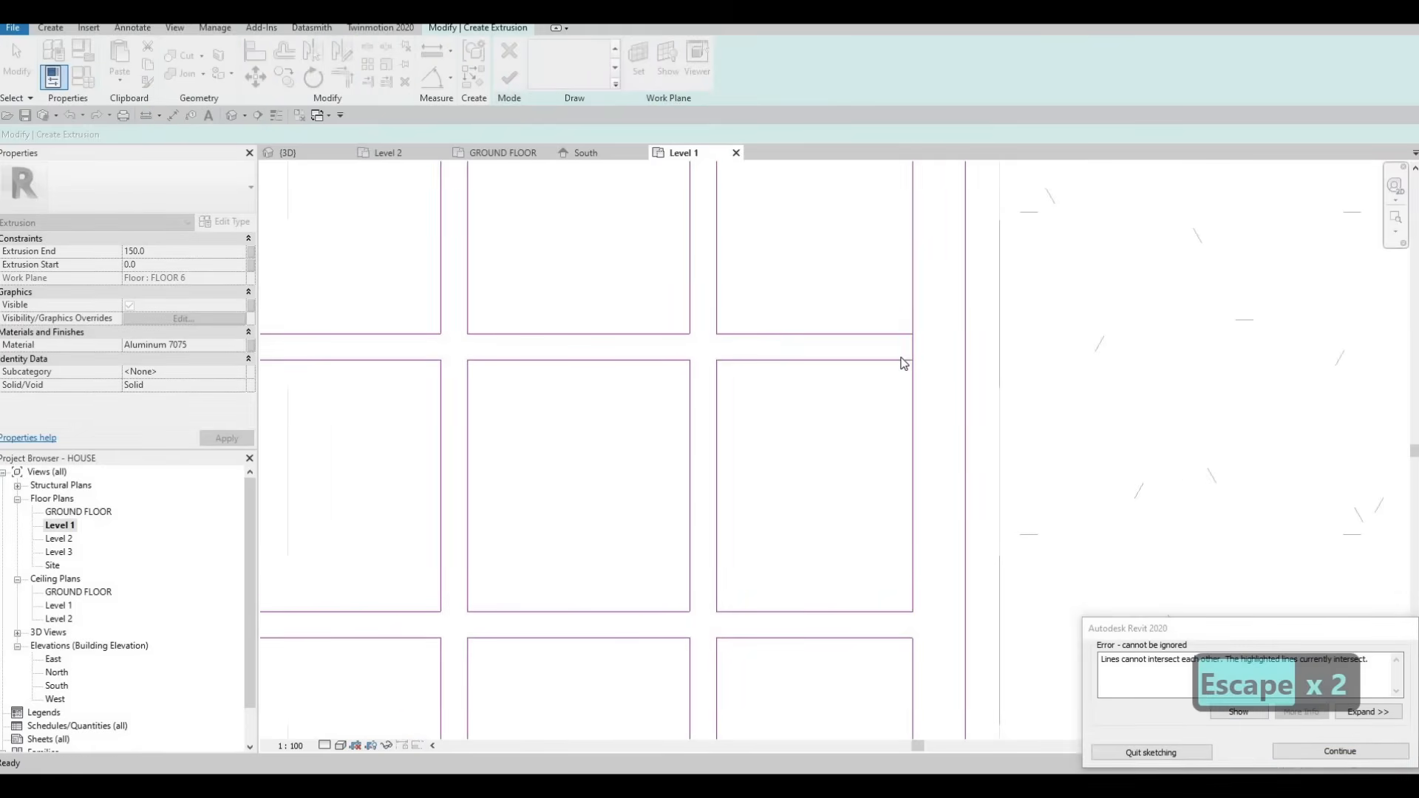
key("s")
key("Escape")
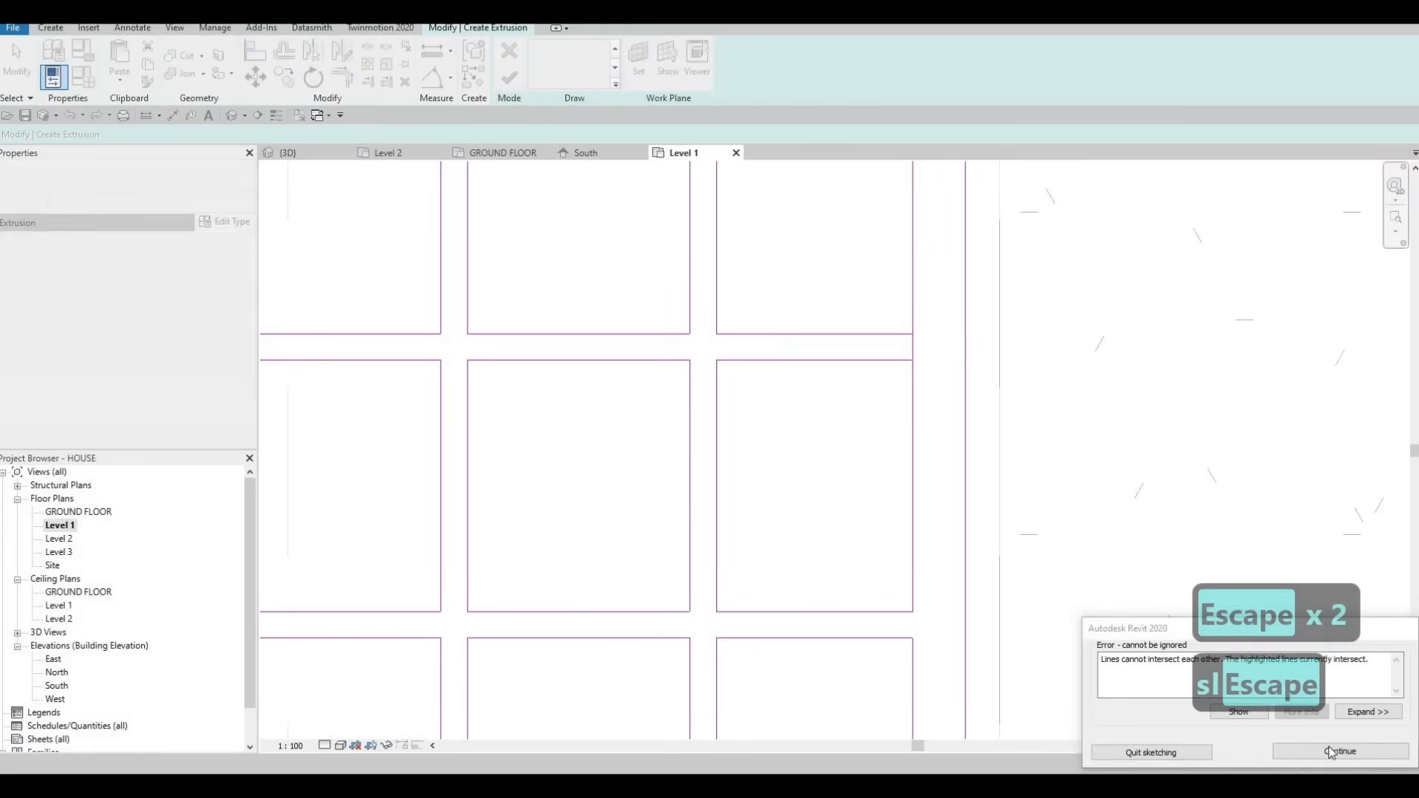
key("s")
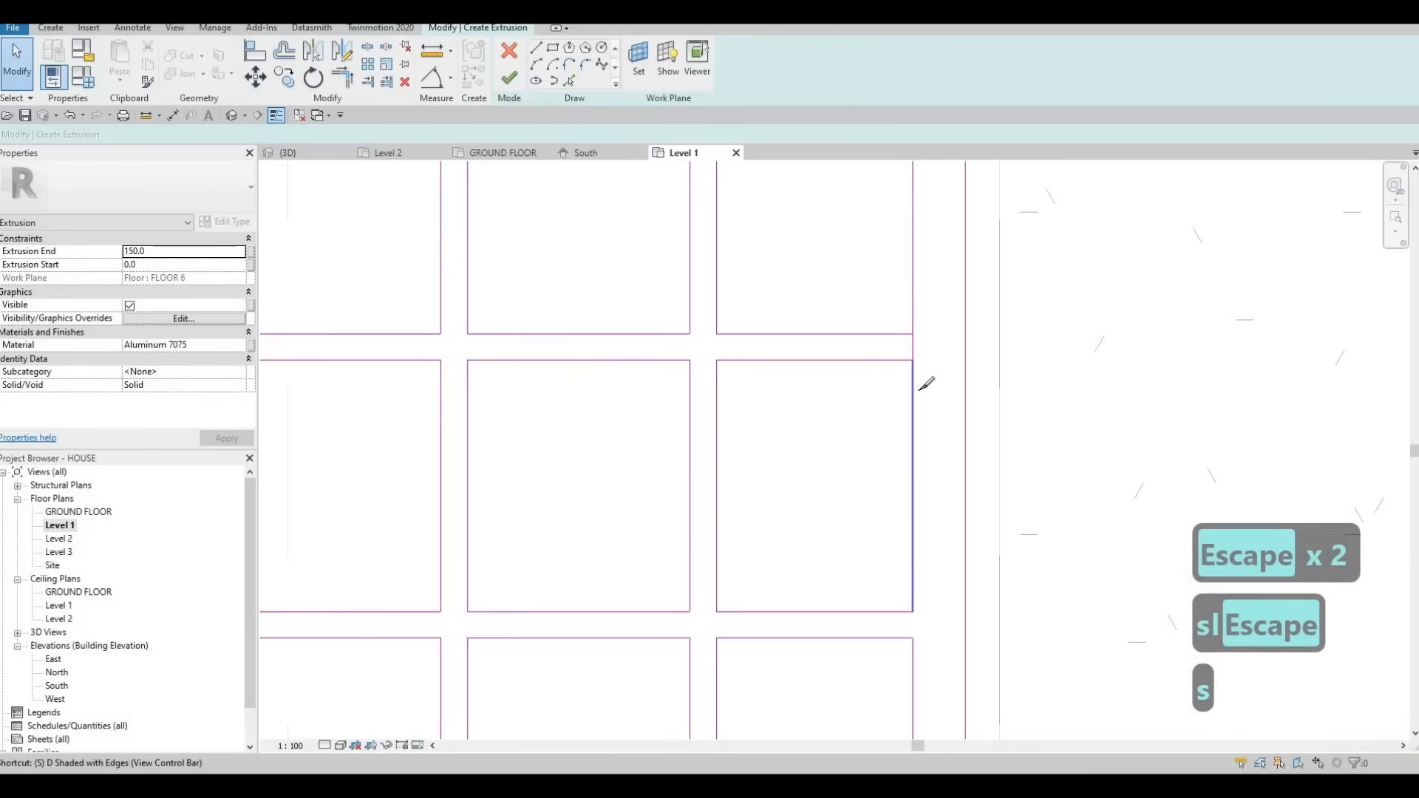
key("l")
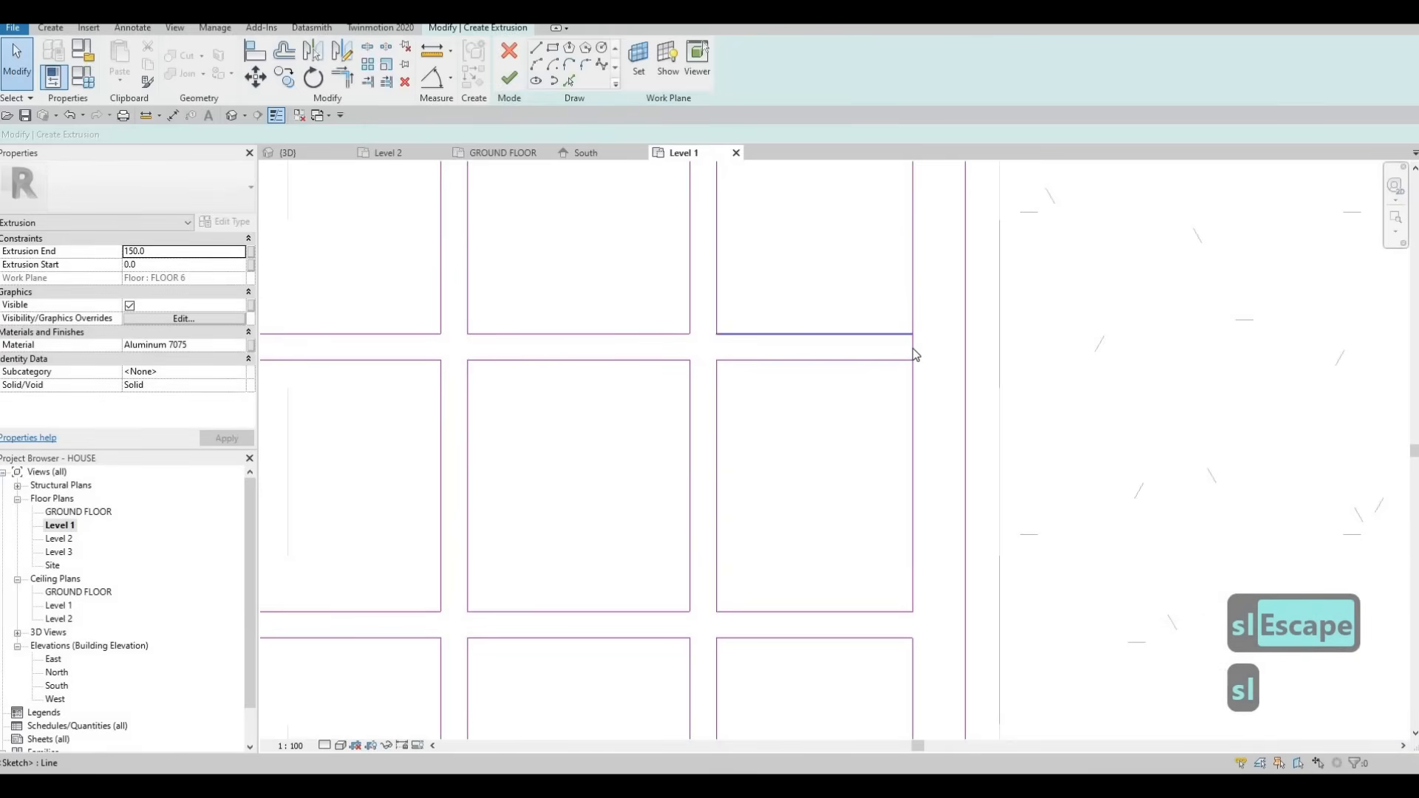
key("Escape")
left_click(910, 373)
key("Delete")
Finish the extrusion sketch and examine the resulting terrace structure in the 3D view
scroll(1006, 527, "down", 4)
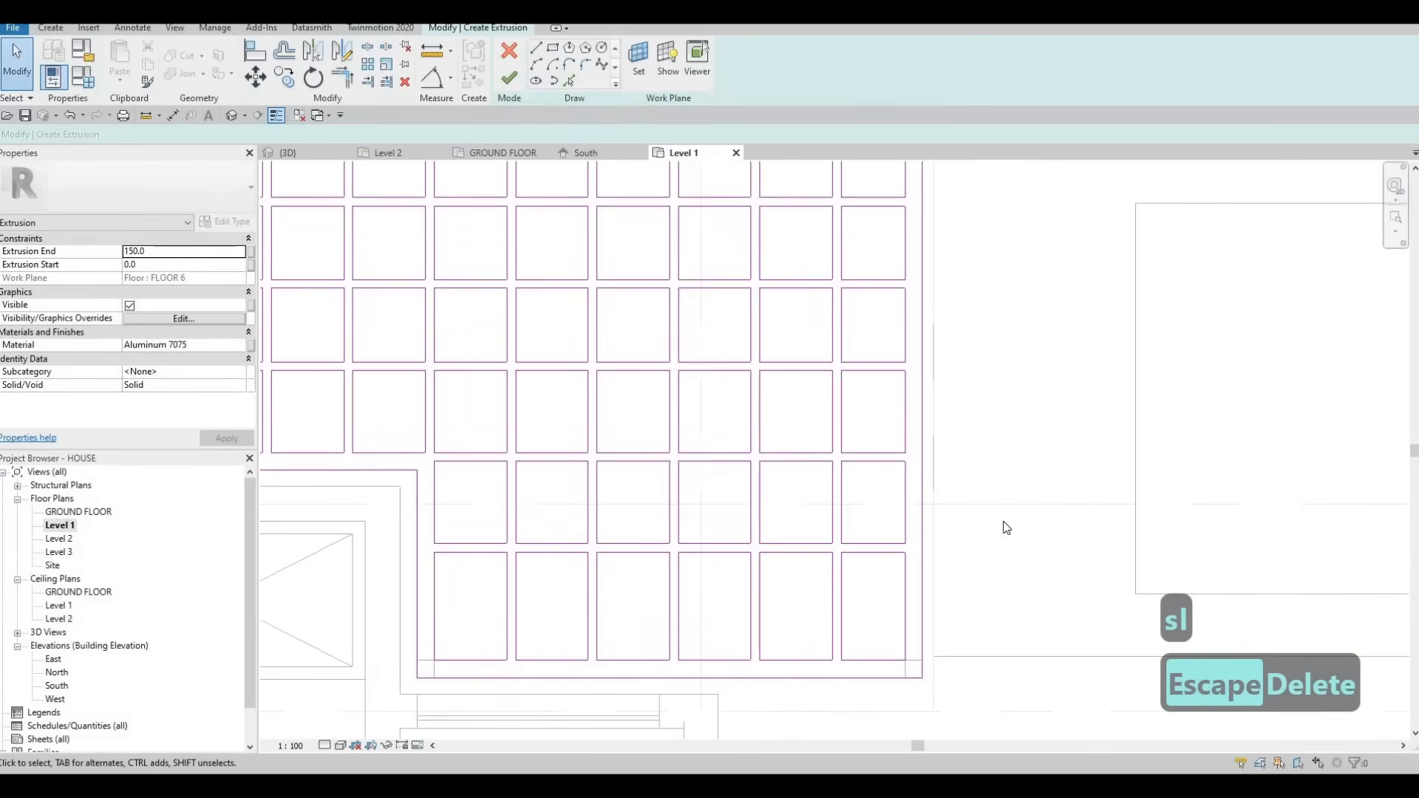
scroll(1006, 528, "down", 2)
key("Escape")
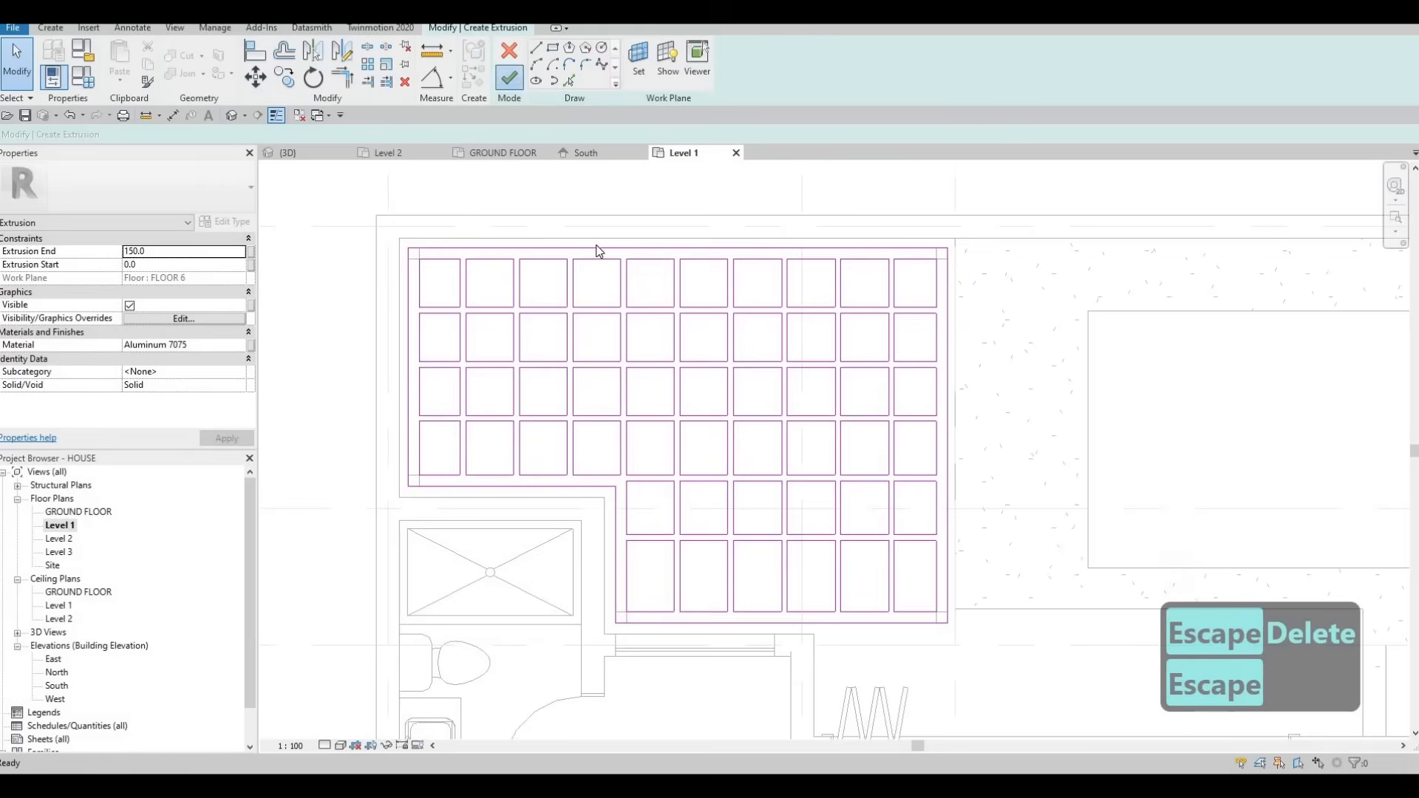
left_click(509, 77)
left_click(296, 152)
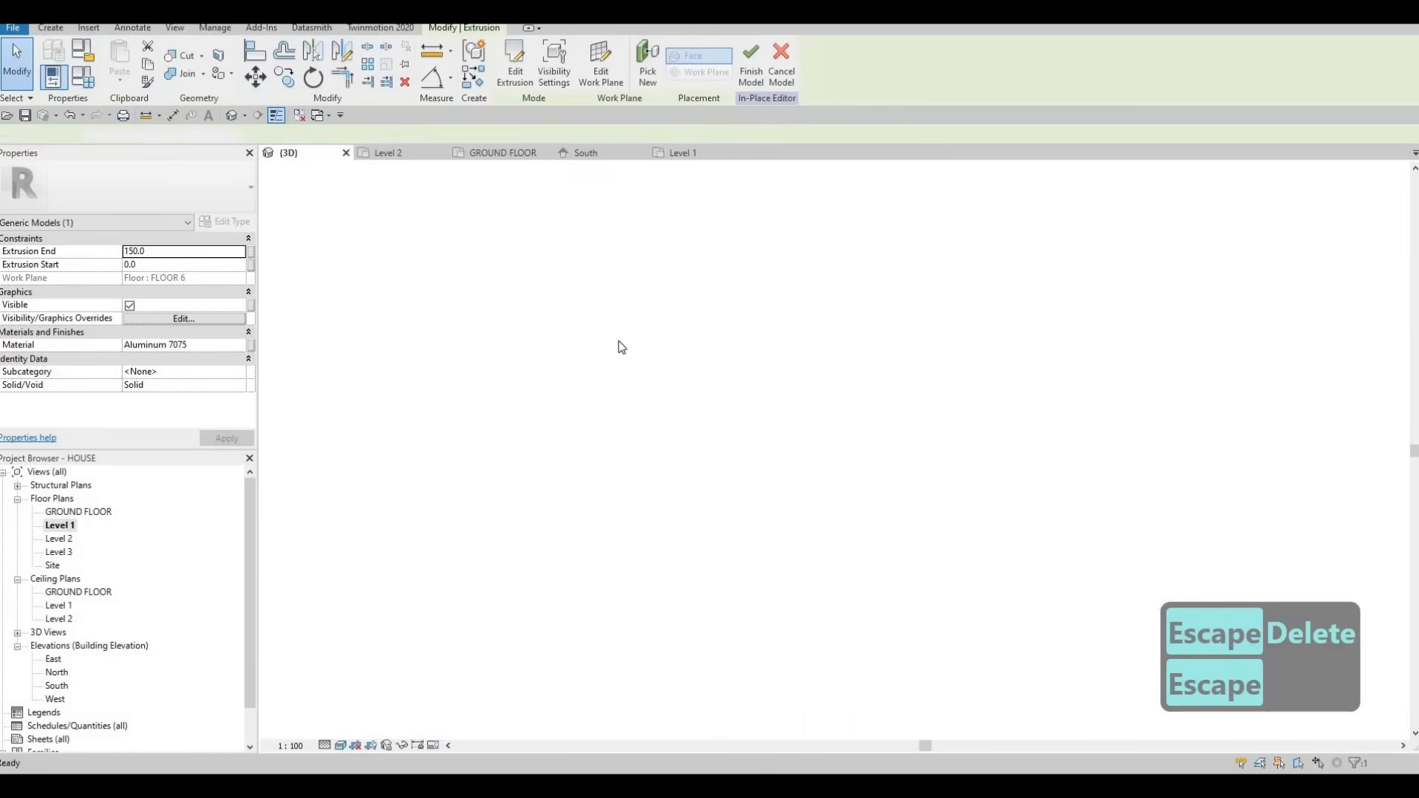
scroll(668, 466, "up", 3)
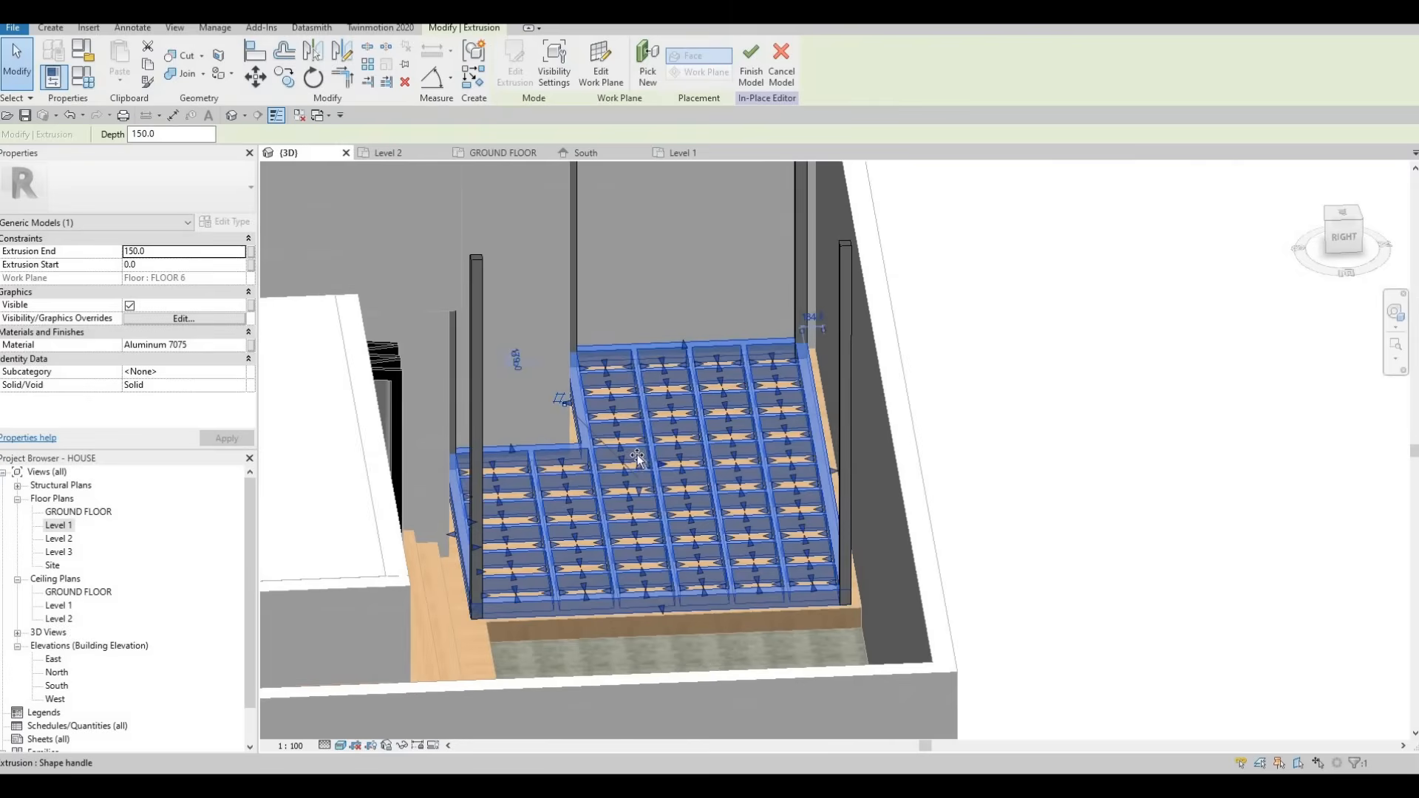
Raise the terrace grid's top and bottom faces to post height and align its underside with the post tops
left_click_drag(646, 357, 647, 112)
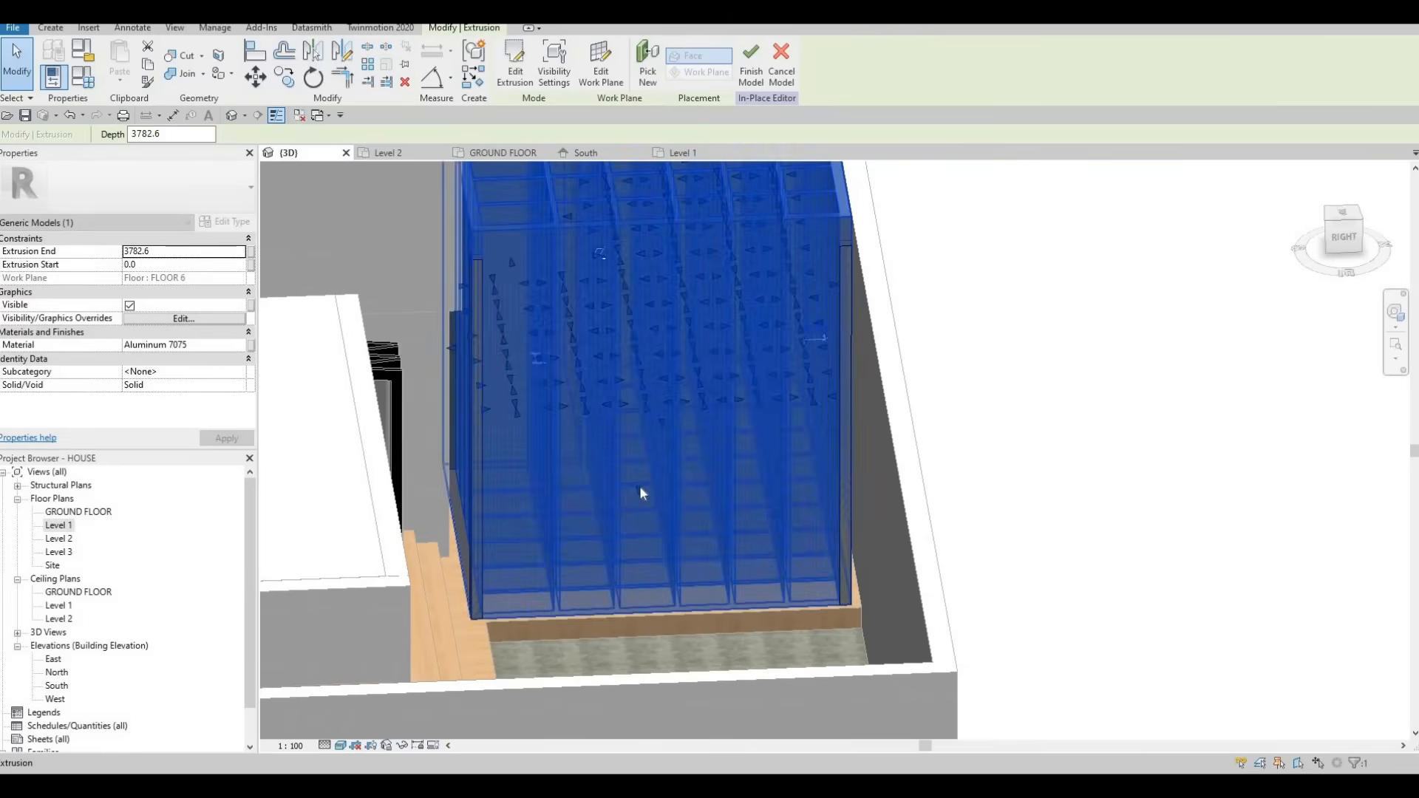
left_click_drag(637, 326, 649, 126)
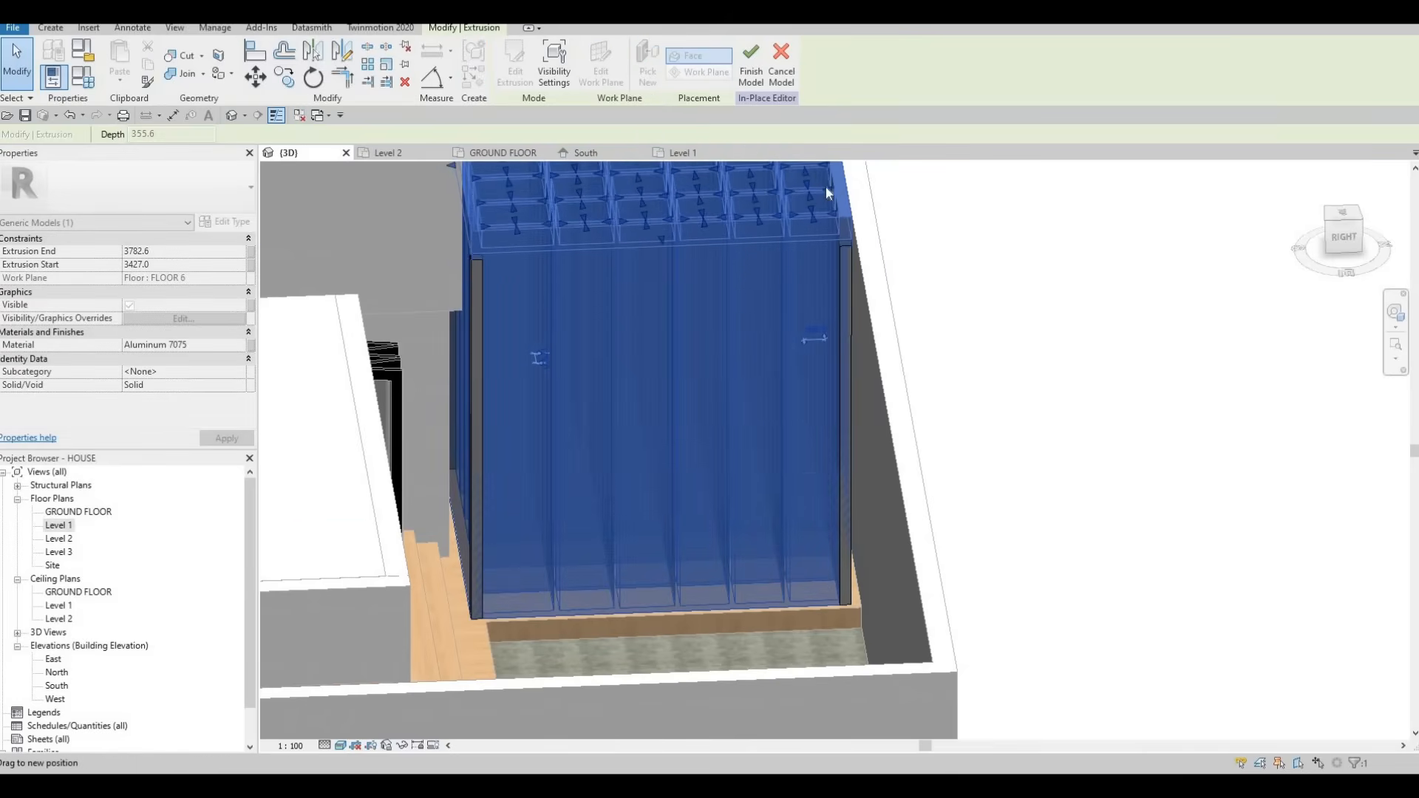
key("Escape")
scroll(838, 257, "up", 3)
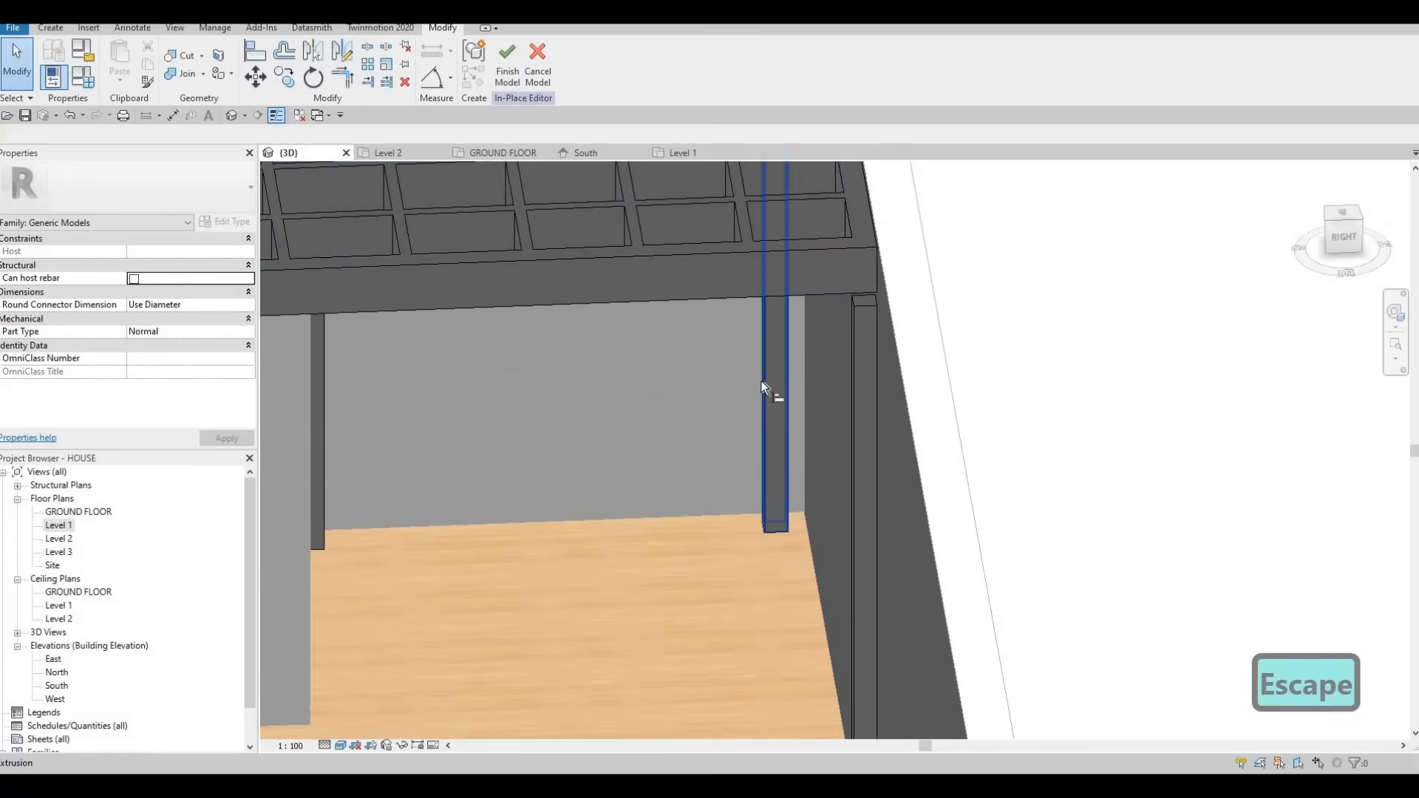
key("a")
key("l")
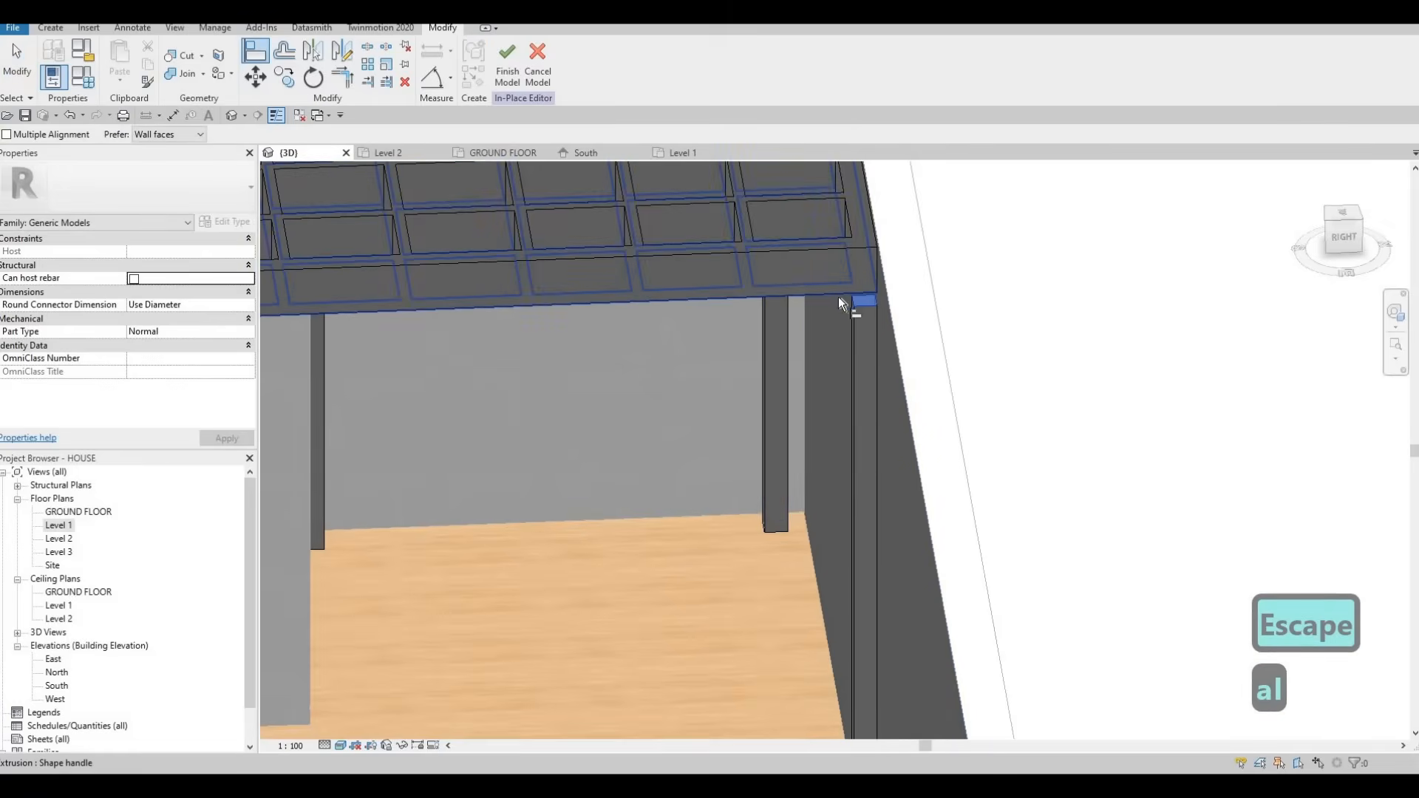
scroll(724, 299, "down", 5)
key("Escape")
key("Escape")
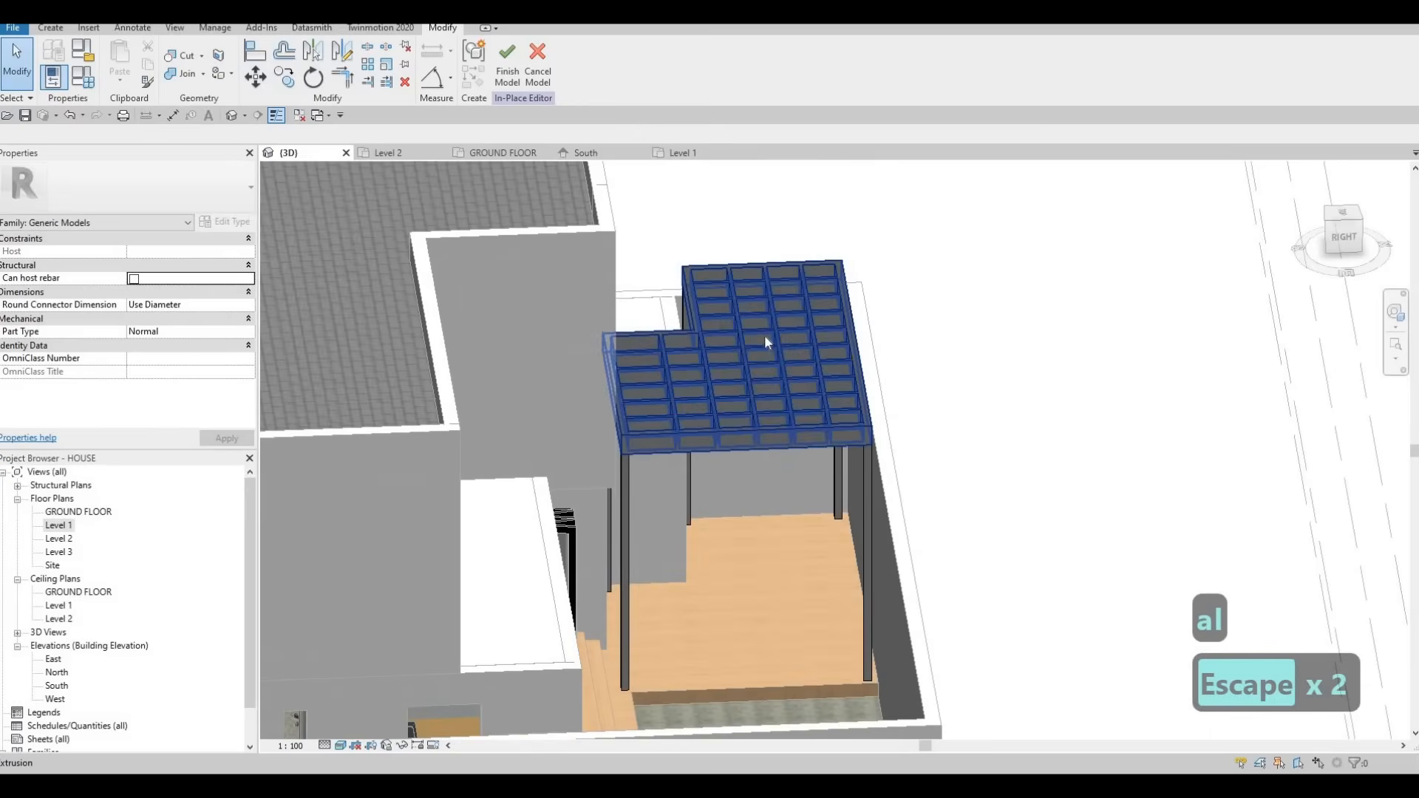
Lower the grid's top face until the extrusion is about 64.5 mm deep
left_click(735, 344)
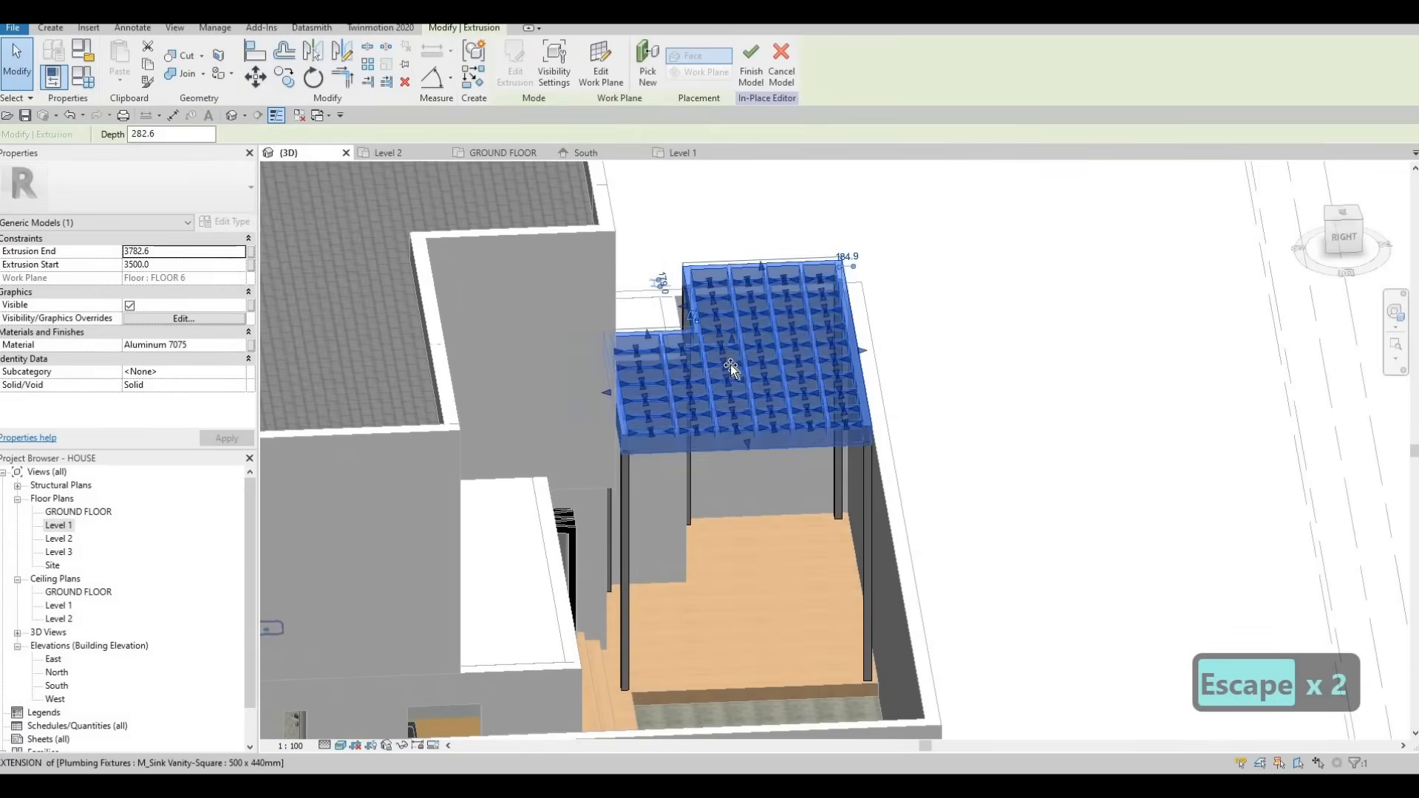
left_click_drag(730, 365, 731, 398)
scroll(725, 374, "up", 3)
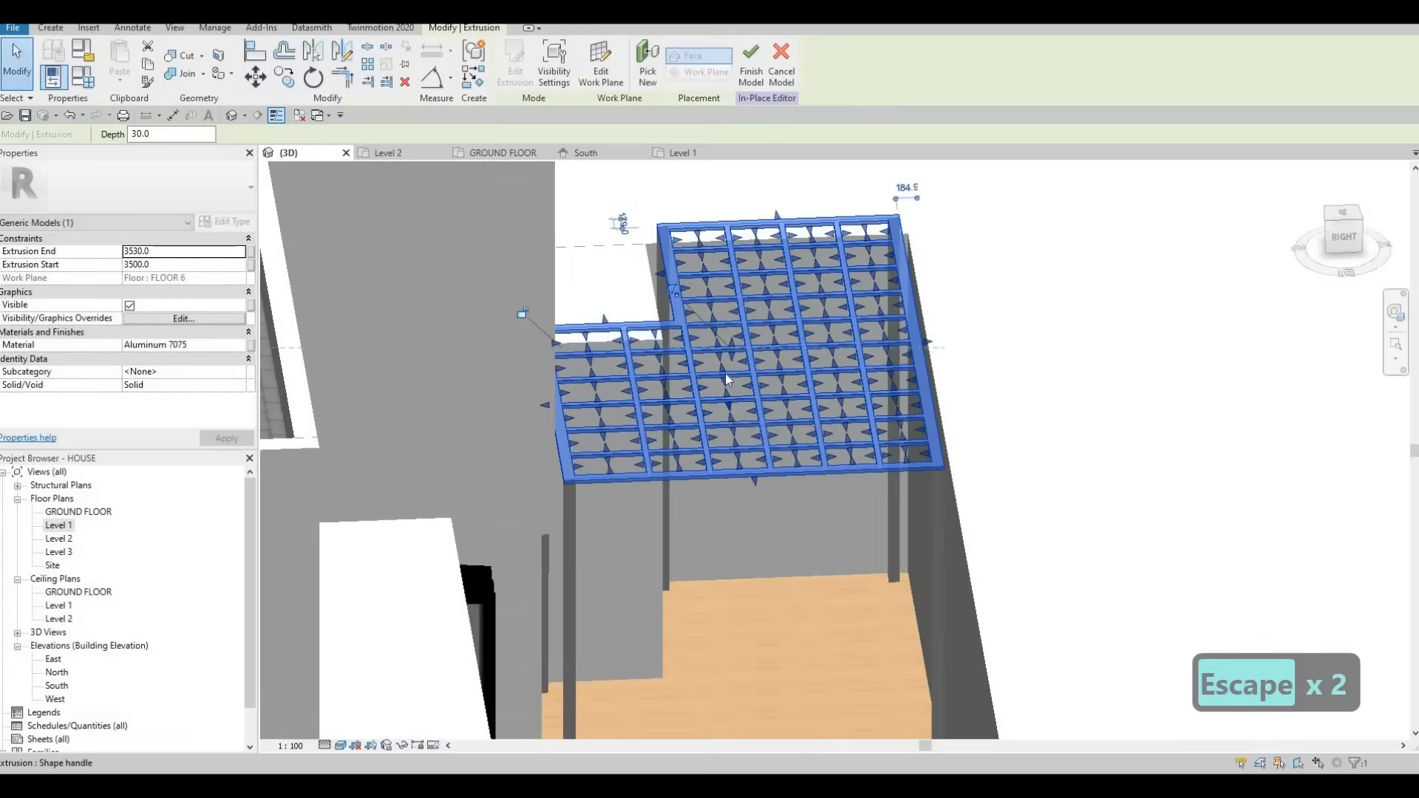
mouse_move(729, 333)
left_mouse_down()
mouse_move(716, 357)
mouse_move(724, 338)
left_mouse_up()
key("Escape")
left_click(729, 331)
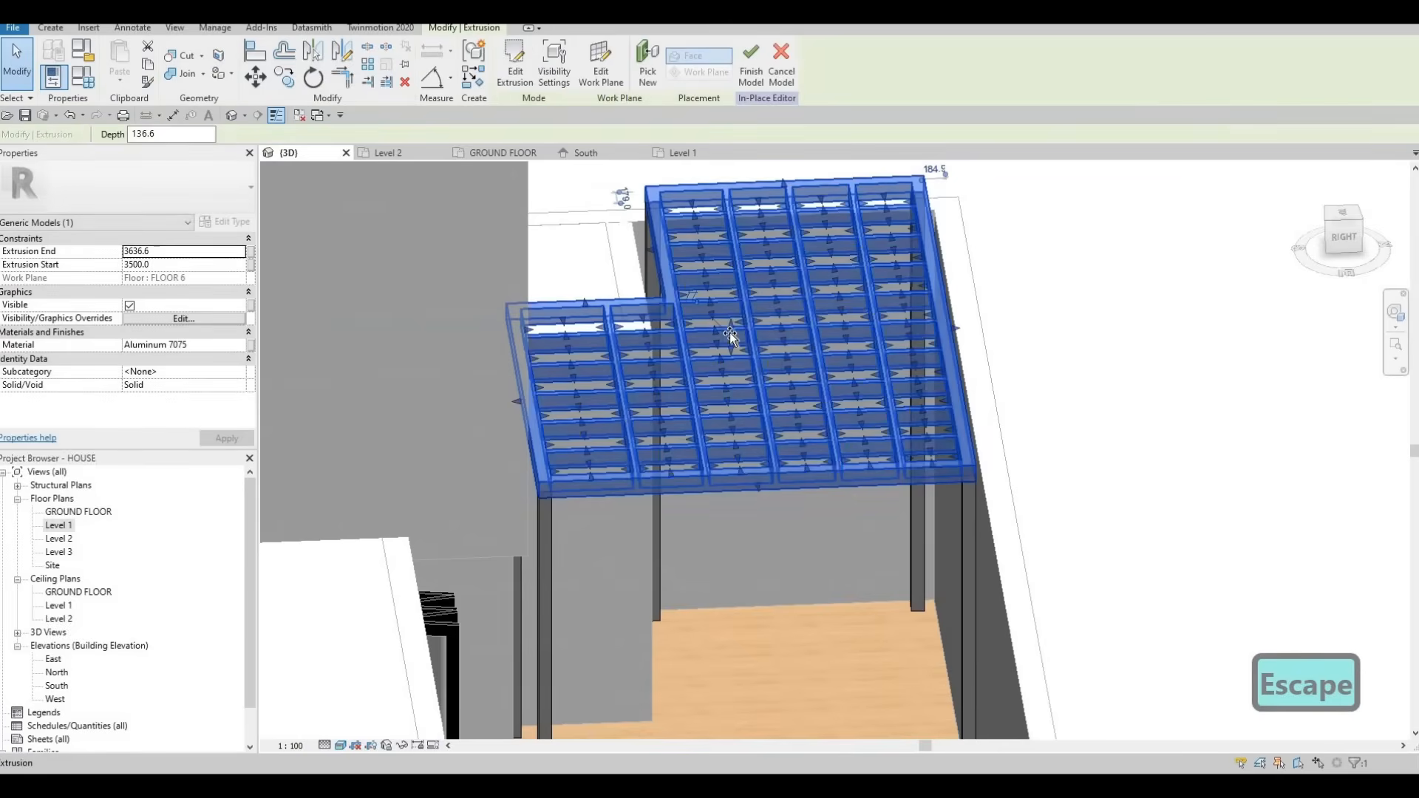
key("Escape")
key("Escape")
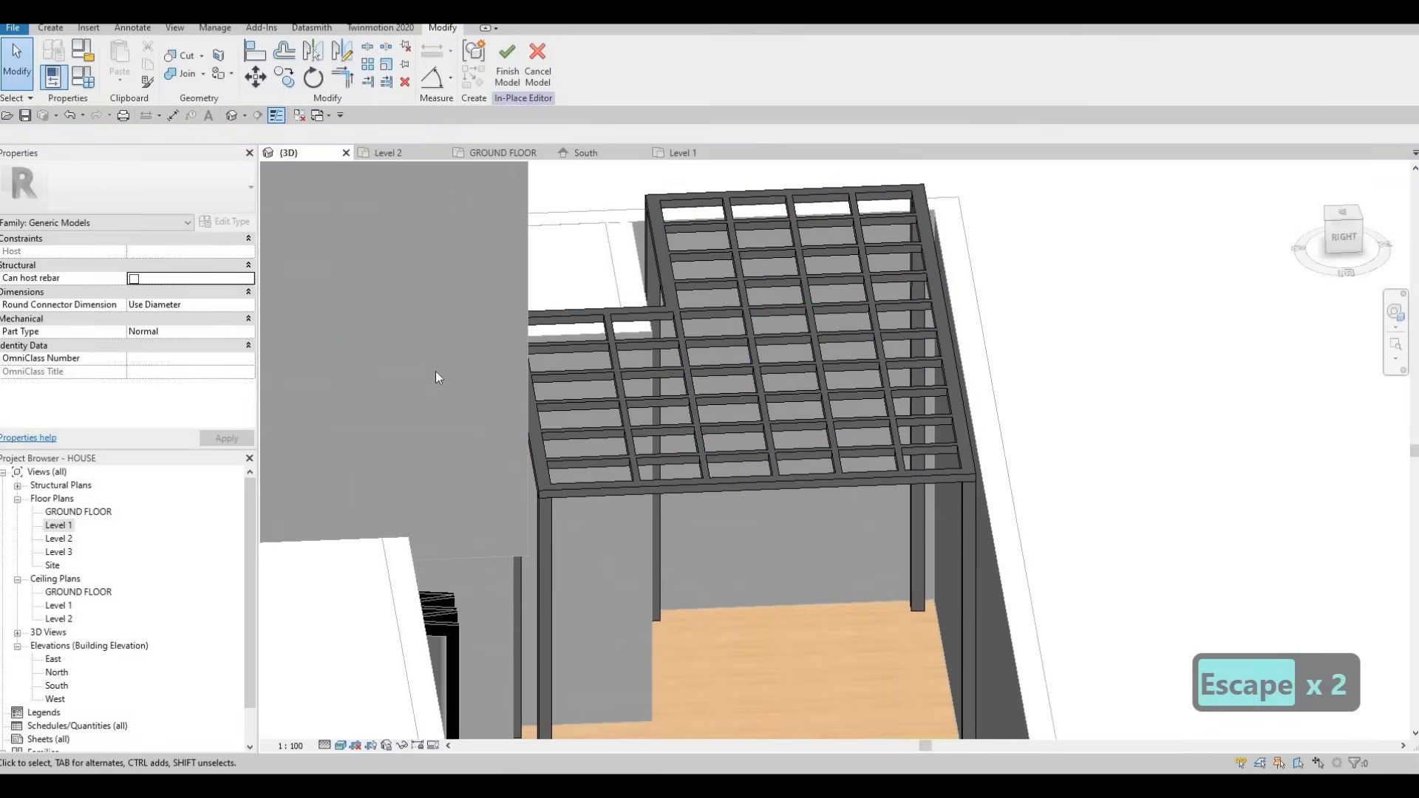
Switch to the Level 2 plan, bring the terrace grid into view and start a new extrusion
left_click(396, 151)
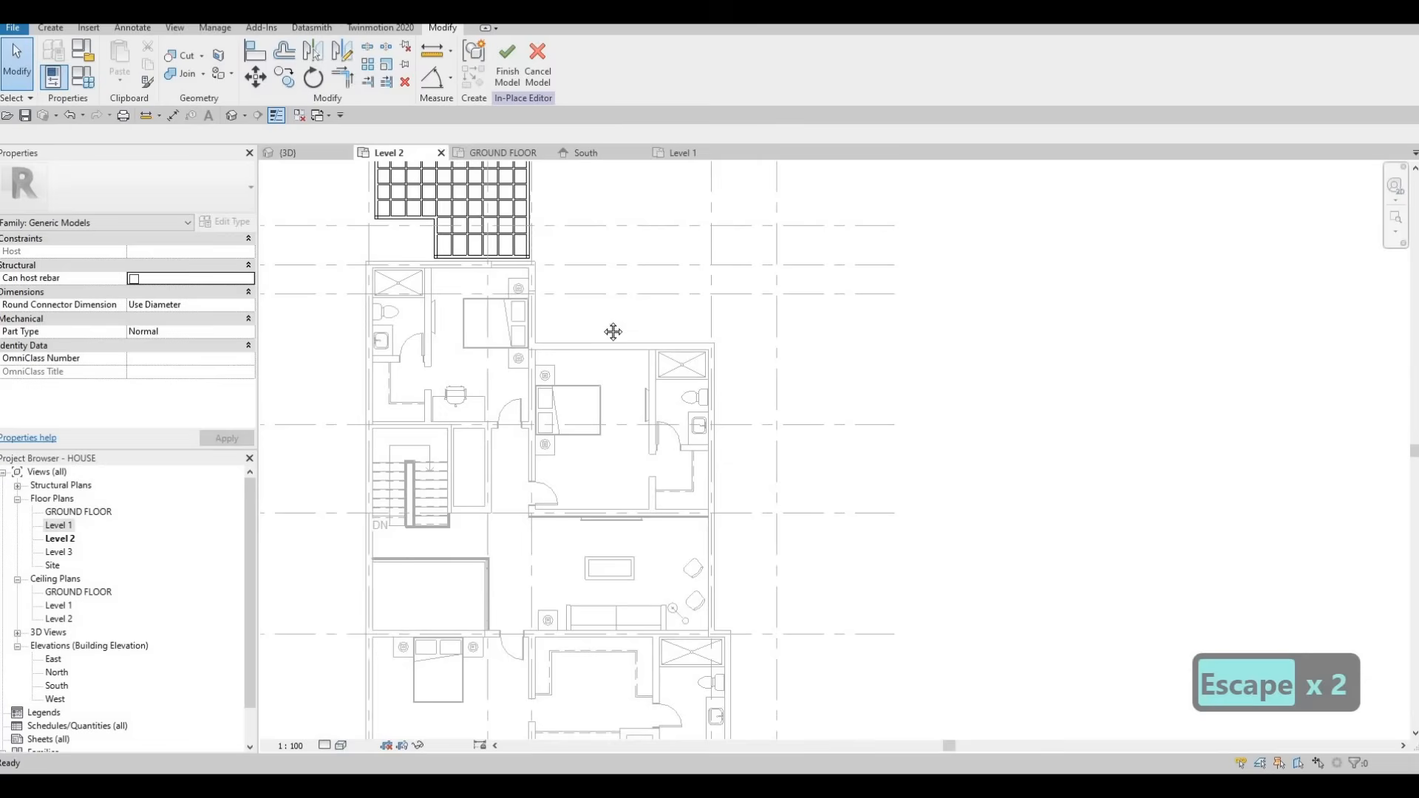
key("Escape")
left_click(543, 294)
scroll(539, 266, "up", 3)
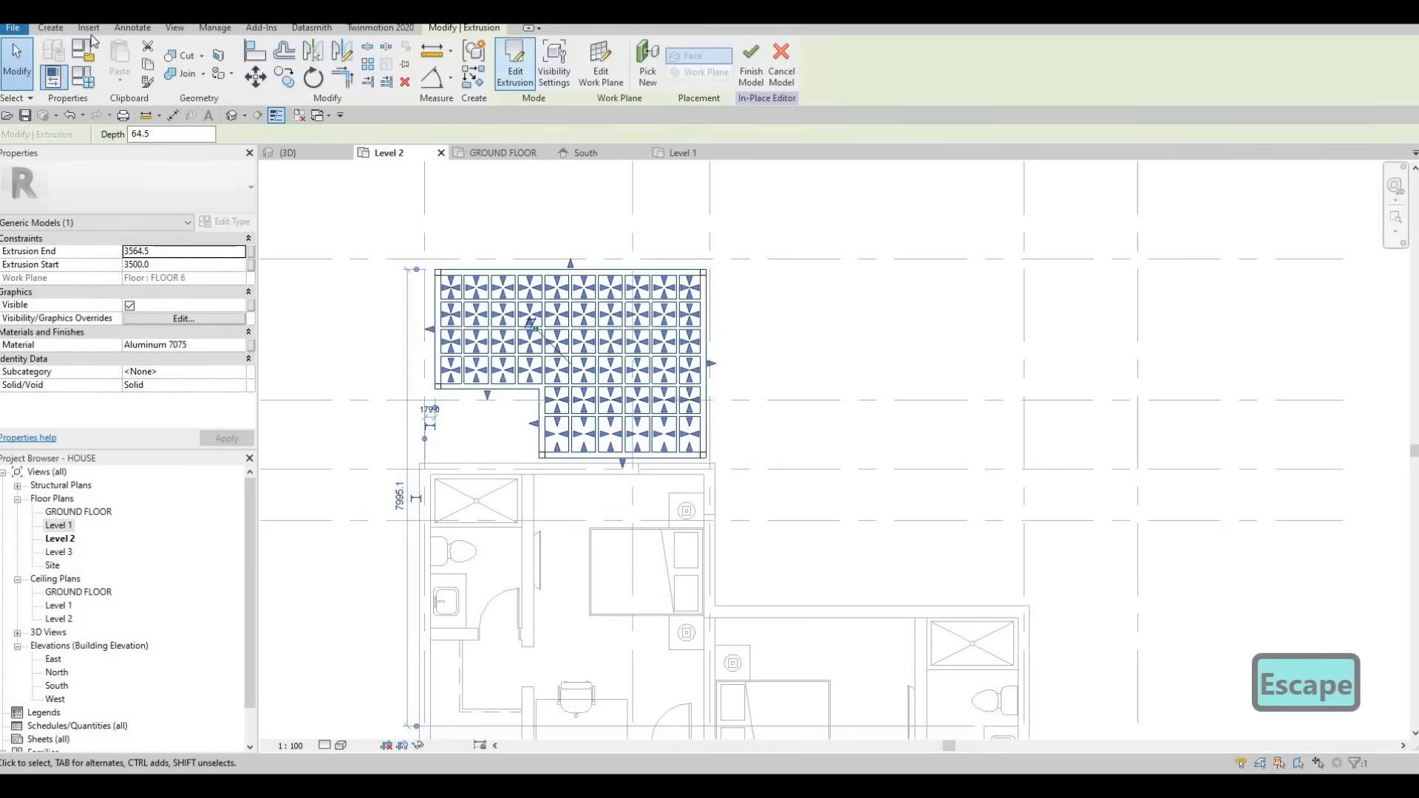
key("Escape")
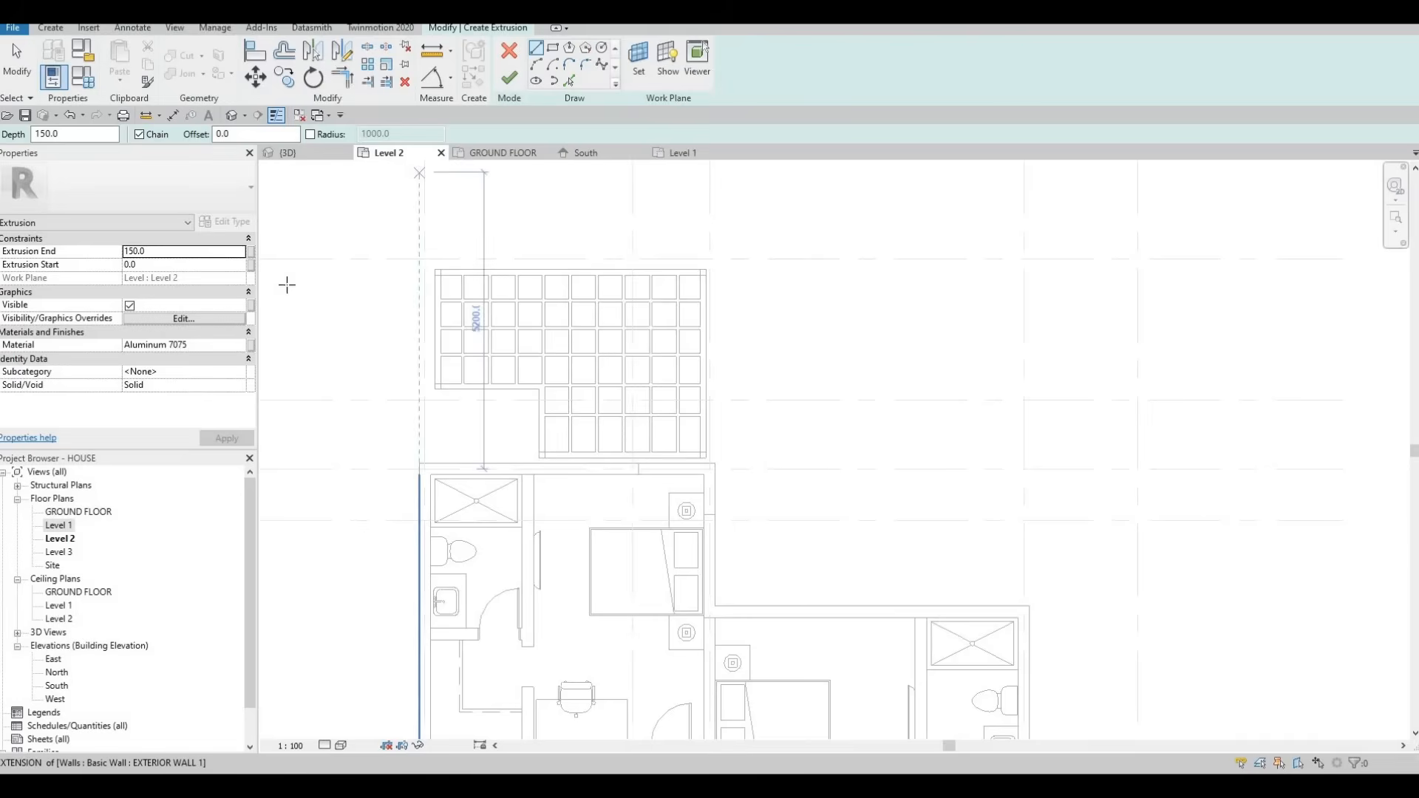
Set the new extrusion's material to Glass, Clear Glazing
left_click(244, 346)
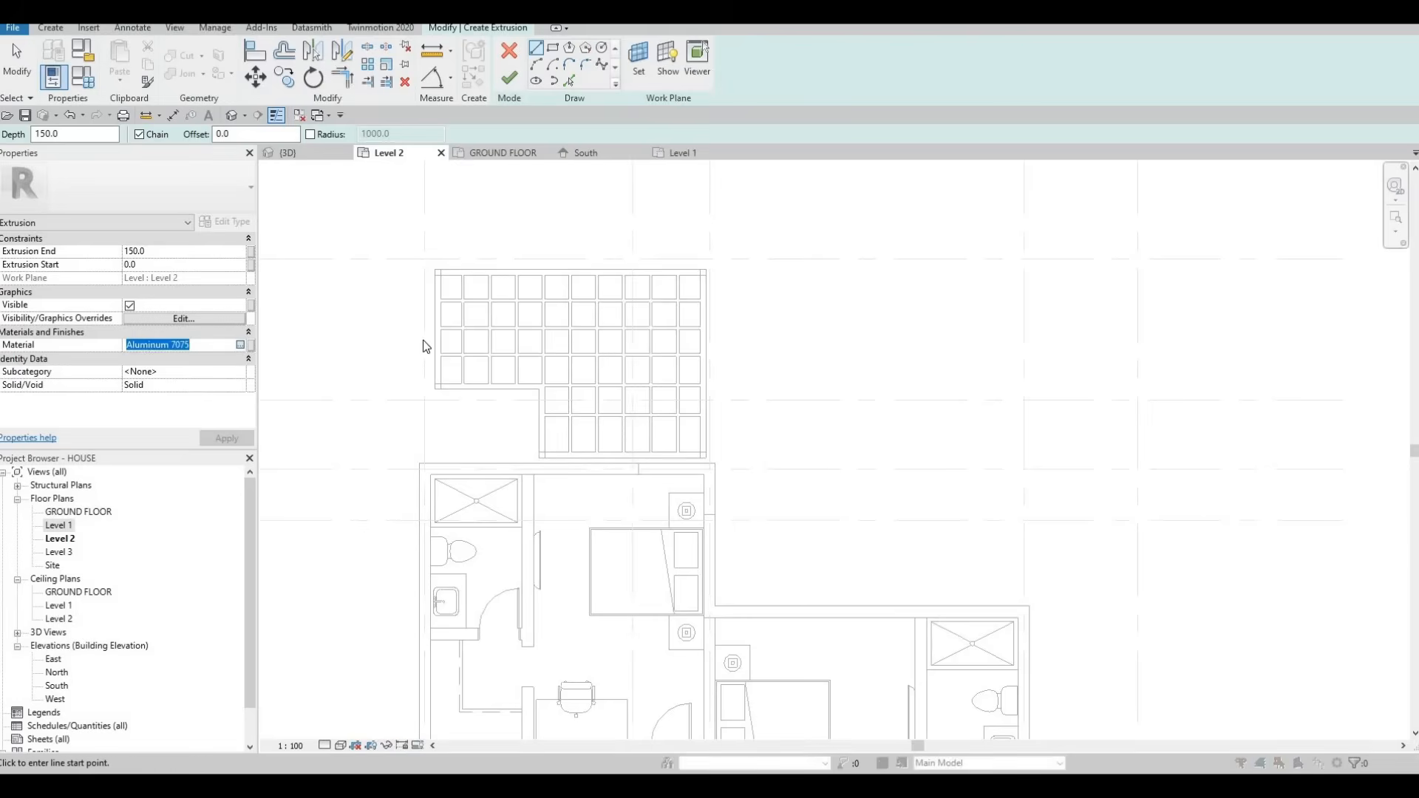
scroll(484, 173, "up", 1)
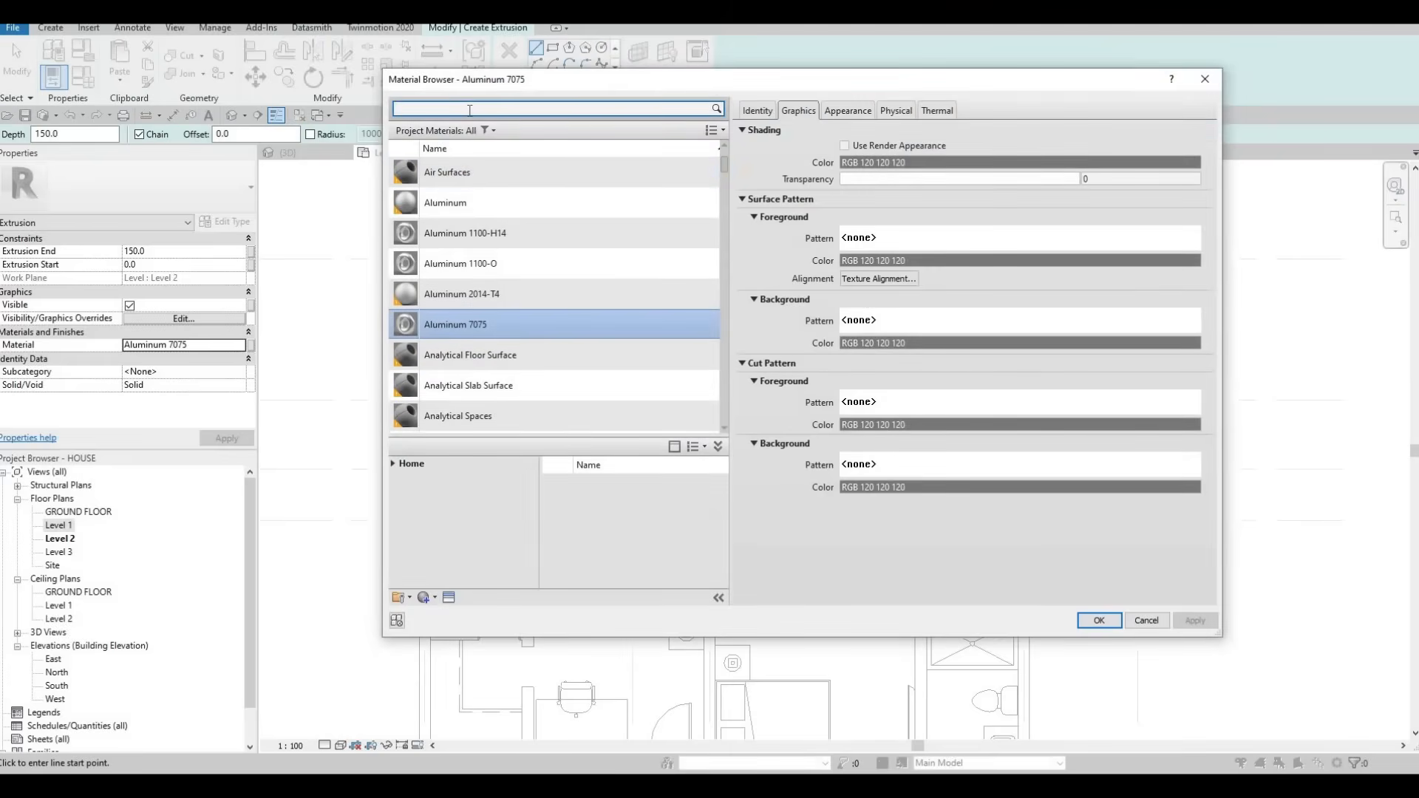
left_click(469, 109)
type("GLASS")
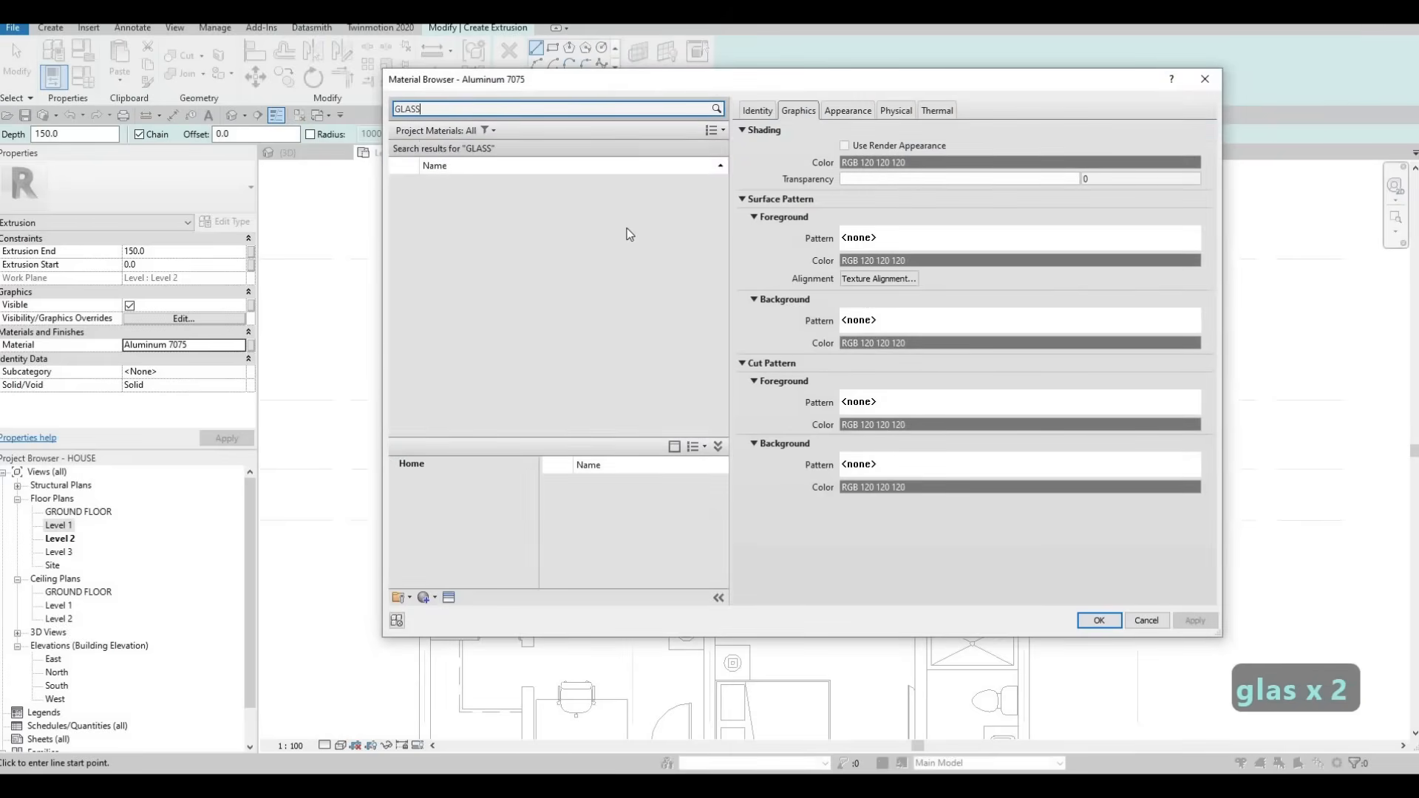
scroll(558, 377, "down", 5)
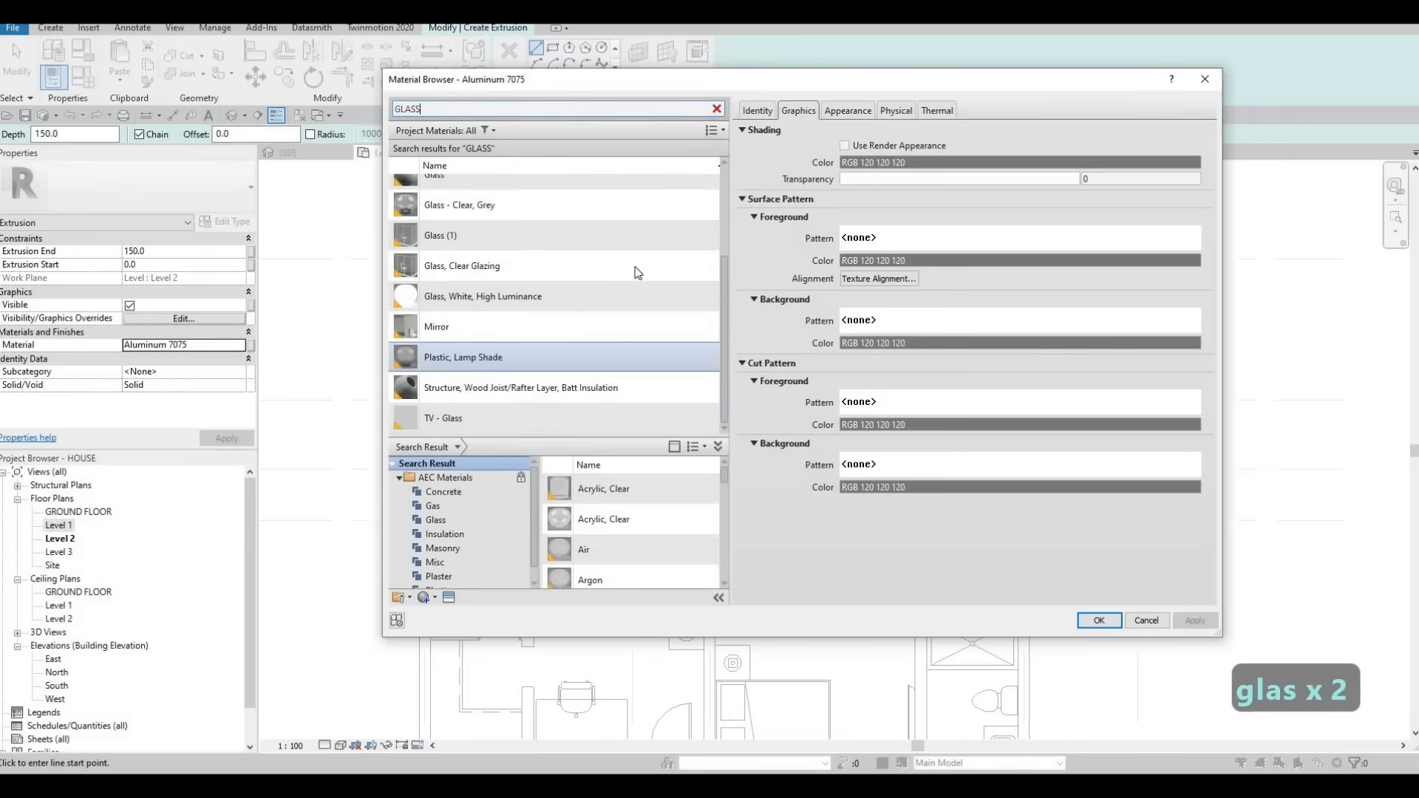
left_click(562, 266)
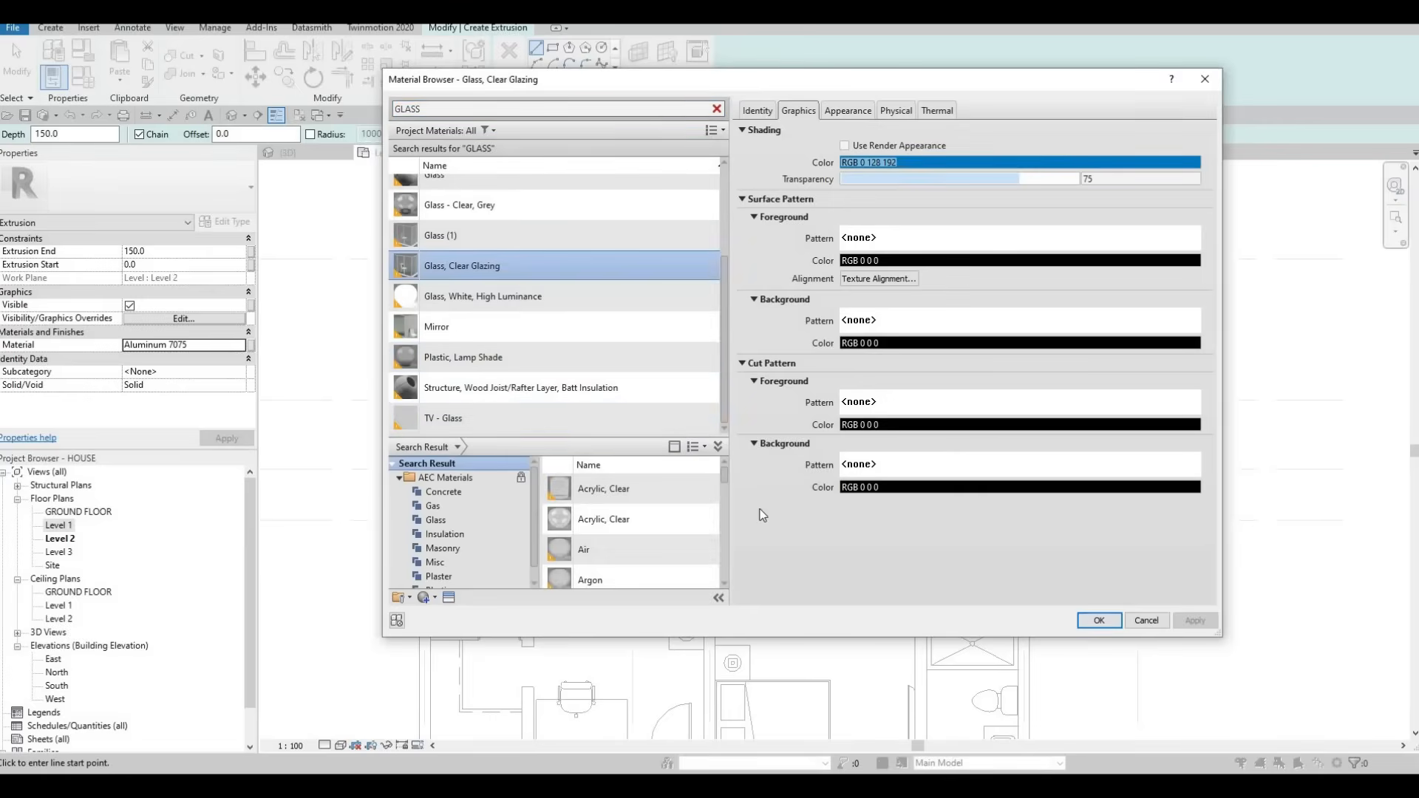
left_click(1099, 620)
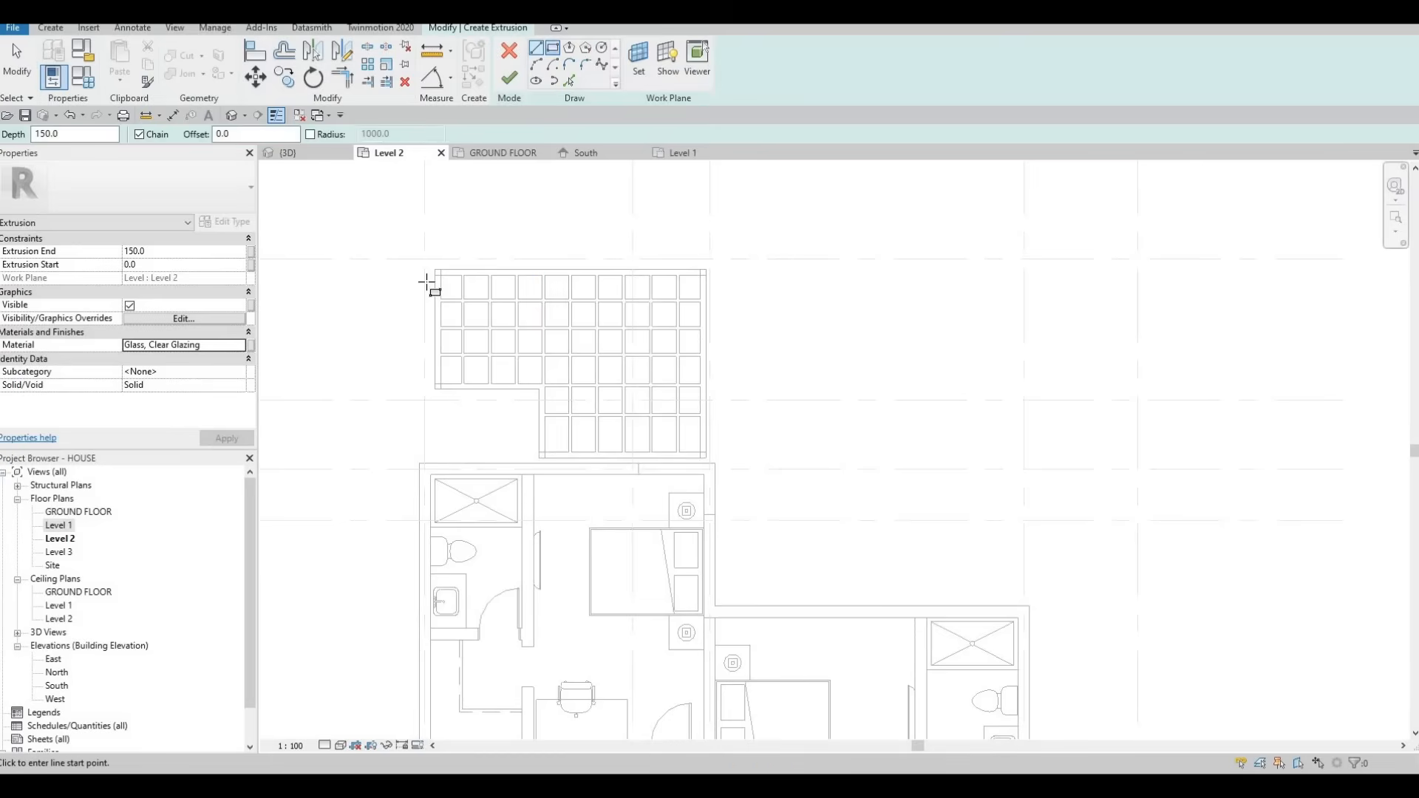
Set the extrusion's work plane by picking the aluminium grid frame as the plane
scroll(447, 288, "up", 5)
left_click(426, 286)
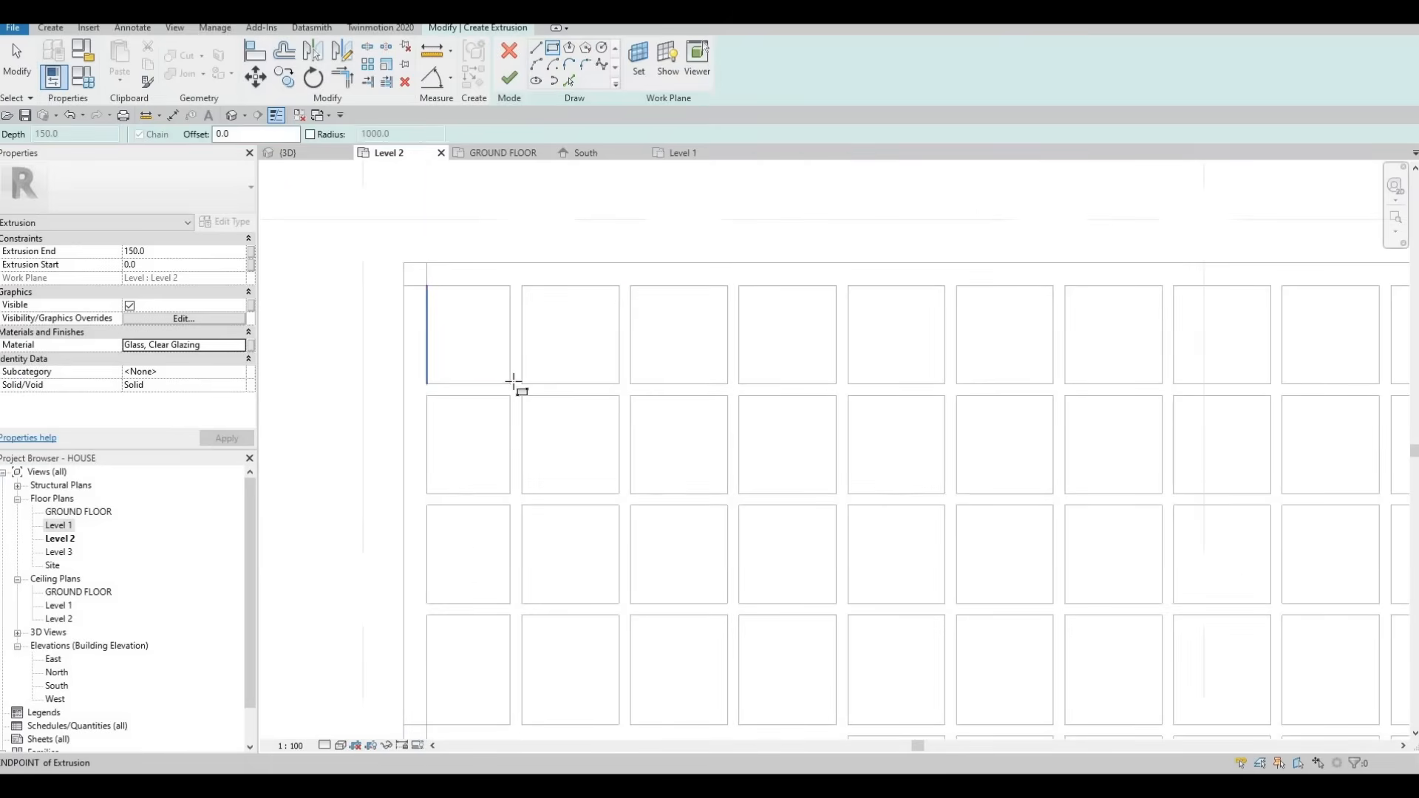
key("Escape")
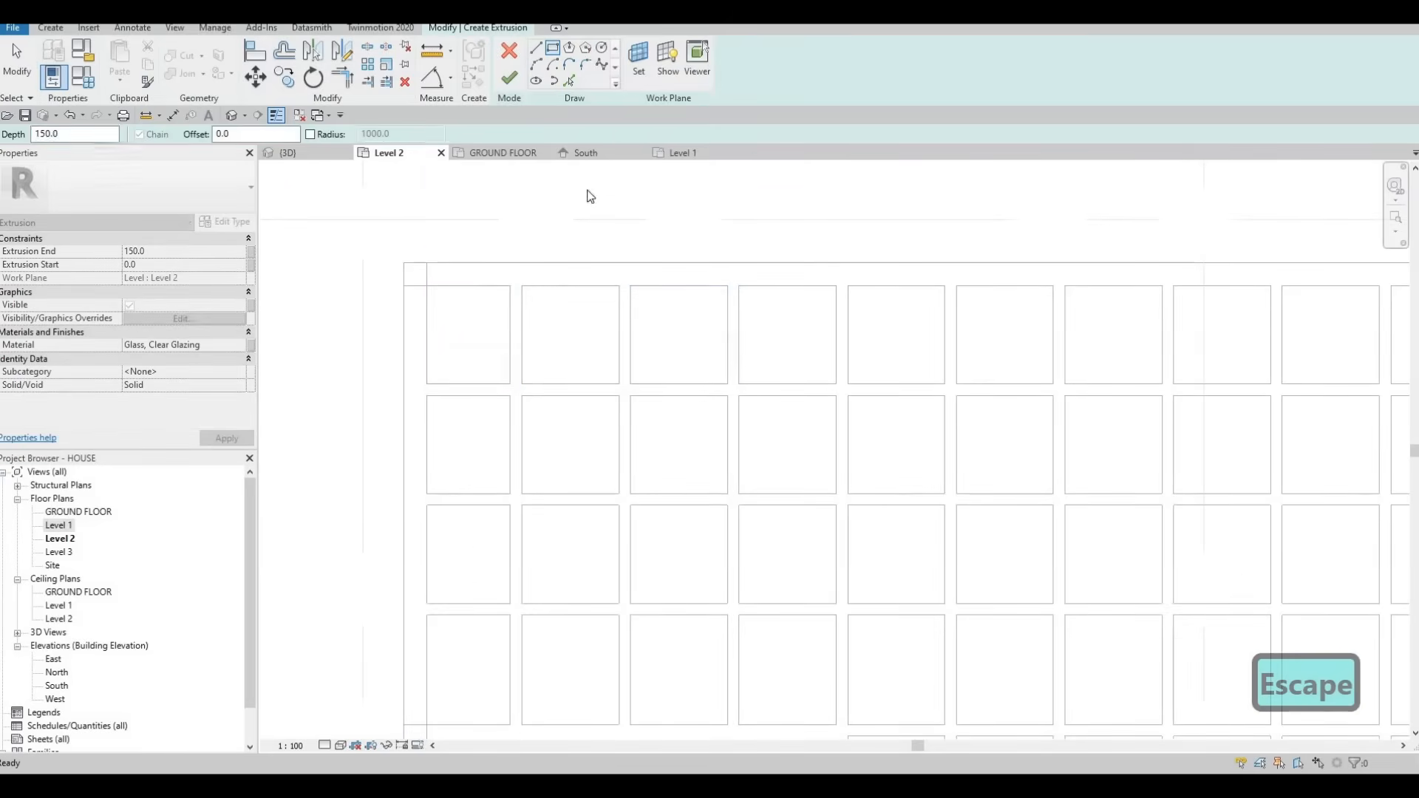
left_click(637, 59)
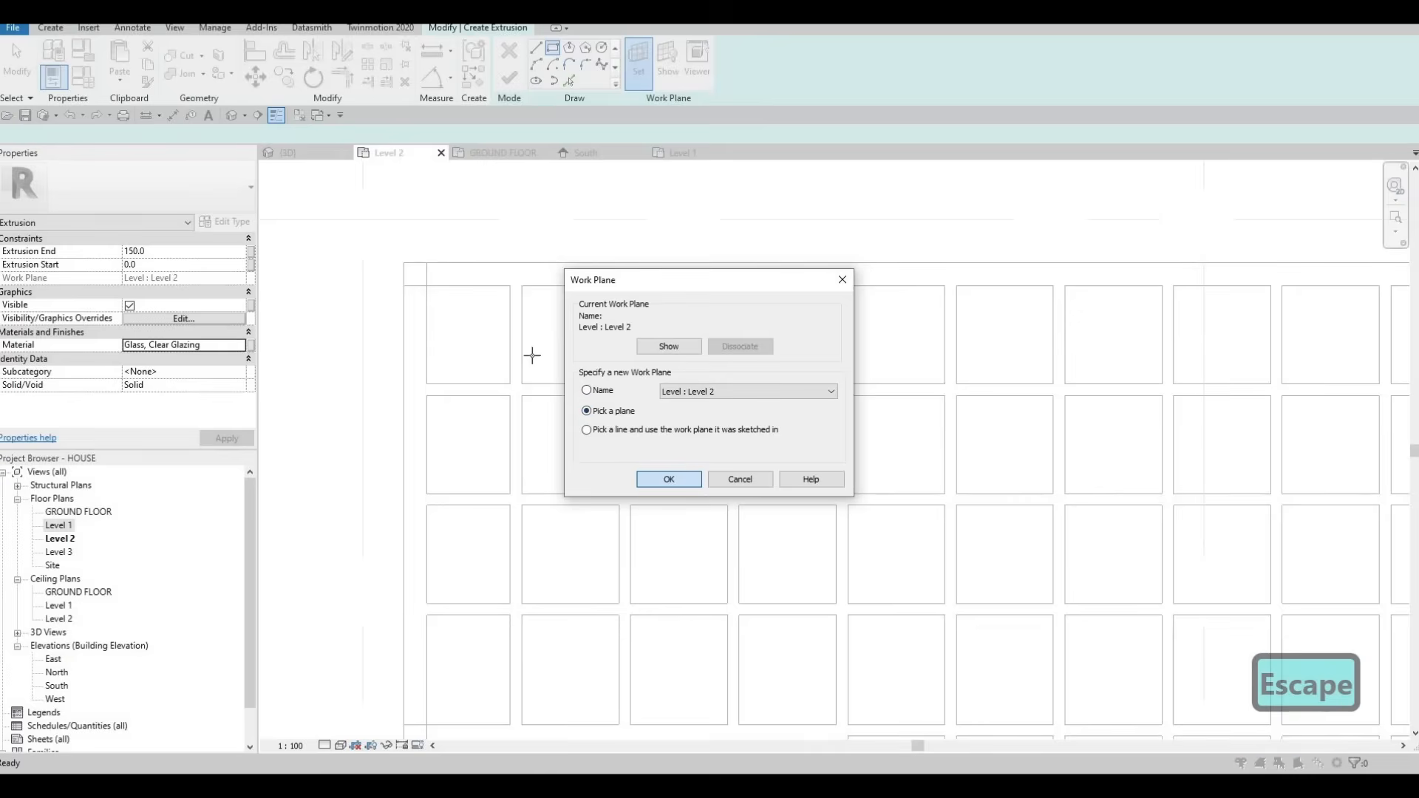
left_click(535, 266)
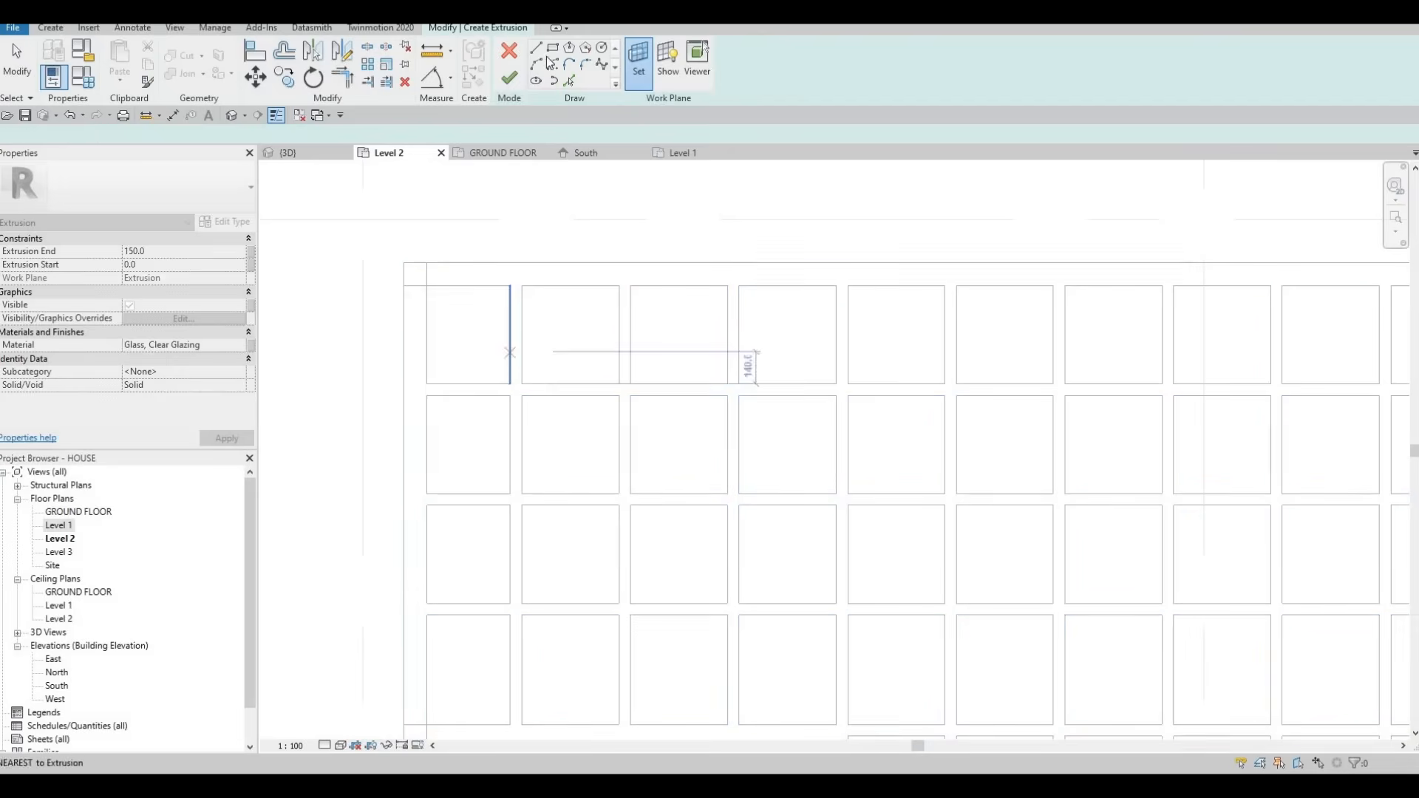
Sketch rectangles filling the four openings of the grid's westernmost column
left_click(553, 48)
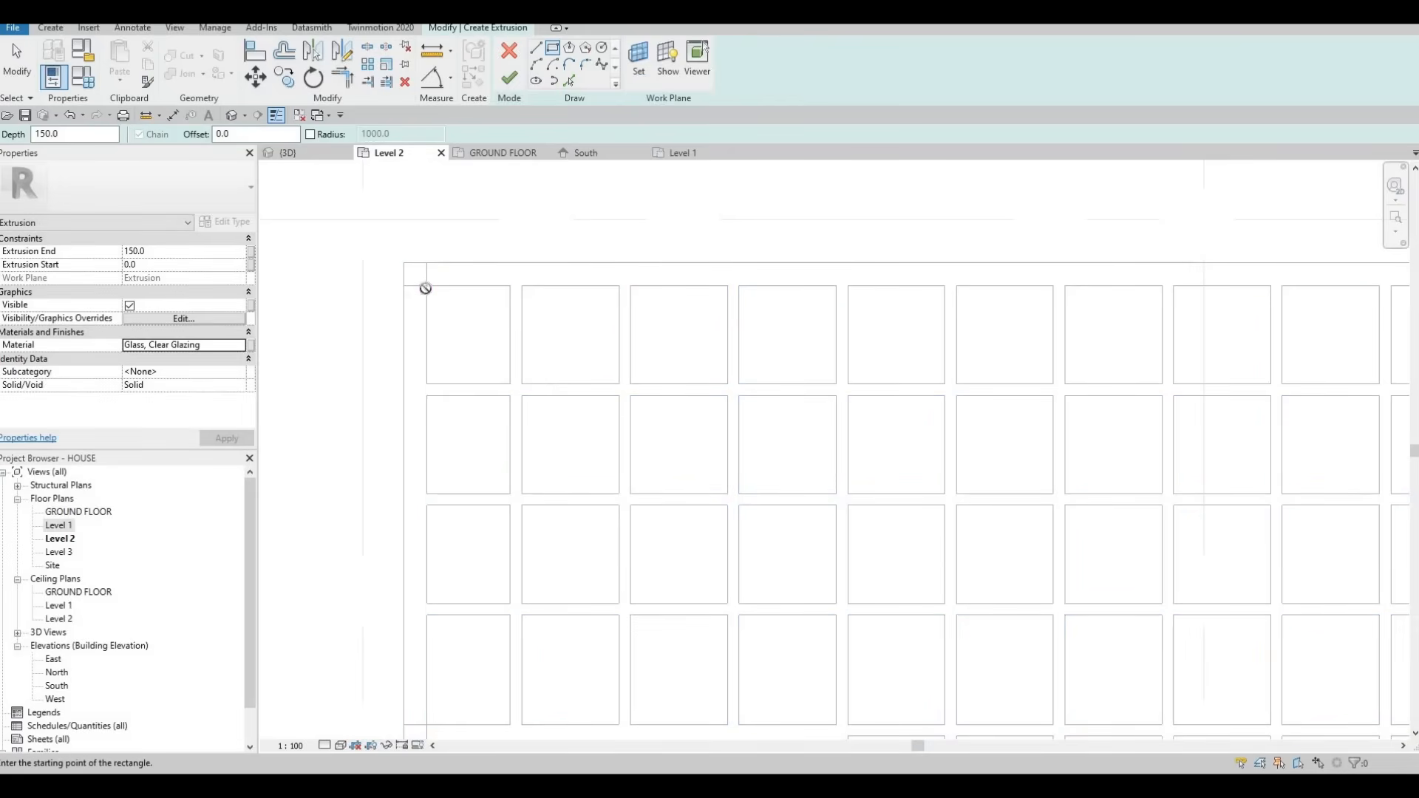
left_click(509, 382)
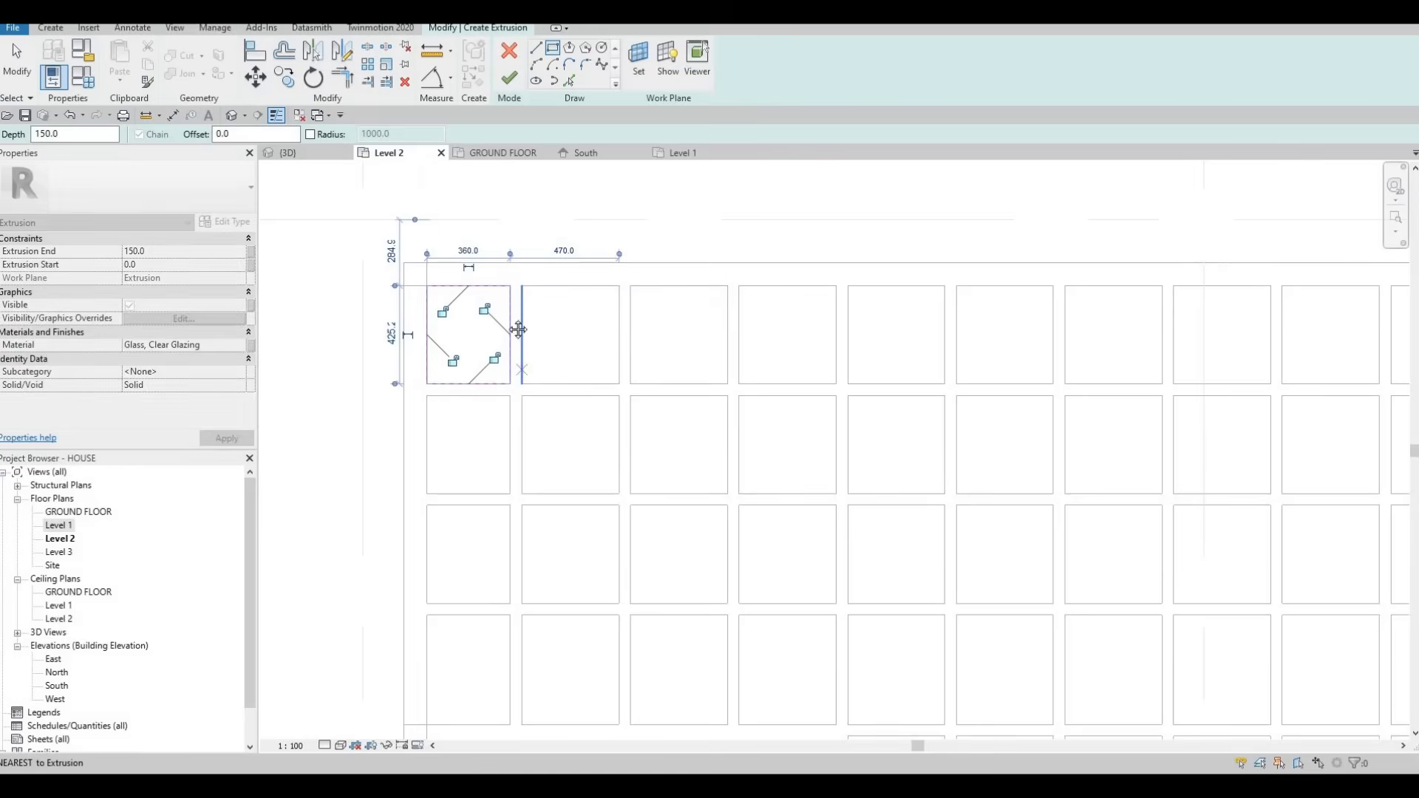
scroll(481, 288, "down", 2)
left_click(468, 275)
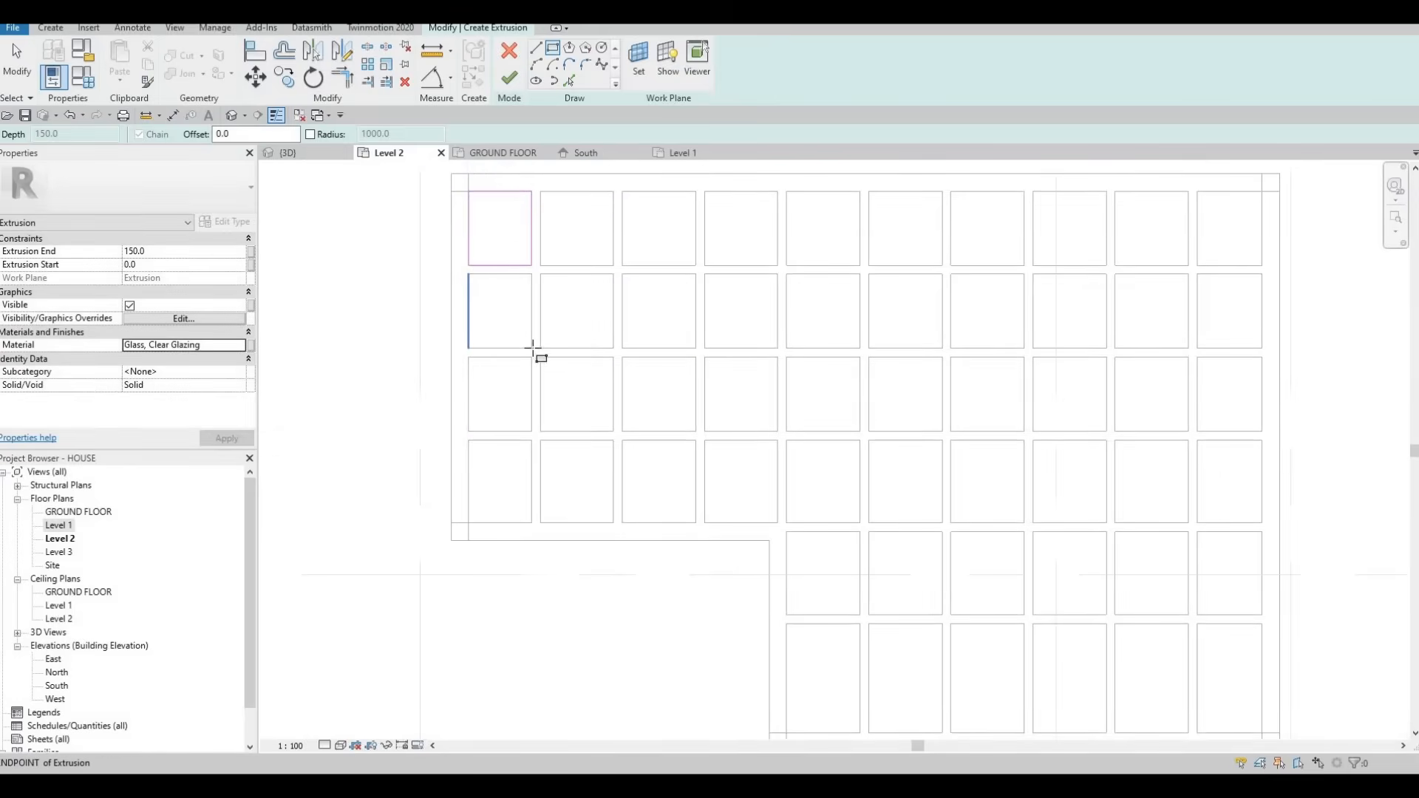
left_click(531, 348)
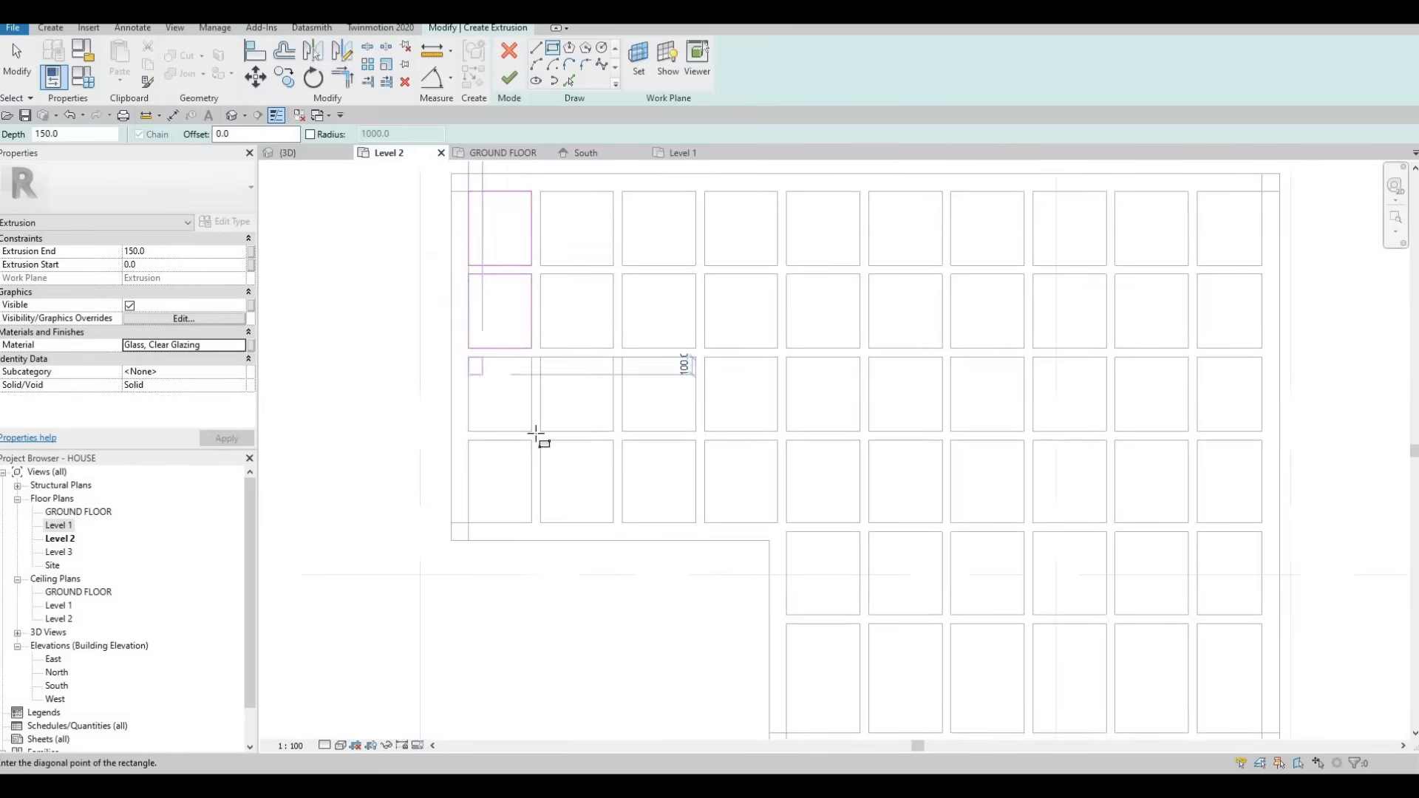
left_click(531, 431)
left_click(469, 441)
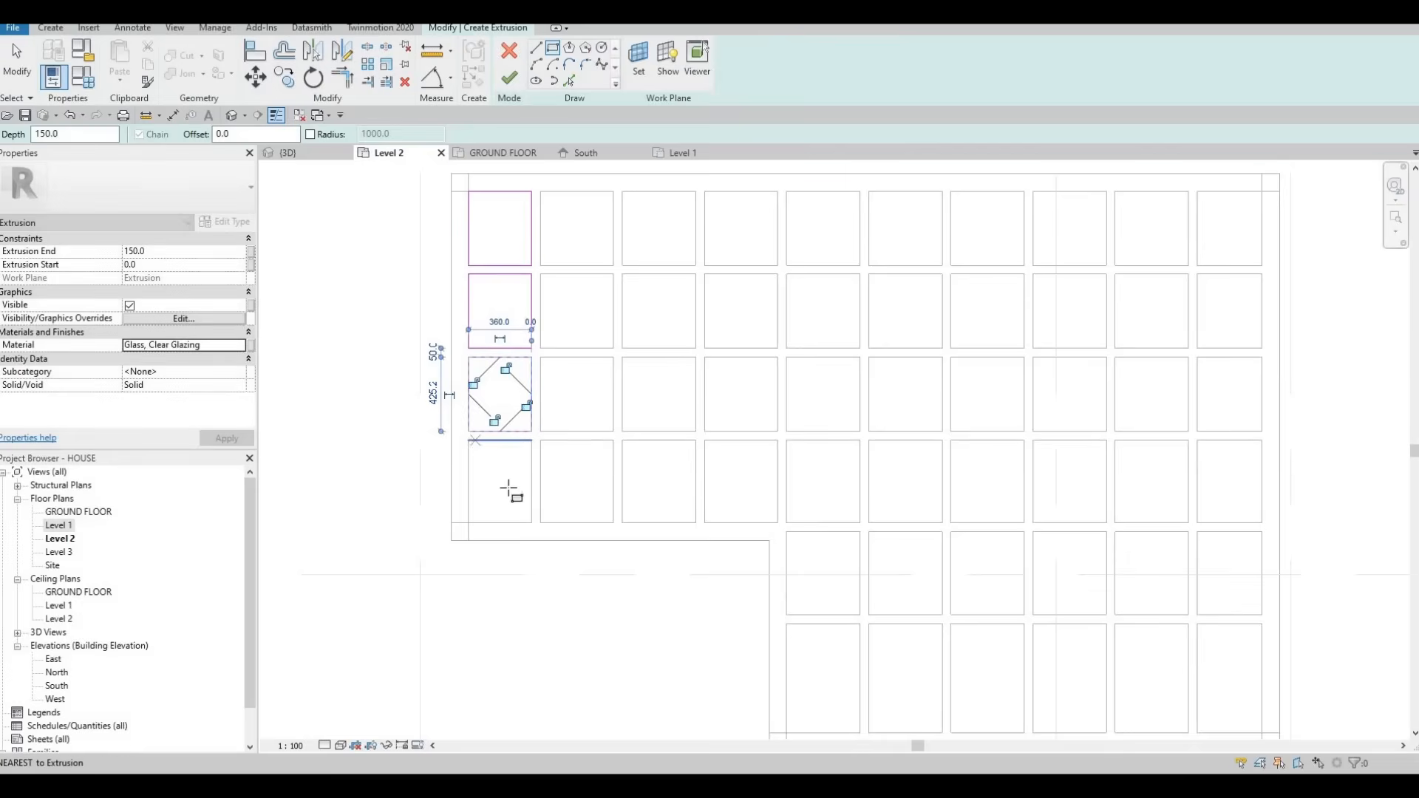
left_click(531, 522)
key("Escape")
key("Escape")
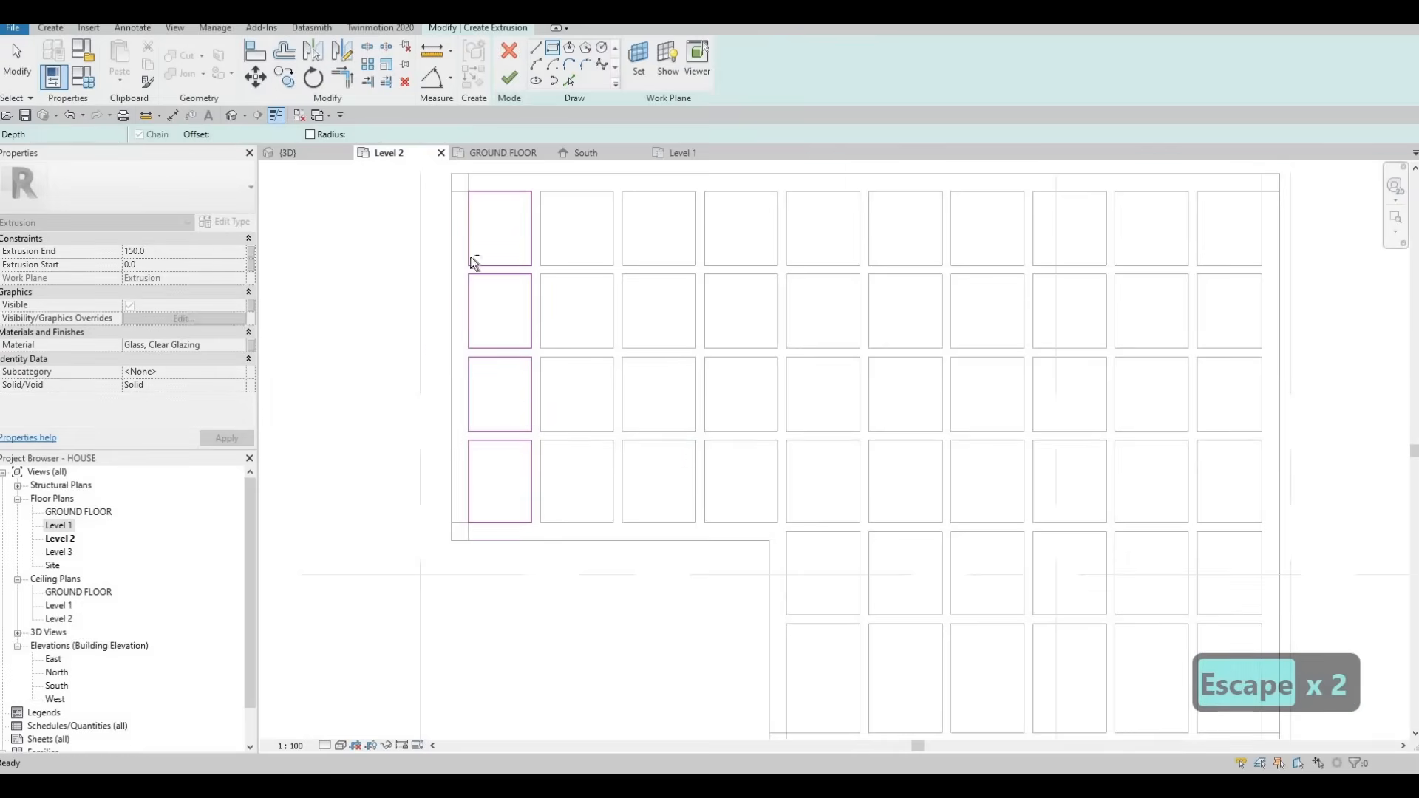
Copy the four glass rectangles by their top midpoint into the second and third grid columns from the west
left_click_drag(431, 178, 543, 564)
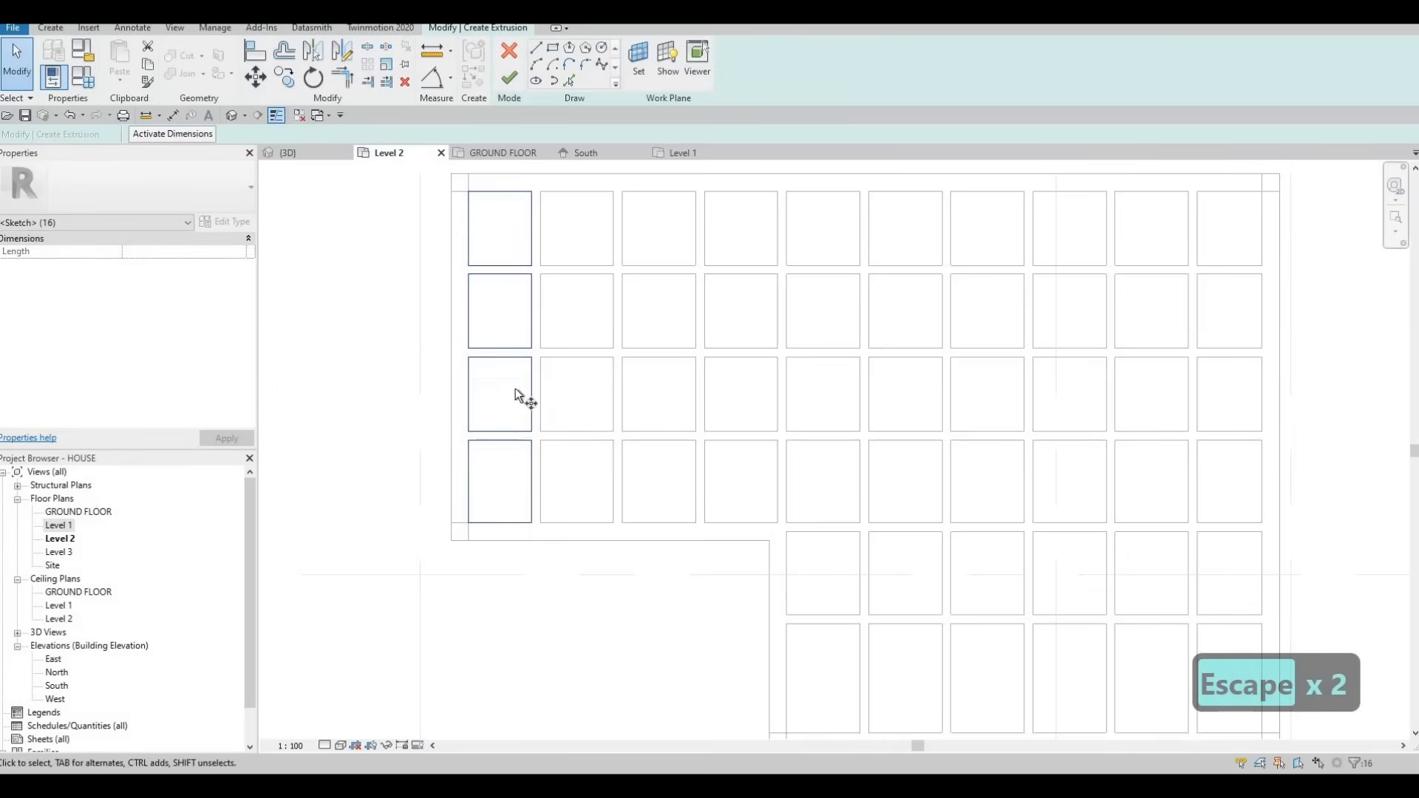
key("c")
key("o")
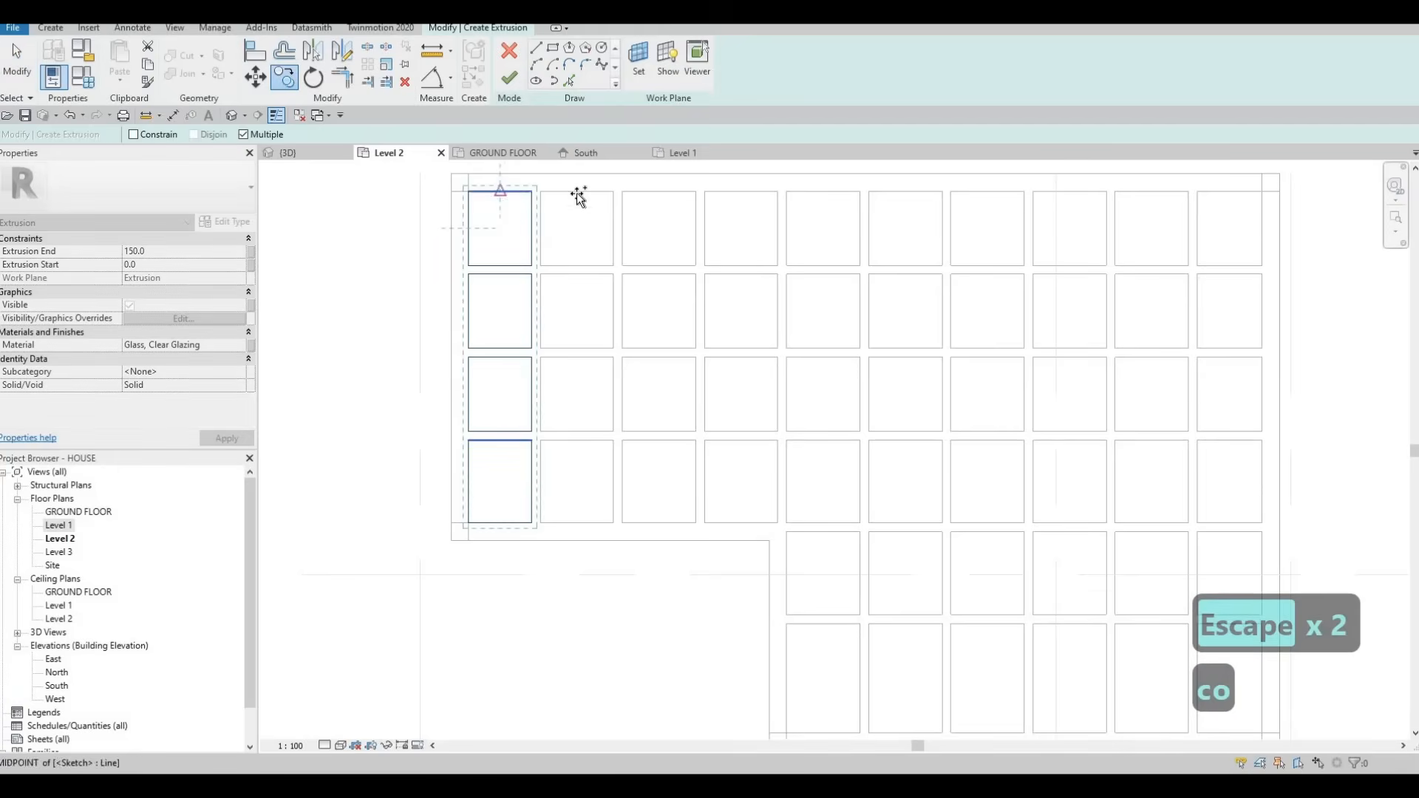
left_click(577, 192)
left_click(657, 191)
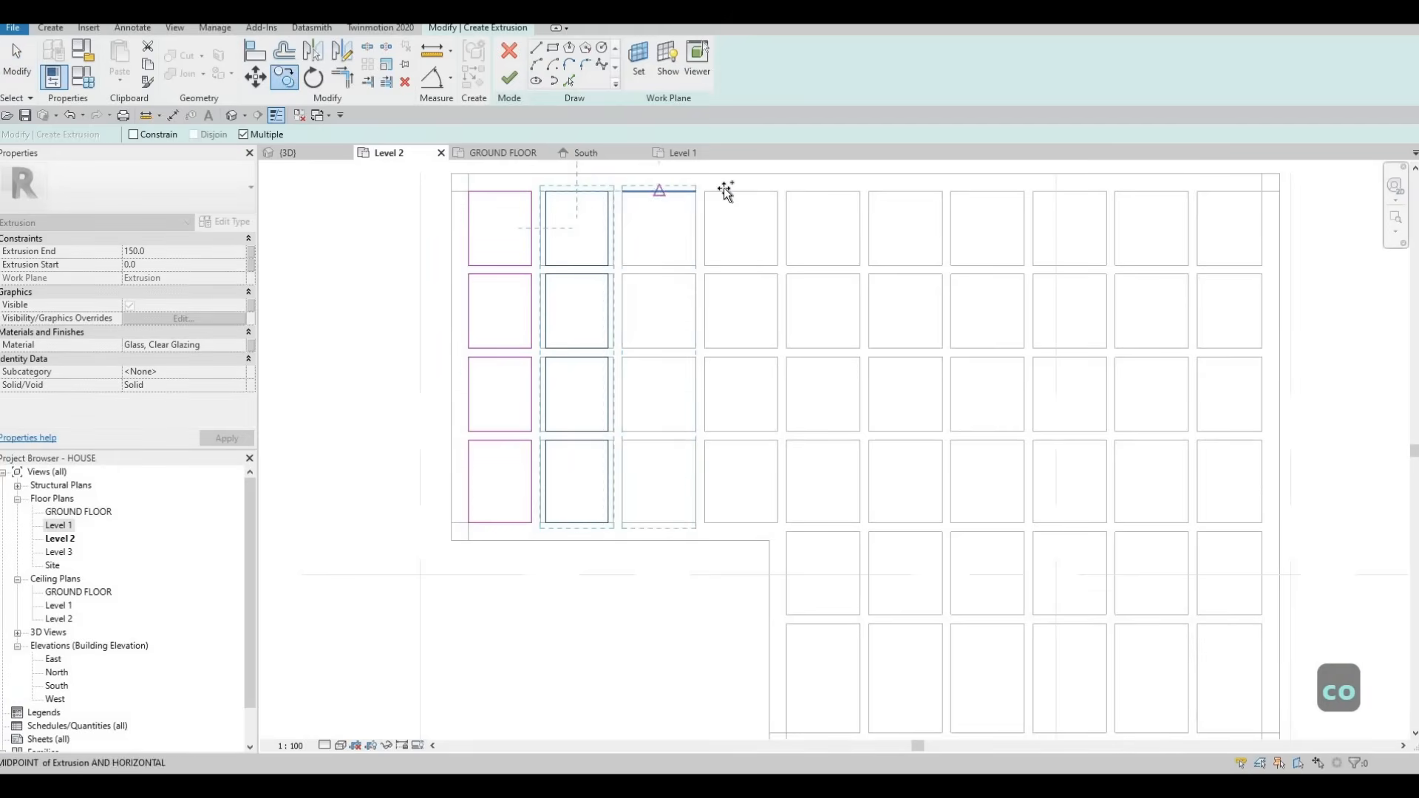
key("Escape")
Align the west edge of the second column's northernmost glass rectangle with the west edge of its grid opening
scroll(732, 233, "up", 2)
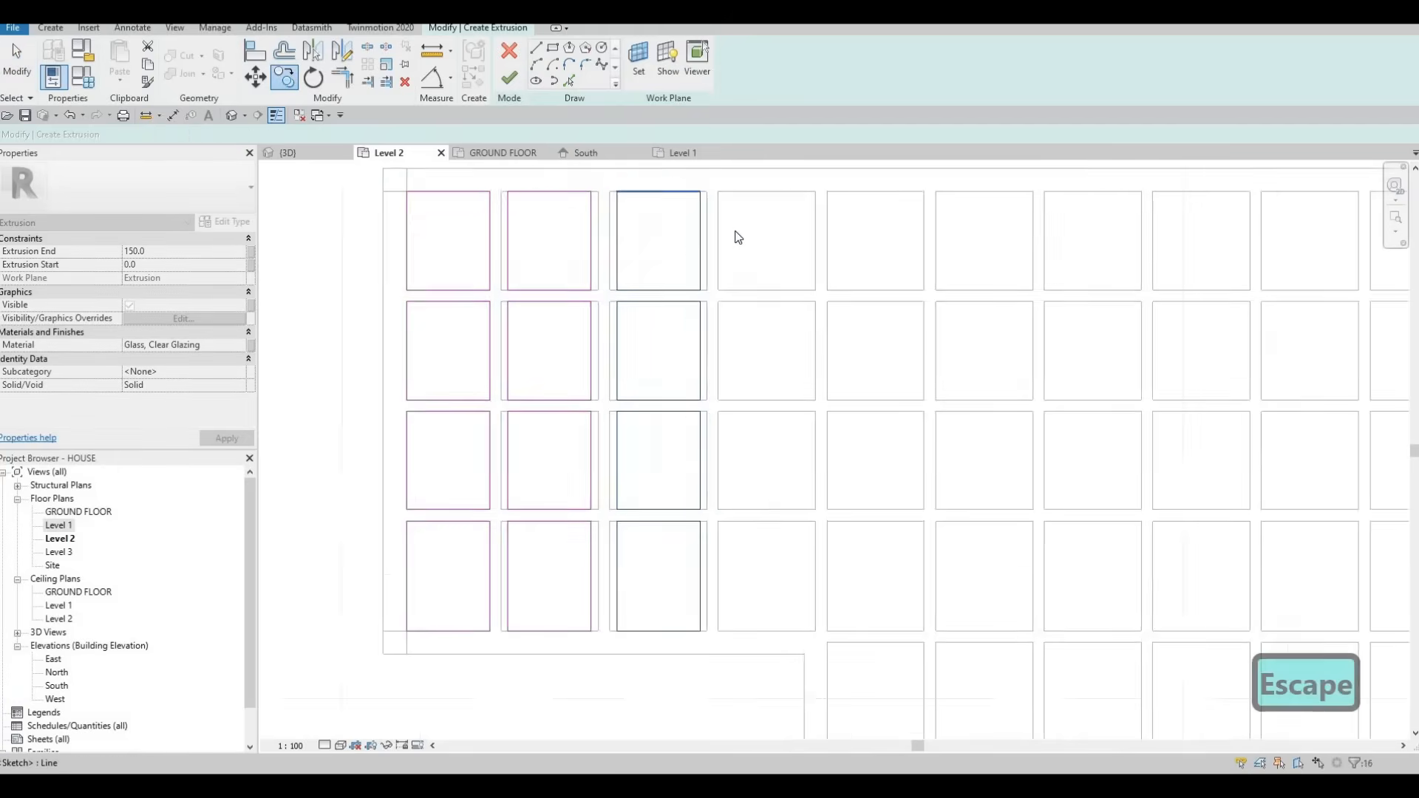
scroll(577, 256, "down", 3)
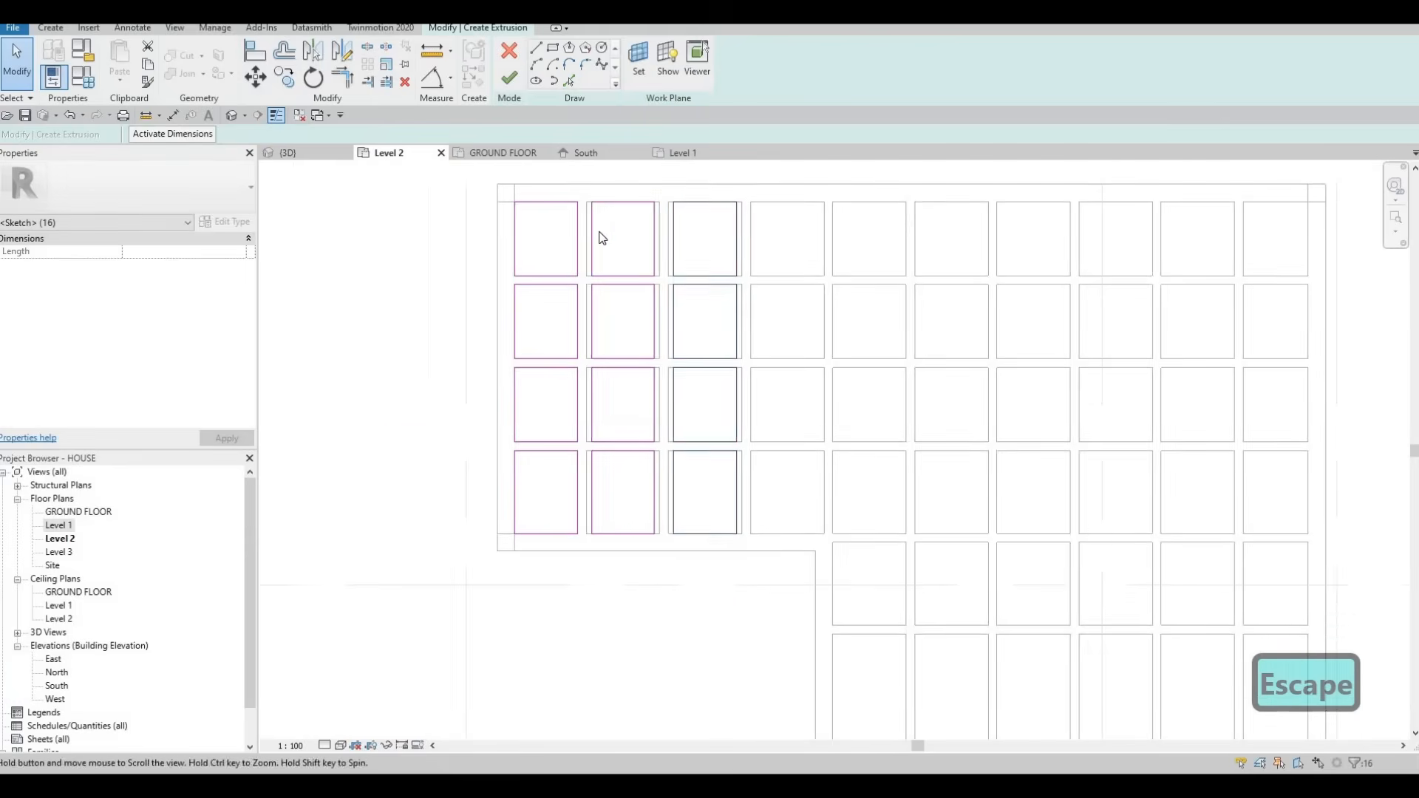
key("Escape")
key("a")
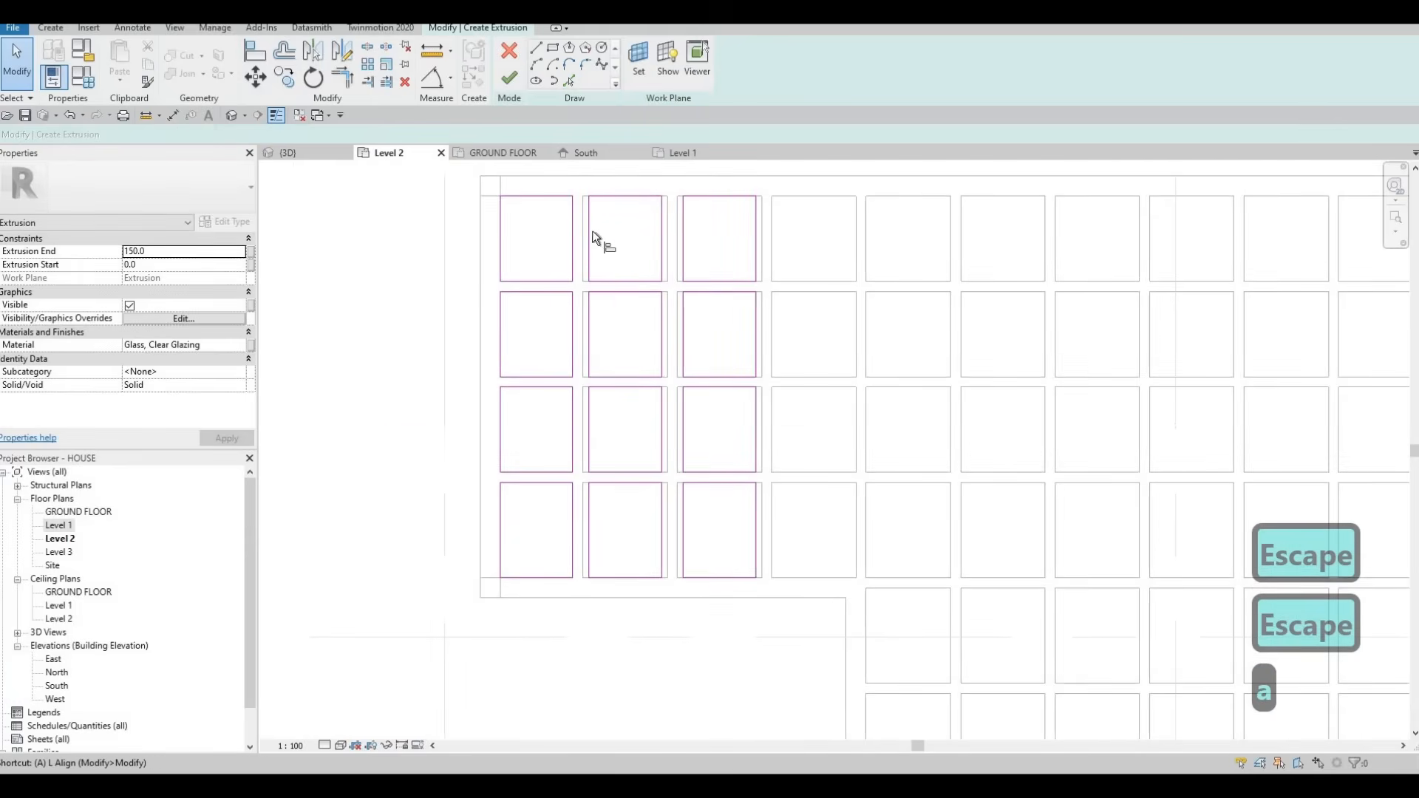
left_click(583, 228)
left_click(588, 231)
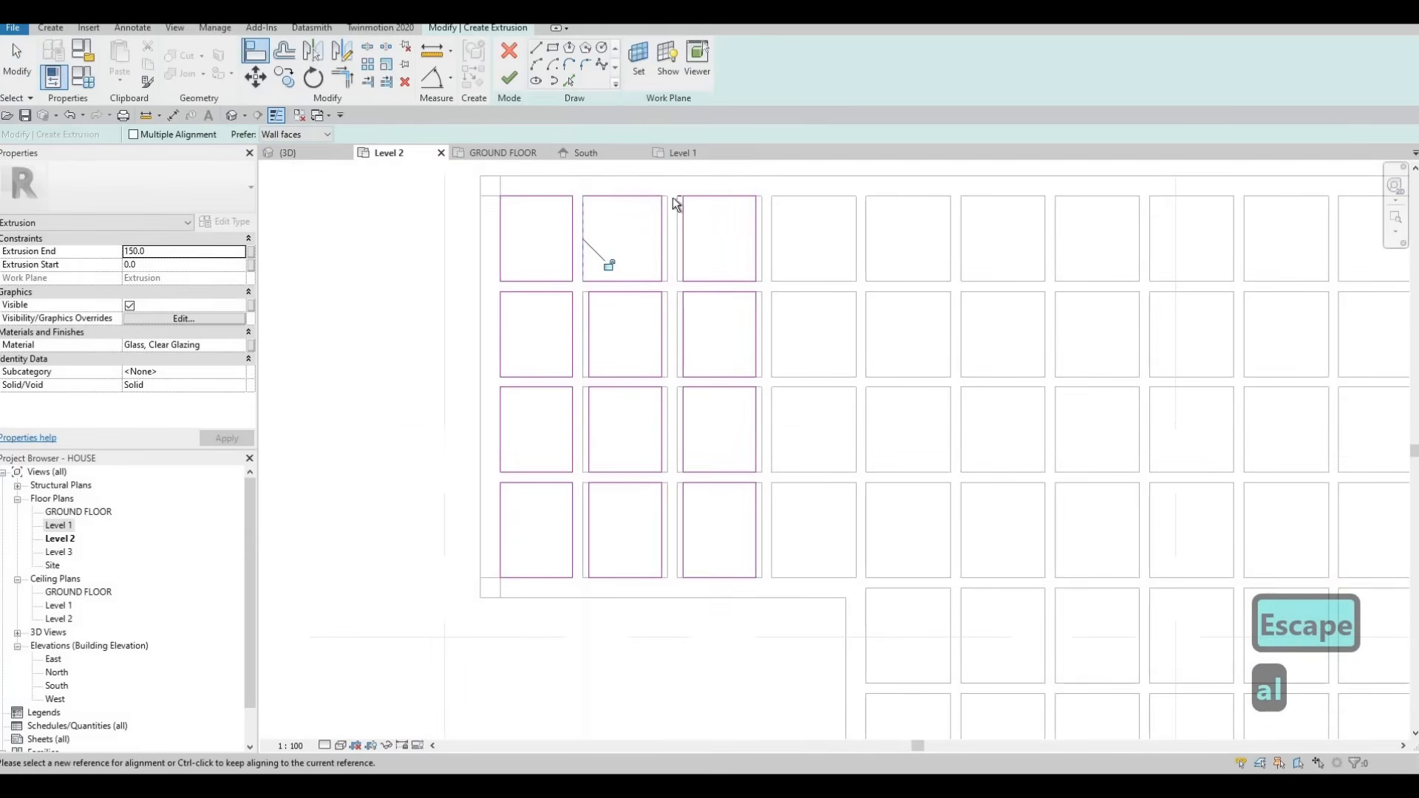
Delete the four copied glass rectangles in the third grid column from the west
key("Escape")
key("Escape")
left_click_drag(674, 185, 789, 617)
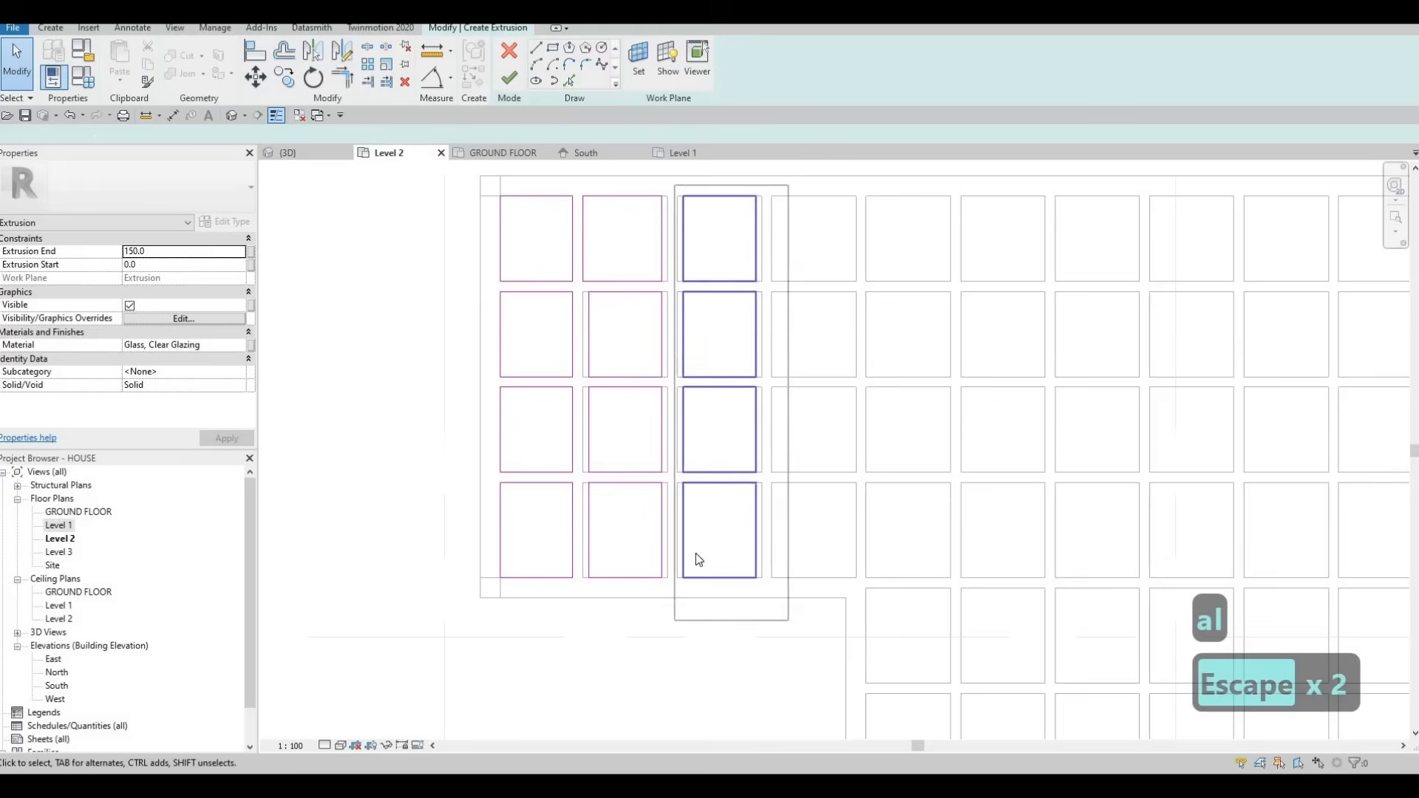
key("Delete")
key("a")
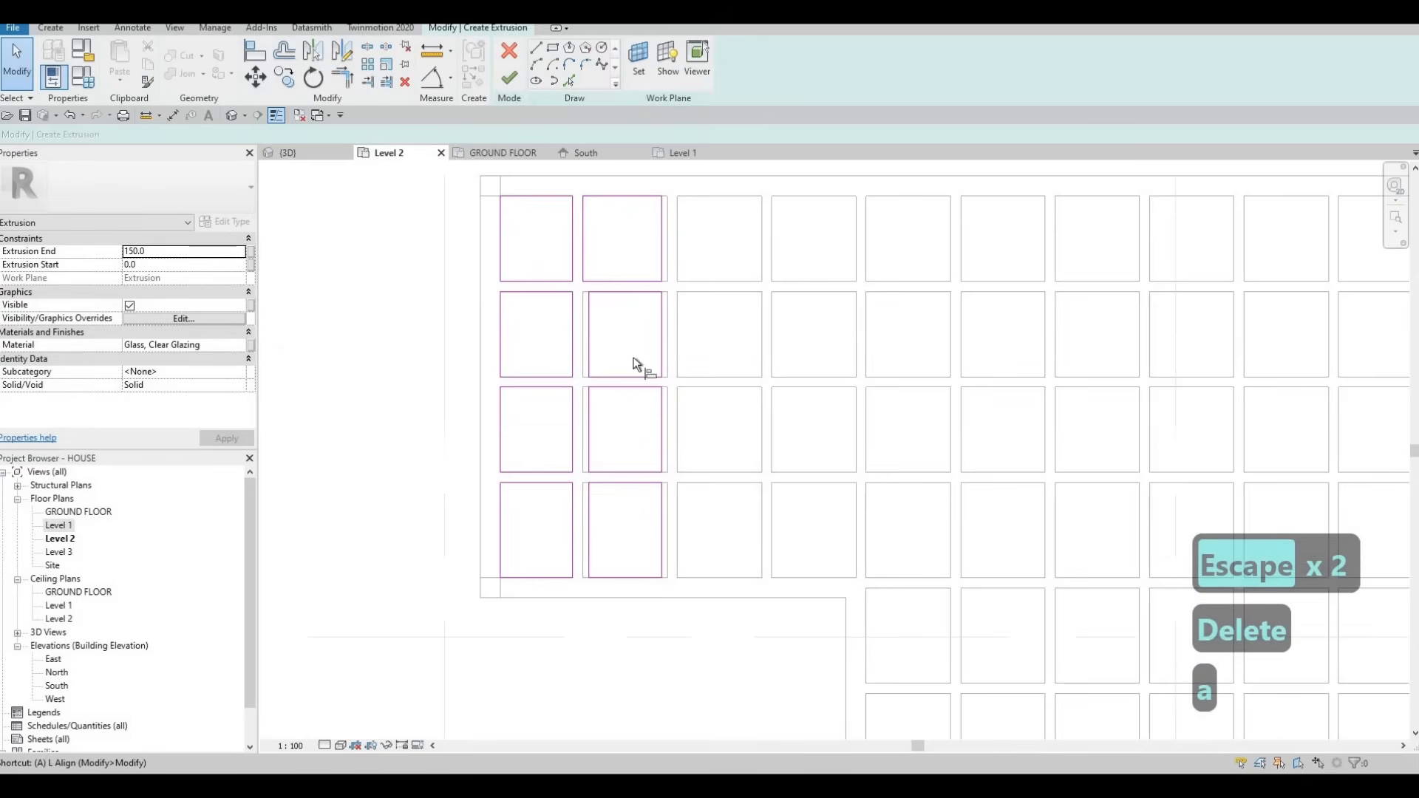
key("l")
key("Escape")
key("Escape")
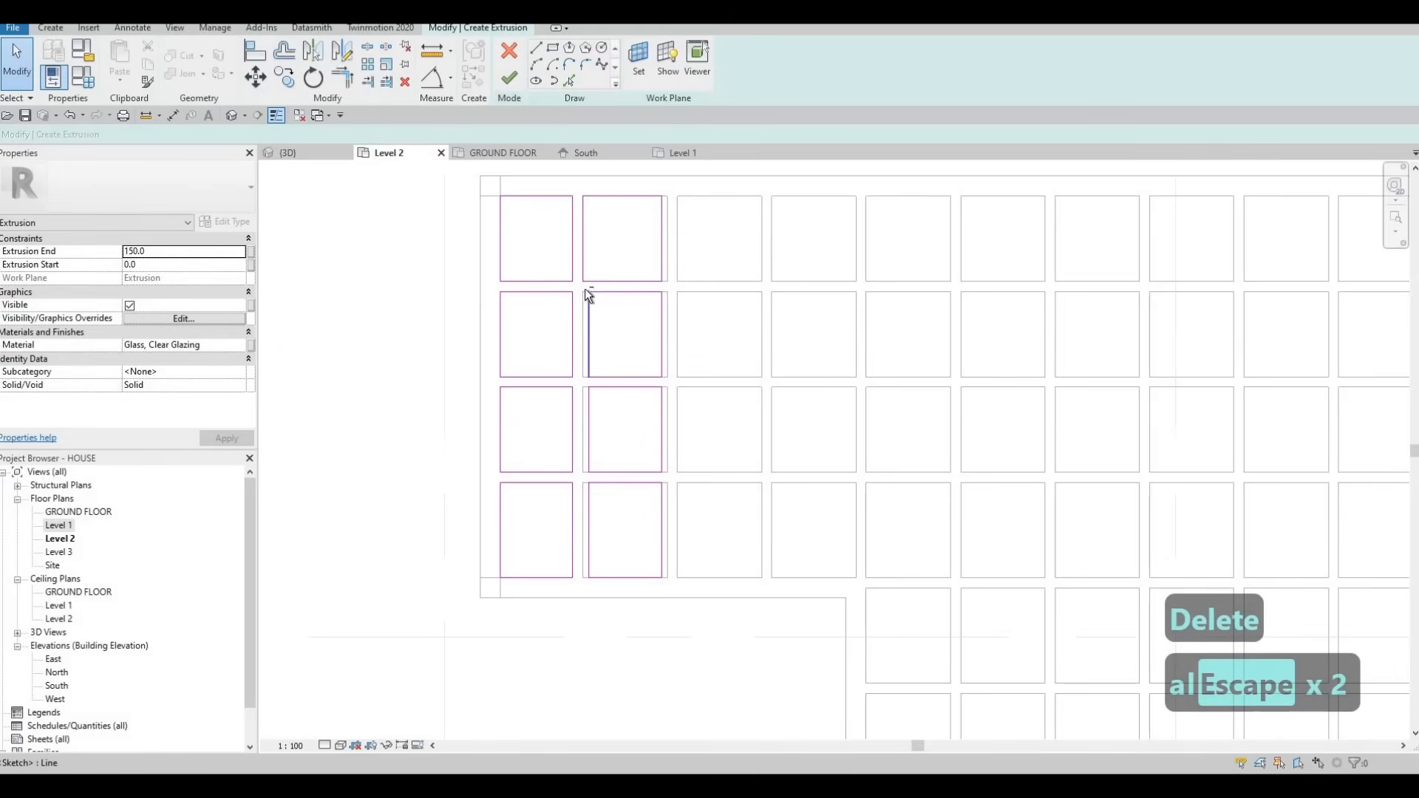
Move the second column's three lower glass rectangles west so their west edges meet their grid openings
left_click_drag(581, 286, 690, 602)
key("m")
key("v")
scroll(581, 291, "up", 4)
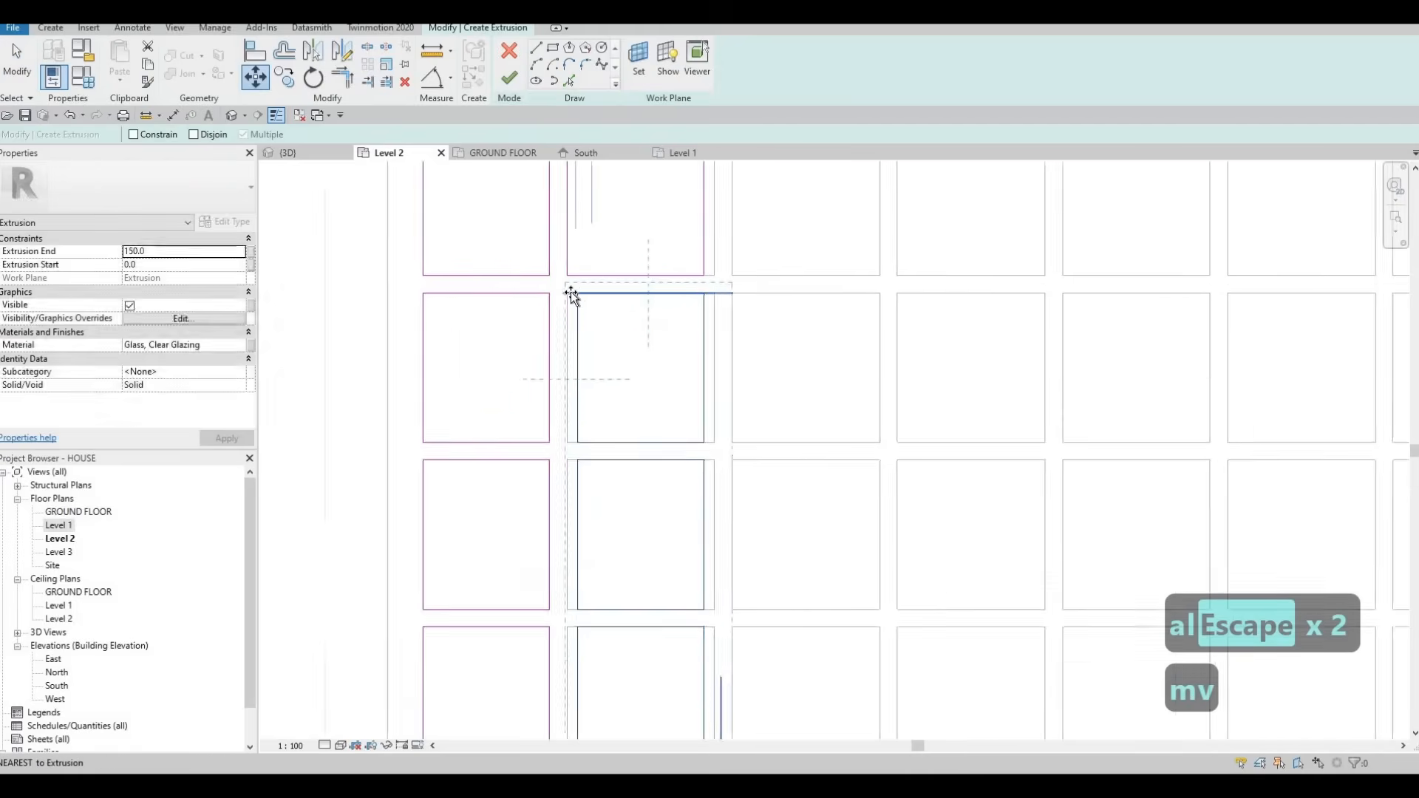
key("Escape")
key("Escape")
key("Escape")
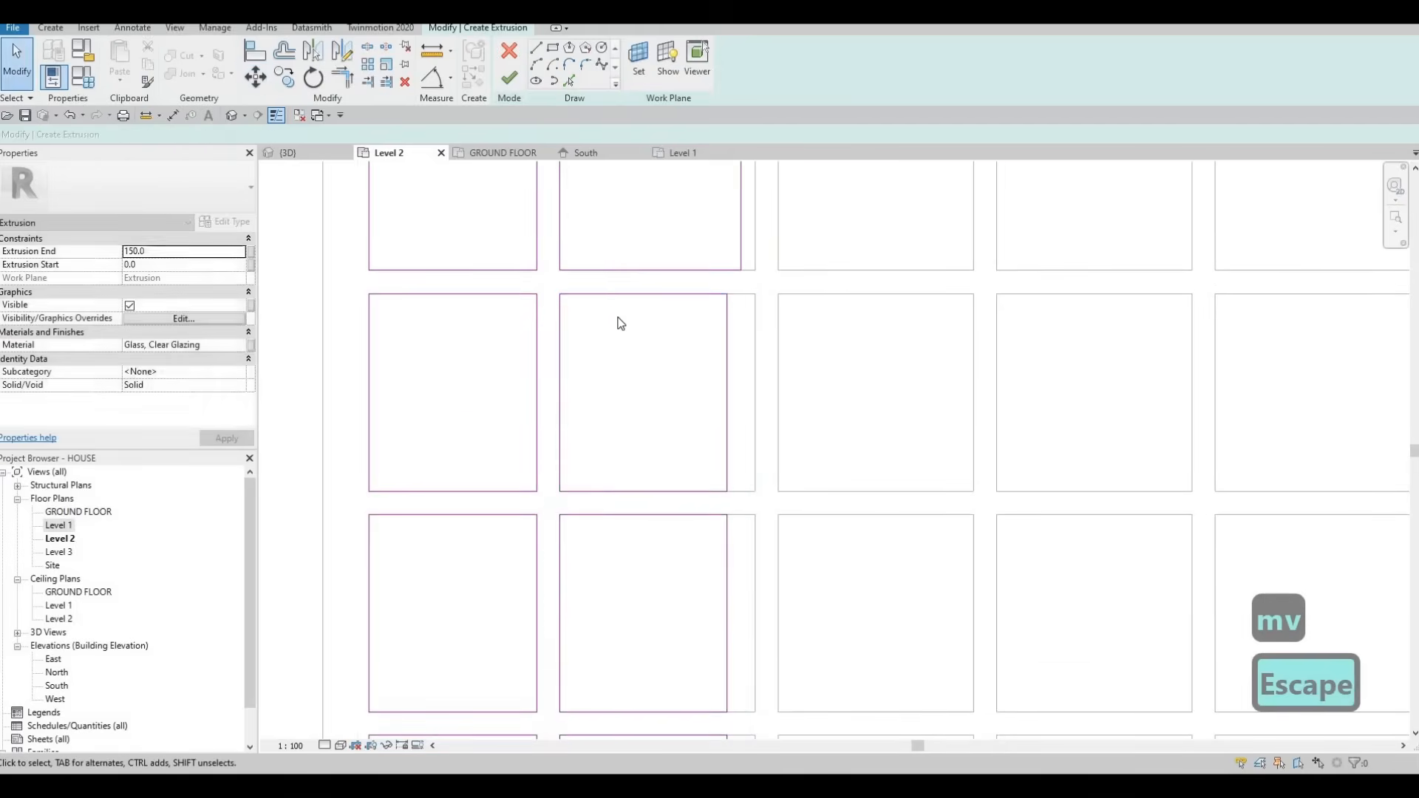
Align the east edges of the second column's four glass rectangles with the east edges of their grid openings
scroll(663, 312, "down", 2)
key("a")
key("l")
left_click(701, 314)
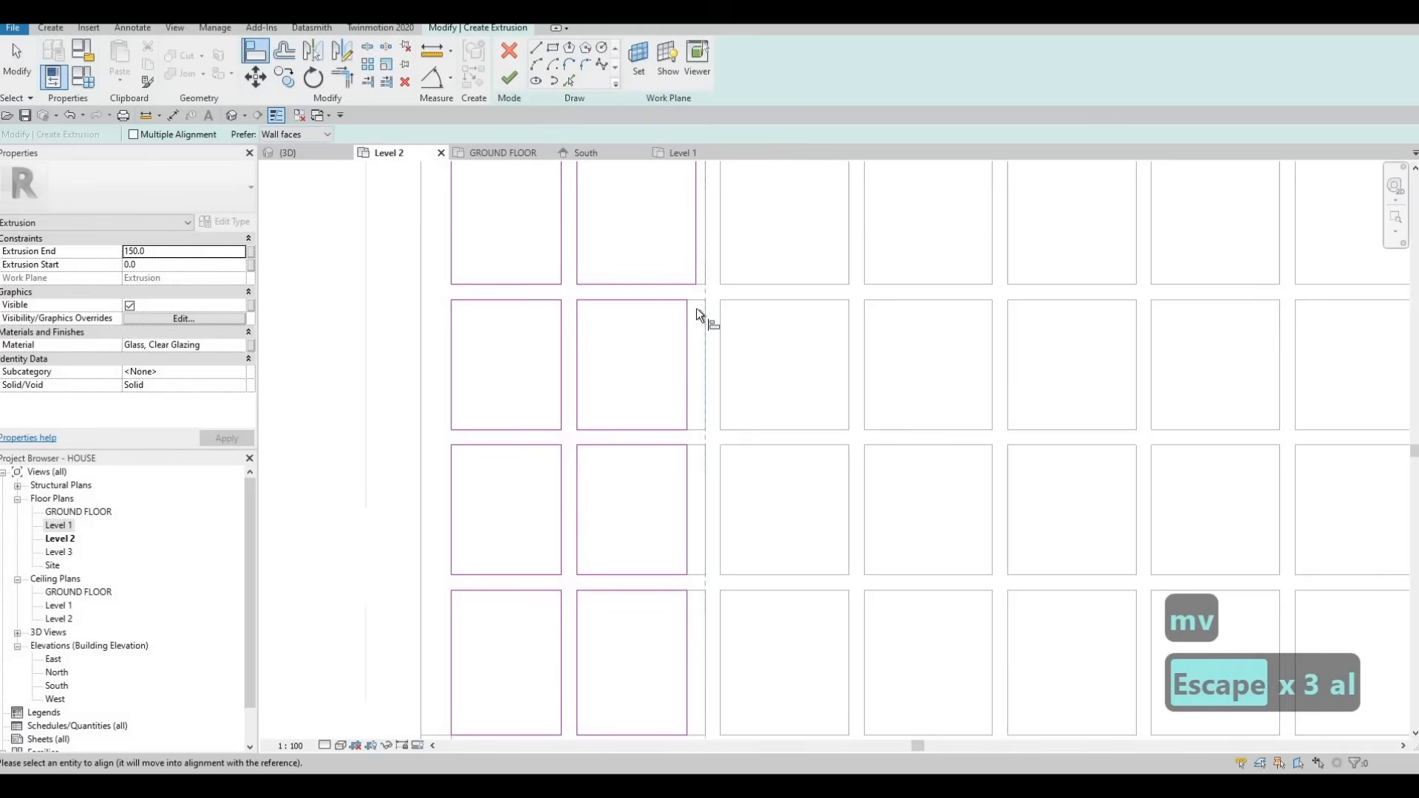
left_click(704, 262)
left_click(697, 254)
left_click(707, 462)
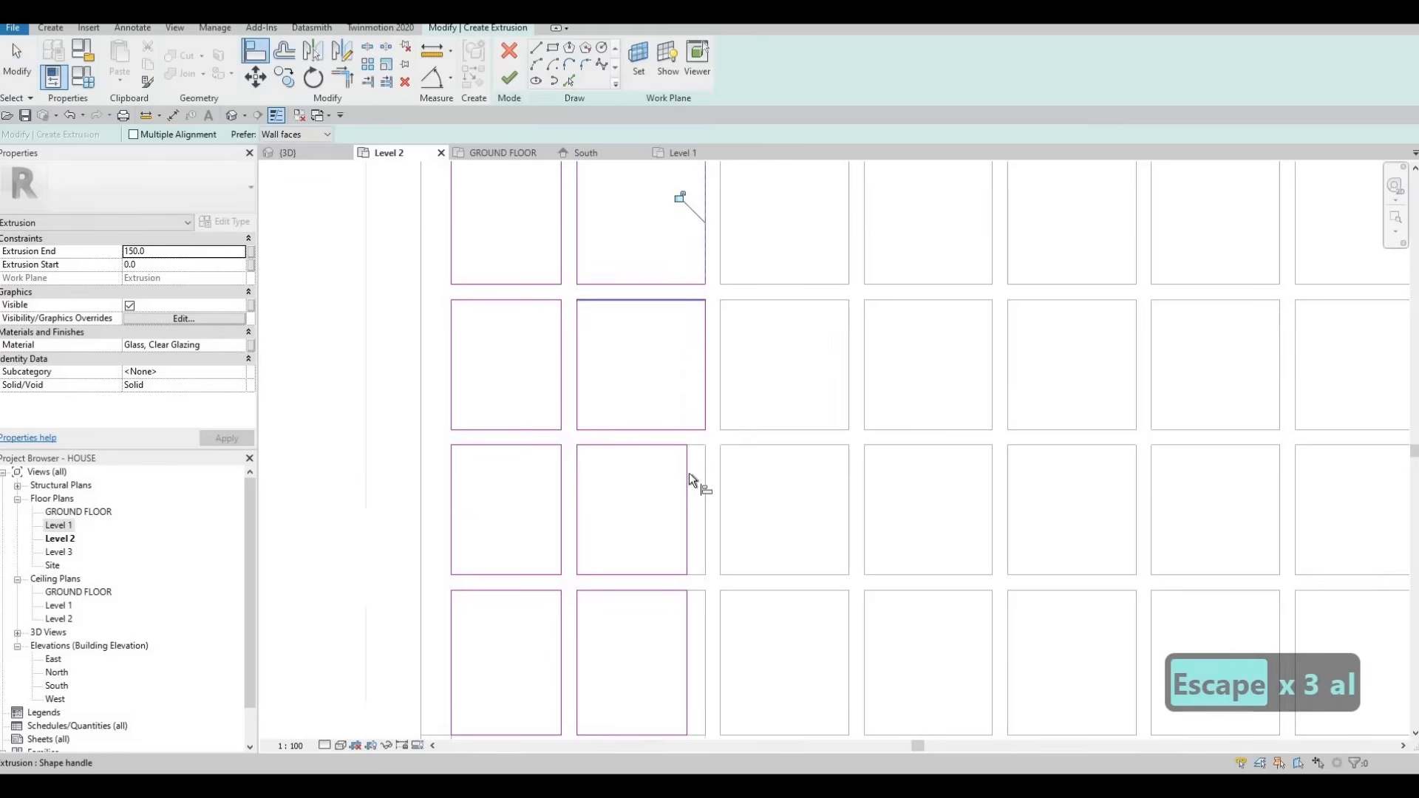
left_click(704, 624)
left_click(686, 623)
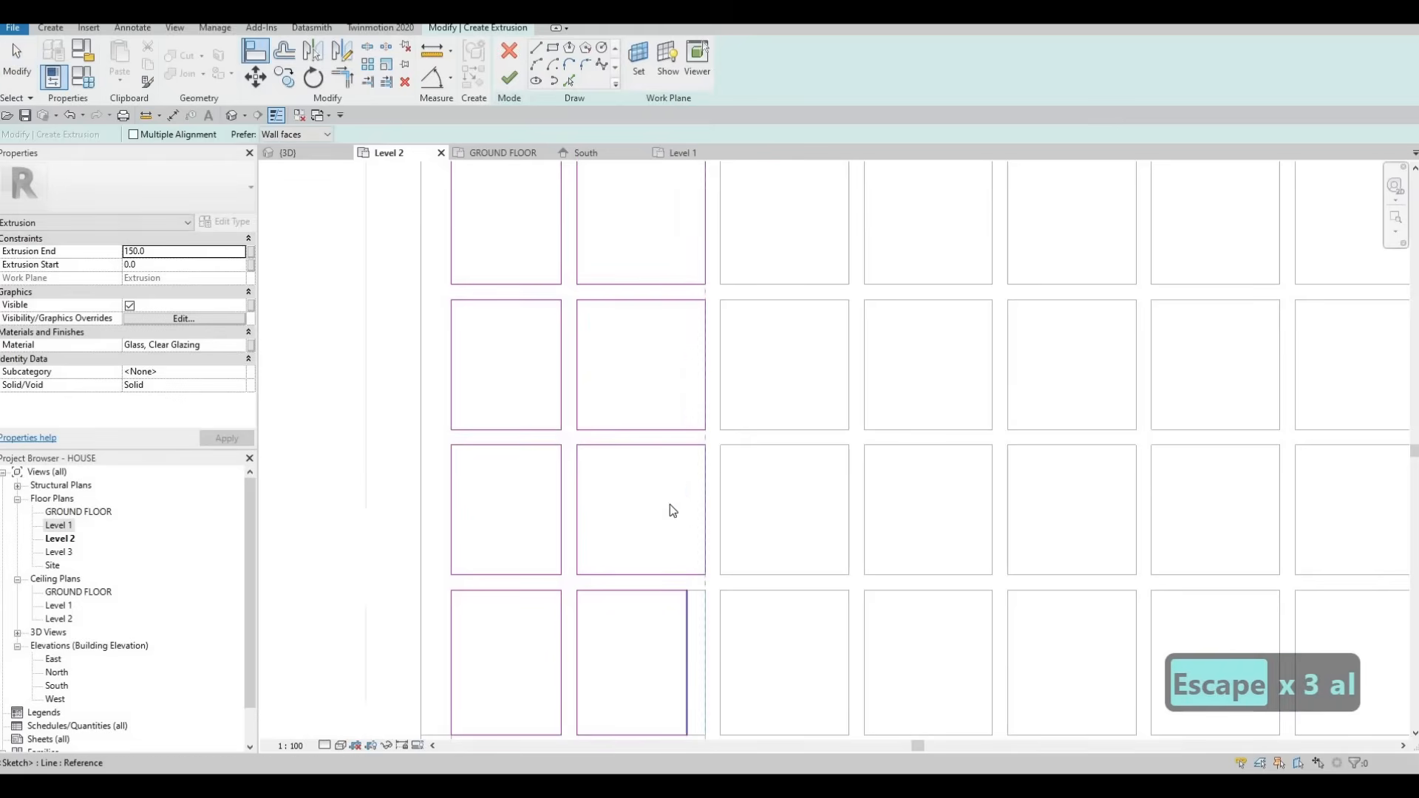
key("Escape")
scroll(635, 337, "down", 3)
key("Escape")
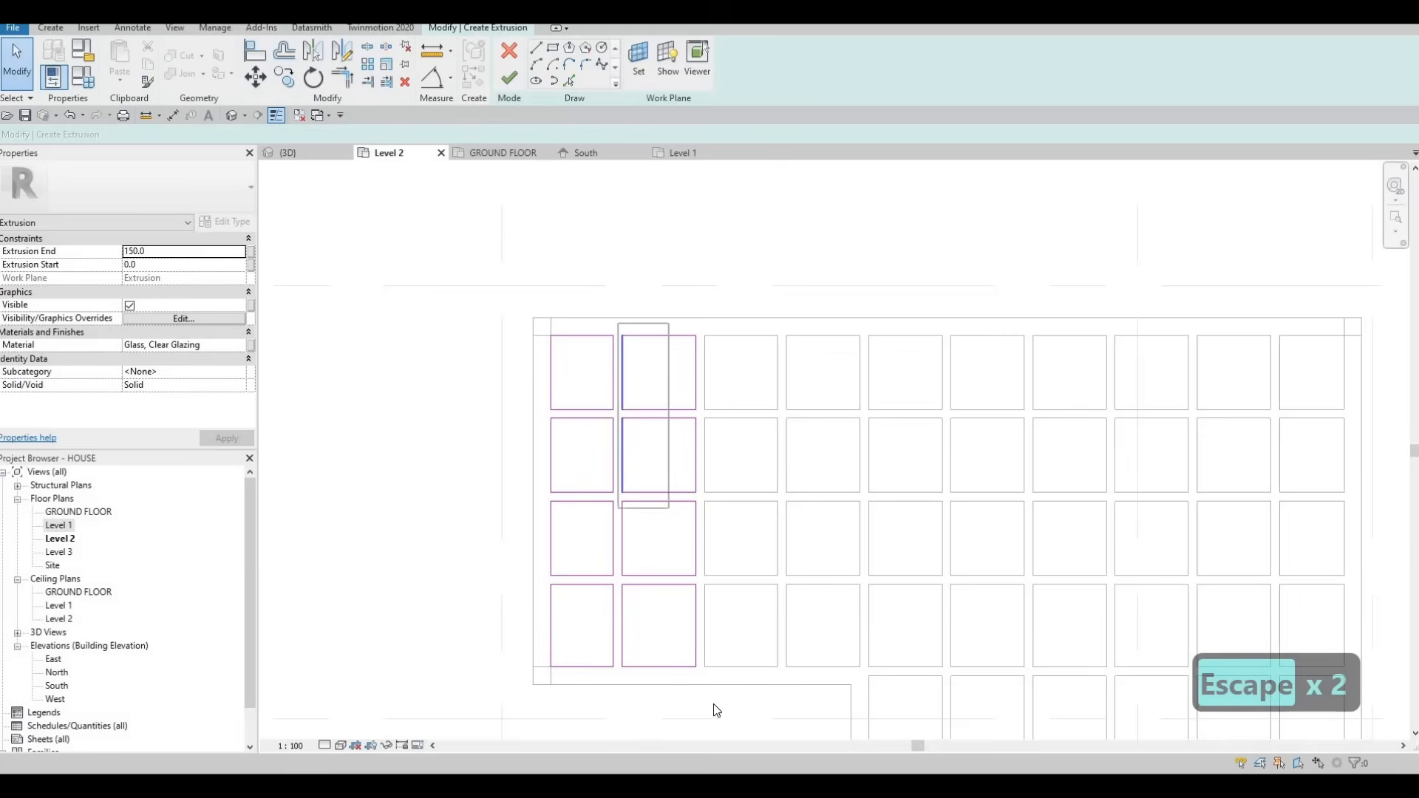
Copy the second column's four glass rectangles into each of the eight remaining grid columns to the east
left_click_drag(712, 708, 714, 705)
key("c")
key("o")
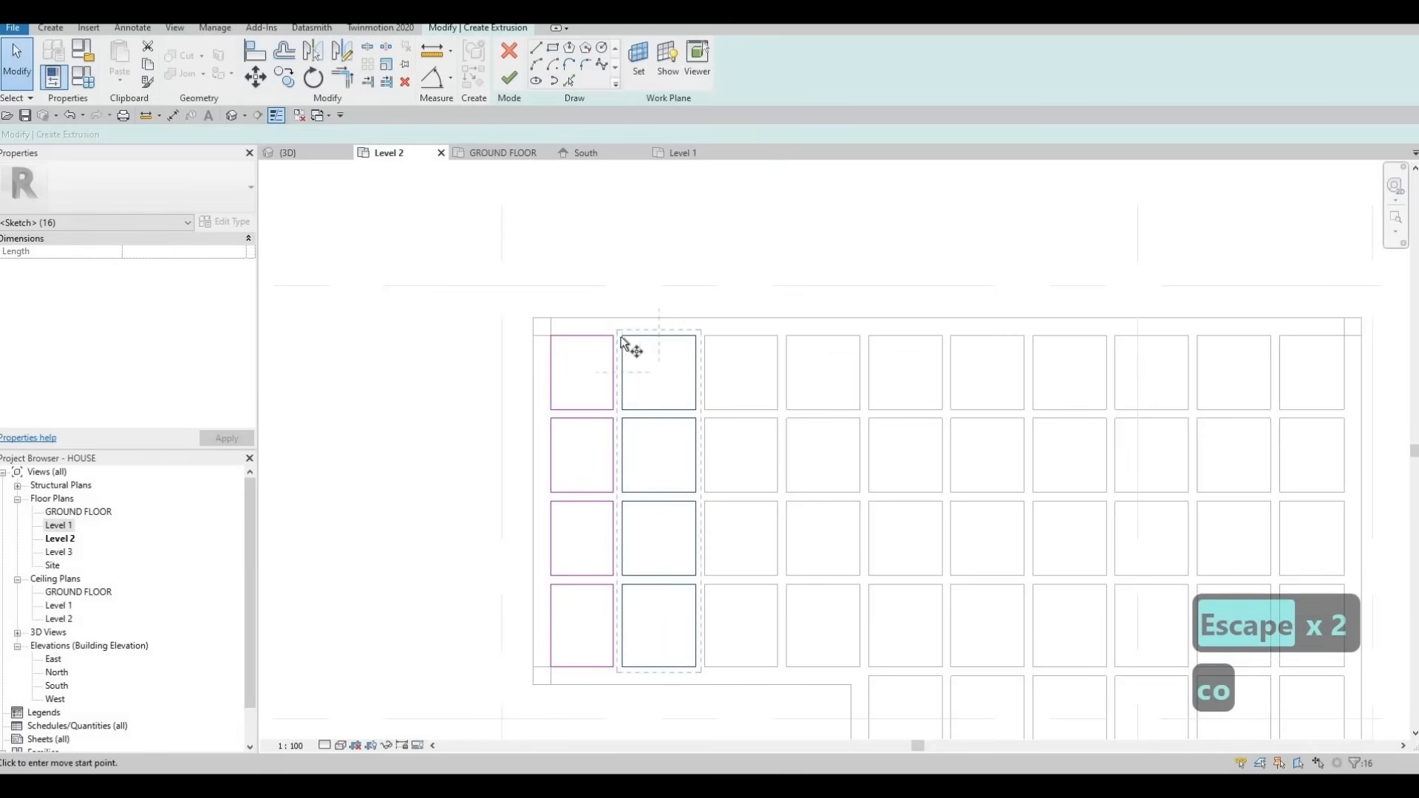
left_click(691, 345)
left_click(783, 340)
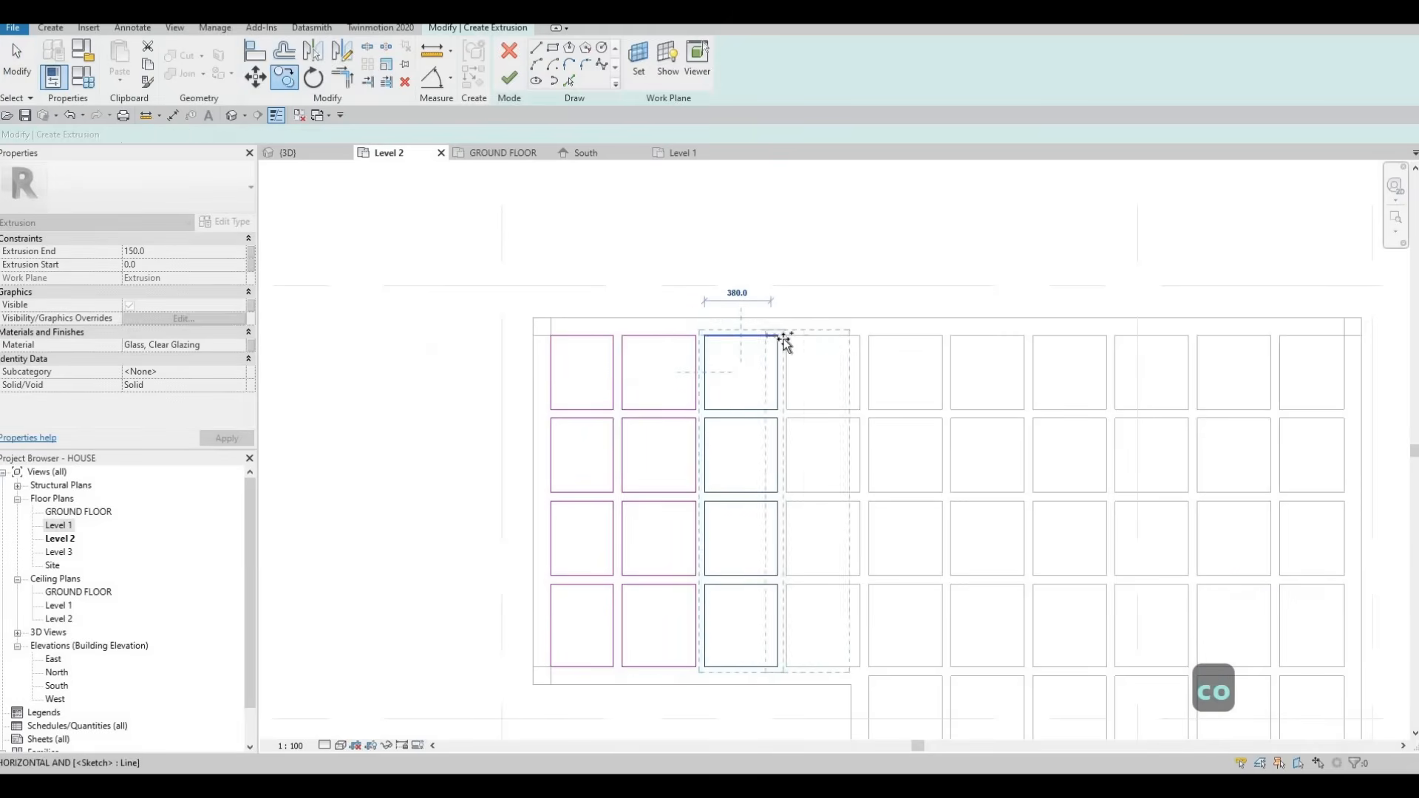
left_click(886, 345)
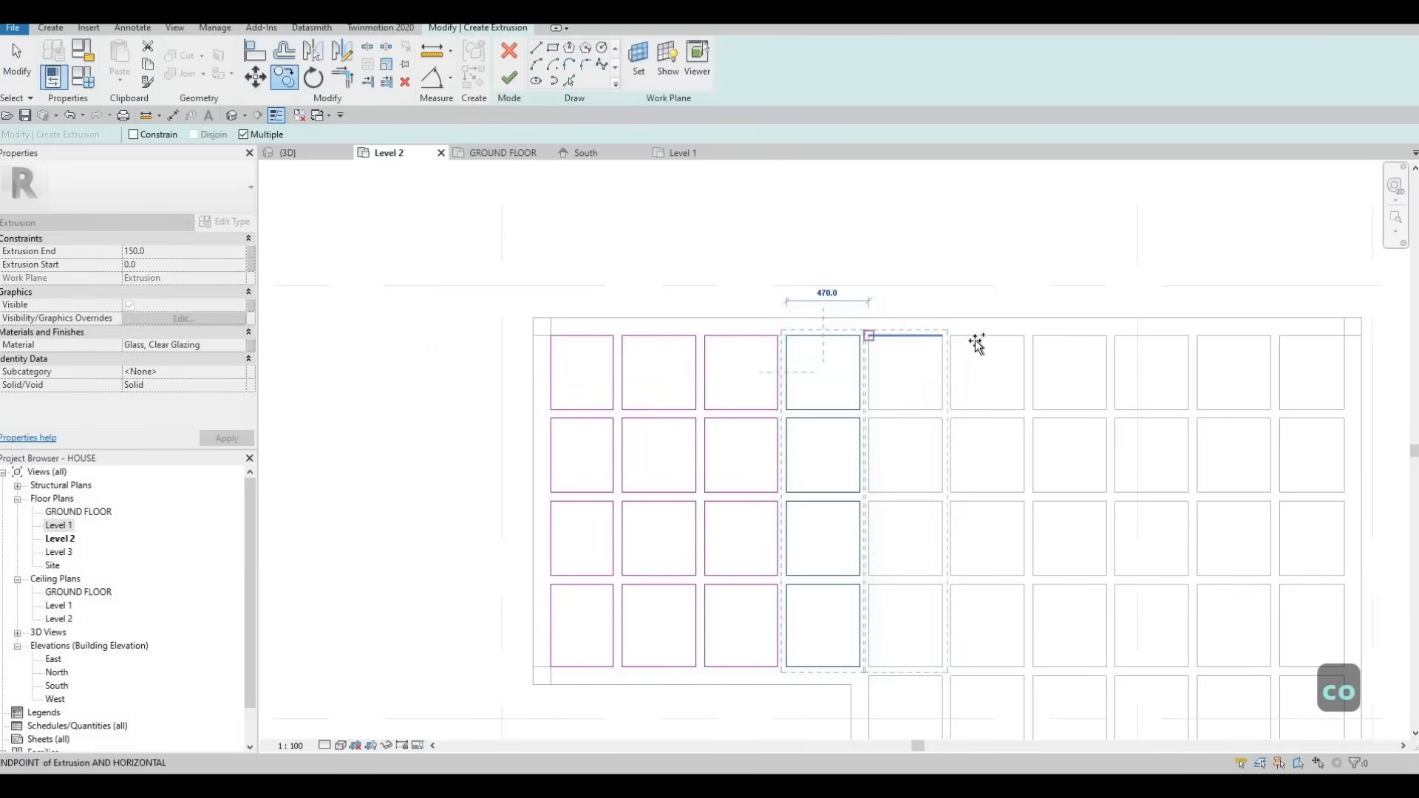
left_click(951, 336)
left_click(1035, 336)
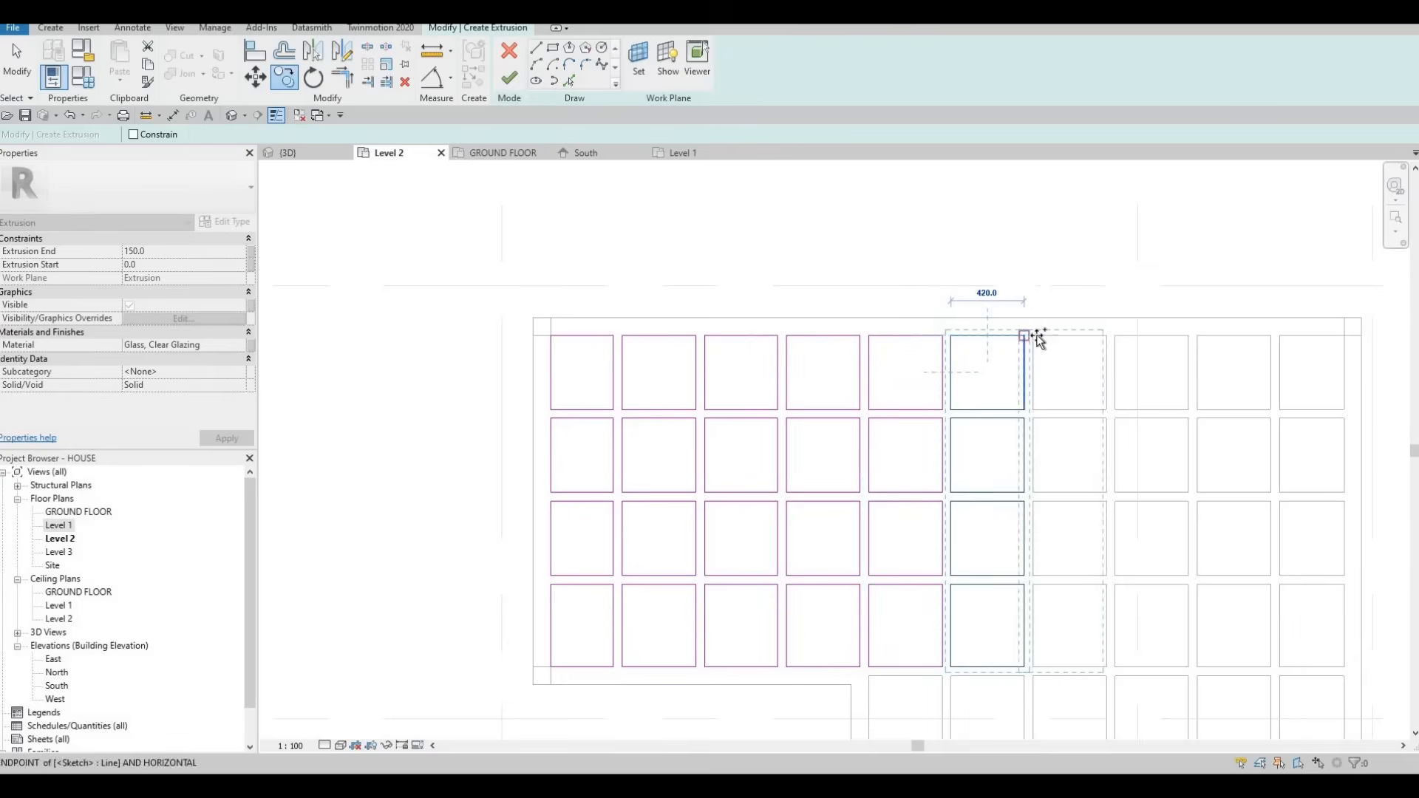
left_click(1121, 337)
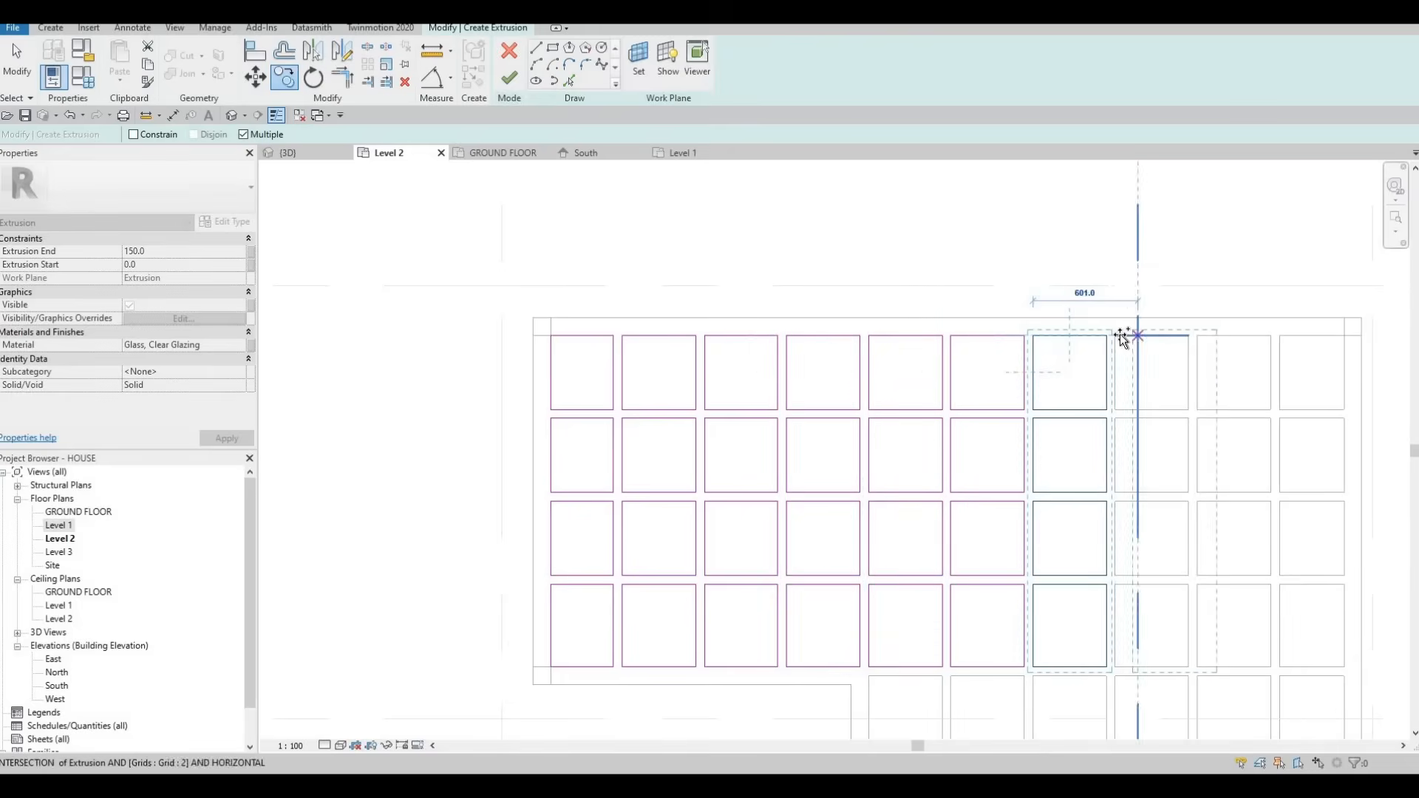
left_click(1203, 338)
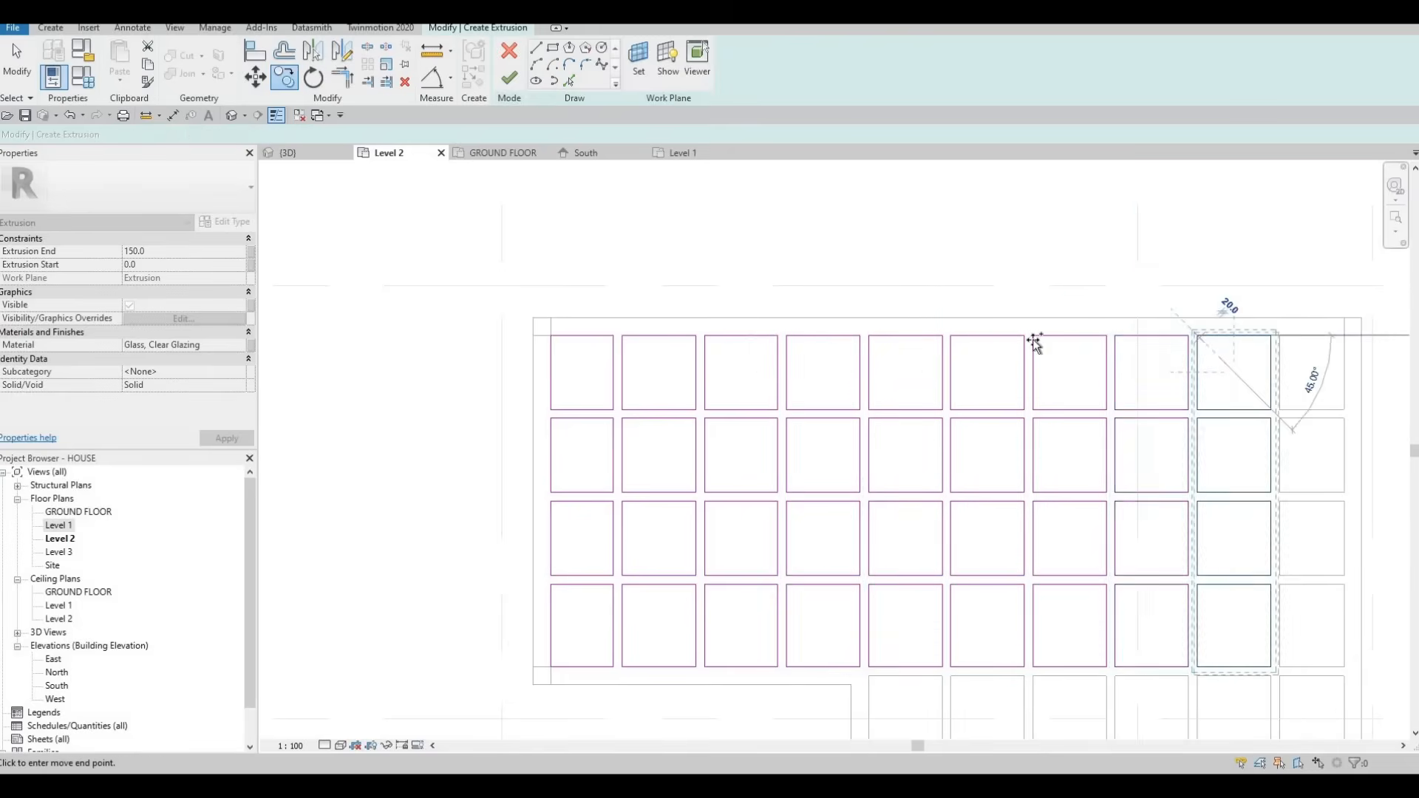
middle_click_drag(1115, 313, 934, 291)
left_click(1100, 314)
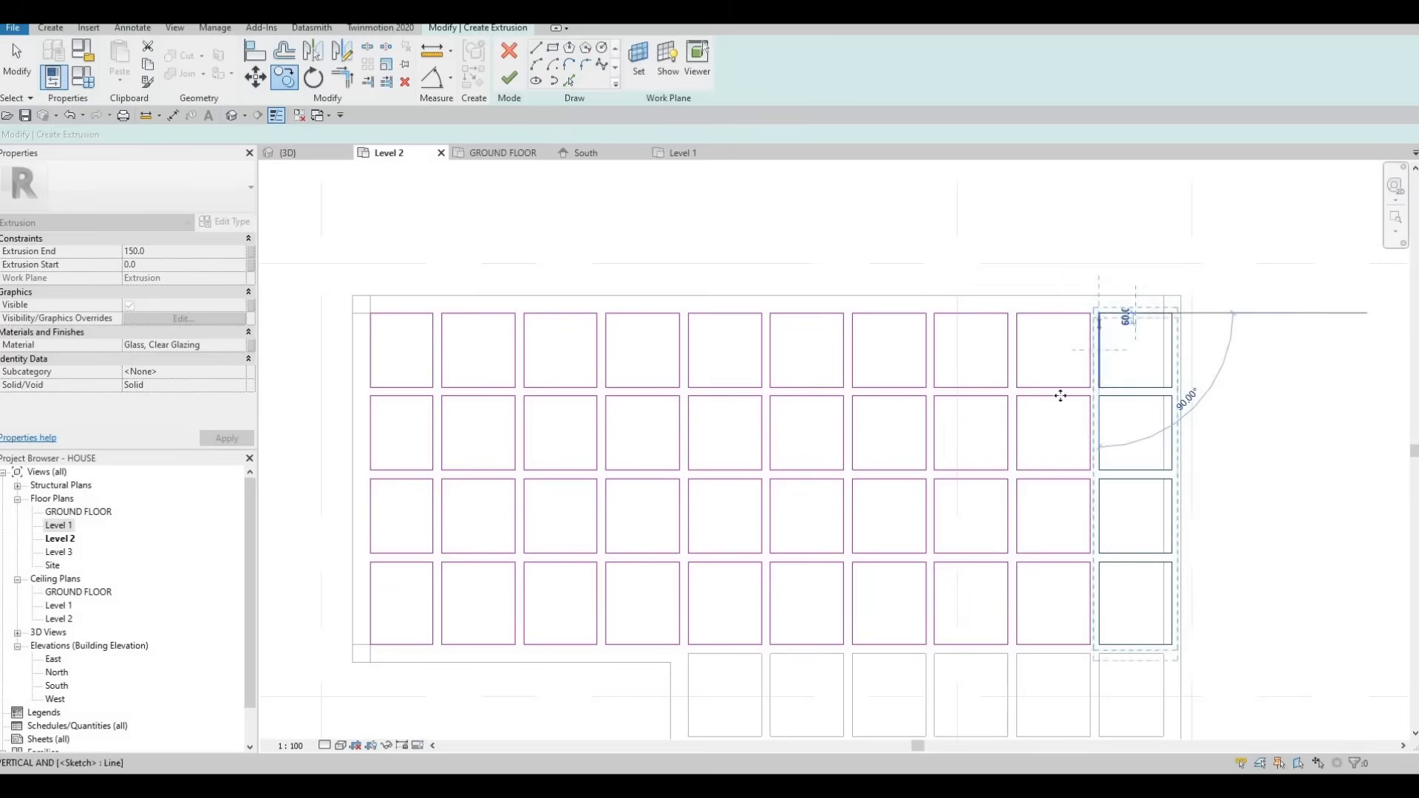
scroll(1084, 450, "down", 2)
key("Escape")
key("Escape")
key("Escape")
Align the east edges of the easternmost column's four glass rectangles with the east edges of their grid openings
key("a")
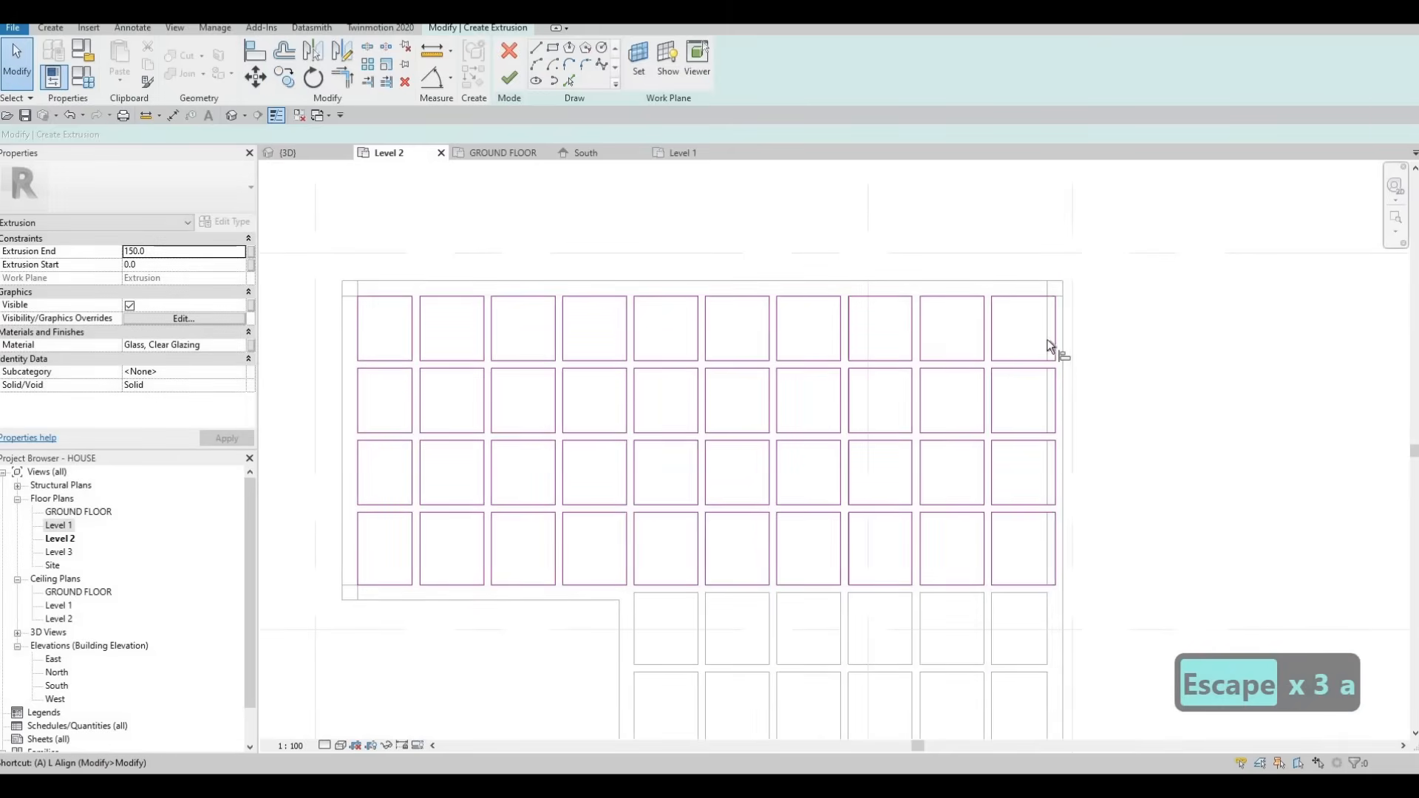
key("l")
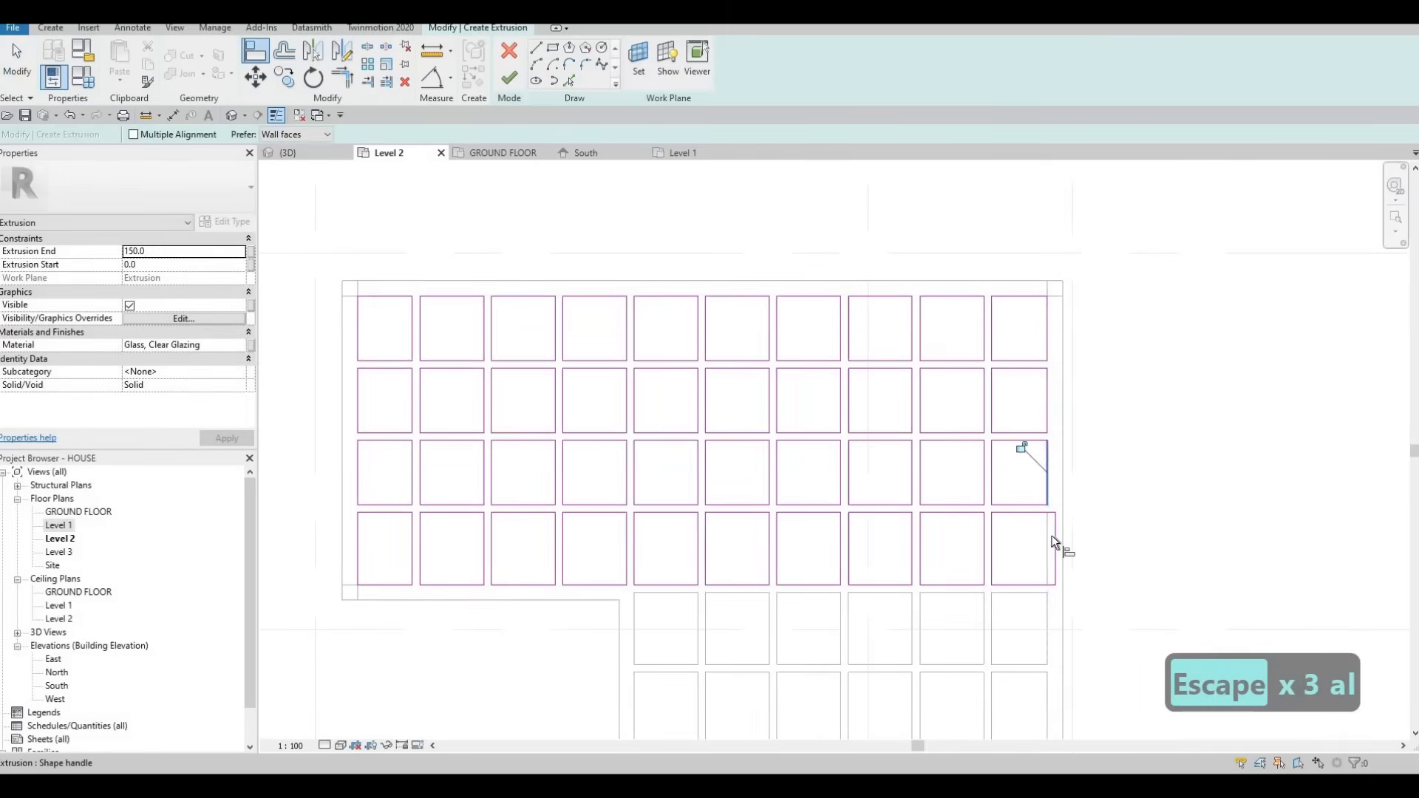
scroll(812, 448, "down", 1)
middle_click_drag(709, 513, 769, 374)
key("Escape")
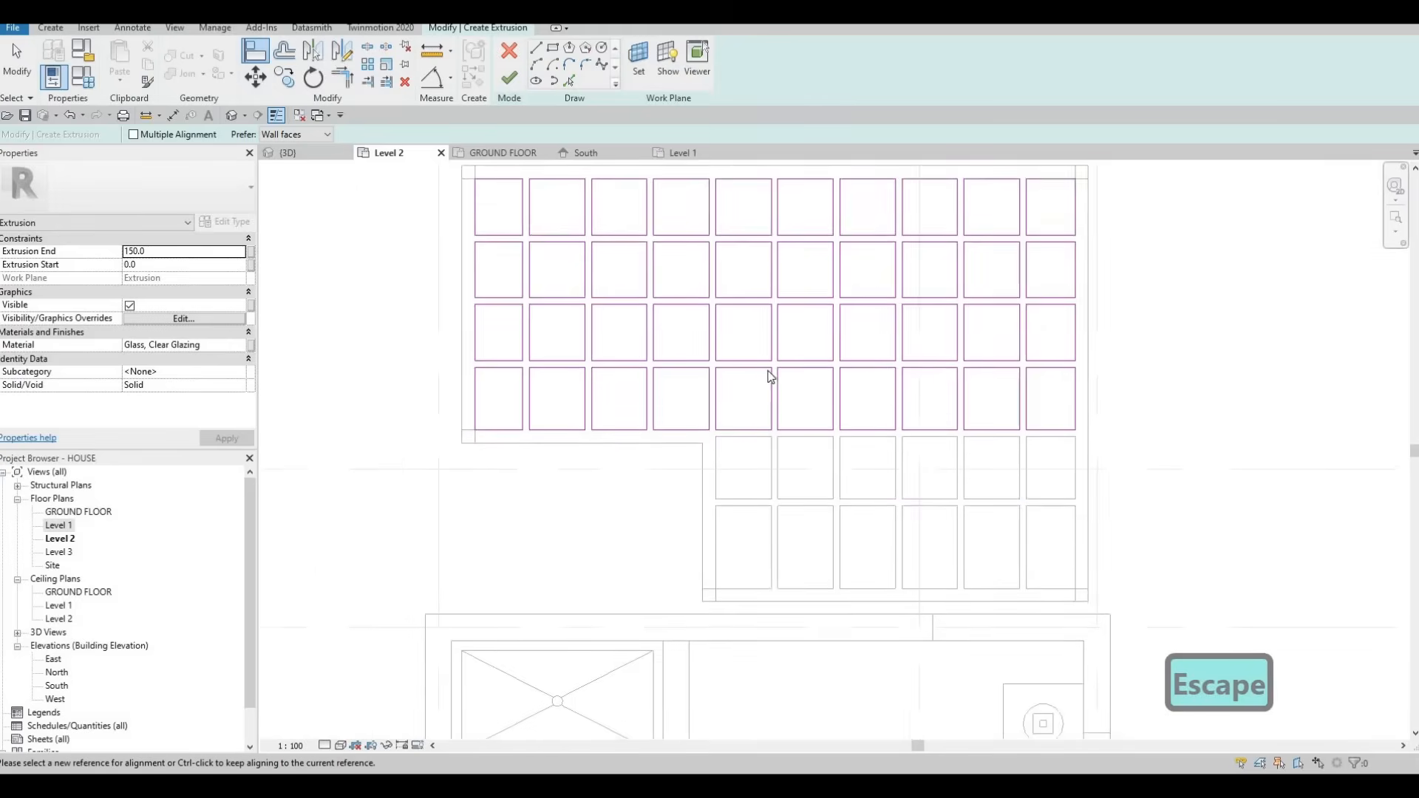
middle_click_drag(693, 334, 674, 284)
key("Escape")
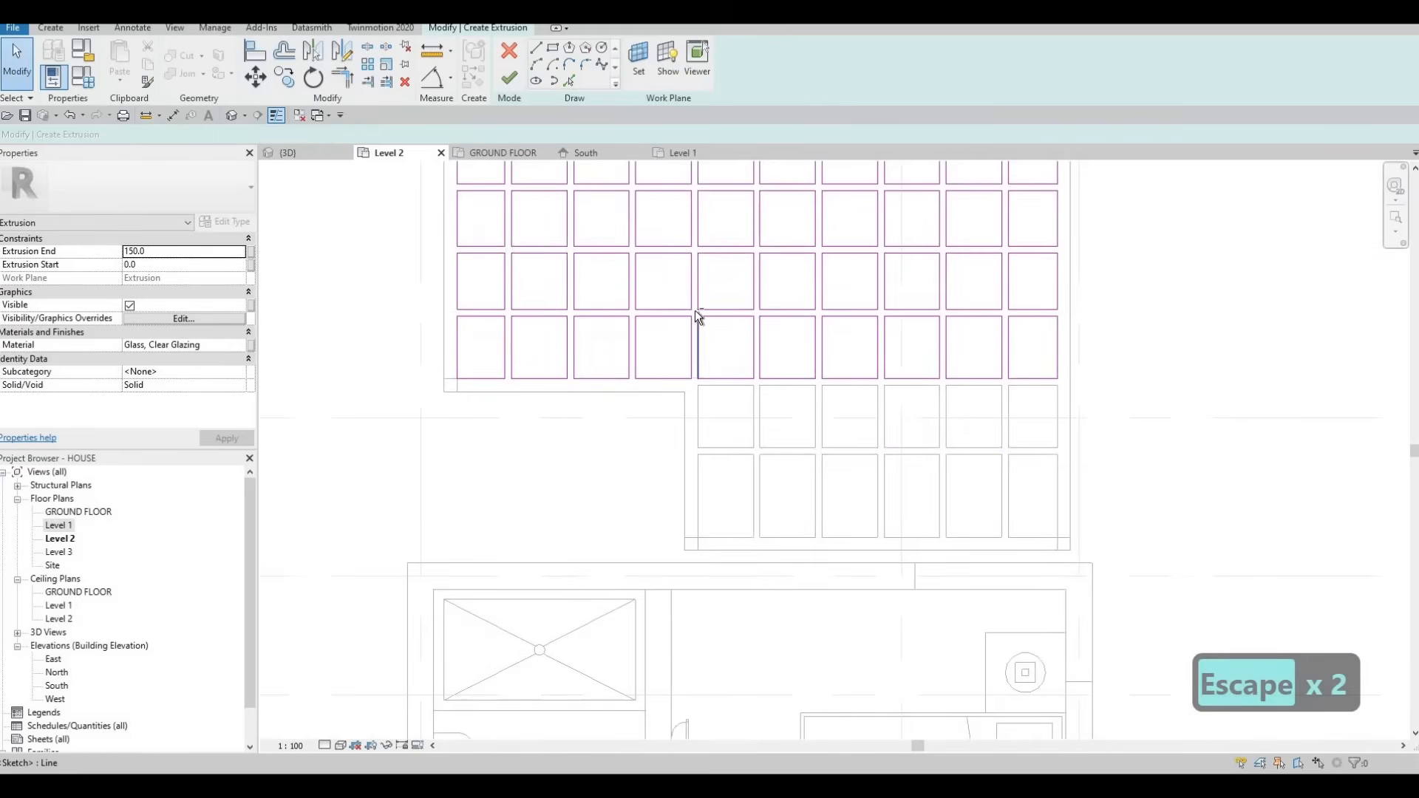
Copy the six eastern glass rectangles of the fourth row into the two grid rows south of it
scroll(694, 311, "up", 2)
left_click_drag(1194, 432, 1247, 431)
key("c")
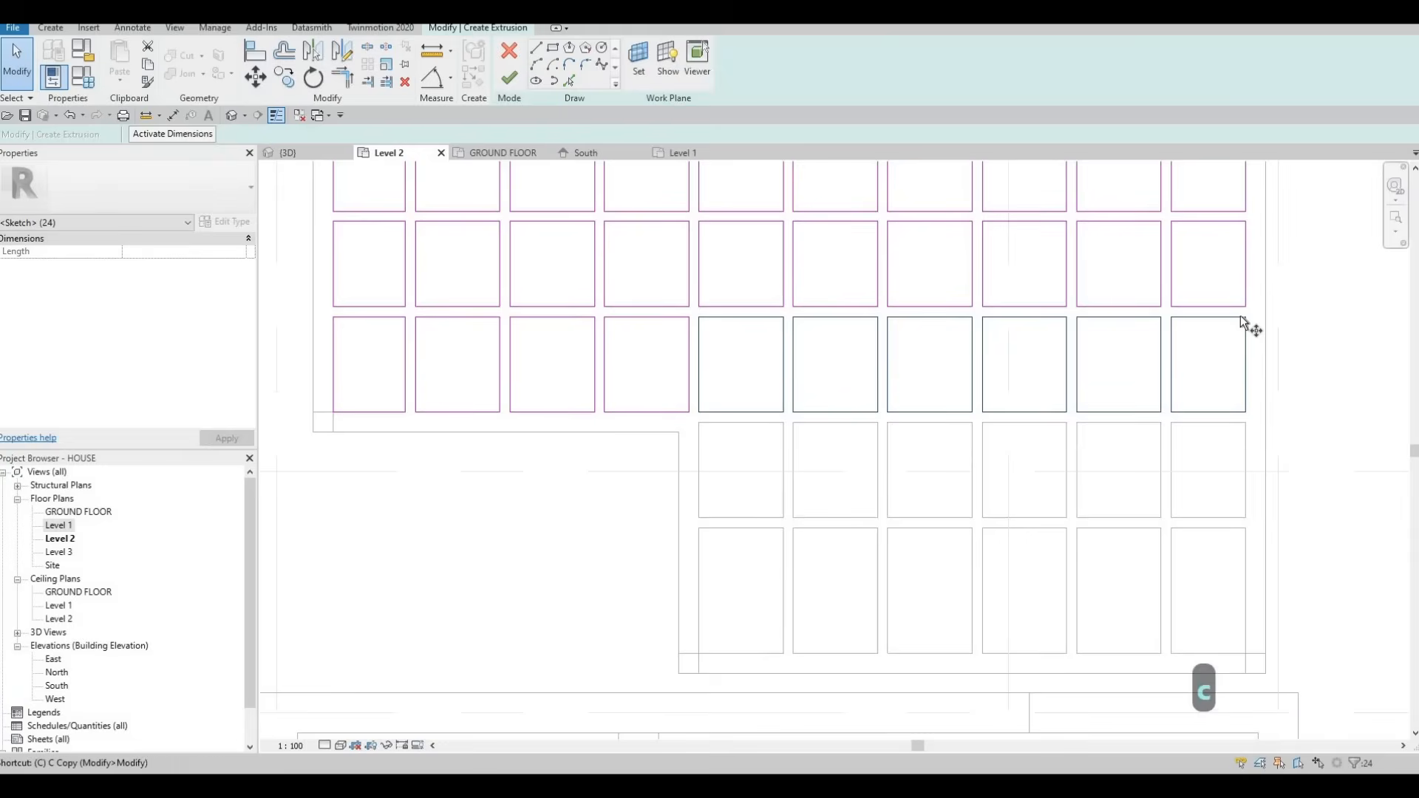
key("o")
left_click(1247, 318)
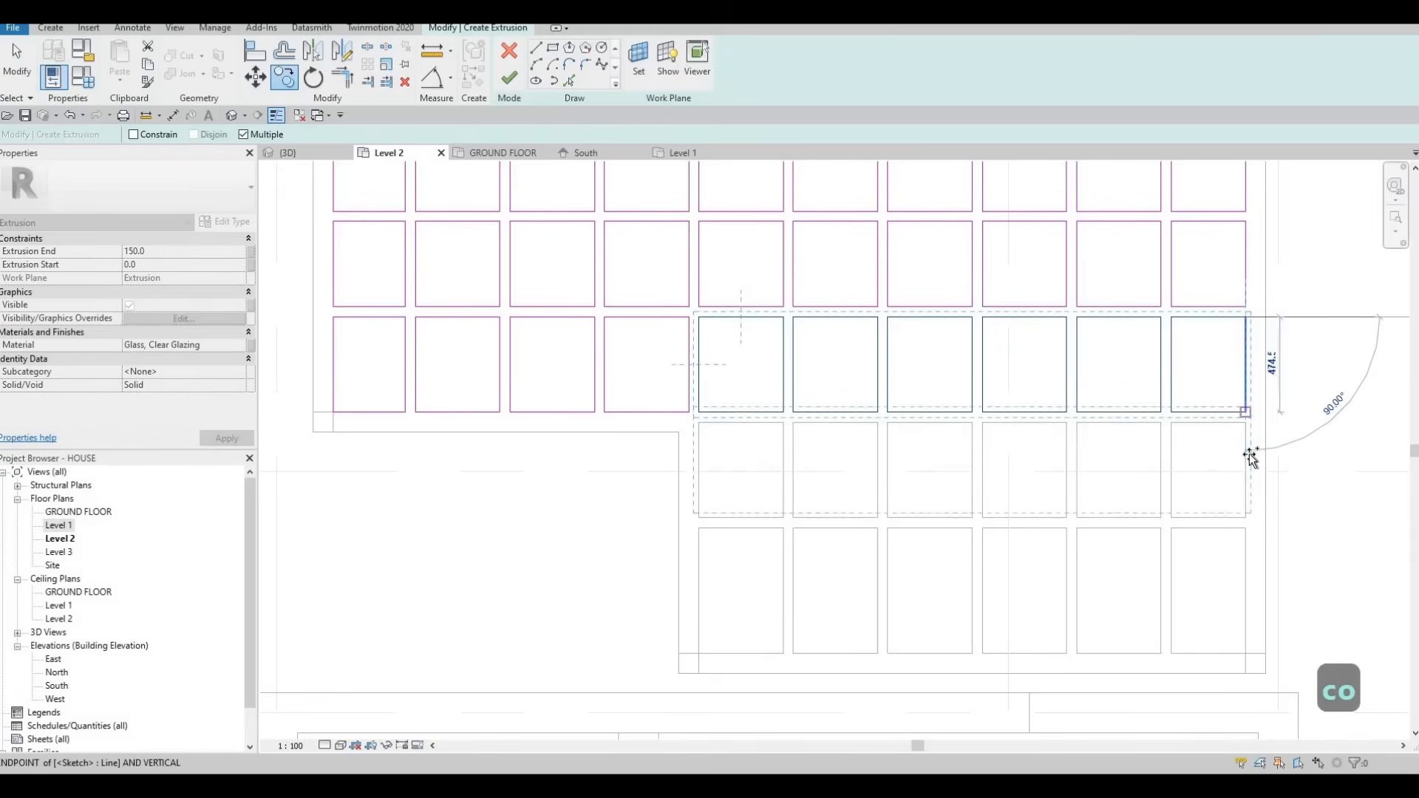
left_click(1251, 538)
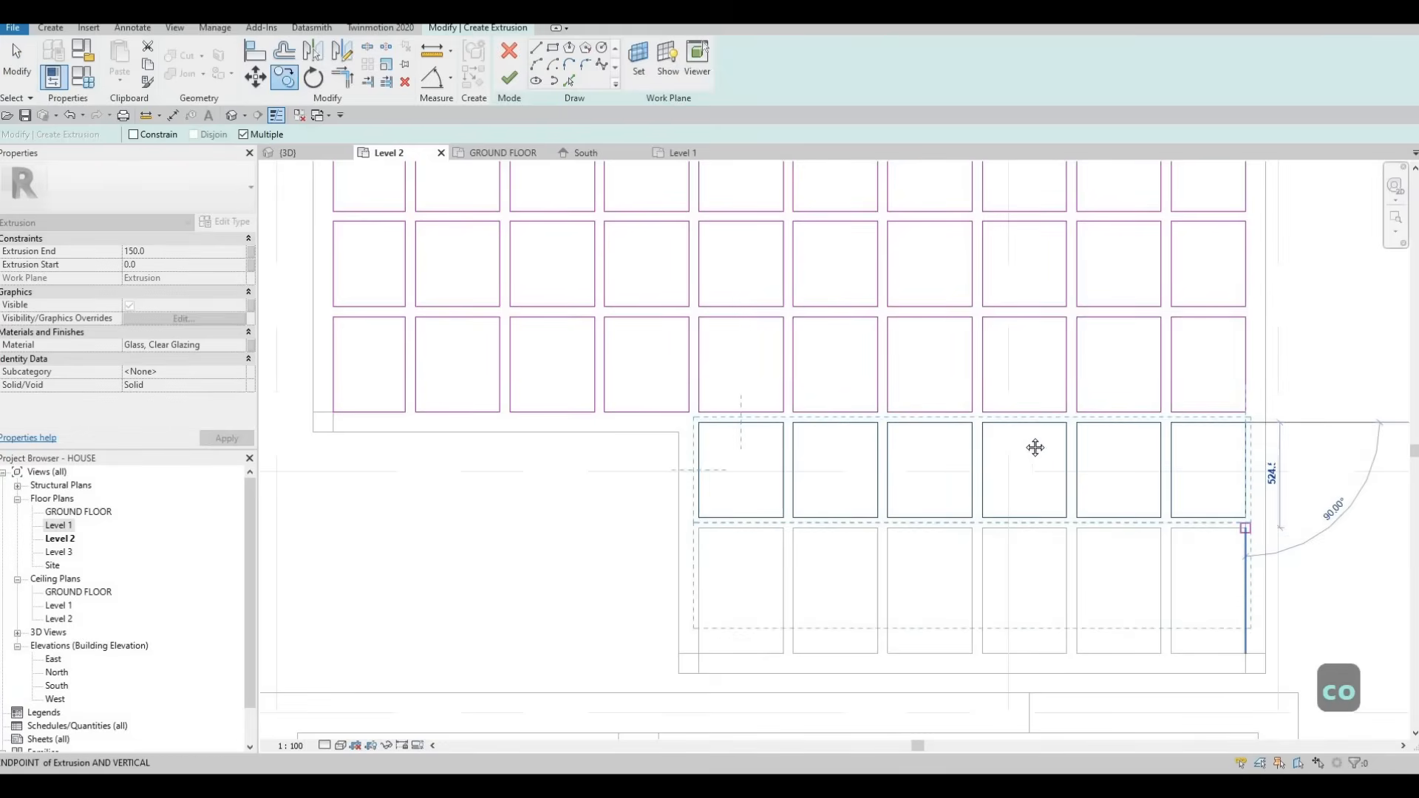
key("Escape")
key("Escape")
key("Escape")
key("Escape")
Align the south edges of the southernmost row's six glass rectangles with their grid openings and finish the extrusion sketch
key("a")
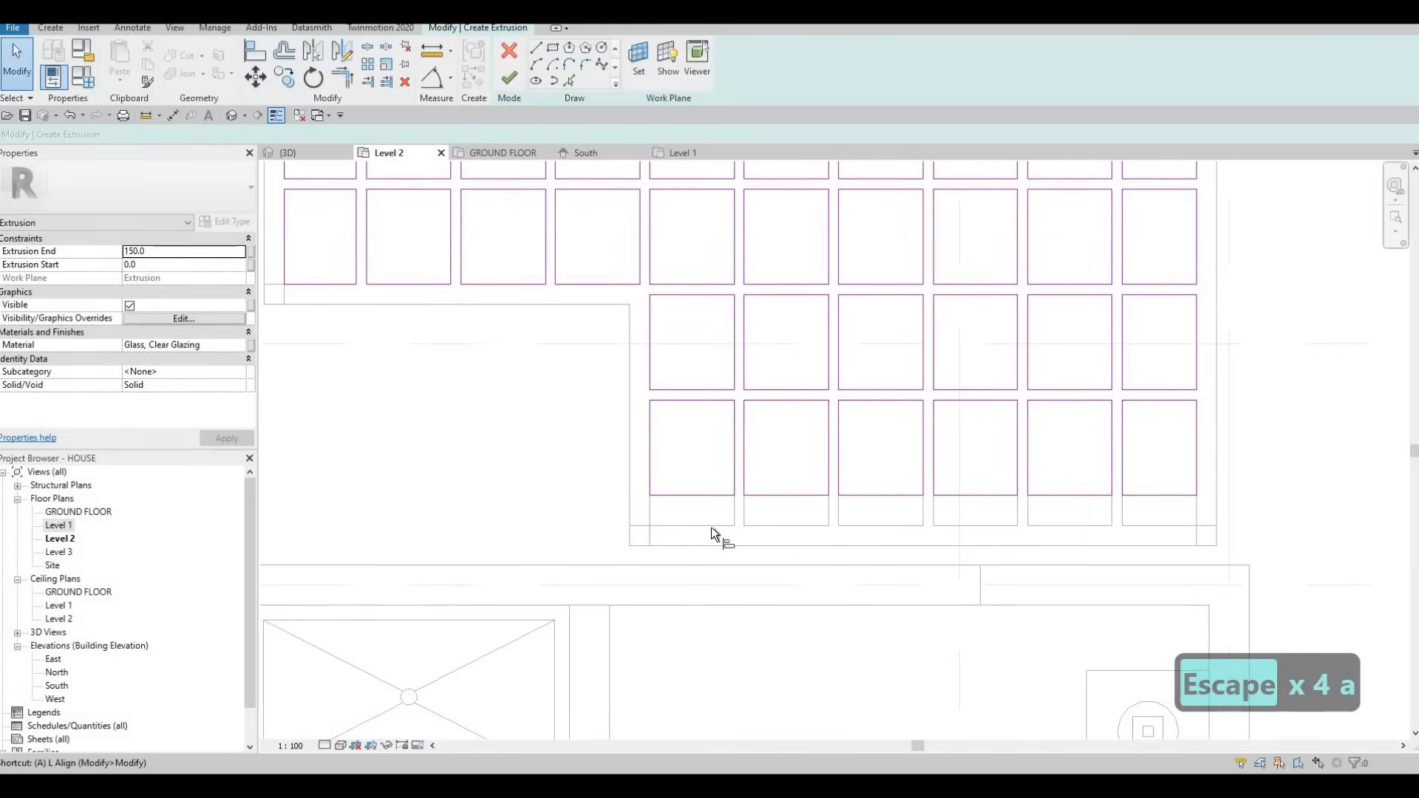
key("l")
left_click(770, 517)
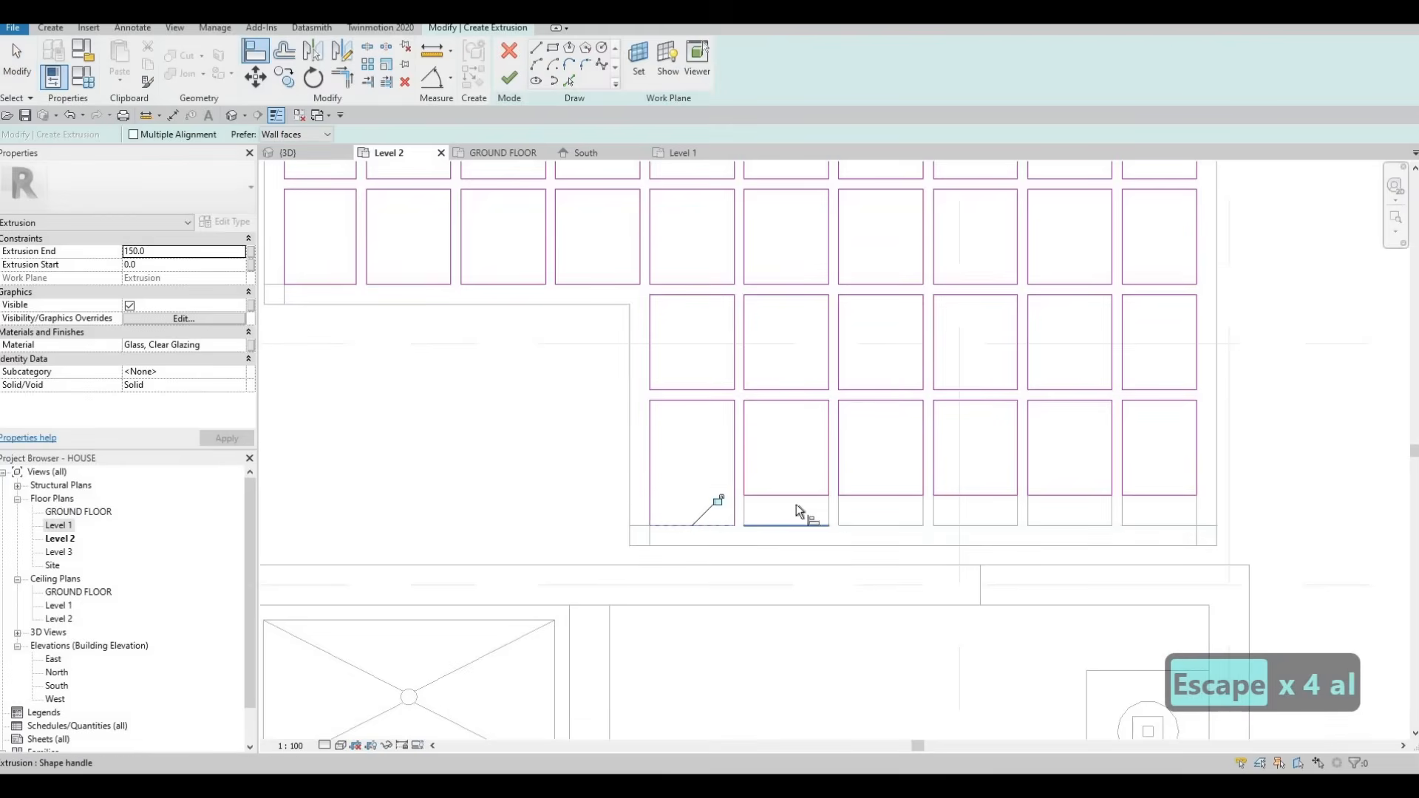
left_click(878, 494)
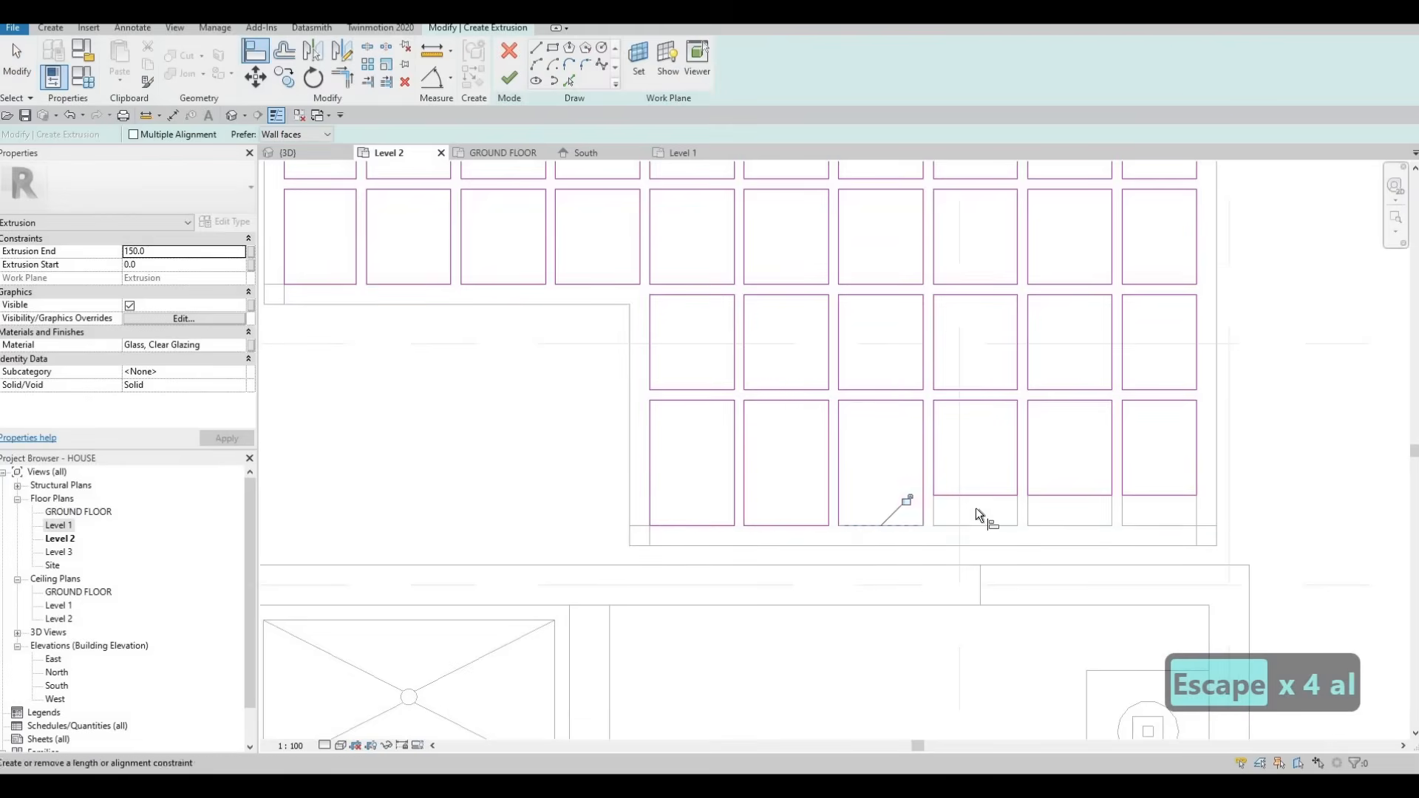
left_click(1017, 495)
left_click(1078, 496)
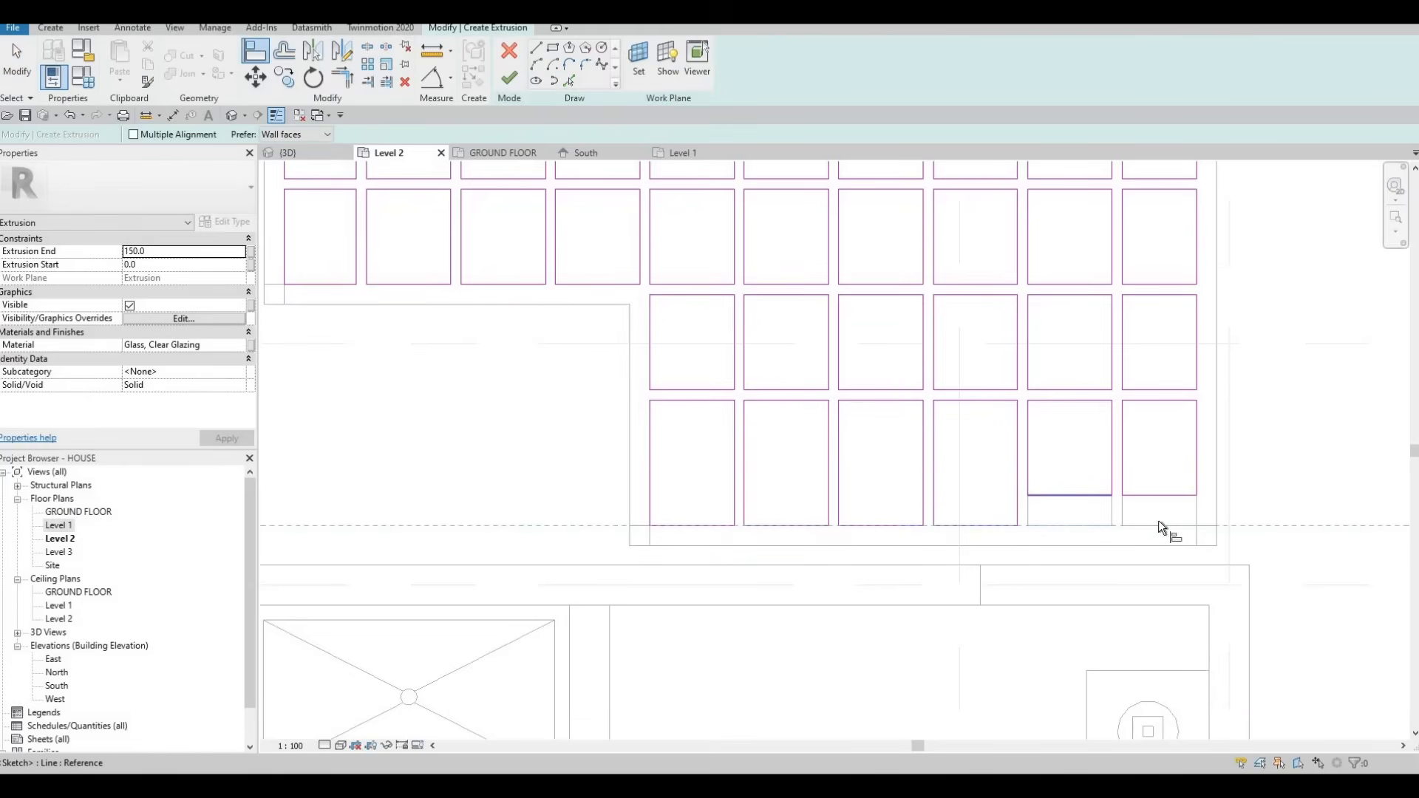
left_click(1156, 500)
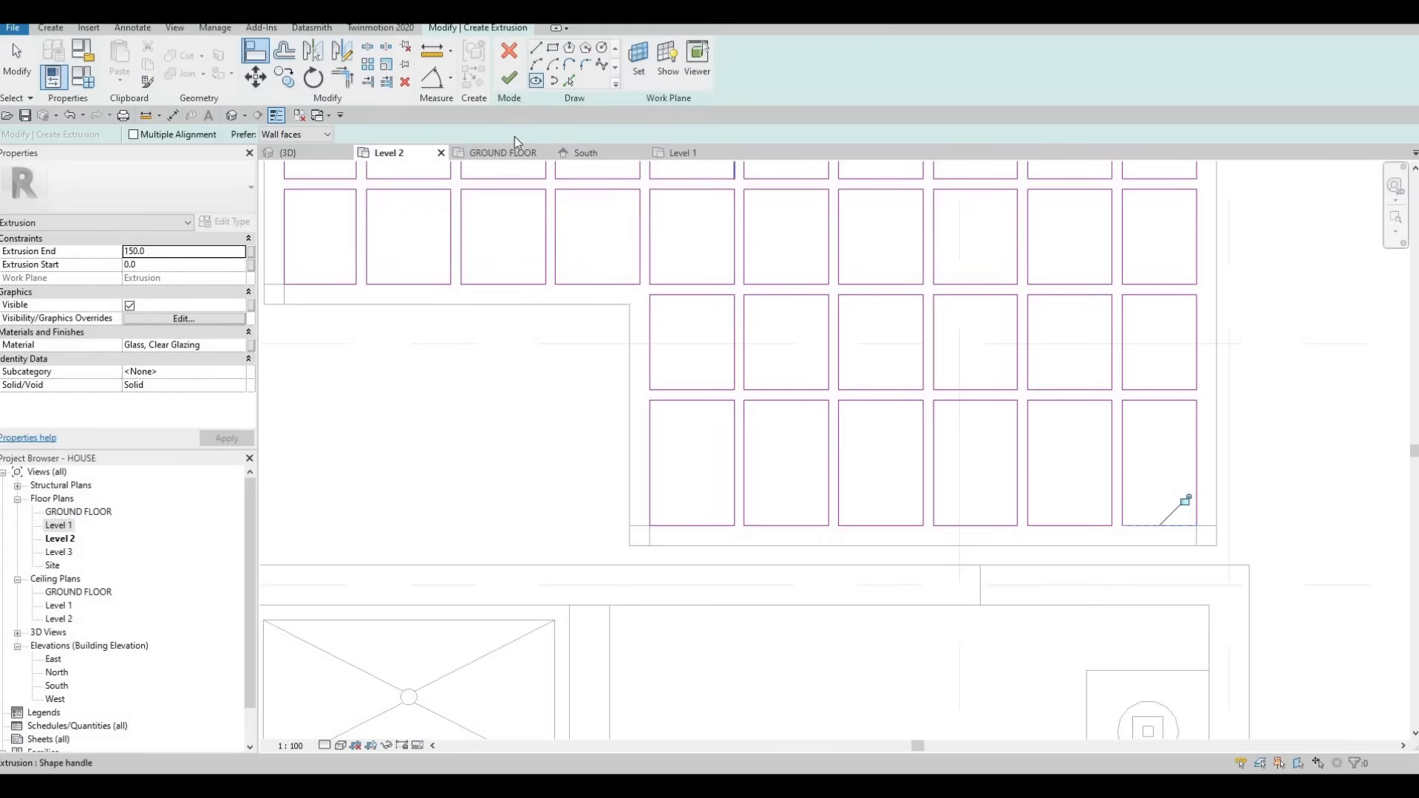
left_click(510, 78)
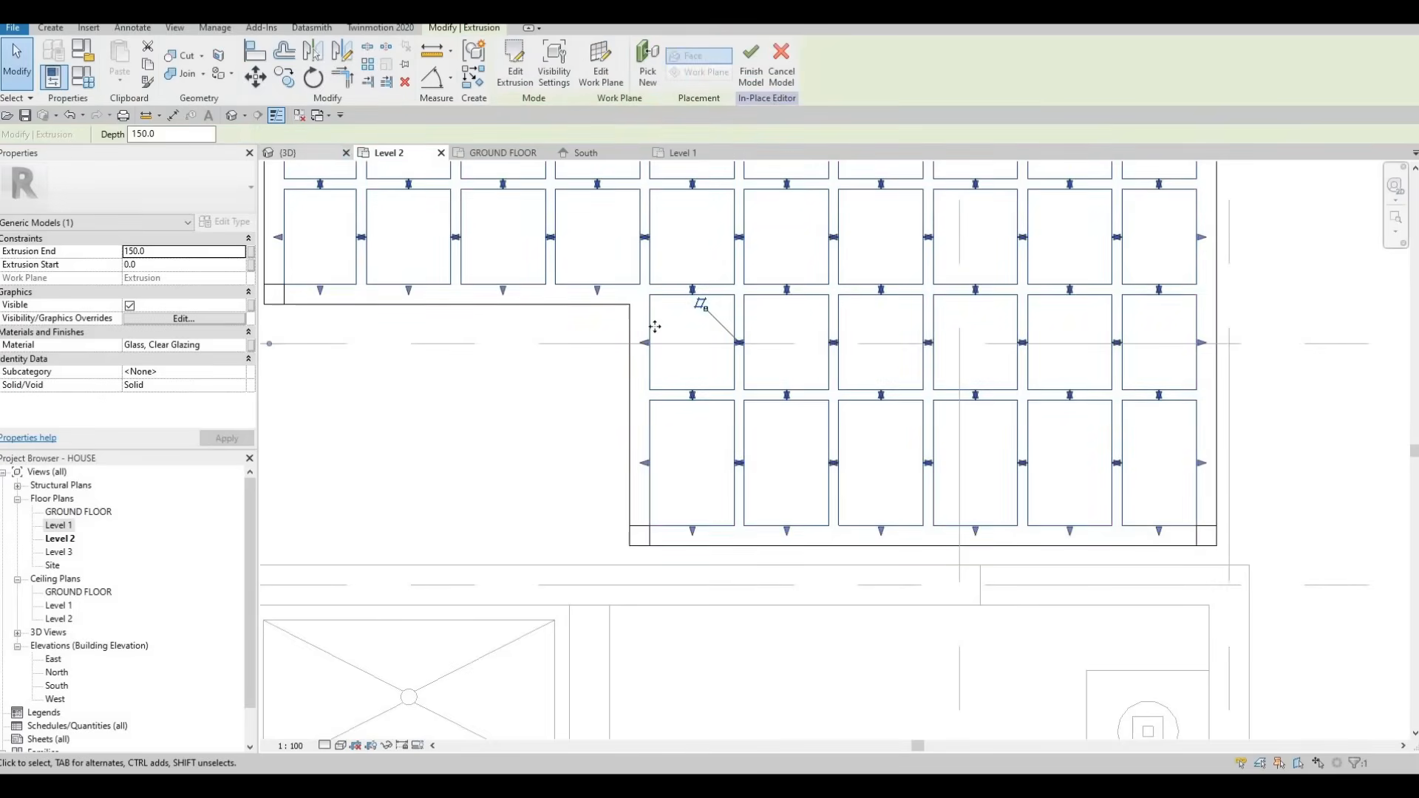
In the 3D view, thin the glass extrusion within the grid depth, with its end at about -64.5 and start at about -95.5
key("ctrl+Tab")
middle_click_drag(754, 329, 713, 348, "shift")
scroll(754, 334, "up", 3)
scroll(713, 349, "up", 4)
mouse_move(714, 365)
left_mouse_down()
mouse_move(699, 297)
mouse_move(712, 305)
mouse_move(706, 359)
left_mouse_up()
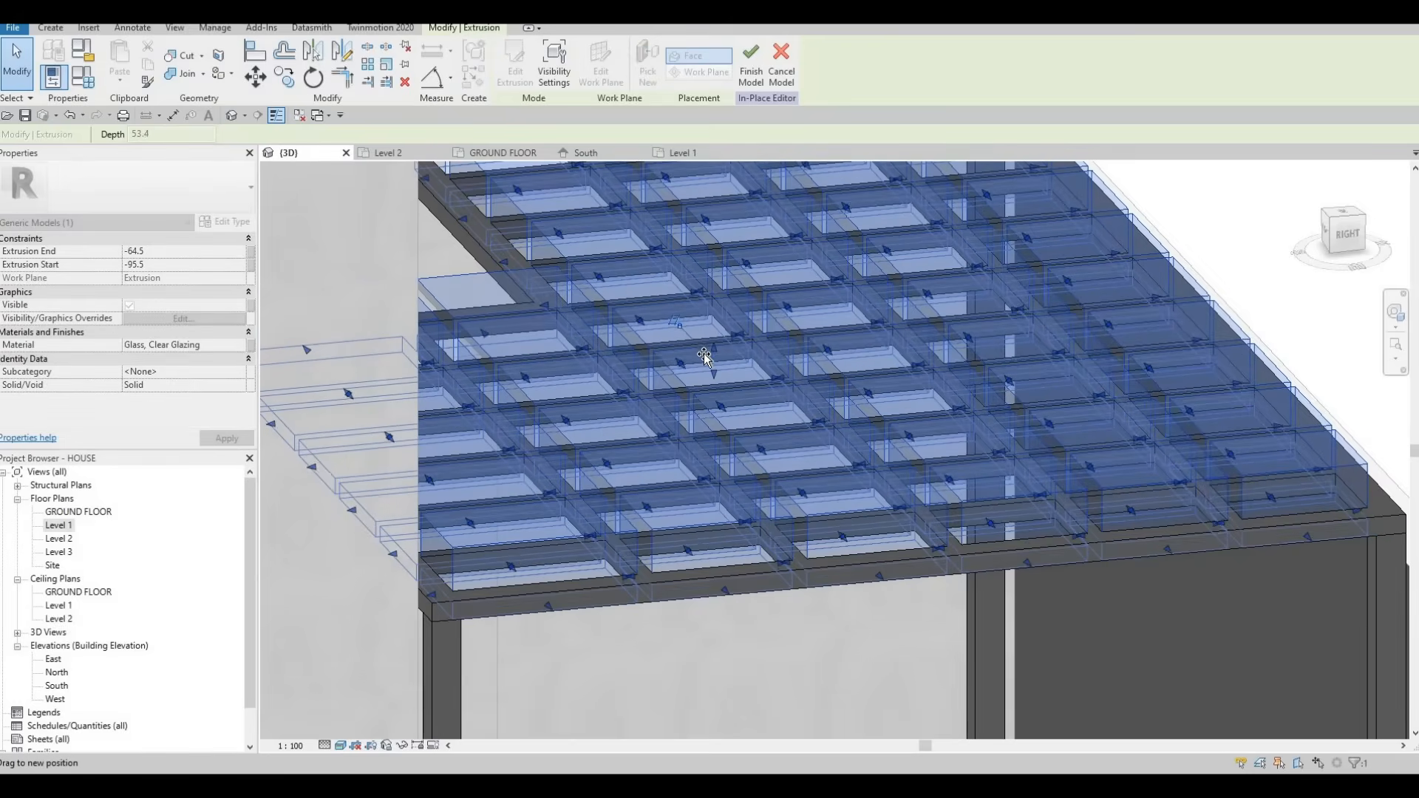
key("Escape")
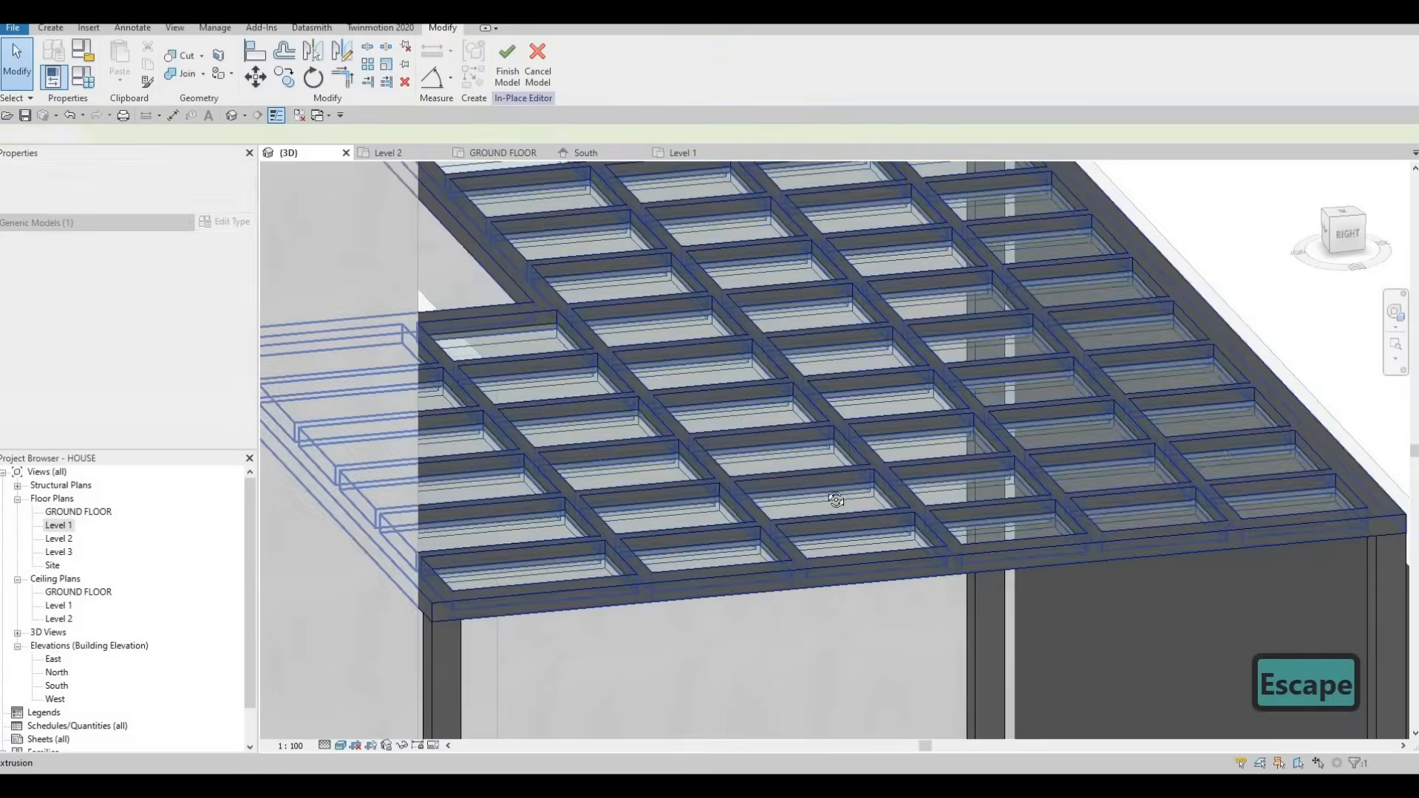
Check the glass panels inside the aluminium grid in 3D and finish the in-place roof model
scroll(780, 432, "down", 2)
middle_click_drag(776, 469, 761, 481, "shift")
key("Escape")
middle_click_drag(843, 552, 783, 488, "shift")
left_click(507, 70)
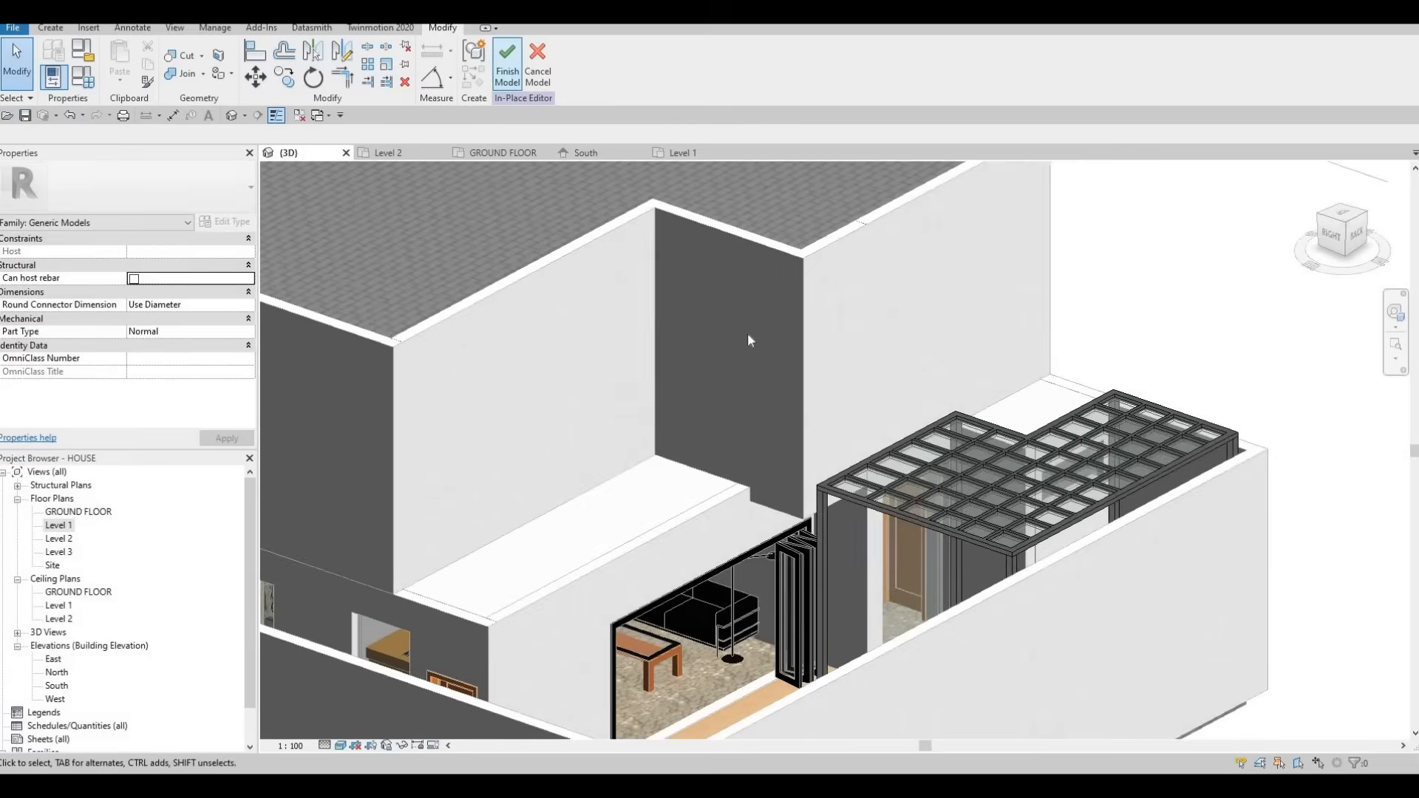